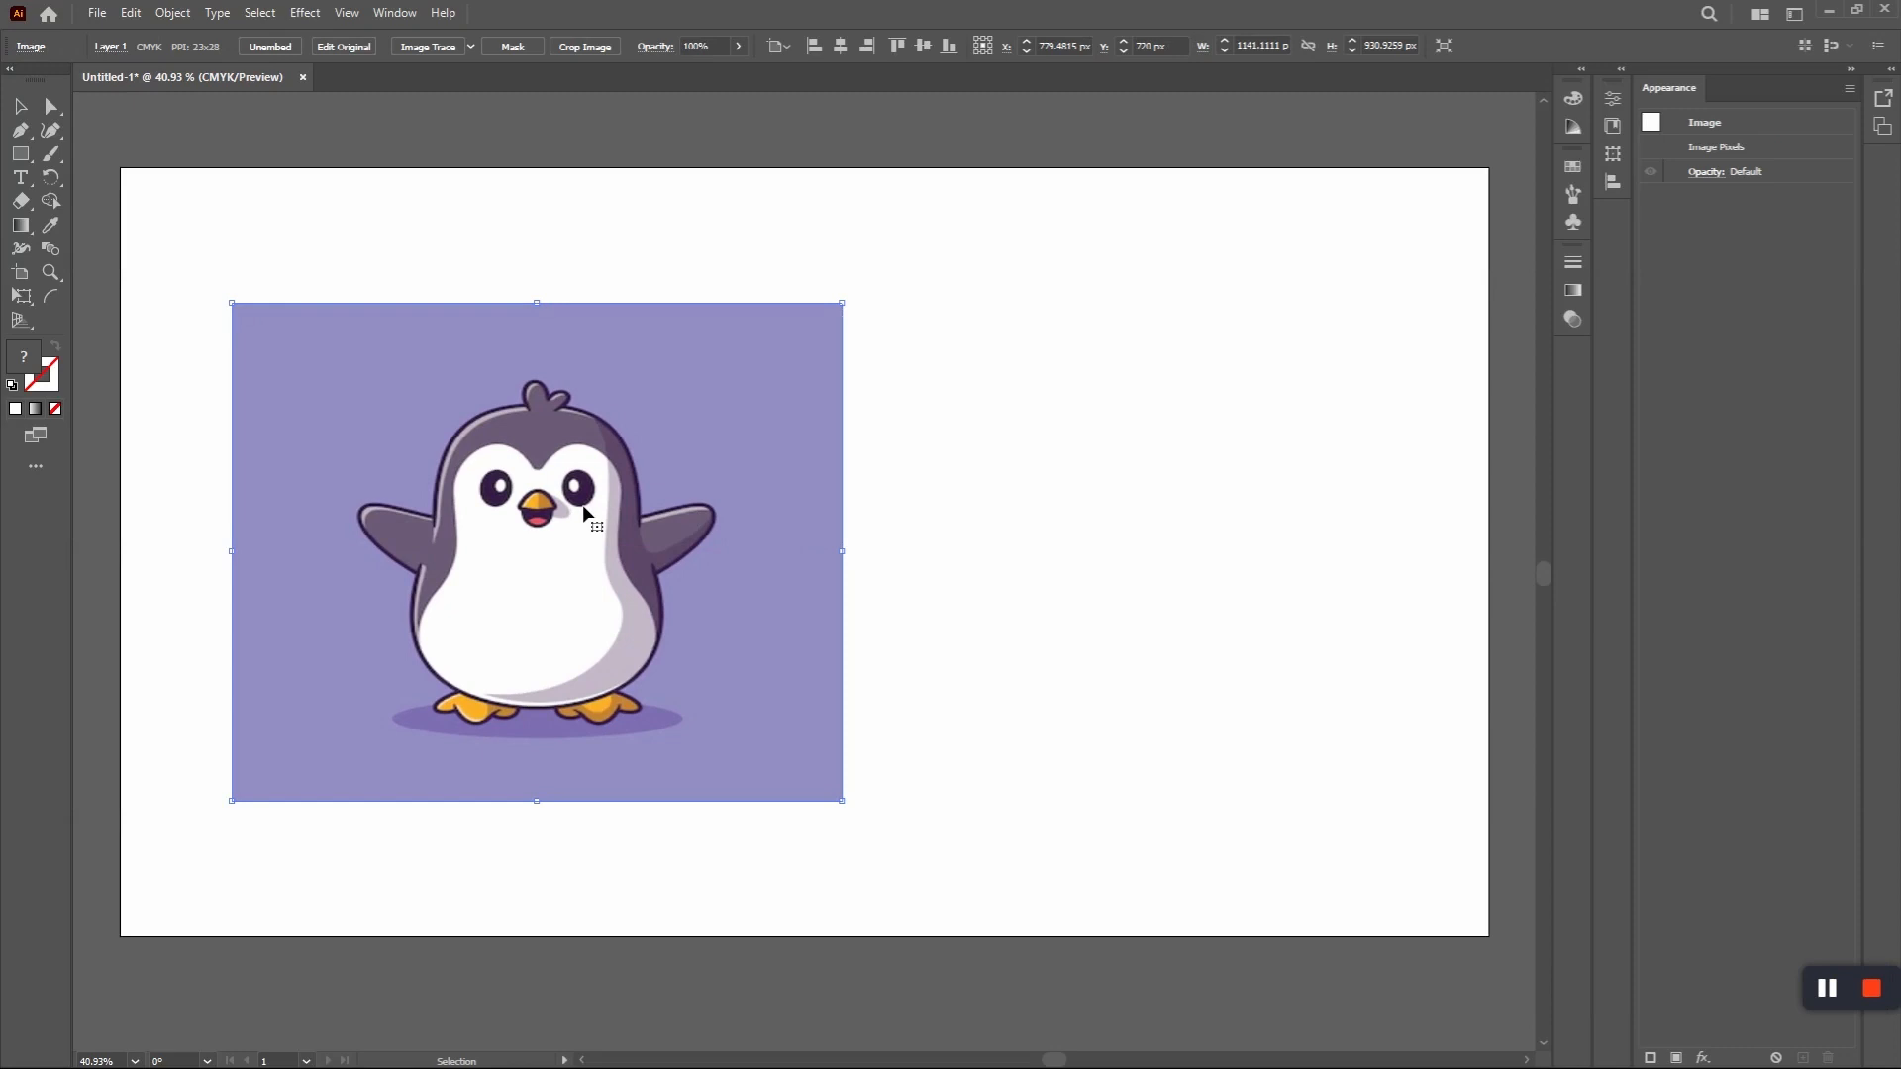
Draw an ellipse about 522 × 611 px around the reference penguin's body, with a white stroke and no fill
key(ctrl+equal)
key(ctrl+equal)
key(ctrl+equal)
key(ctrl+equal)
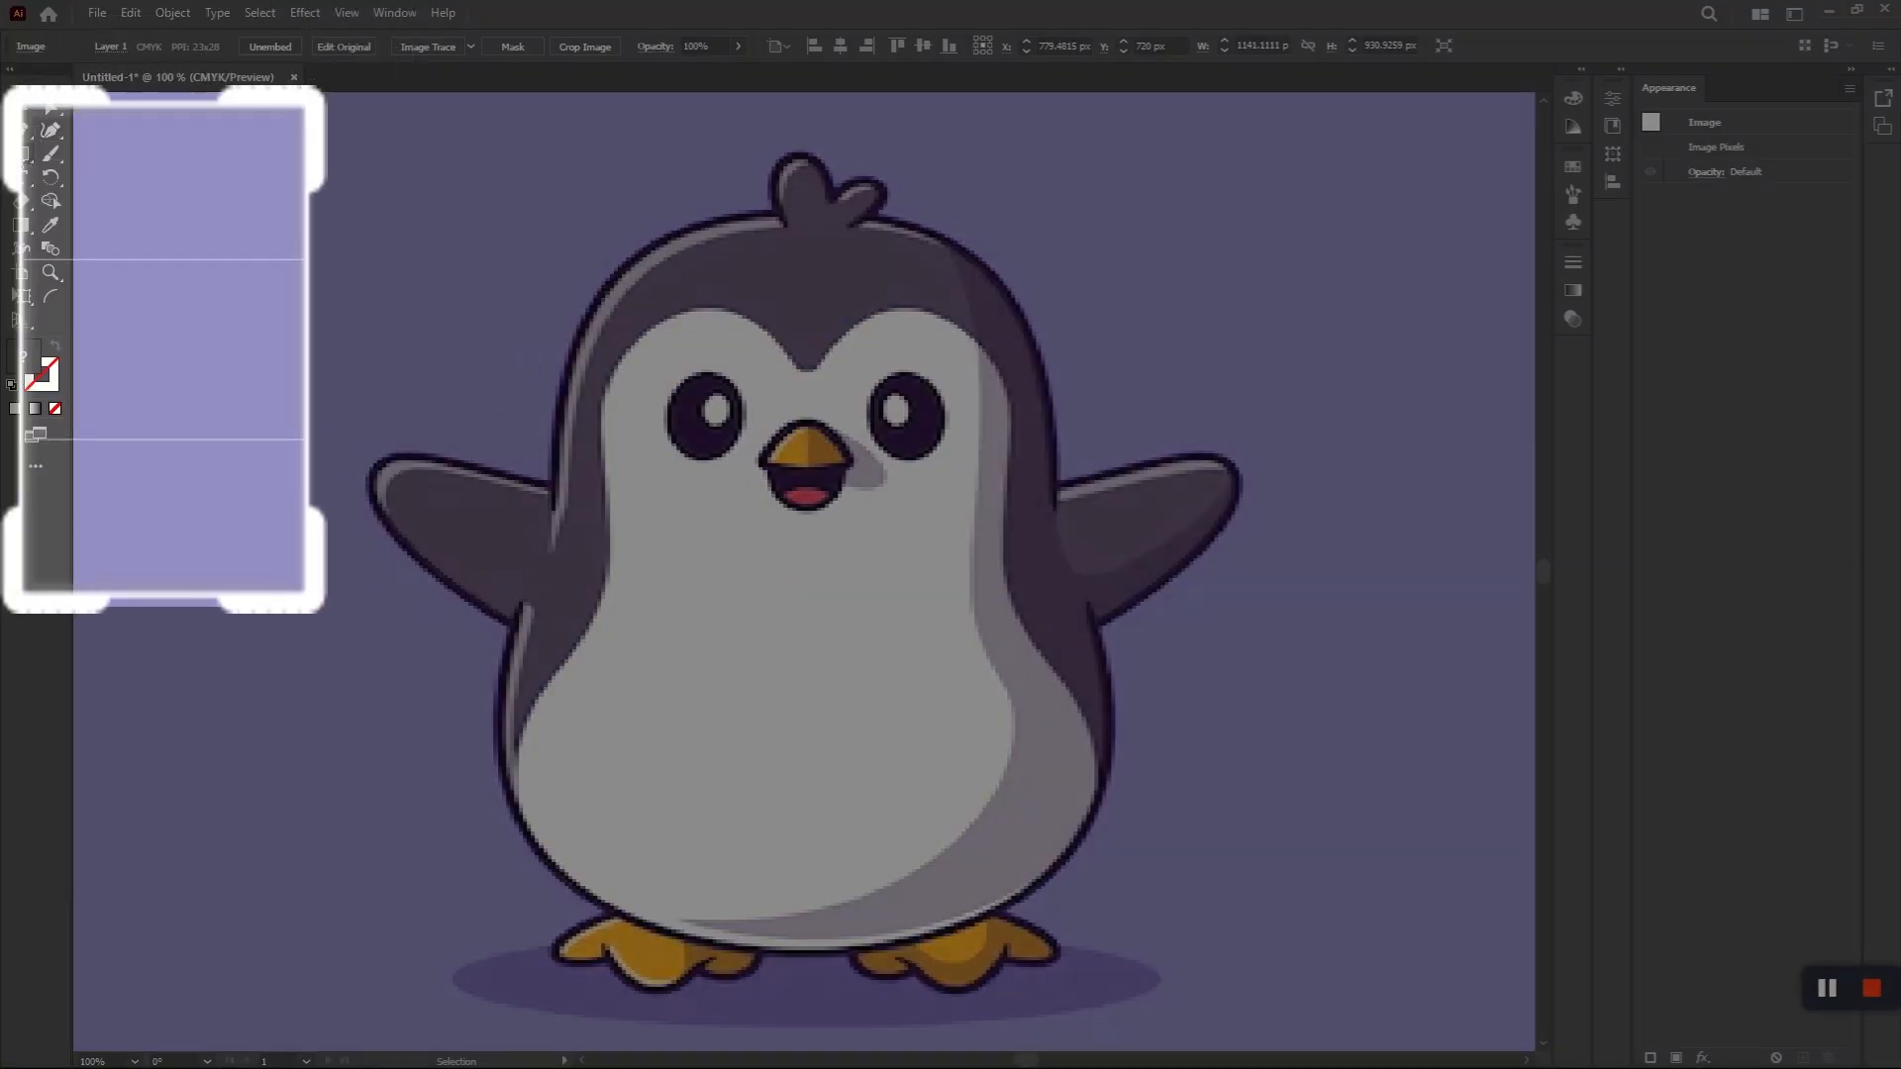
click(20, 154)
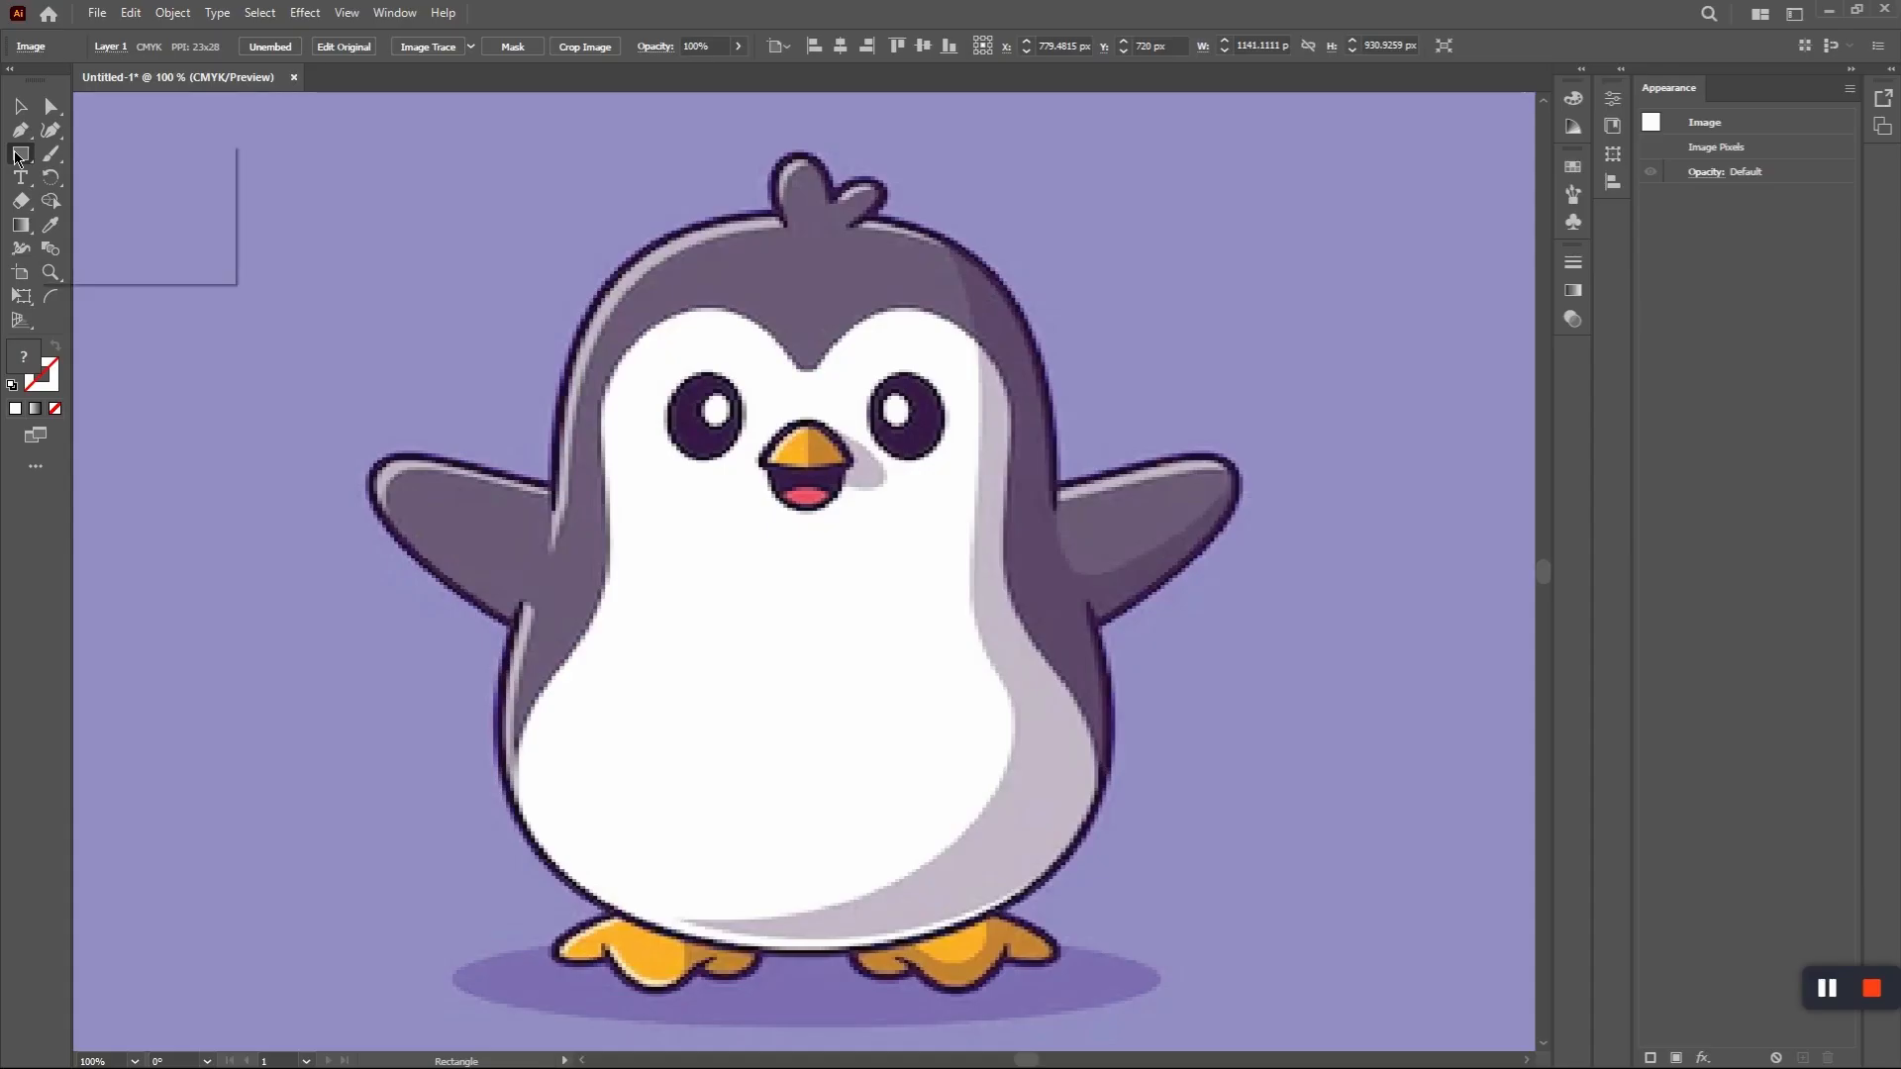
click(110, 177)
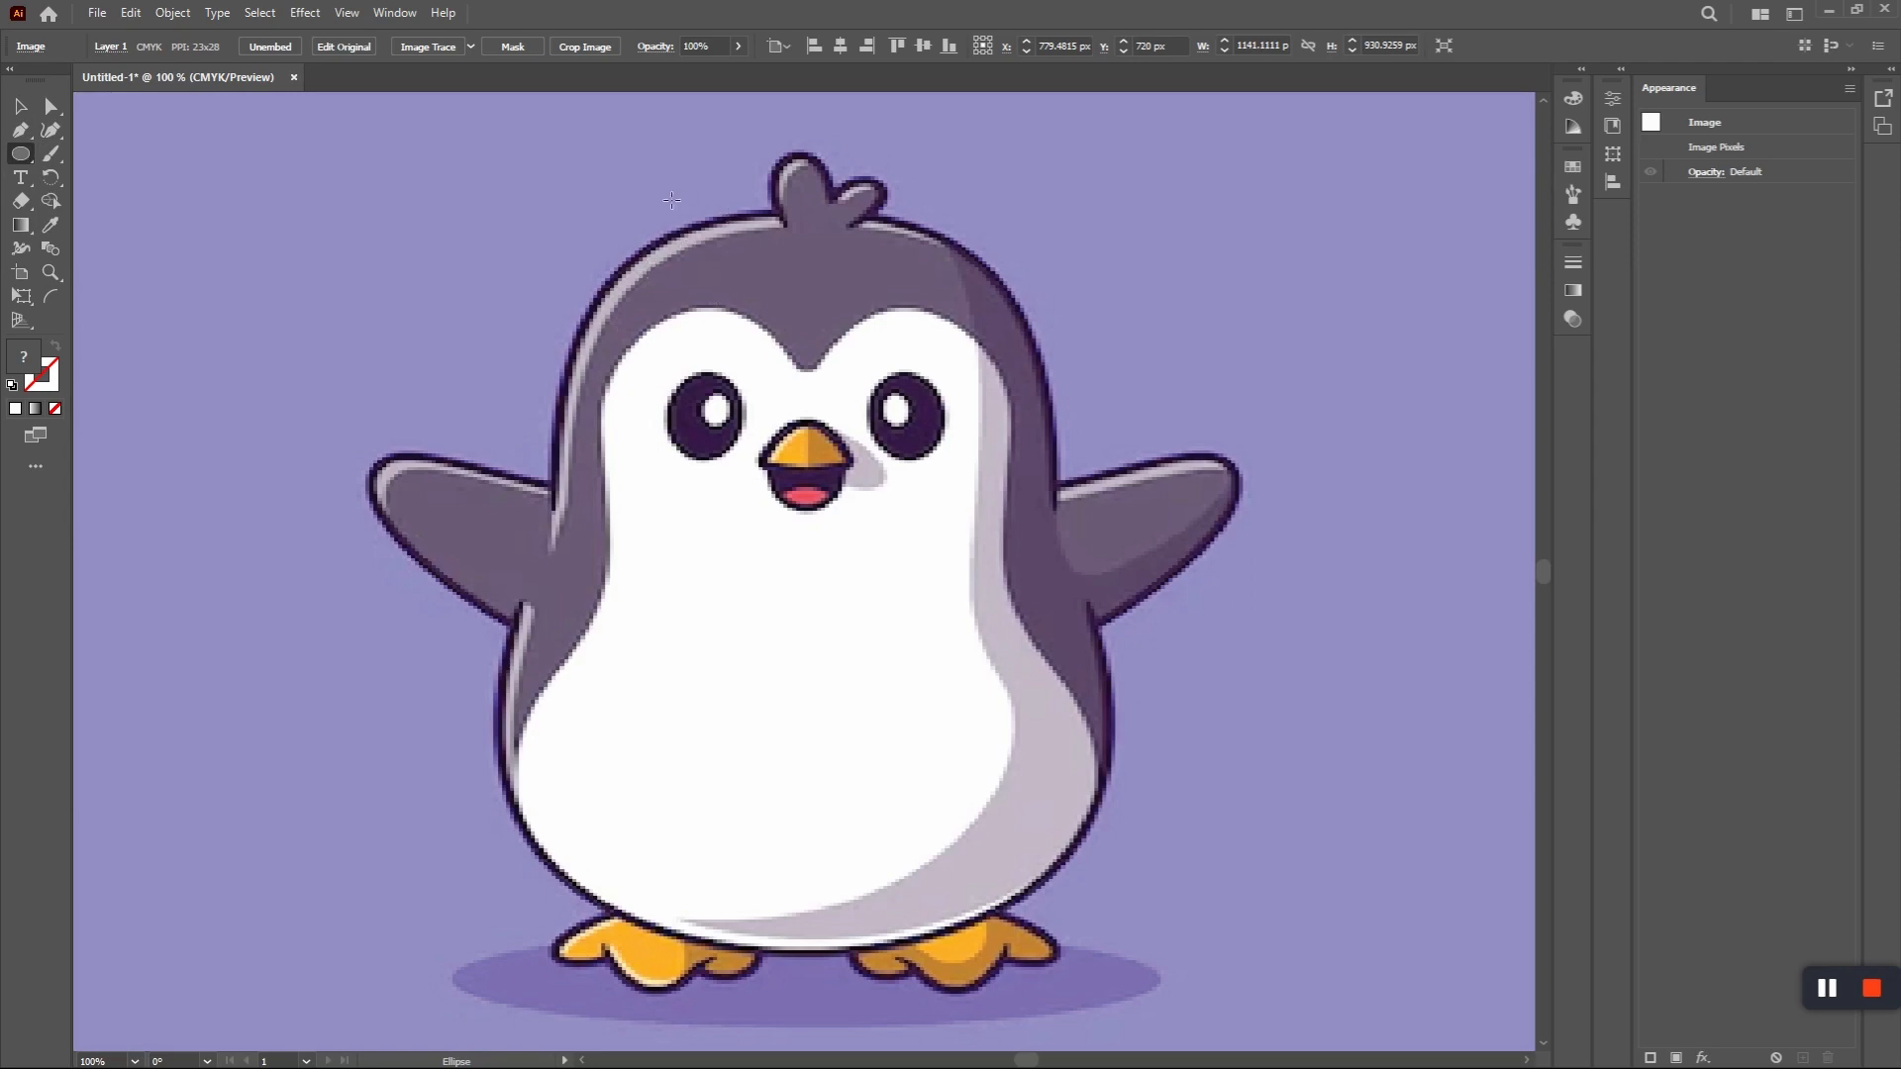
mouse_move(637, 235)
mouse_down()
mouse_move(798, 555)
mouse_move(1114, 1030)
mouse_move(1144, 916)
mouse_move(1145, 941)
mouse_move(1128, 901)
mouse_move(1071, 916)
mouse_move(1136, 928)
mouse_up()
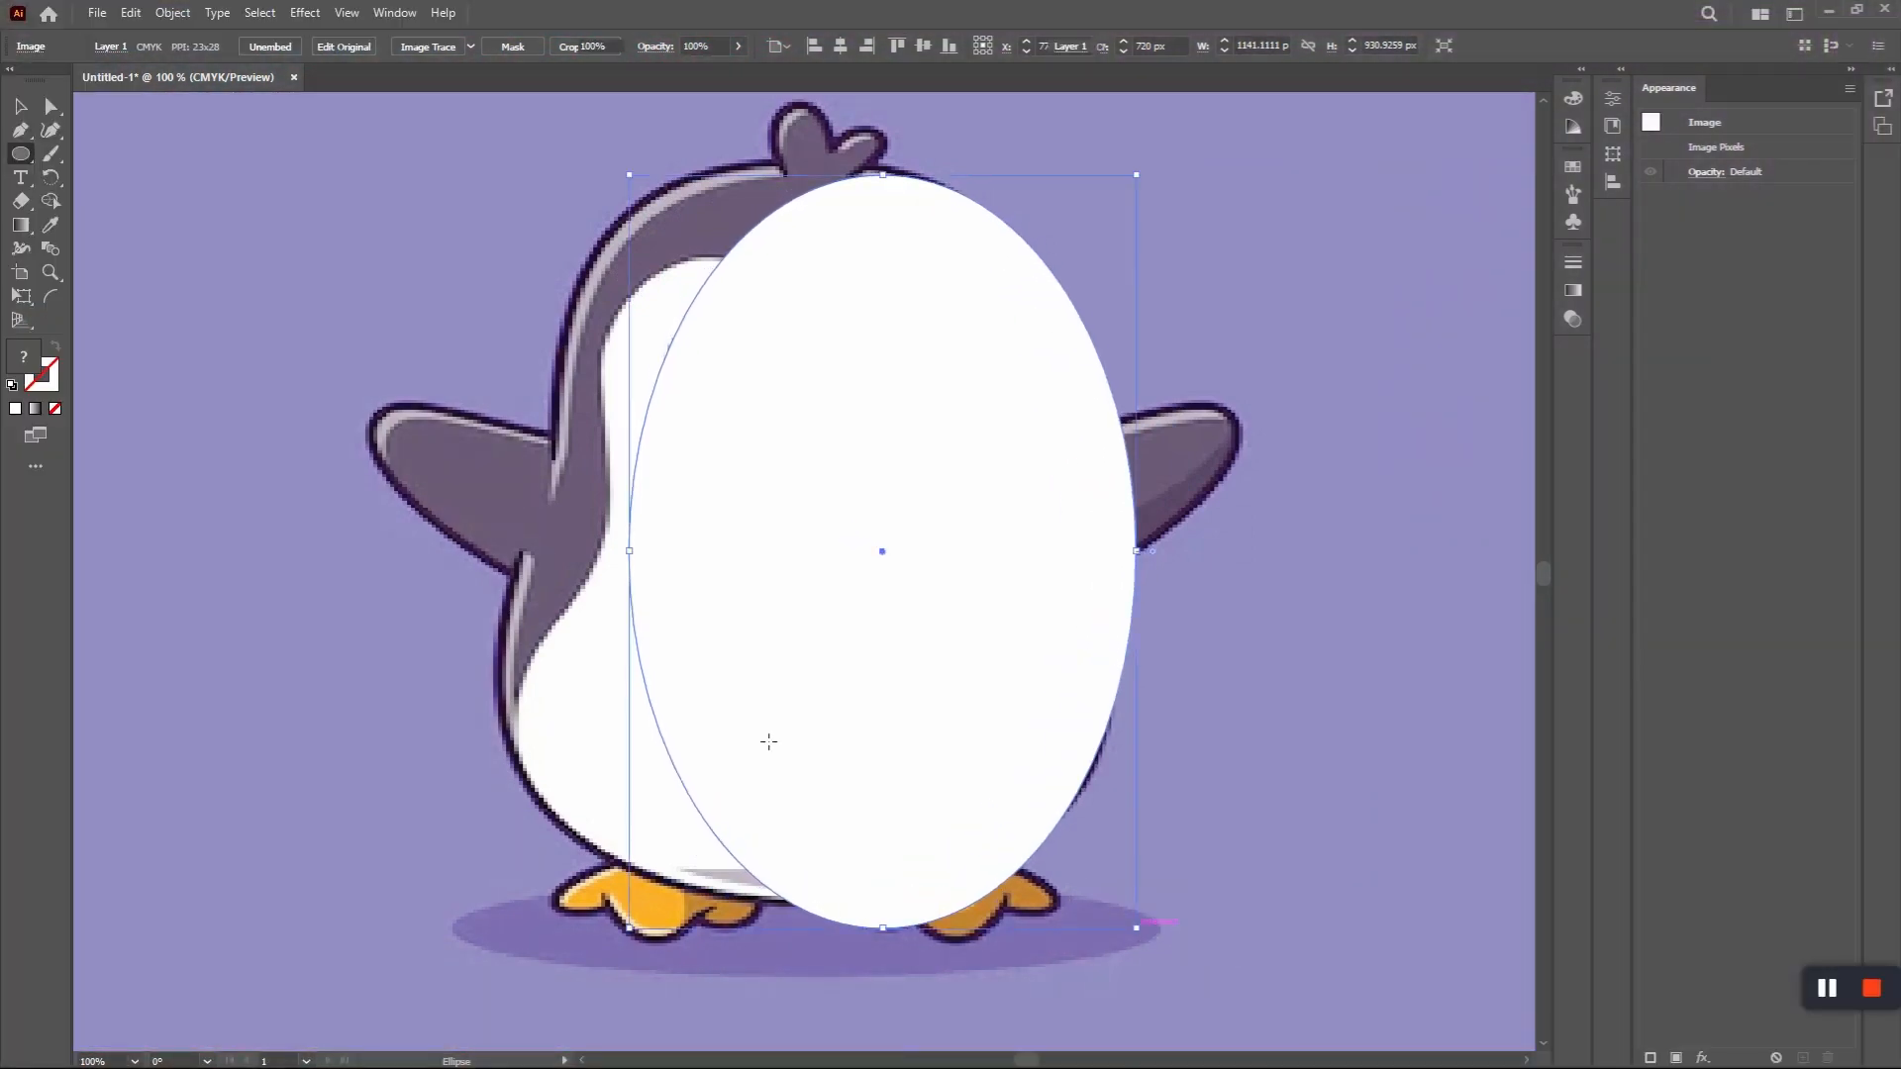
click(56, 347)
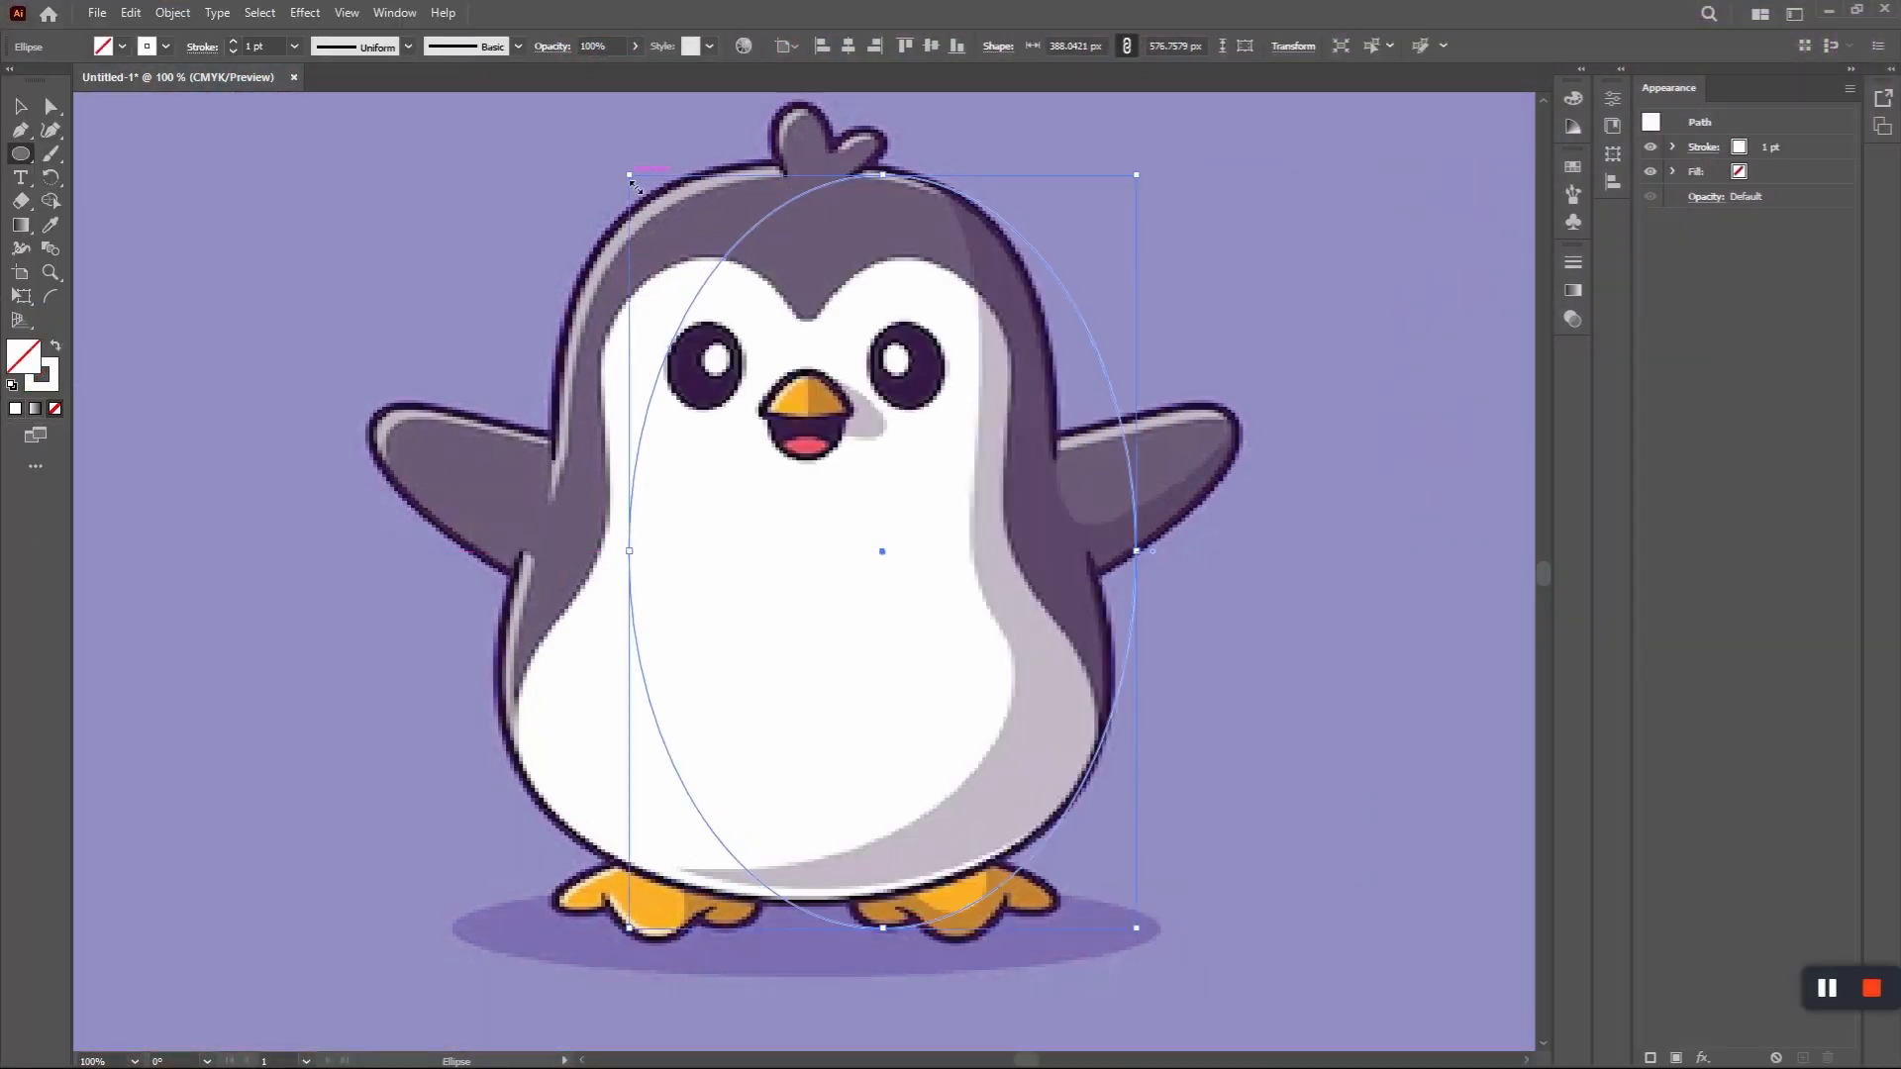
drag(632, 182, 507, 188)
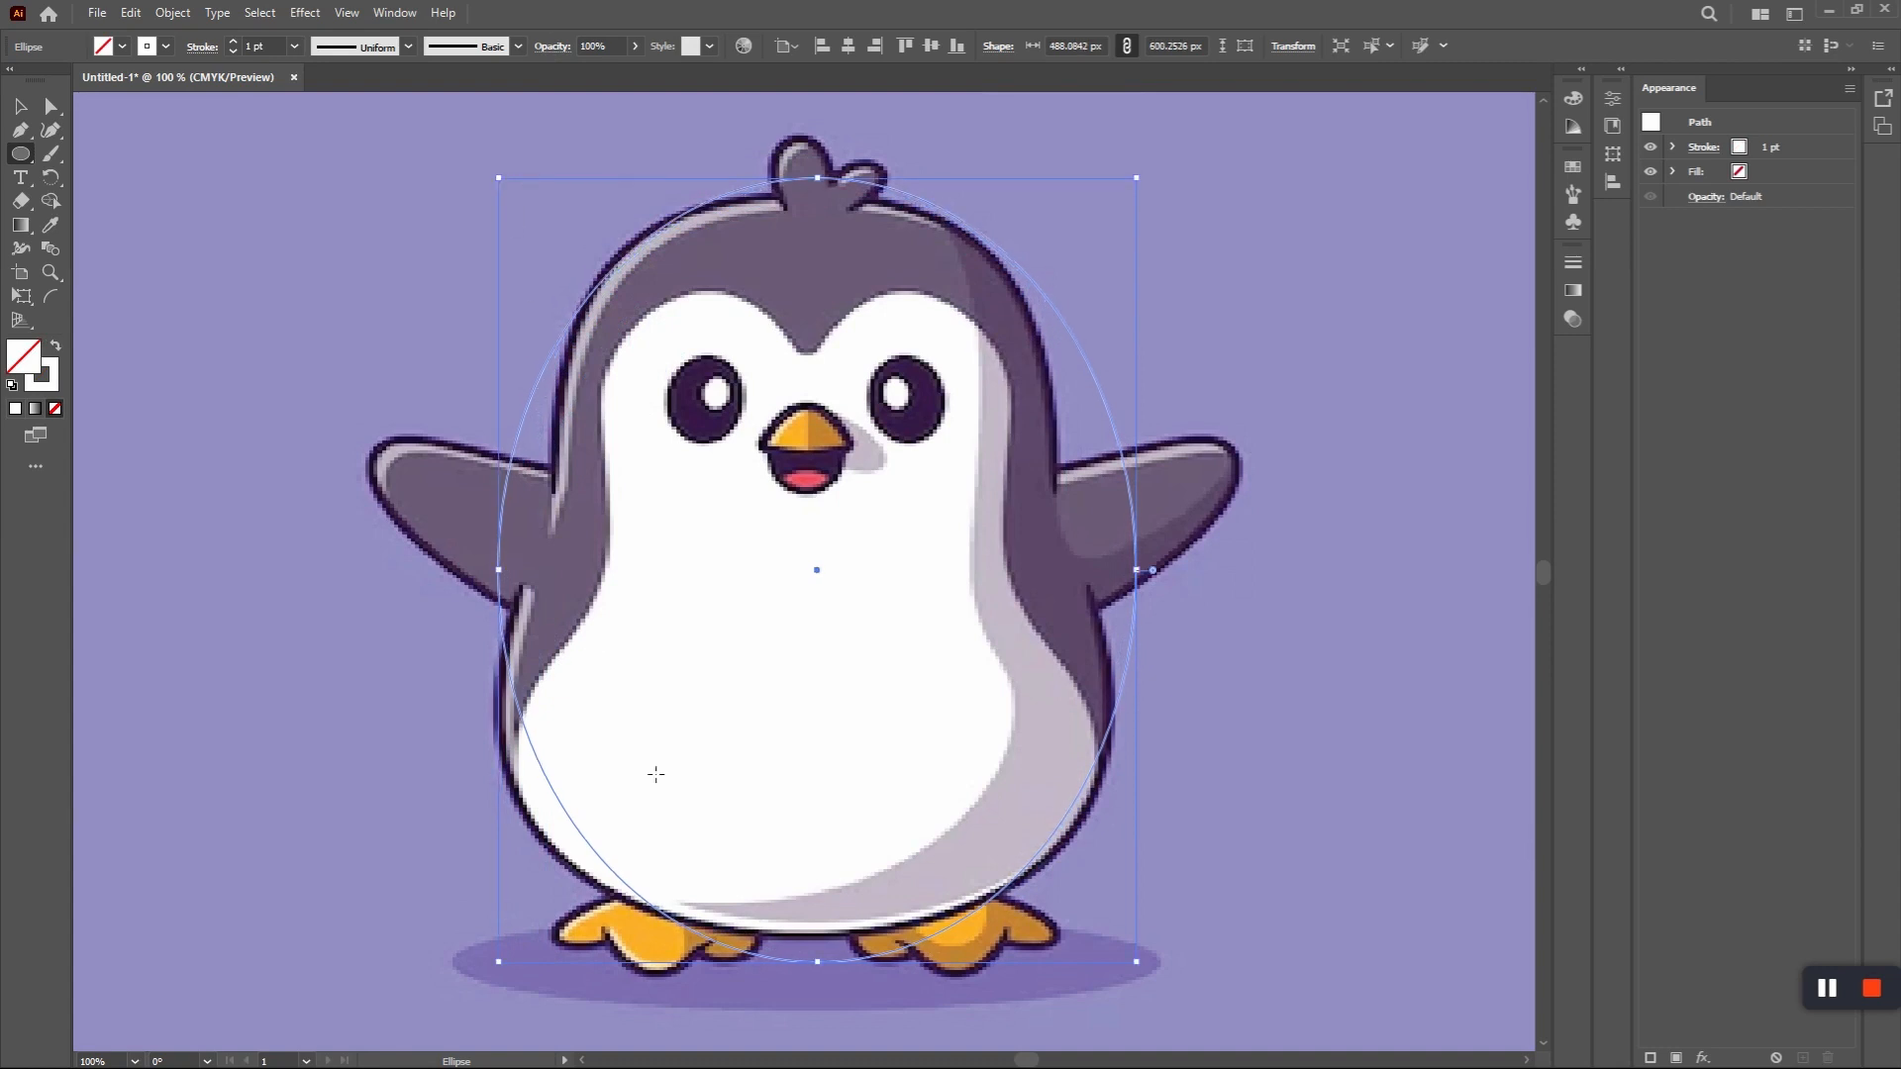
drag(510, 975, 465, 988)
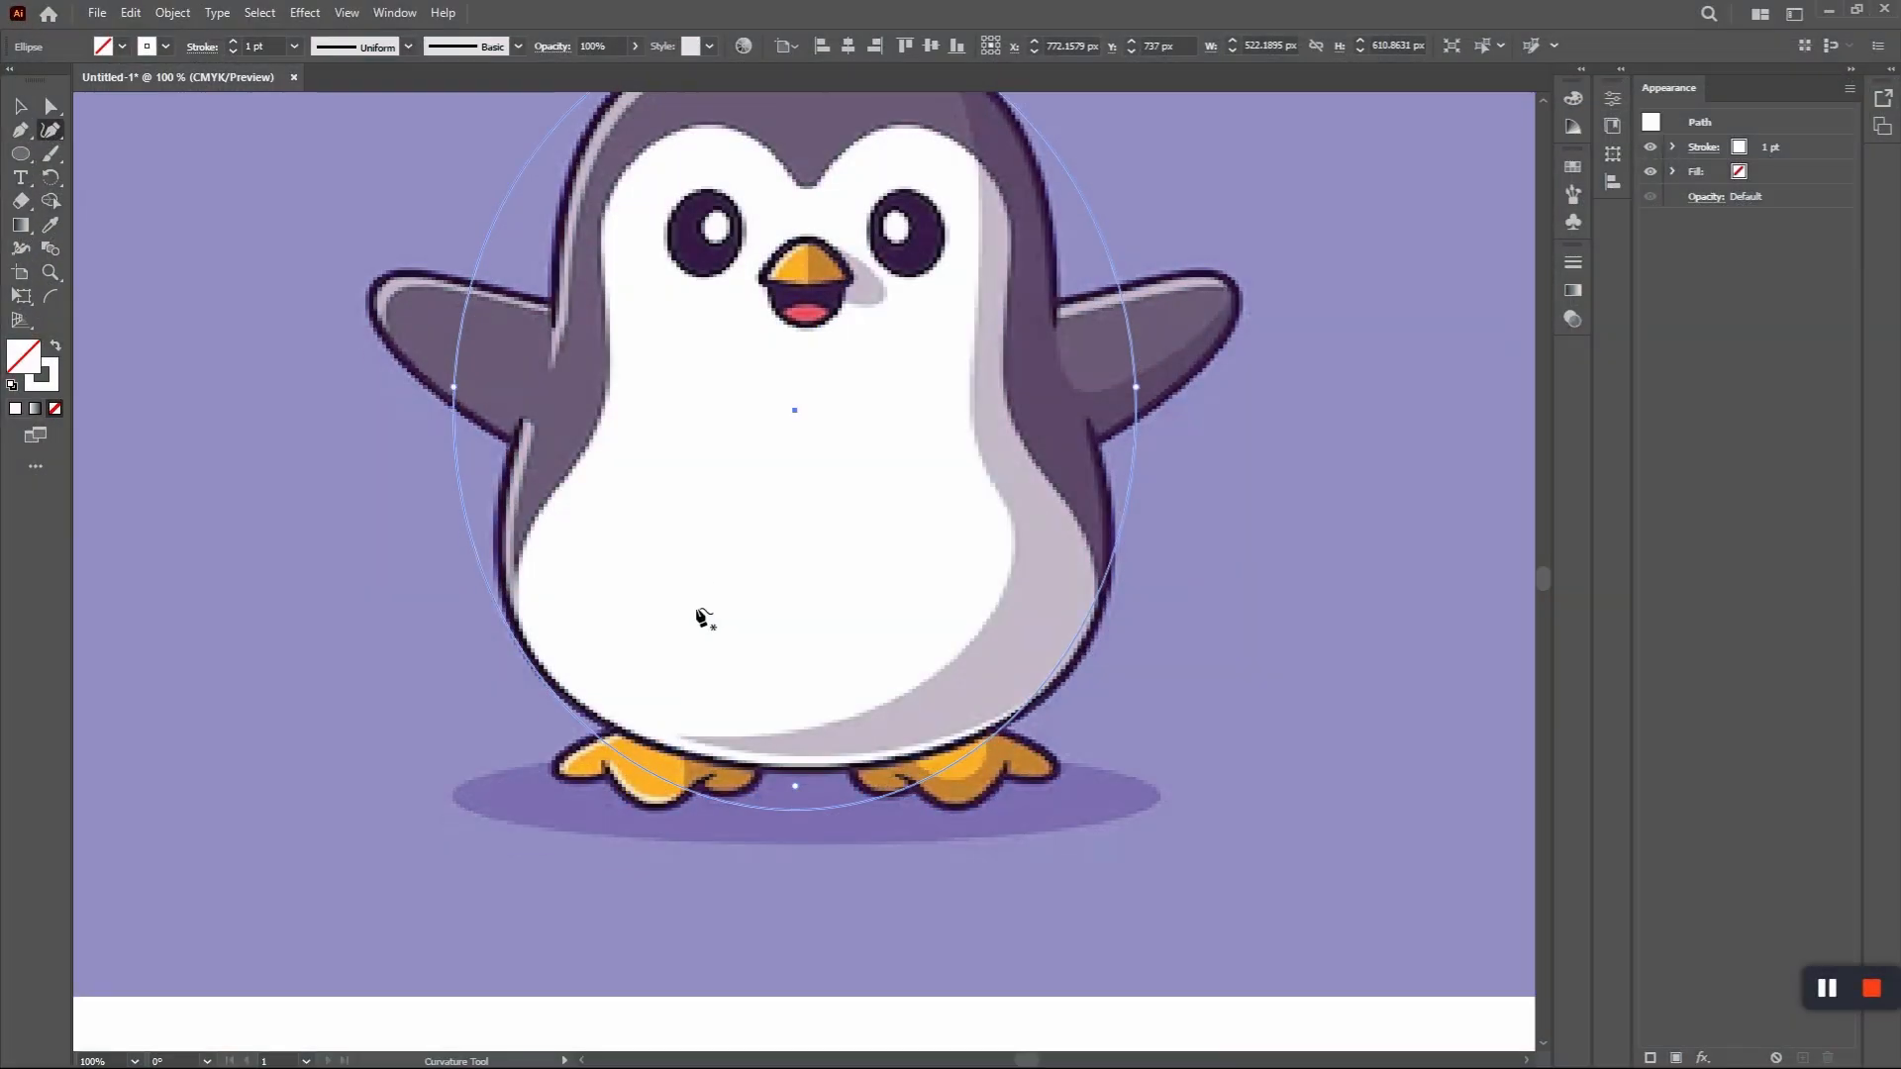
Reshape the ellipse's bottom, lower-right and right side with the Curvature tool to follow the penguin's body edge
scroll(705, 615, down, 1)
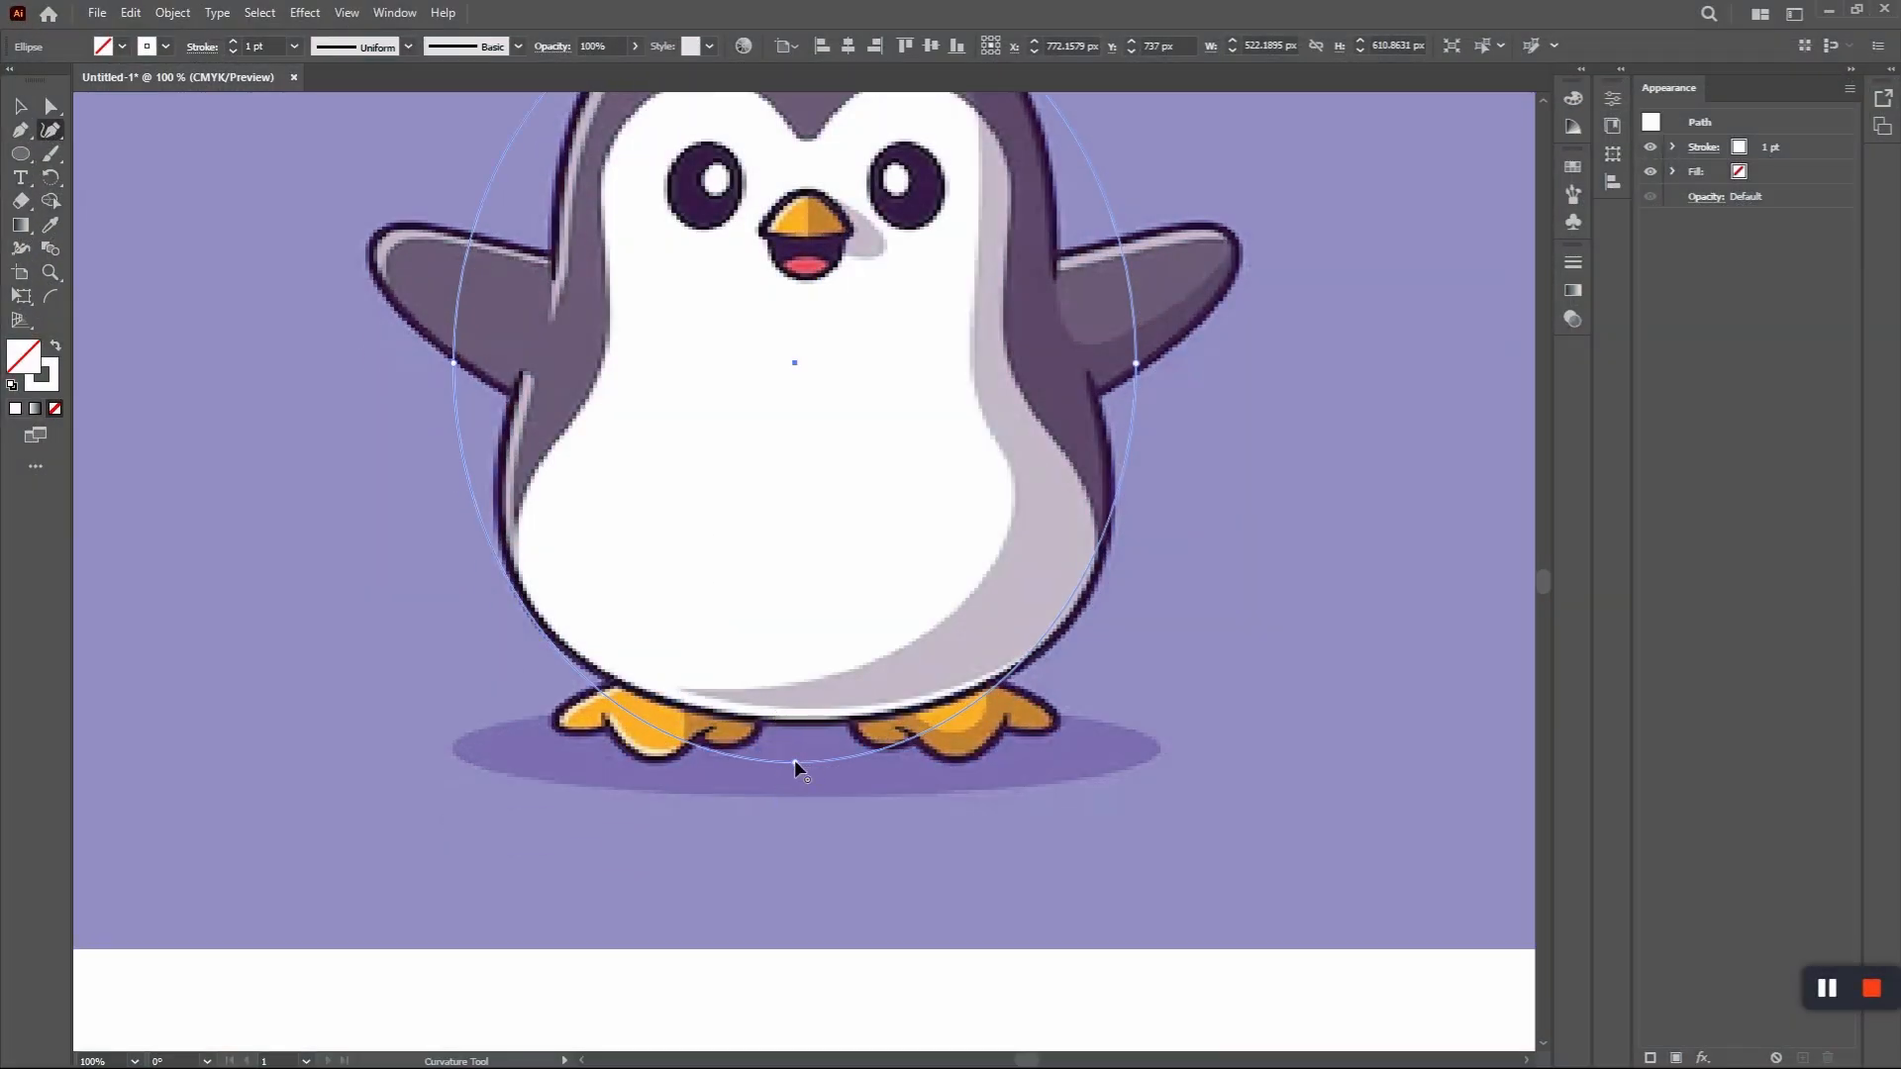
drag(795, 761, 804, 727)
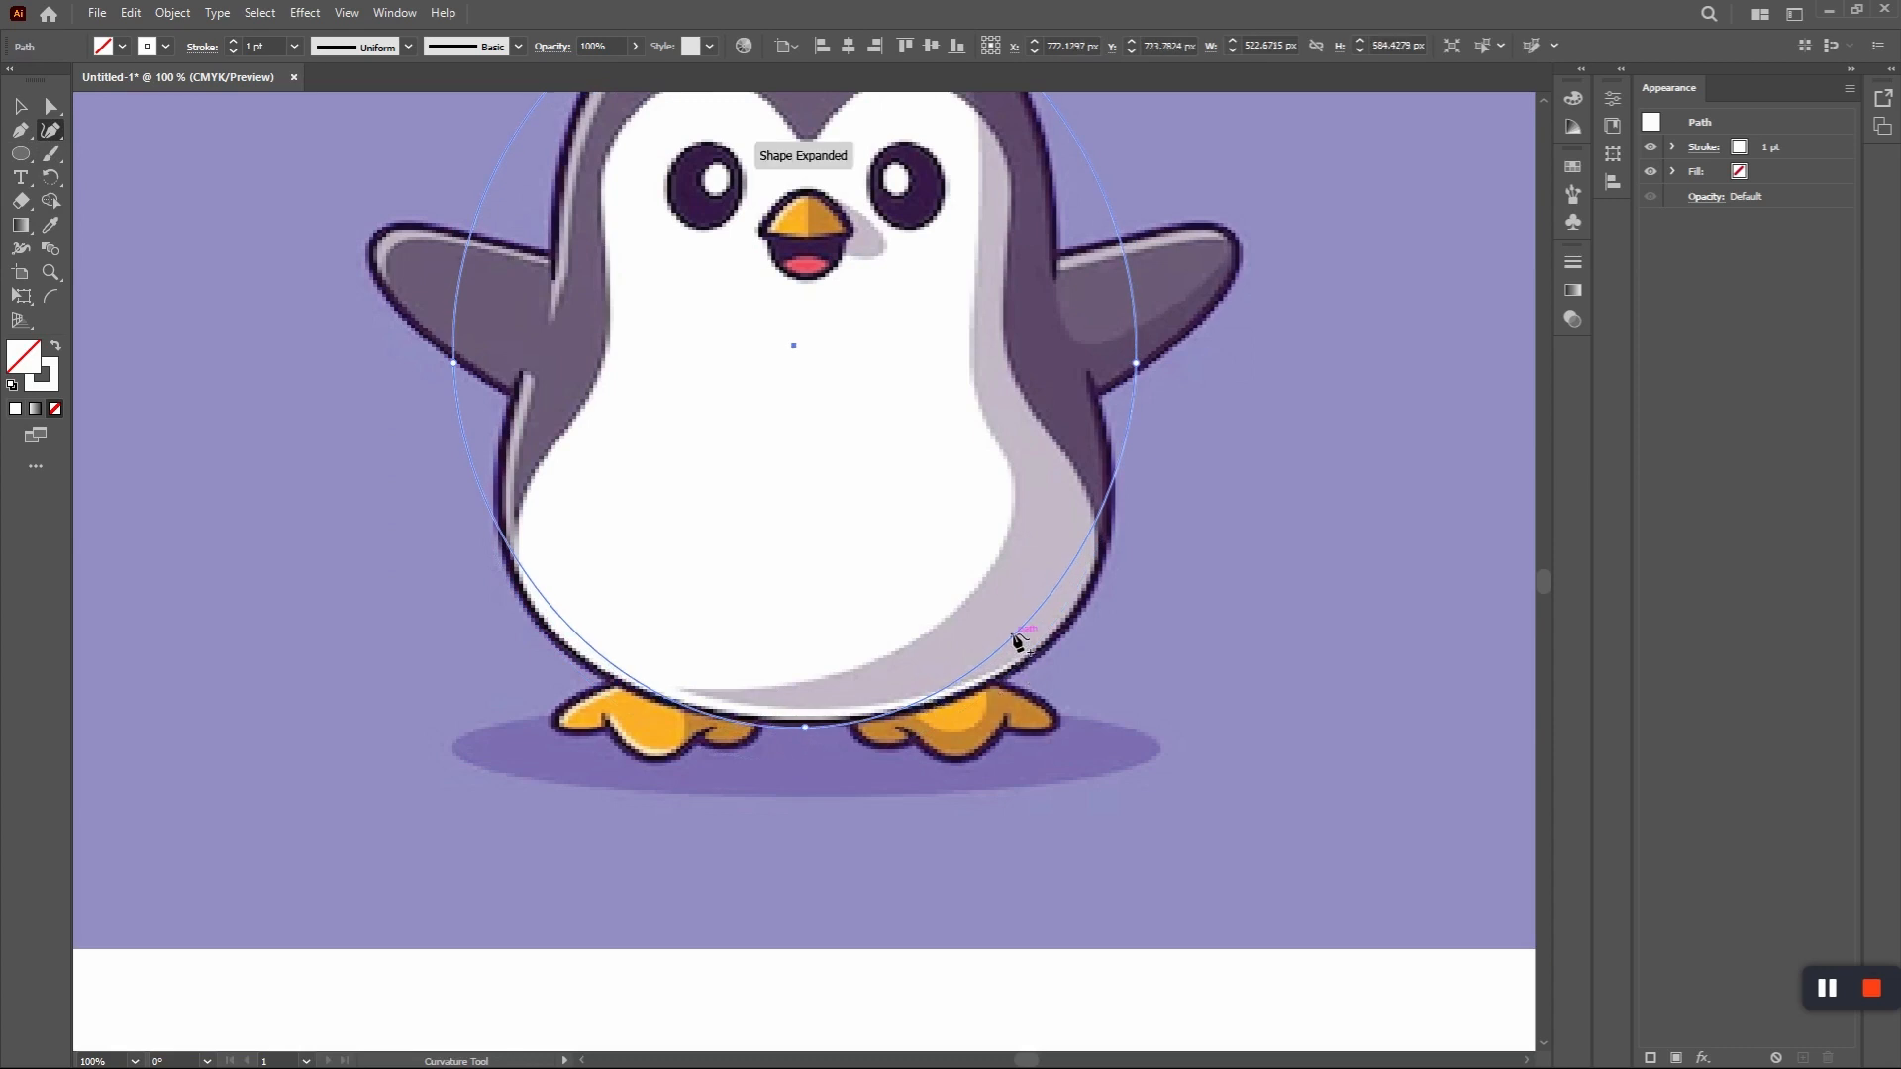
drag(1026, 637, 1066, 628)
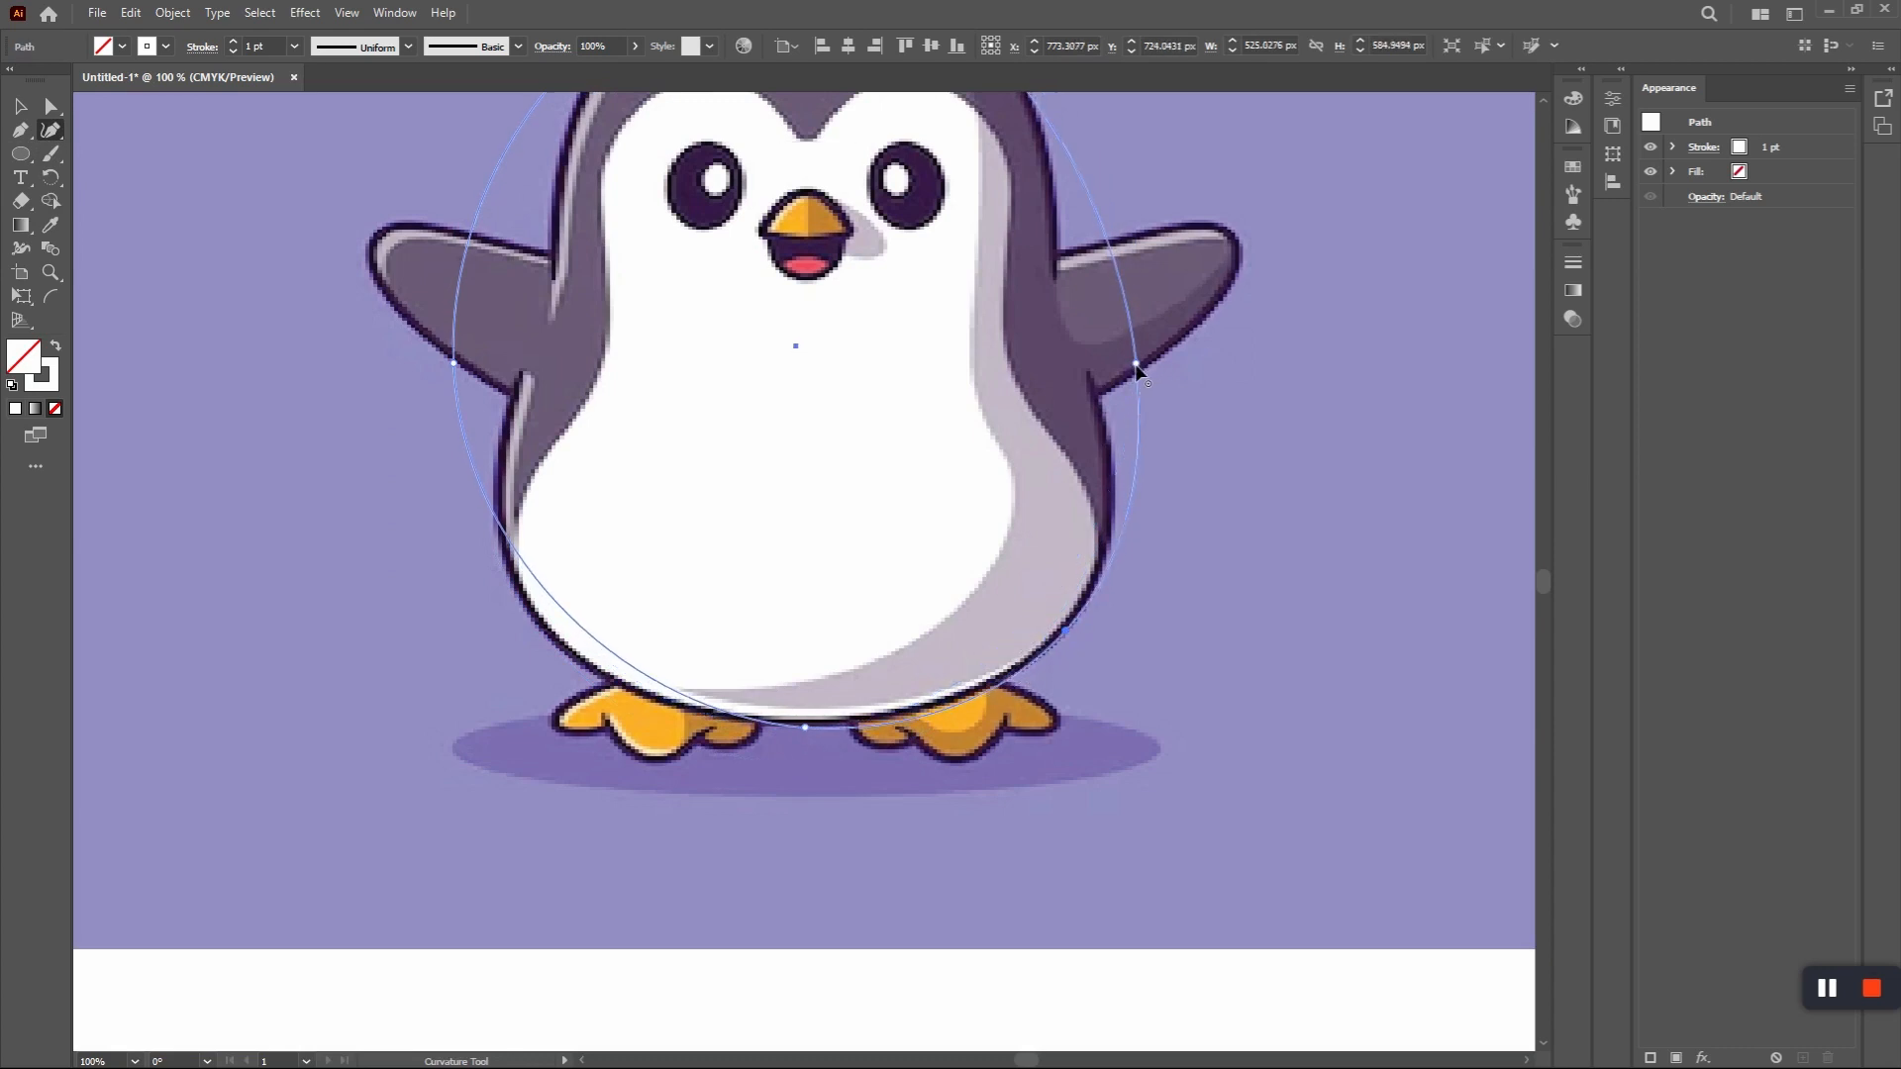
drag(1135, 365, 1092, 367)
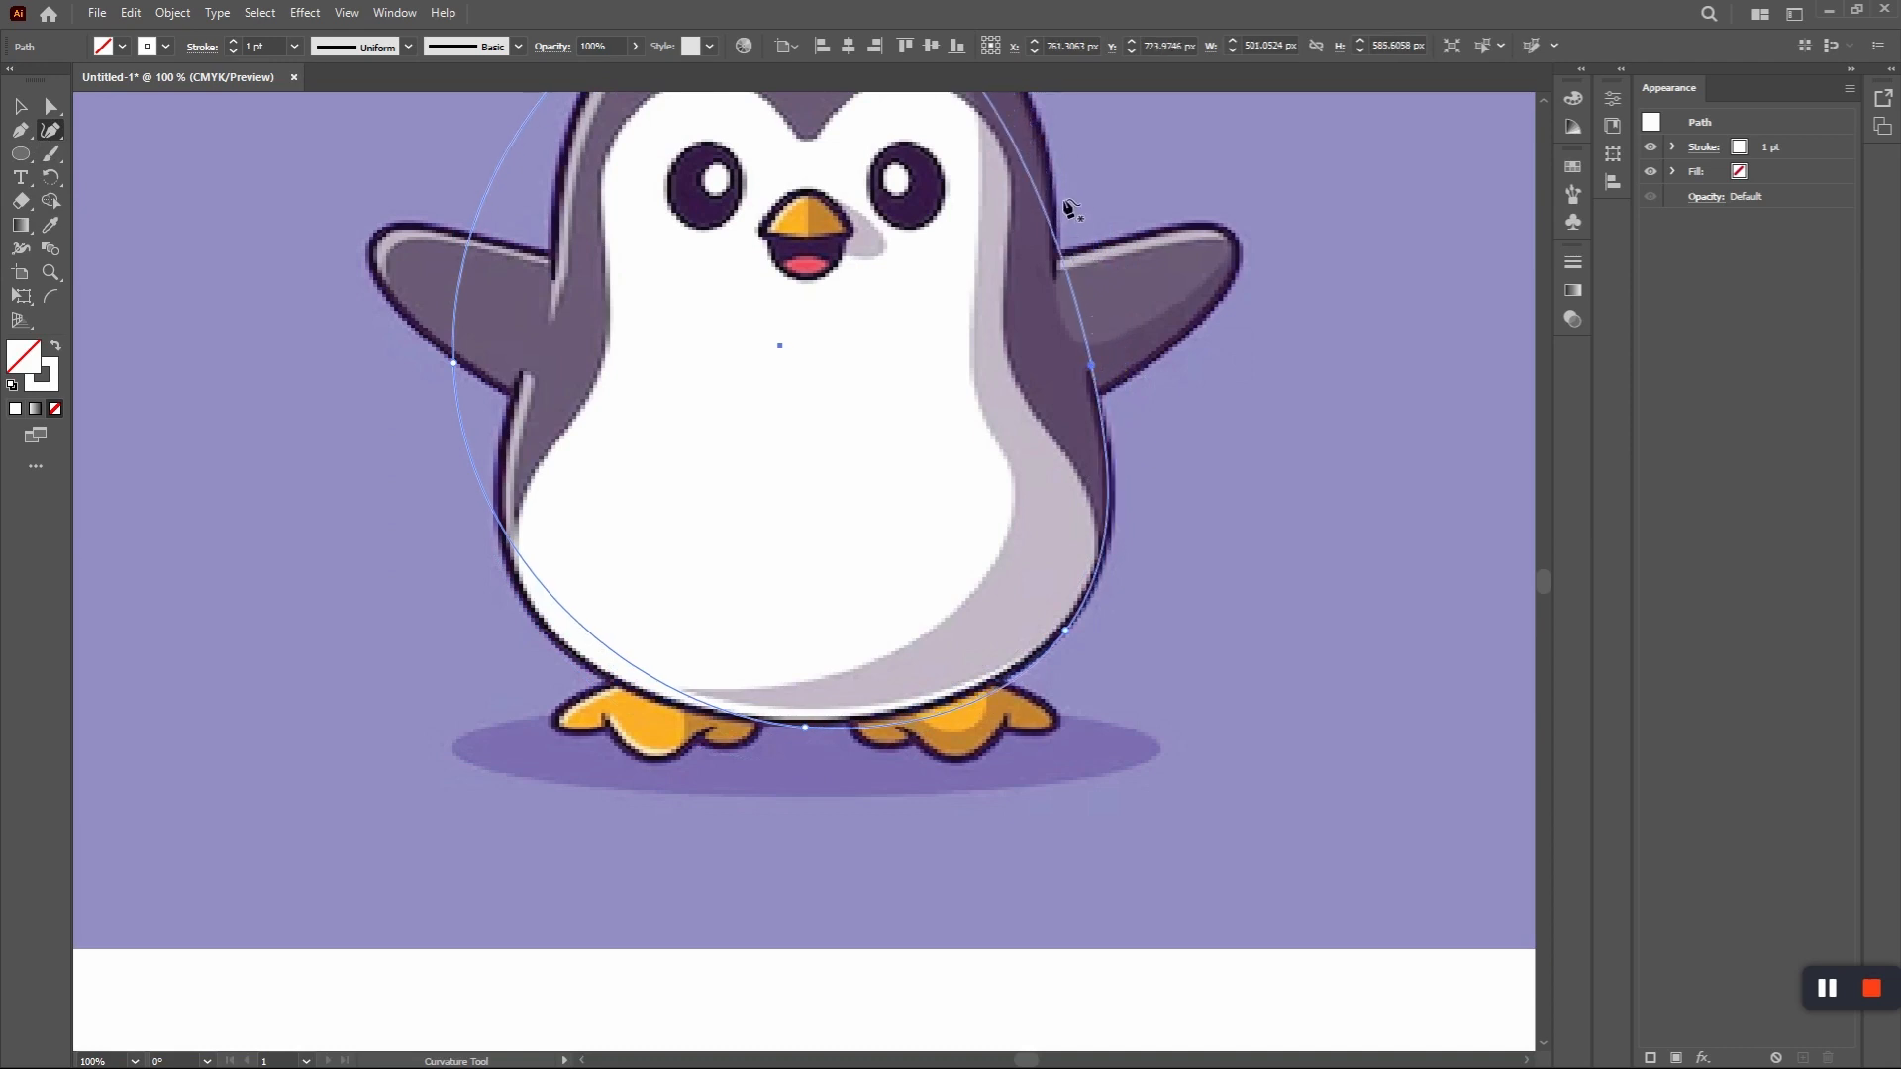
scroll(1102, 397, up, 3)
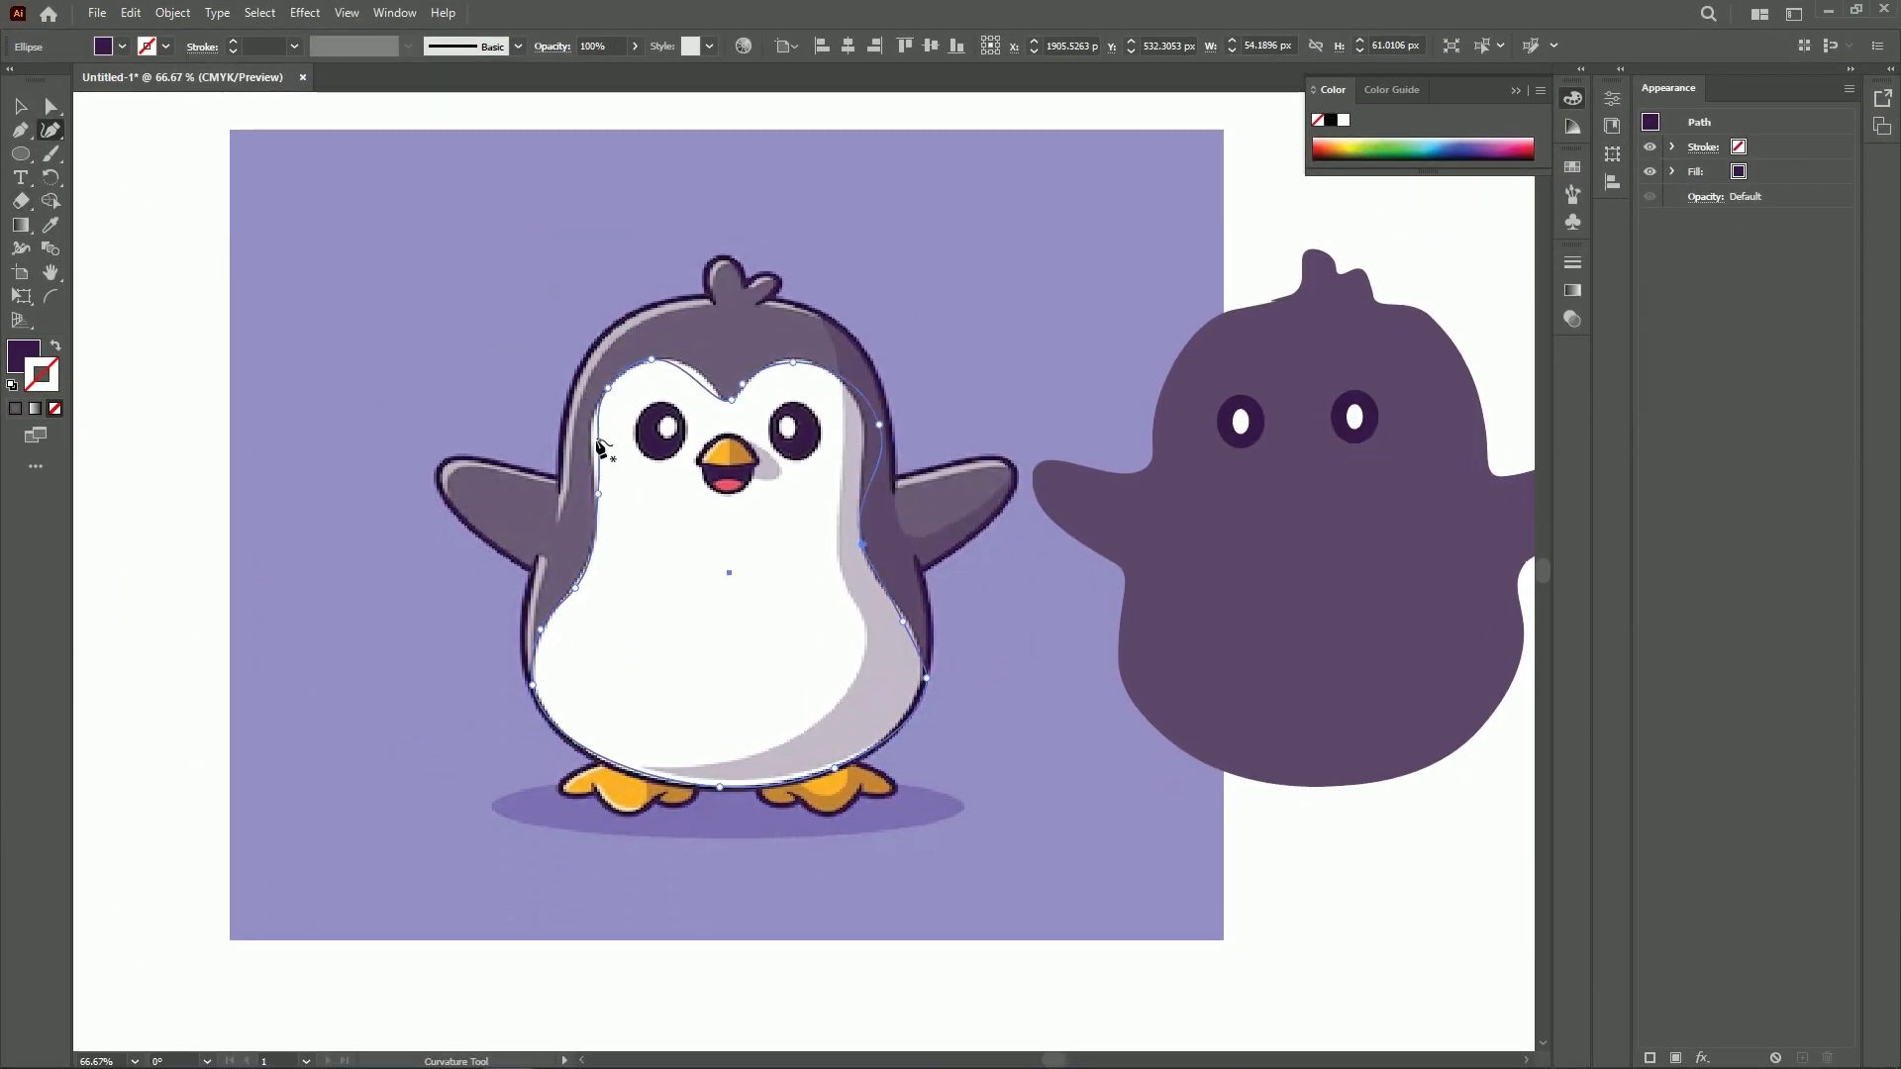
Fit the belly outline to the reference's white area by adjusting curve points at the left cheek, right waist and lower-right side
click(593, 436)
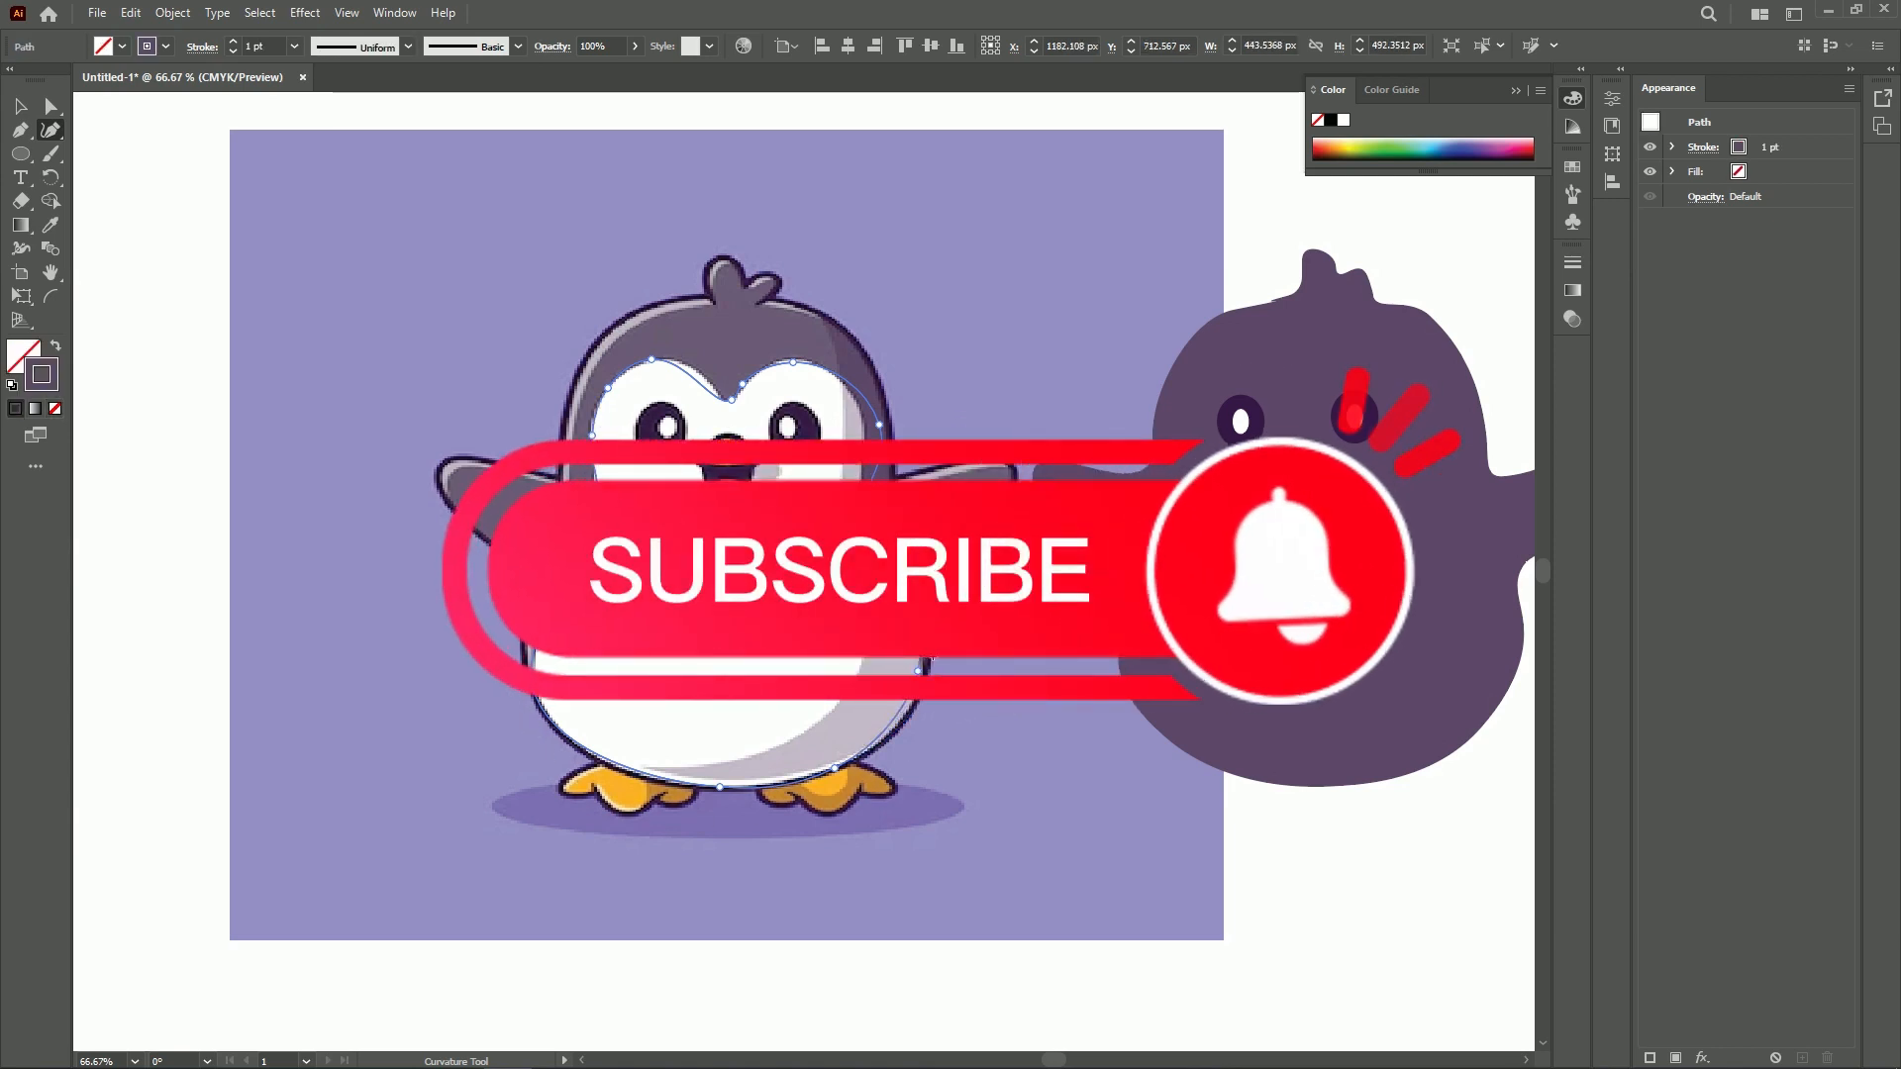
click(918, 667)
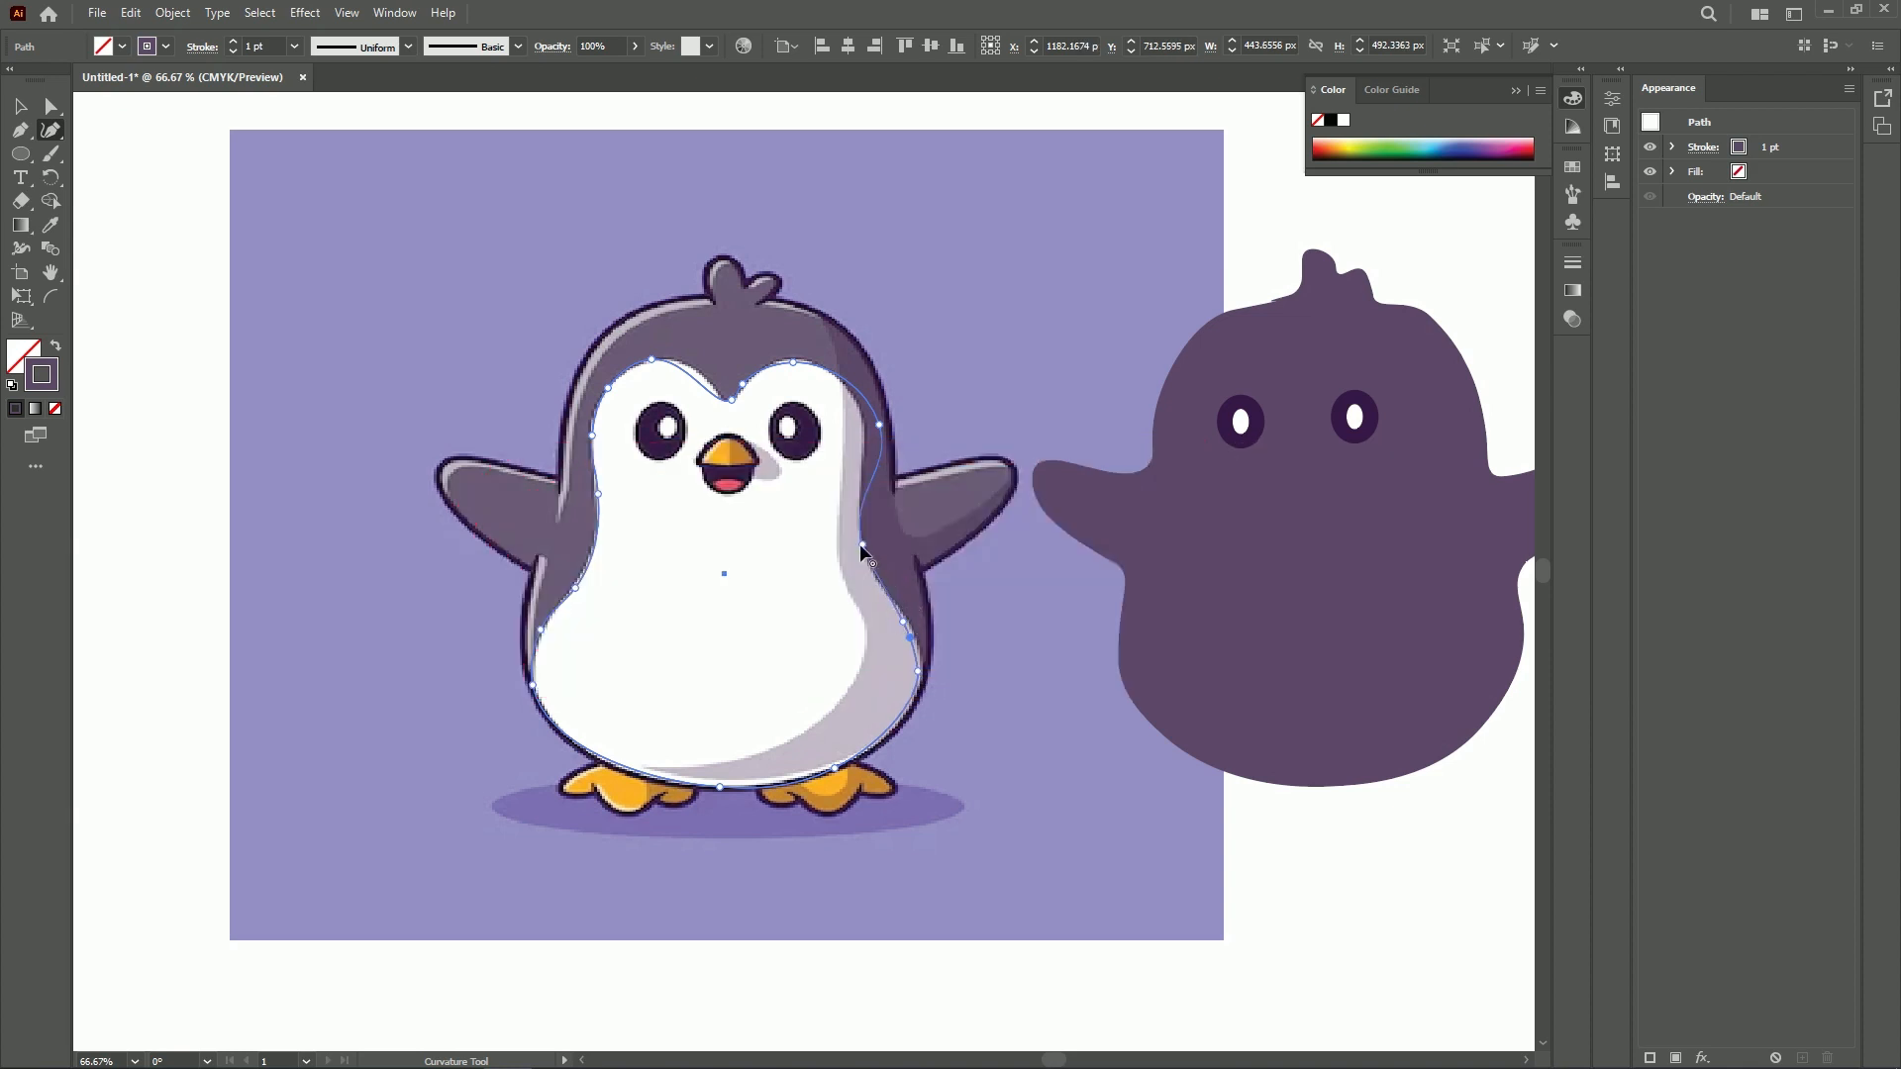
drag(860, 544, 865, 560)
click(877, 577)
click(908, 623)
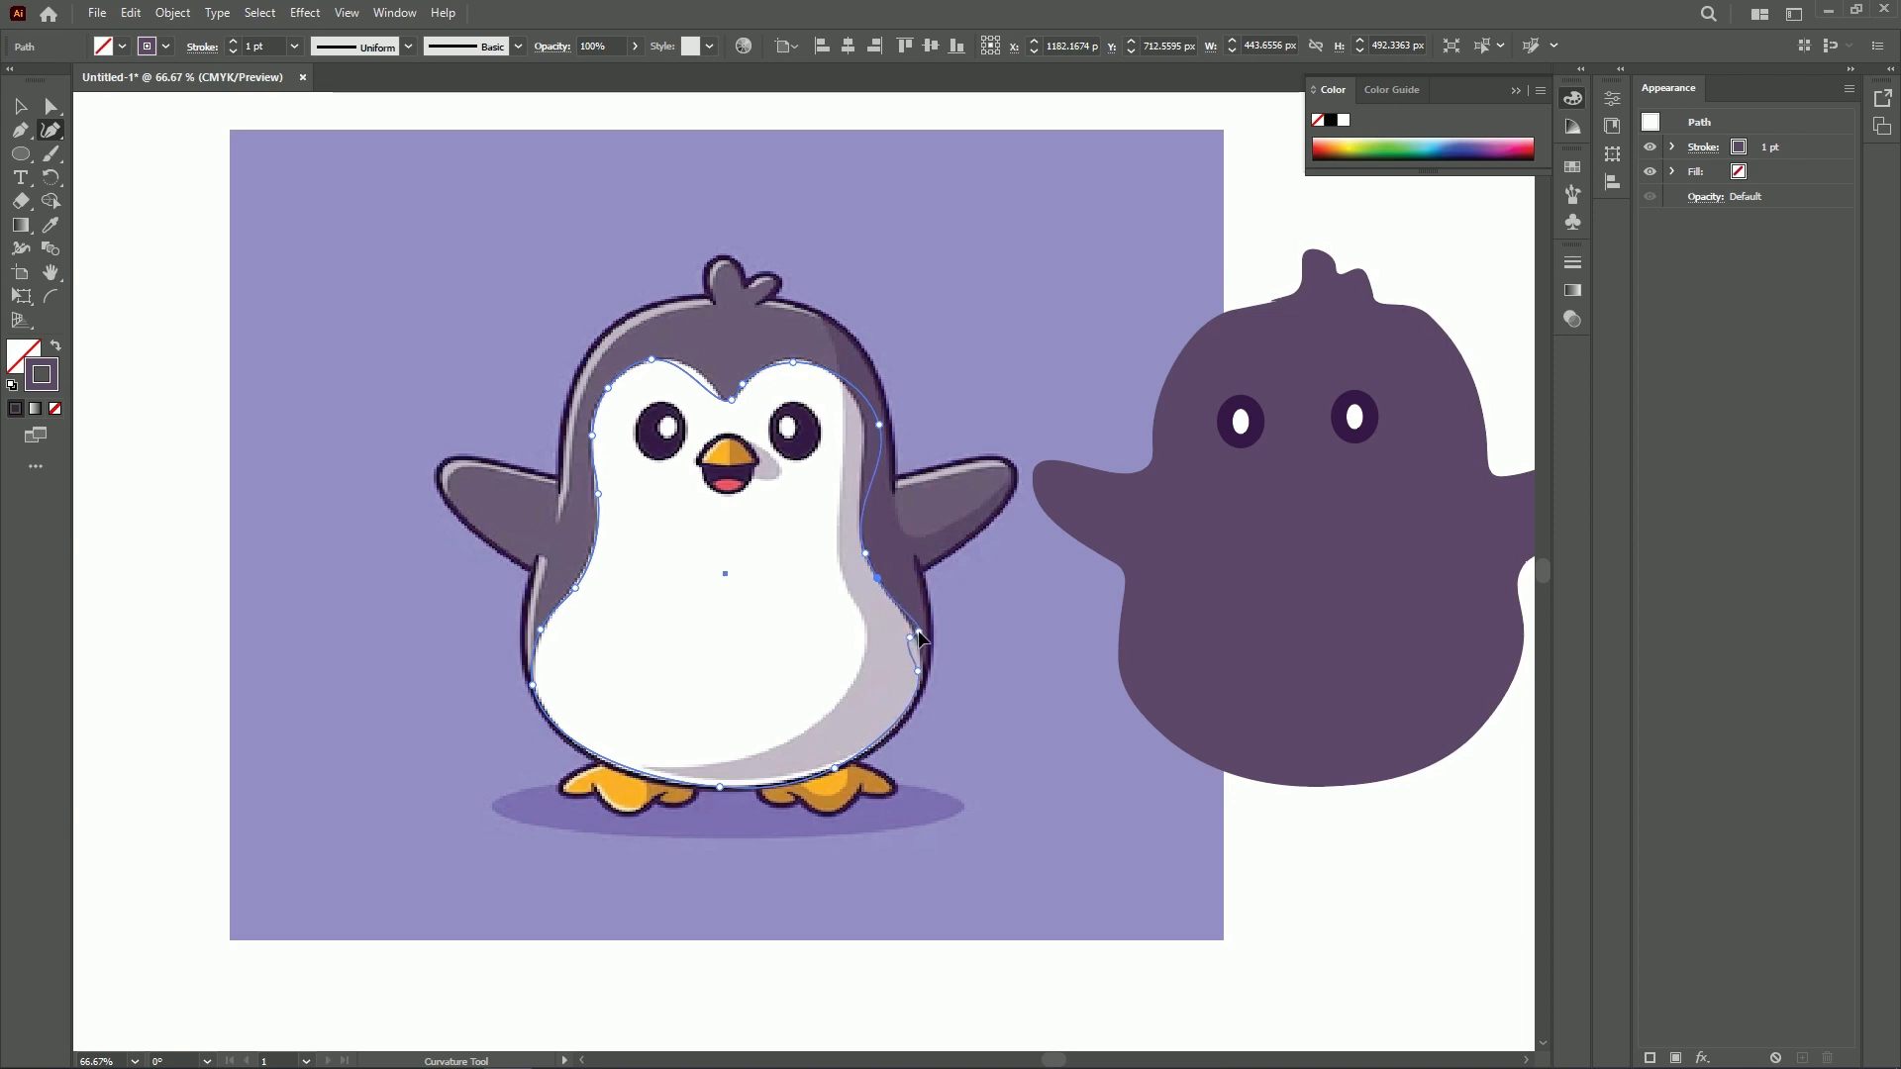
click(919, 661)
click(903, 713)
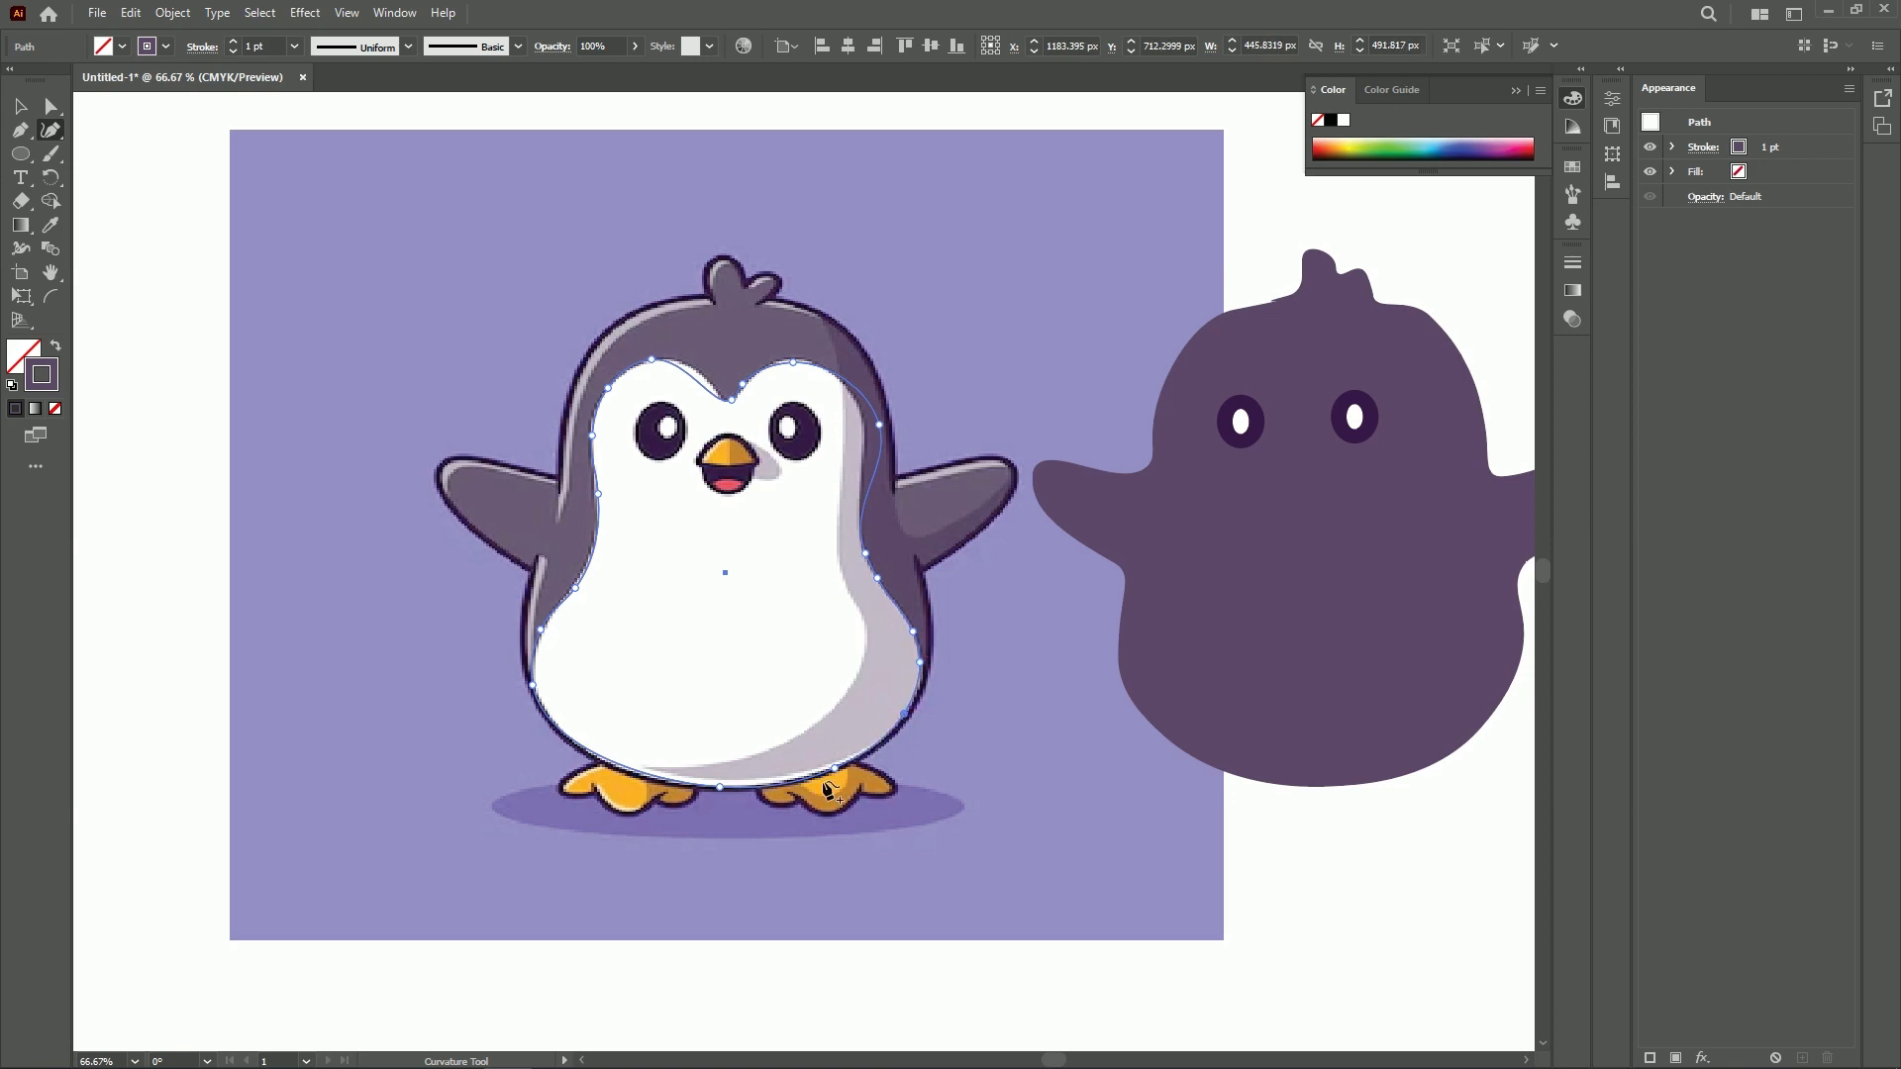
Refine the belly outline's curve points above the left eye and along the right cheek to match the reference face
click(692, 374)
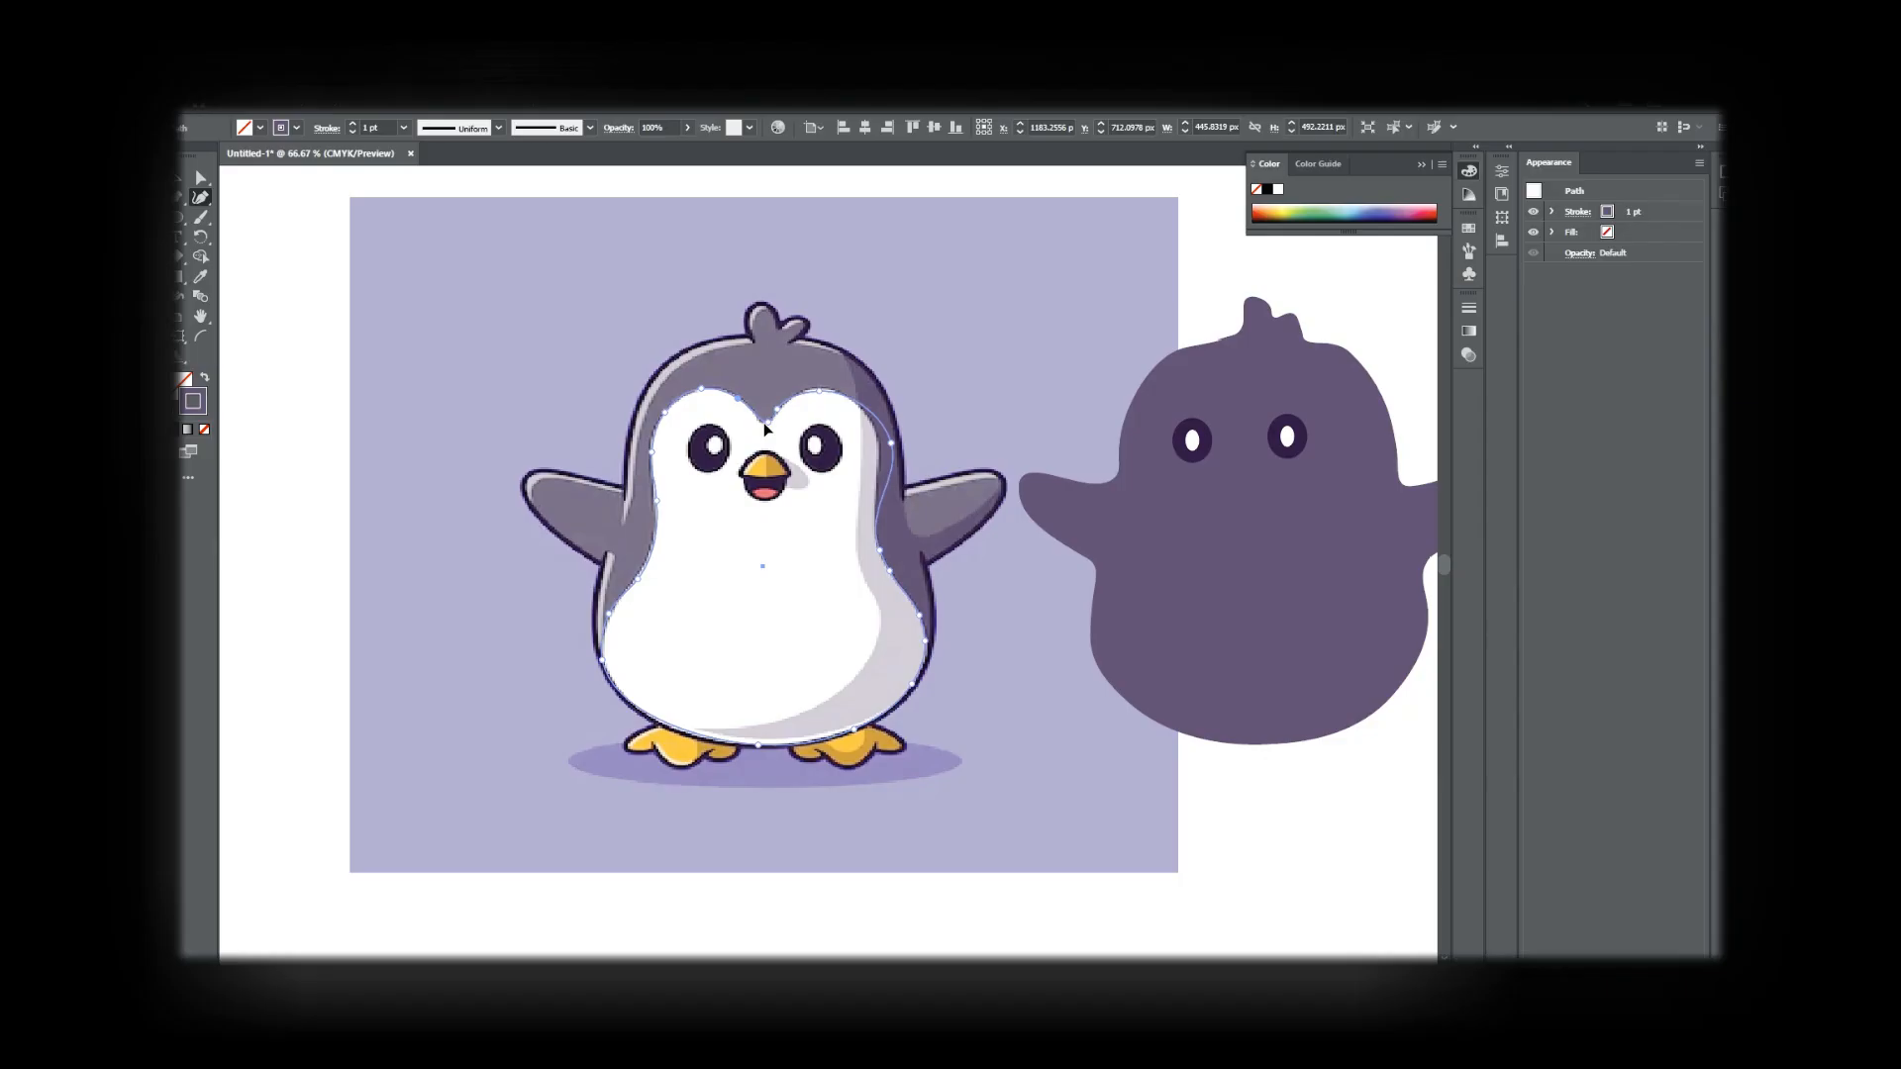
click(874, 443)
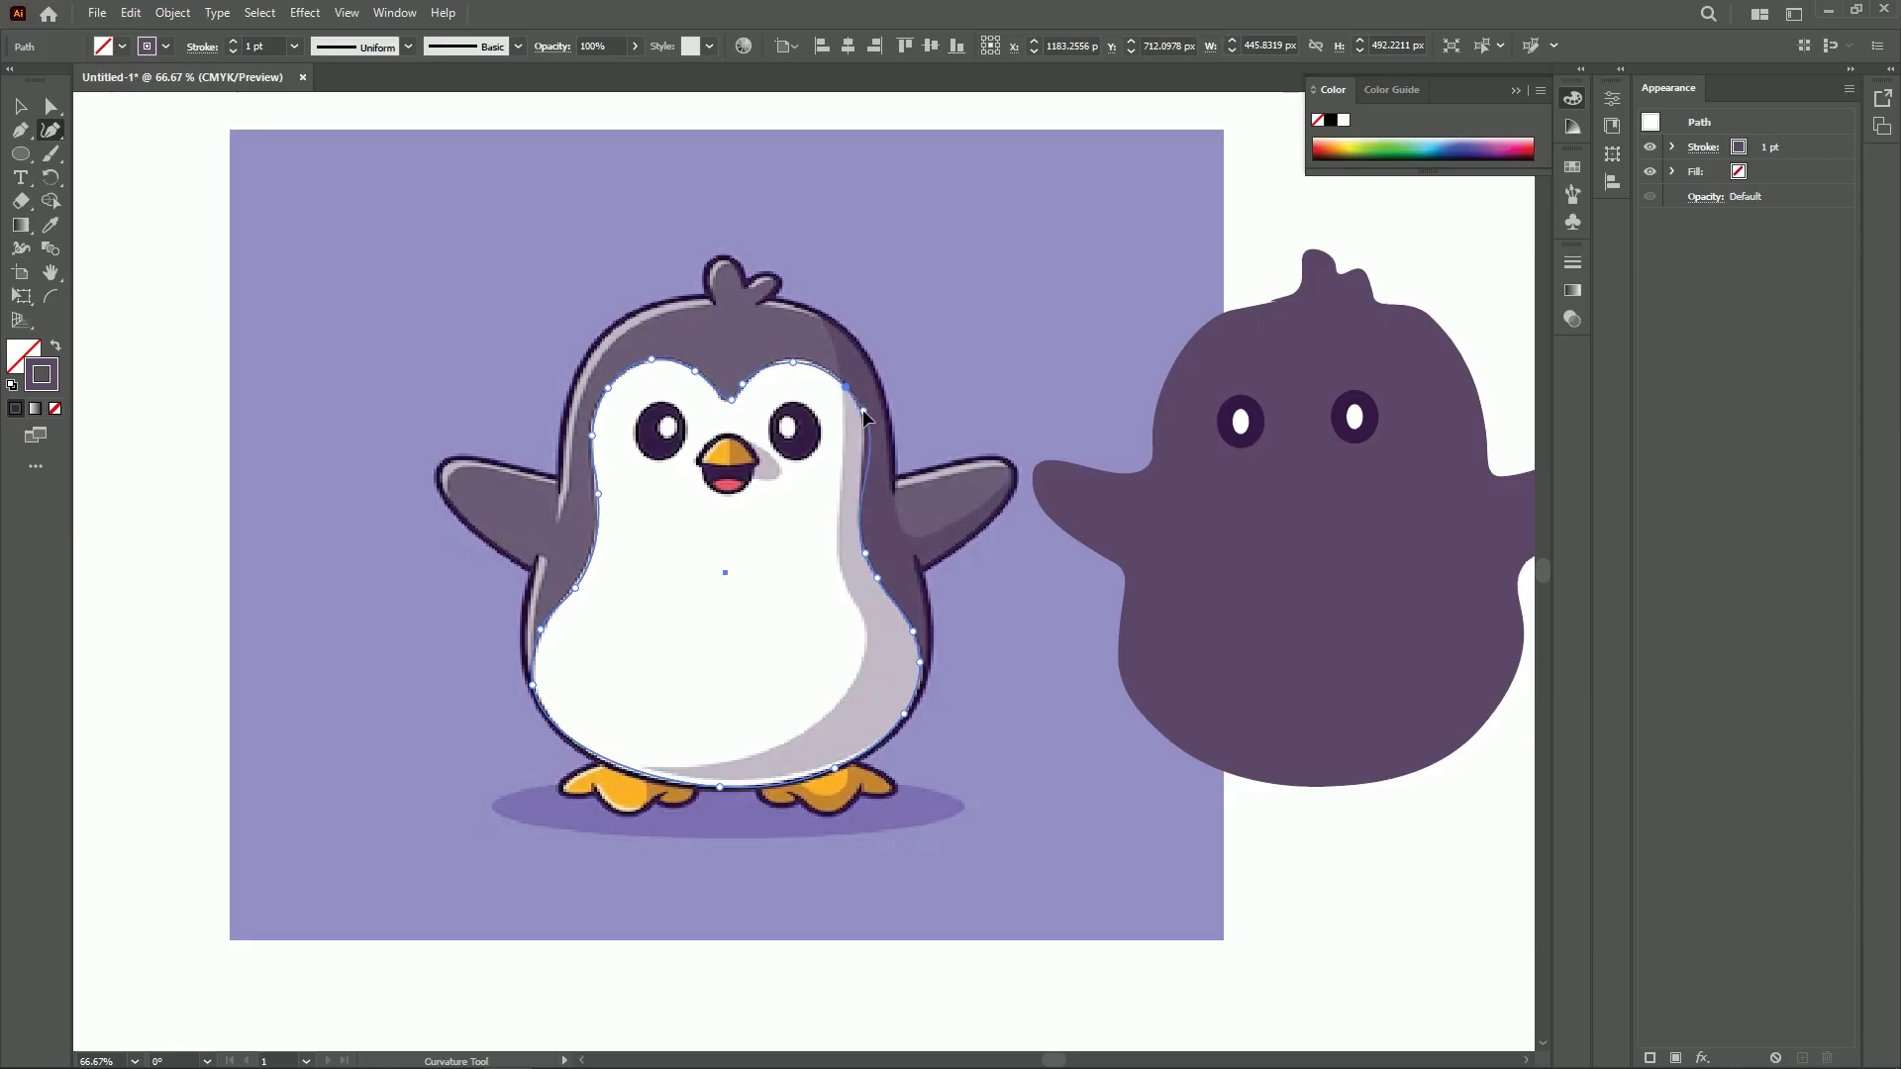
click(861, 410)
click(861, 460)
Move the belly outline over to the purple silhouette and fill it with white sampled from the reference belly, without a stroke
key(ctrl+minus)
key(ctrl+minus)
key(ctrl+plus)
key(ctrl+plus)
key(ctrl+plus)
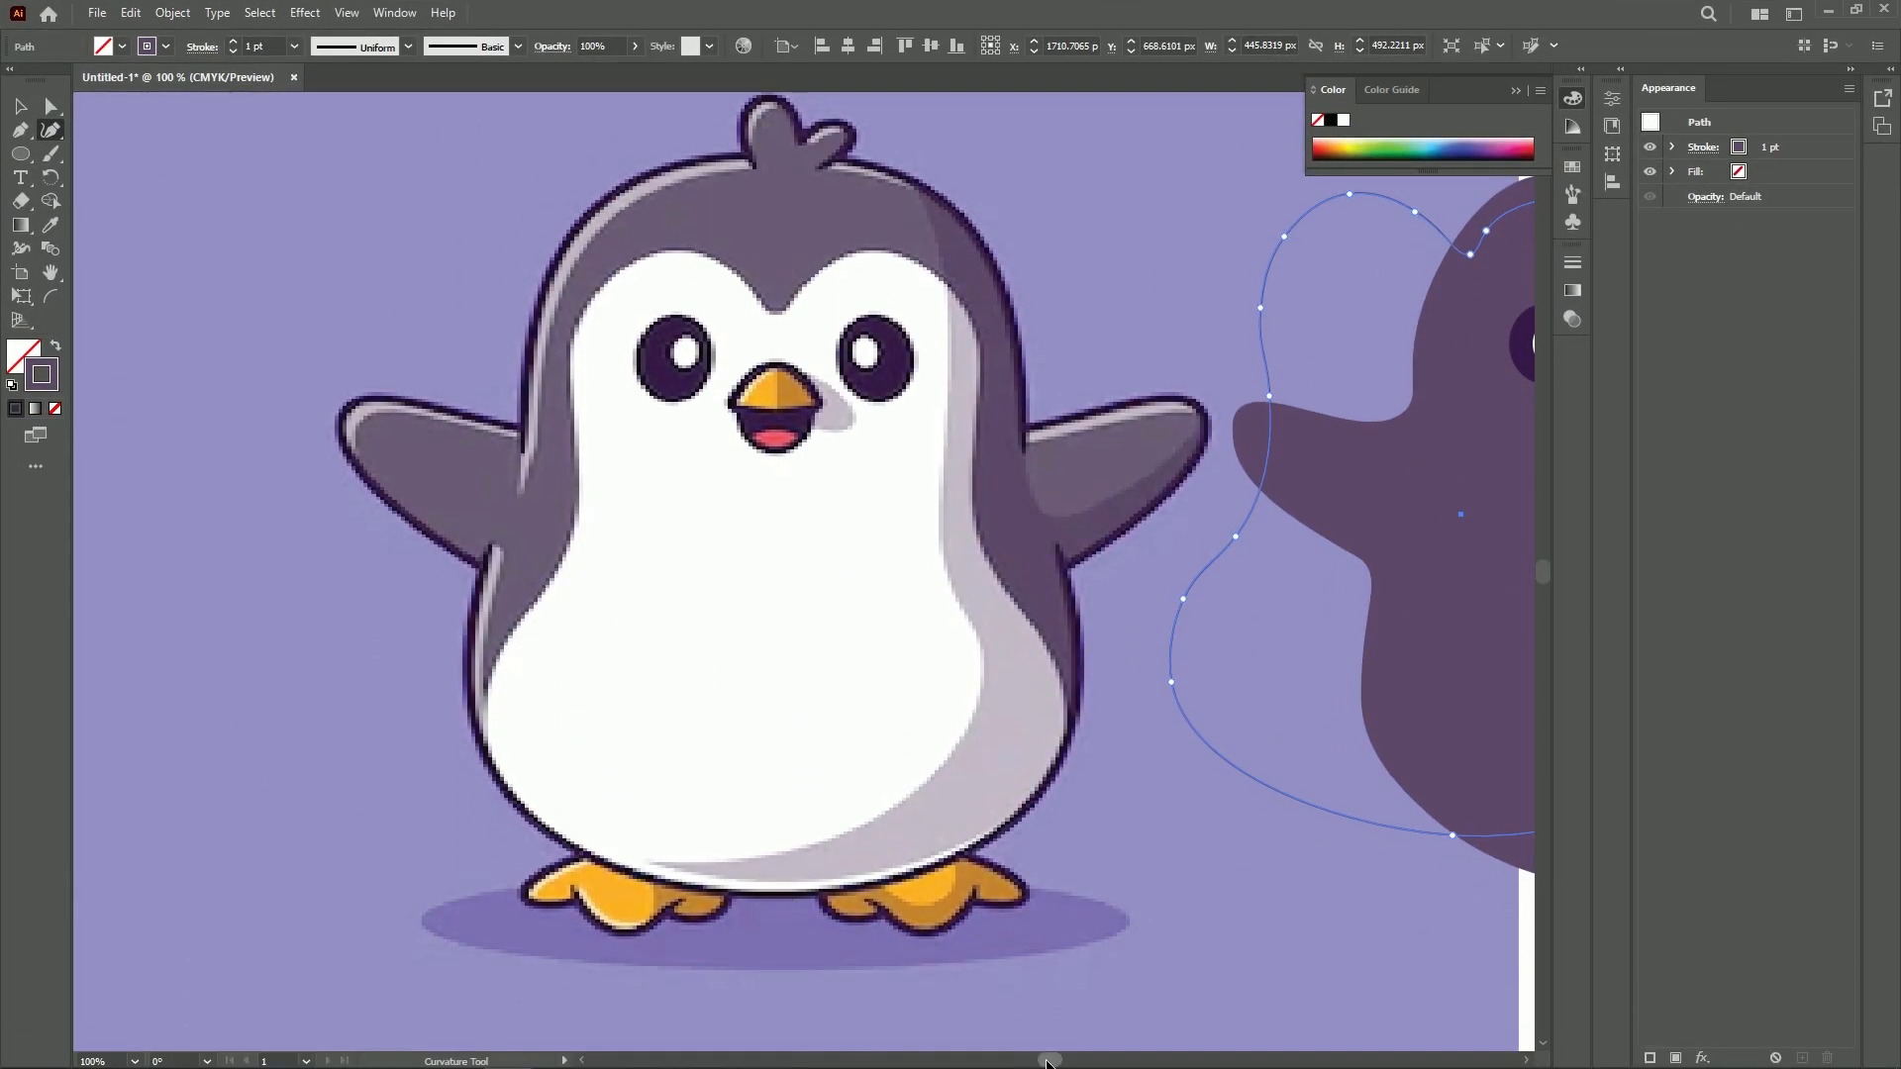
drag(1047, 1061, 1077, 1061)
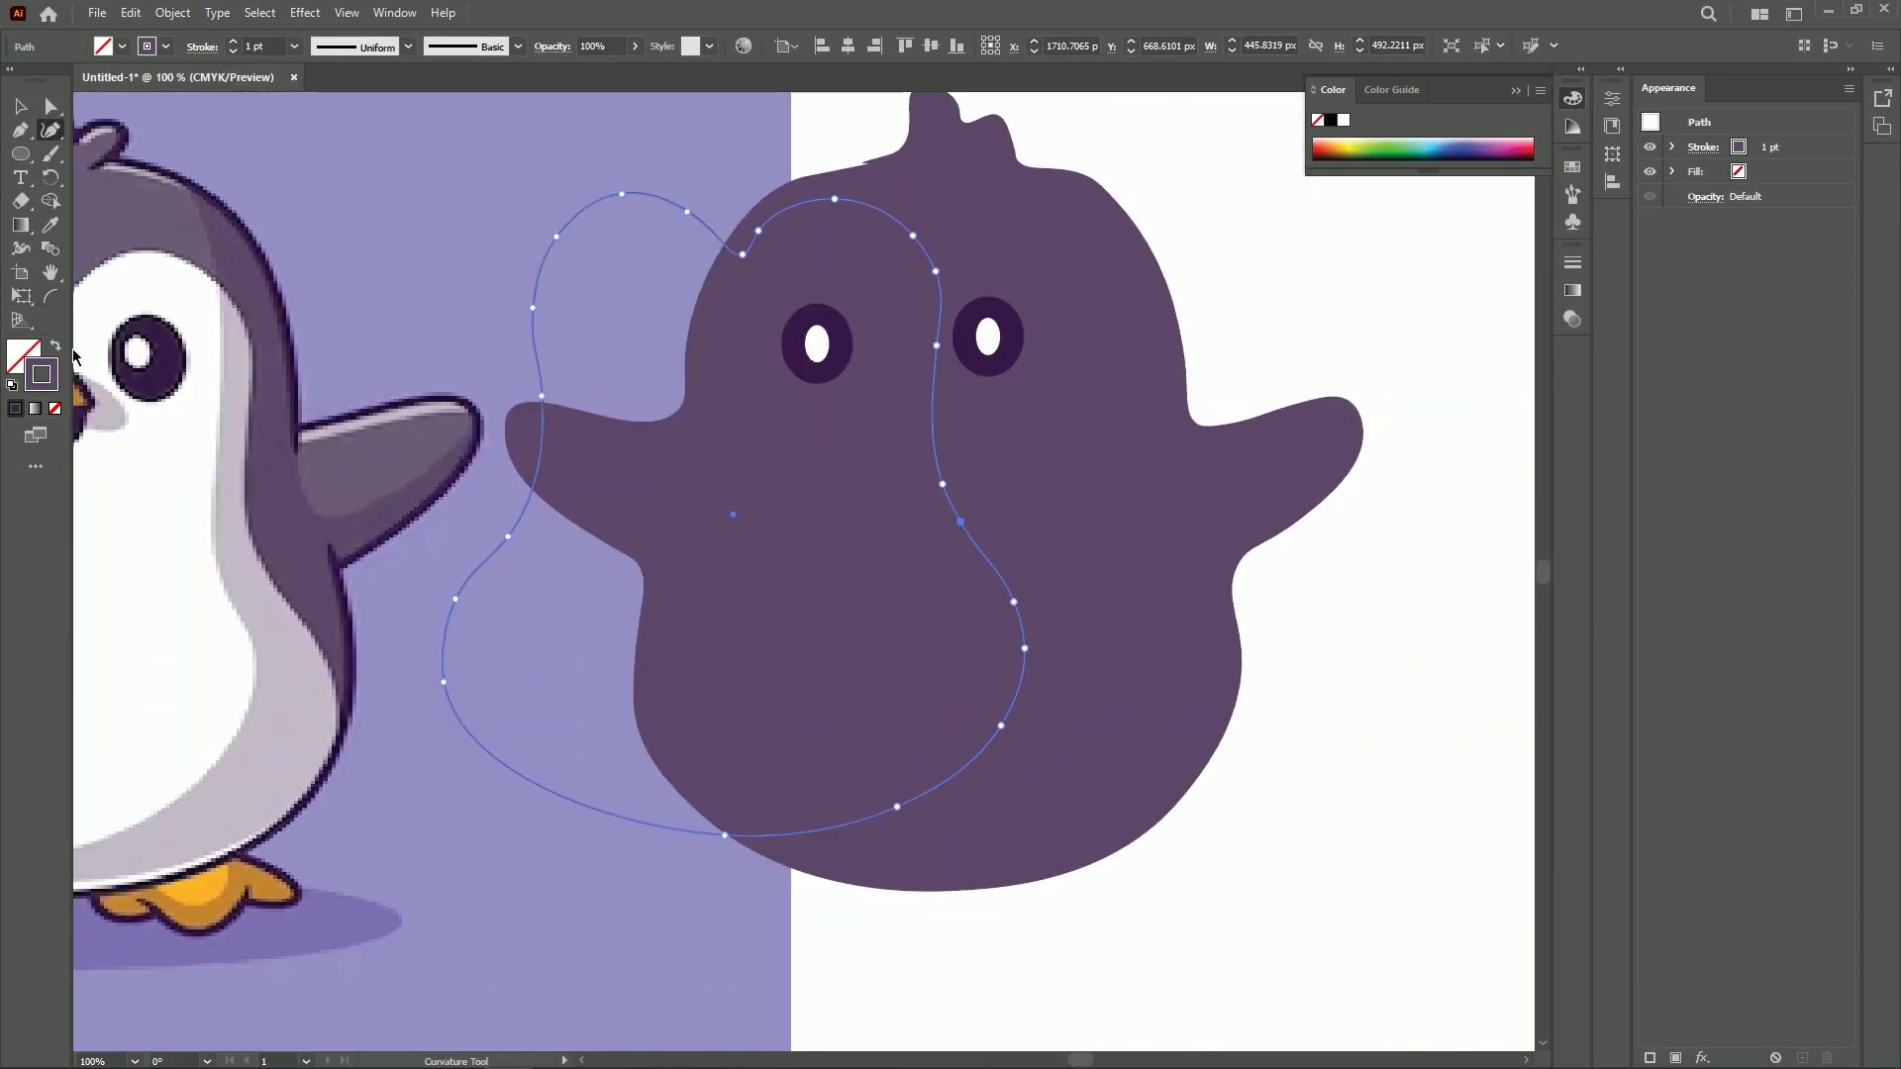
click(57, 346)
key(i)
click(139, 517)
Move the white belly shape onto the purple body below the eyes and bring it forward one level
click(20, 106)
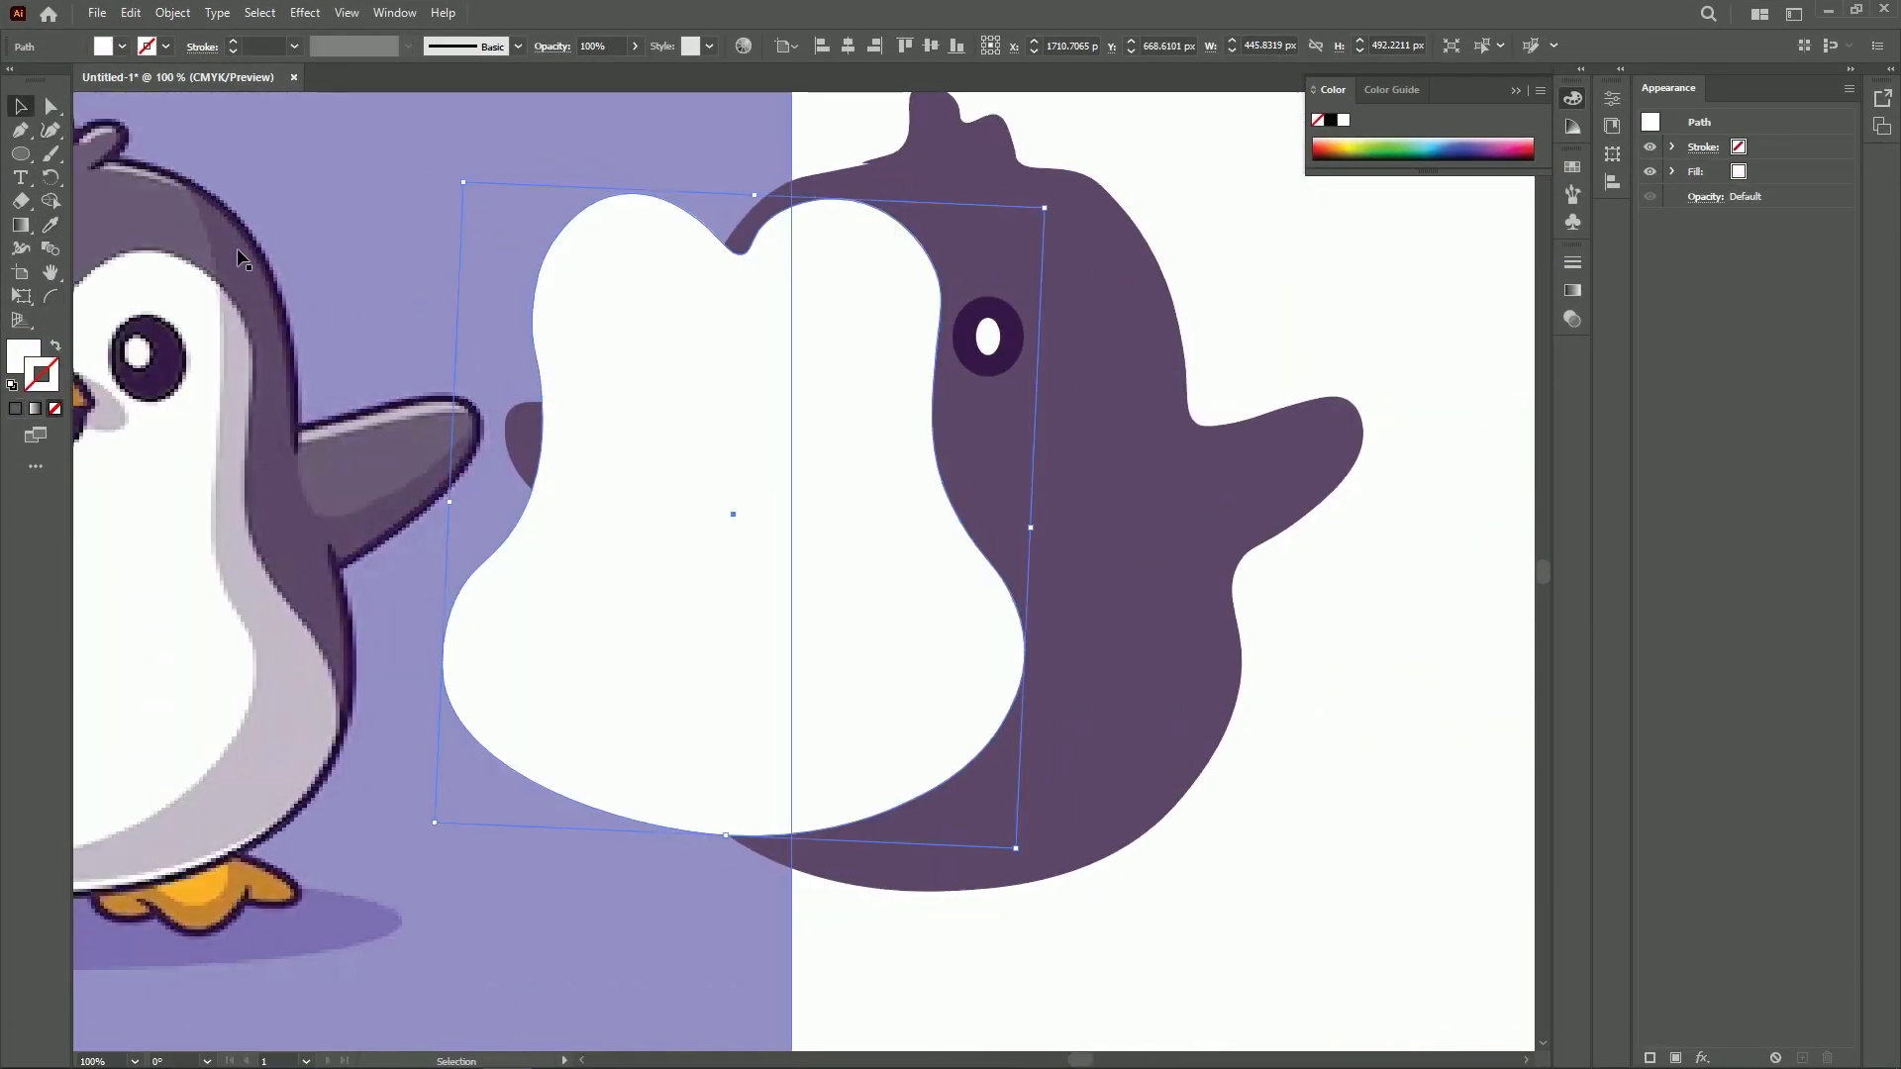
drag(767, 462, 880, 603)
click(817, 344)
right_click(980, 515)
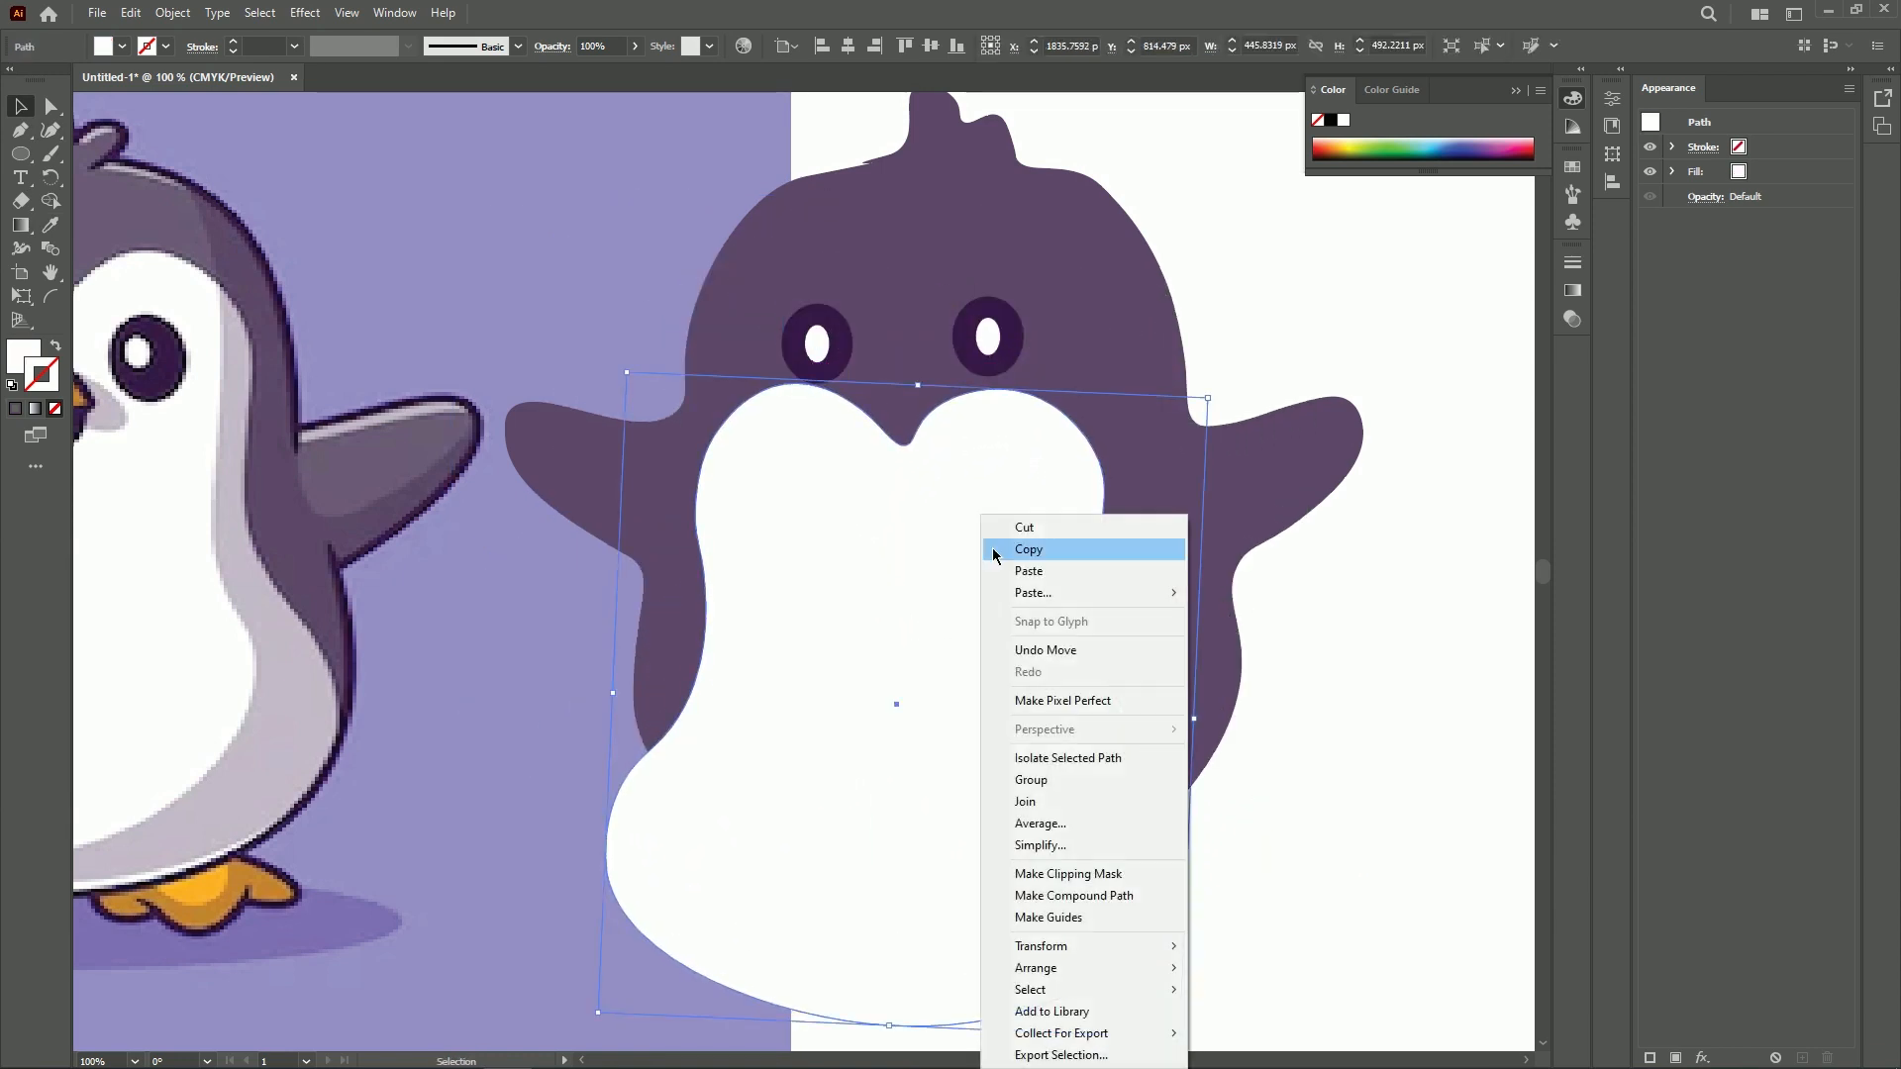
mouse_move(1154, 973)
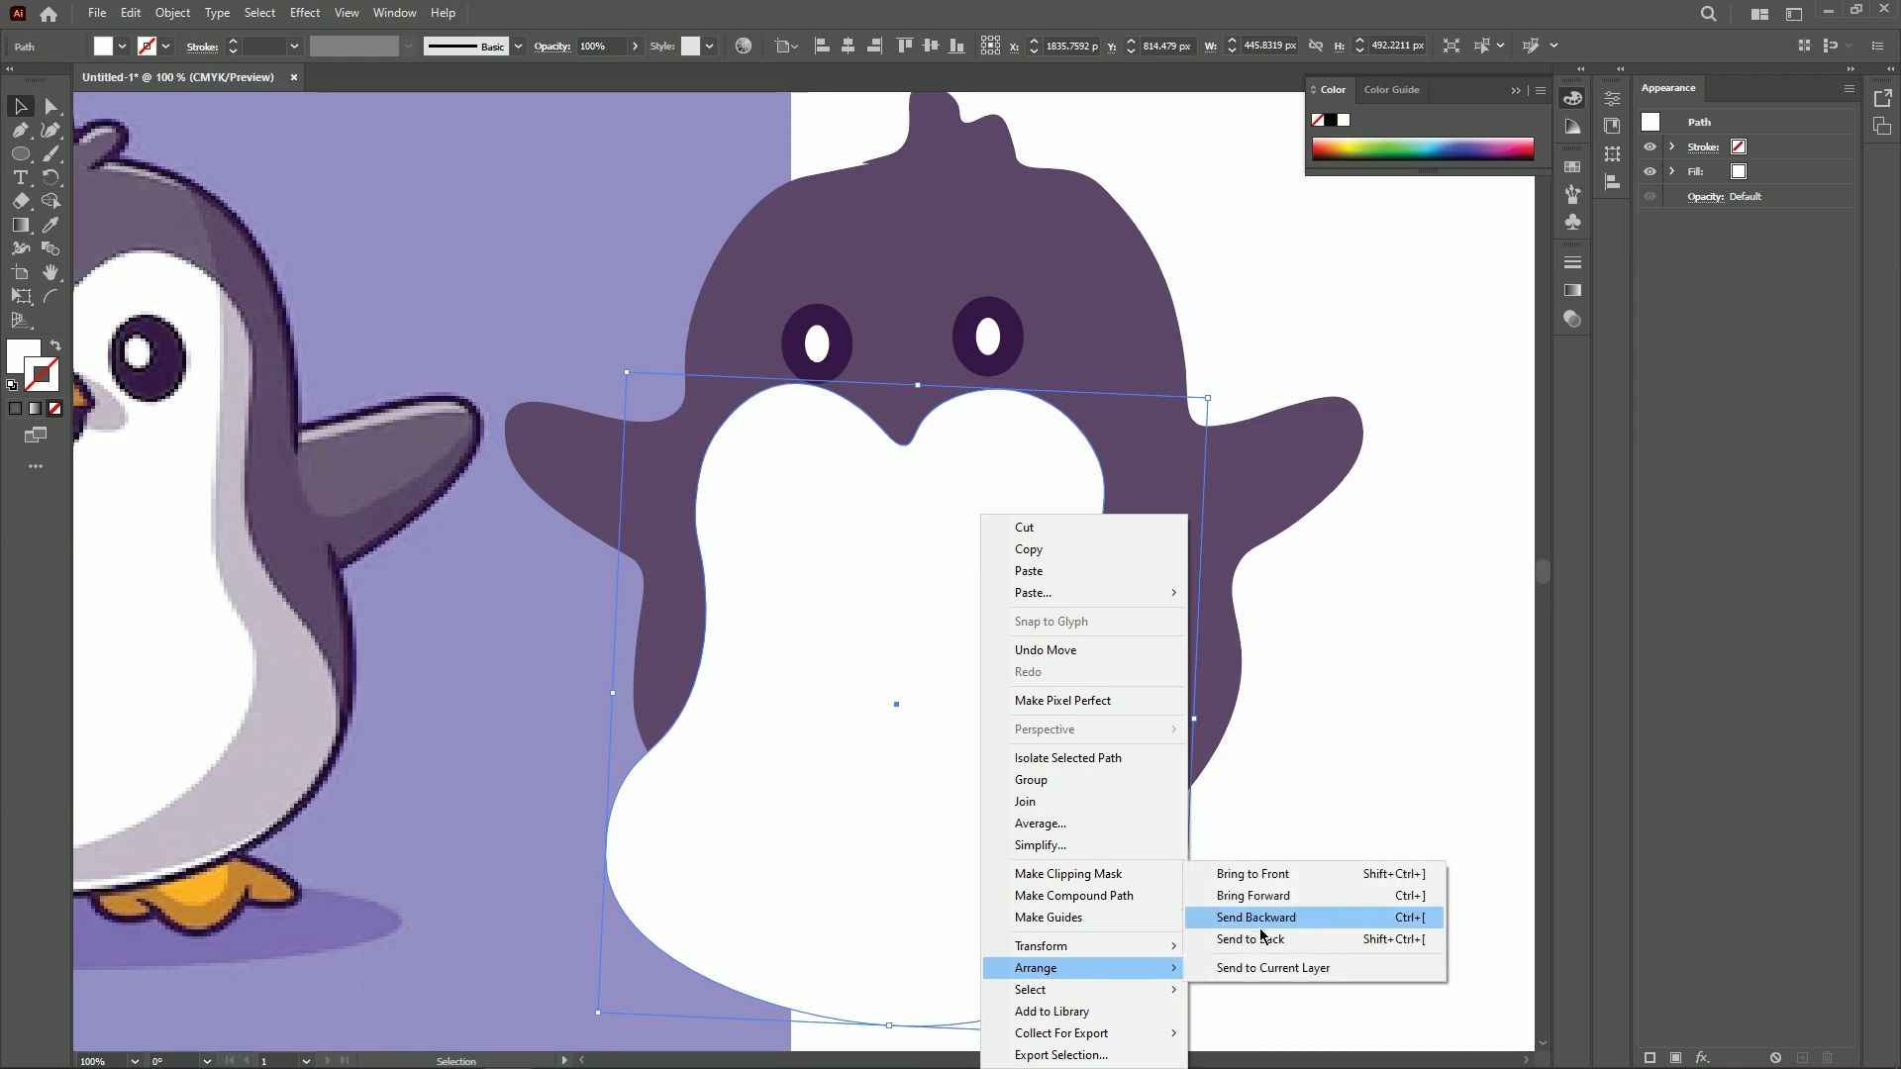
click(1303, 894)
mouse_move(958, 649)
mouse_down()
mouse_move(980, 476)
mouse_move(980, 677)
mouse_up()
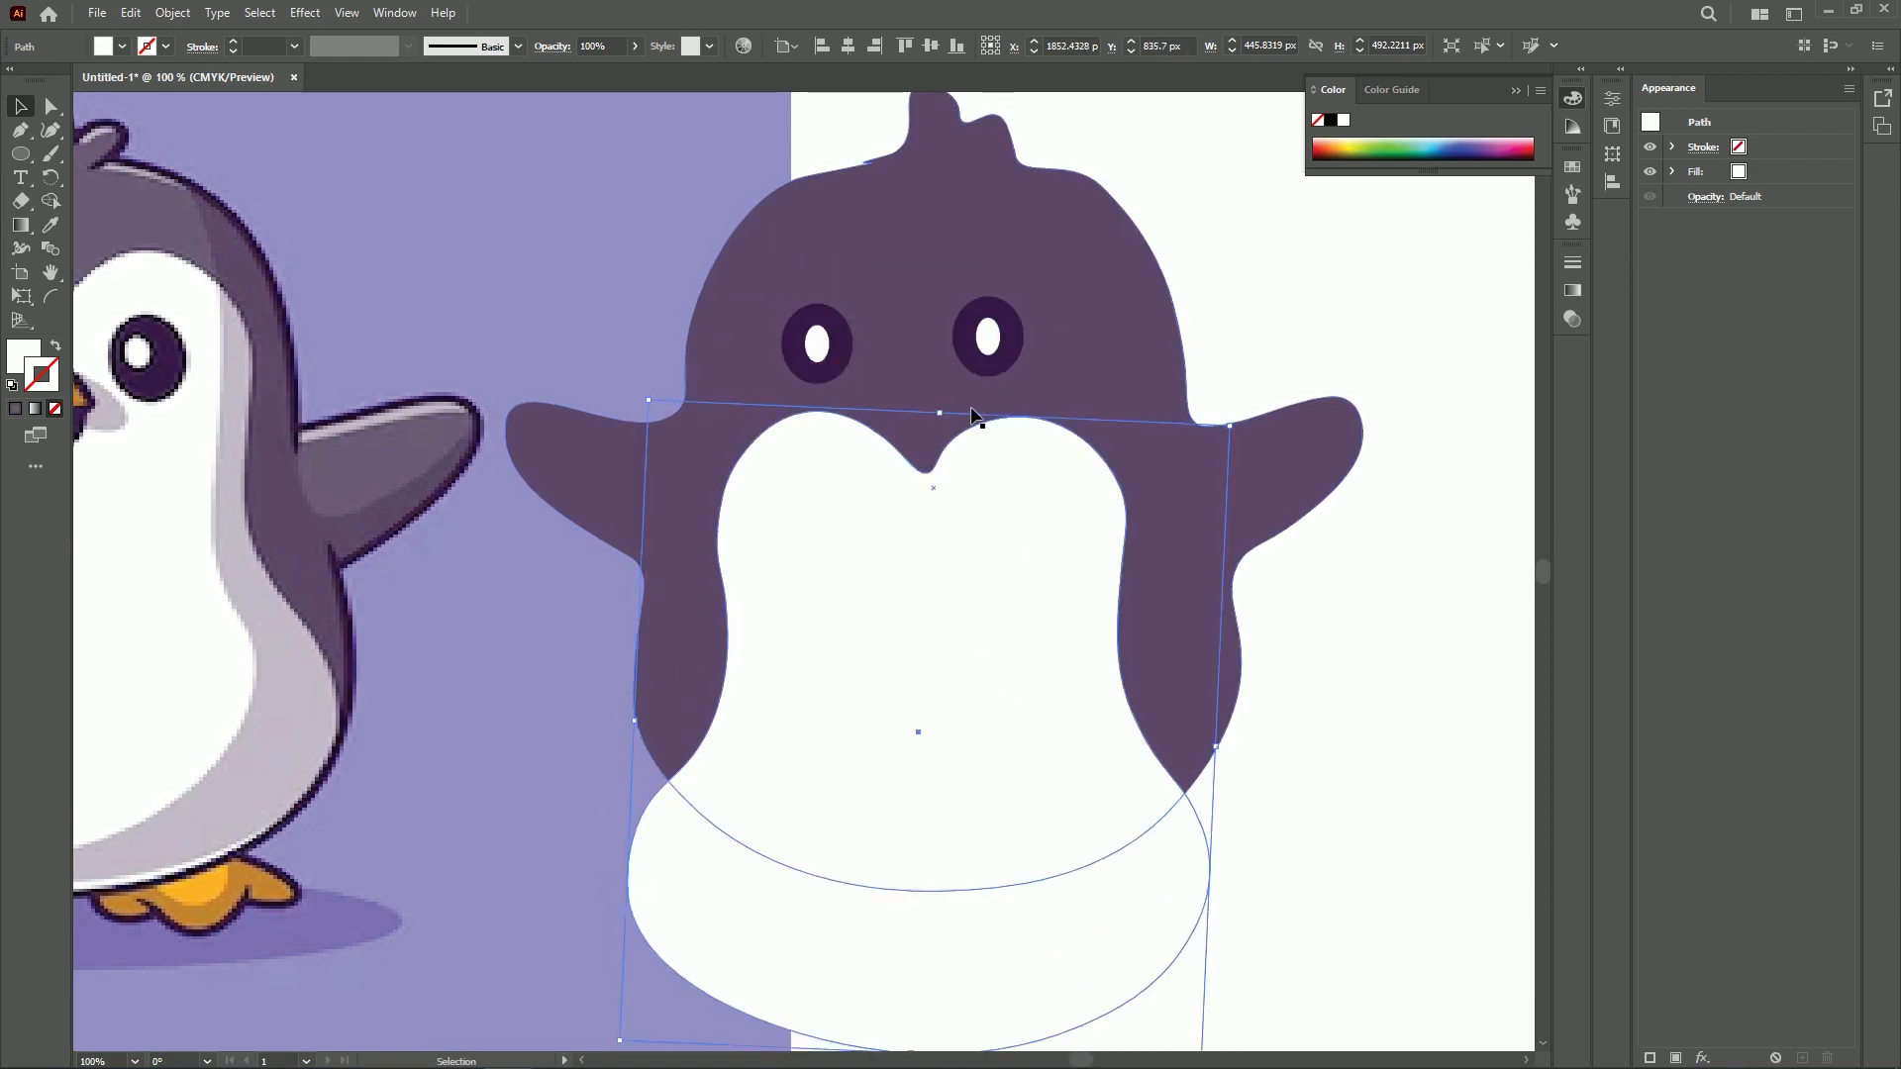
Nudge the white belly shape slightly left on the purple body and send it backward one level
mouse_move(966, 509)
mouse_down()
mouse_move(946, 501)
mouse_move(948, 537)
mouse_move(949, 515)
mouse_up()
right_click(950, 514)
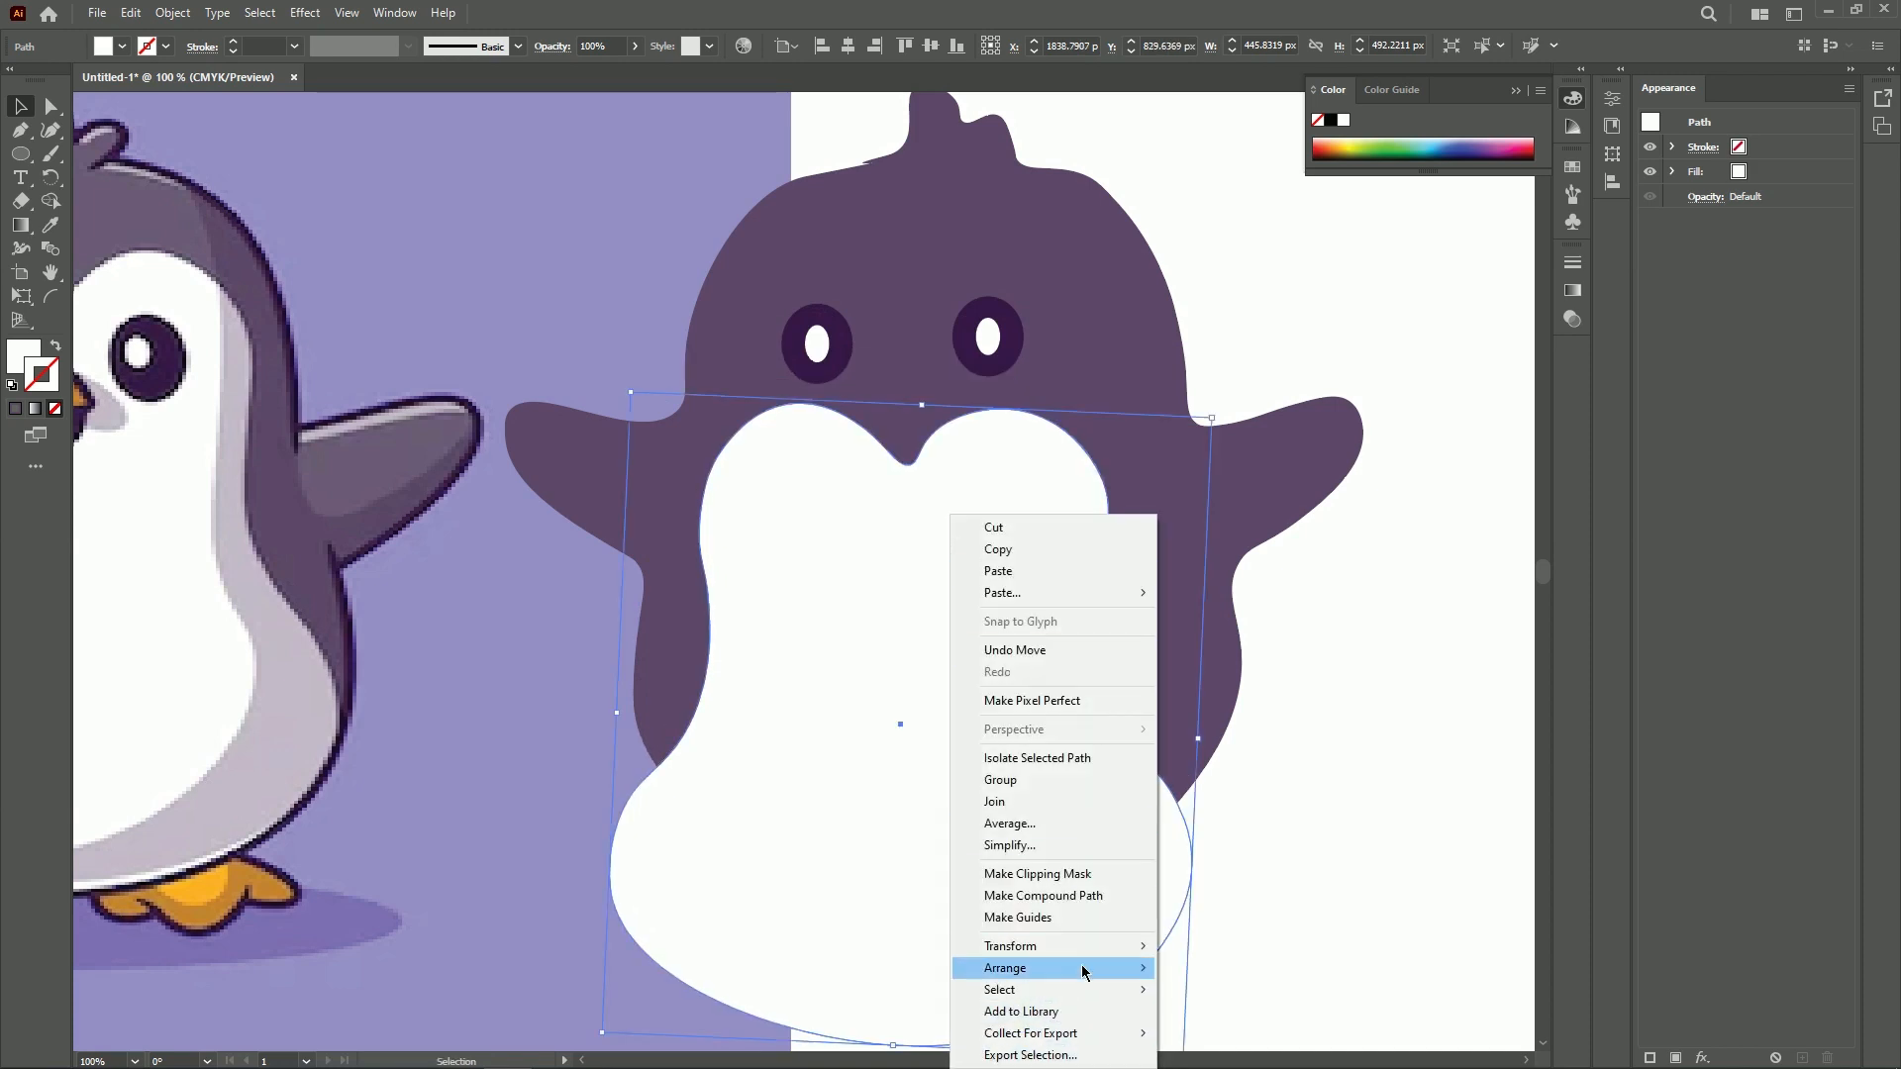
click(1227, 917)
Shift the white belly shape right and up until it overlaps the lower part of the eyes
mouse_move(924, 687)
mouse_down()
mouse_move(942, 765)
mouse_move(941, 687)
mouse_up()
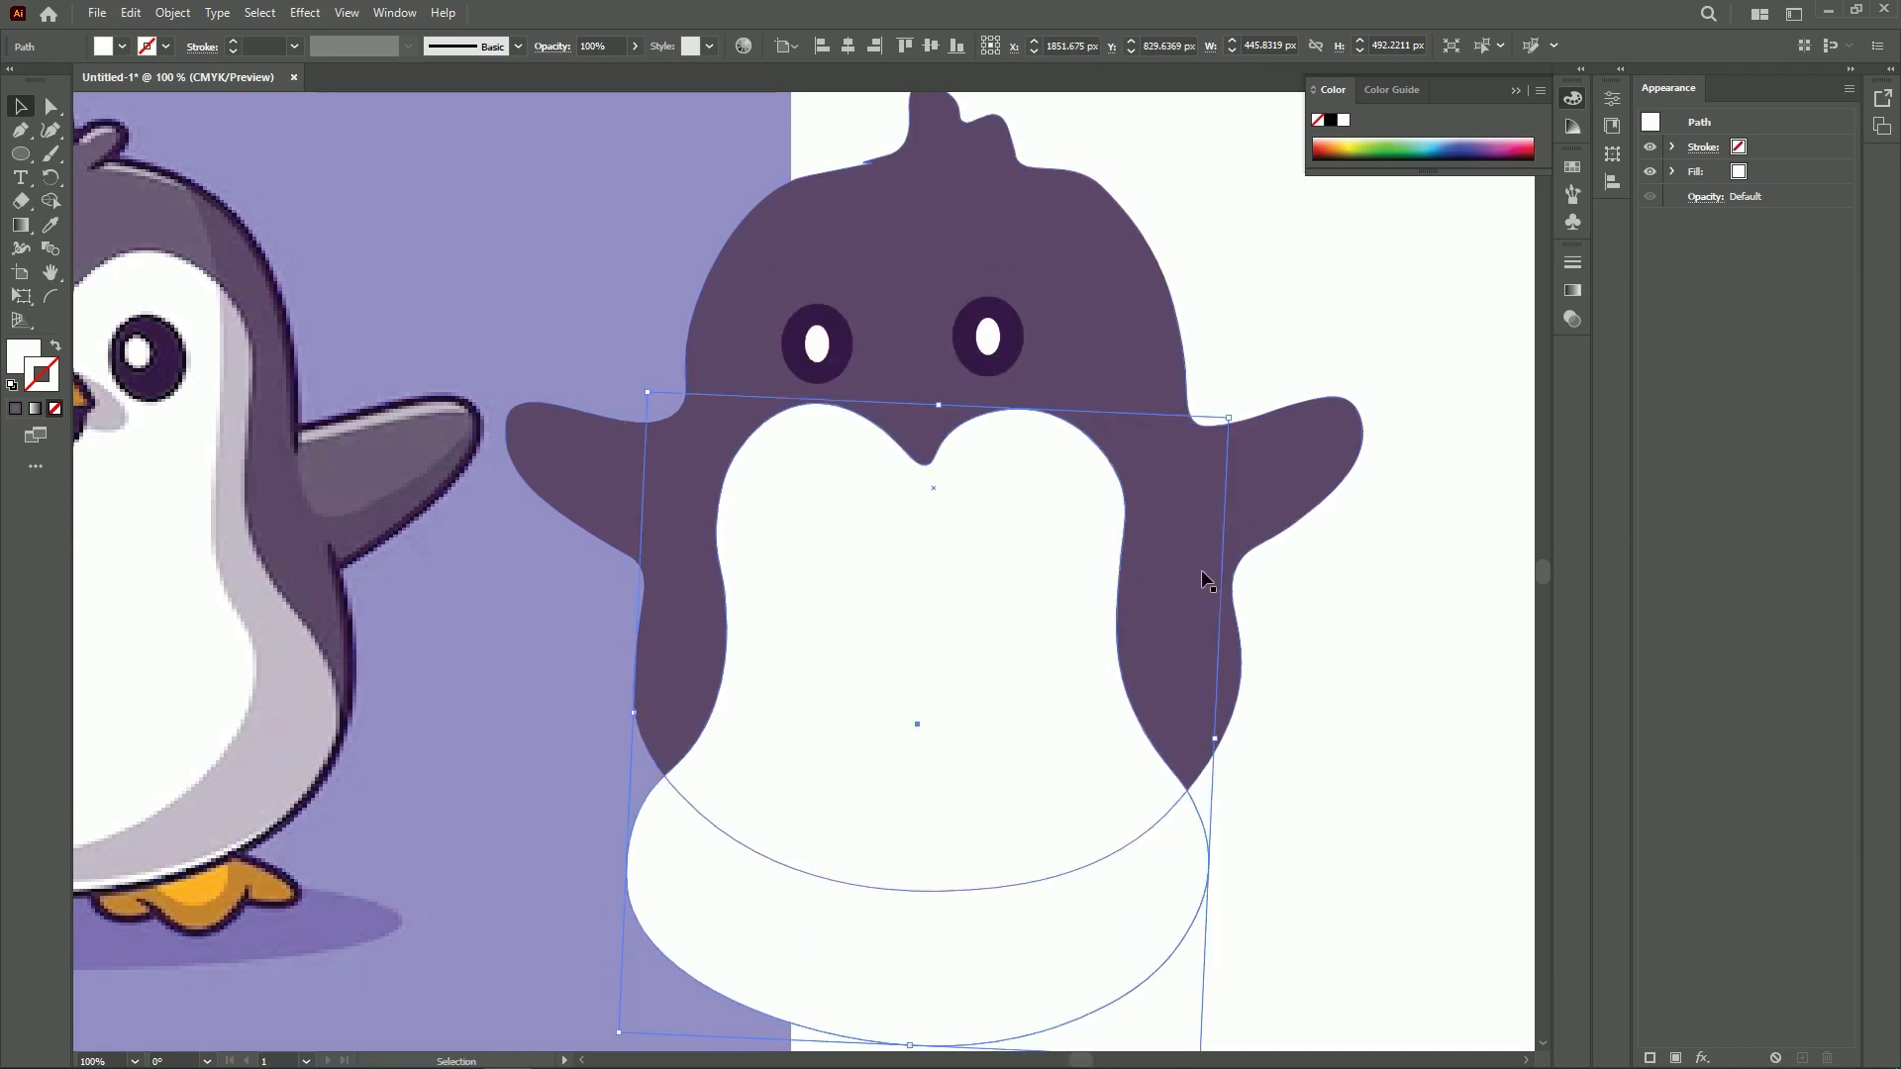
click(991, 349)
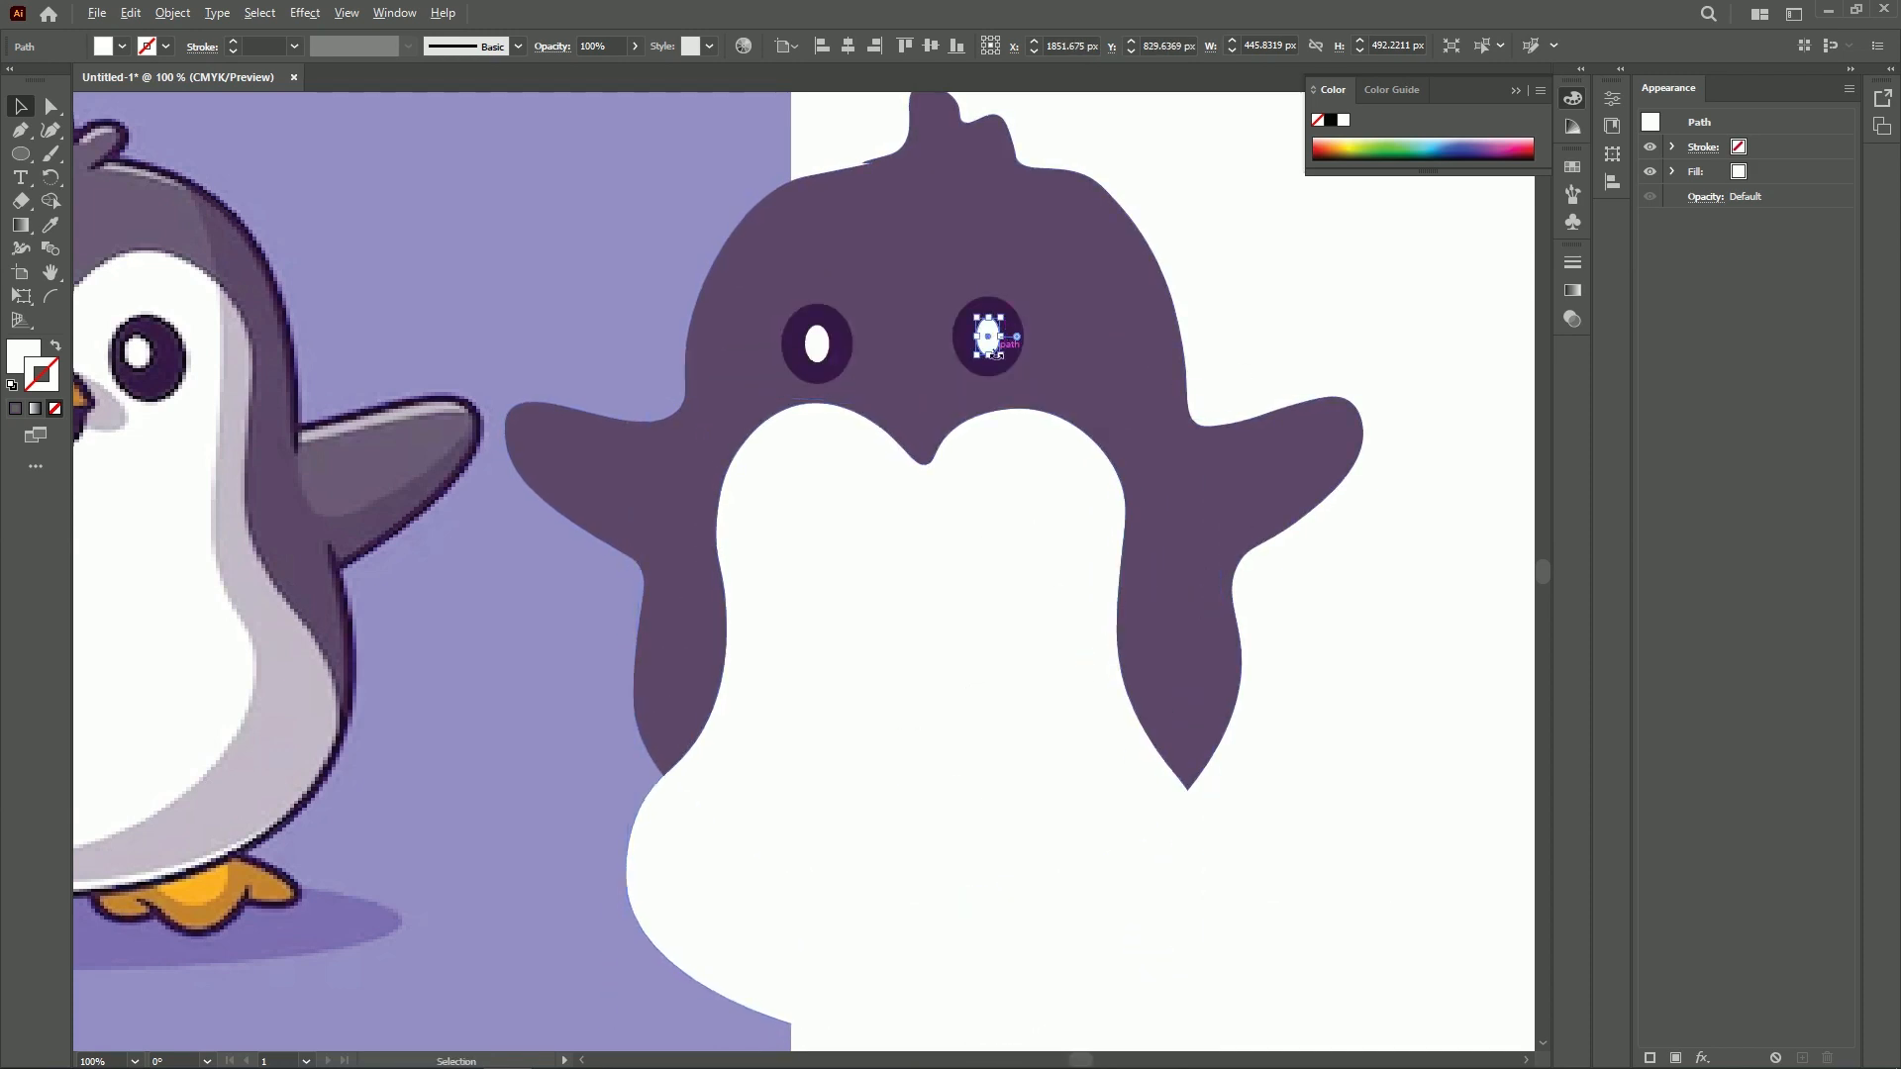
click(976, 607)
drag(976, 607, 984, 509)
Try sending the purple body and white belly backward together and moving them aside, and undo these changes
drag(1277, 336, 1108, 544)
right_click(1110, 546)
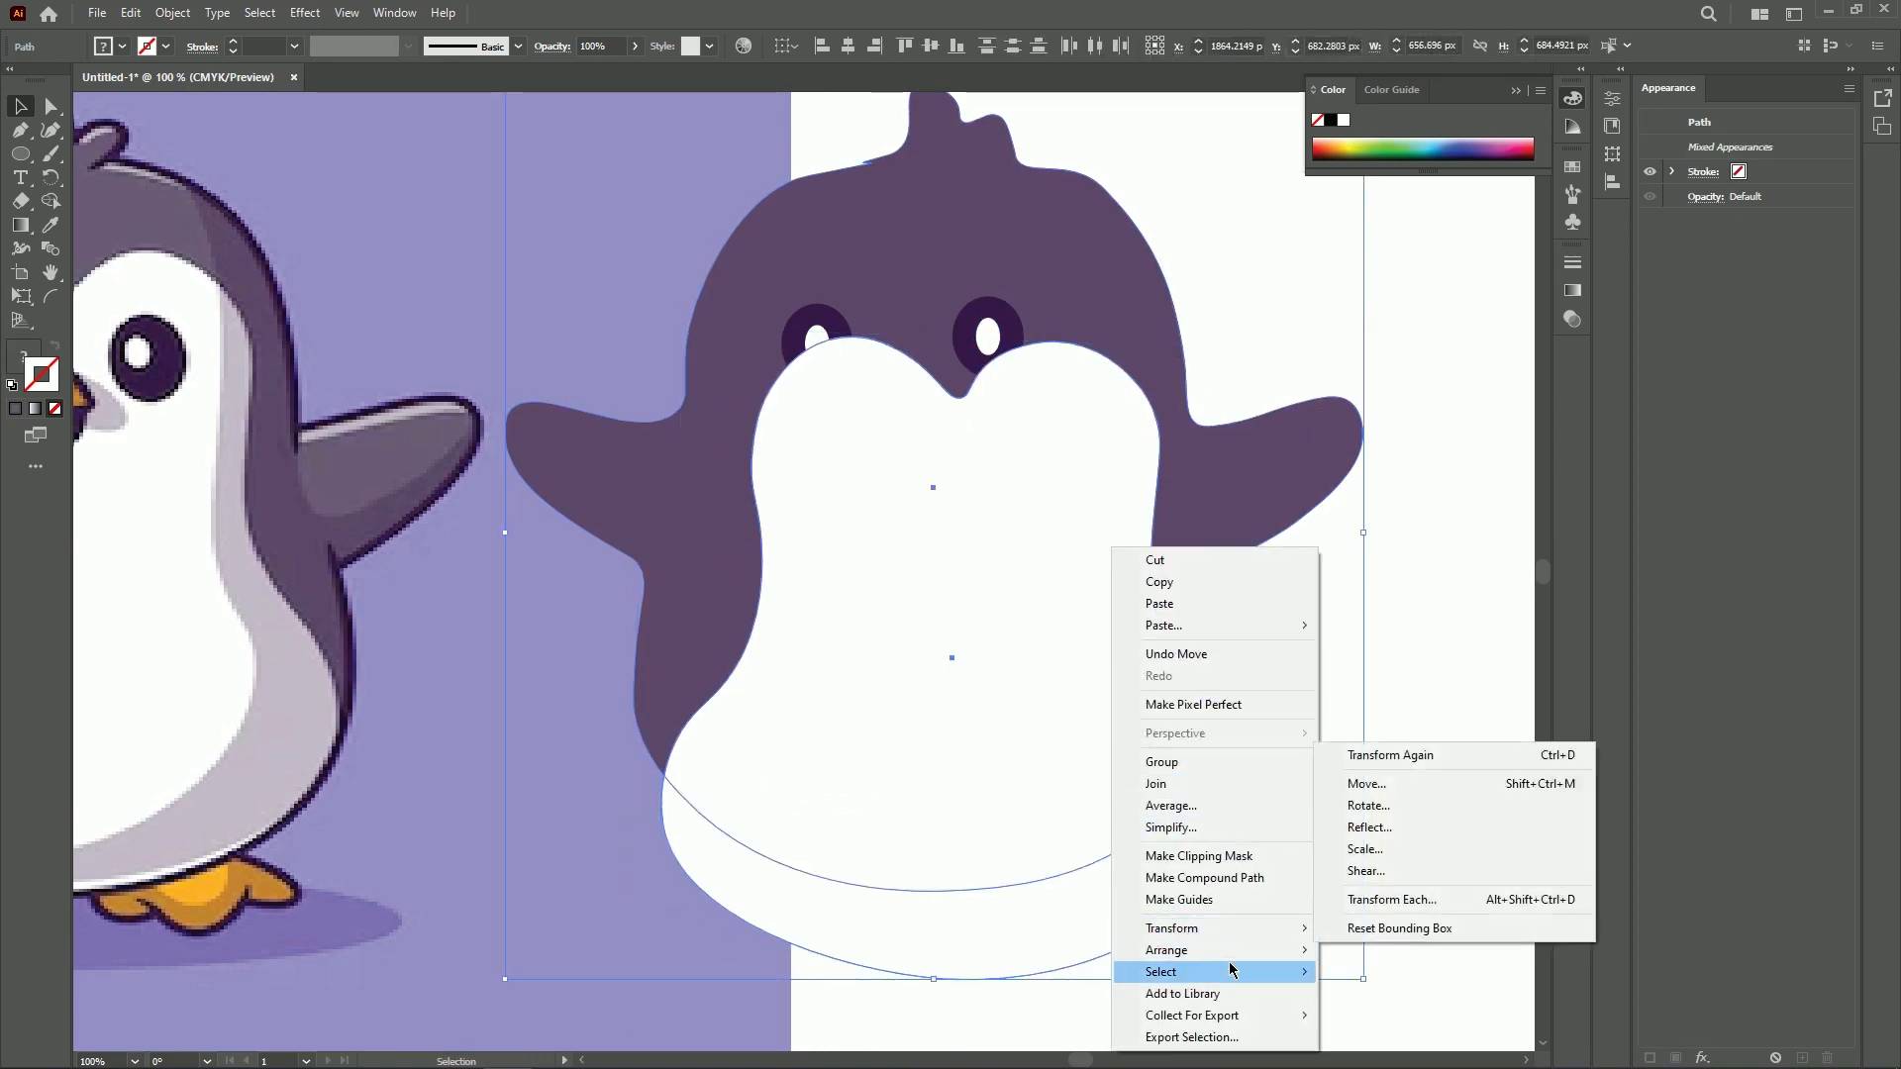
mouse_move(1228, 951)
click(1386, 995)
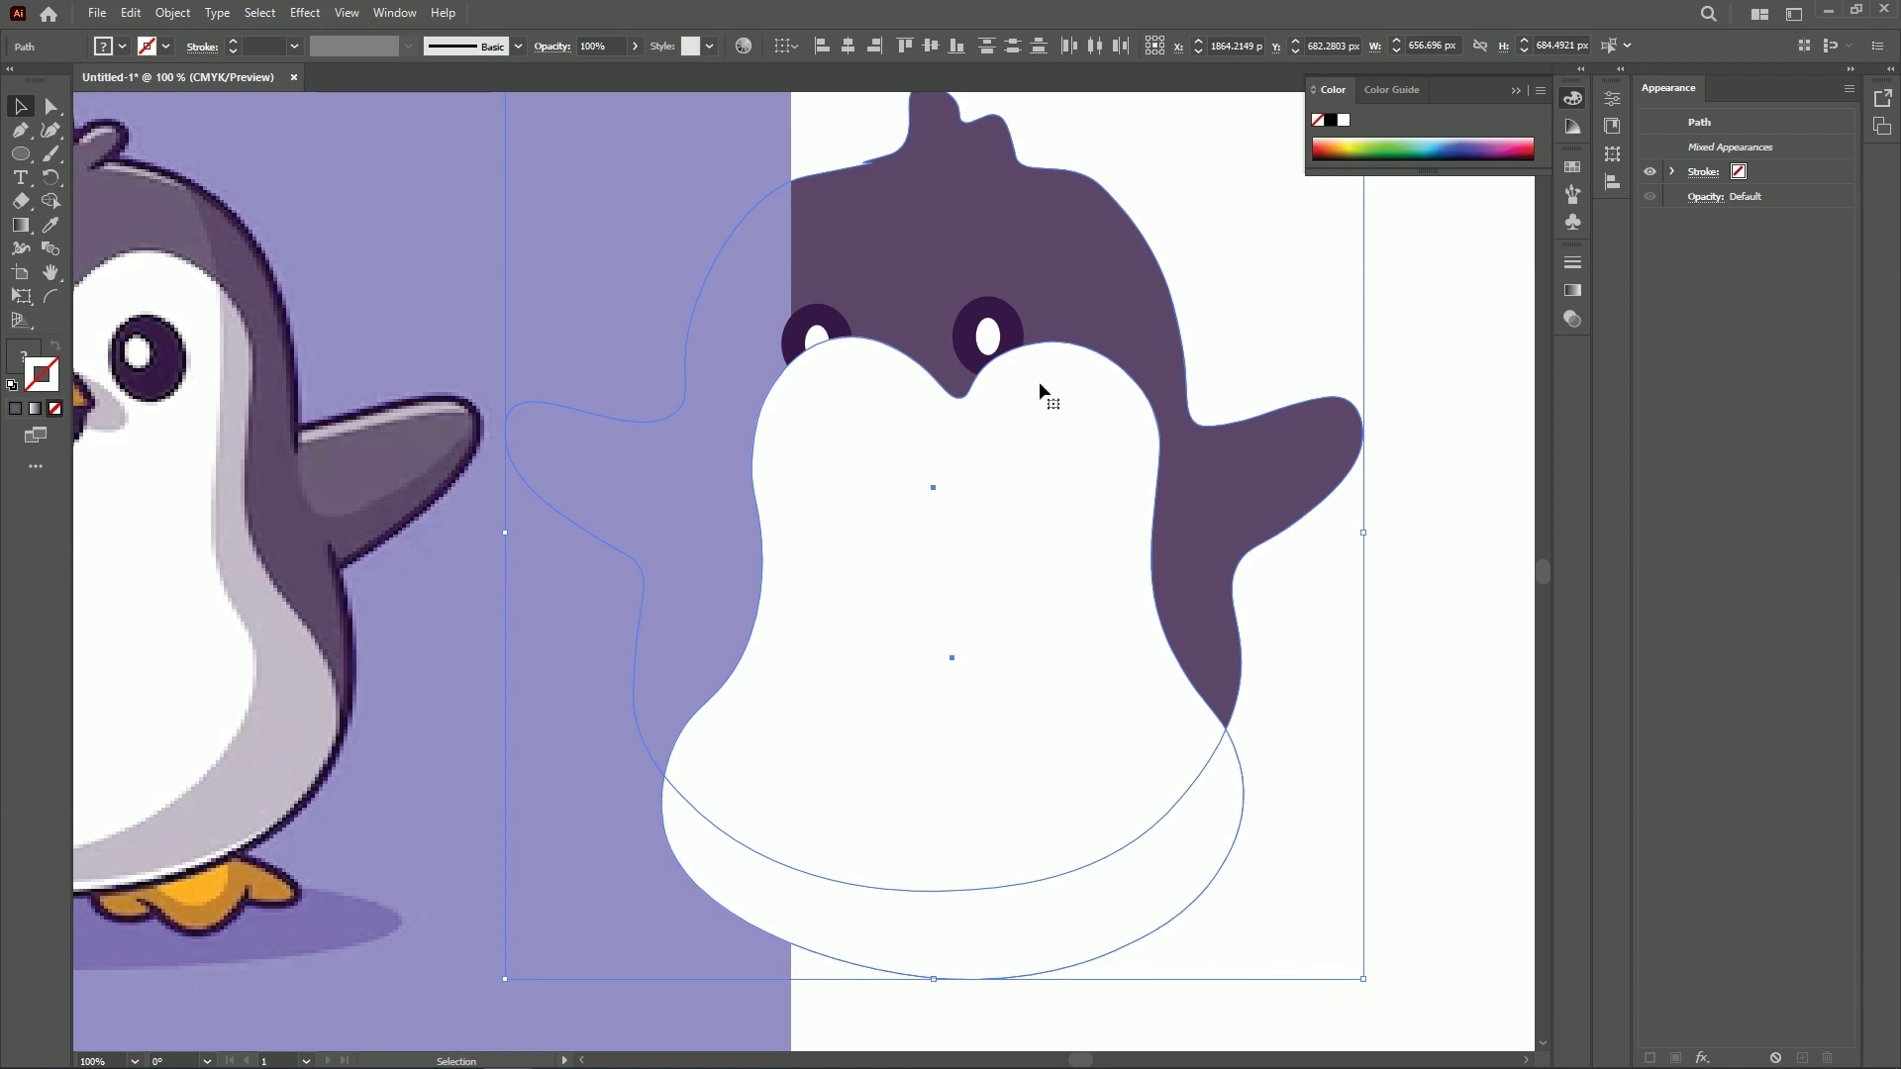
drag(1038, 382, 1326, 229)
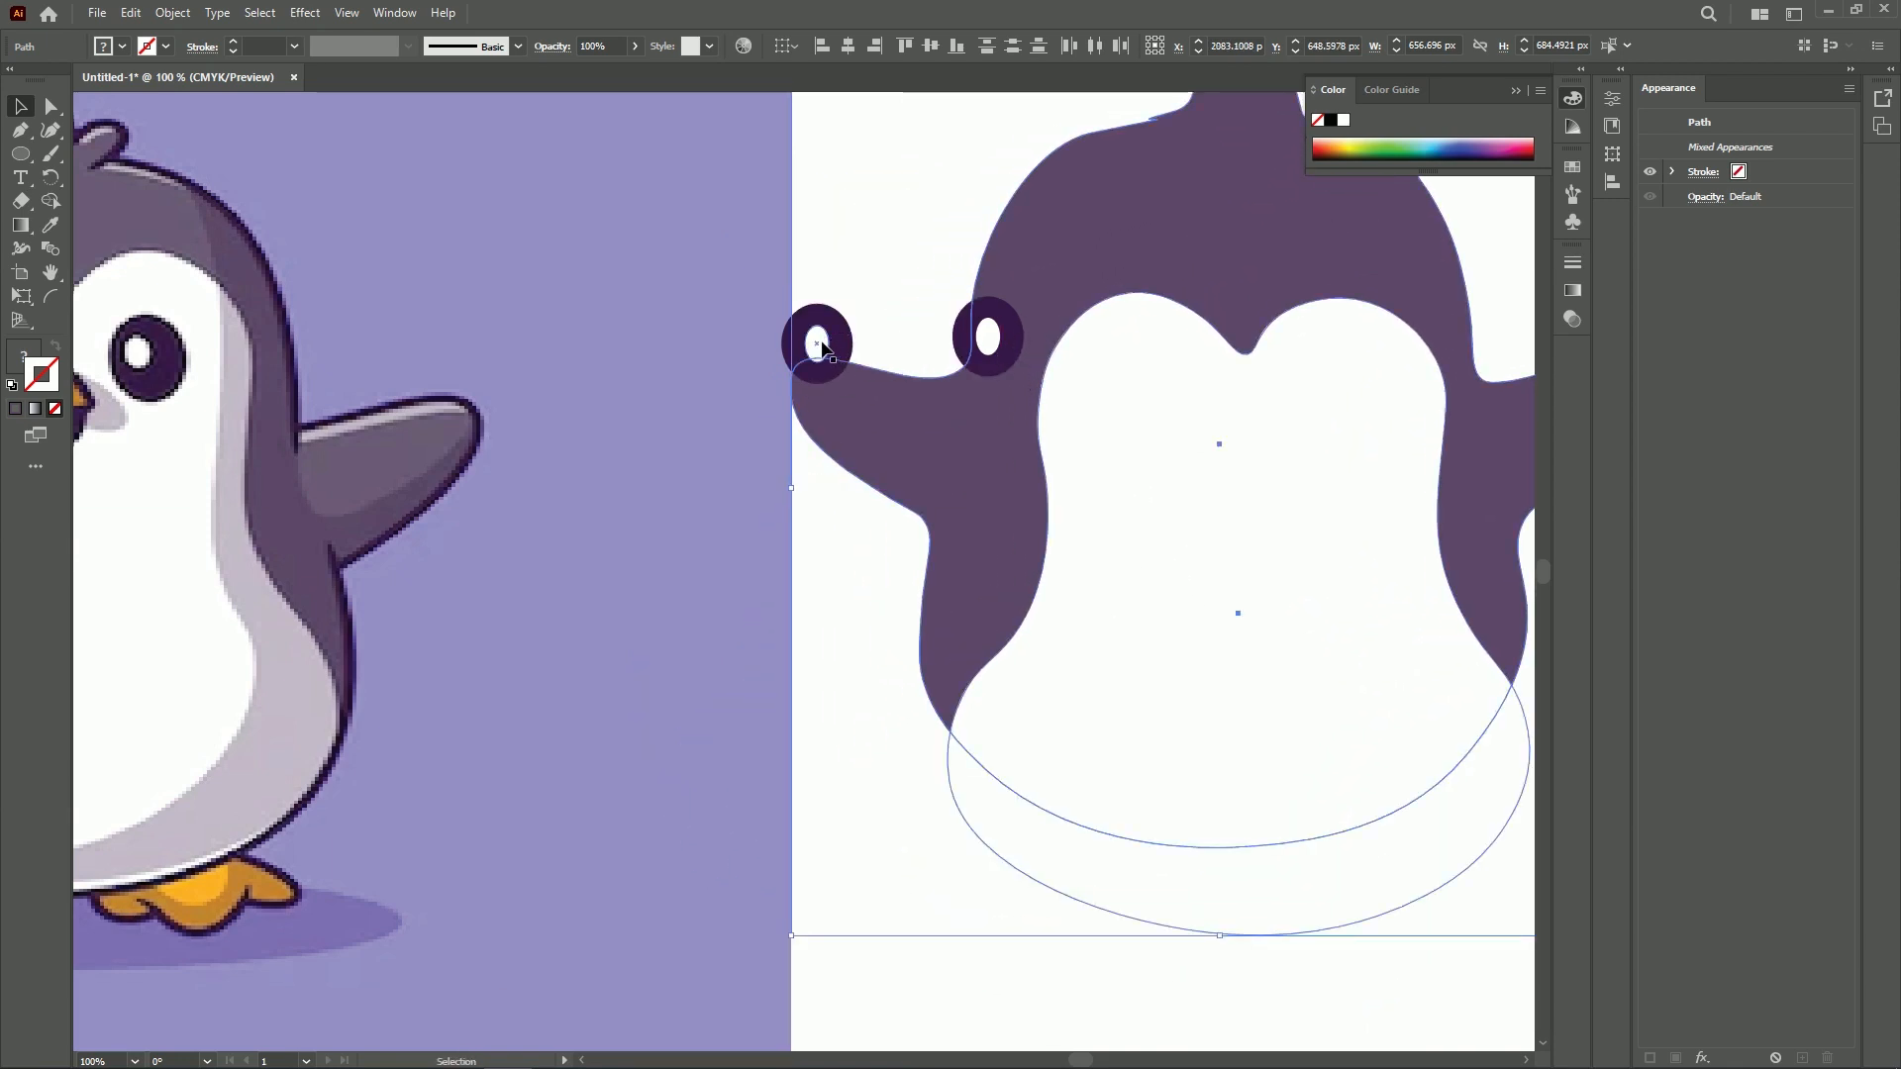
mouse_move(822, 347)
mouse_down()
mouse_move(835, 310)
mouse_move(836, 356)
mouse_move(832, 336)
mouse_up()
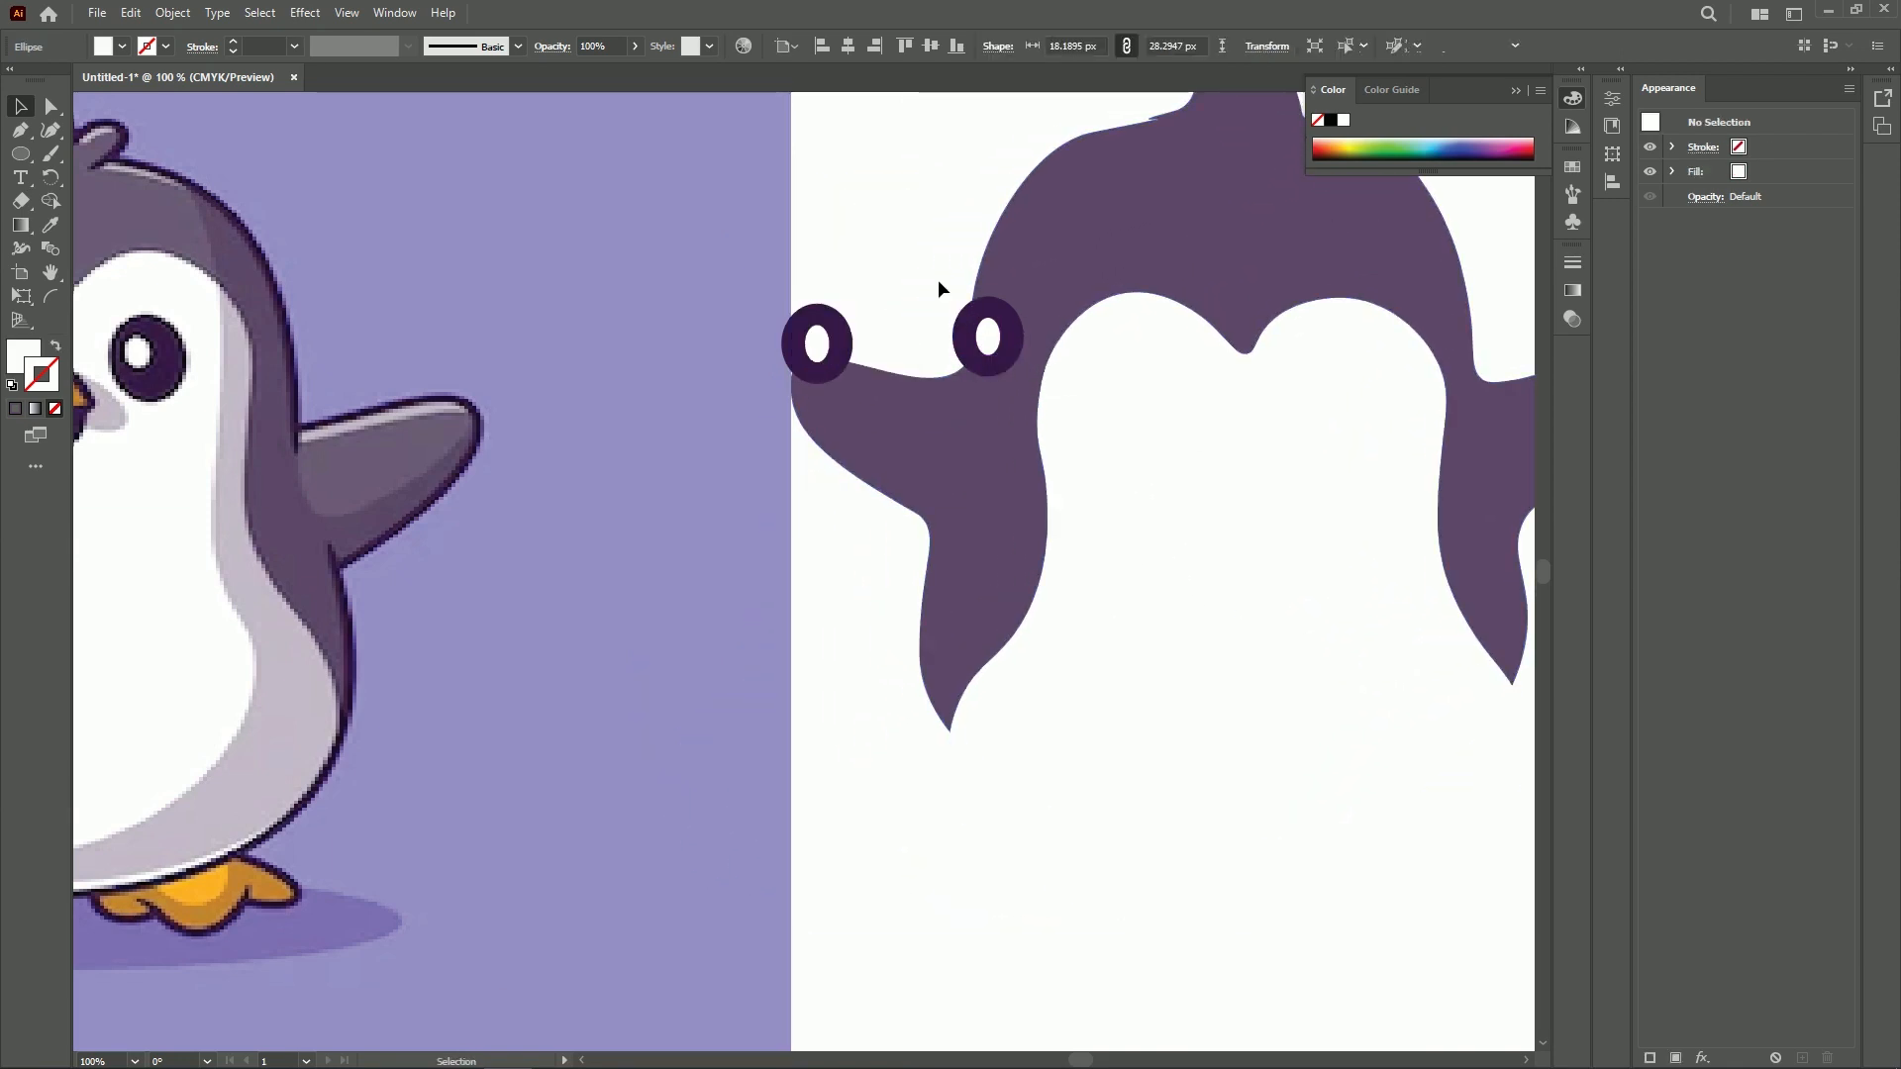
key(ctrl+z)
key(ctrl+z)
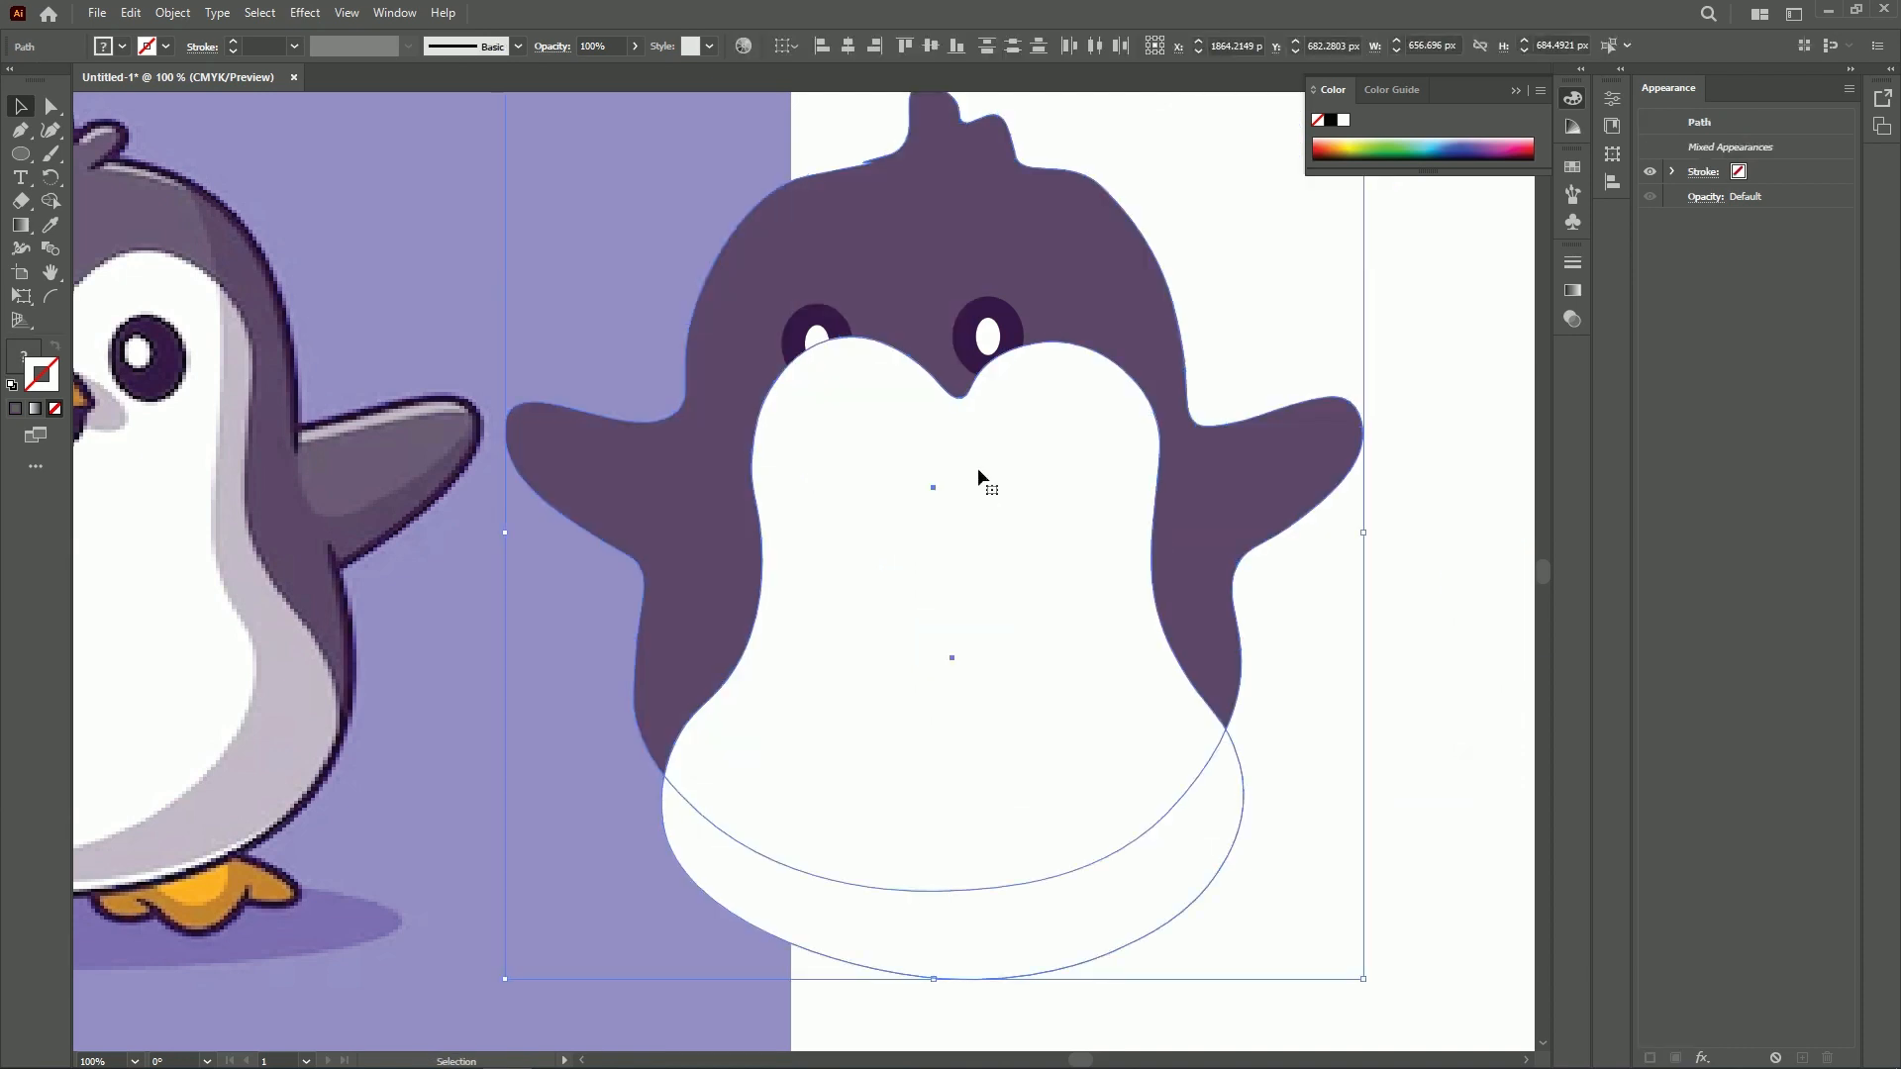
Send only the white belly shape backward one level and nudge it slightly up and left on the body
click(1451, 573)
click(1030, 573)
right_click(1031, 571)
mouse_move(1193, 465)
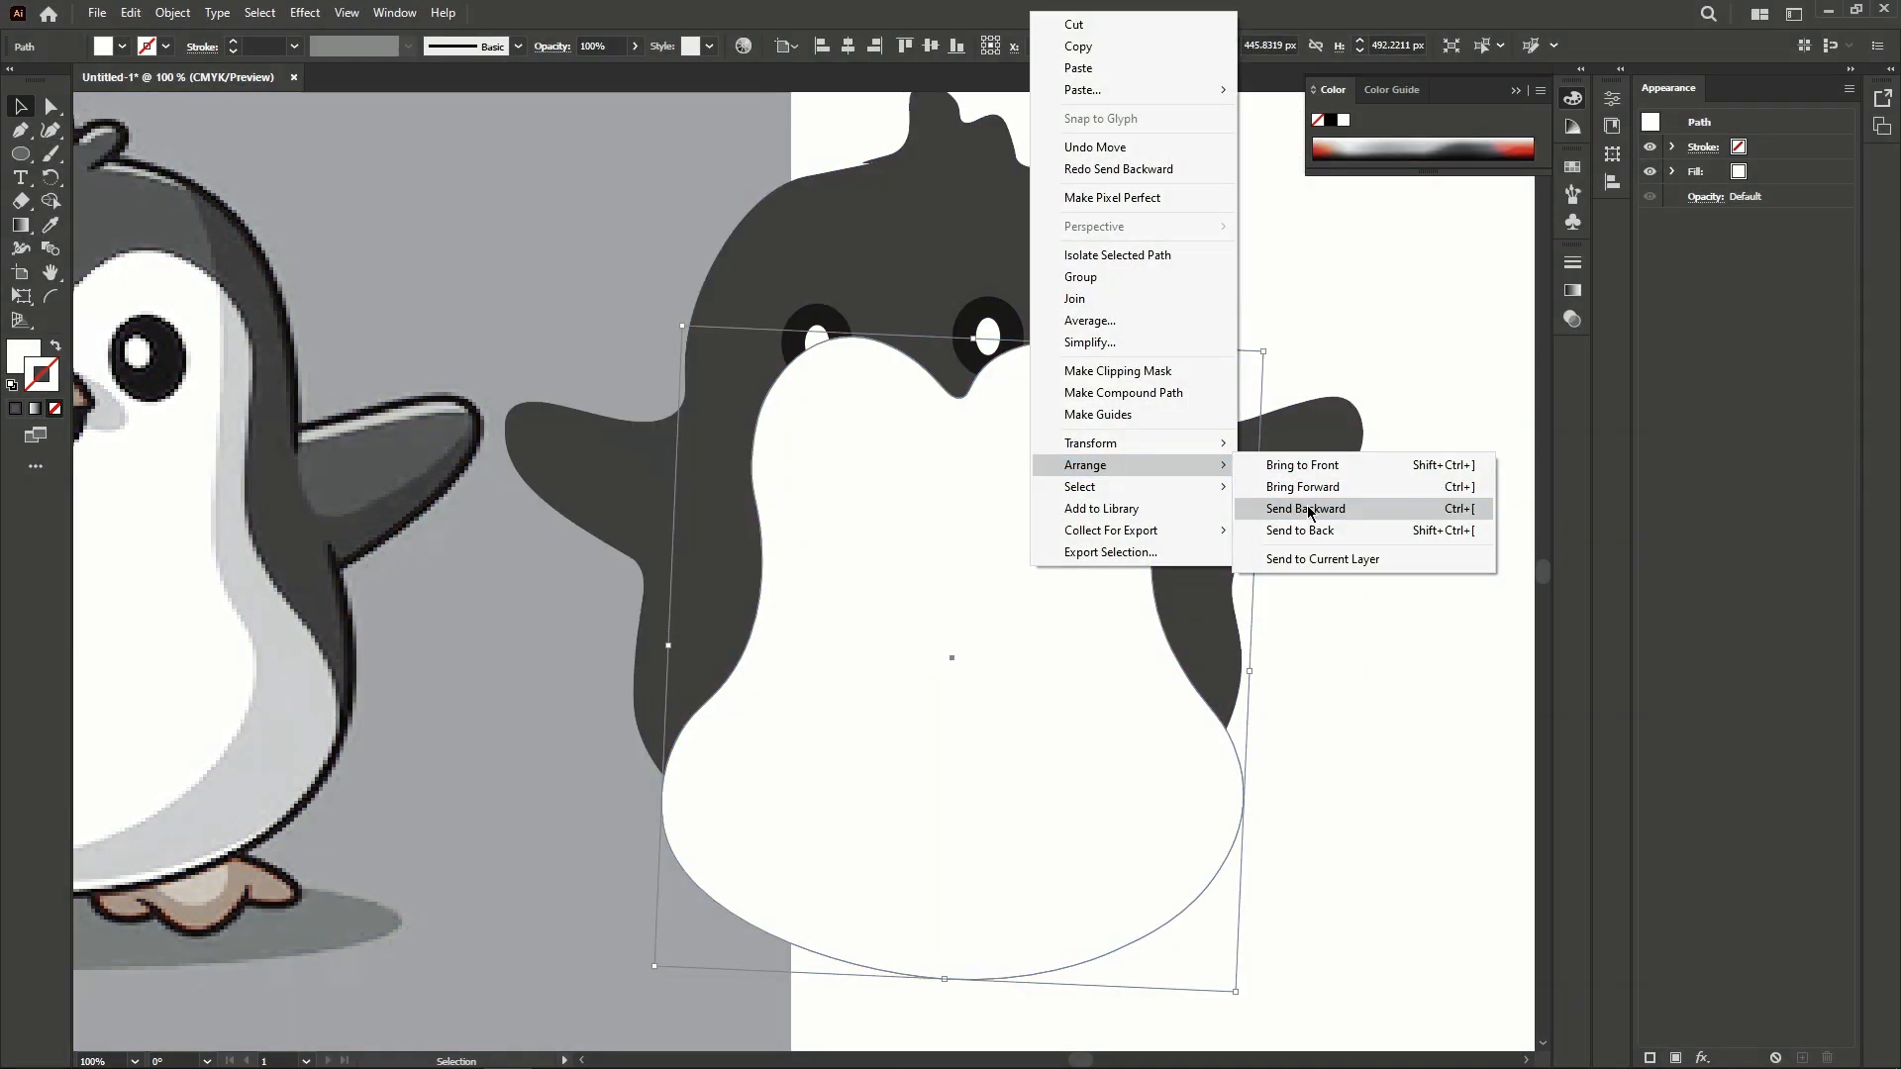
click(1305, 508)
drag(1083, 599, 1059, 552)
Try sending the white belly shape one more level backward, and bring it forward one level again
right_click(1060, 552)
mouse_move(1138, 967)
click(1336, 912)
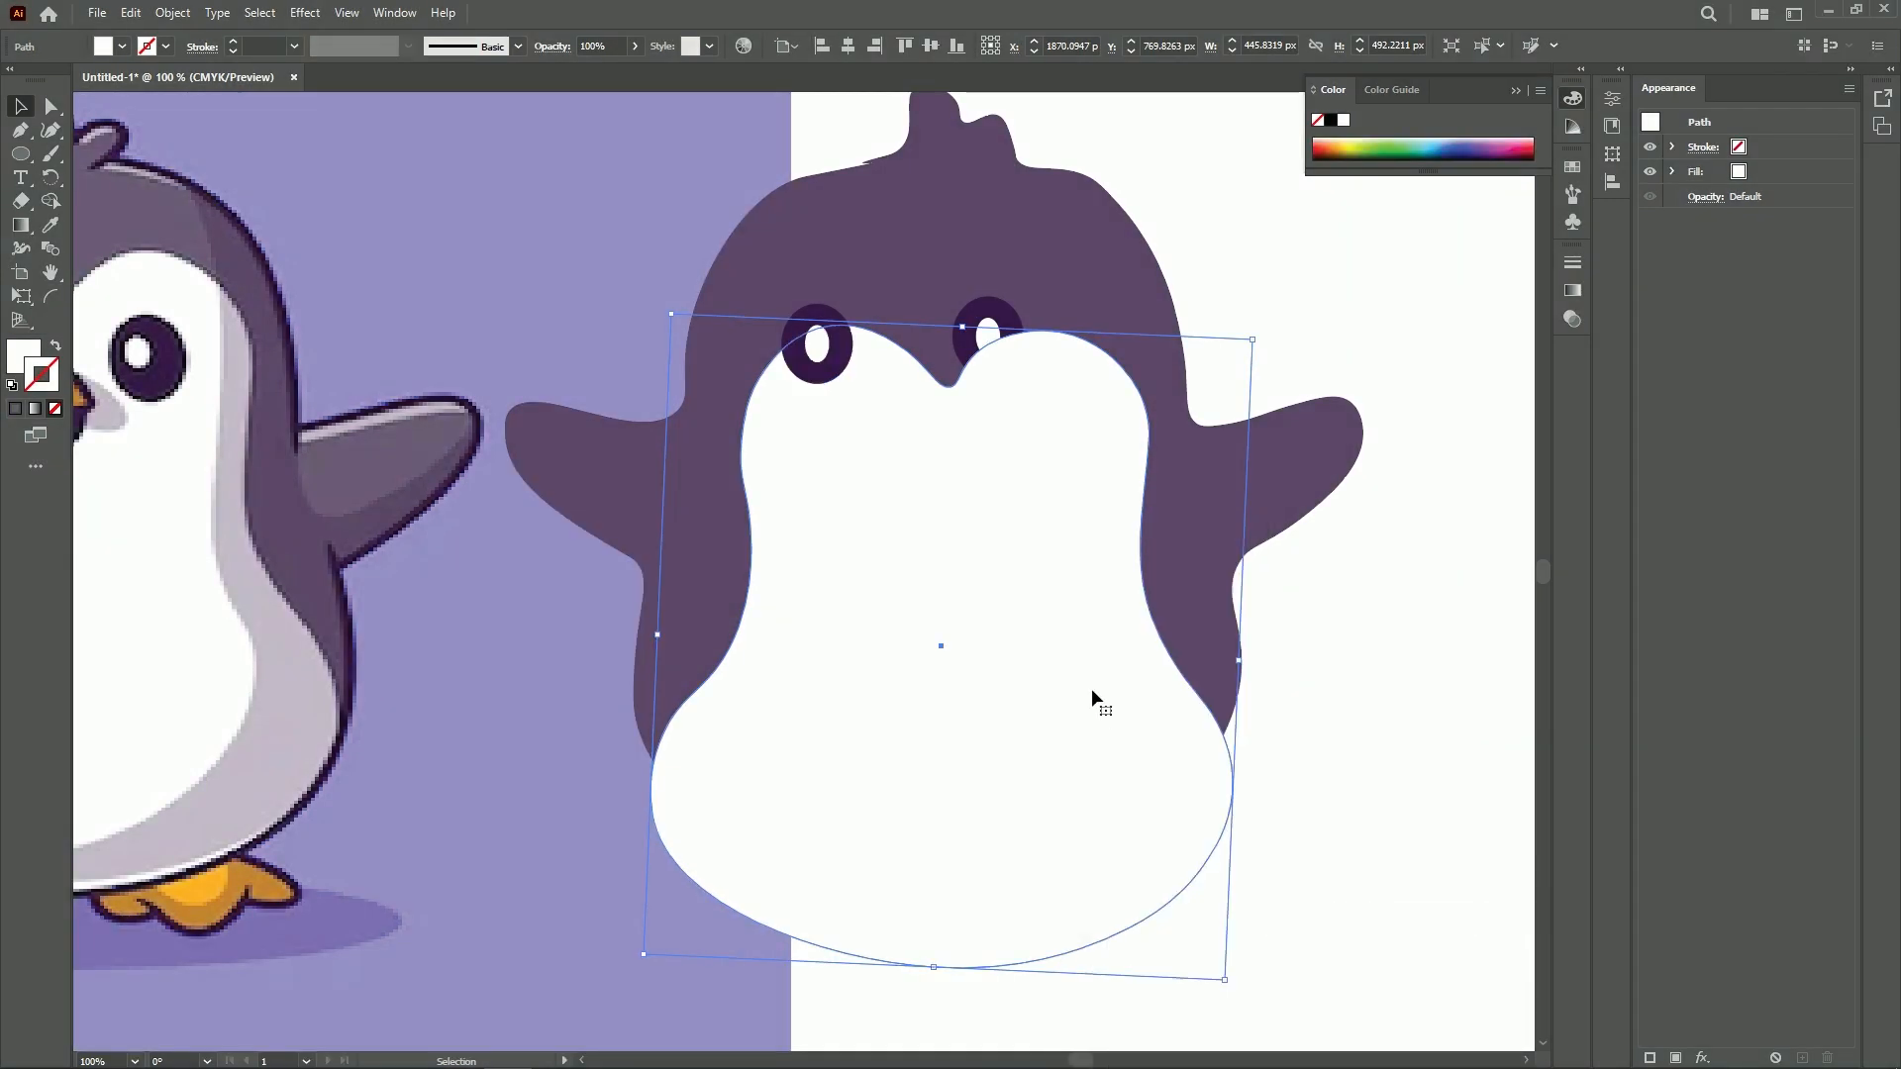
right_click(1093, 700)
mouse_move(1163, 615)
click(1342, 635)
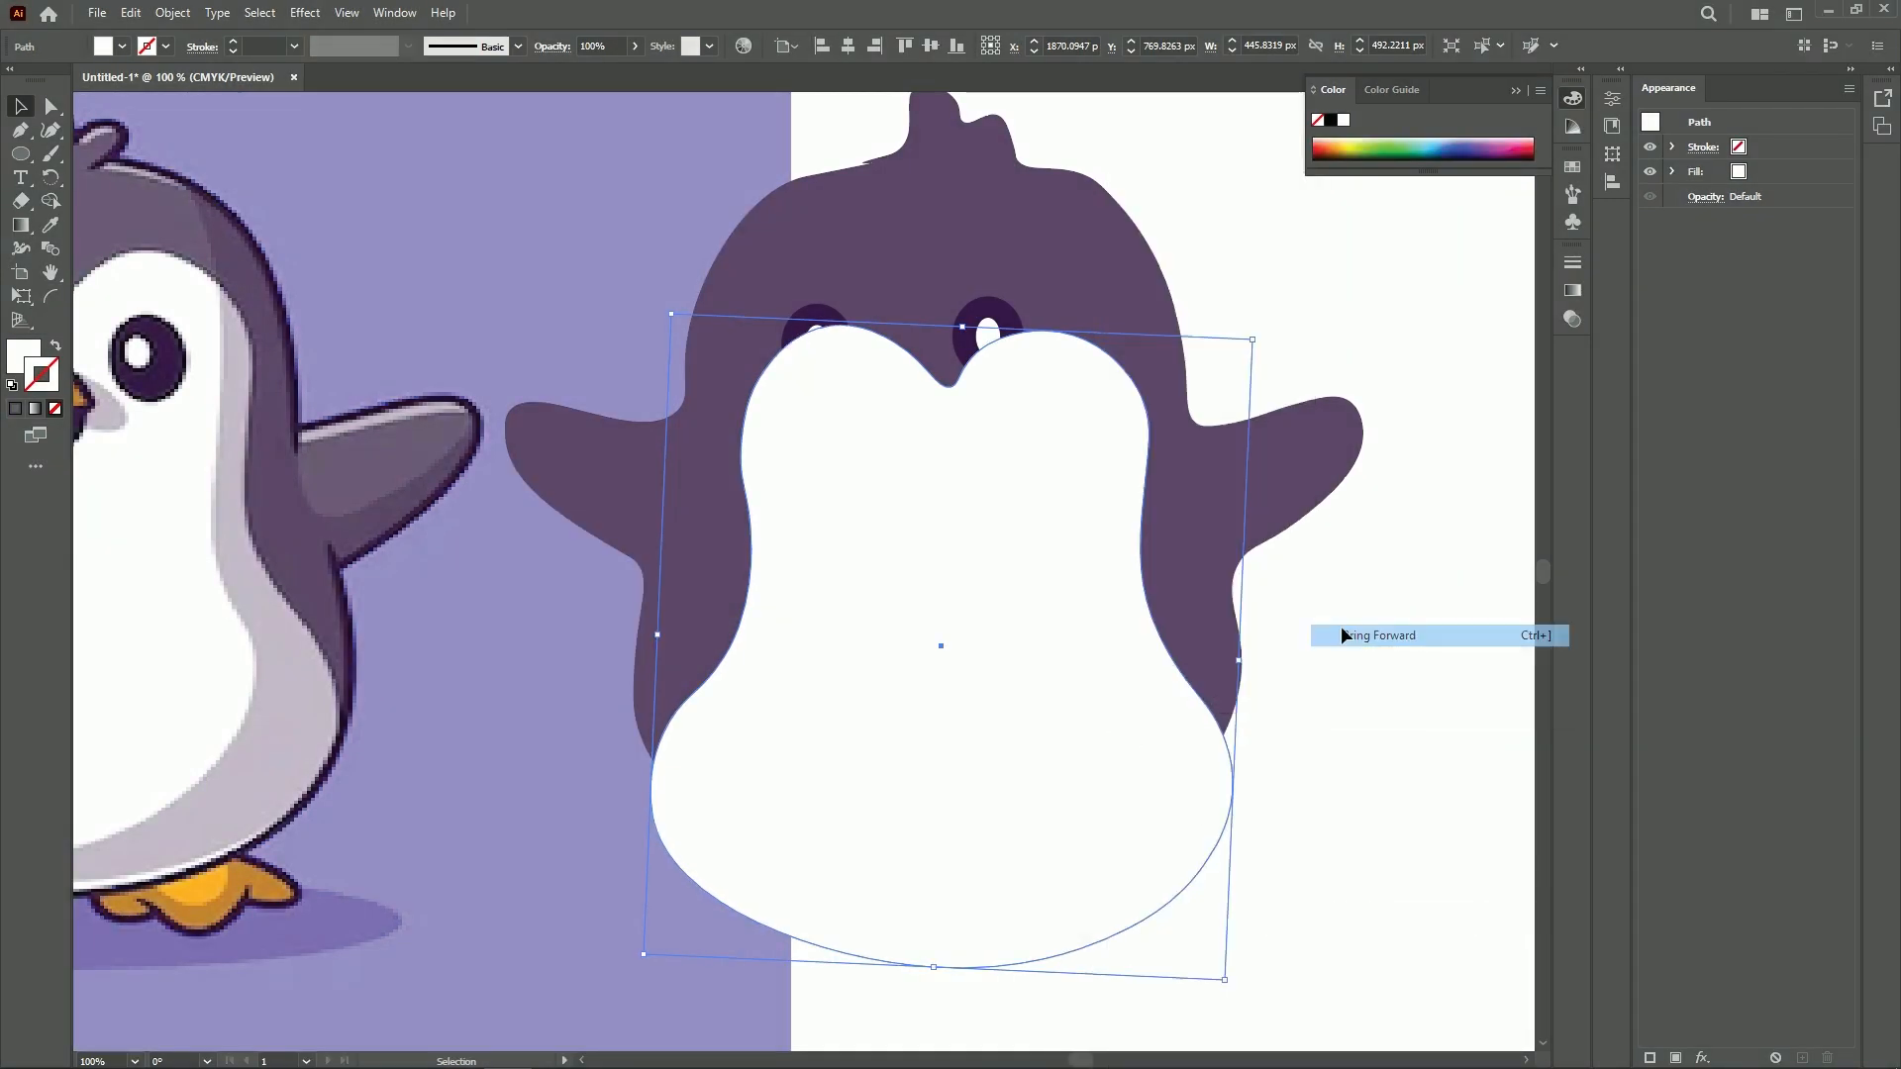
Send the white belly shape two levels backward behind both eyes and shift it slightly up on the body
right_click(1091, 624)
mouse_move(1244, 514)
click(1350, 555)
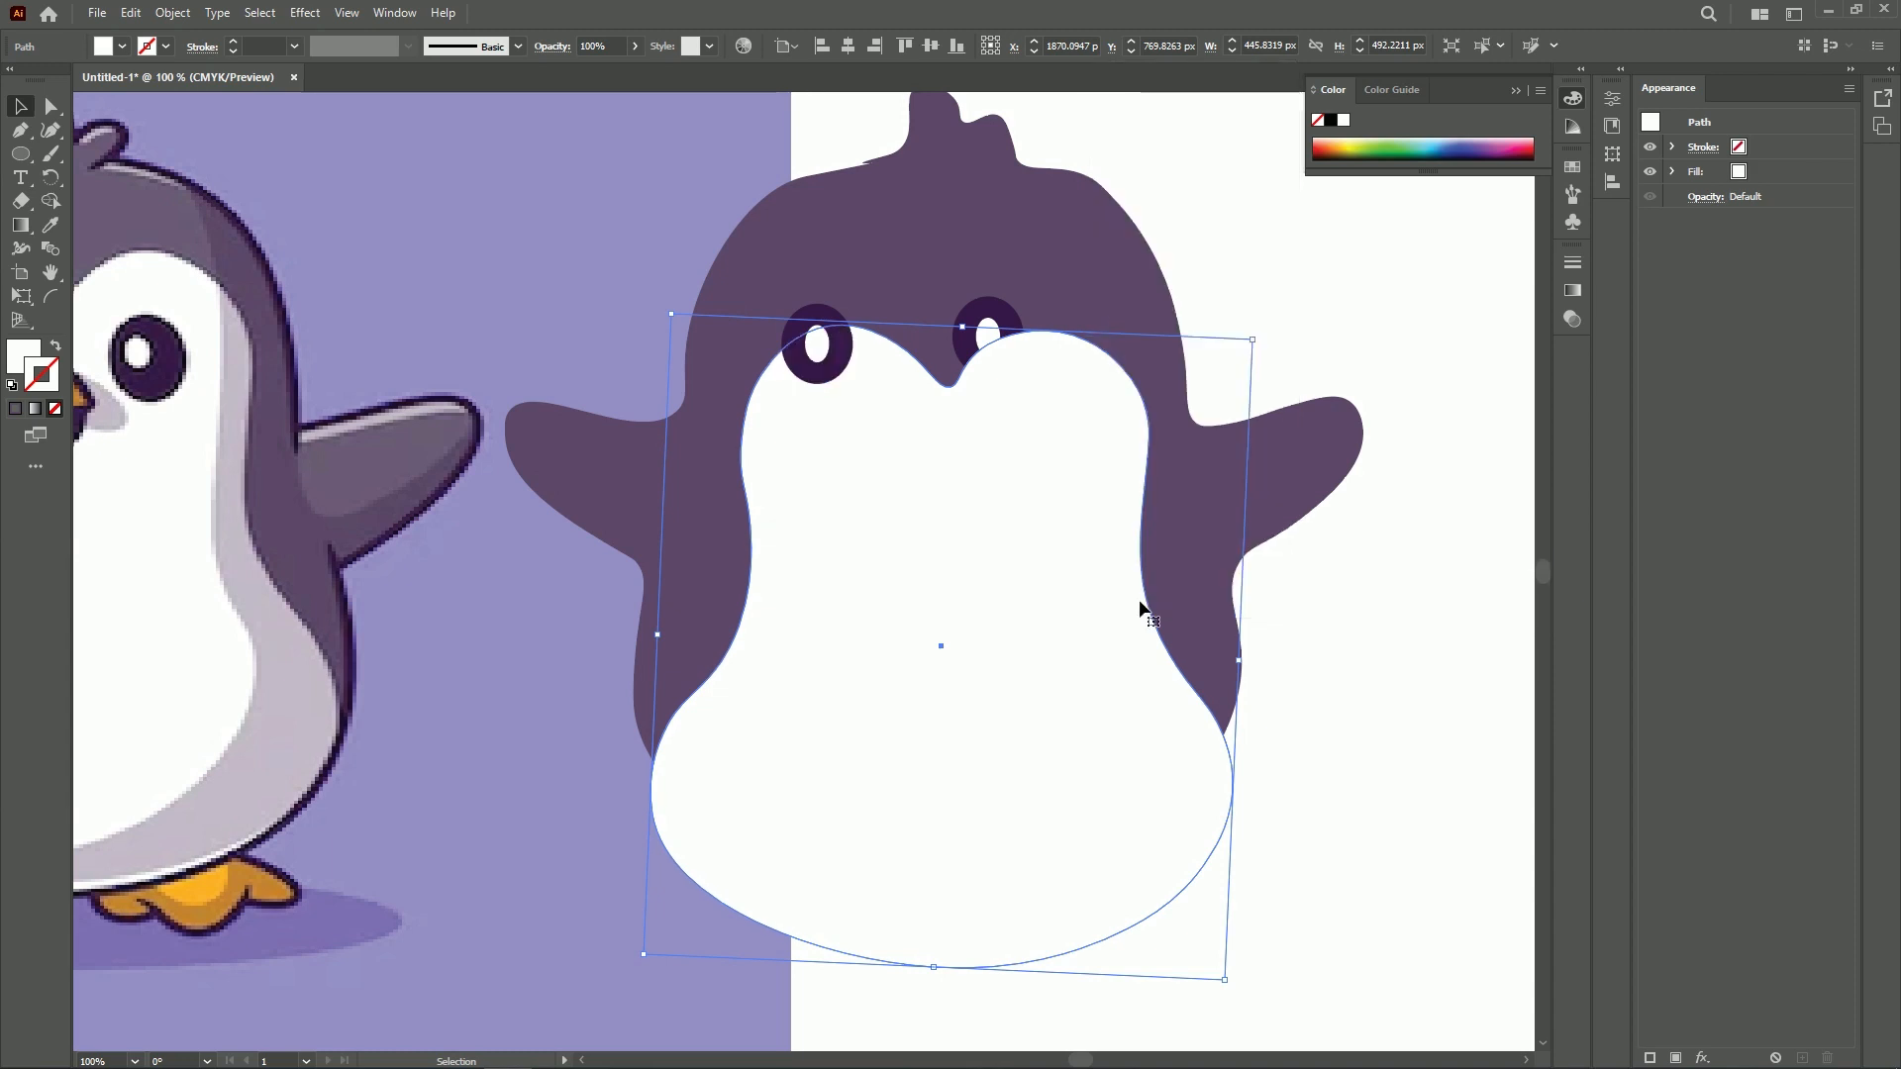
right_click(1073, 600)
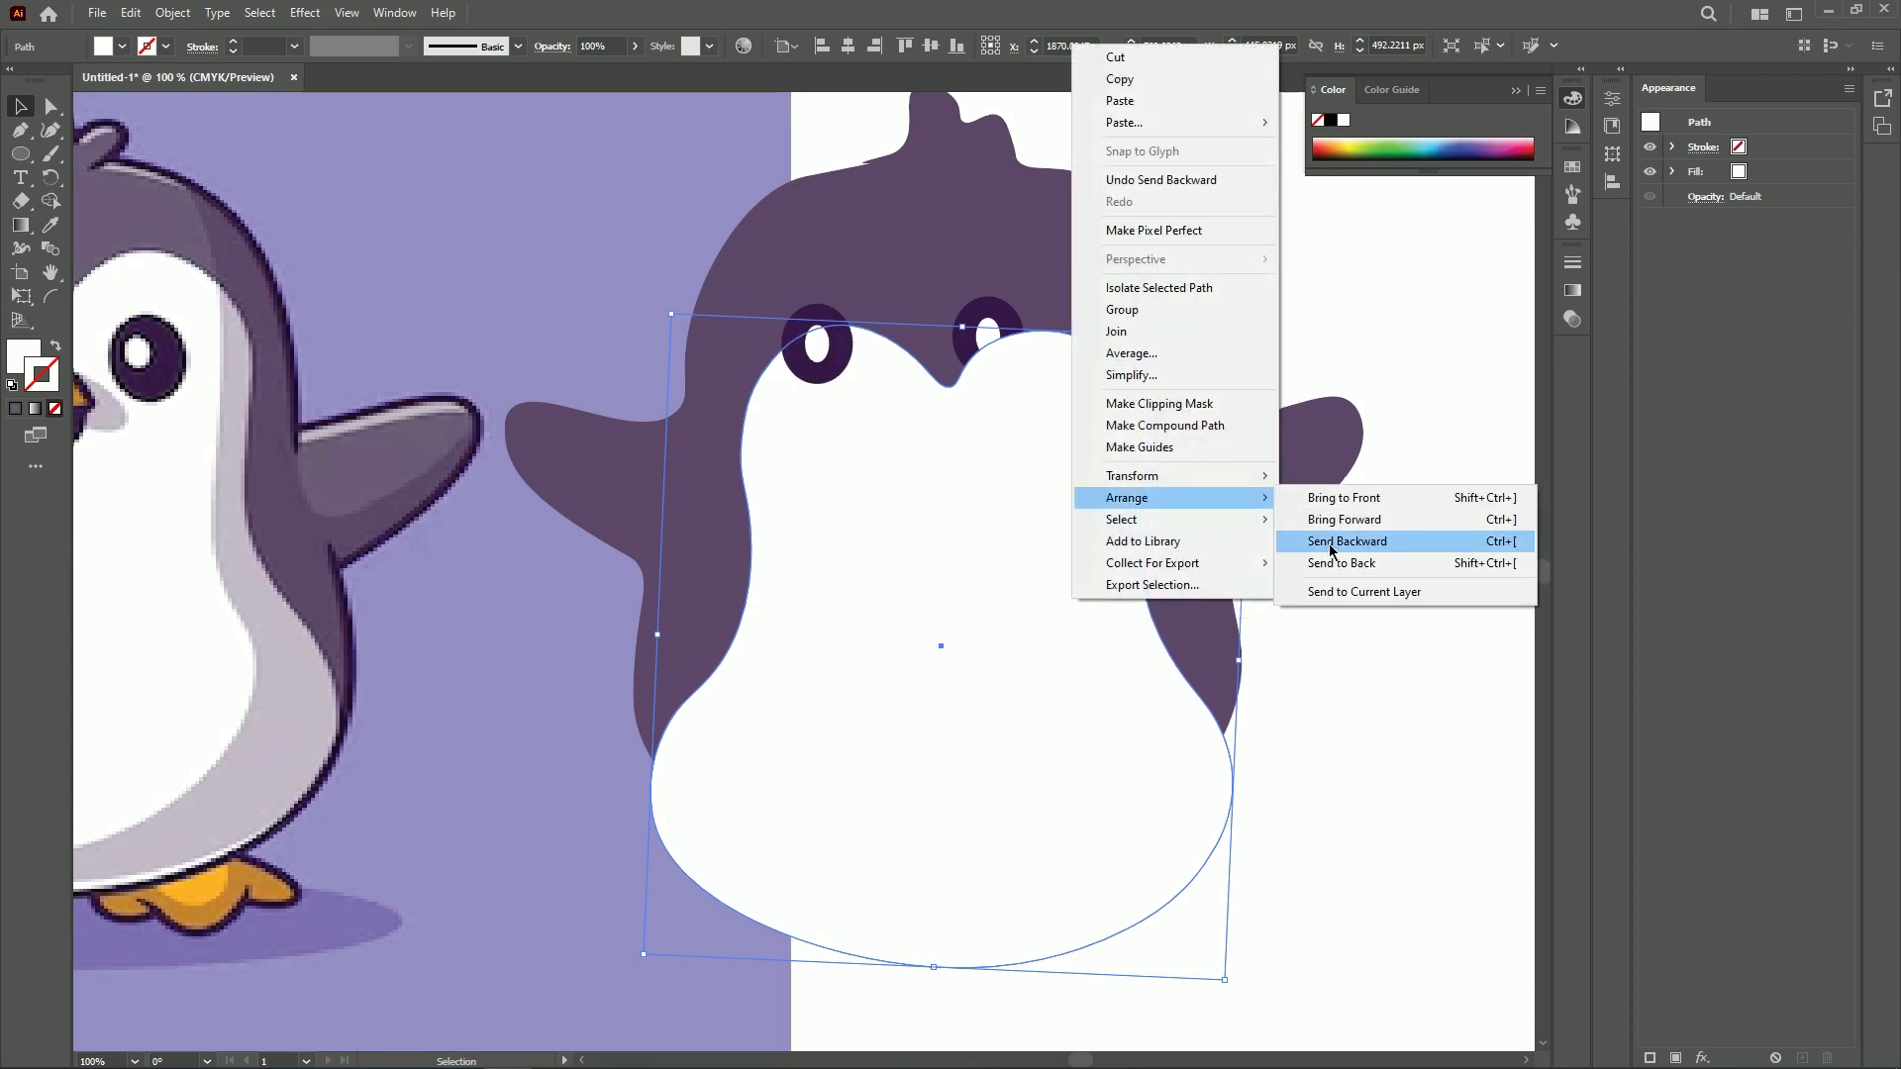
click(1331, 543)
drag(1018, 506, 1007, 461)
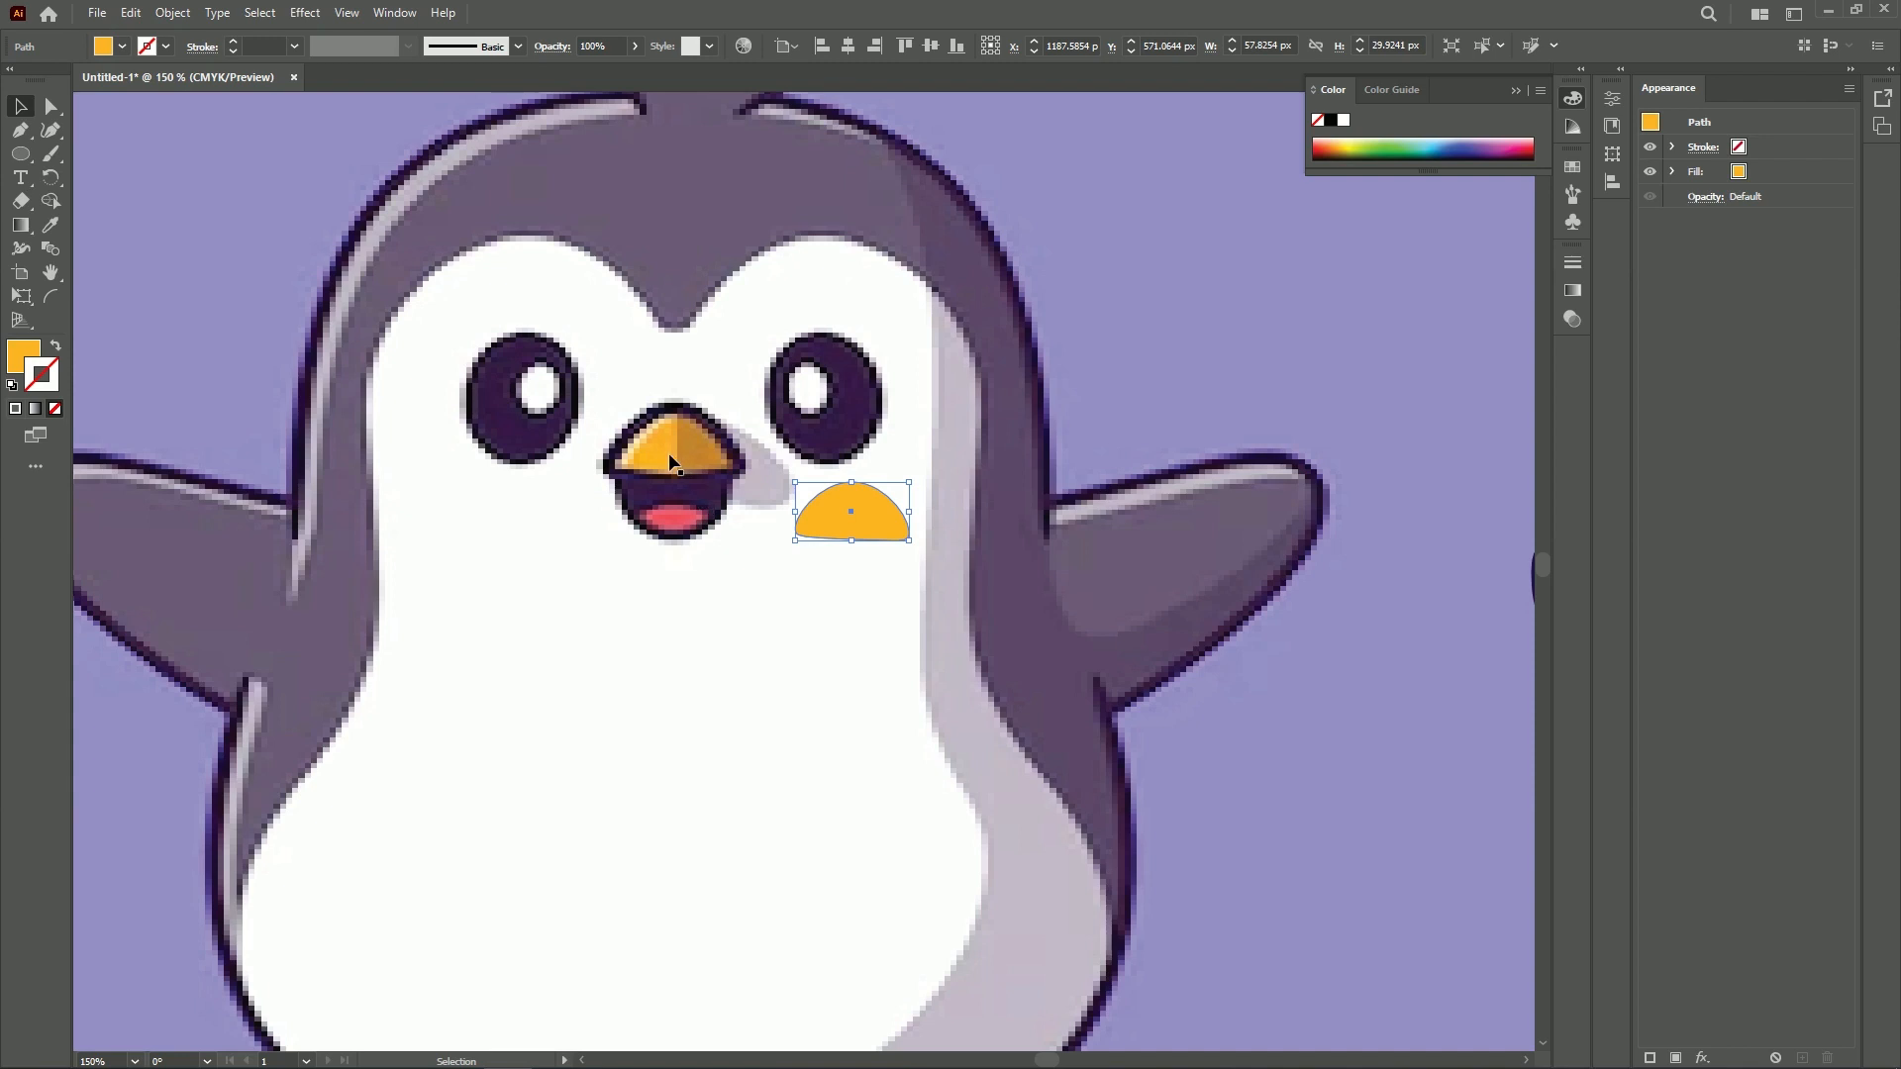
Give the yellow beak shape a 3 pt dark purple stroke (#280954) and move it onto the empty background beside the reference penguin's head
double_click(49, 383)
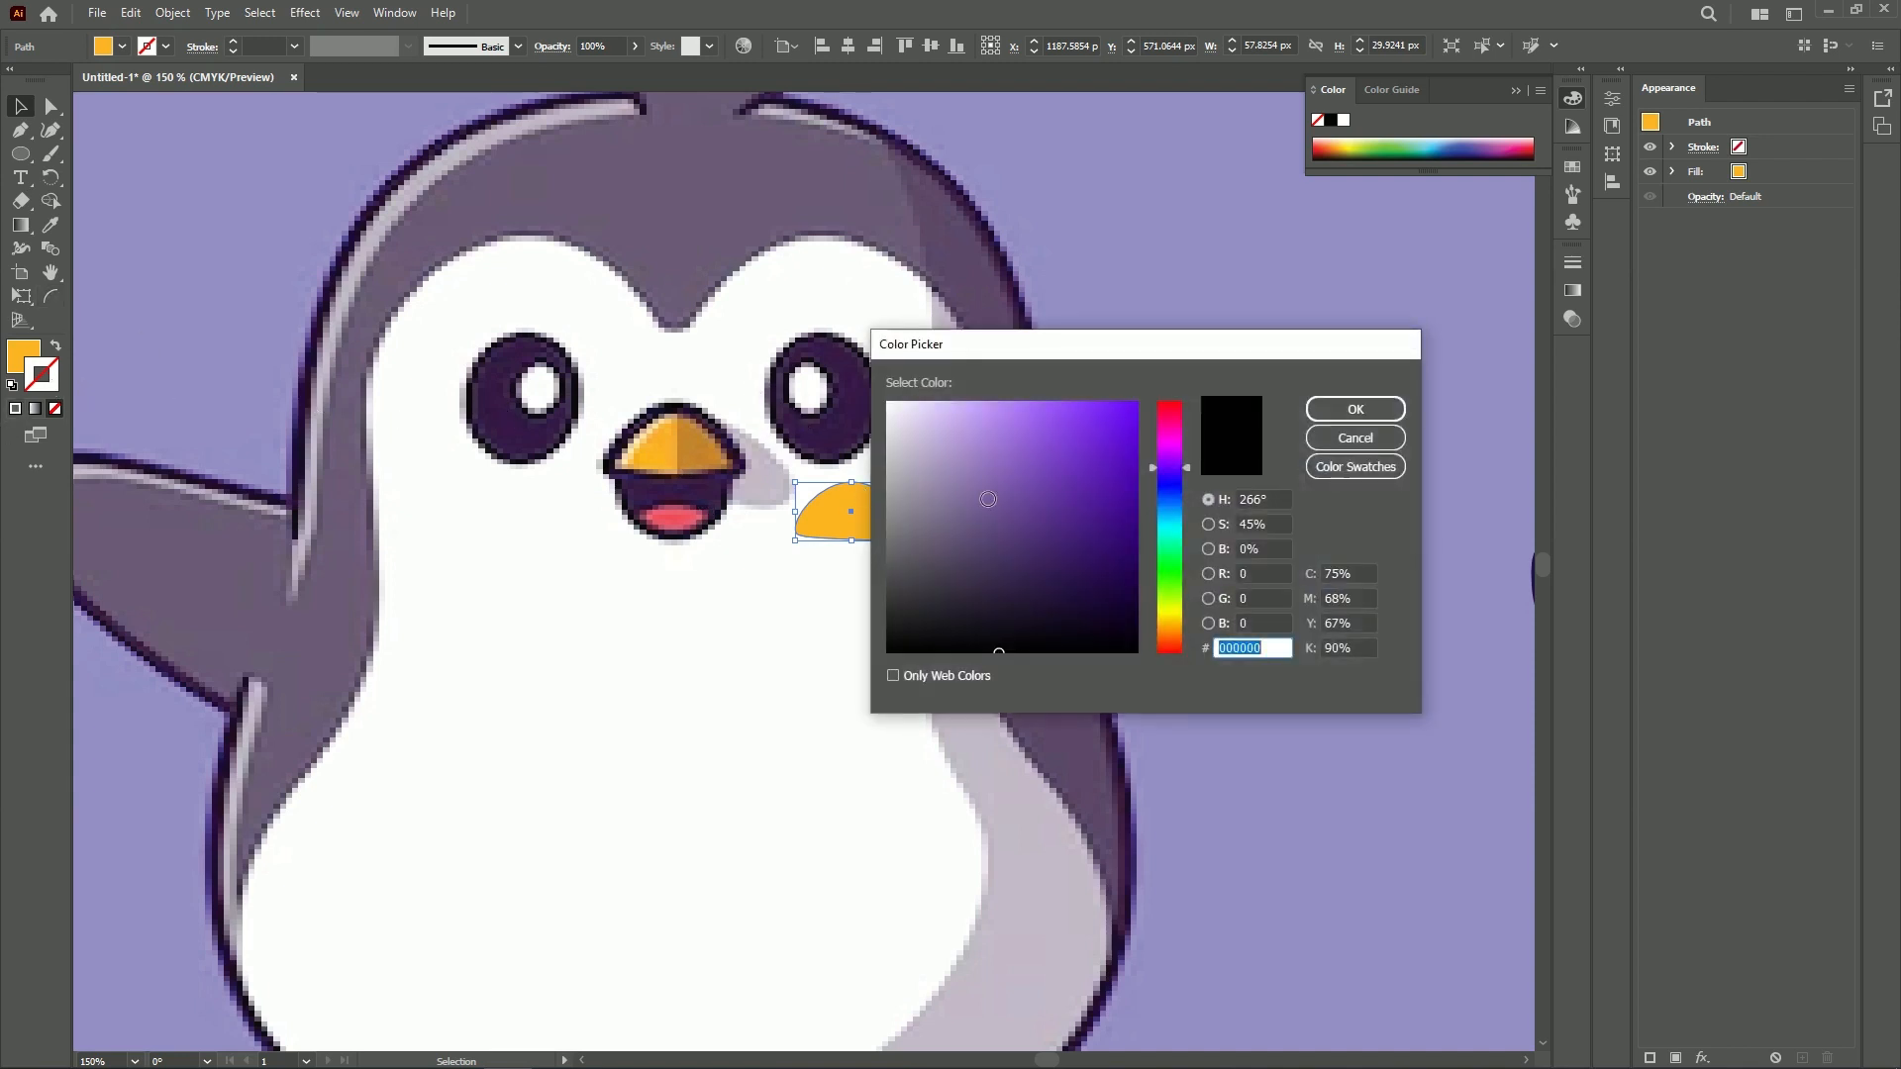
mouse_move(1093, 589)
mouse_down()
mouse_move(1103, 543)
mouse_move(1113, 570)
mouse_up()
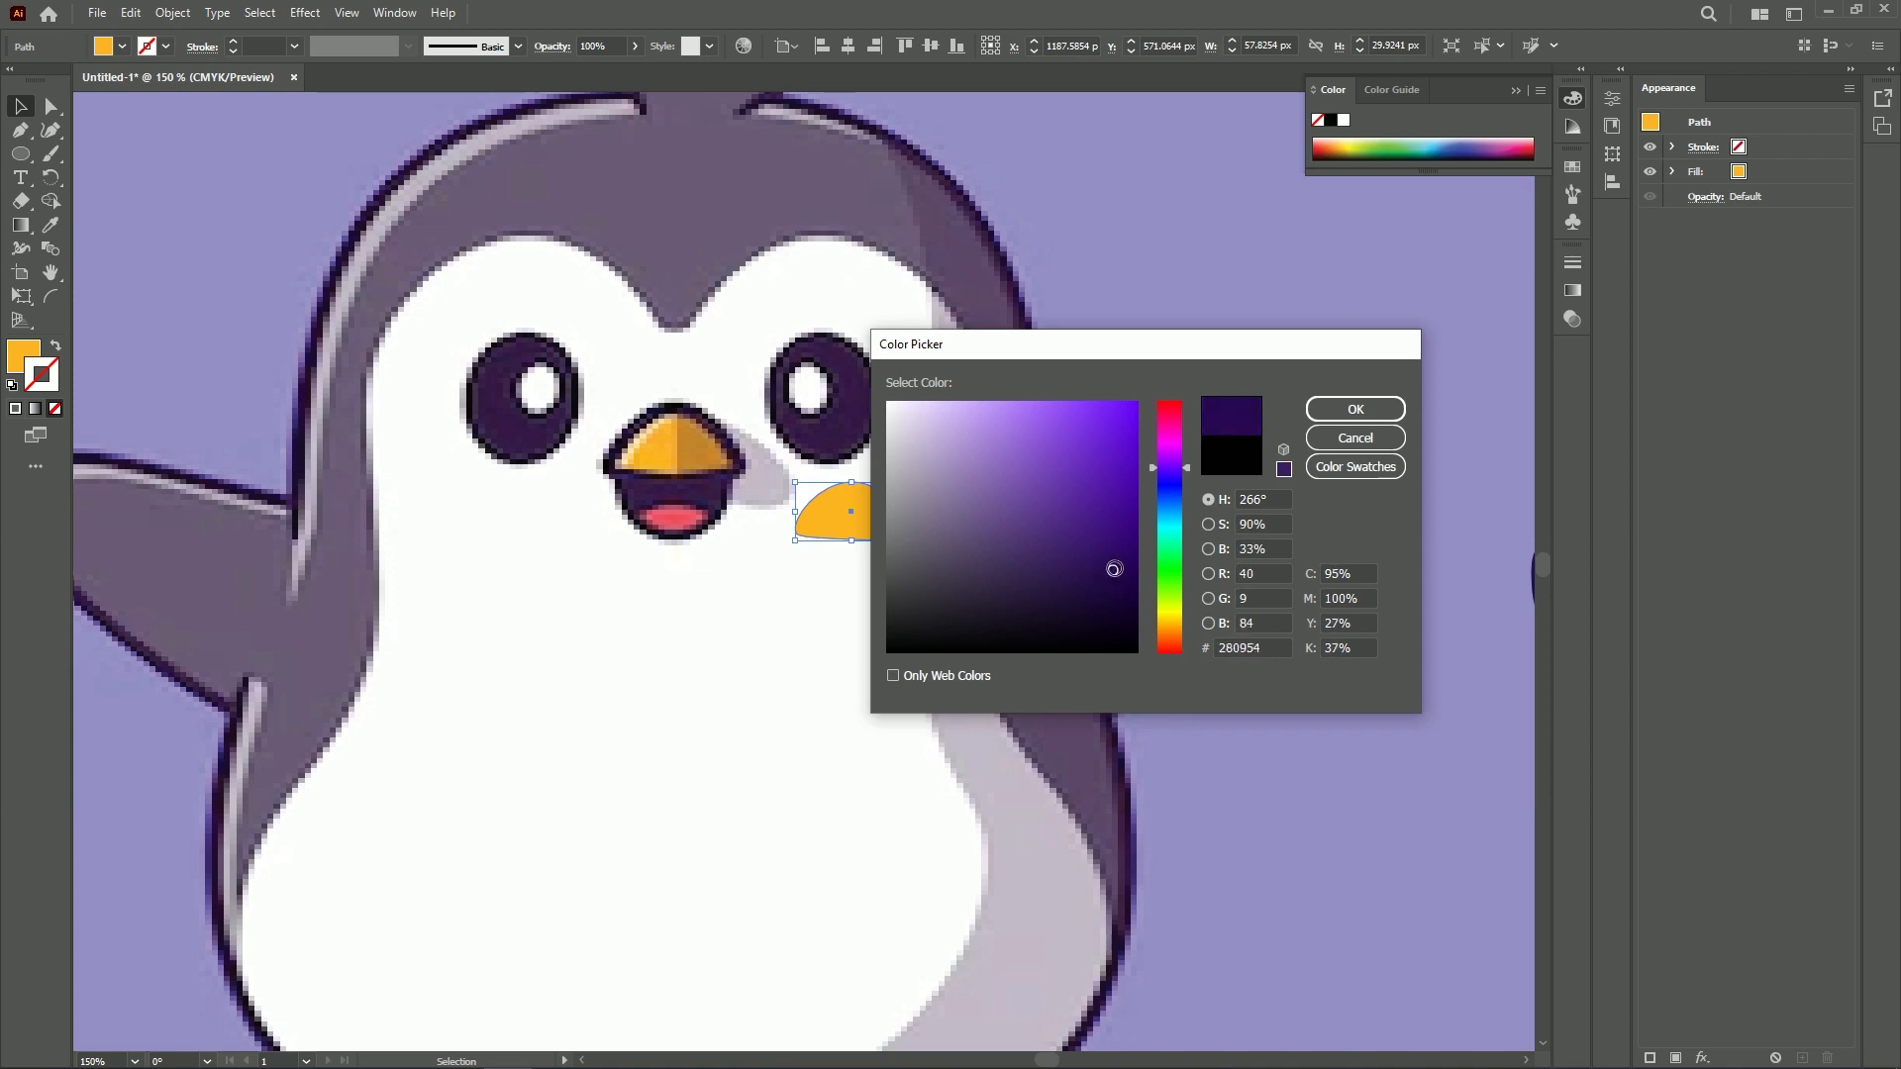
click(1355, 409)
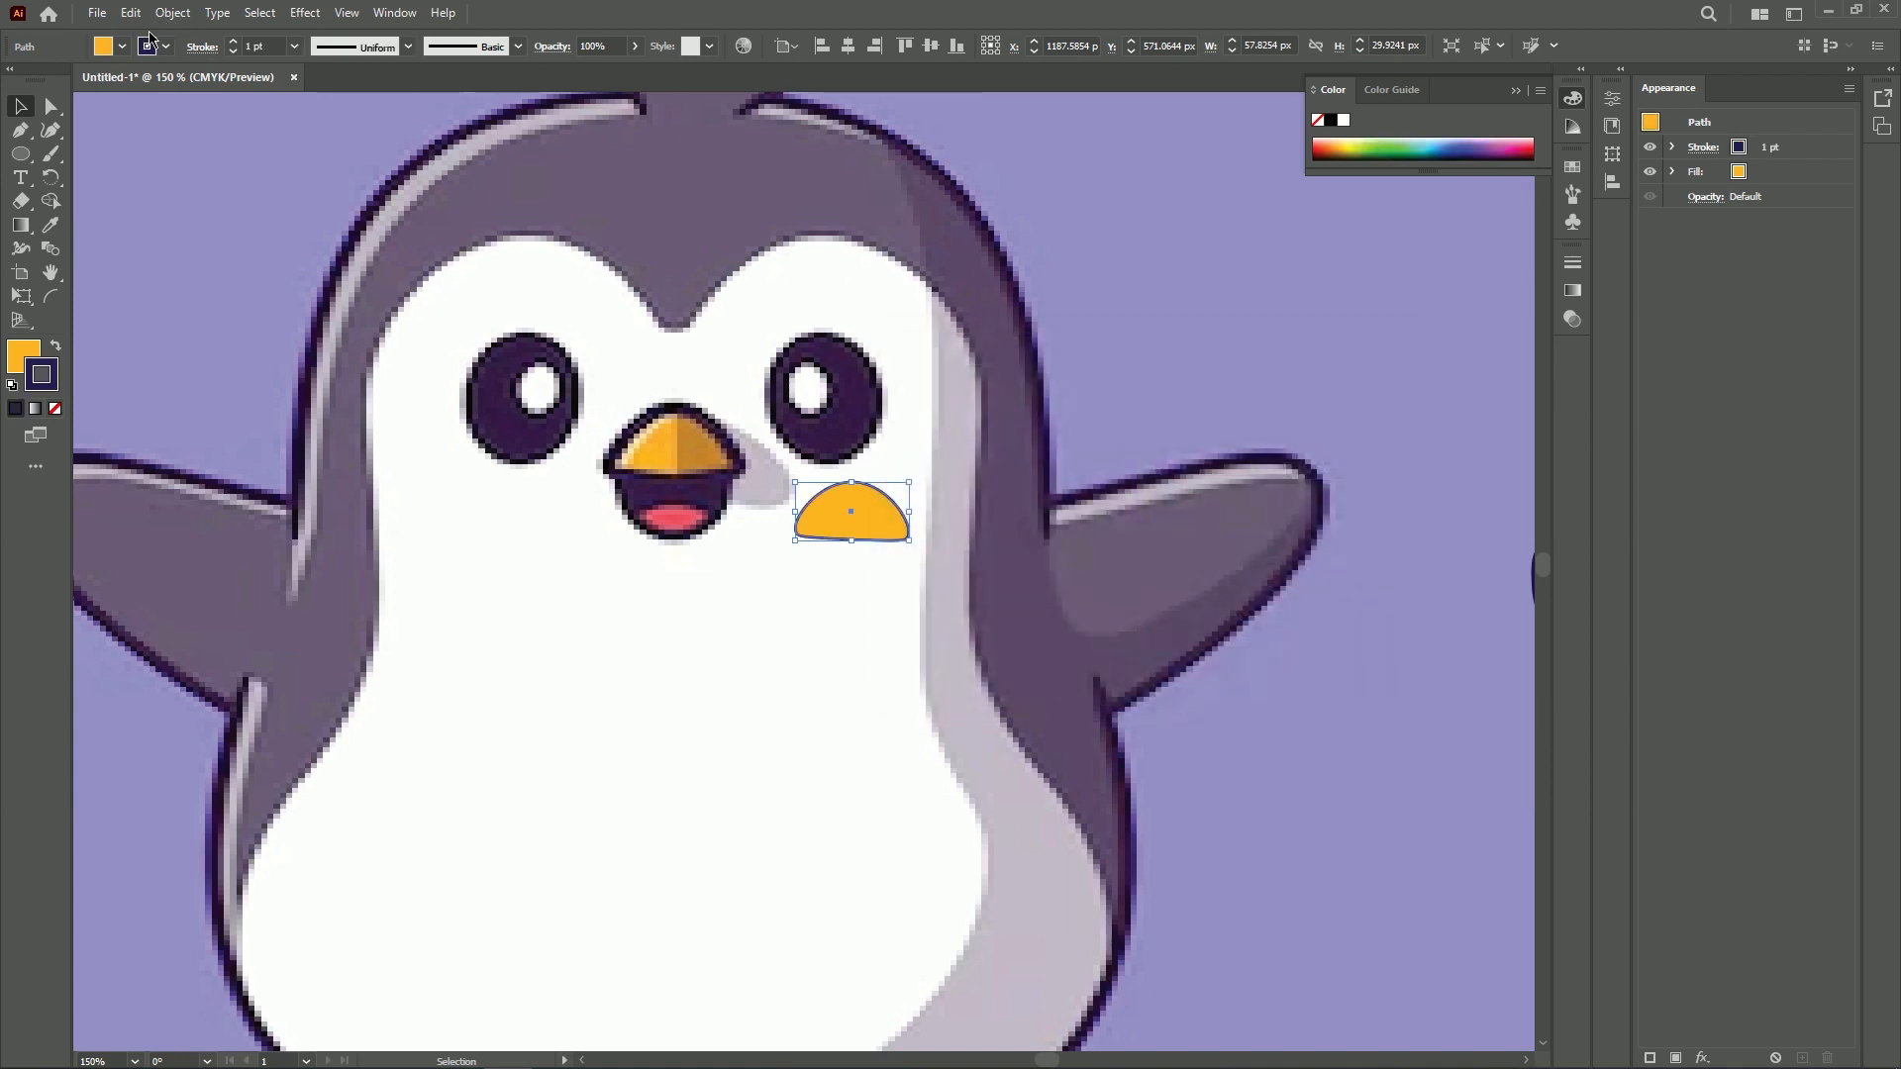
click(293, 47)
click(315, 177)
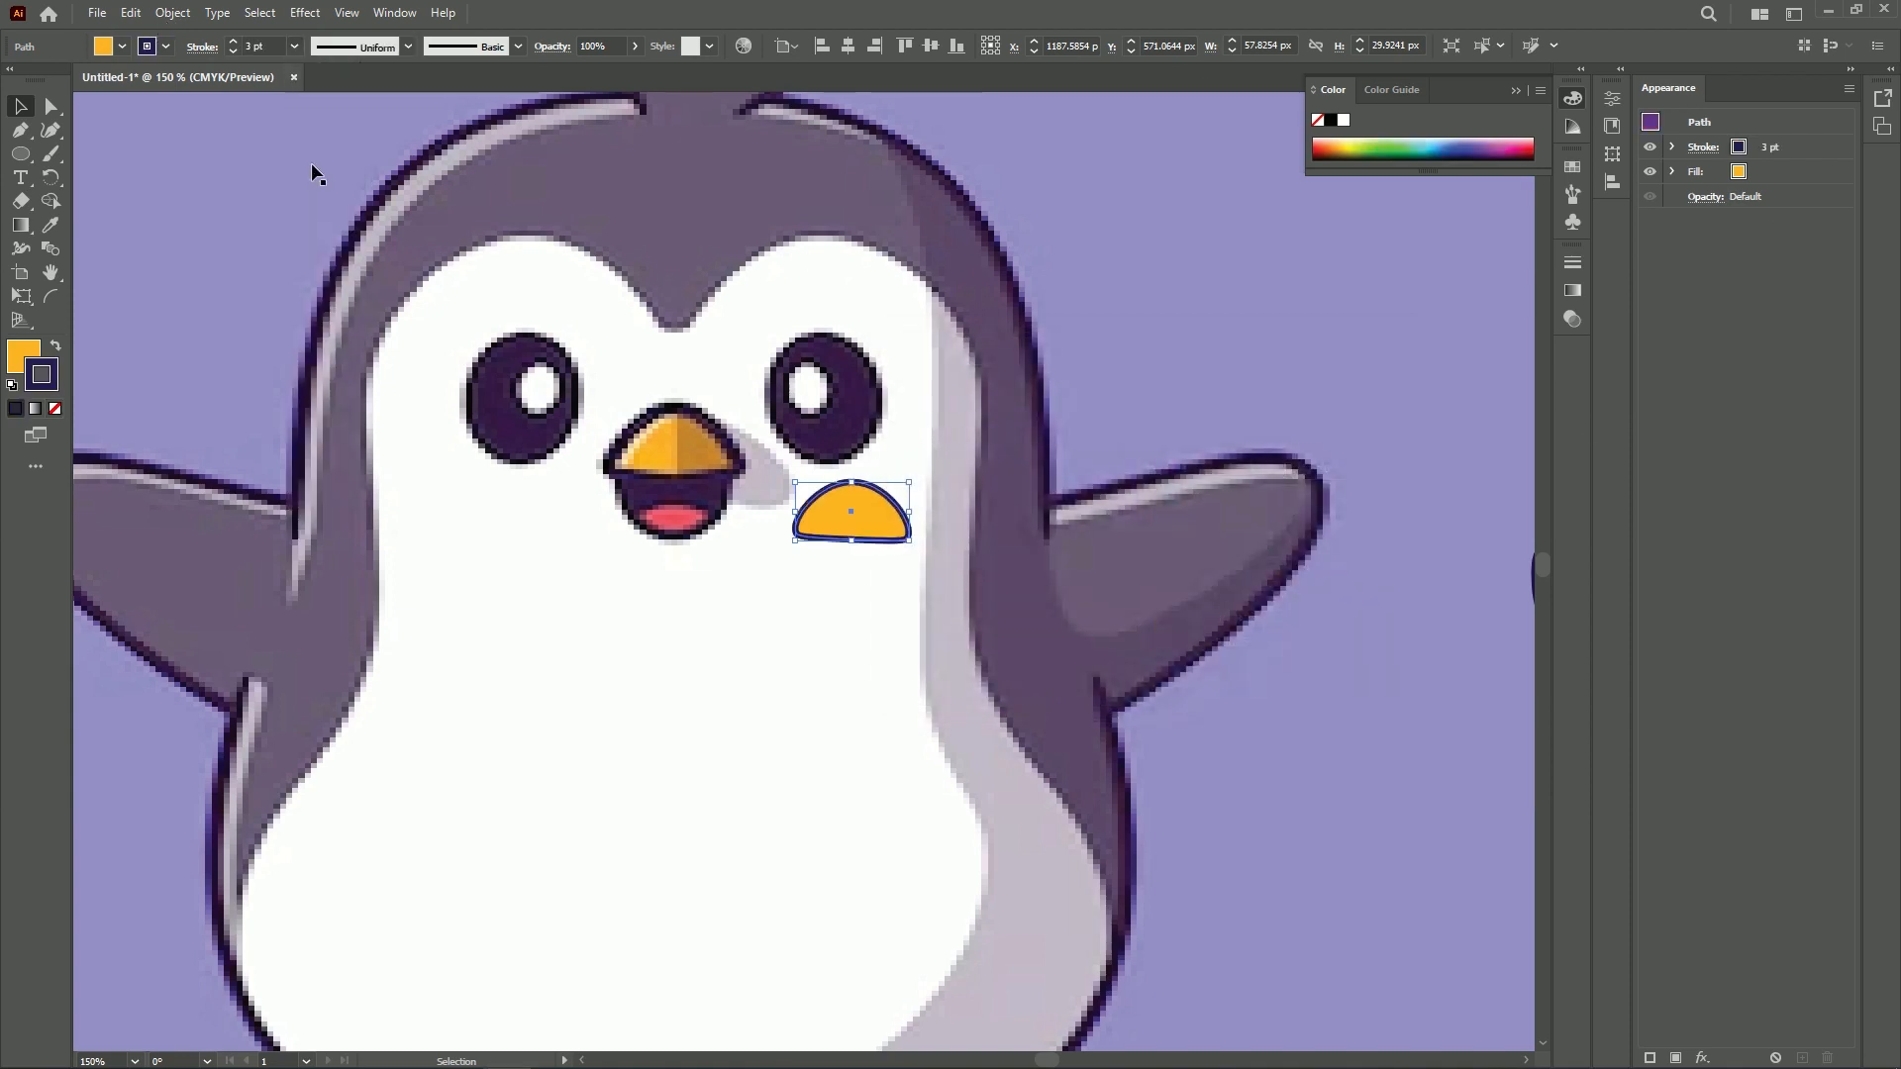
click(491, 519)
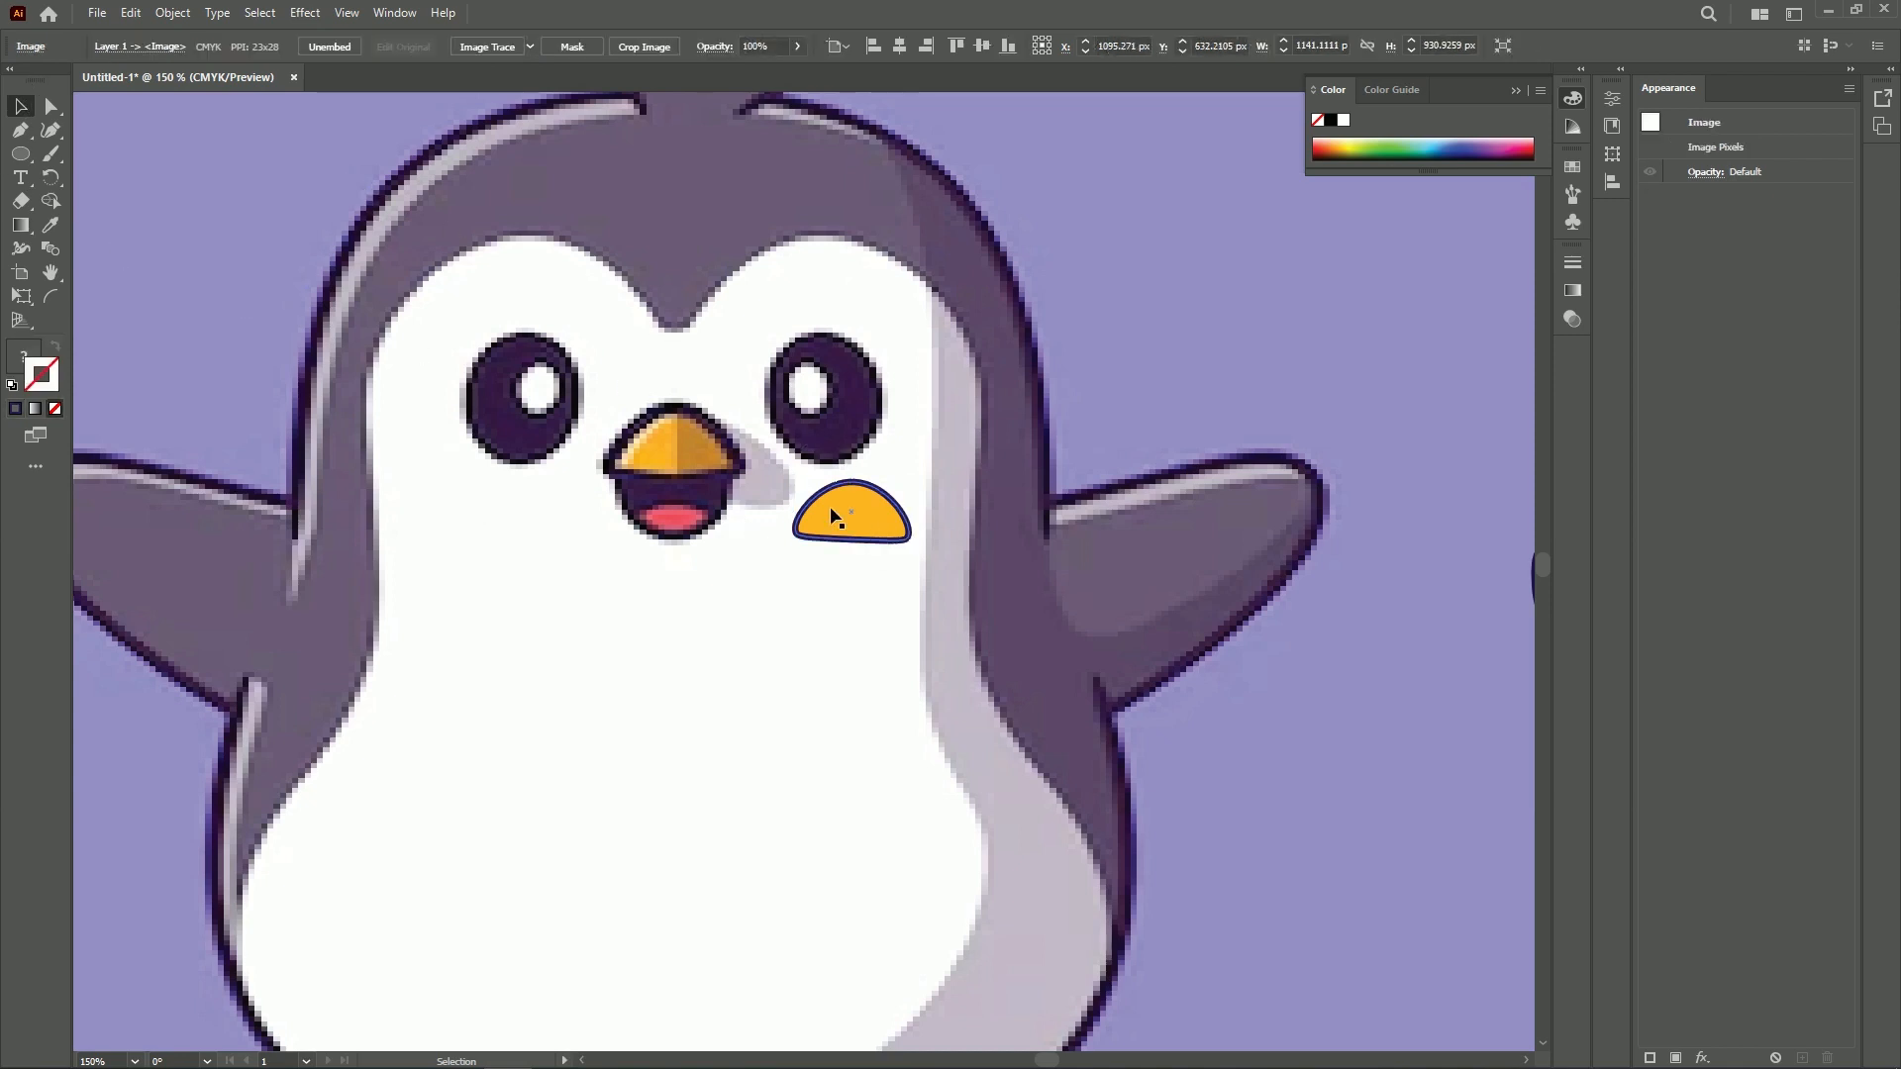
drag(837, 510, 1354, 359)
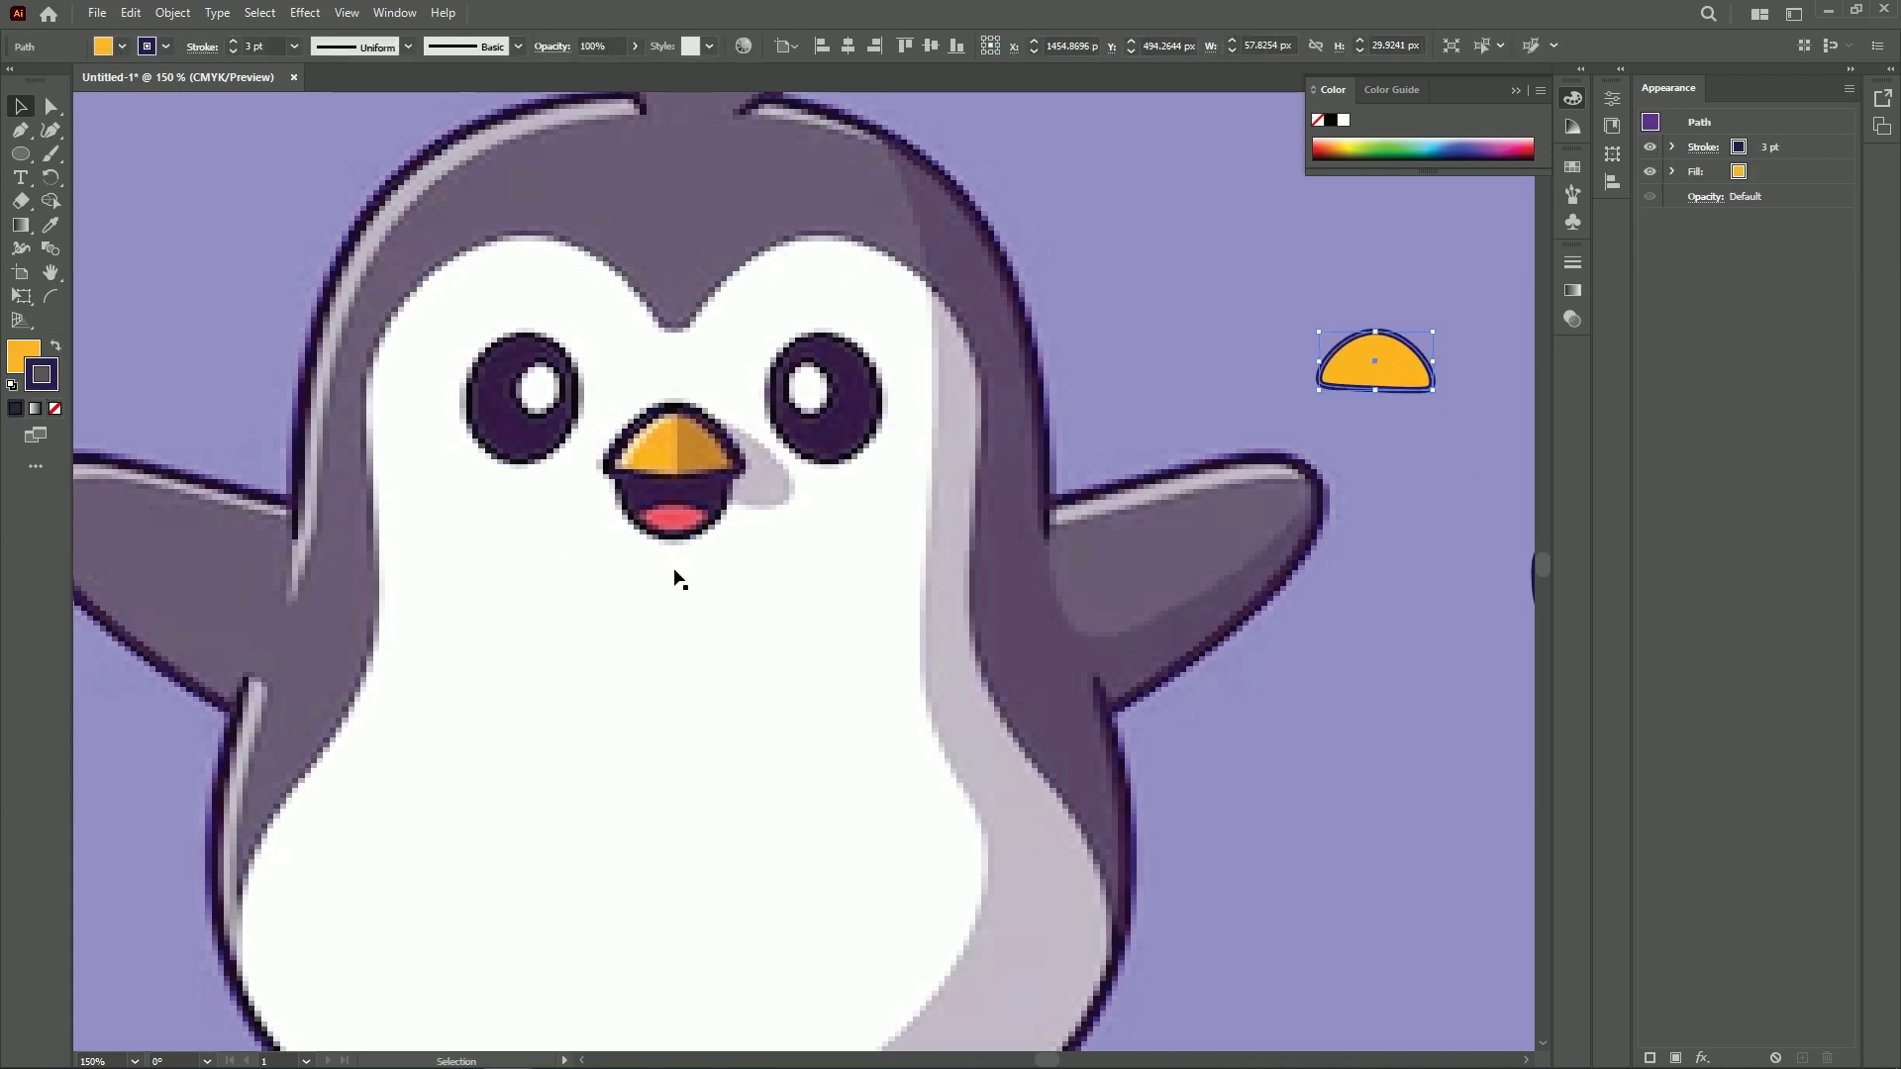
Draw an ellipse about 61 px by 32 px over the reference penguin's open mouth
click(20, 154)
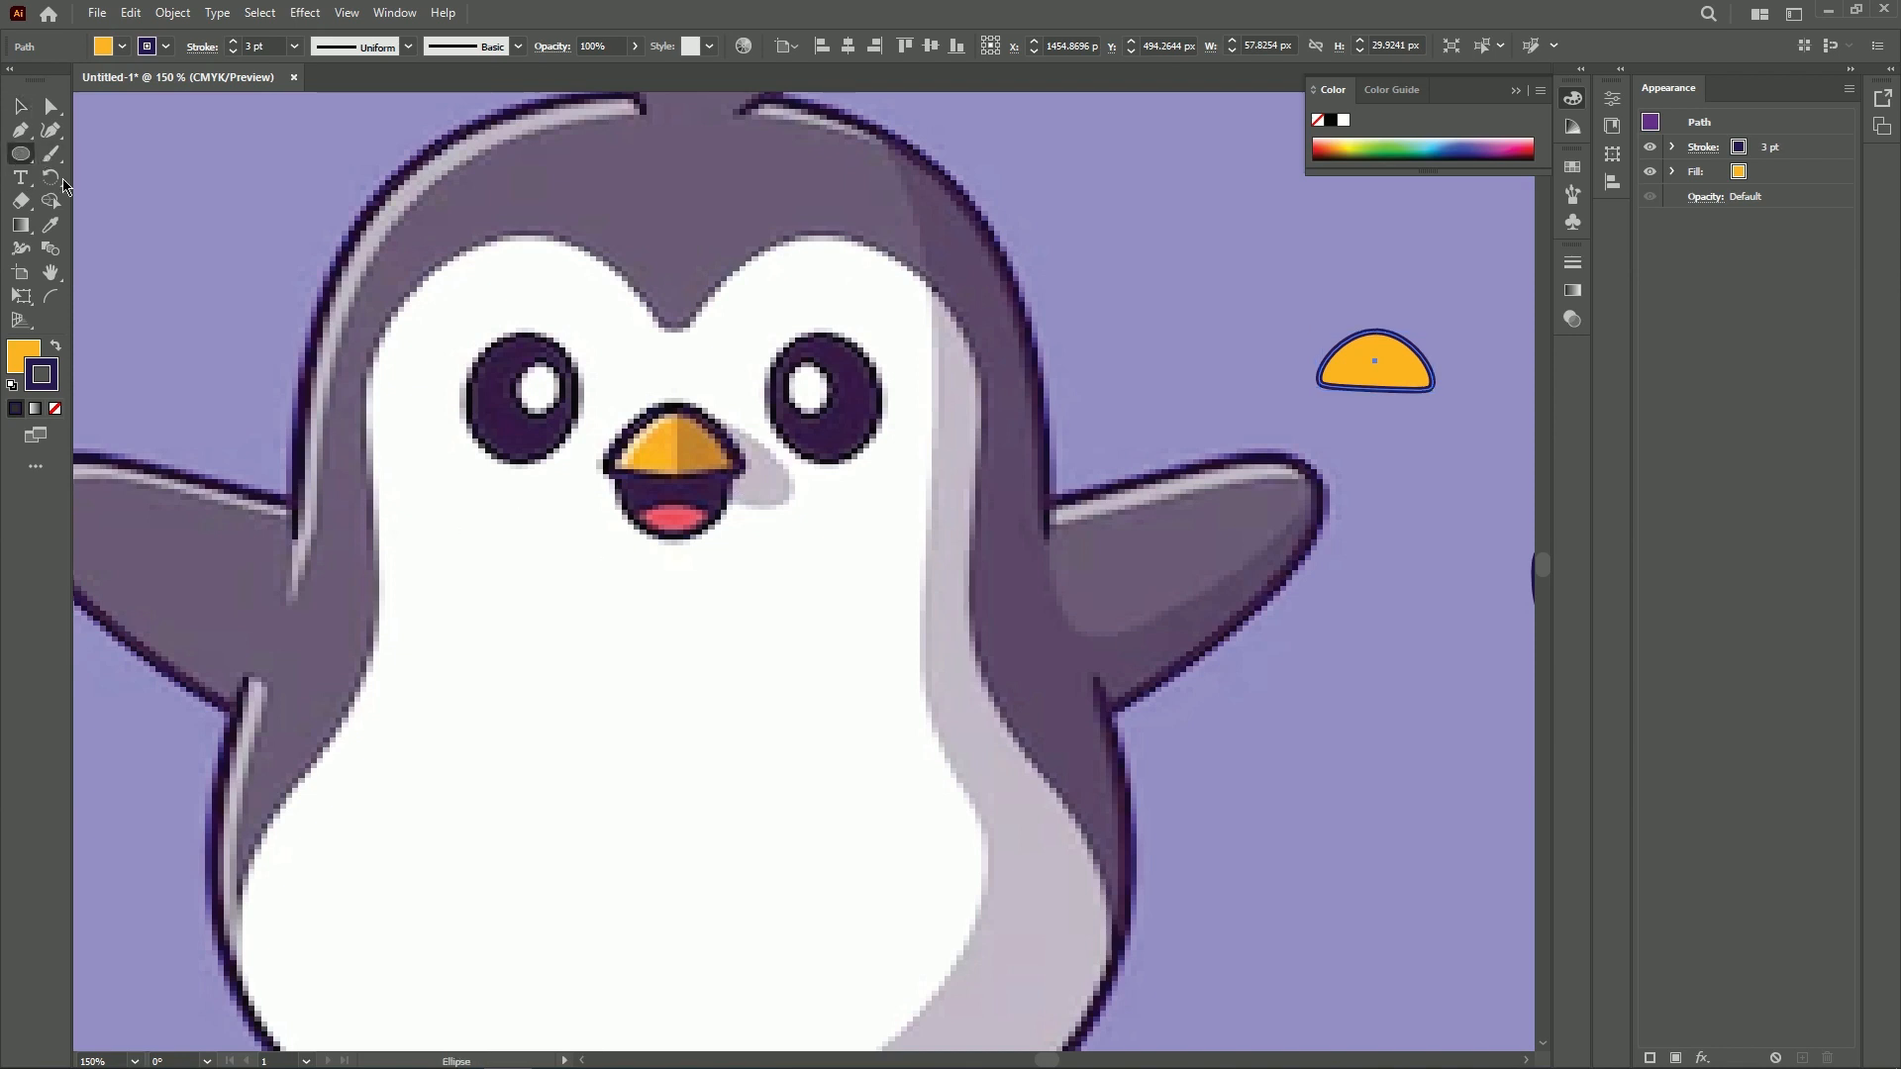
click(54, 347)
click(55, 347)
drag(609, 482, 731, 540)
drag(671, 483, 671, 476)
Reshape the mouth ellipse with the Curvature tool by raising its two side points to the mouth corners
click(50, 130)
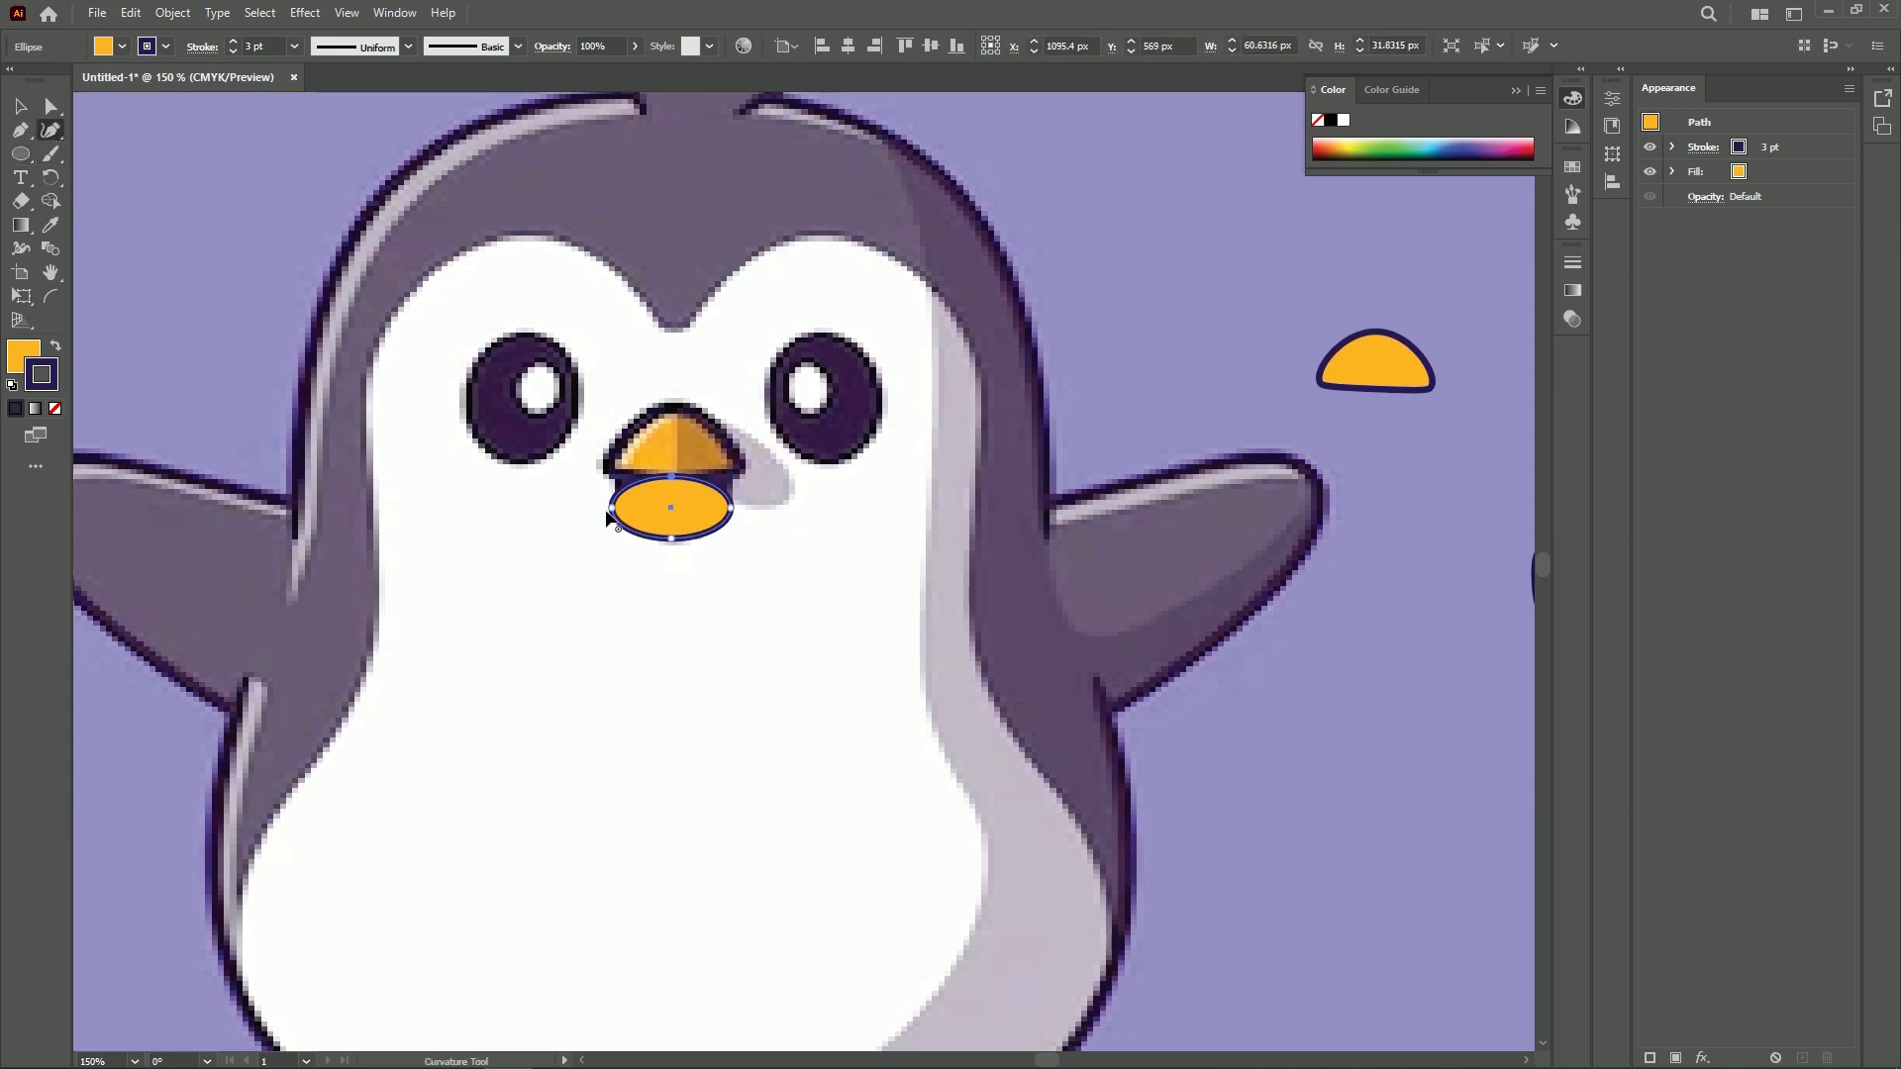
drag(608, 510, 620, 482)
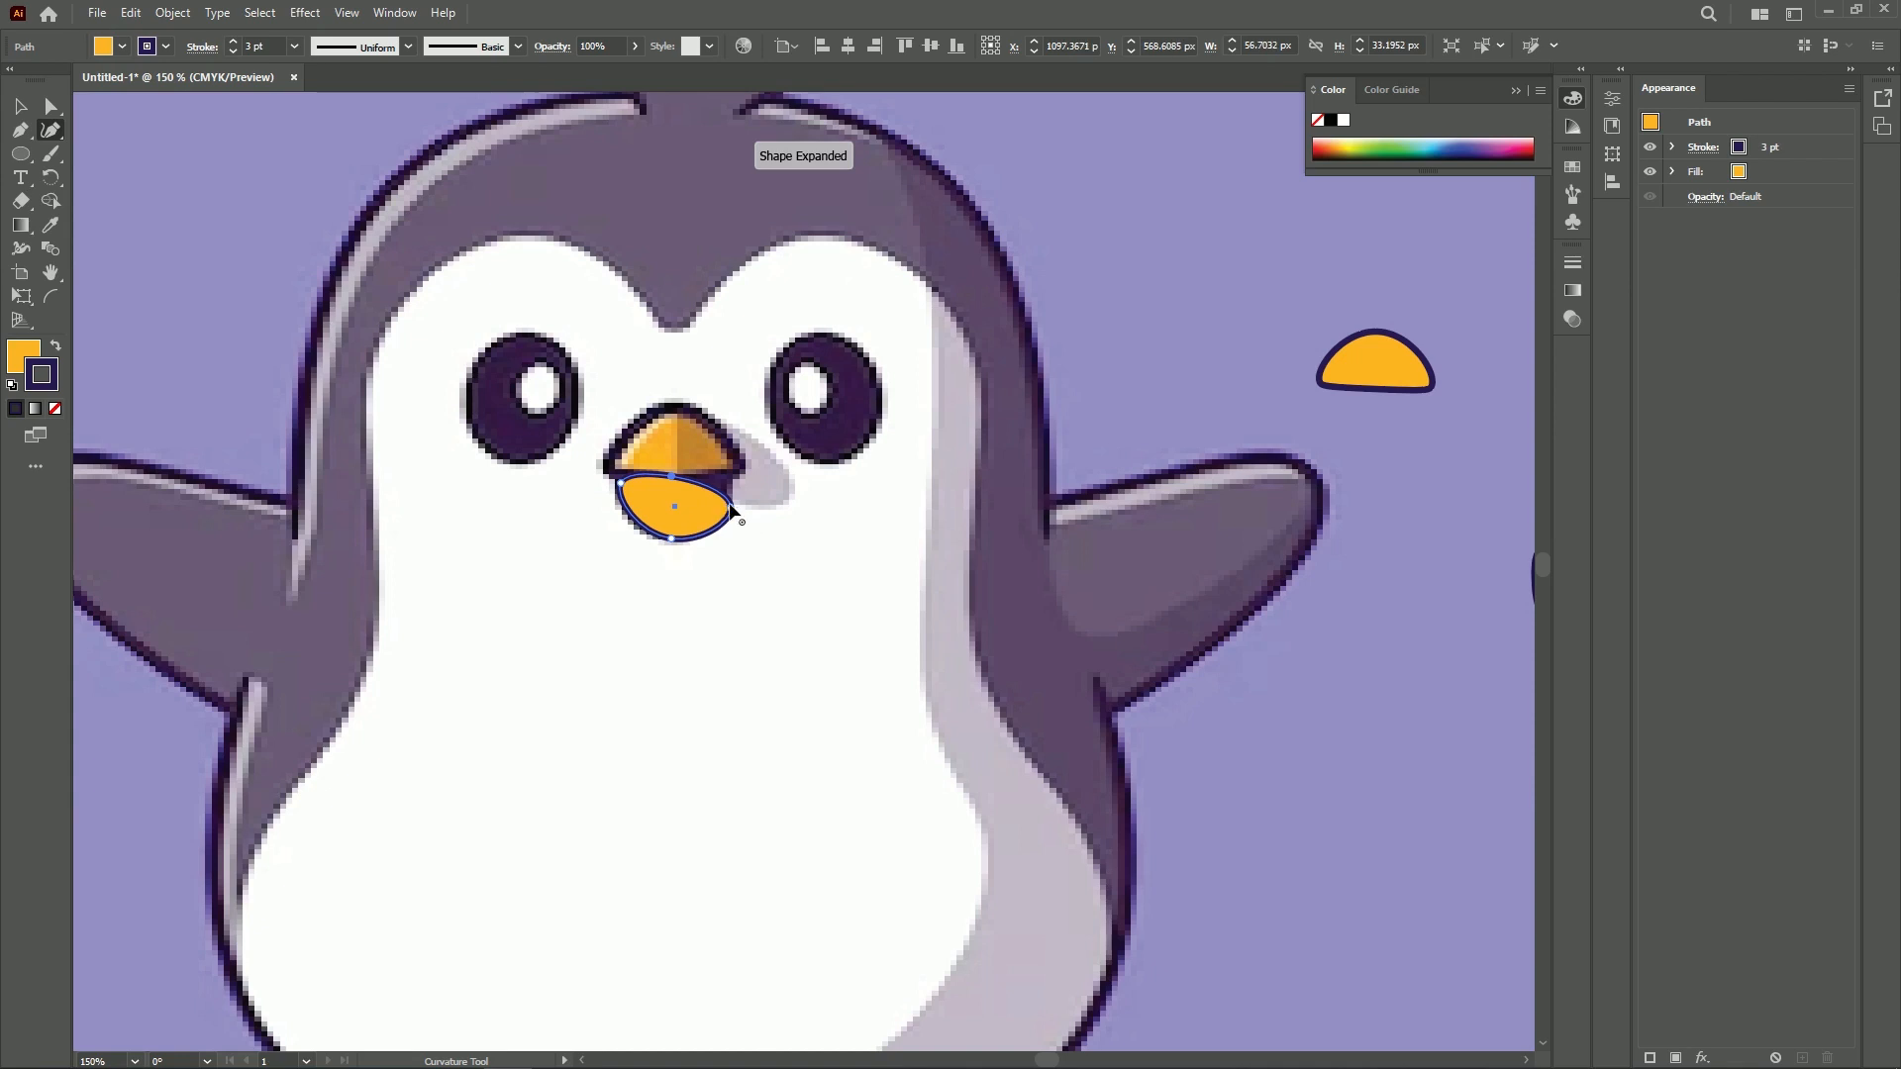
drag(730, 510, 733, 482)
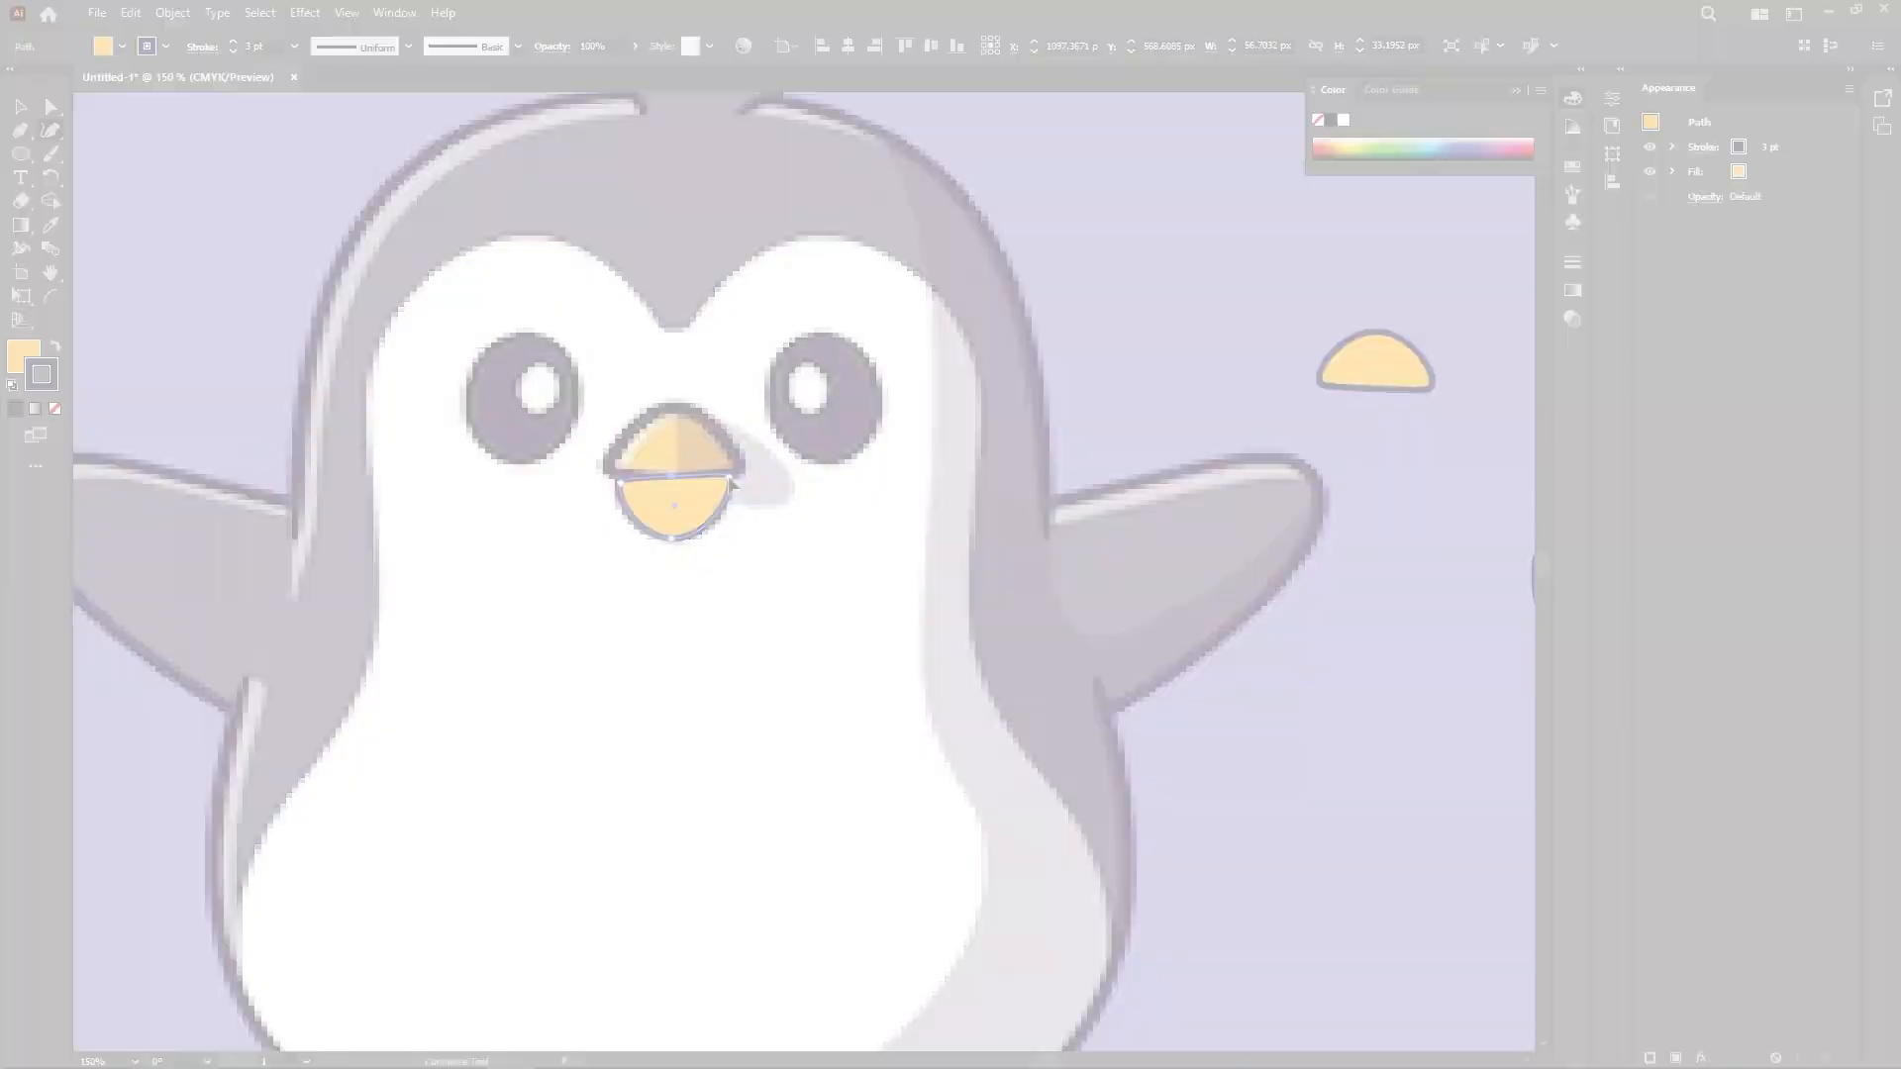
Remove the mouth shape's fill and leave it with a 1 pt yellow-orange stroke
click(54, 347)
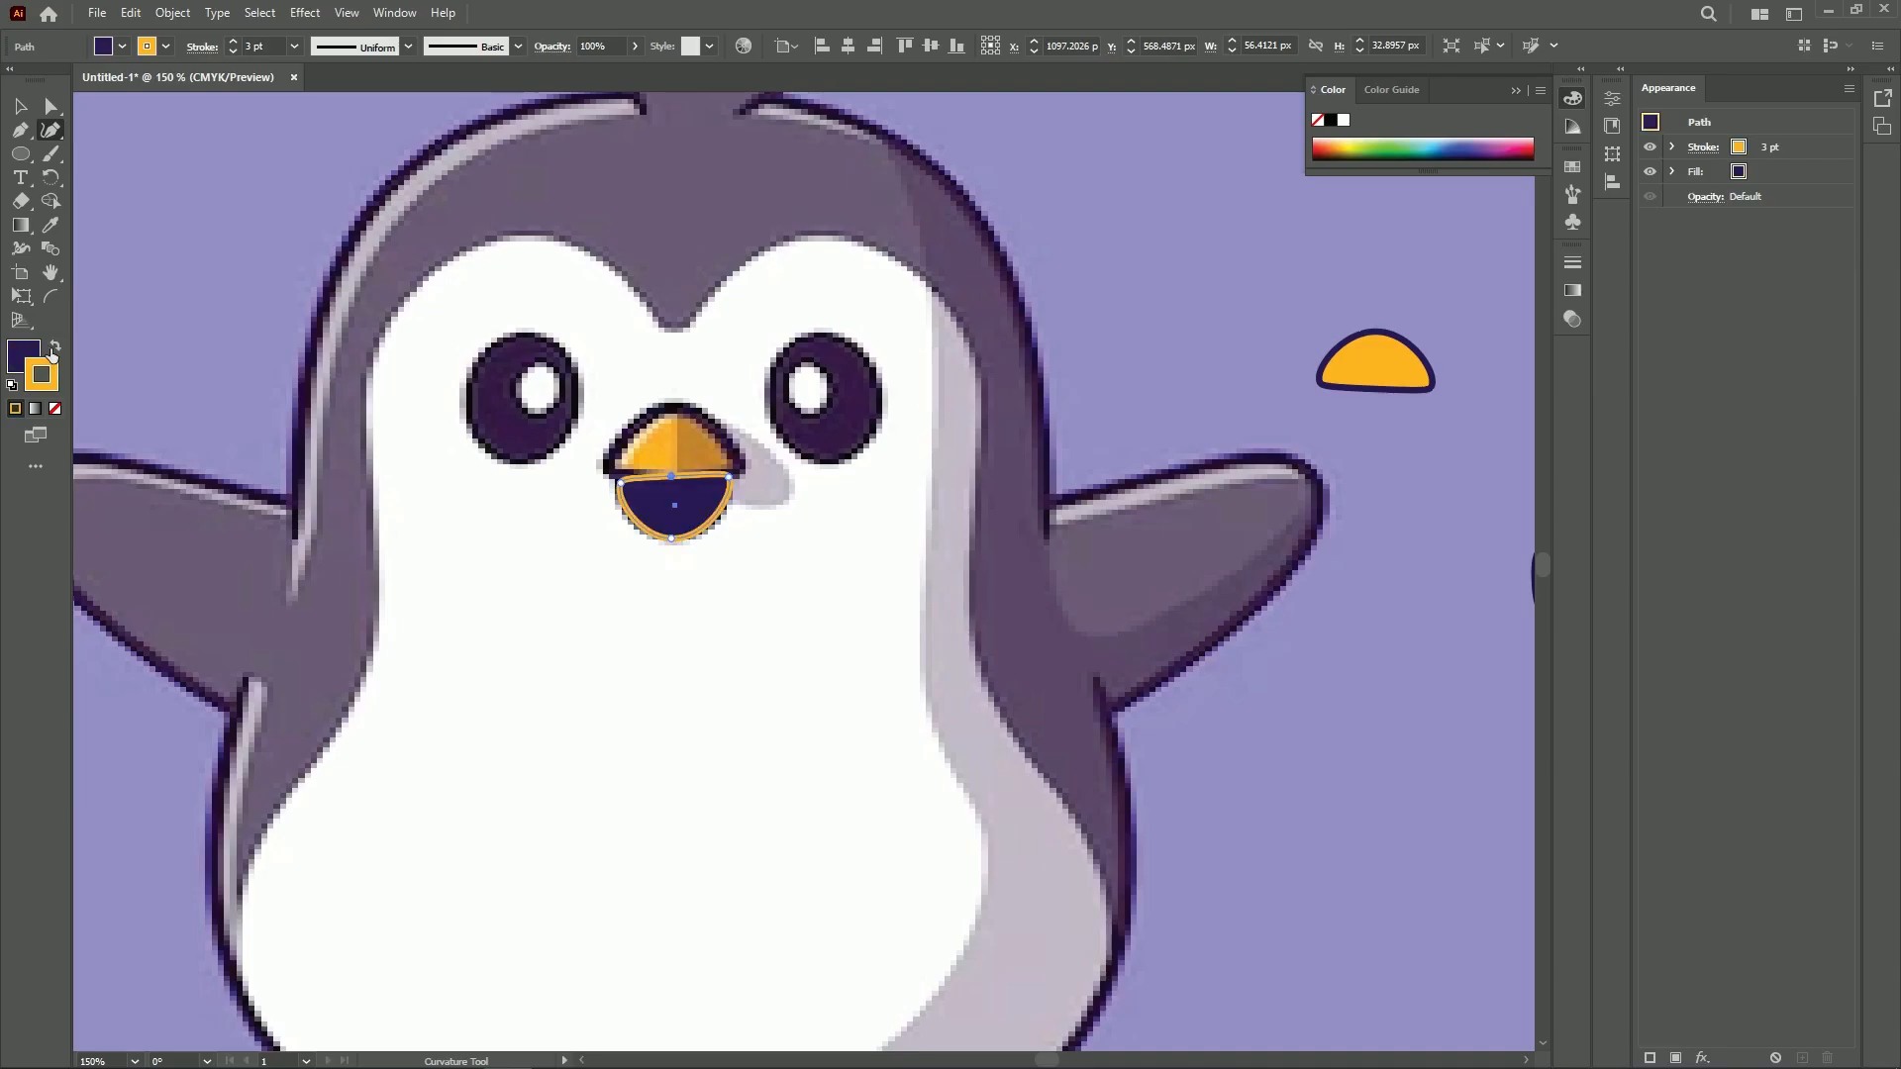
click(55, 347)
click(45, 382)
key(slash)
click(54, 347)
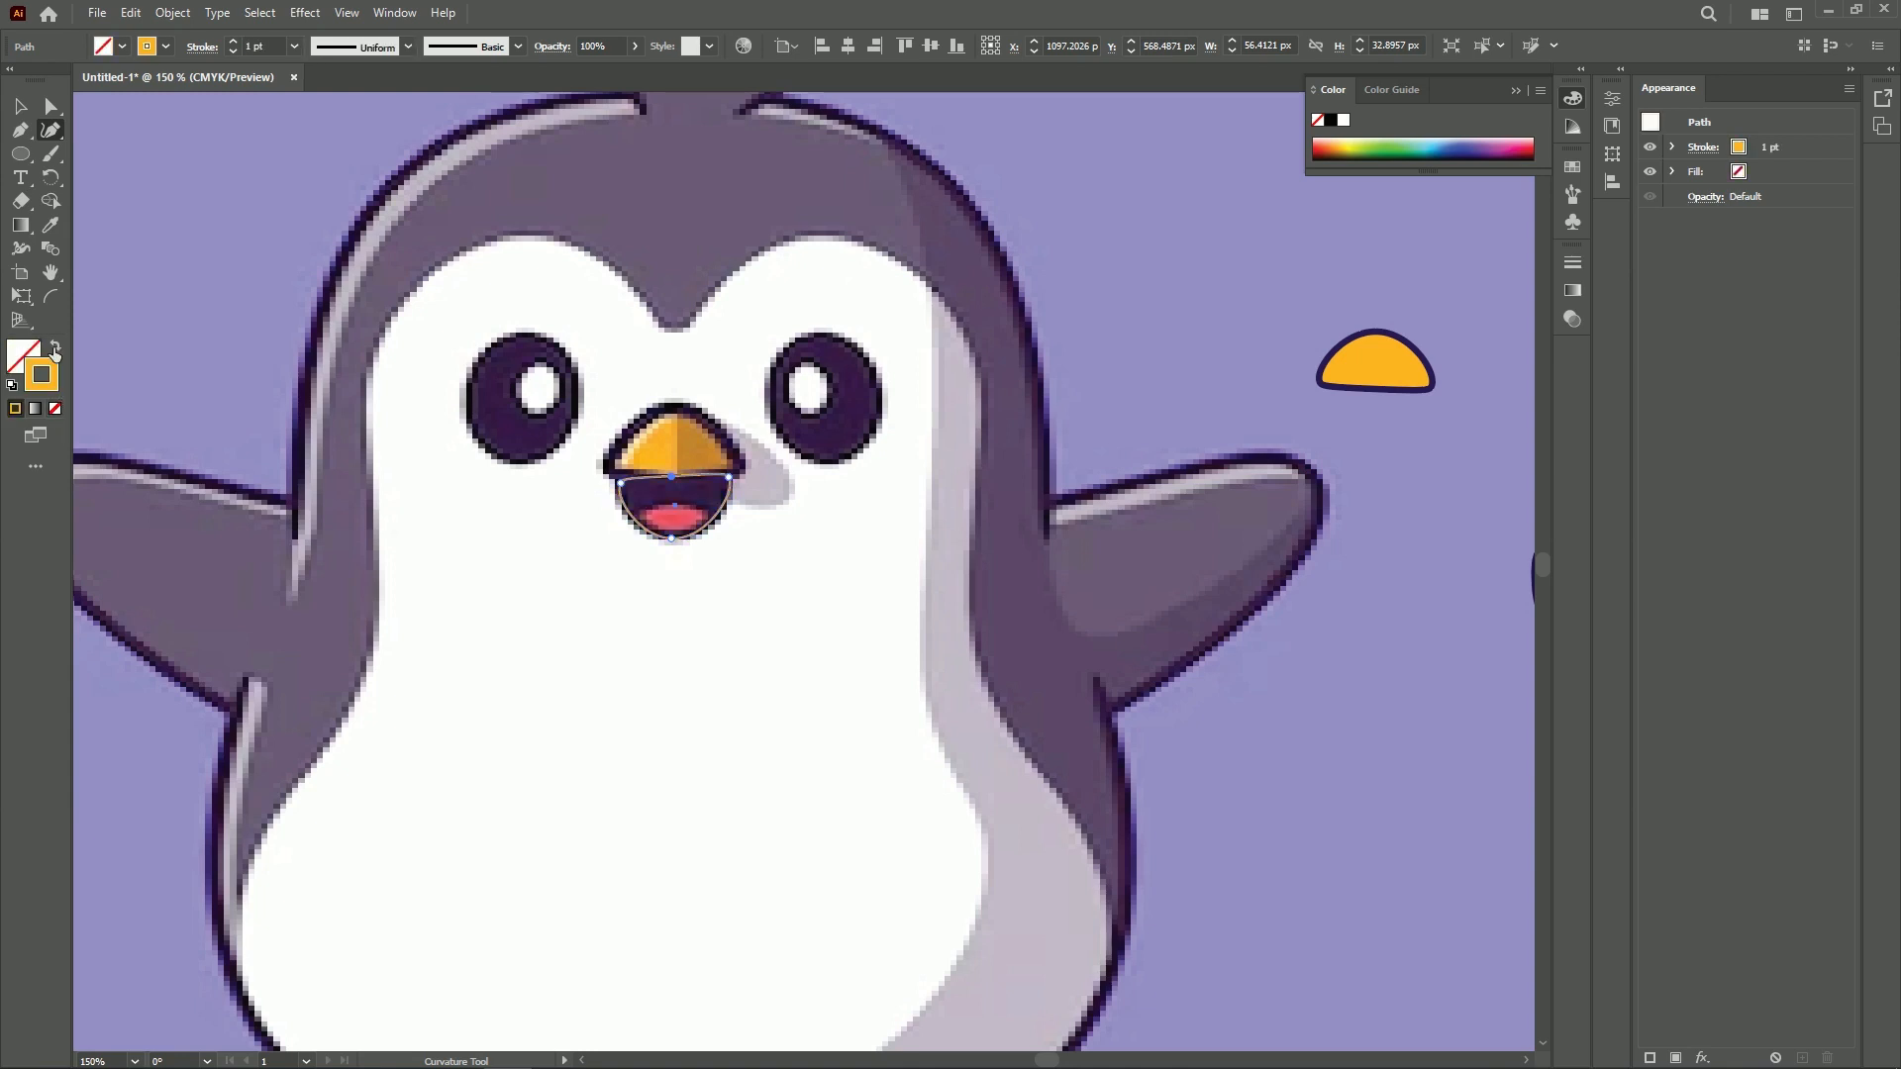
Pull both corner points of the mouth outline slightly inward and move the outline directly beneath the separate yellow beak
click(676, 539)
drag(729, 480, 723, 480)
drag(620, 483, 626, 480)
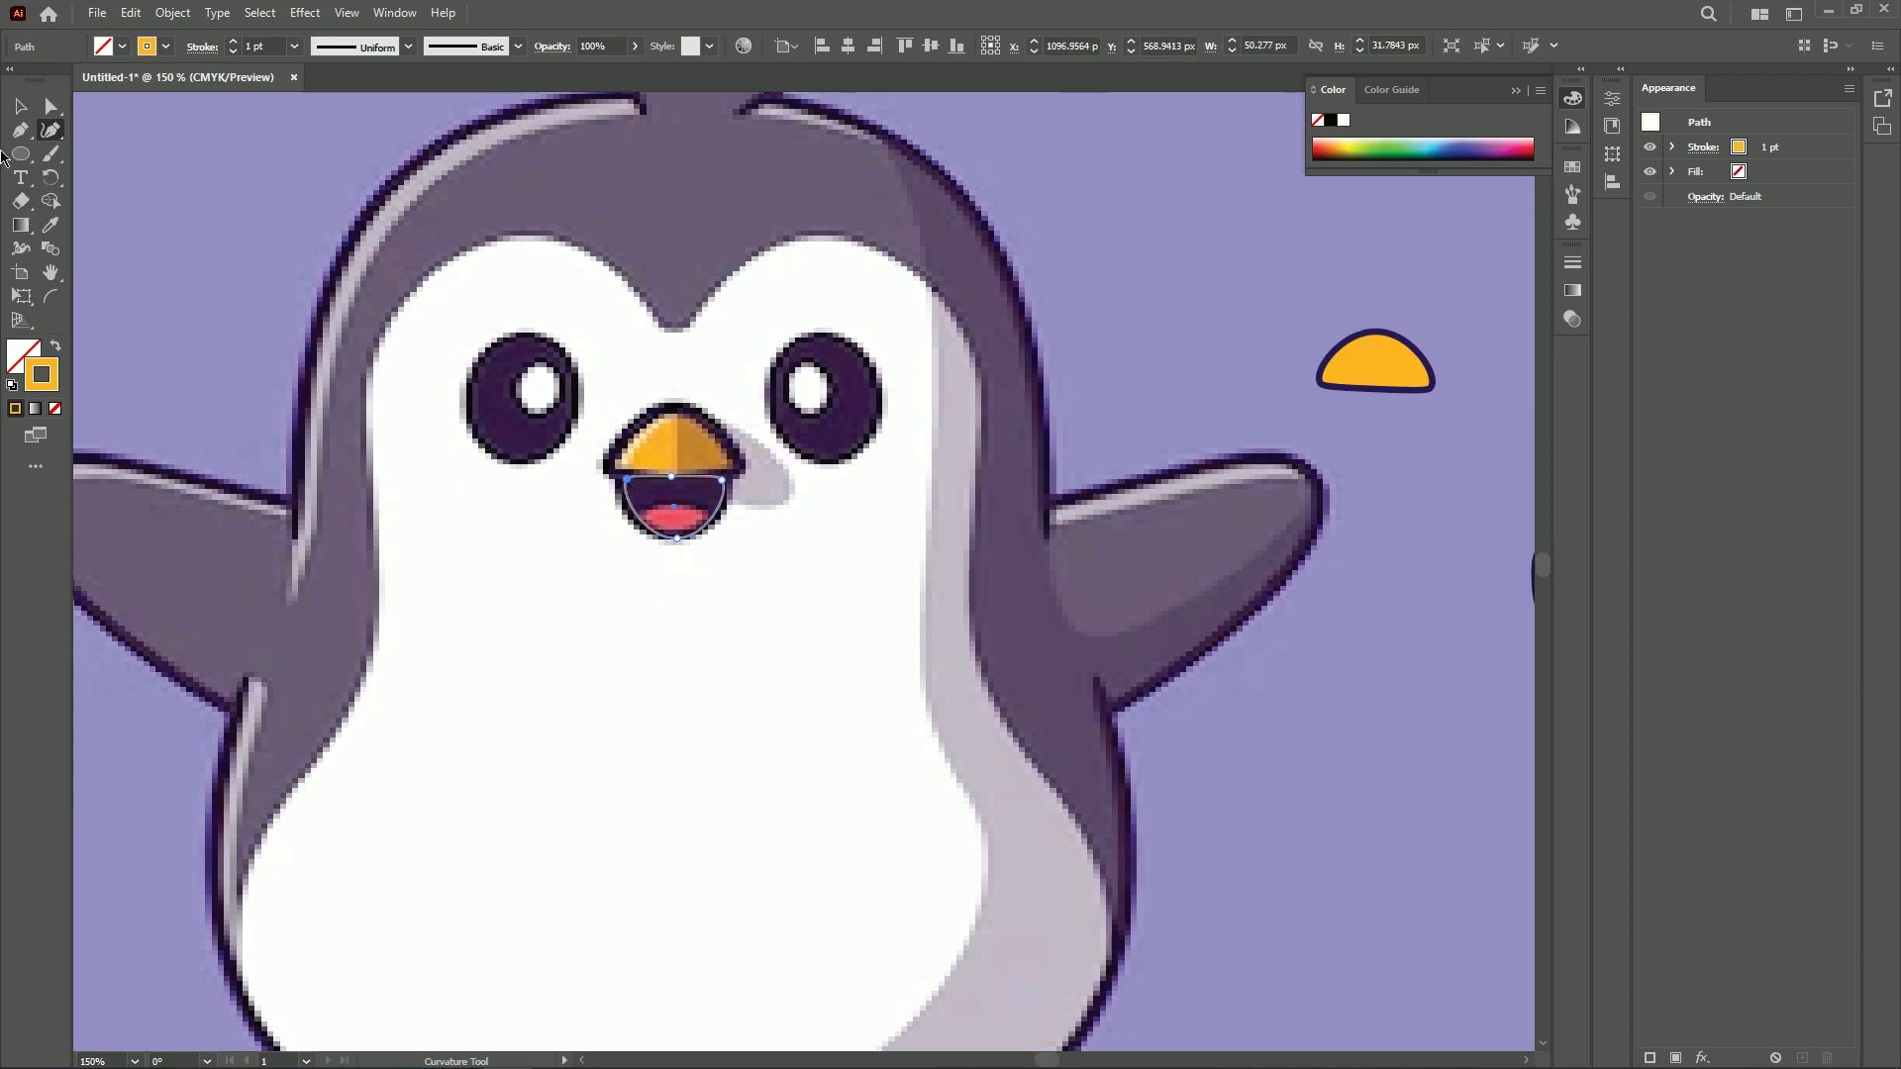
click(20, 106)
drag(660, 492, 1364, 387)
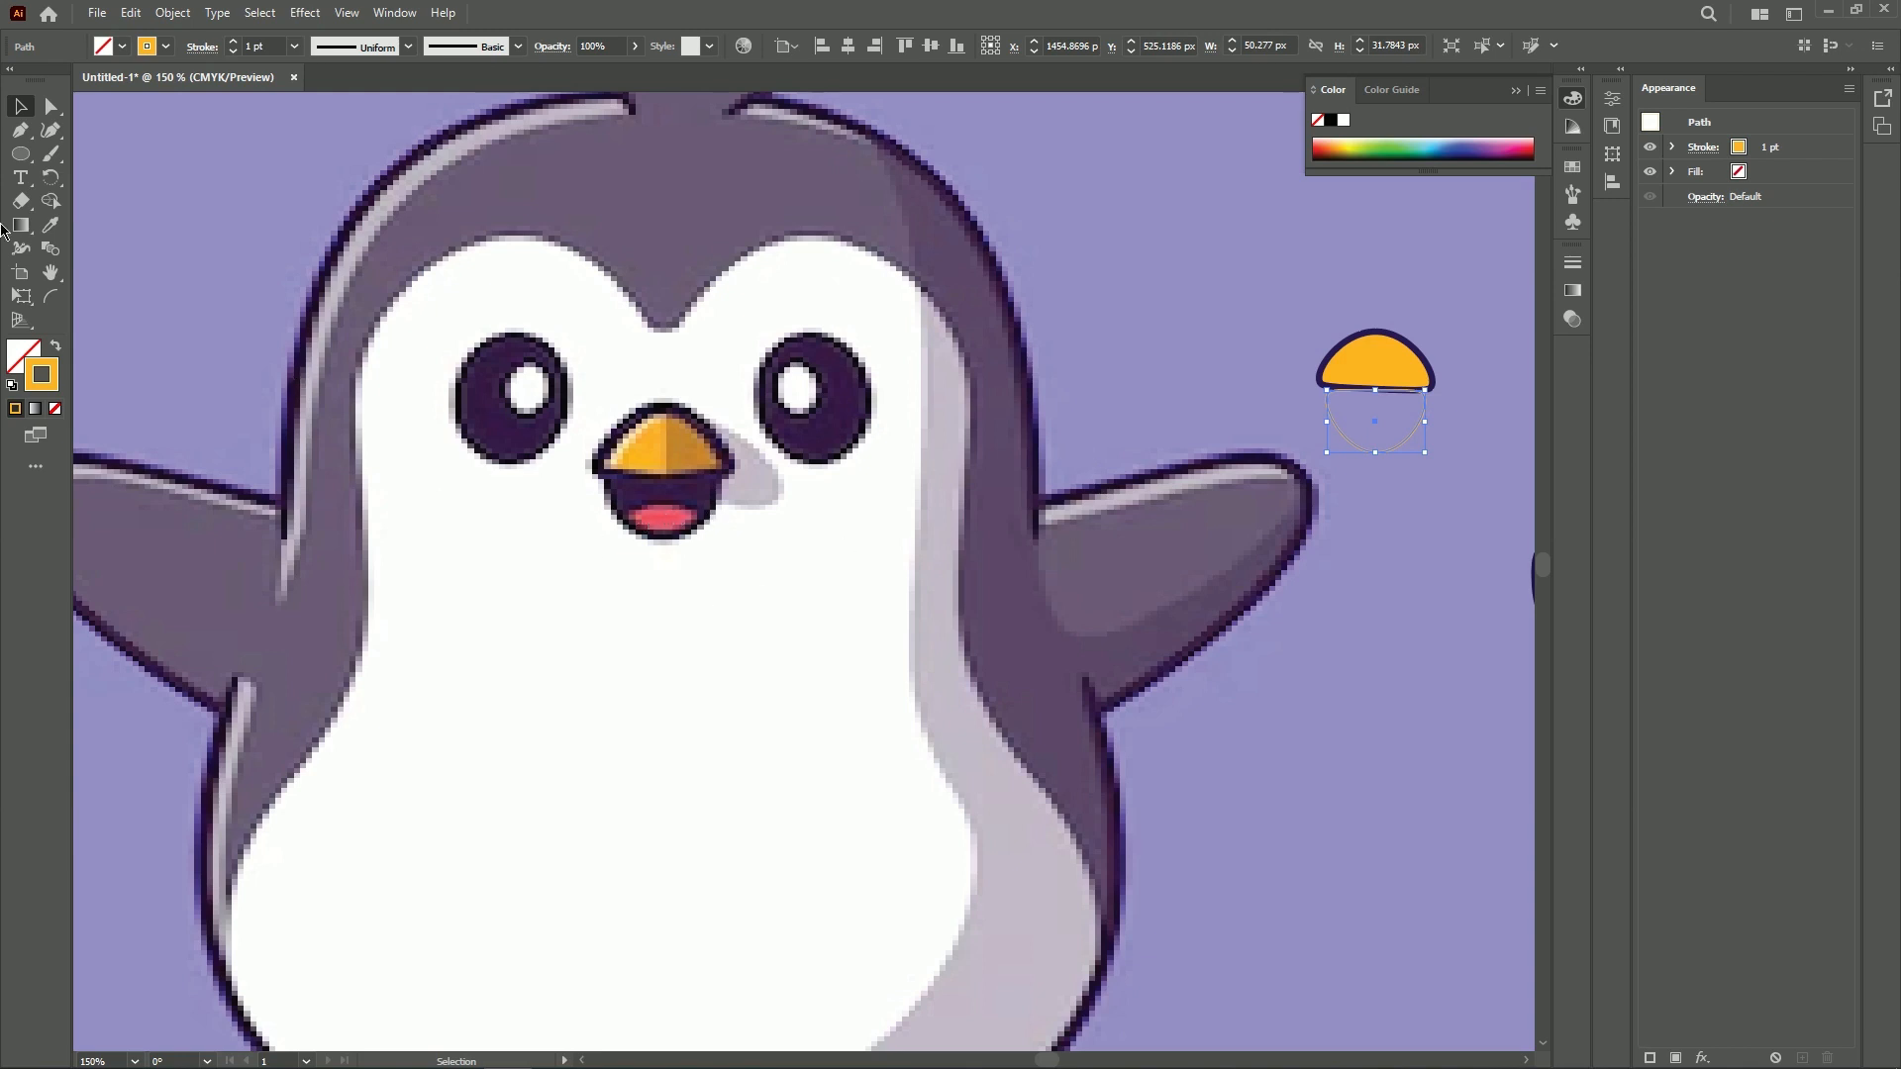
Draw an ellipse about 36 px by 12 px over the reference tongue and bow its upper edge upward
click(19, 153)
drag(626, 507, 697, 526)
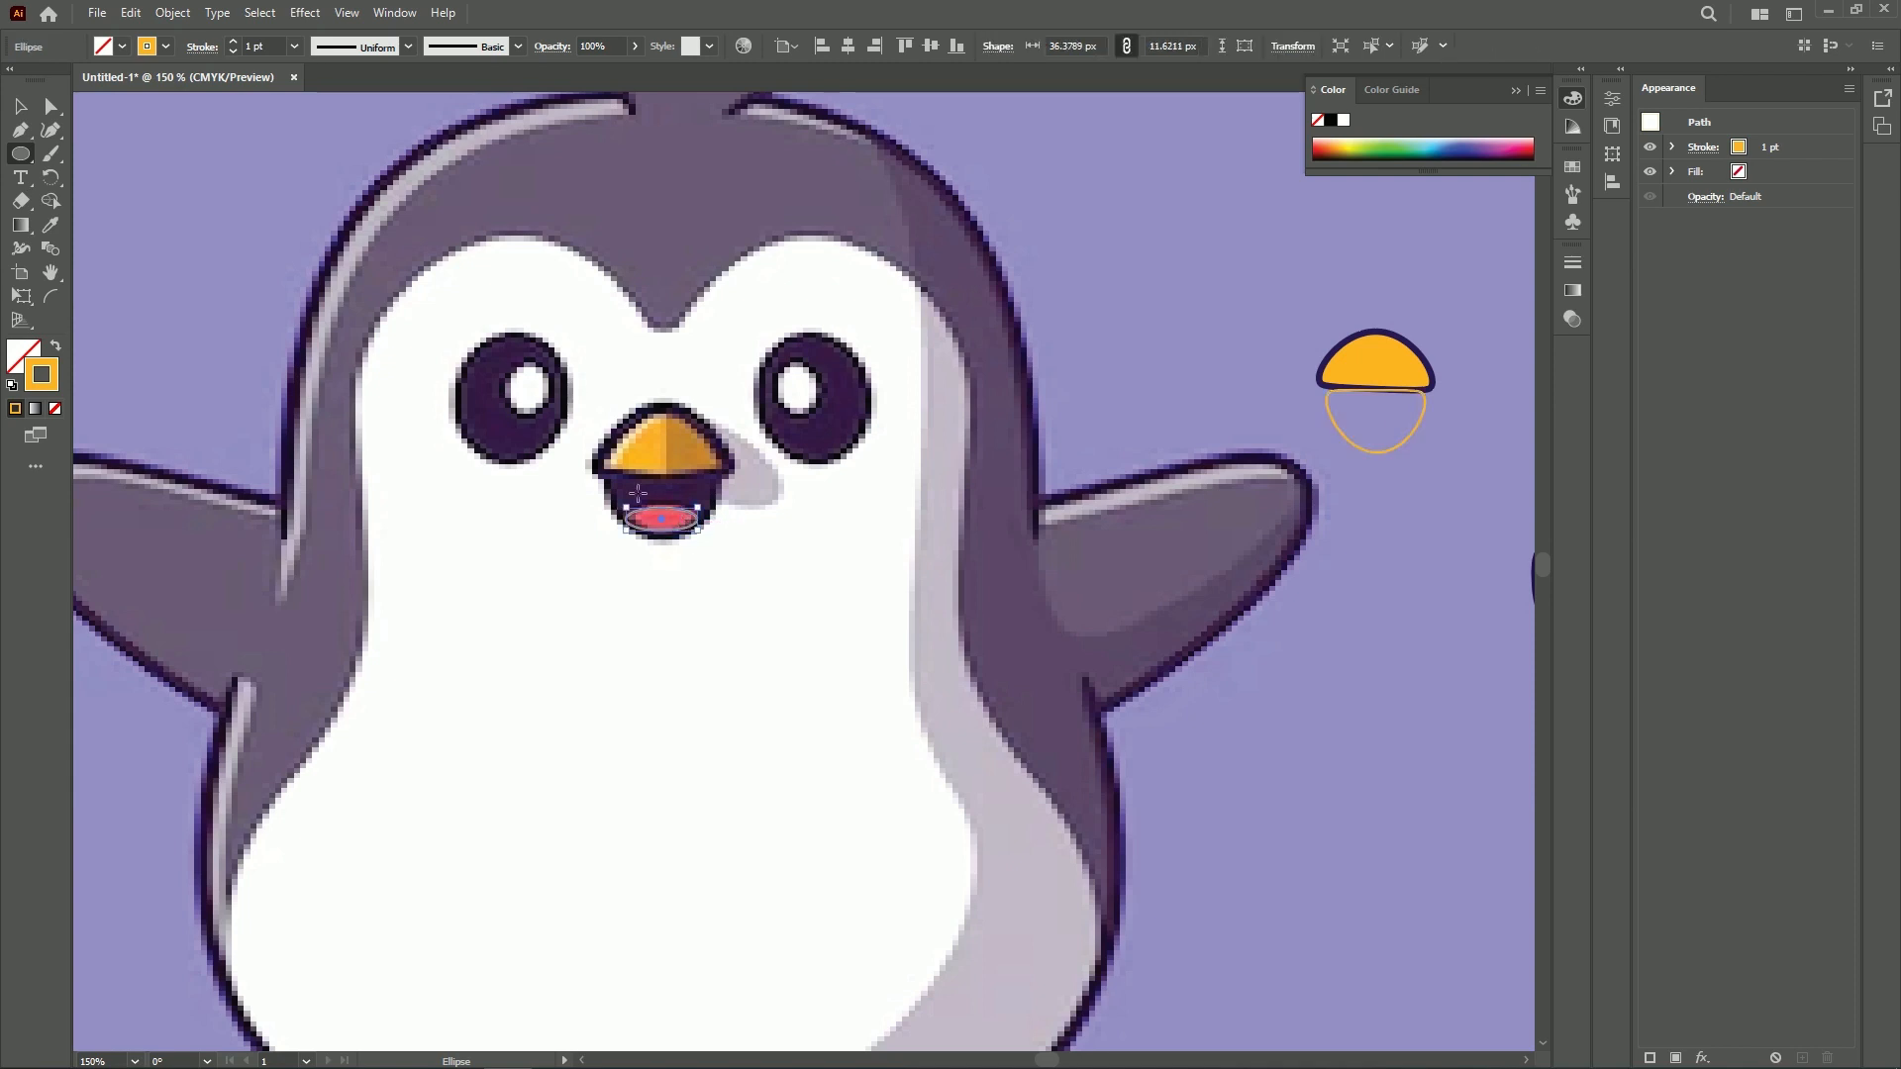
key(shift+grave)
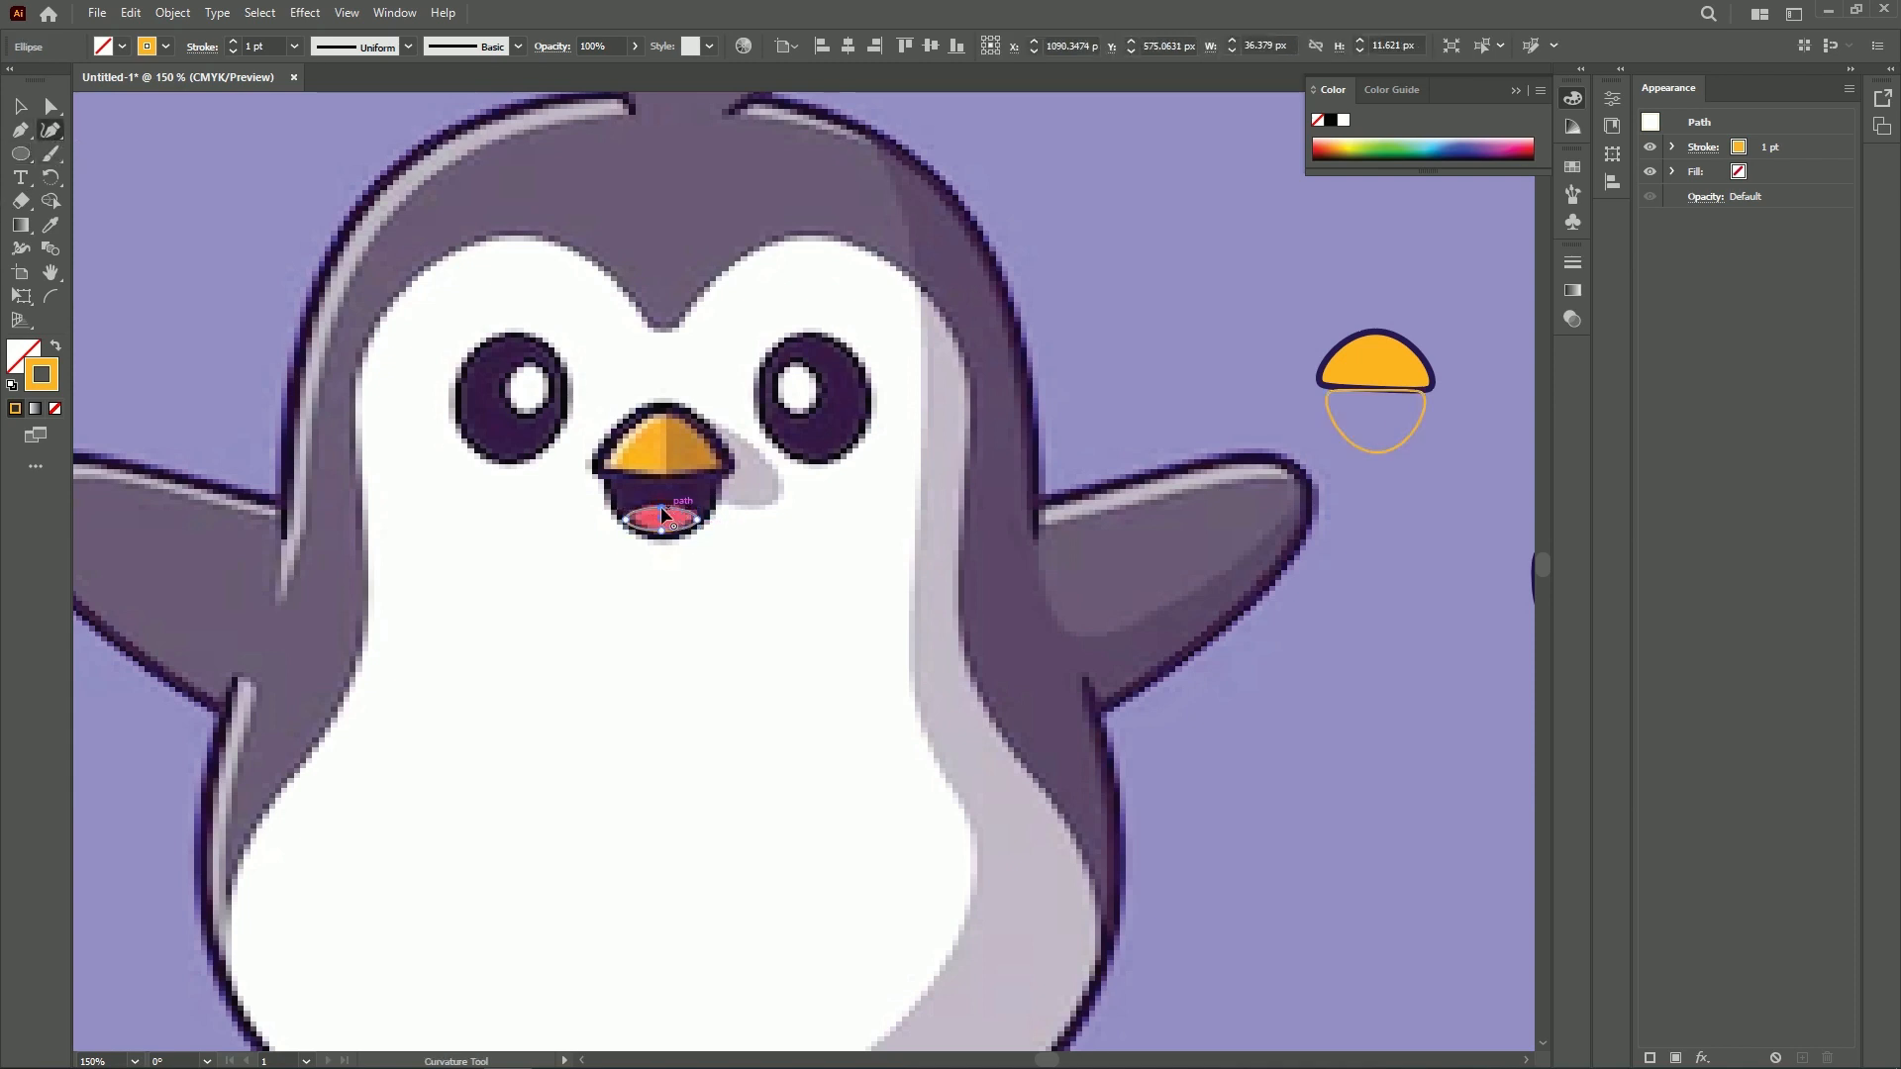
drag(661, 507, 659, 503)
click(679, 503)
drag(699, 513, 700, 513)
key(ctrl+z)
click(20, 106)
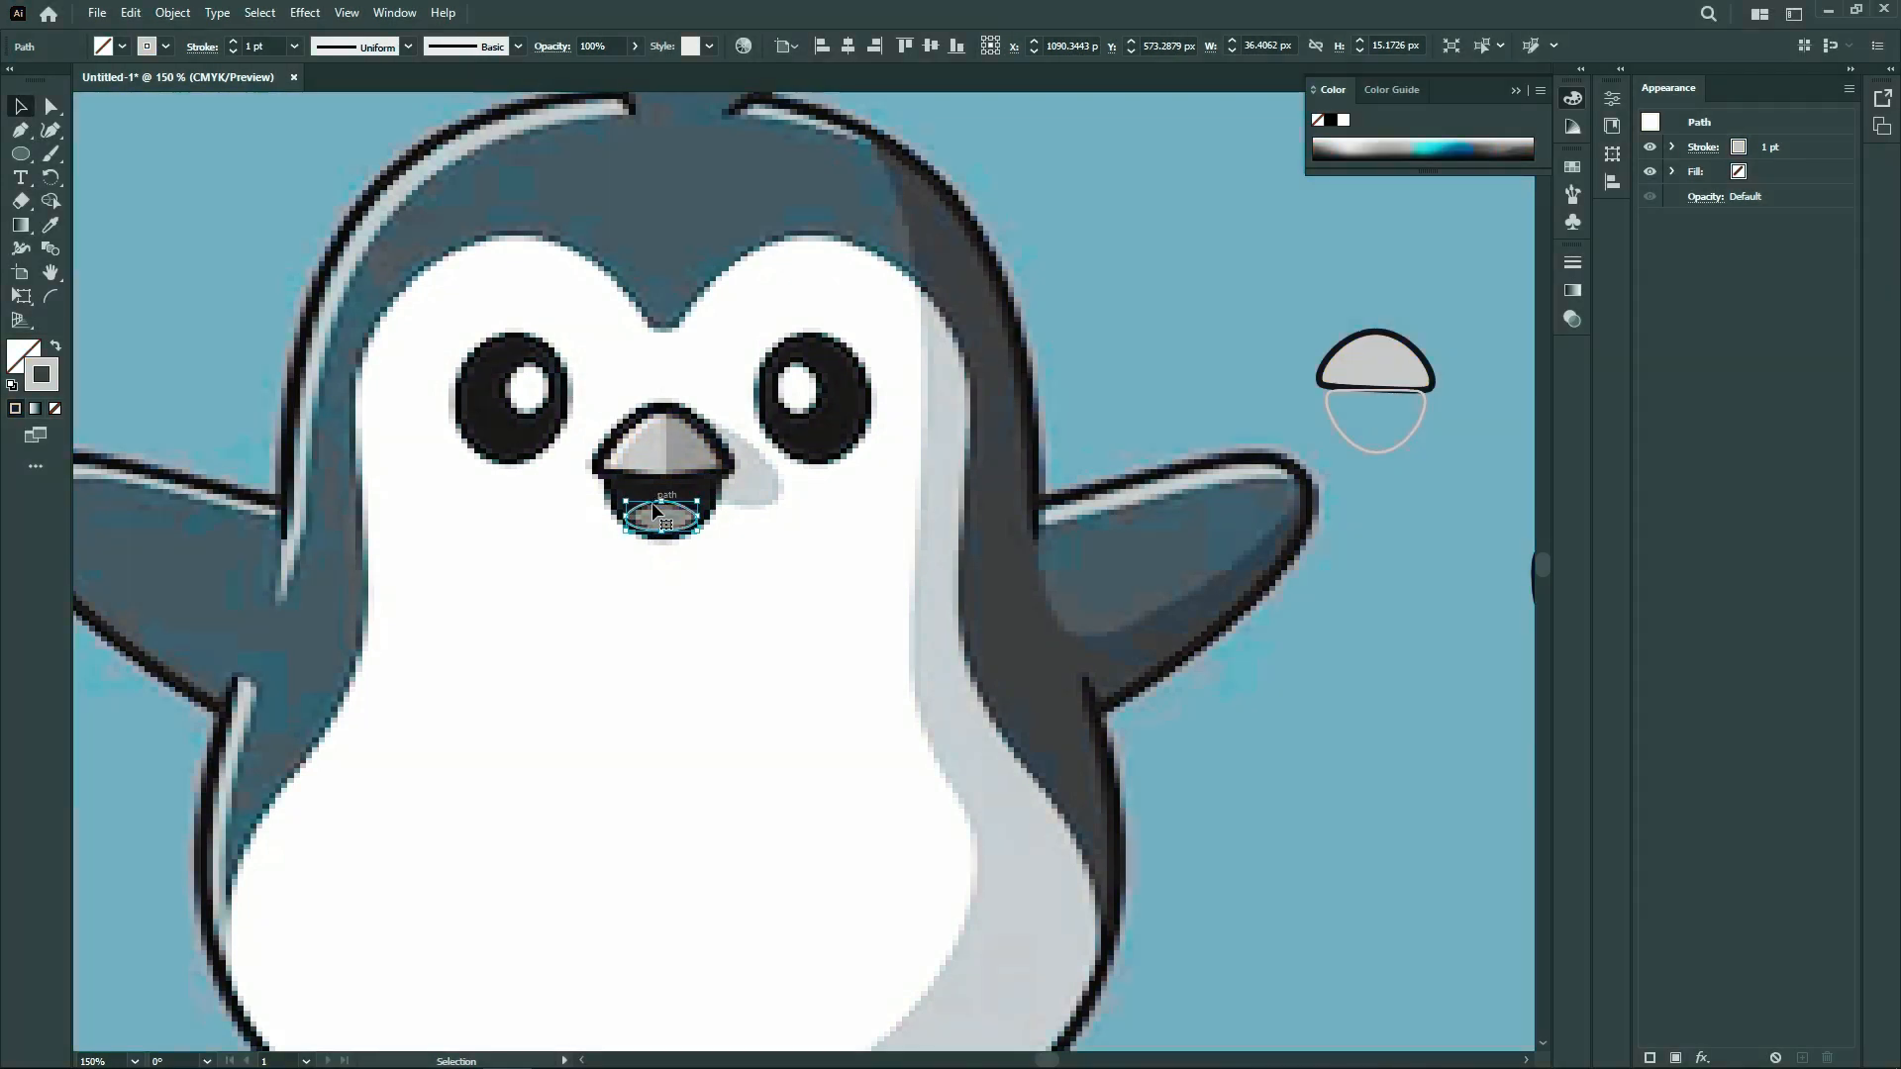
Fill the traced tongue with the reference tongue's red and position it inside the mouth outline below the separate beak
drag(653, 509, 1358, 479)
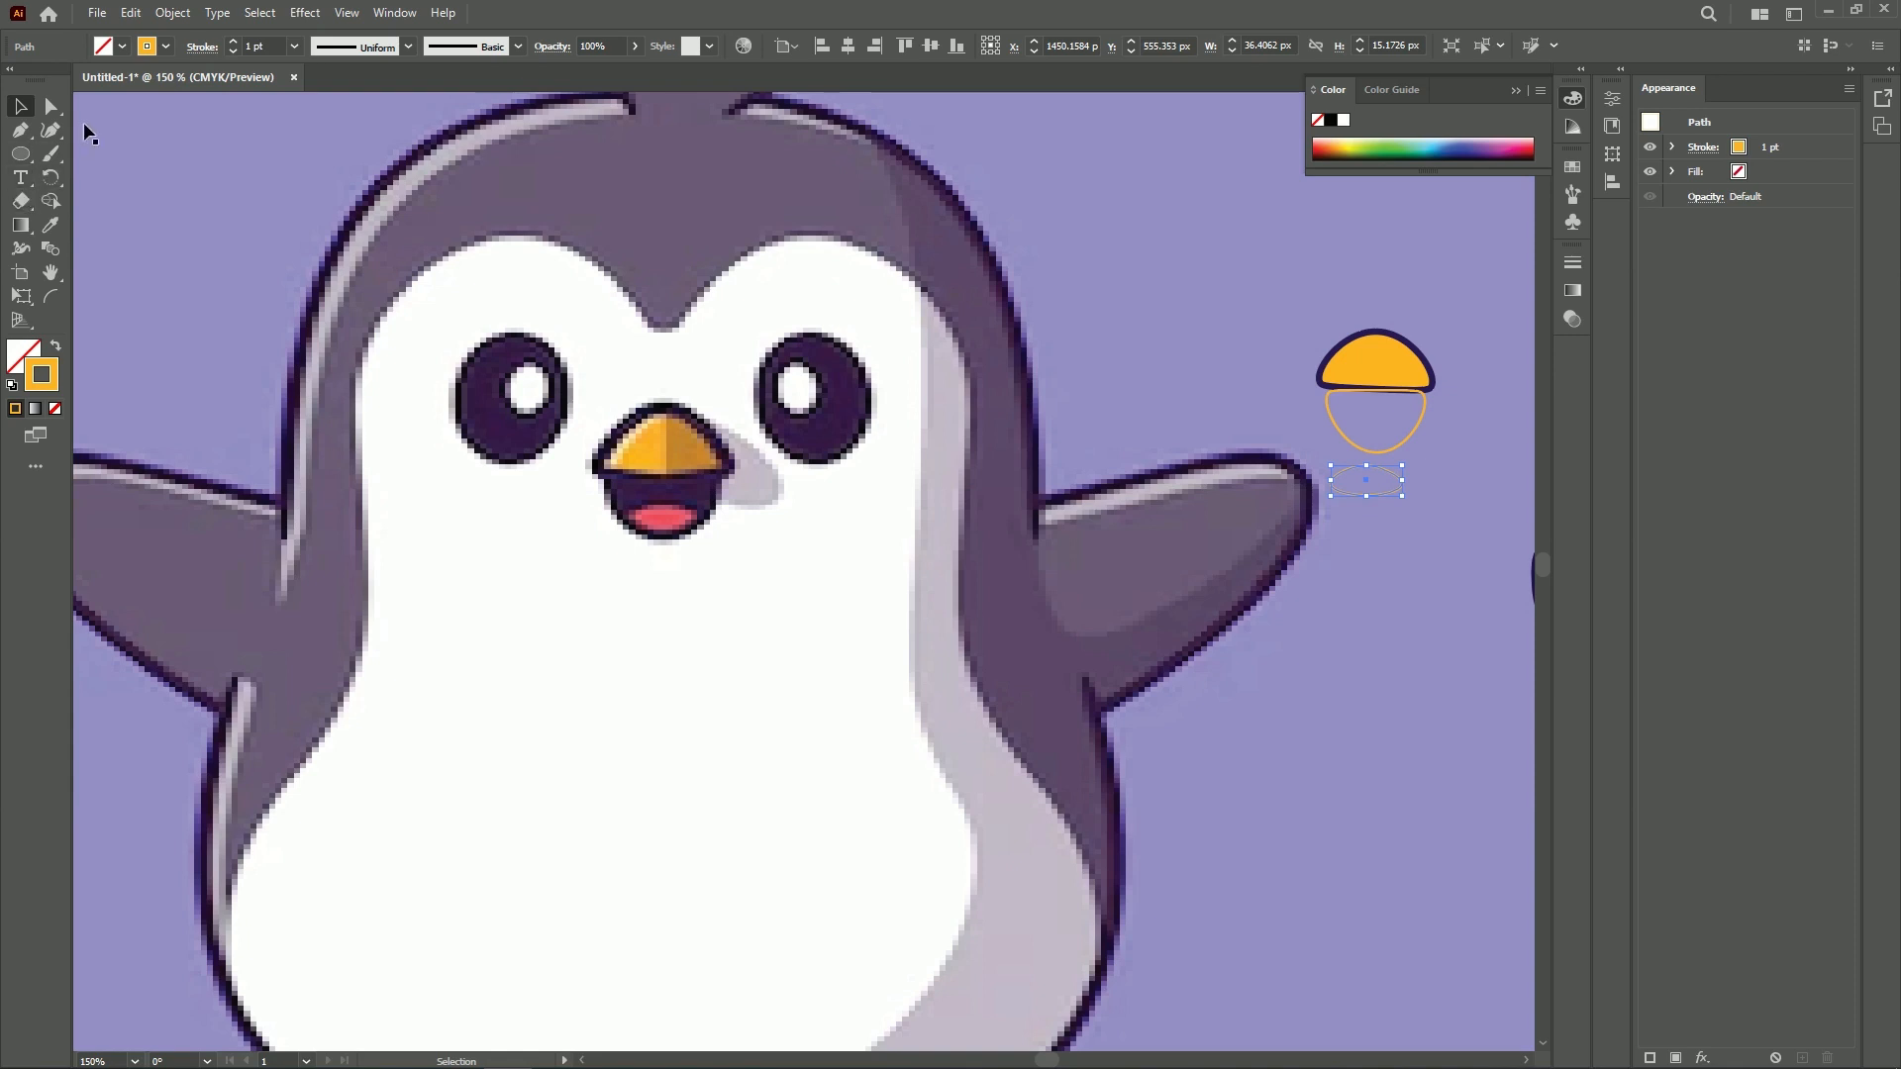
click(50, 226)
click(665, 510)
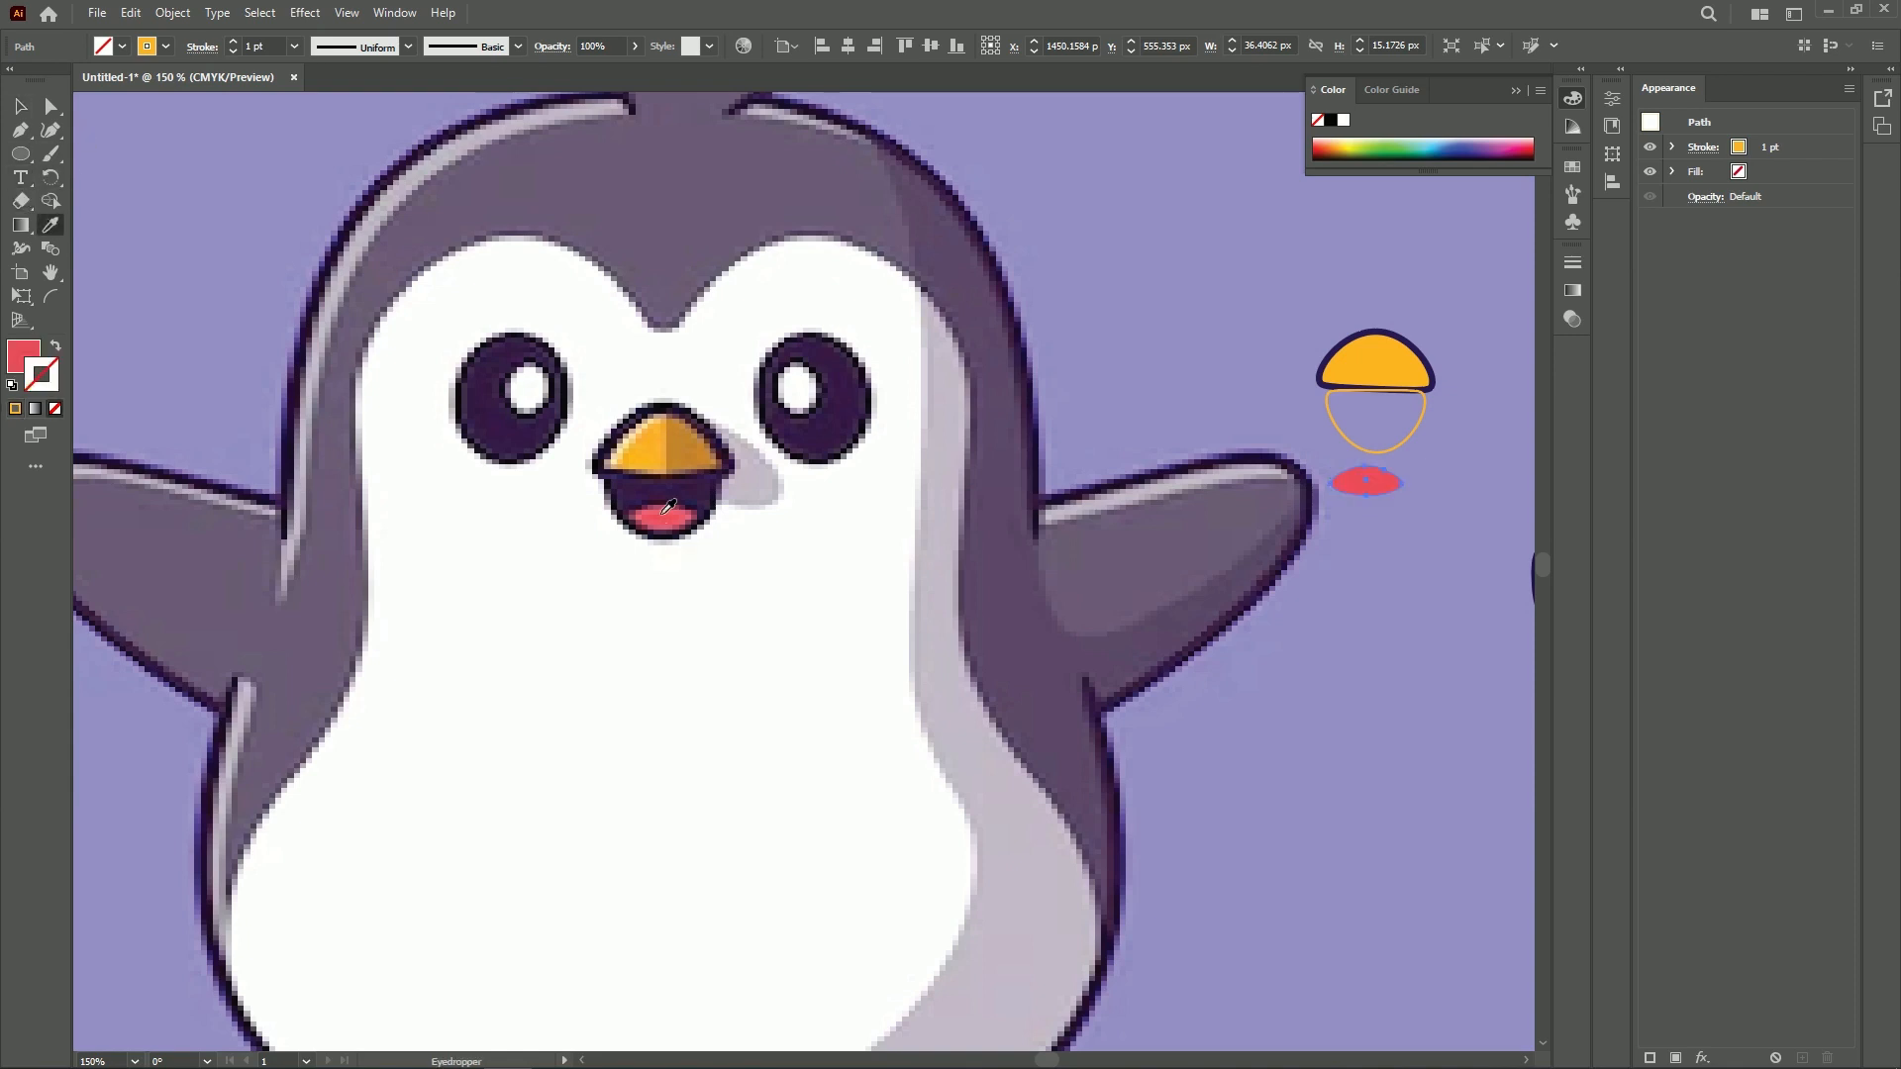
click(20, 106)
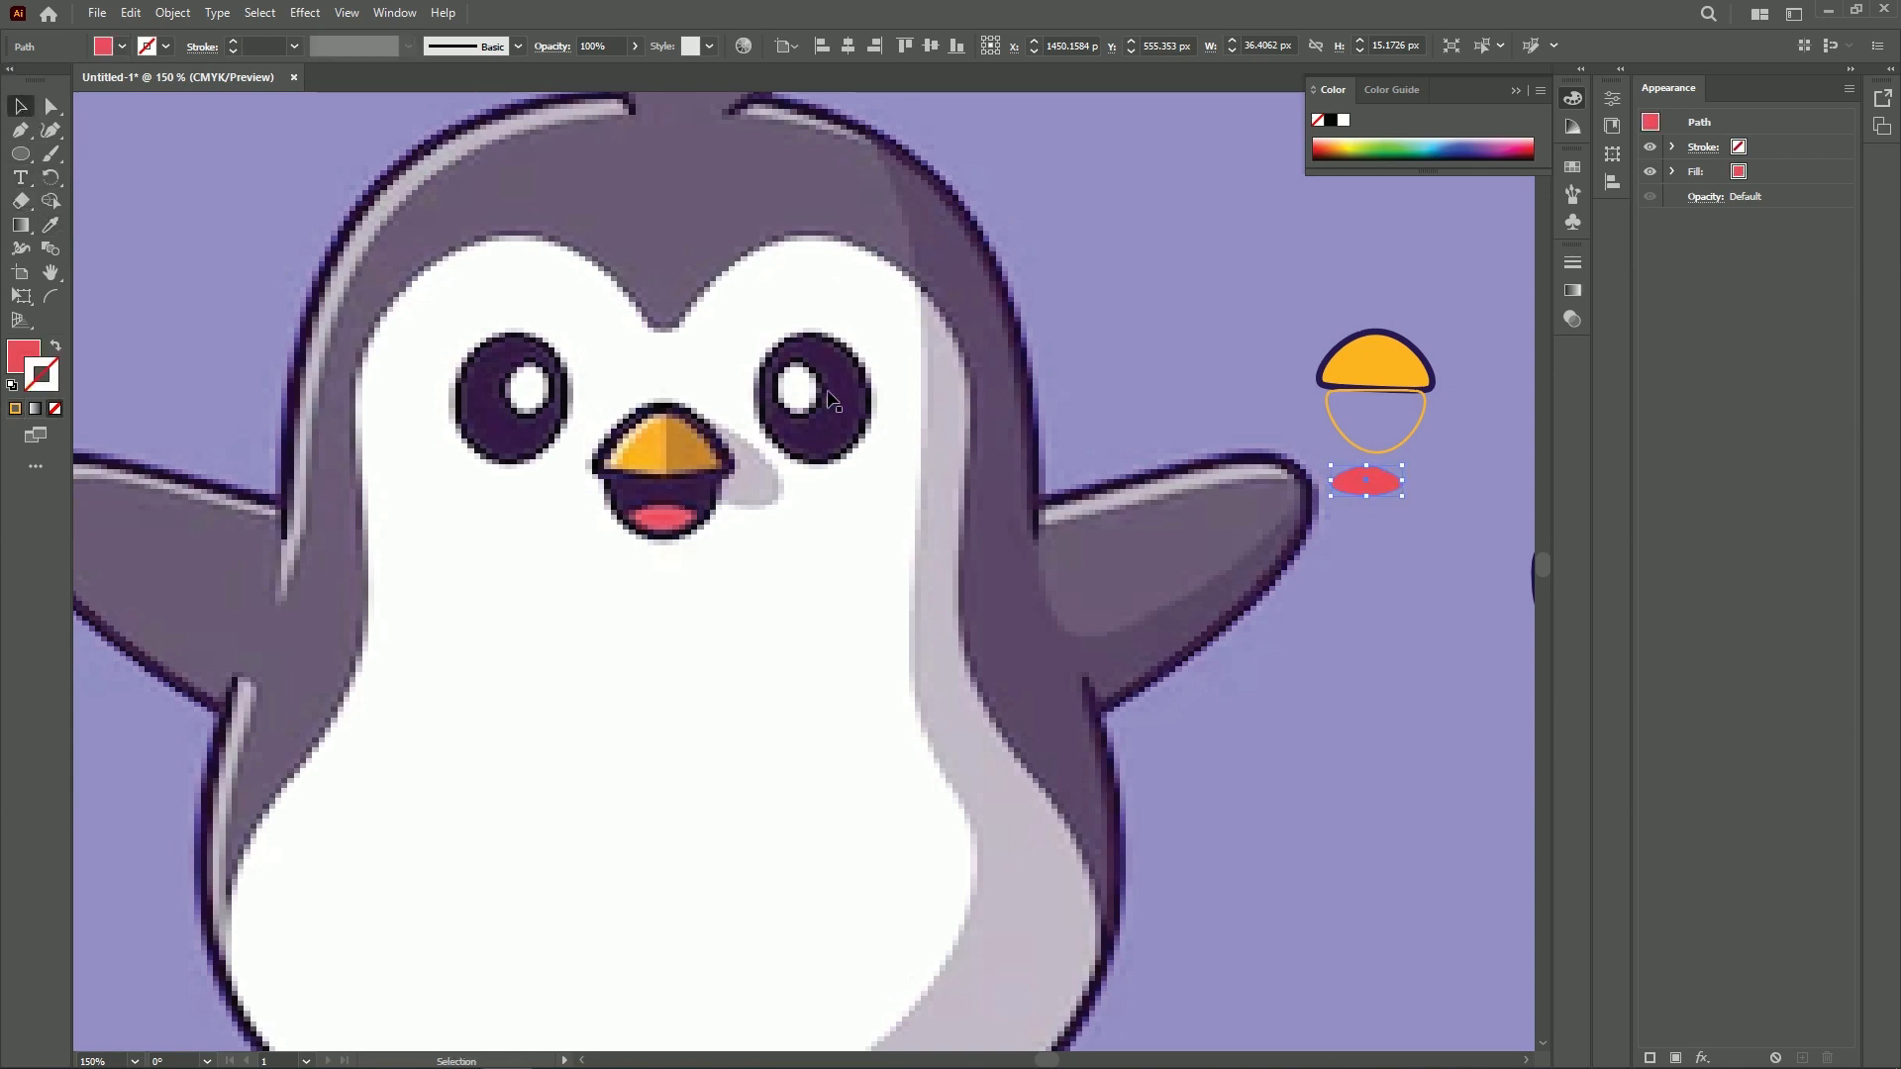
click(1368, 483)
drag(1368, 481, 1376, 420)
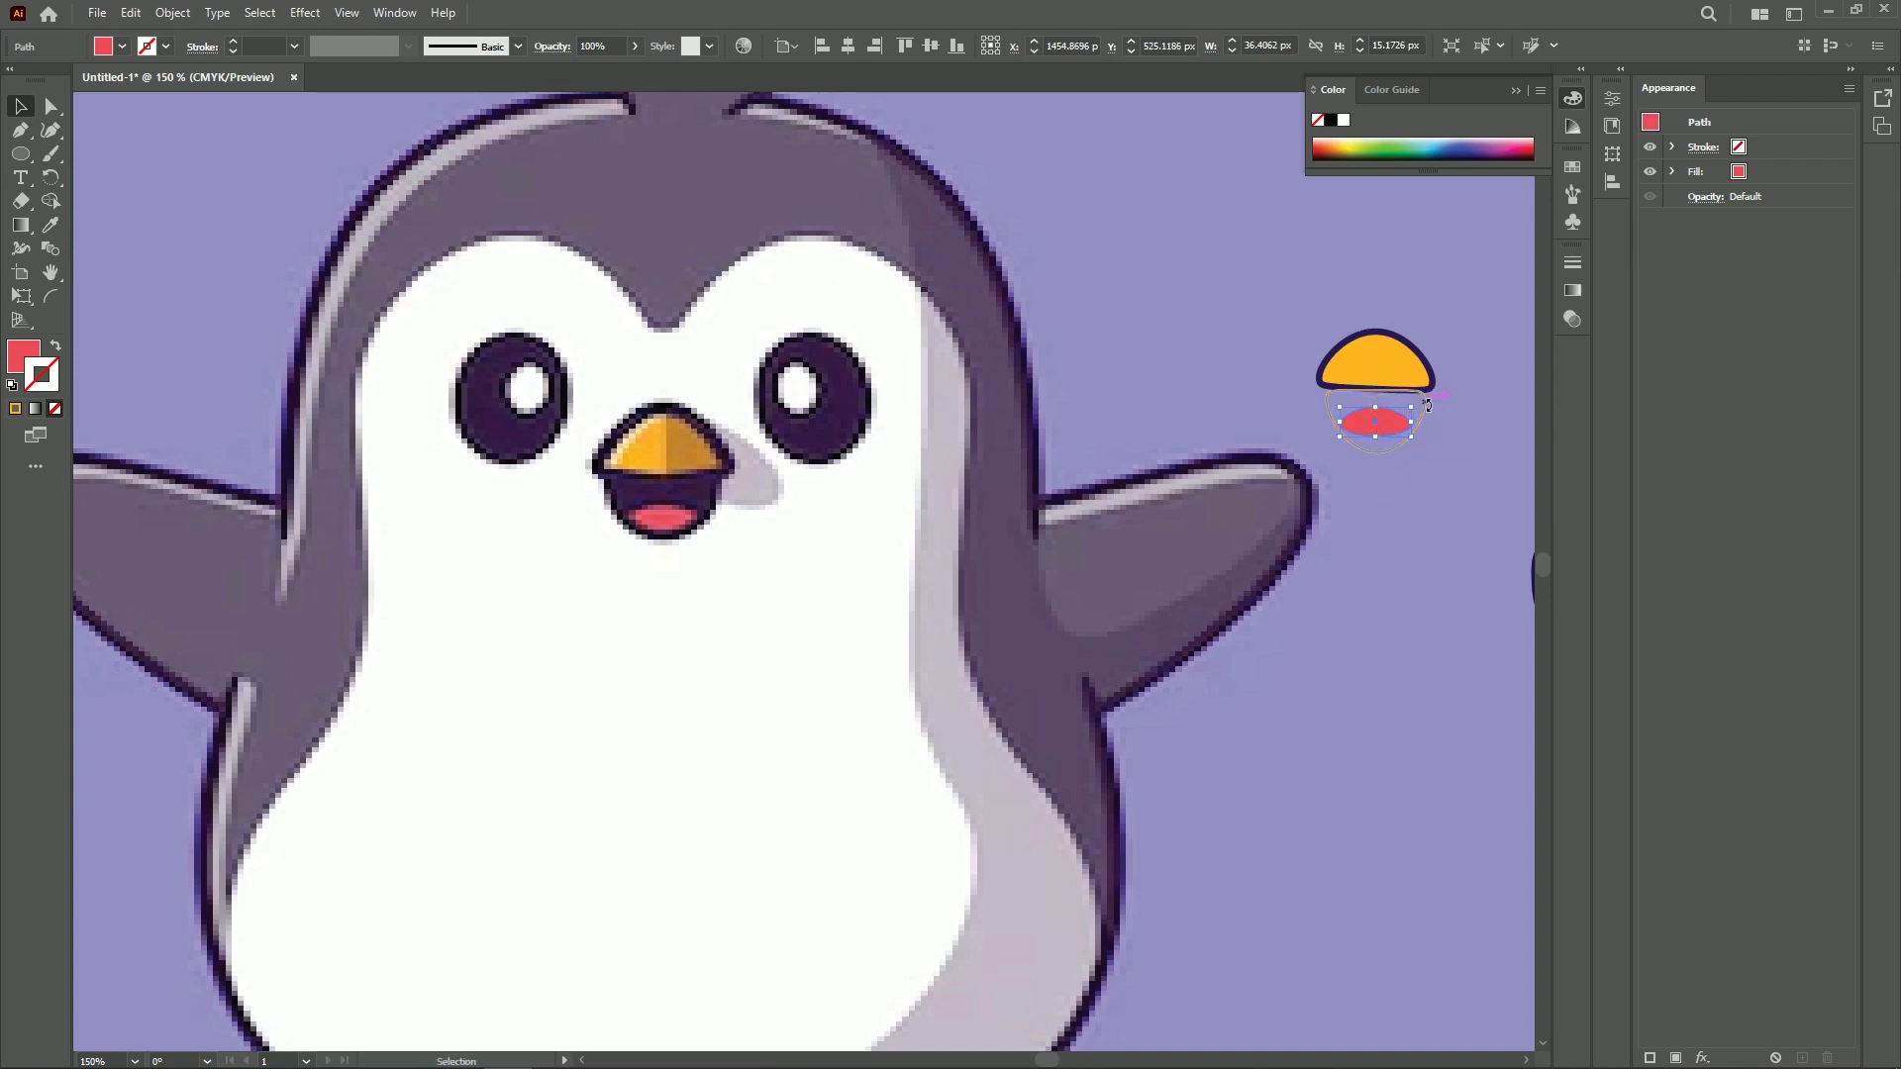
Fill the mouth outline with the dark purple sampled from the reference penguin's mouth
click(1449, 450)
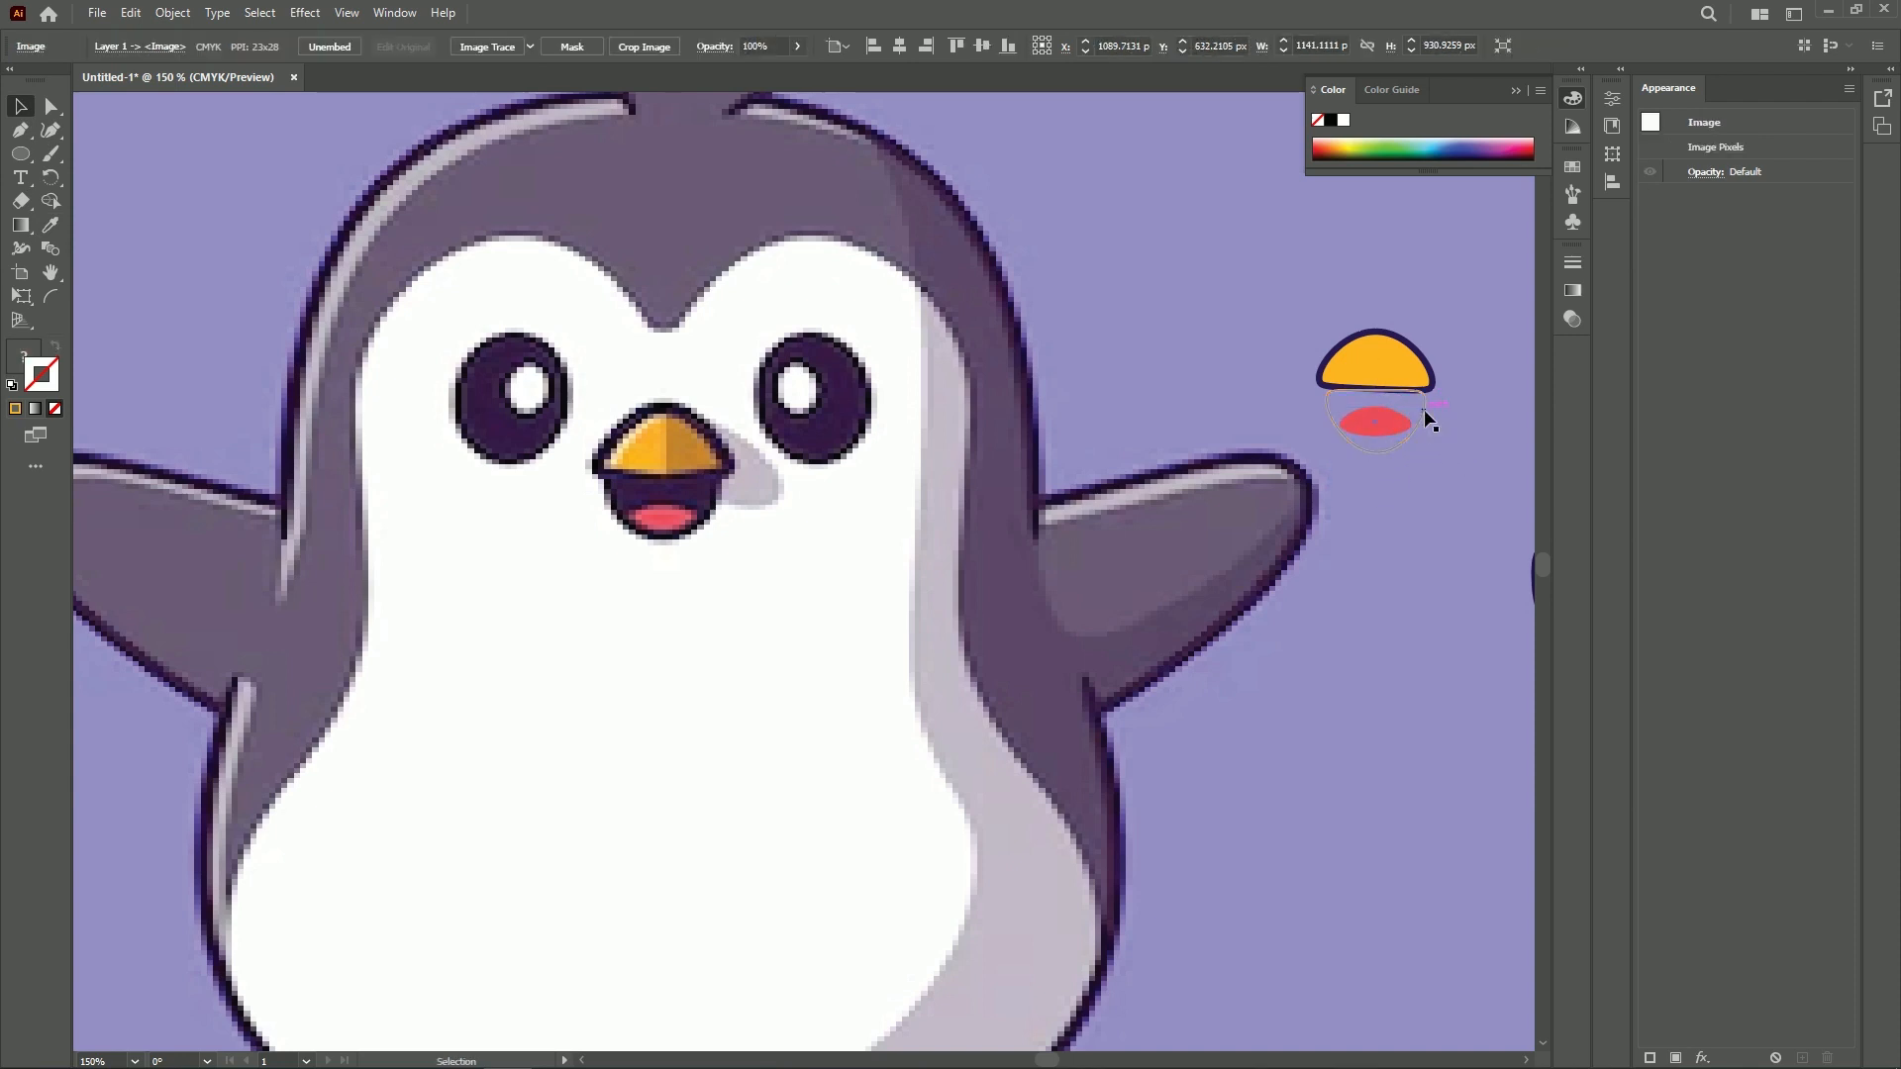
click(1423, 410)
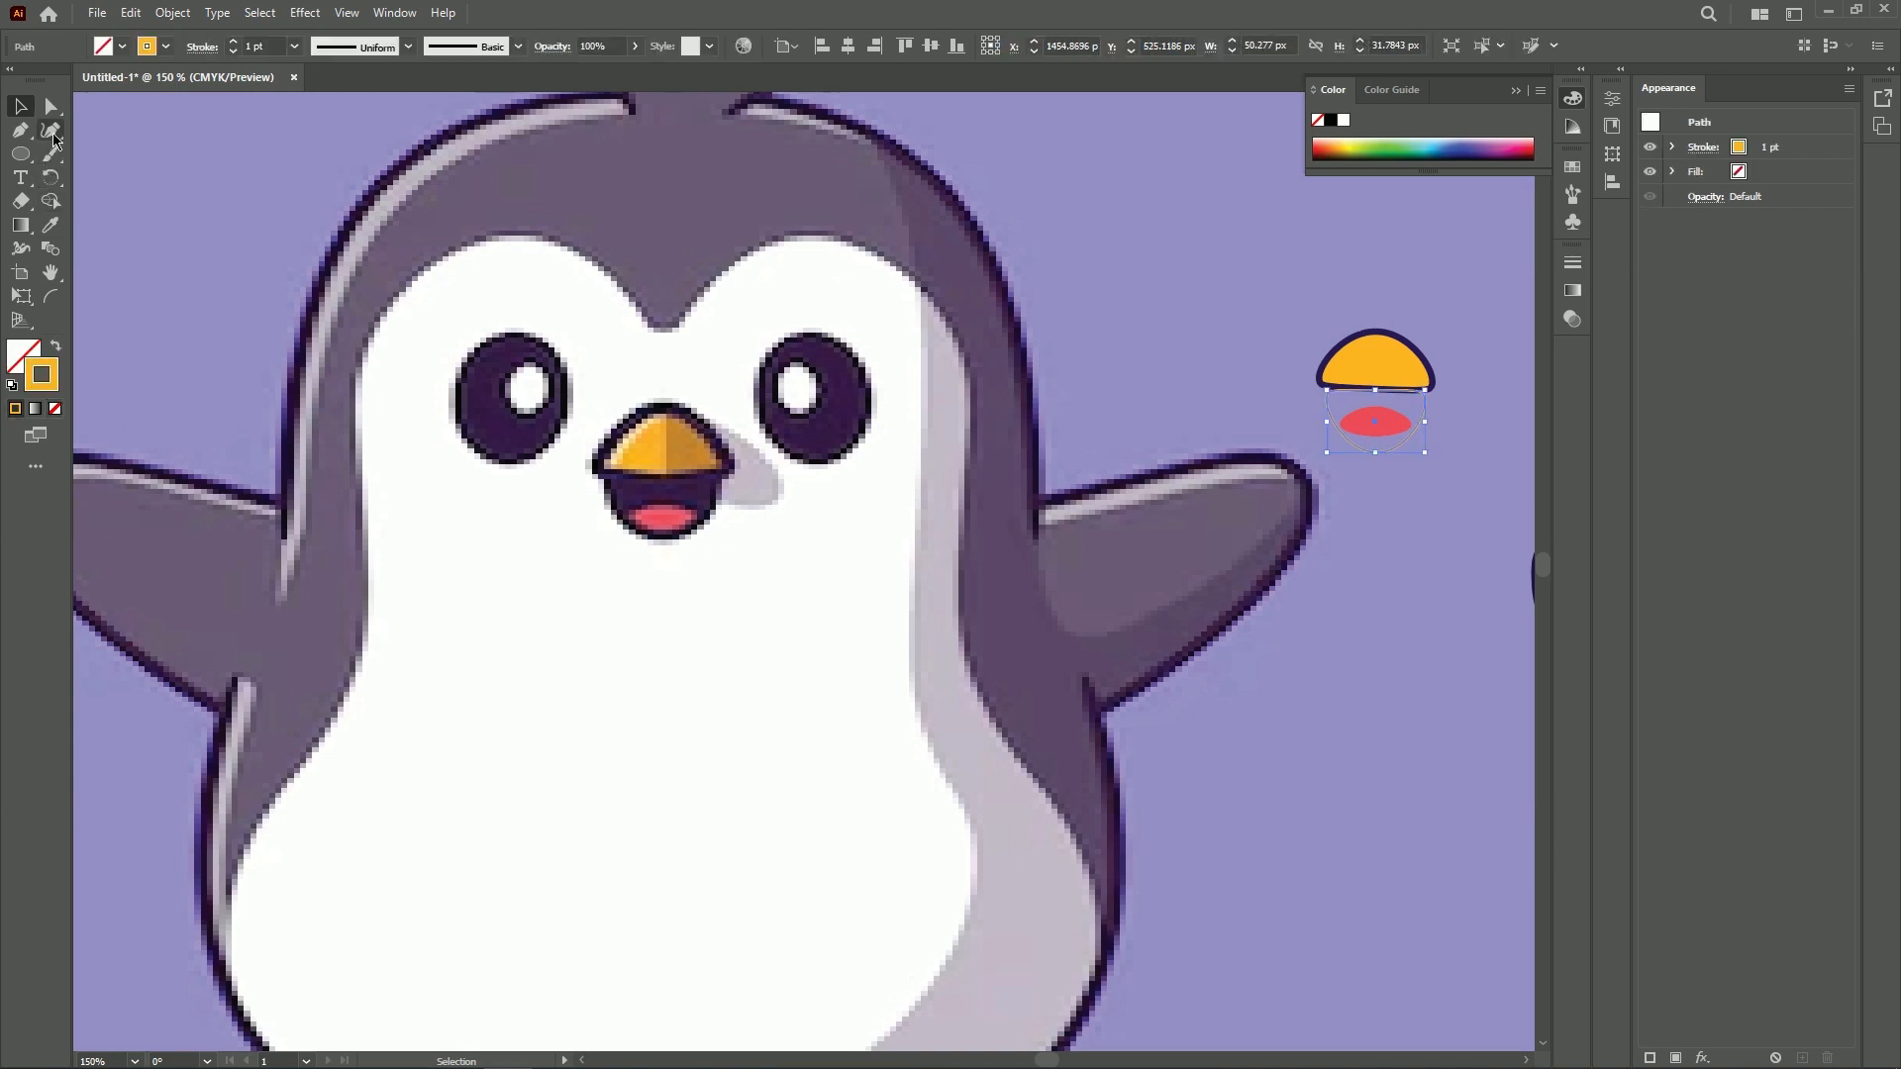
click(55, 214)
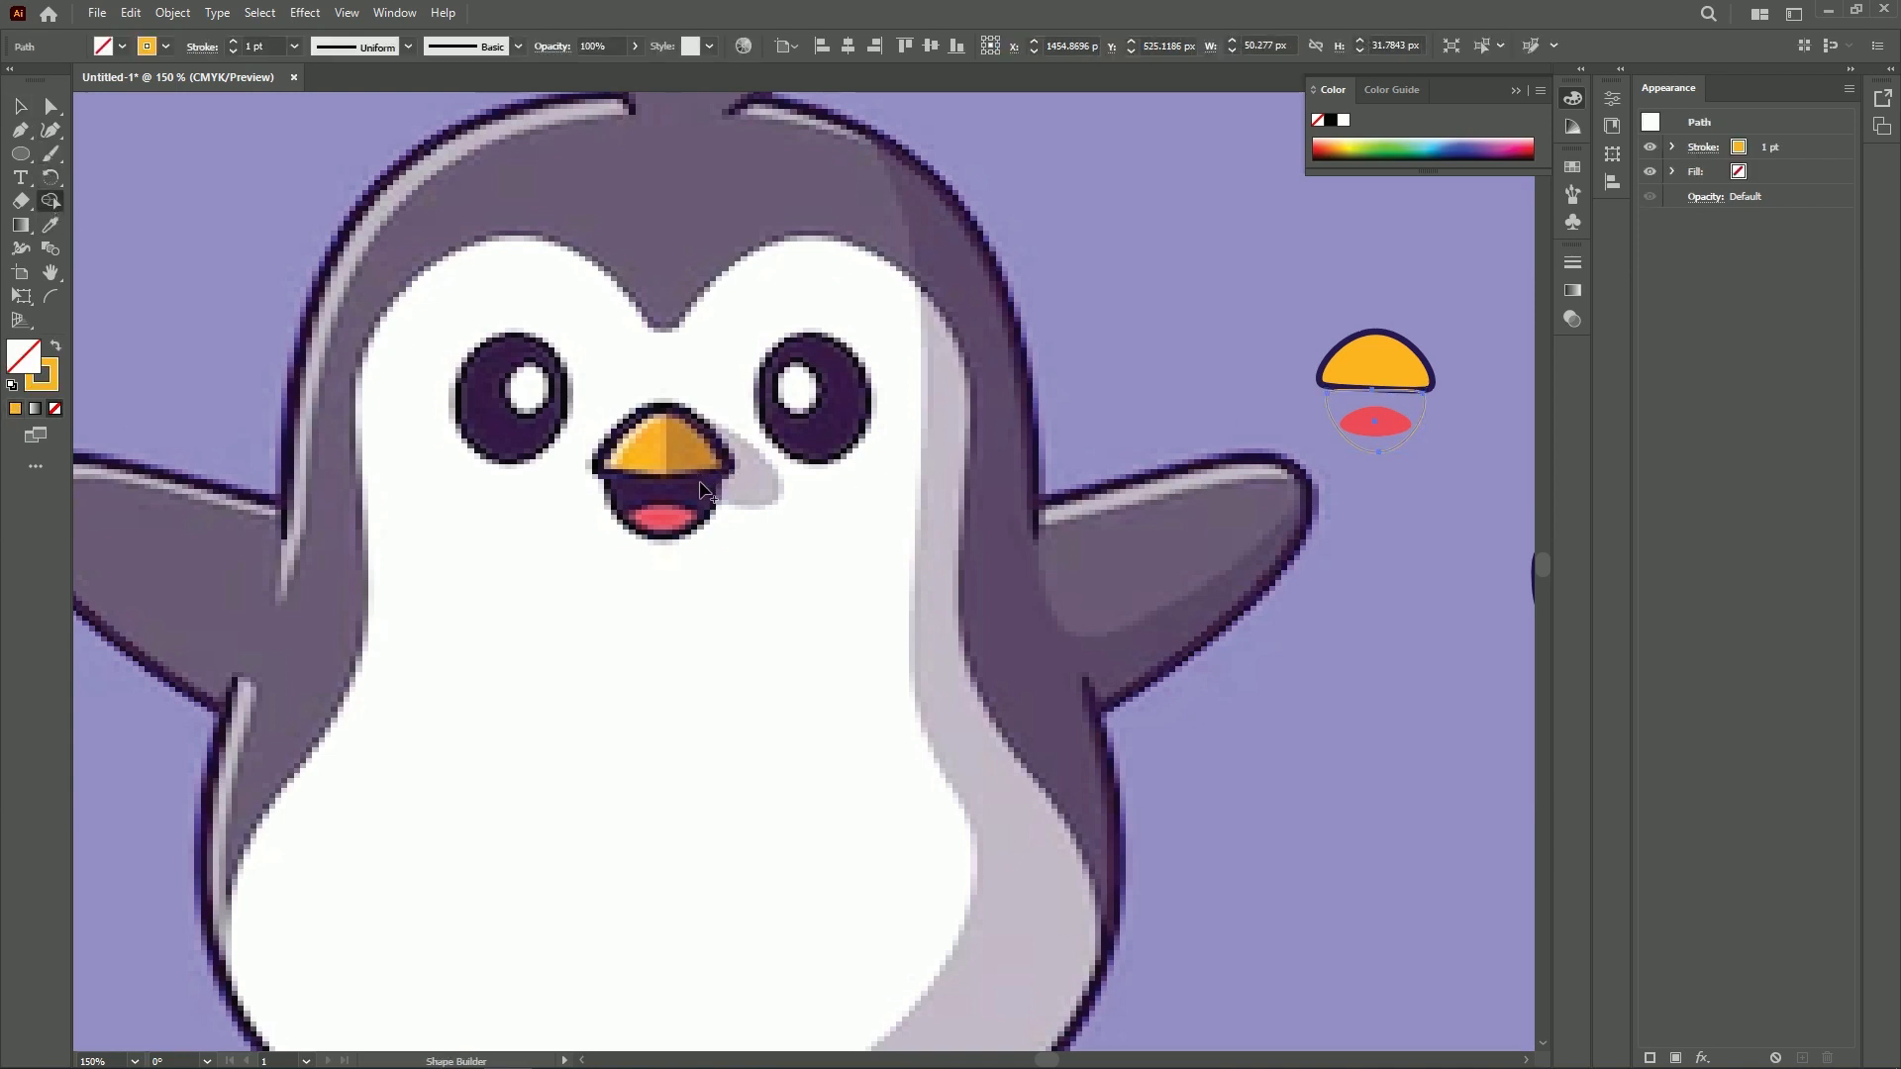
click(50, 224)
click(704, 477)
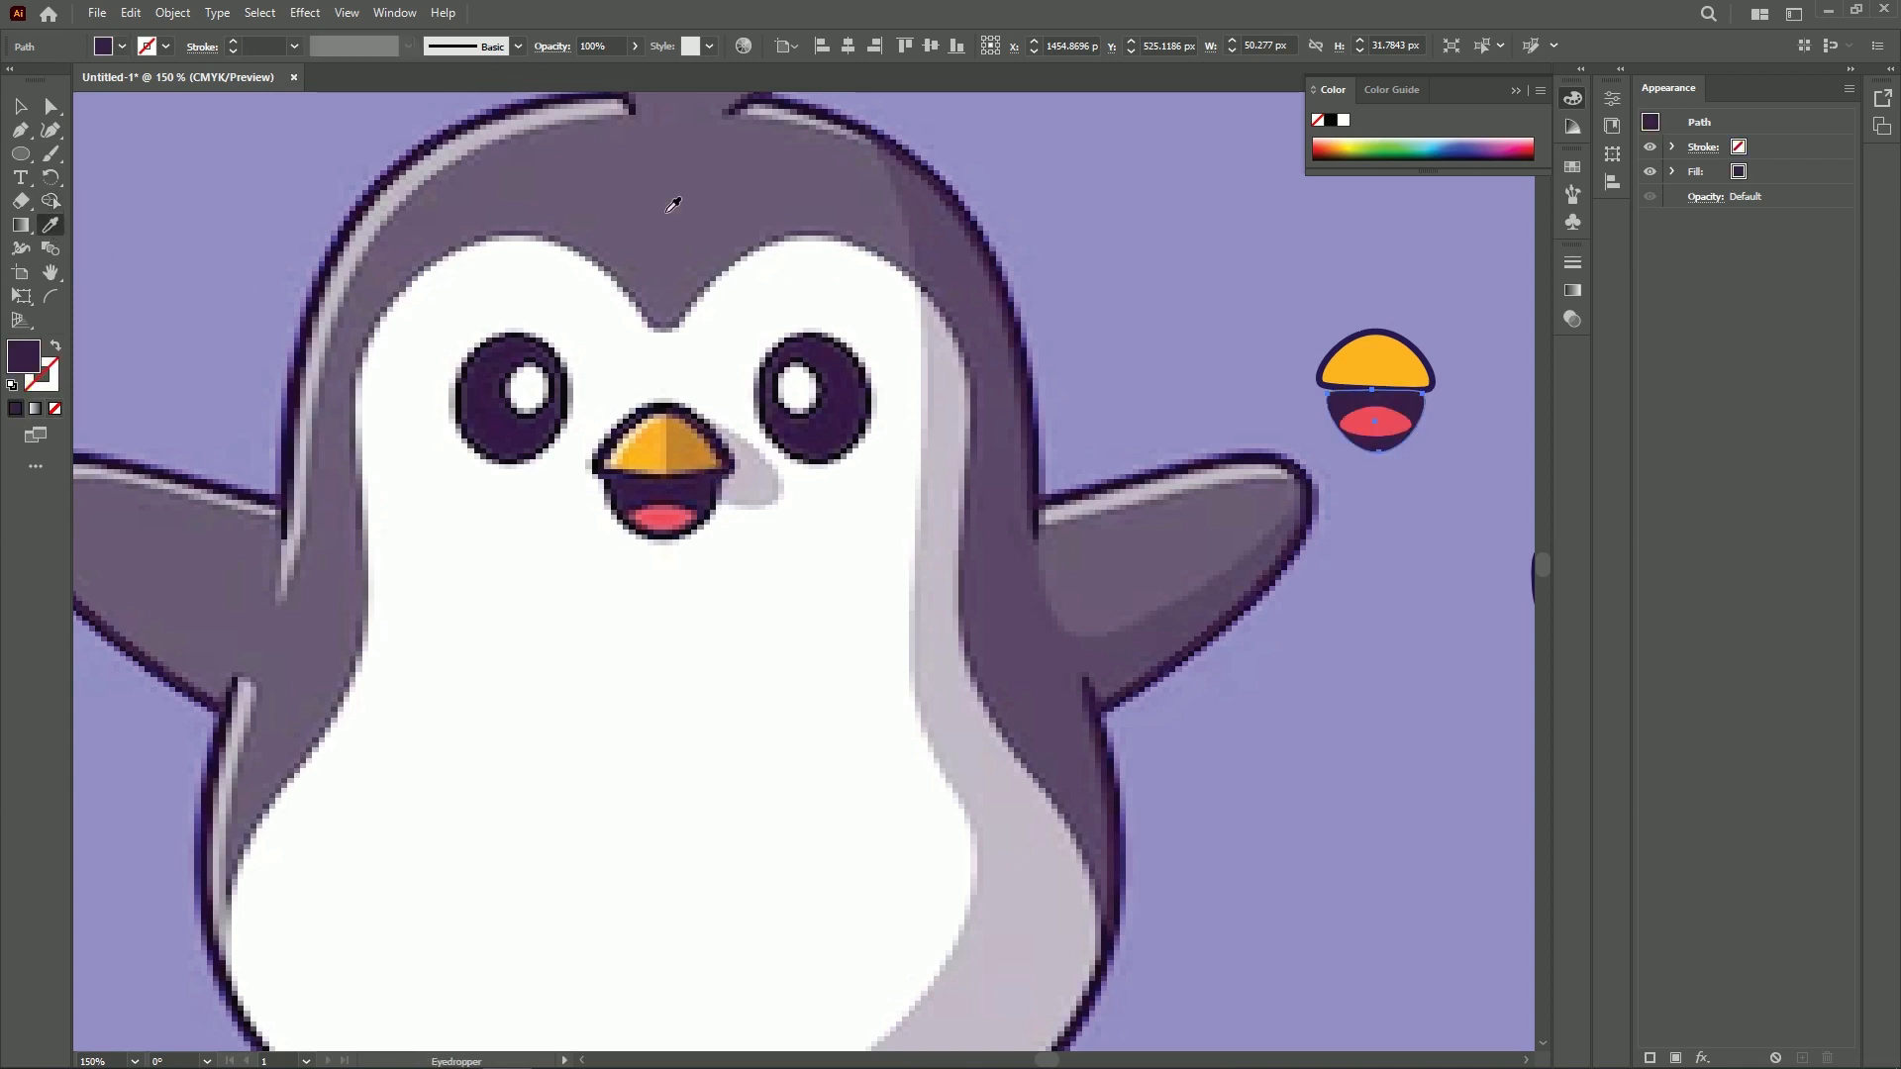
Move the reference image left, clear of the beak parts, and place the beak, mouth and tongue between the vector penguin's eyes
click(20, 106)
key(ctrl+minus)
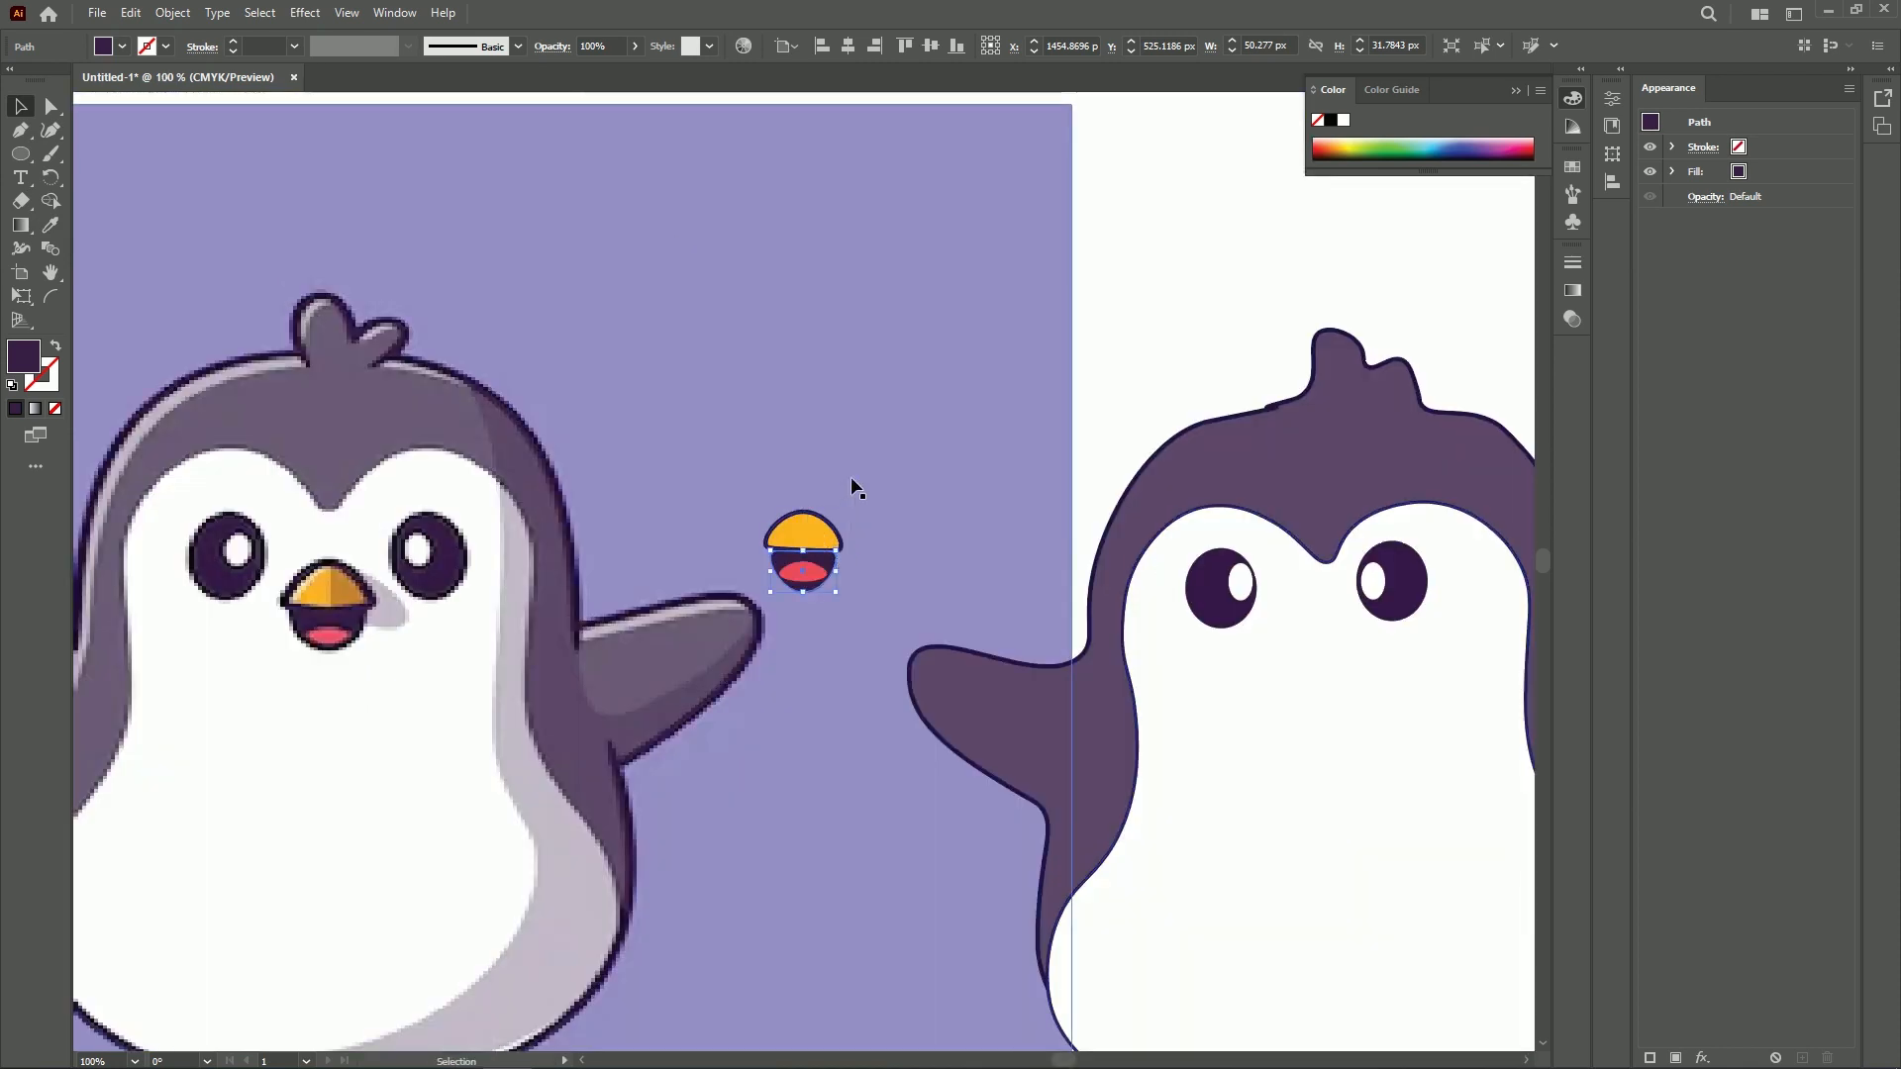
drag(851, 486, 509, 502)
click(815, 592)
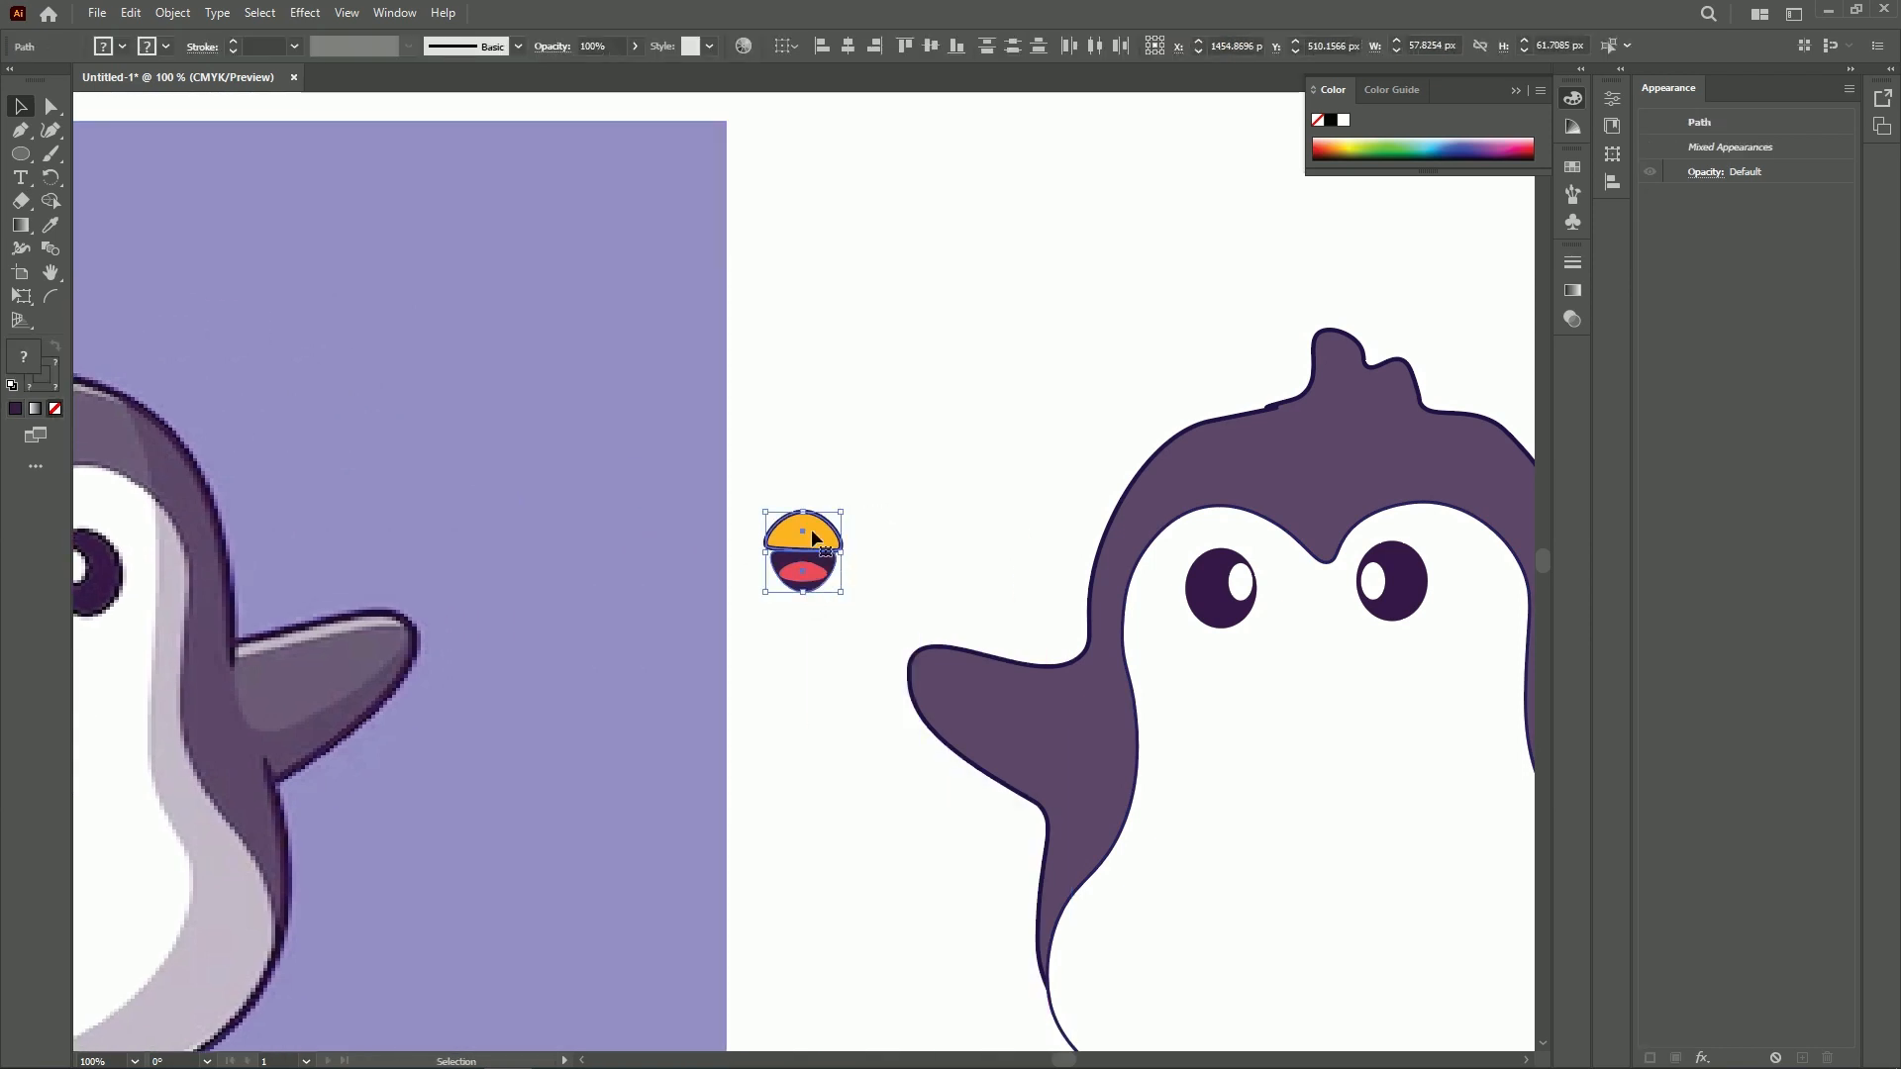
drag(812, 543, 1321, 620)
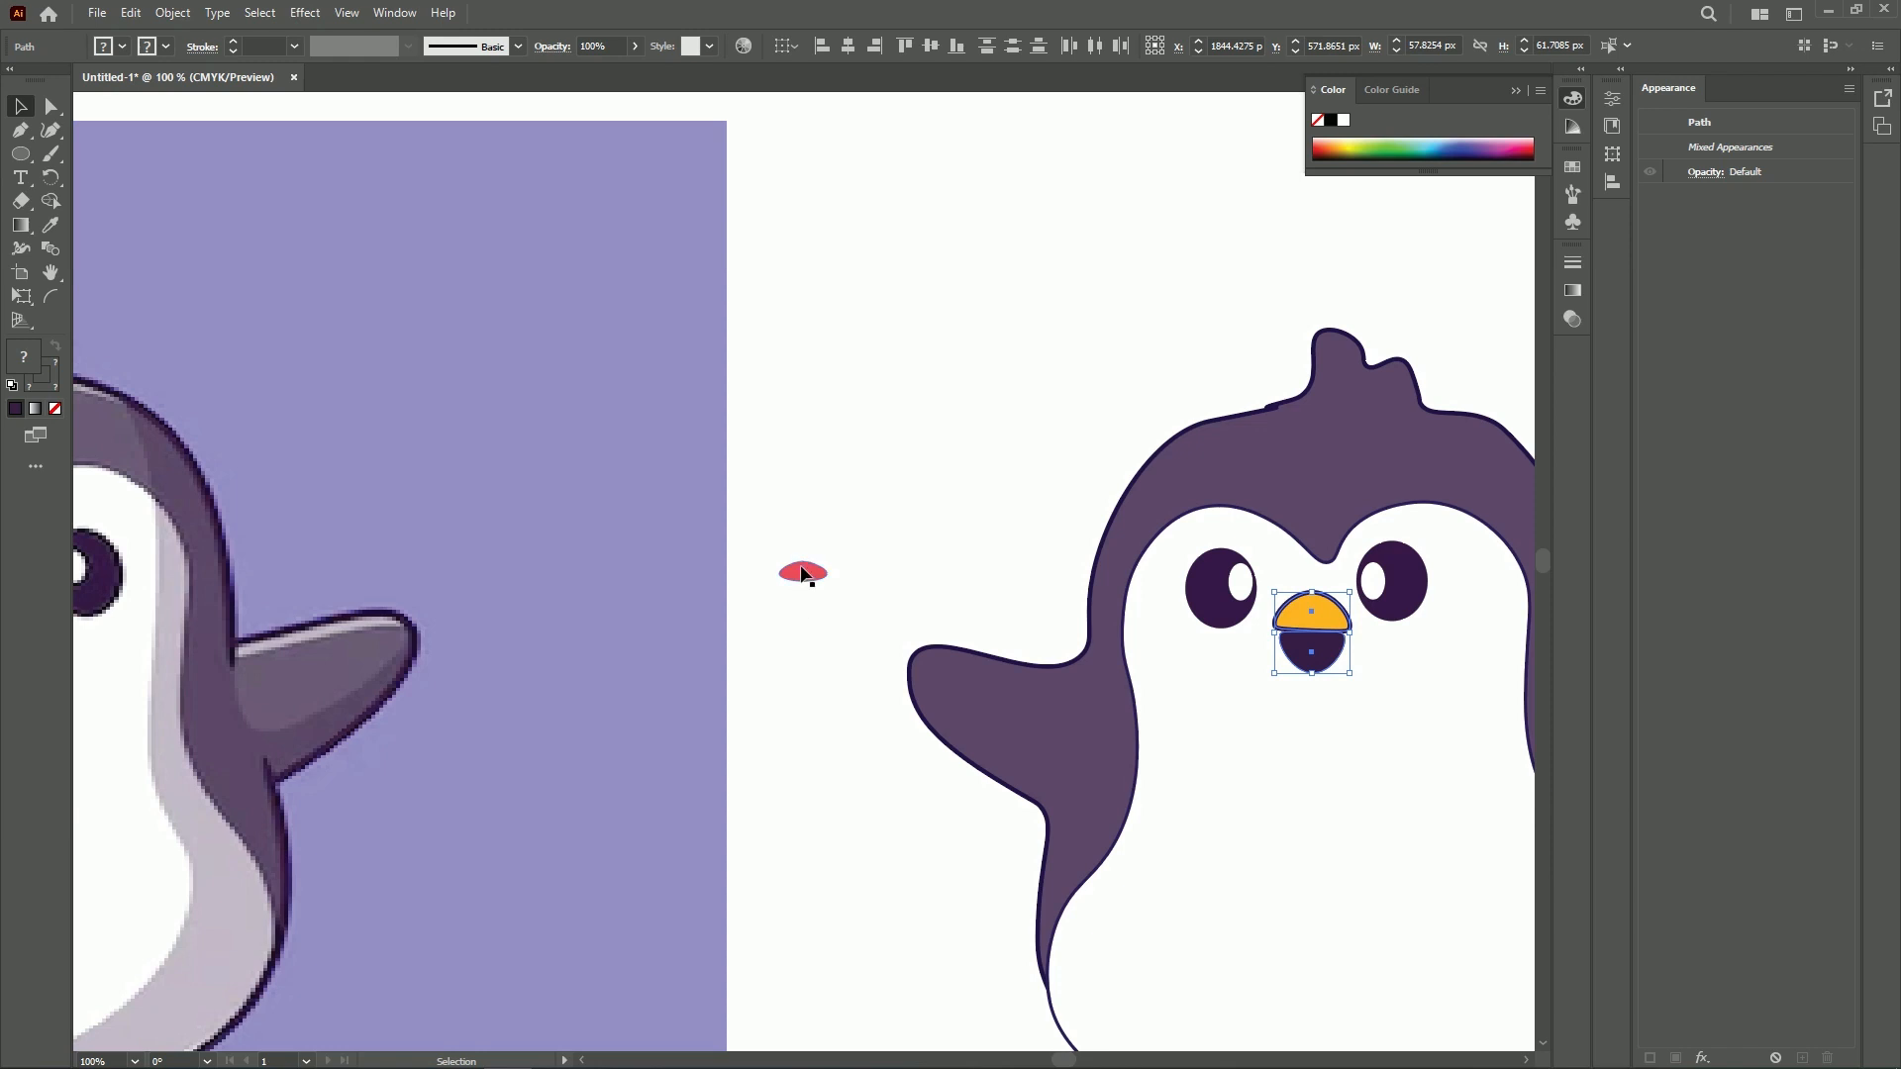
drag(804, 574, 1313, 650)
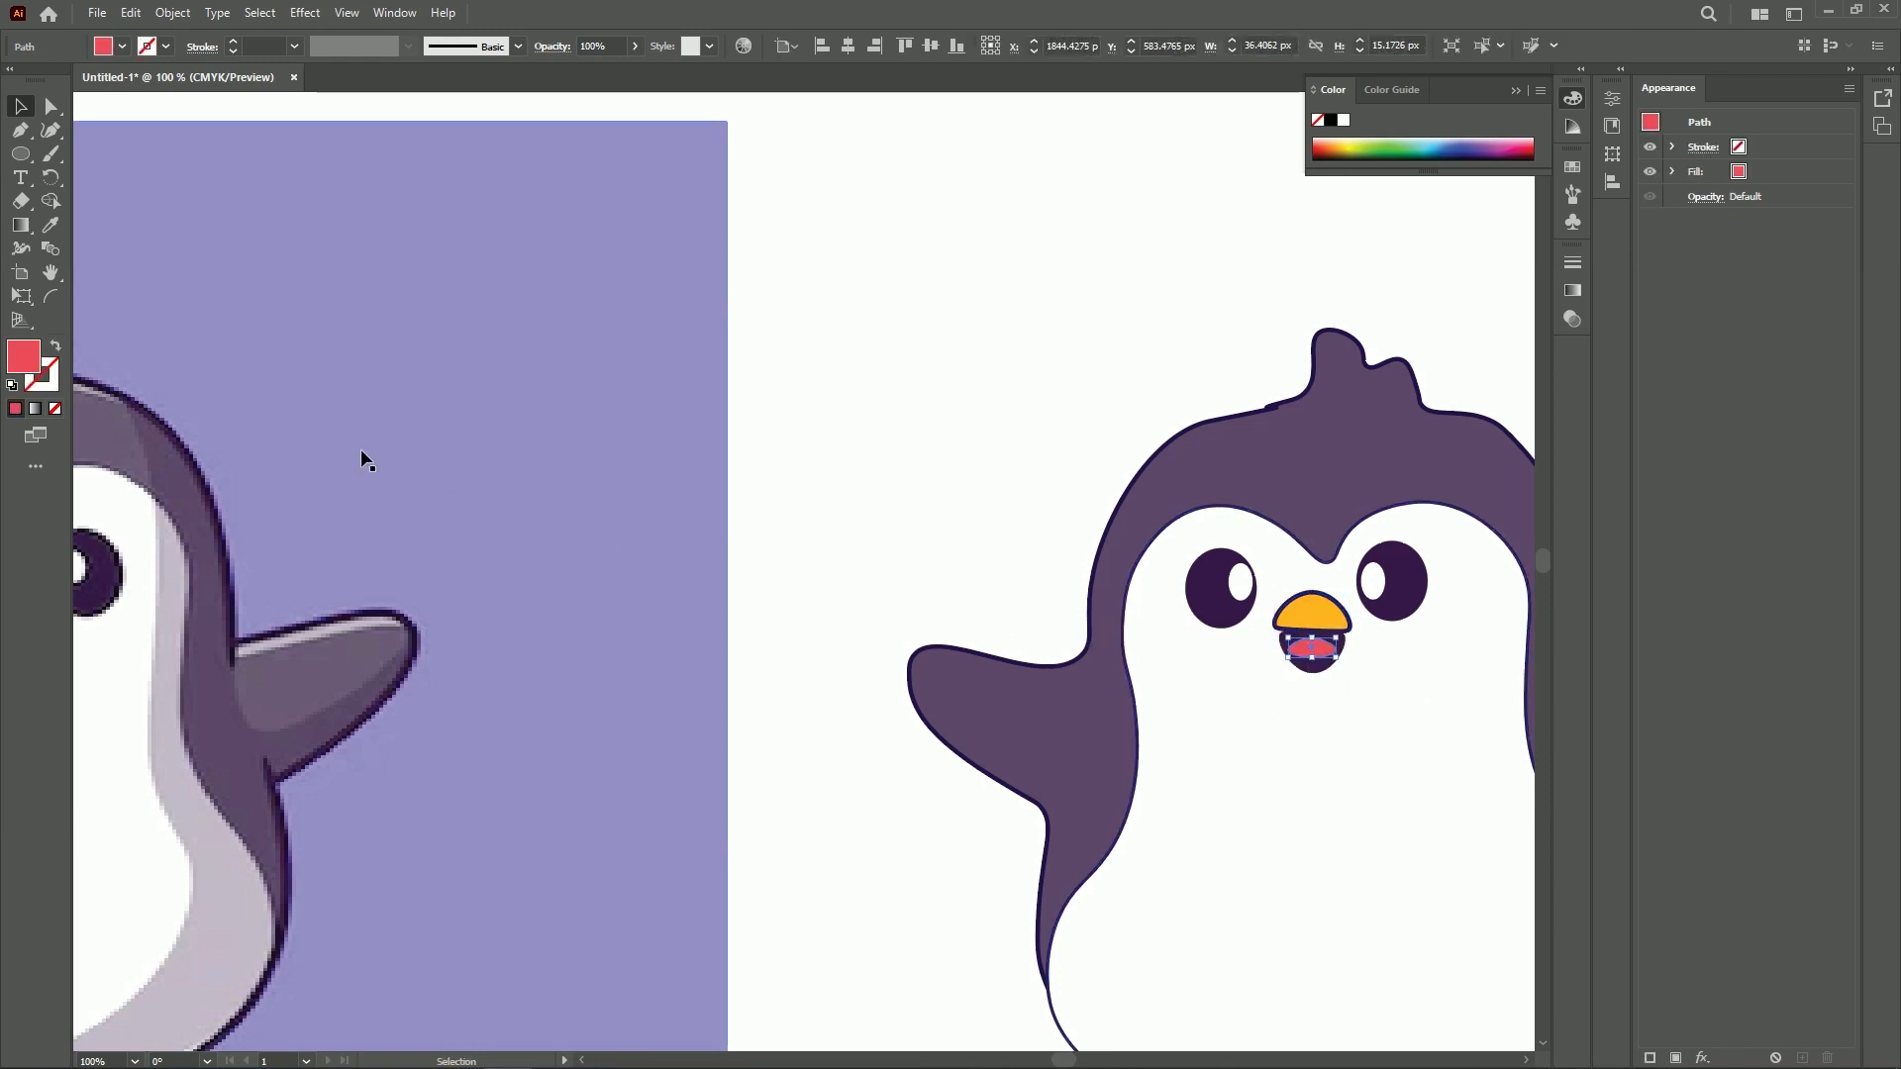
Move the reference image right until it lies partly behind the vector penguin, and nudge the yellow beak slightly right and up
drag(596, 443, 1235, 368)
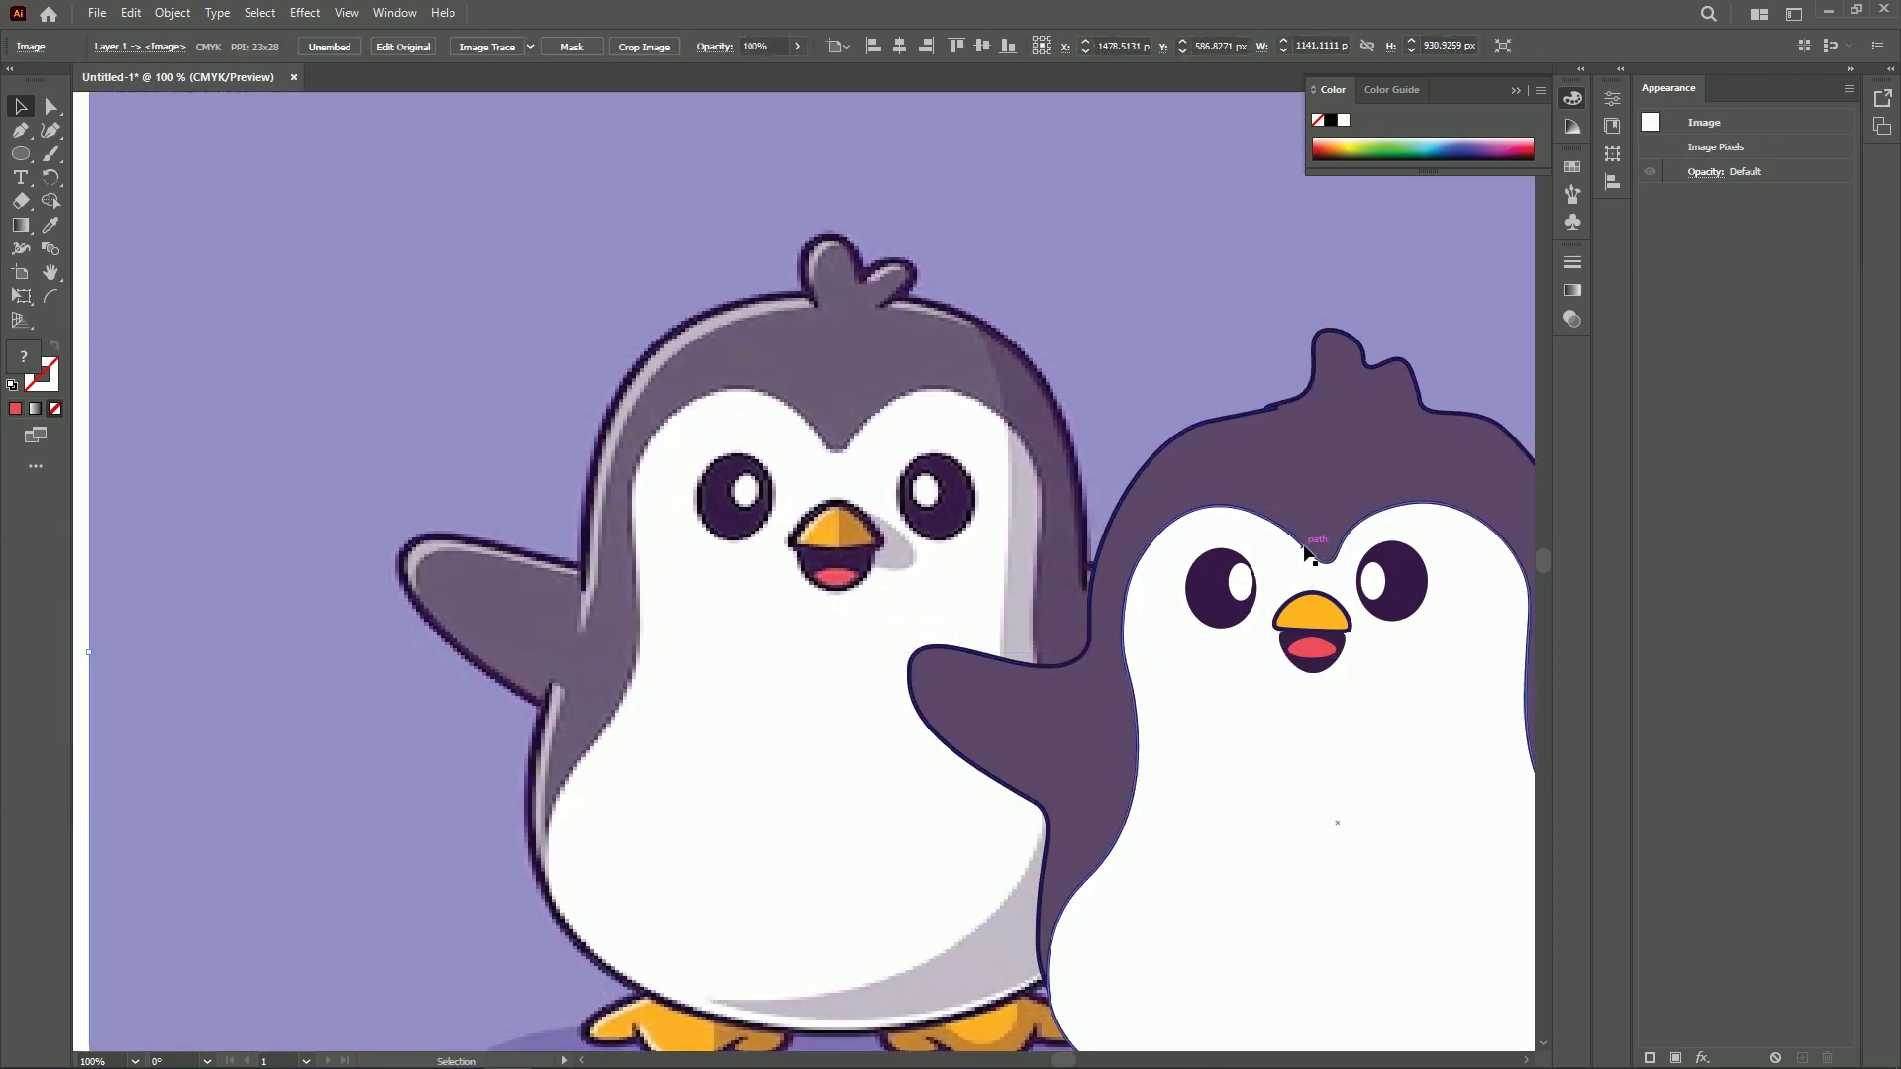
drag(1316, 618, 1326, 614)
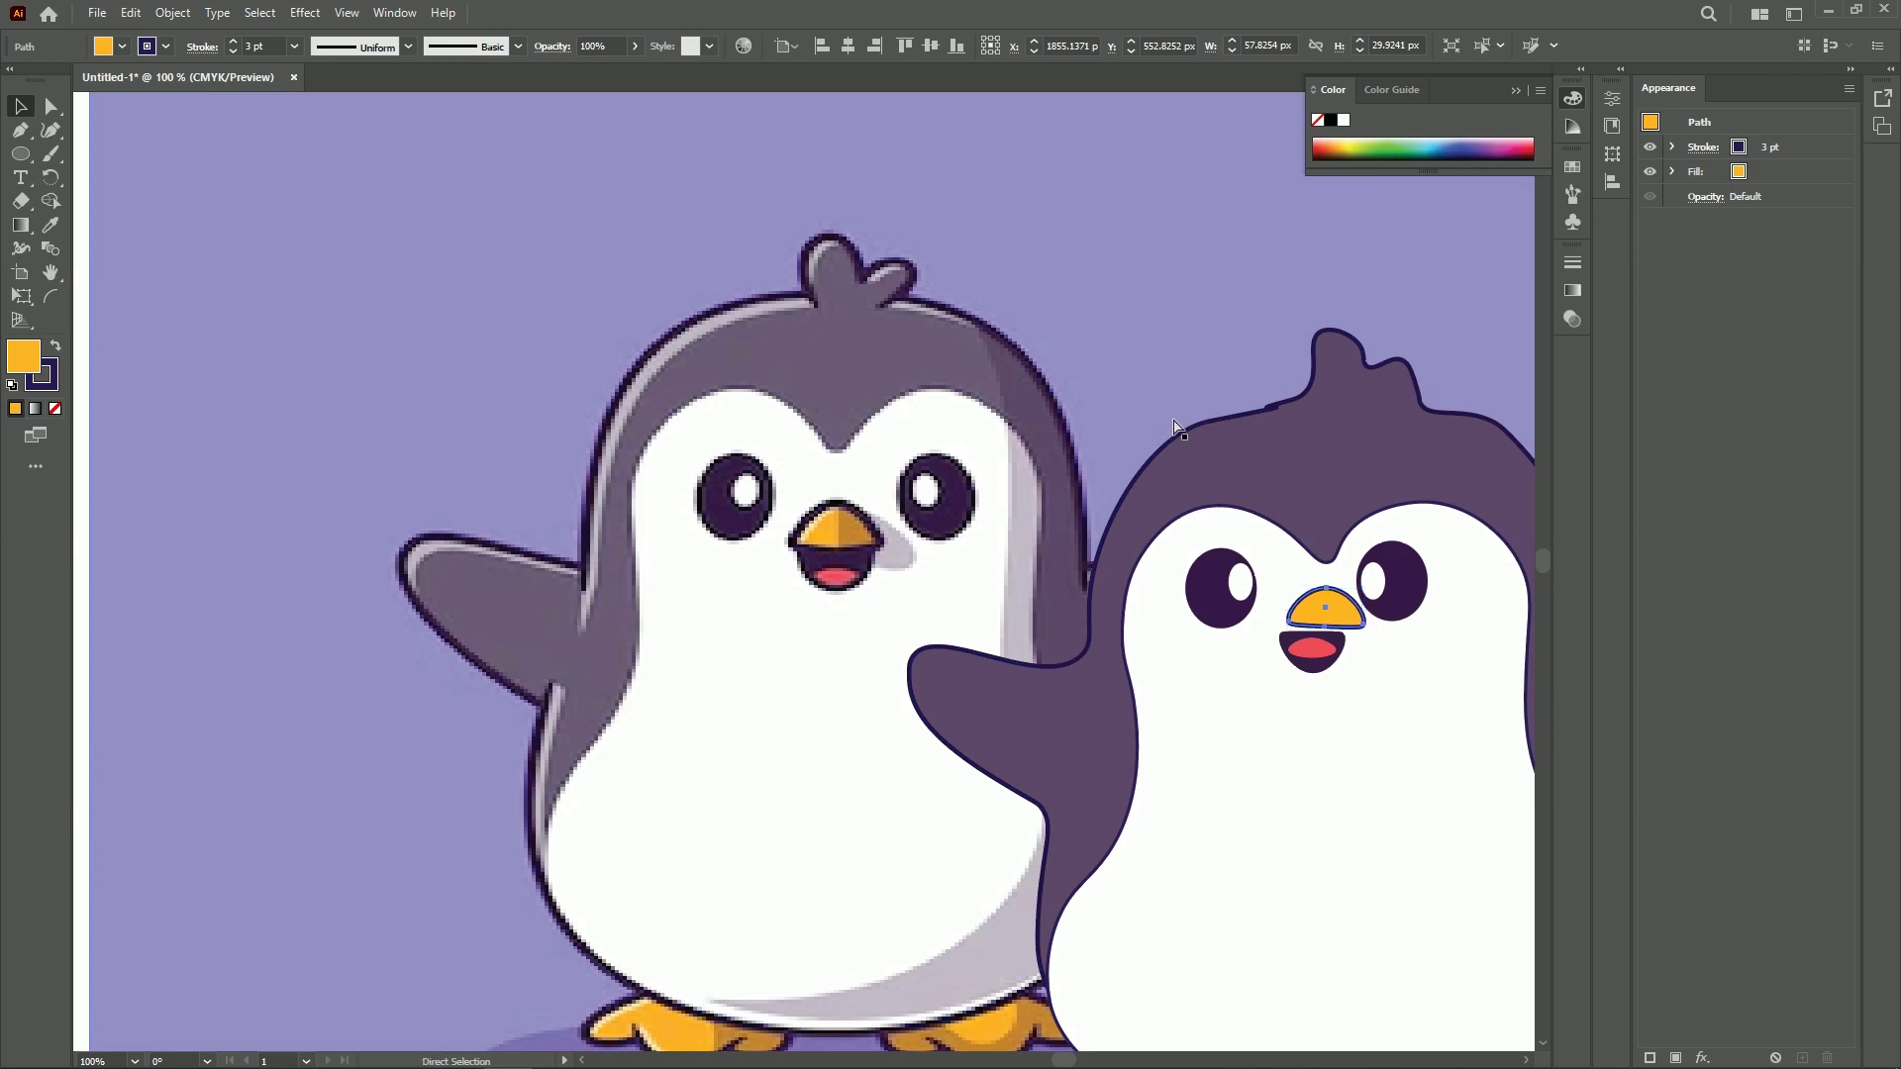
key(ctrl+minus)
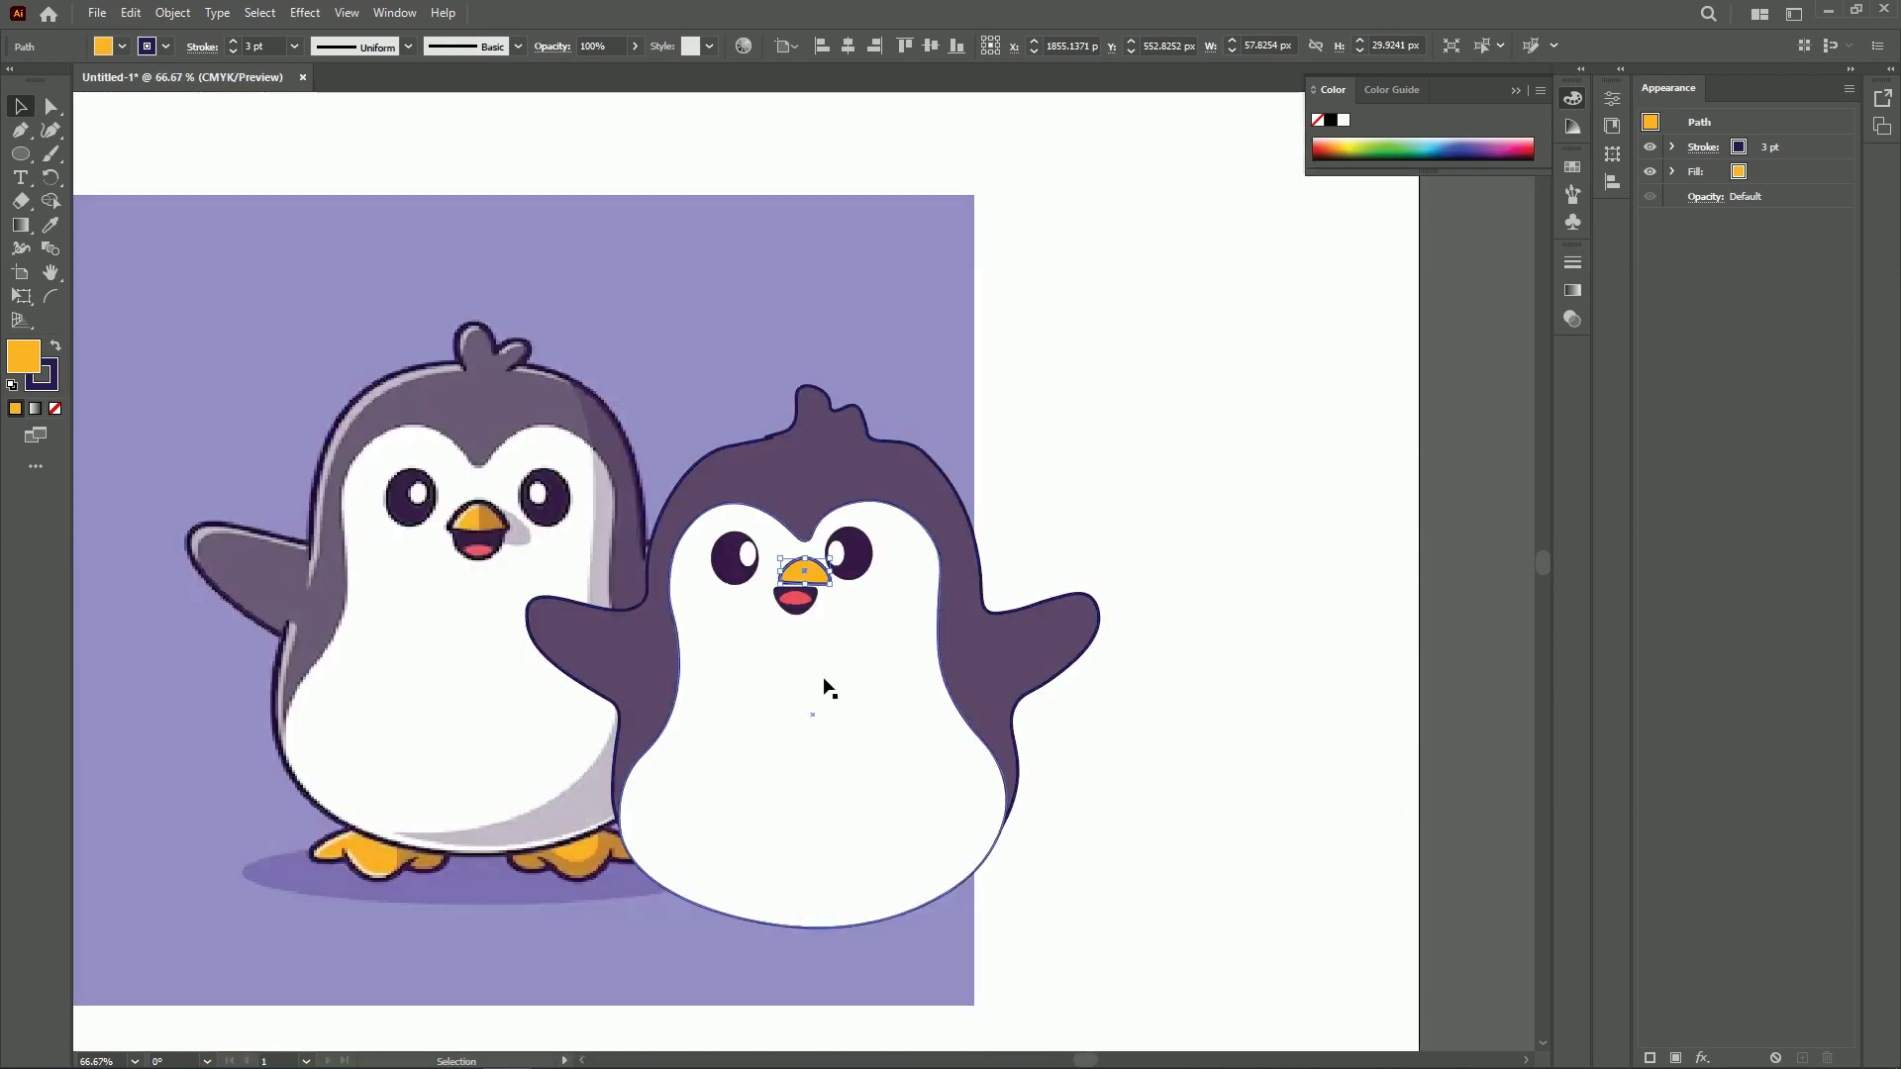
Position the yellow beak on the vector penguin so that it sits centred directly on top of the mouth
mouse_move(810, 577)
mouse_down()
mouse_move(792, 619)
mouse_move(792, 599)
mouse_up()
click(1135, 434)
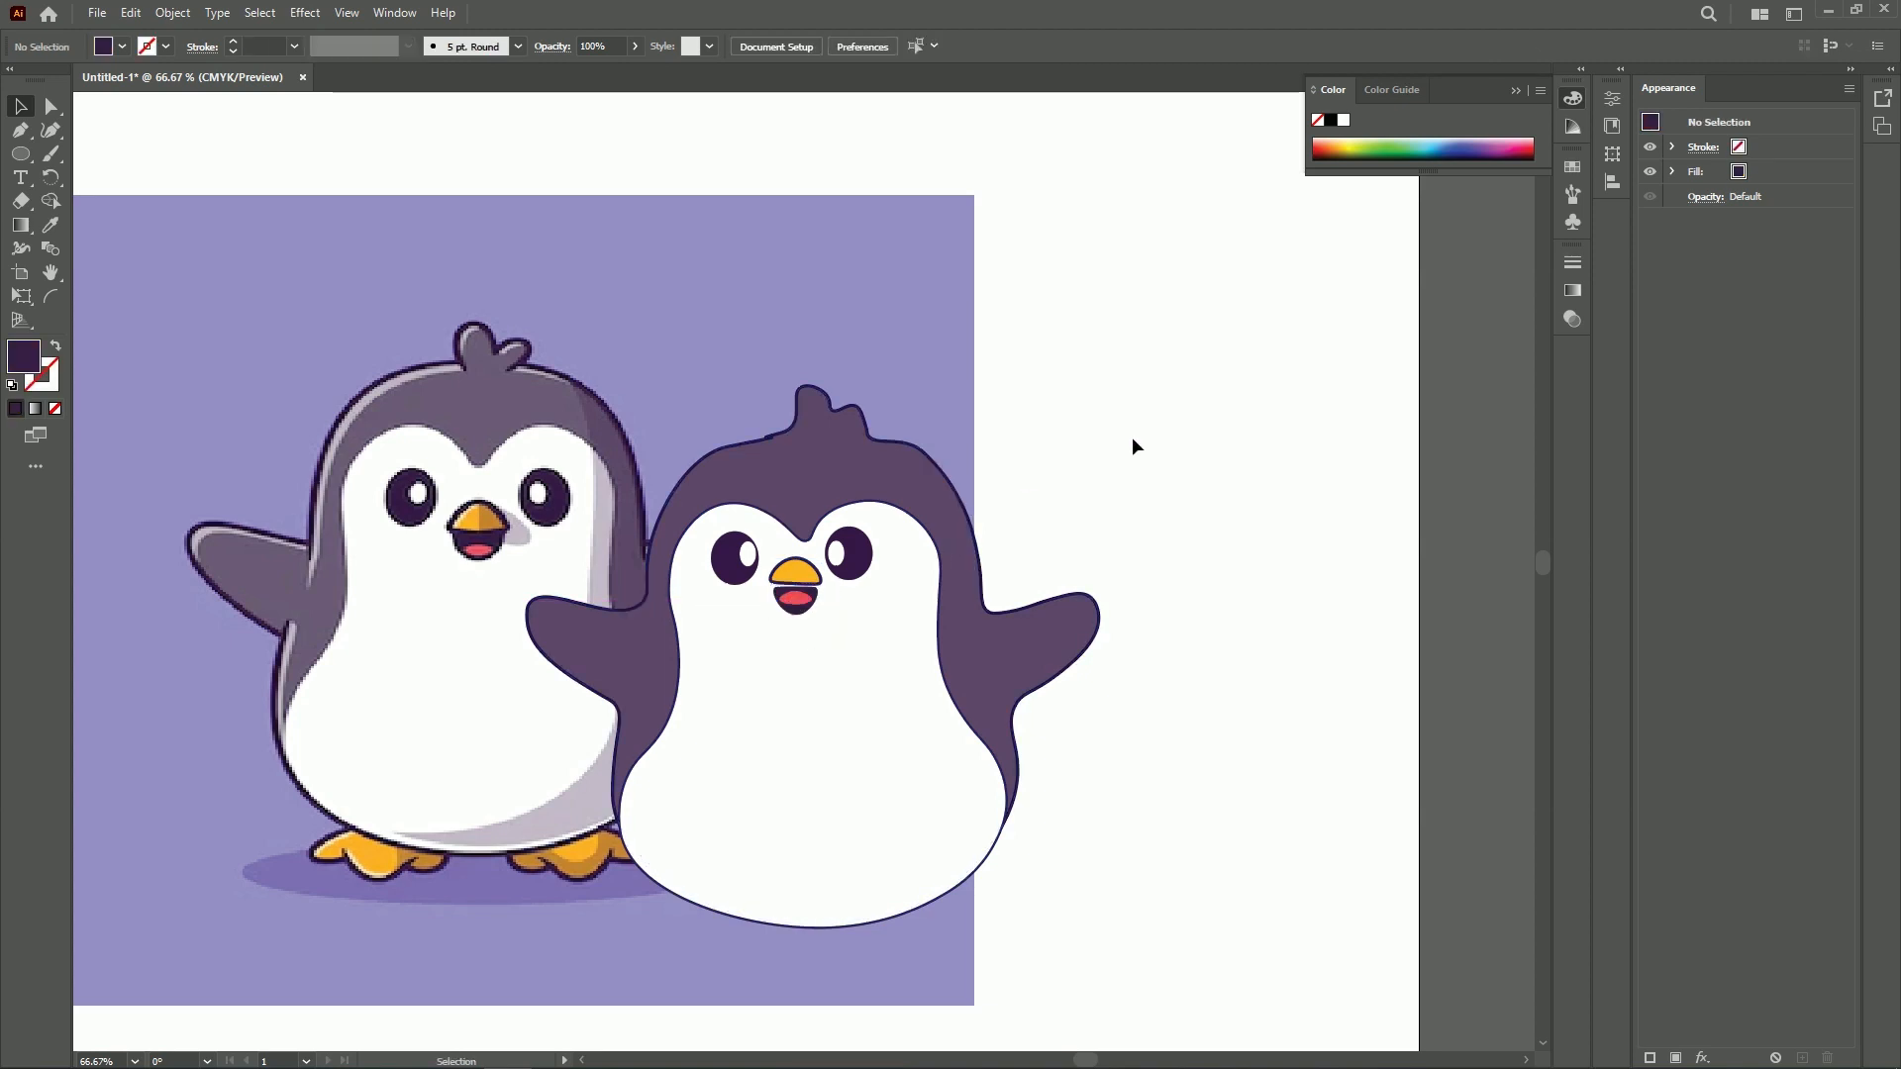
mouse_move(804, 606)
mouse_down()
mouse_move(737, 627)
mouse_move(771, 577)
mouse_move(810, 594)
mouse_up()
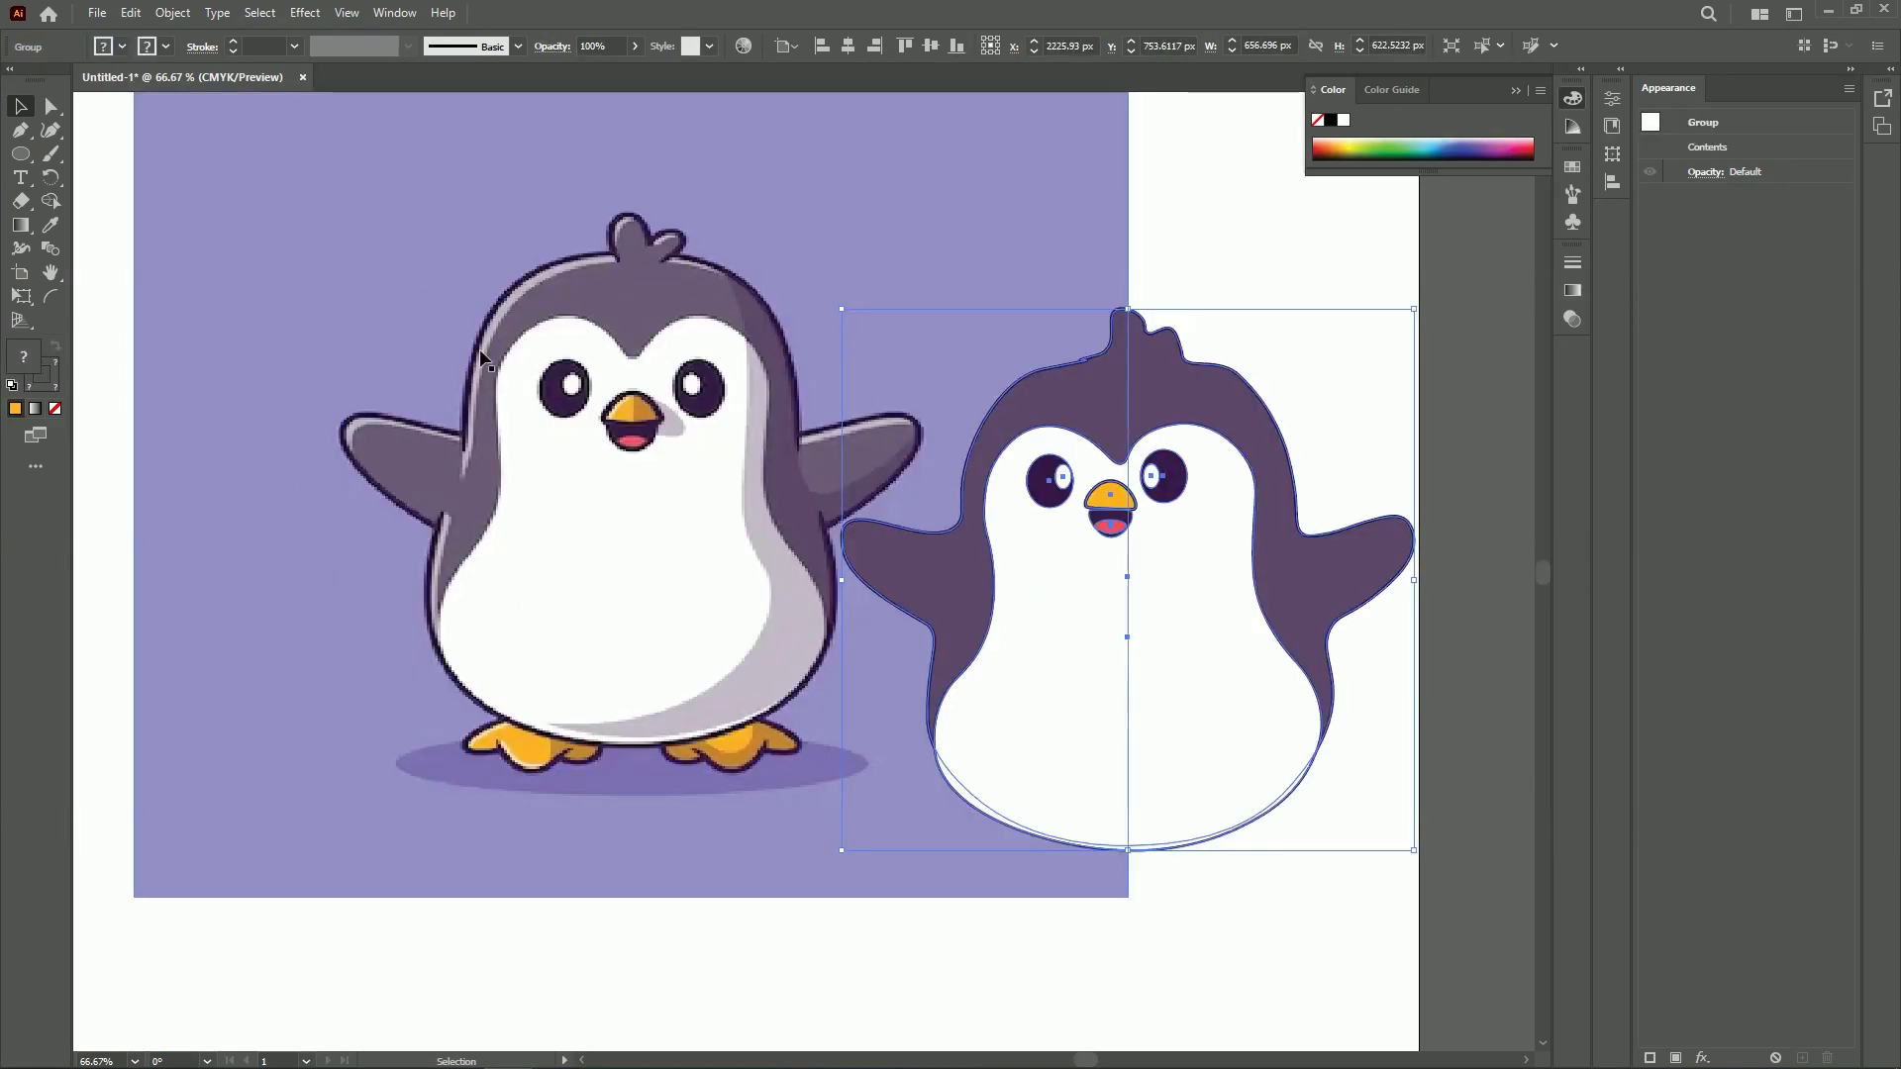
Shrink the reference image to about 686 by 560 px and place the grouped vector penguin beside it, to its right
scroll(792, 495, down, 1)
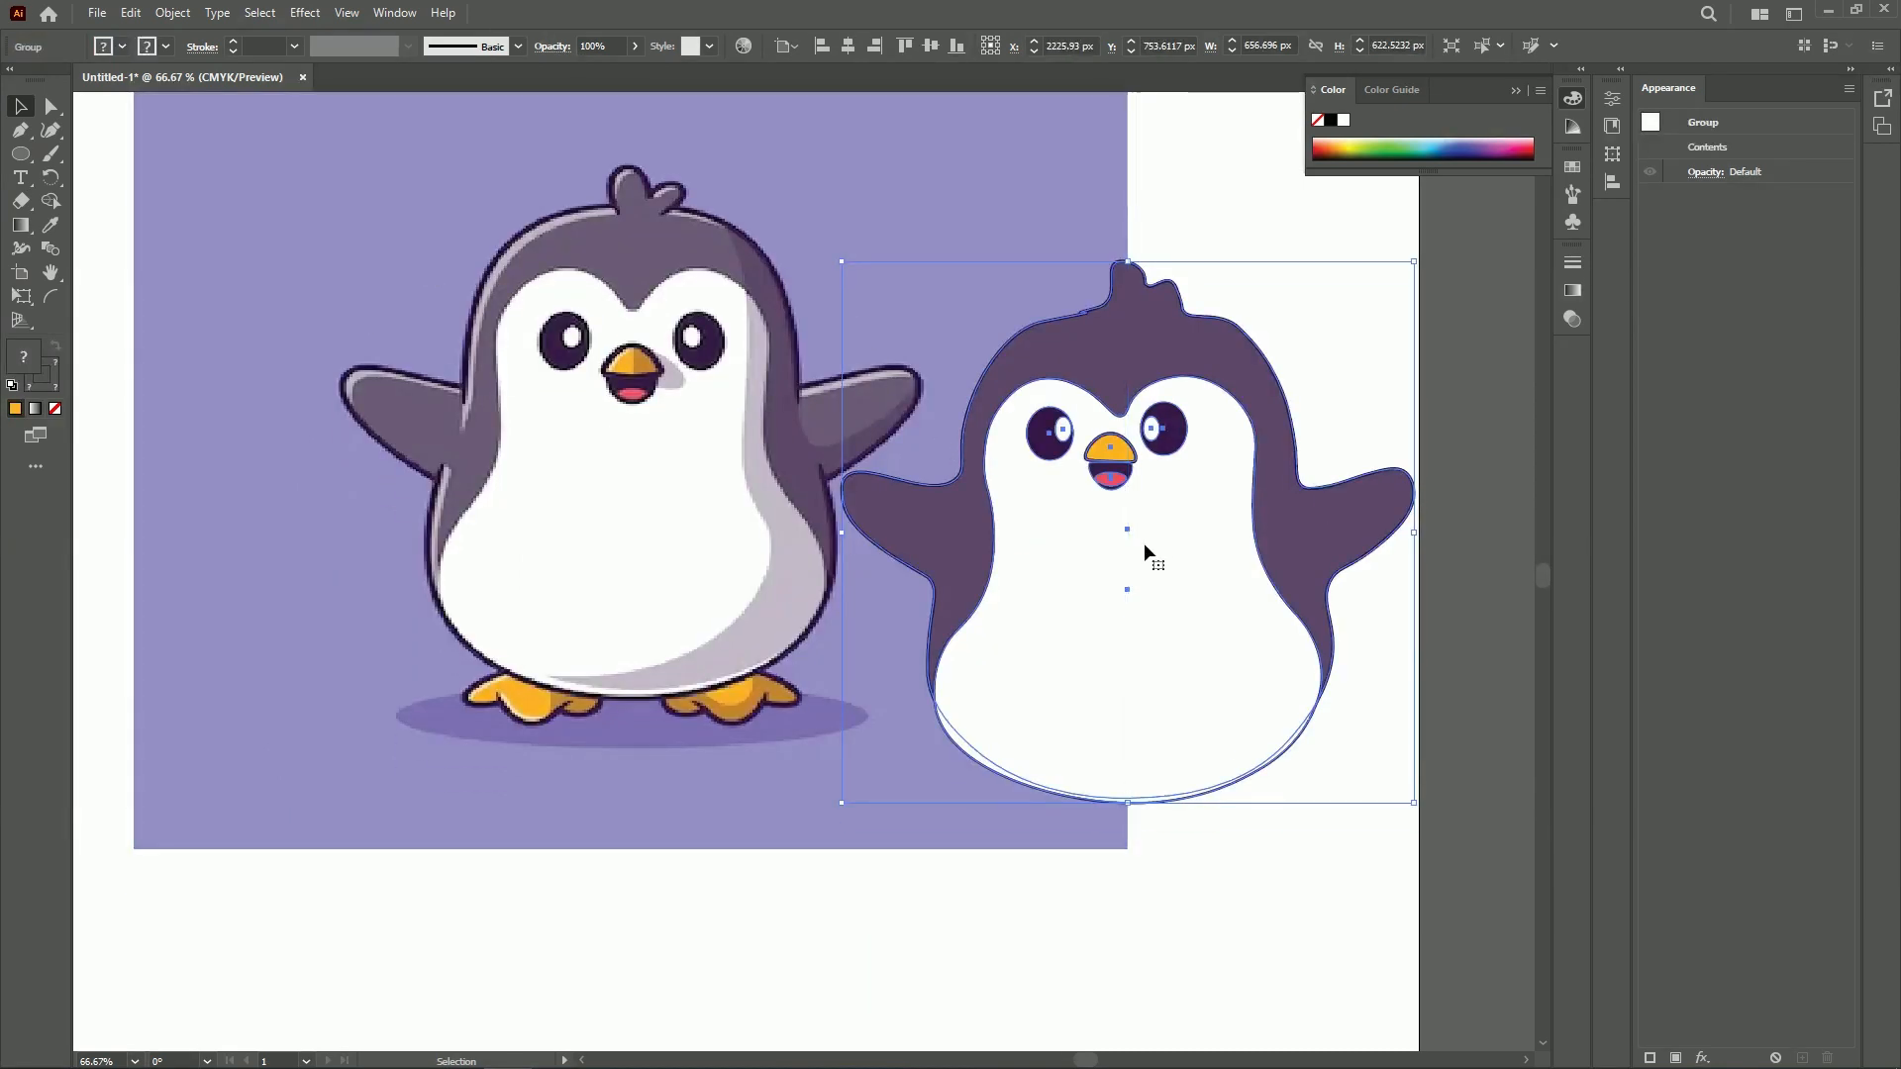
drag(1148, 537, 1174, 466)
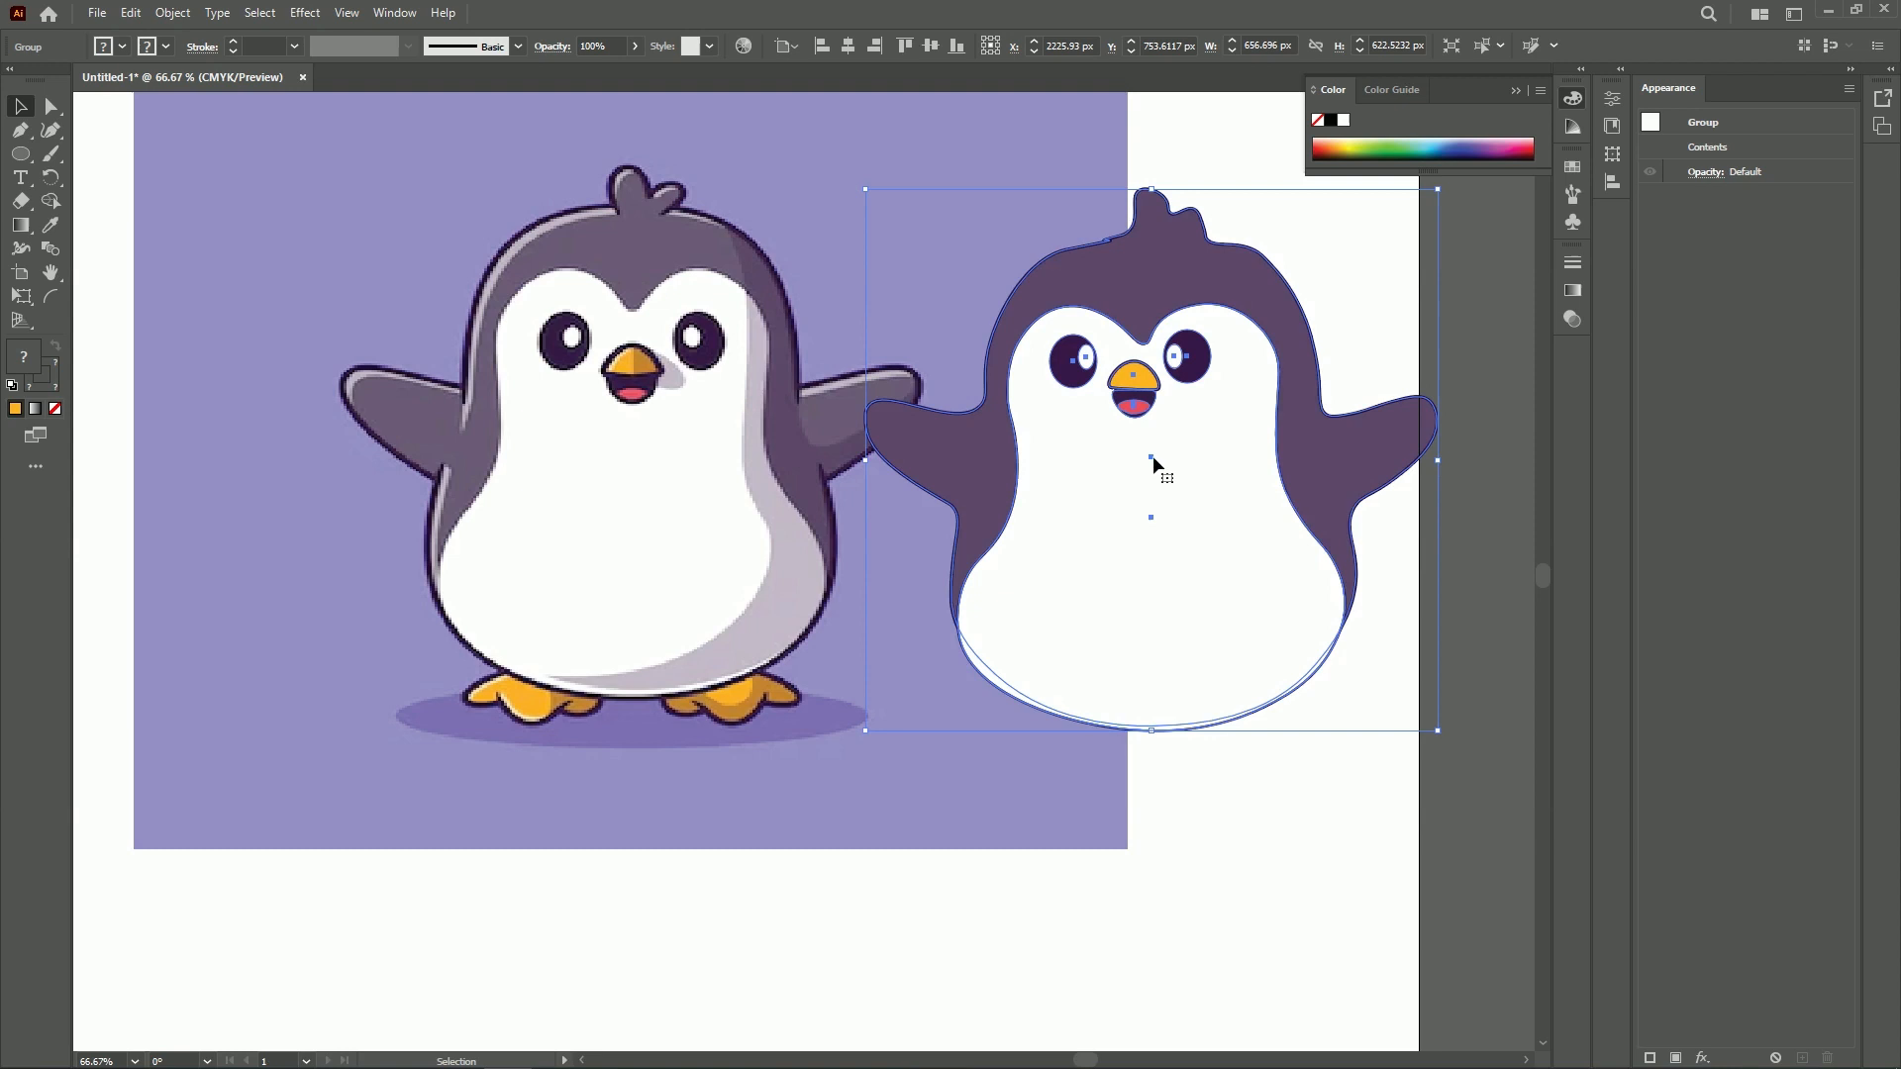
click(198, 184)
drag(912, 366, 749, 248)
drag(1049, 106, 683, 432)
drag(422, 515, 556, 285)
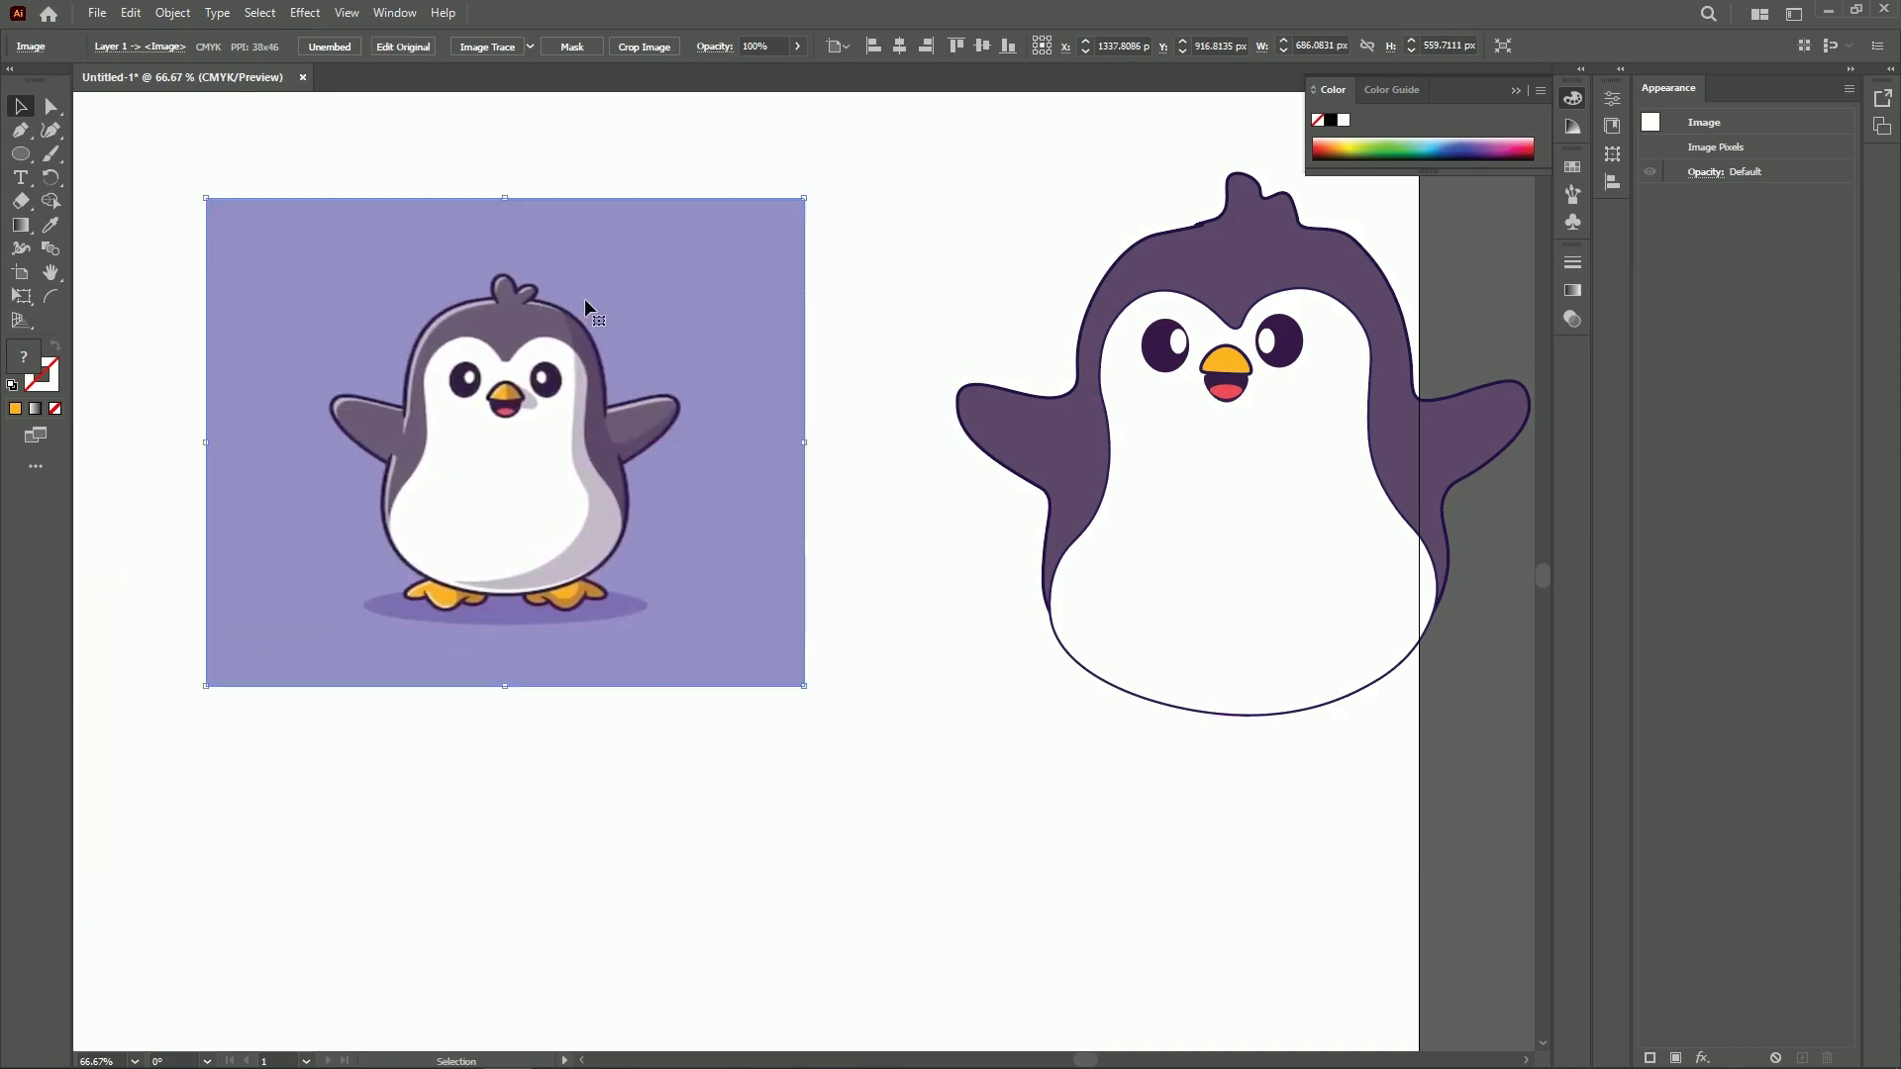
drag(1250, 481, 1110, 471)
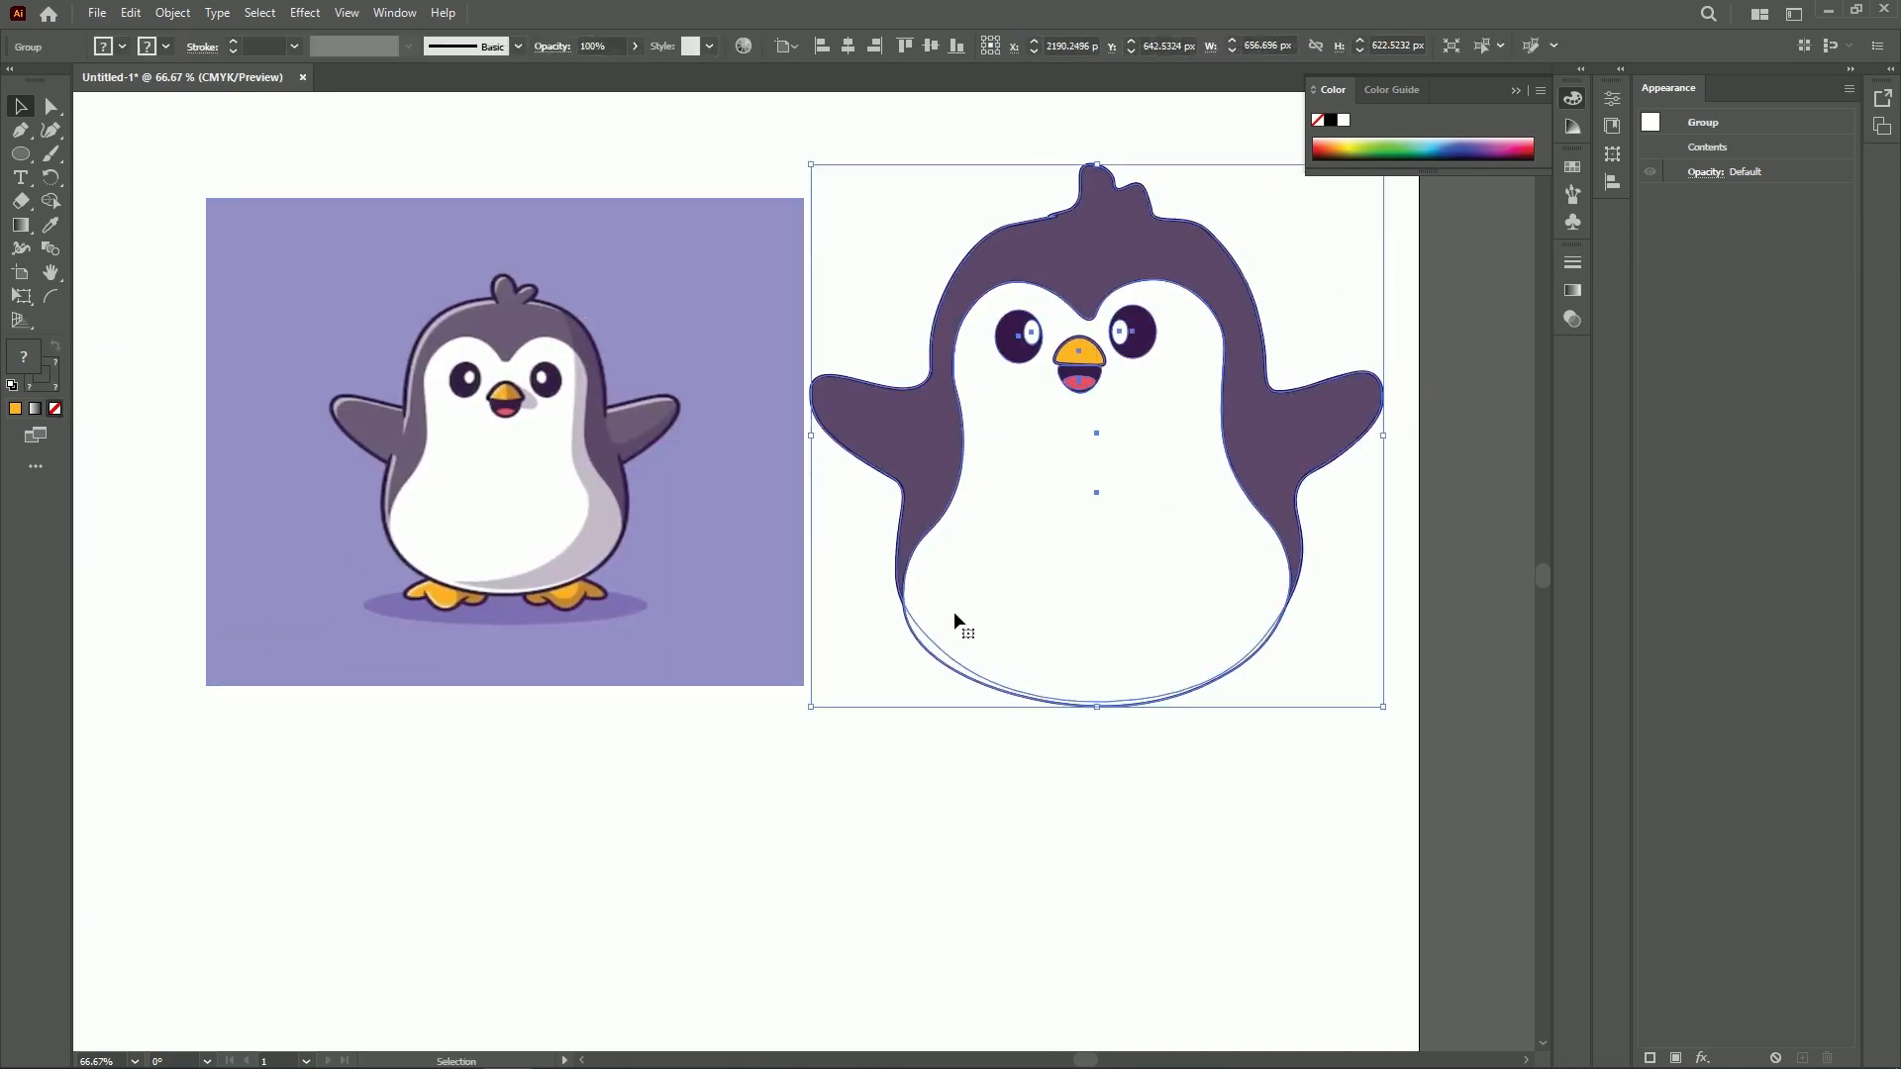
Move the vector penguin onto the reference image and extend the artboard's right edge to a width of about 3387 px
scroll(1090, 1059, right, 3)
drag(915, 545, 420, 568)
click(21, 155)
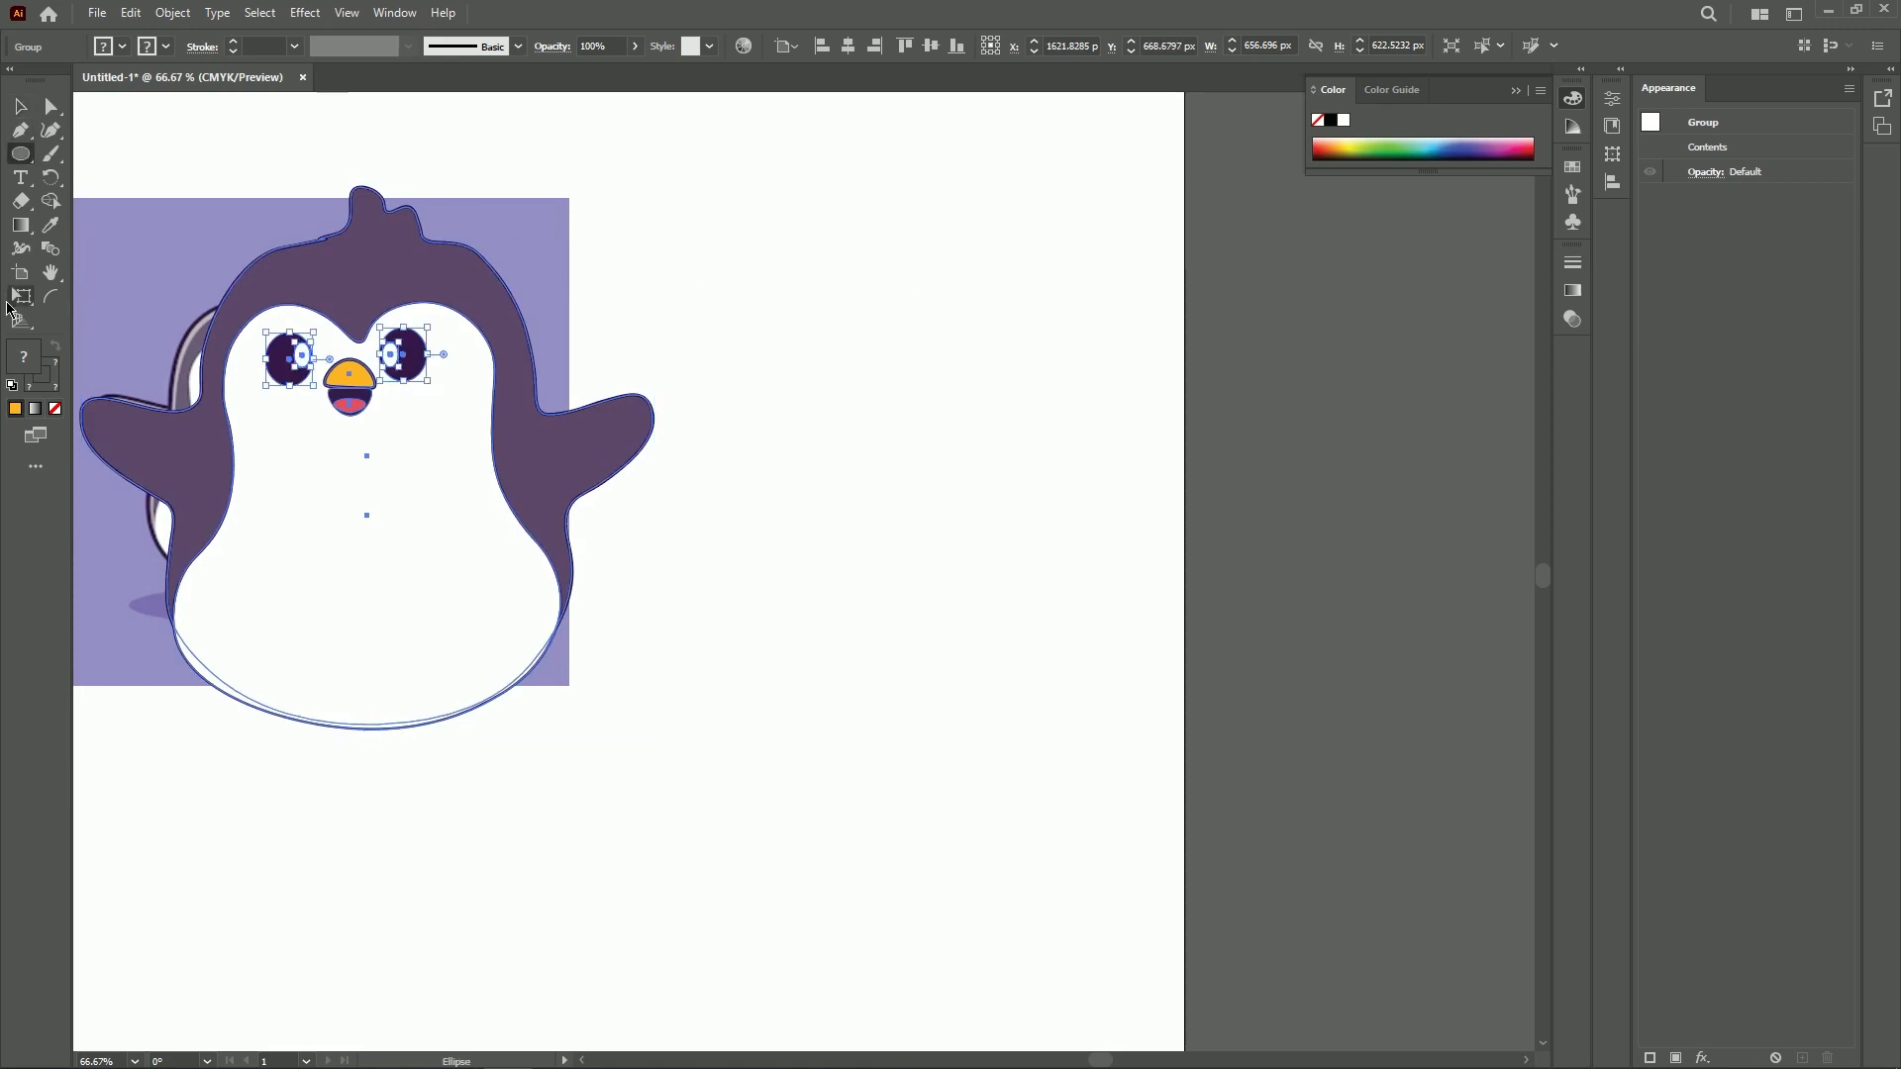
key(shift+o)
drag(1179, 501, 1527, 523)
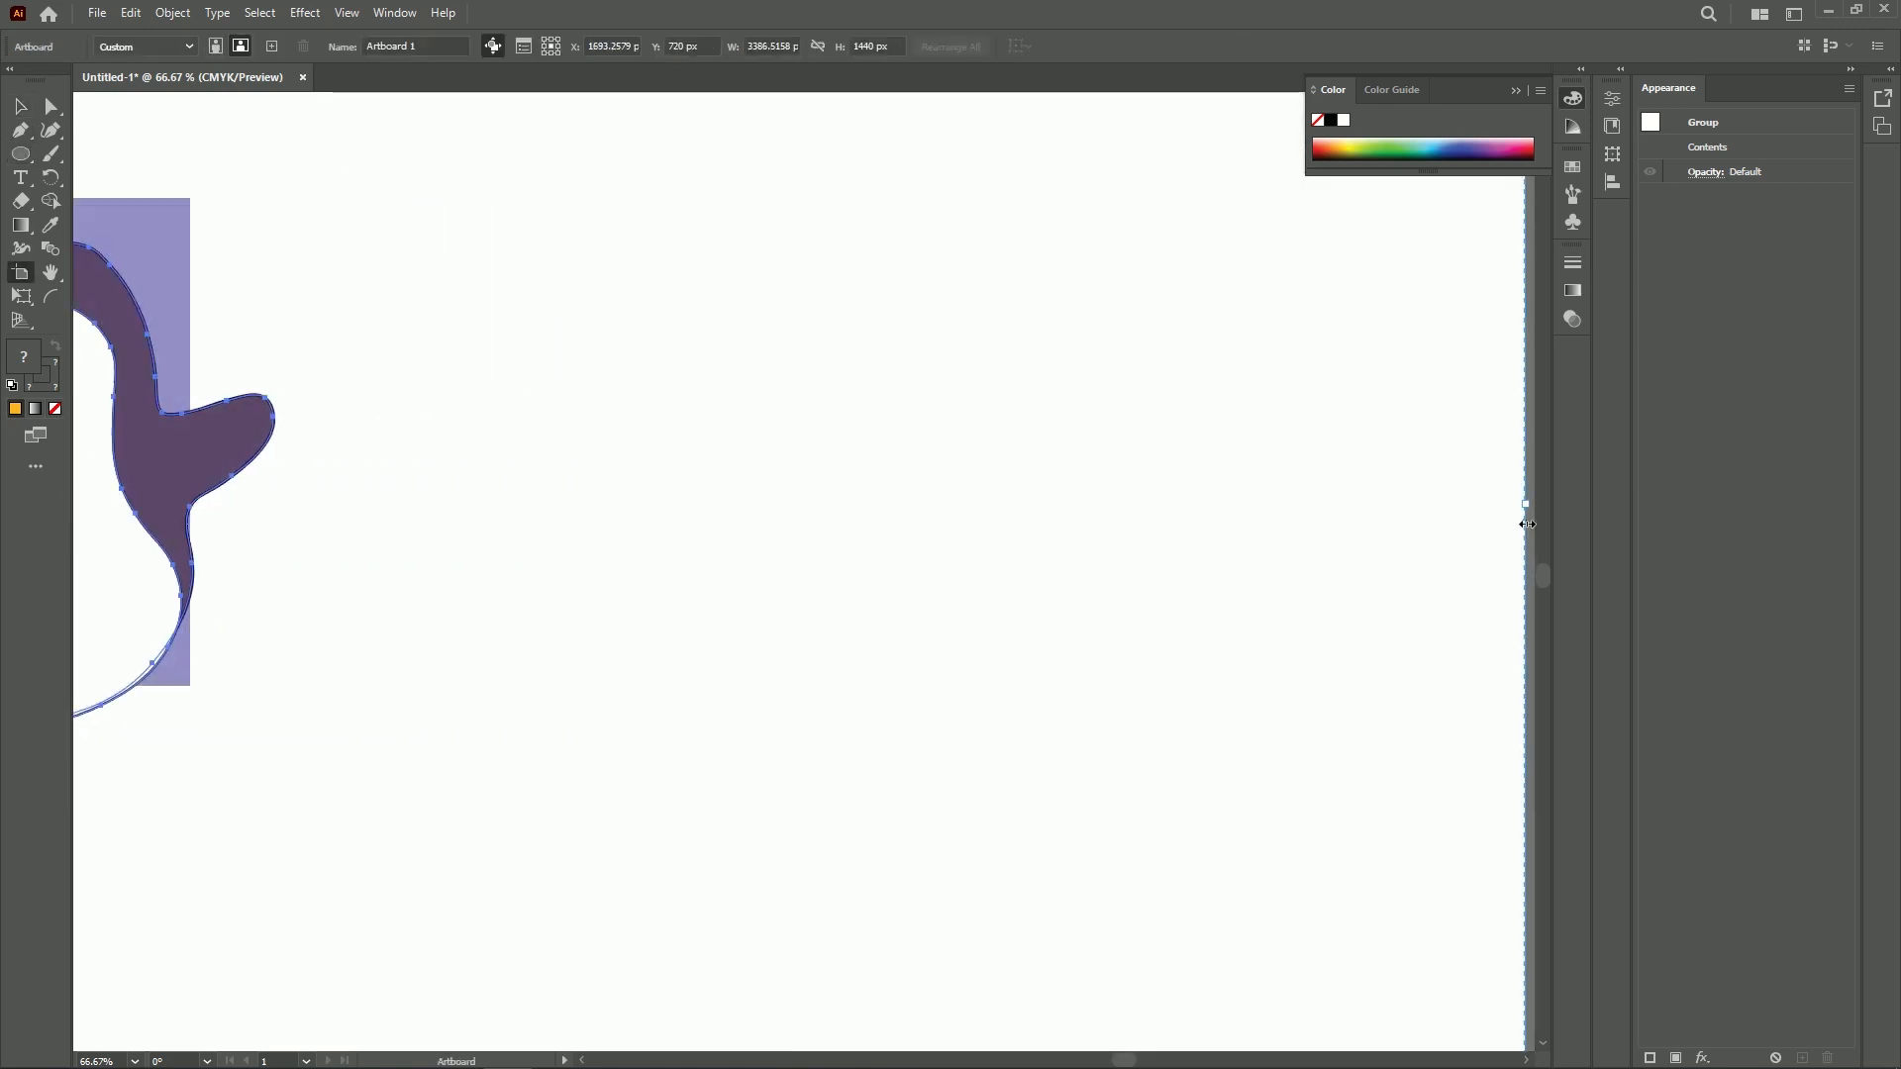
Move the vector penguin back to the right of the reference penguin and collapse the floating color controls
scroll(1073, 1026, left, 6)
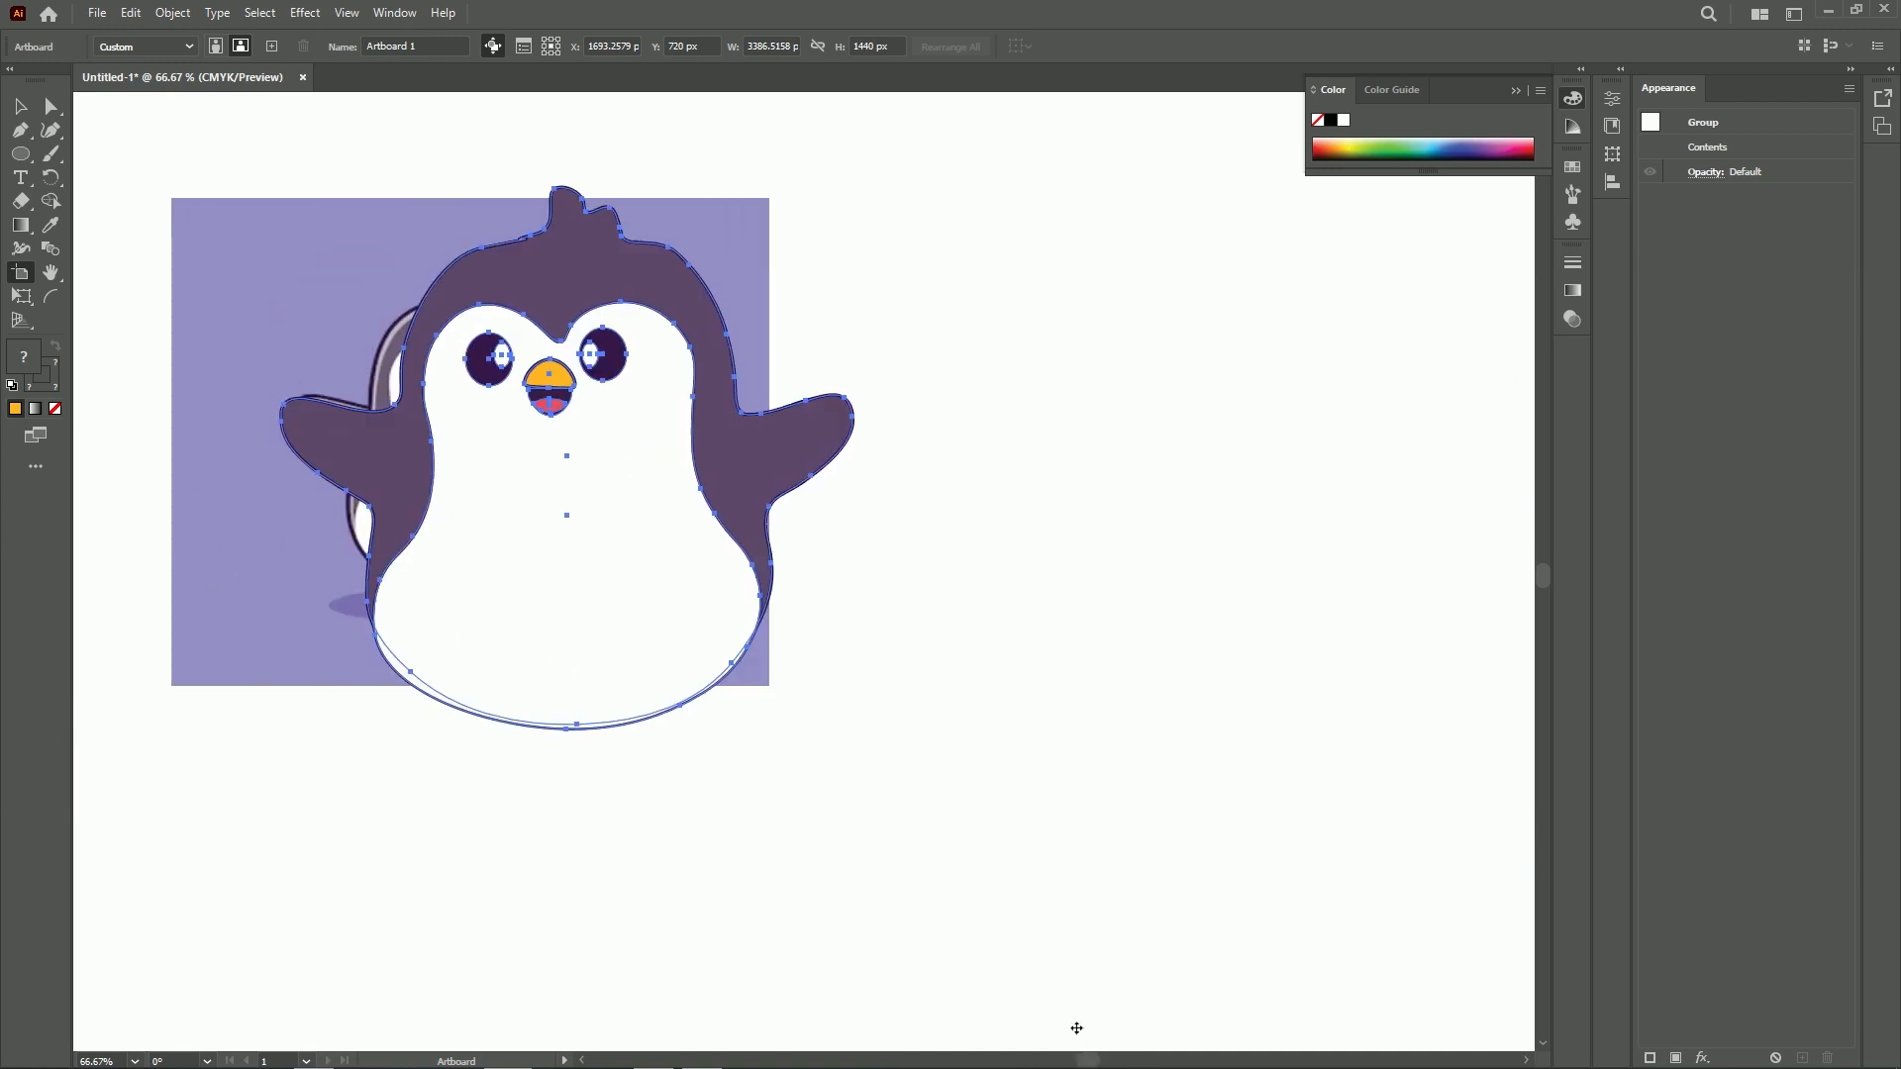
key(v)
drag(537, 509, 970, 529)
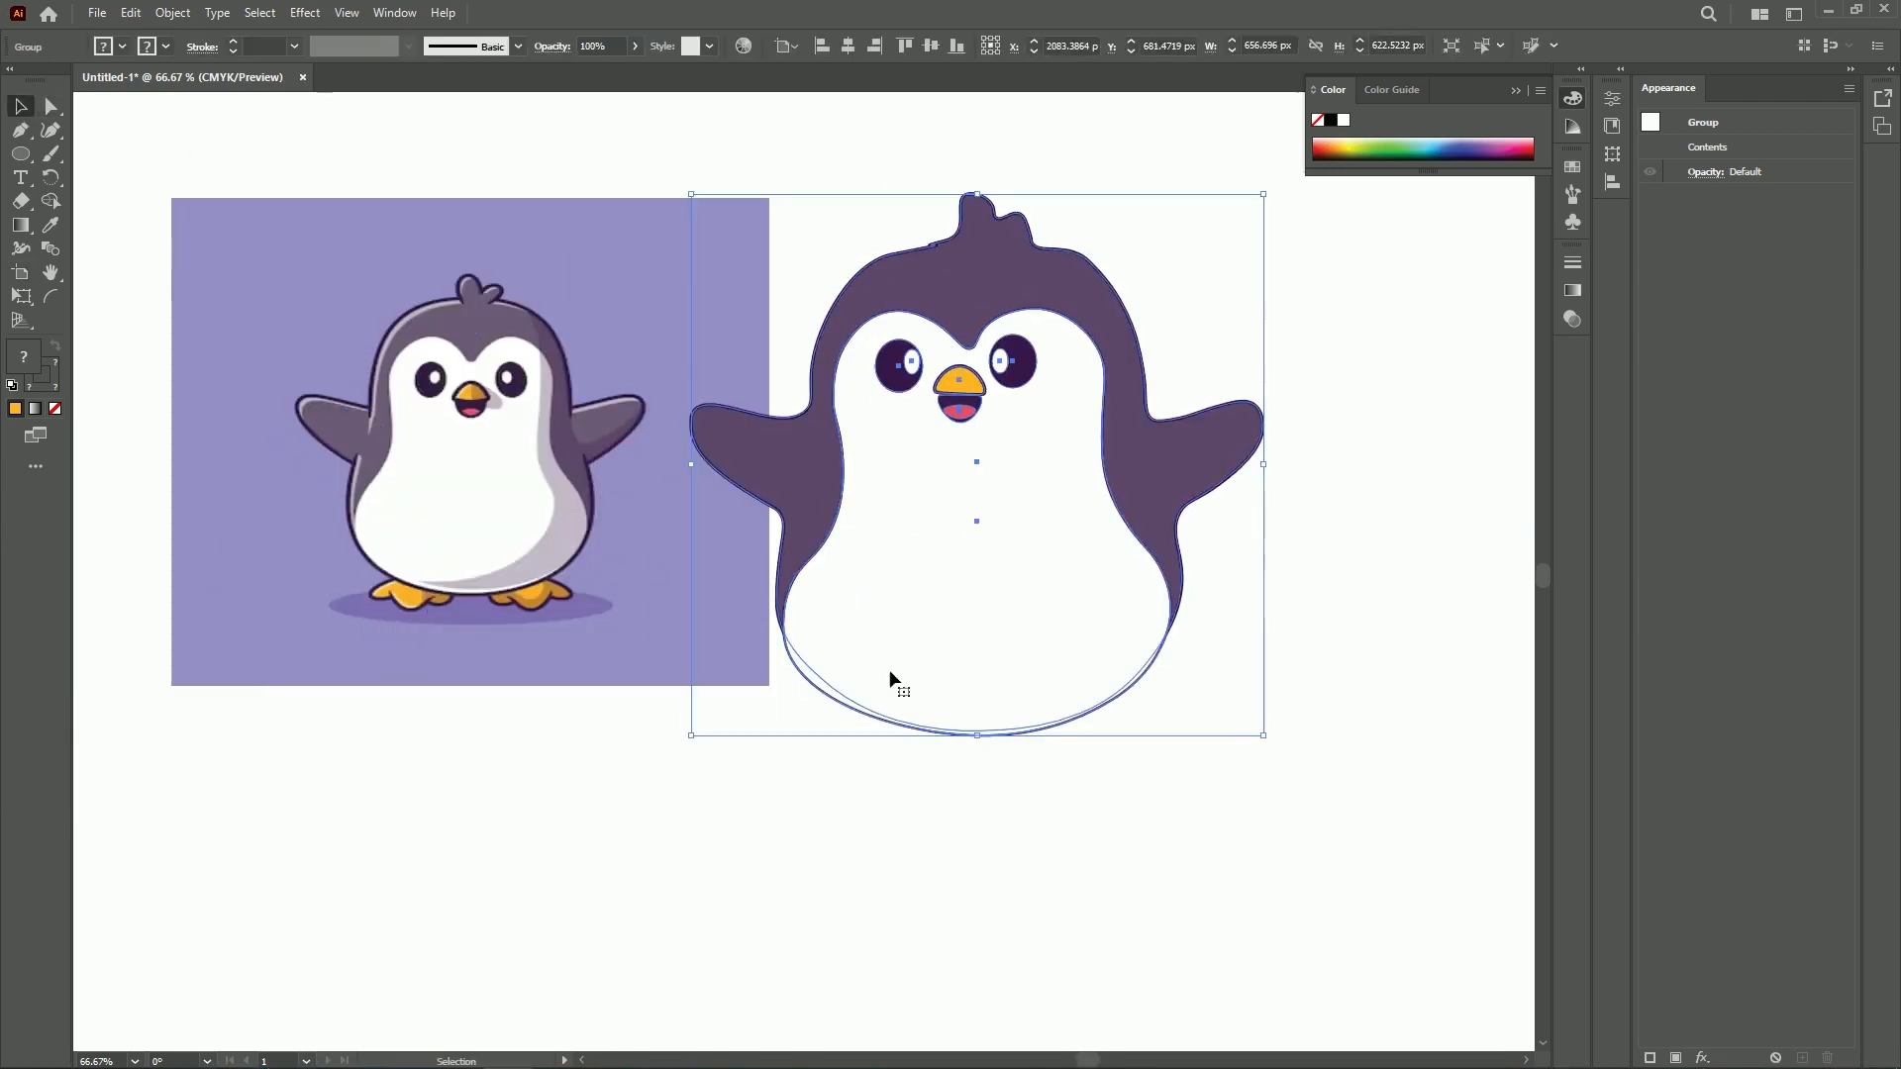
click(789, 879)
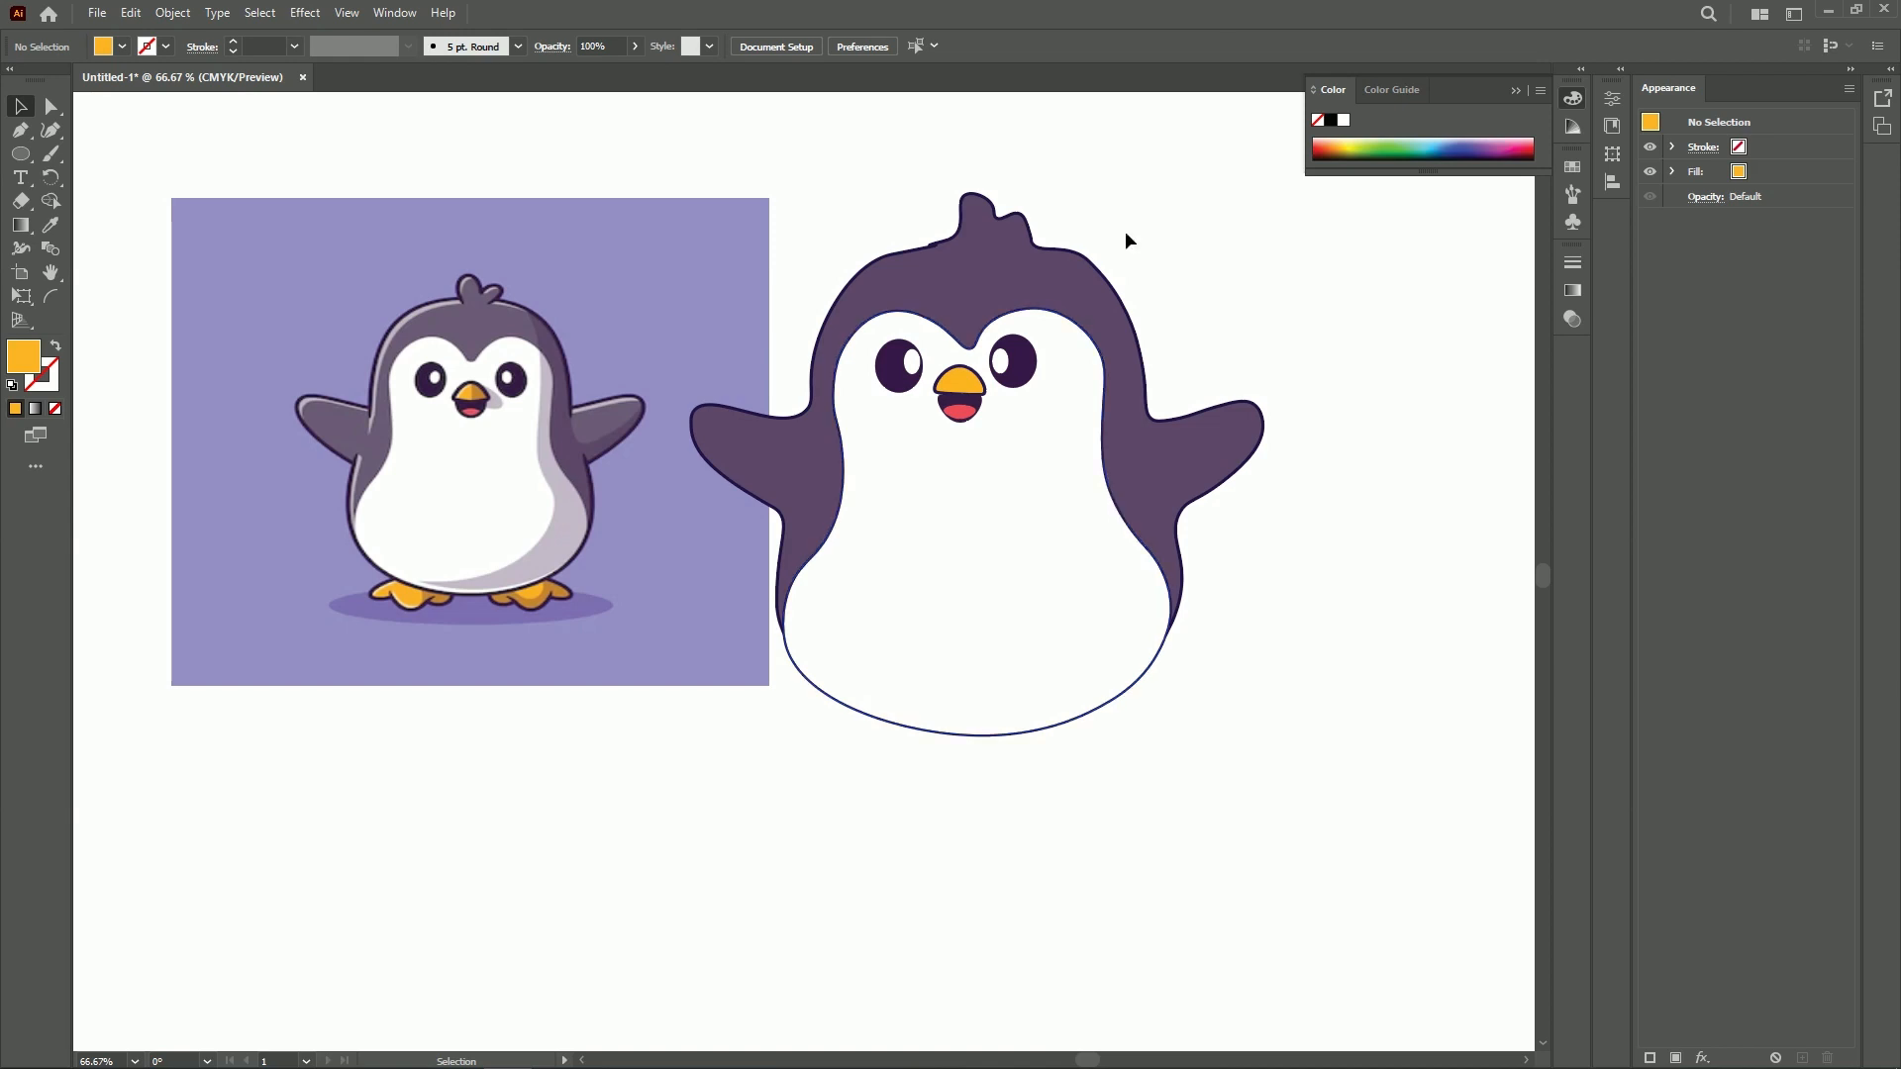
click(1516, 93)
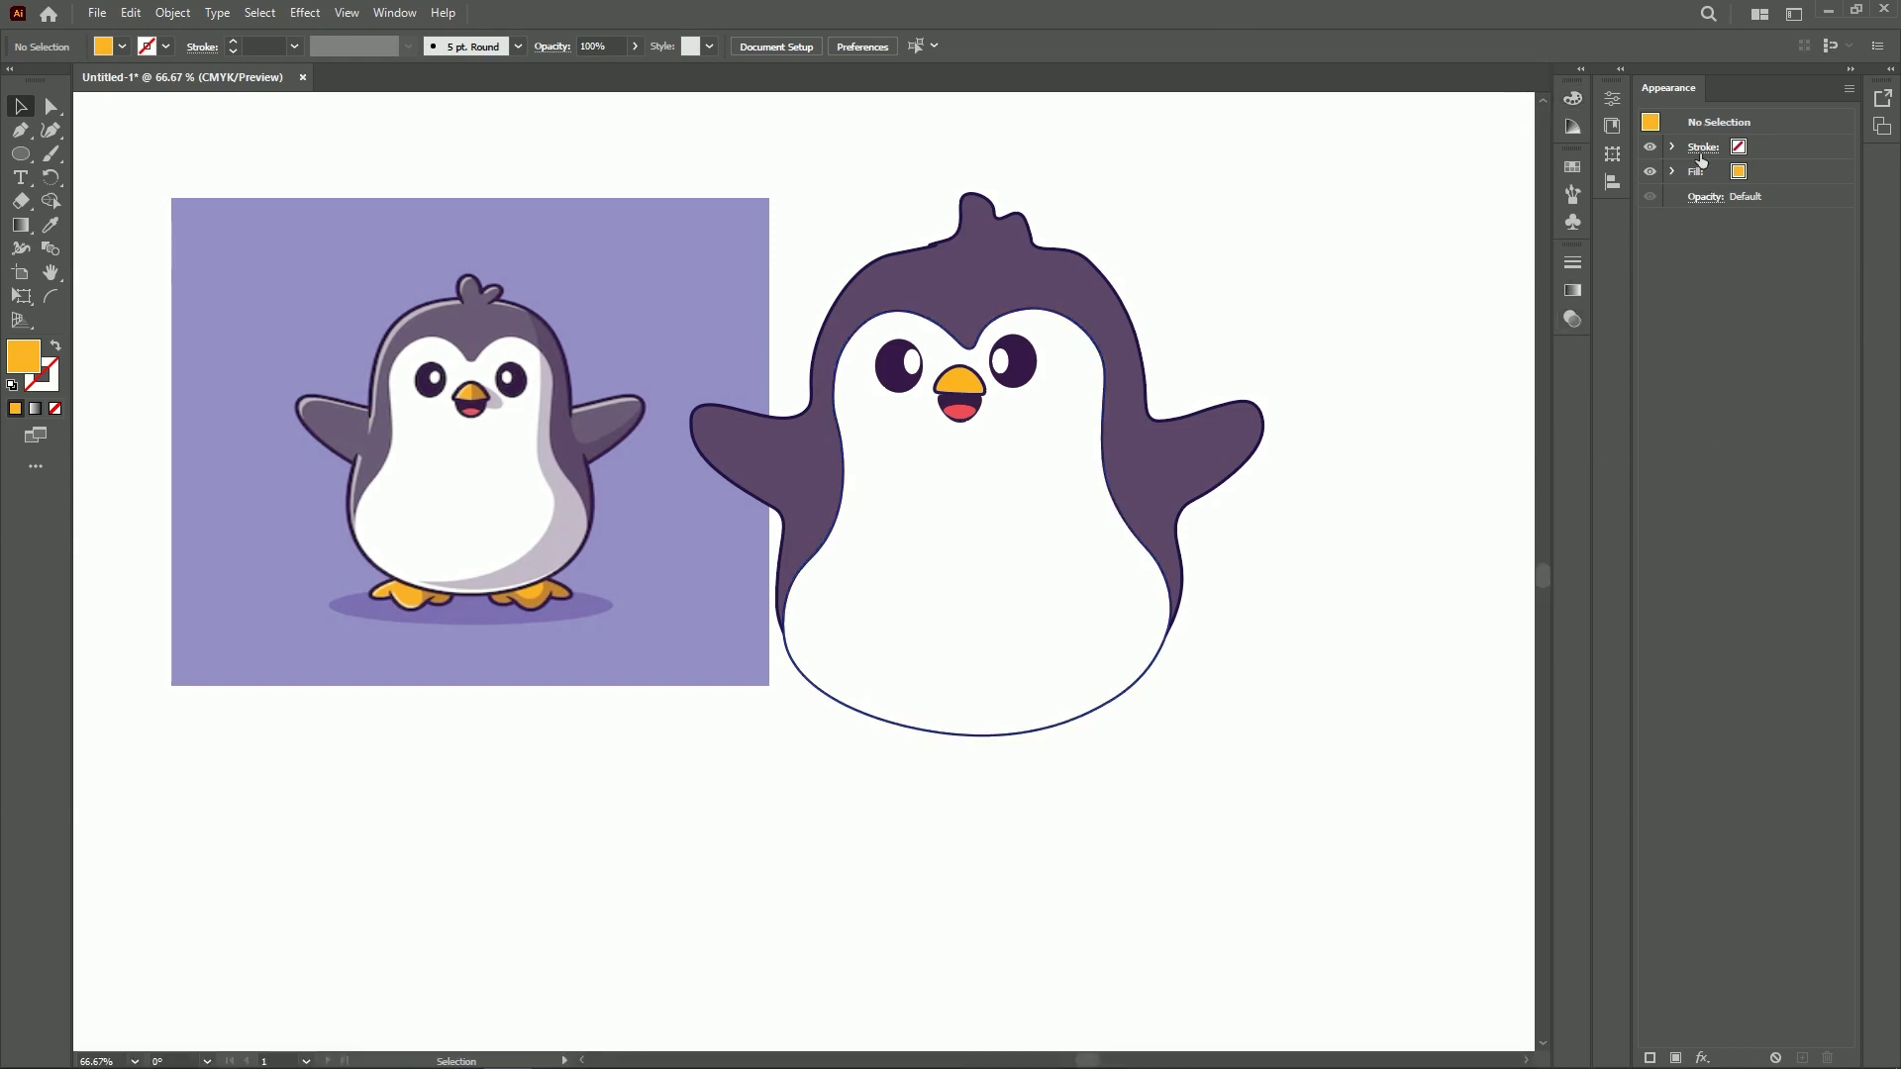
click(1713, 123)
click(1699, 315)
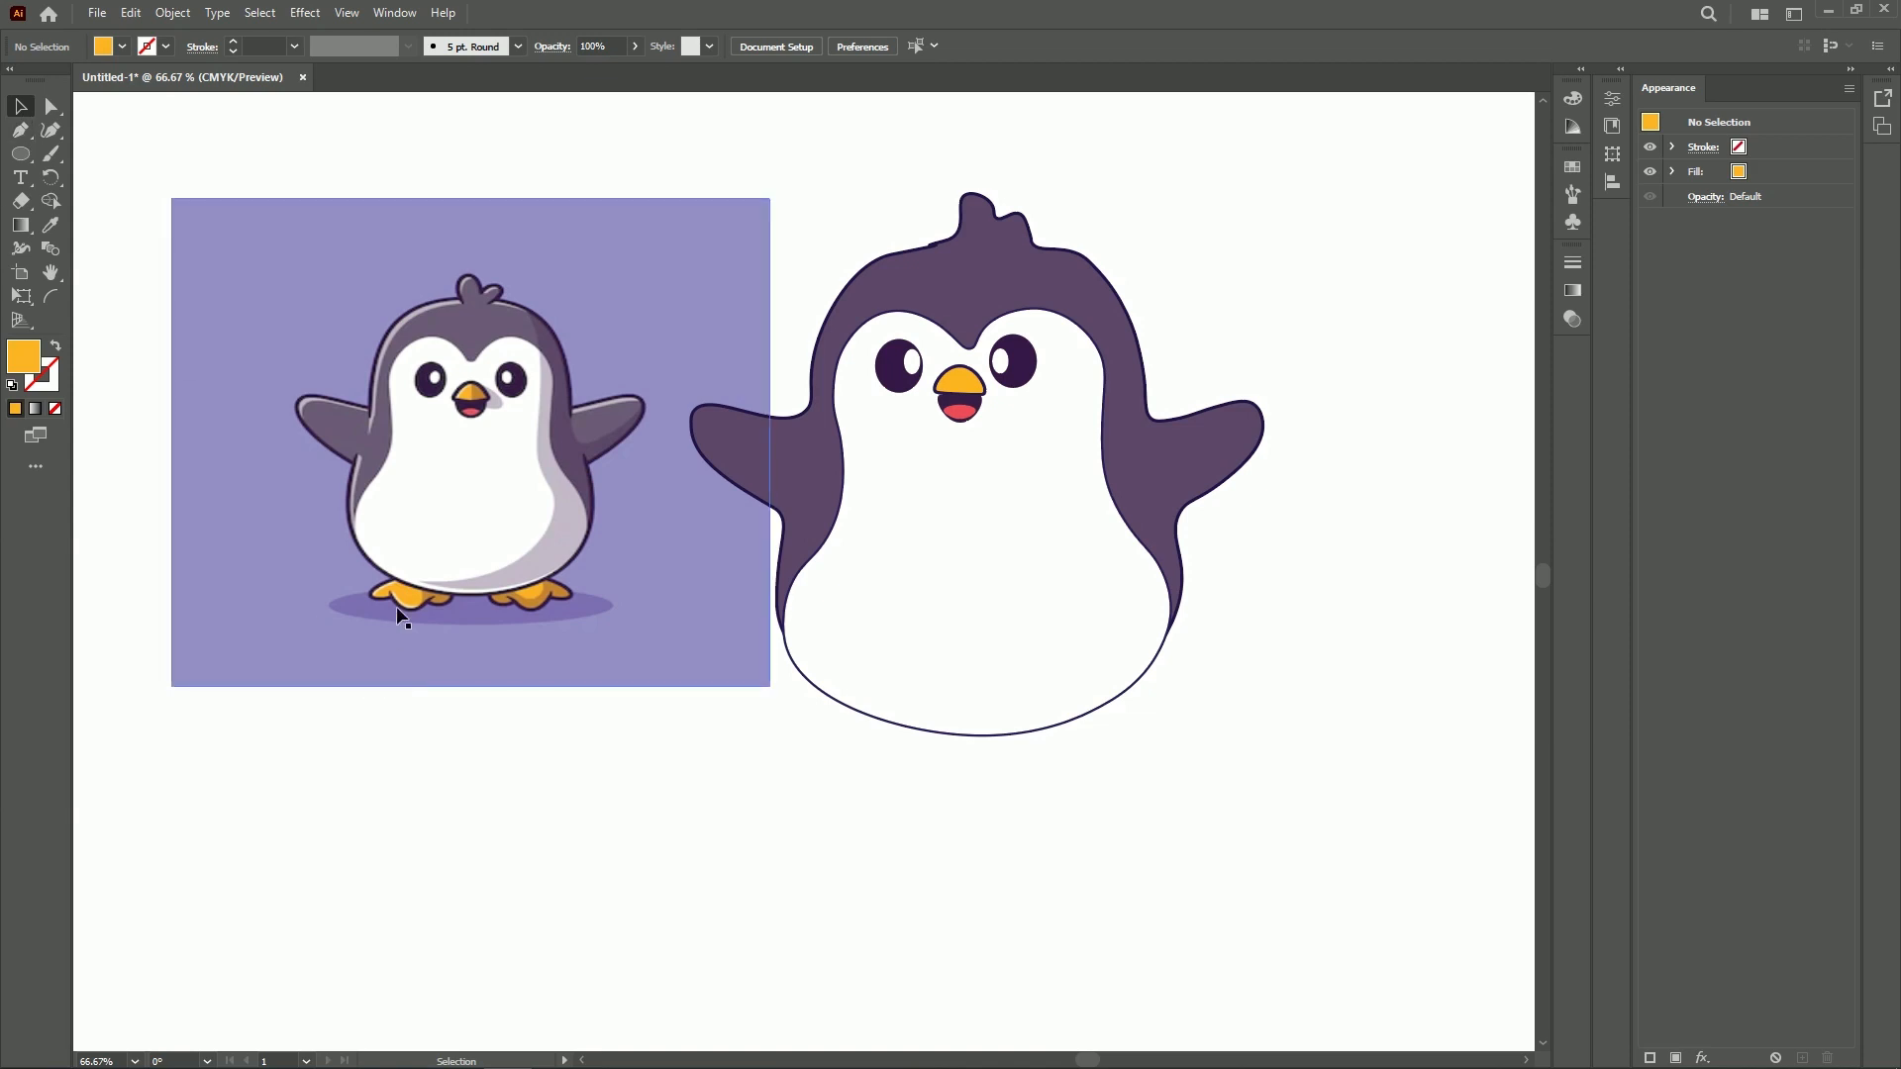
Draw an ellipse about 98 by 35 px over the reference penguin's left foot and swap its fill and stroke
scroll(839, 675, down, 1)
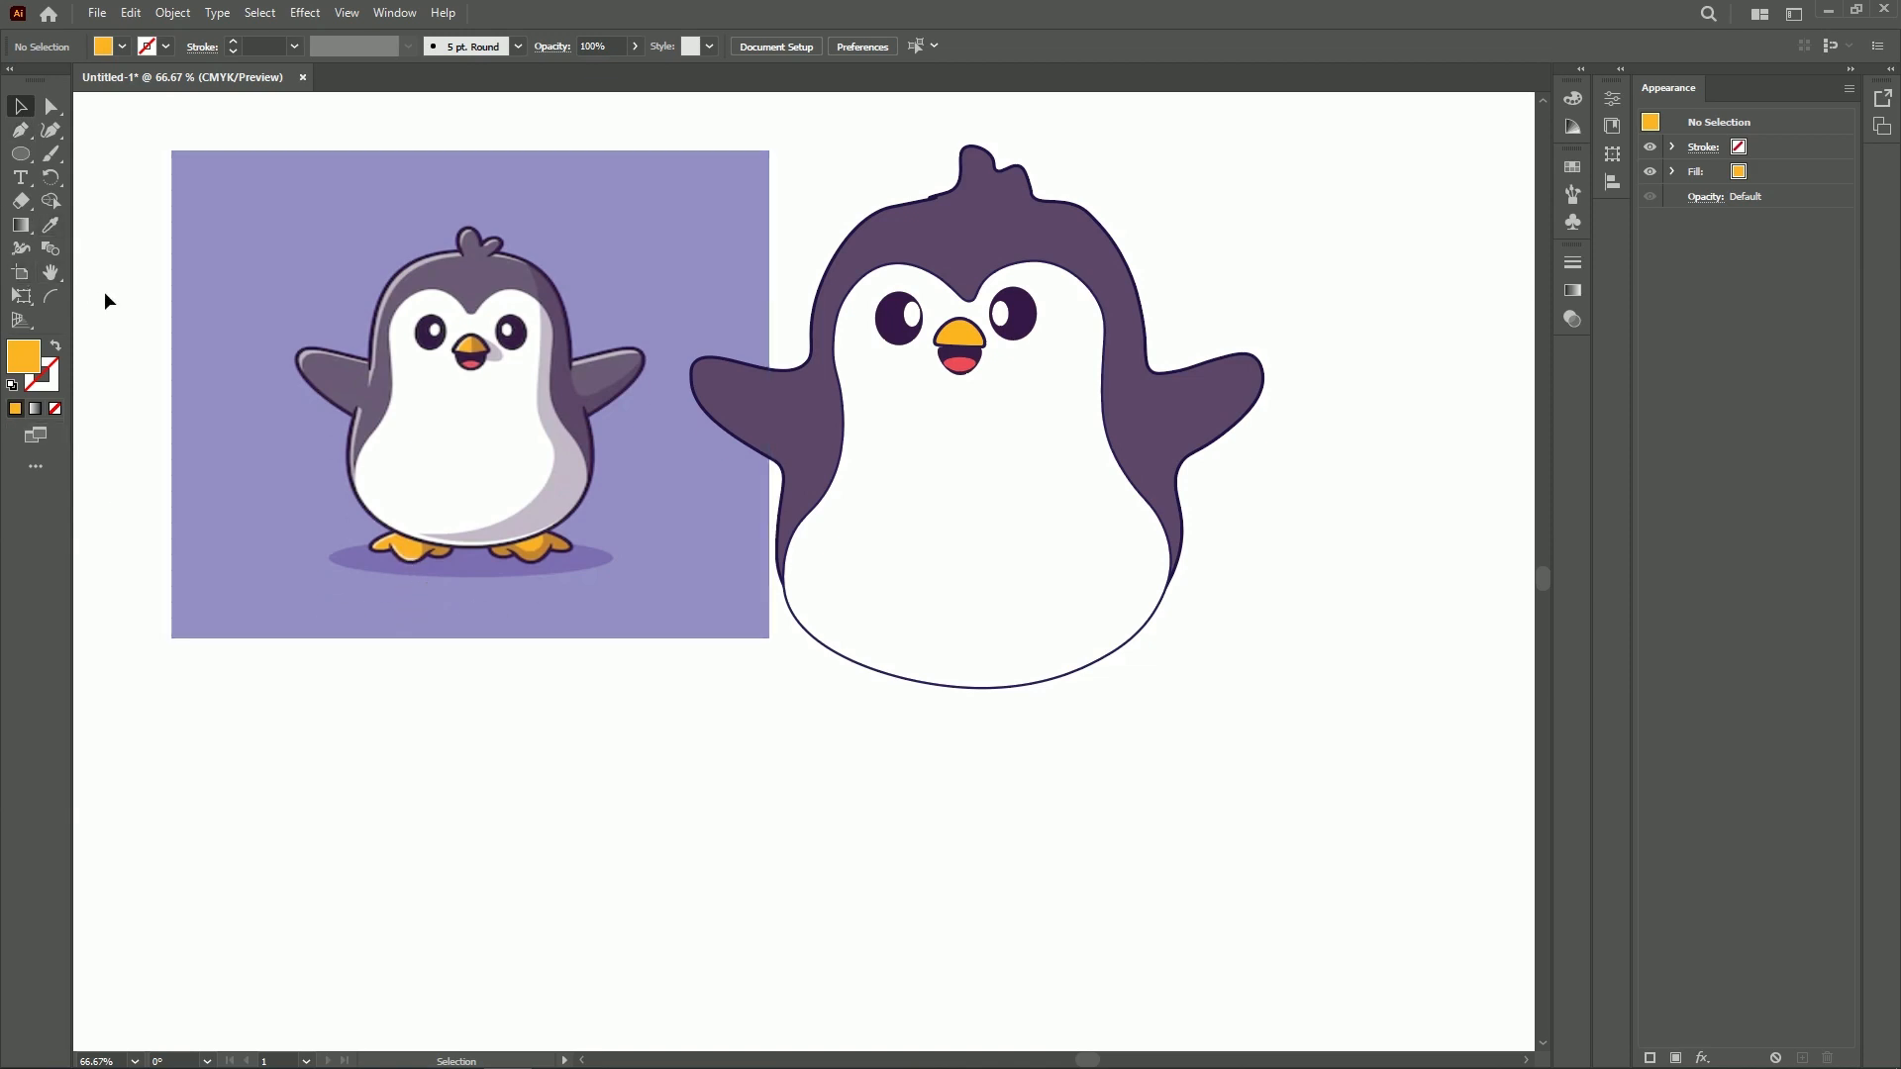
key(l)
key(ctrl+equal)
key(ctrl+equal)
drag(89, 436, 768, 455)
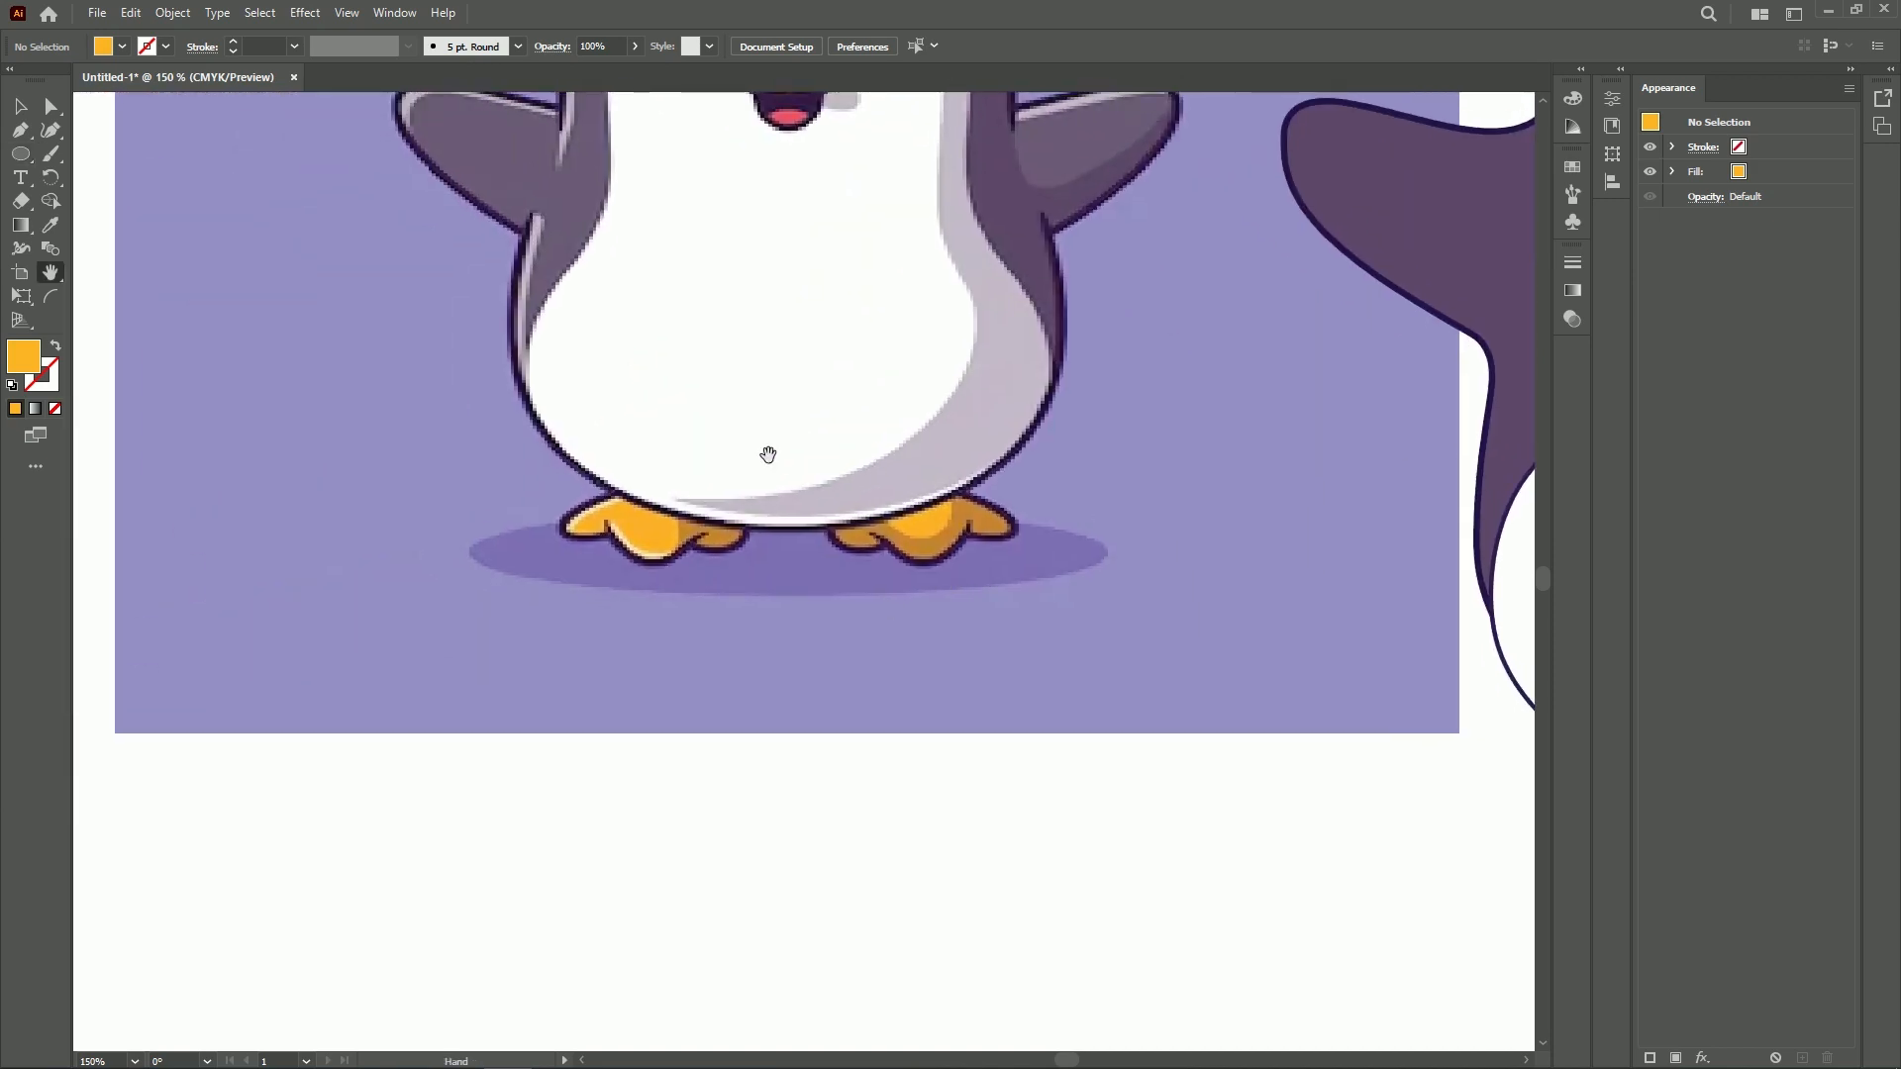
scroll(768, 454, up, 2)
key(l)
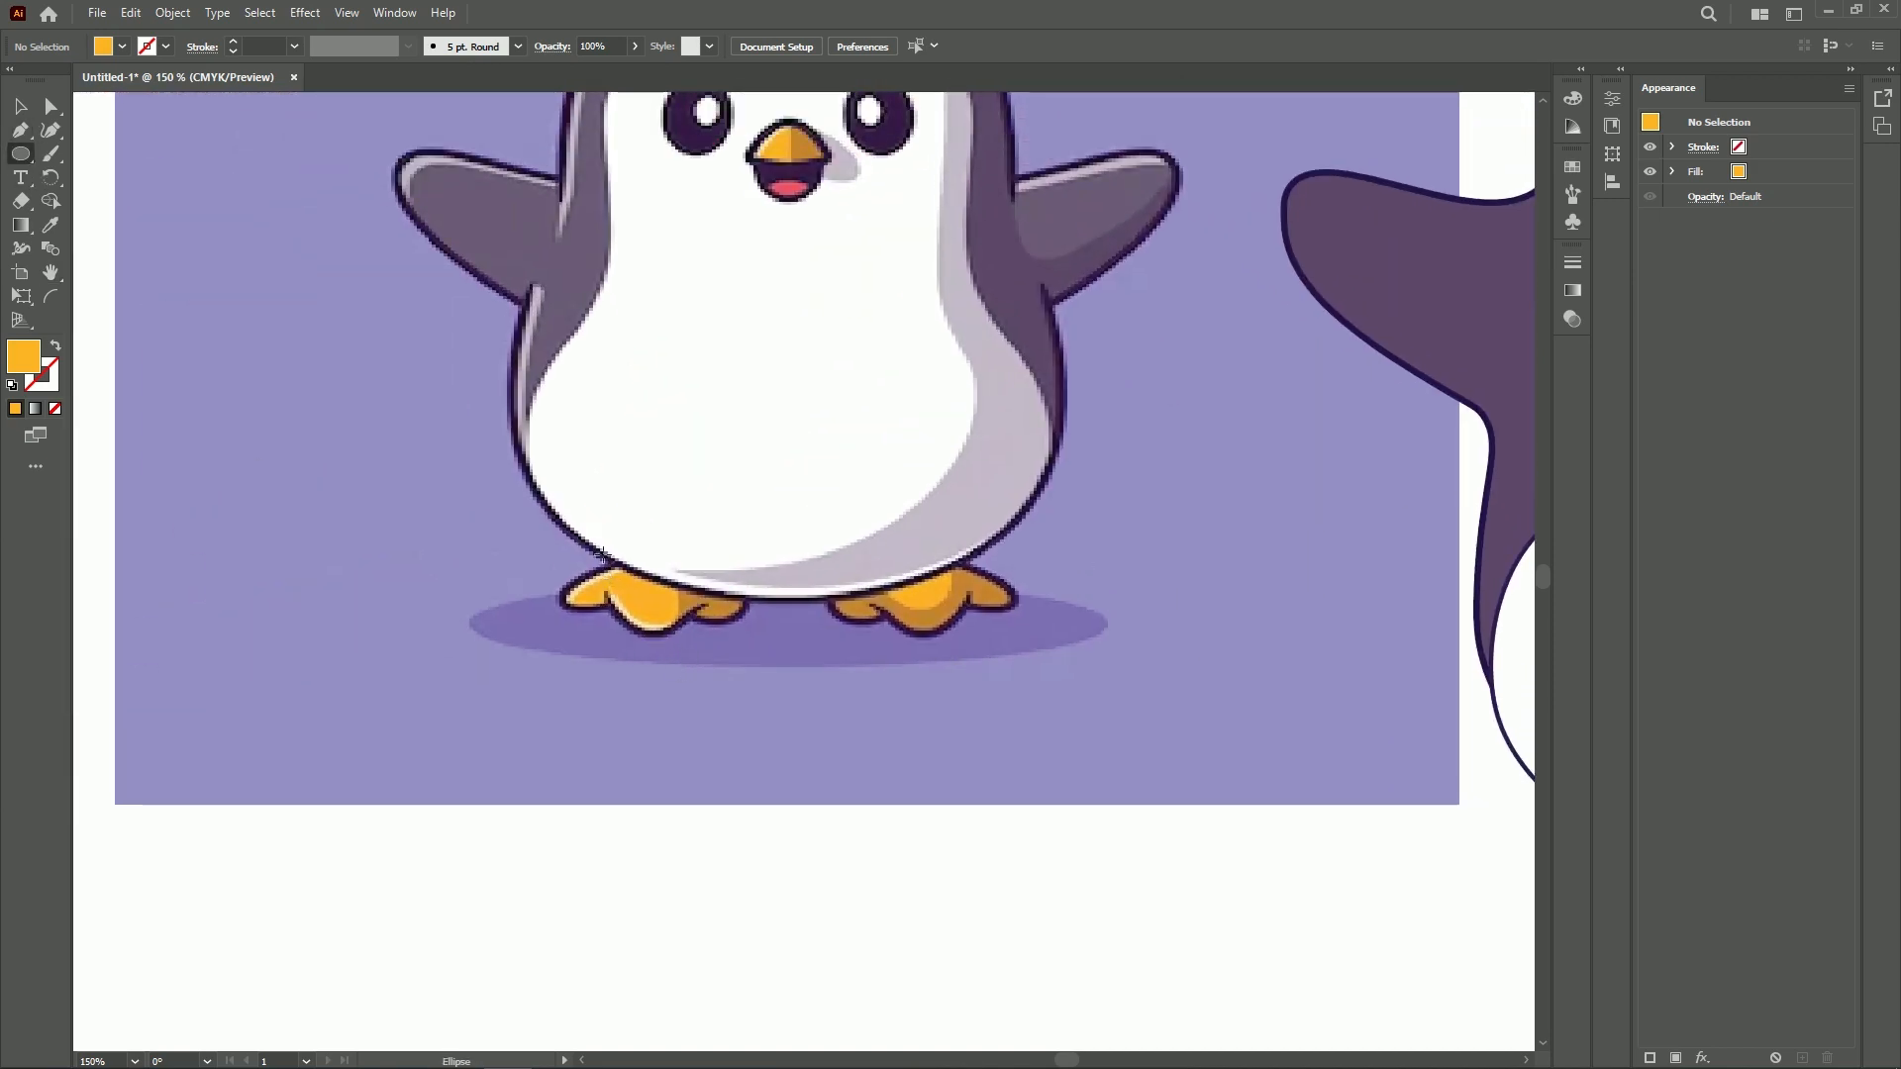
drag(562, 567, 754, 635)
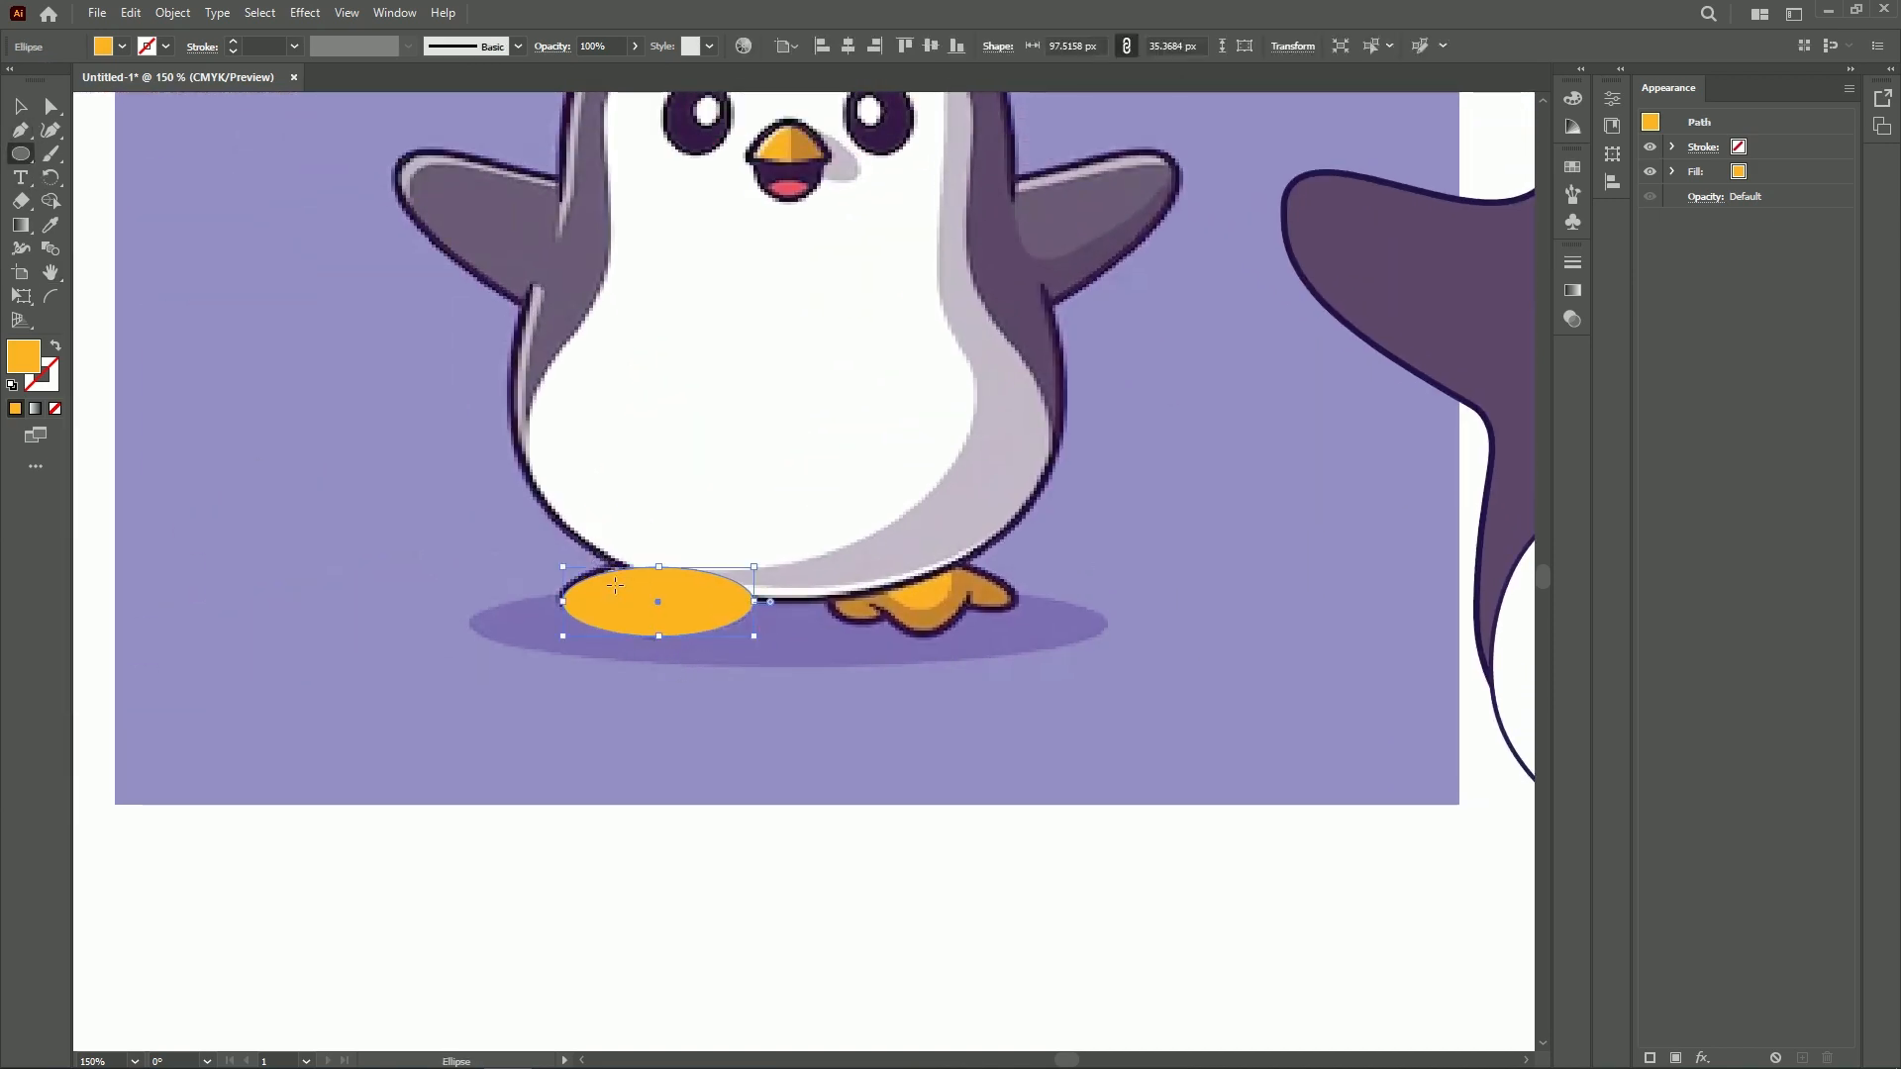
click(55, 345)
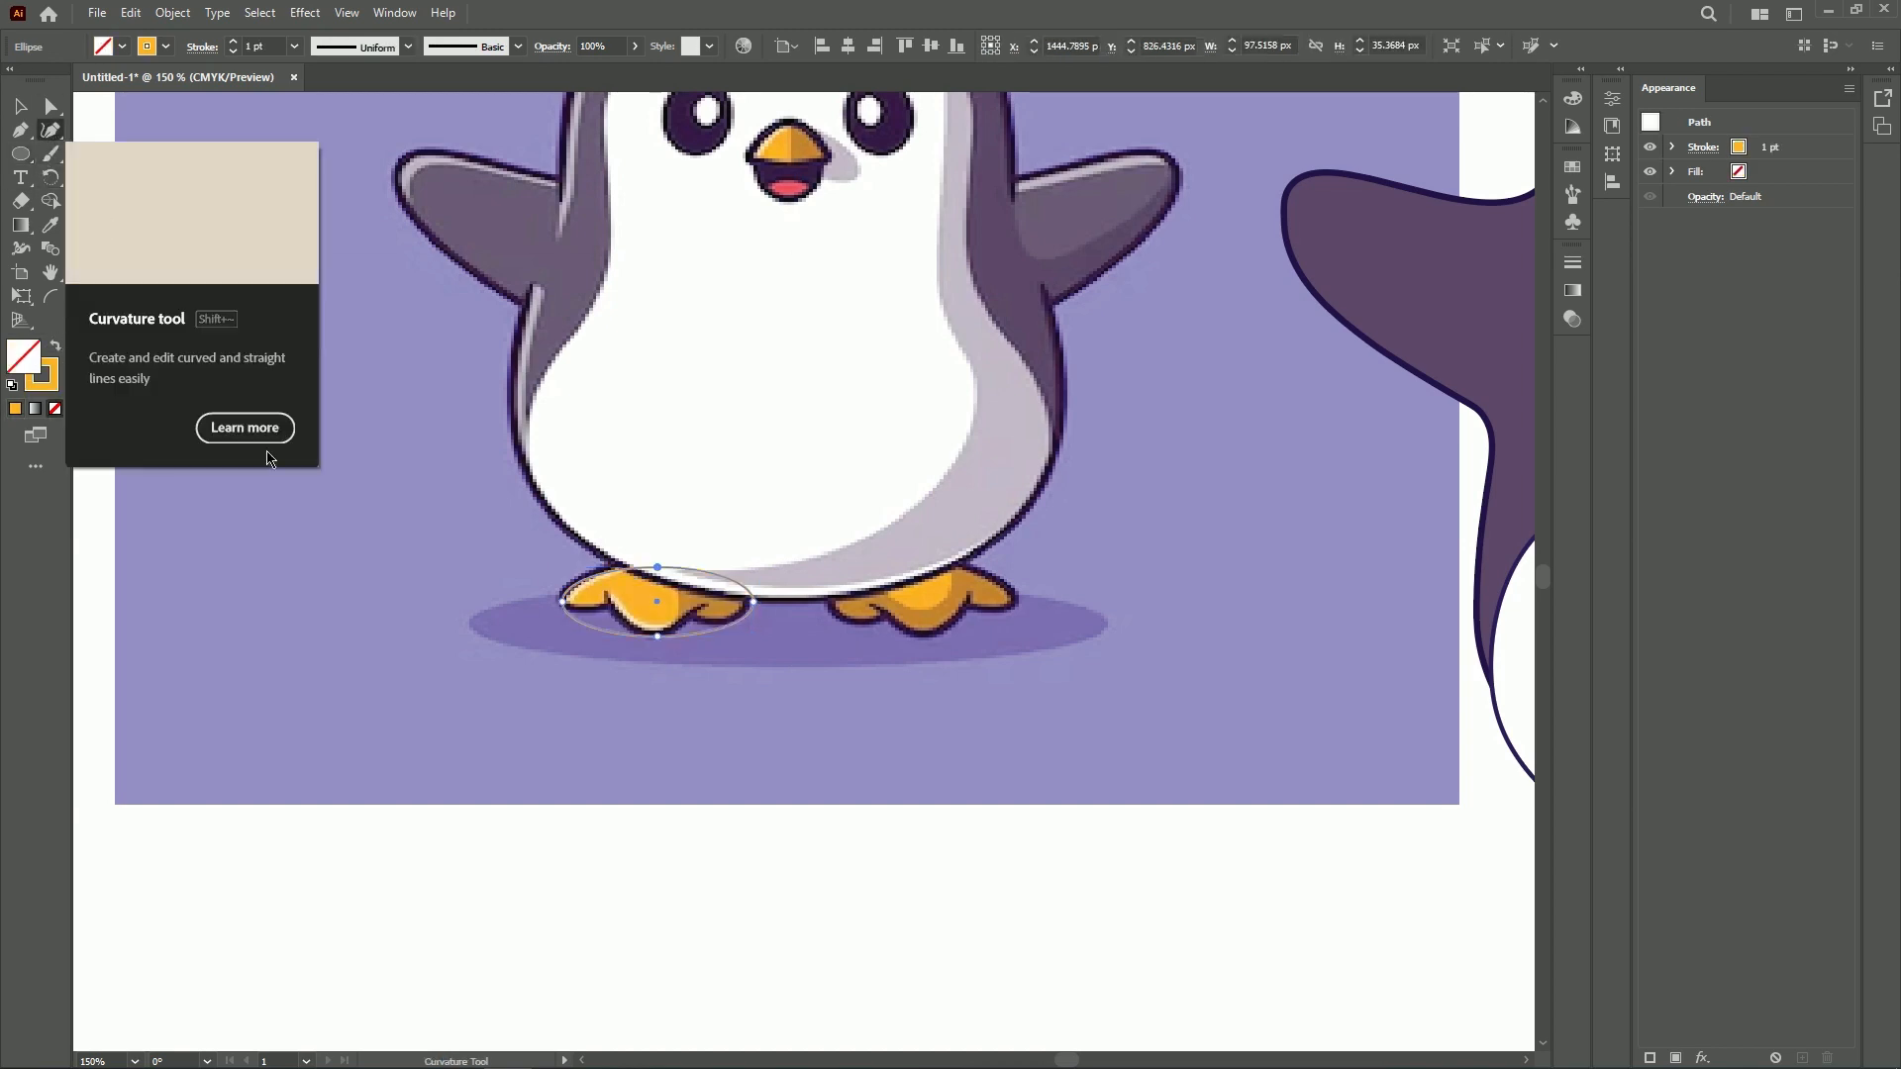
Reshape the ellipse's lower edge with the Curvature tool to follow the toes of the reference penguin's left foot
click(50, 130)
drag(592, 625, 592, 610)
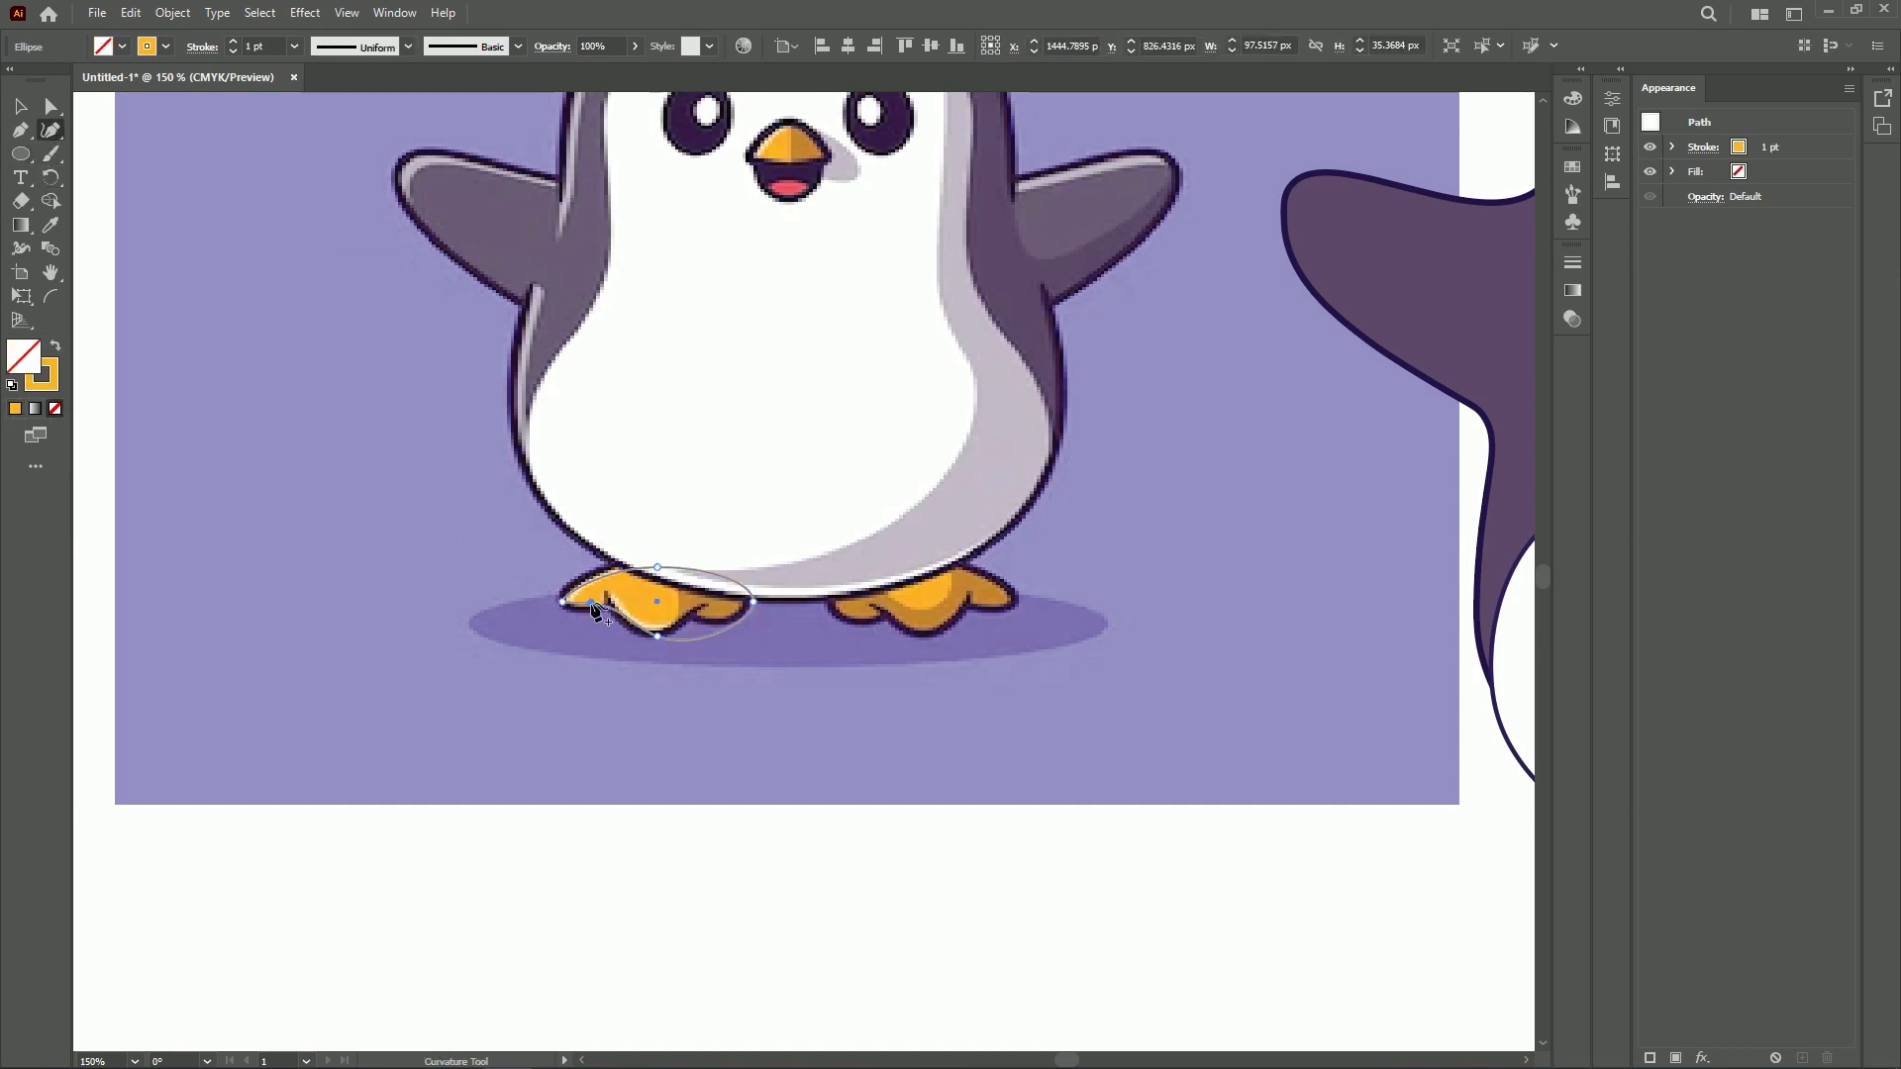
click(609, 594)
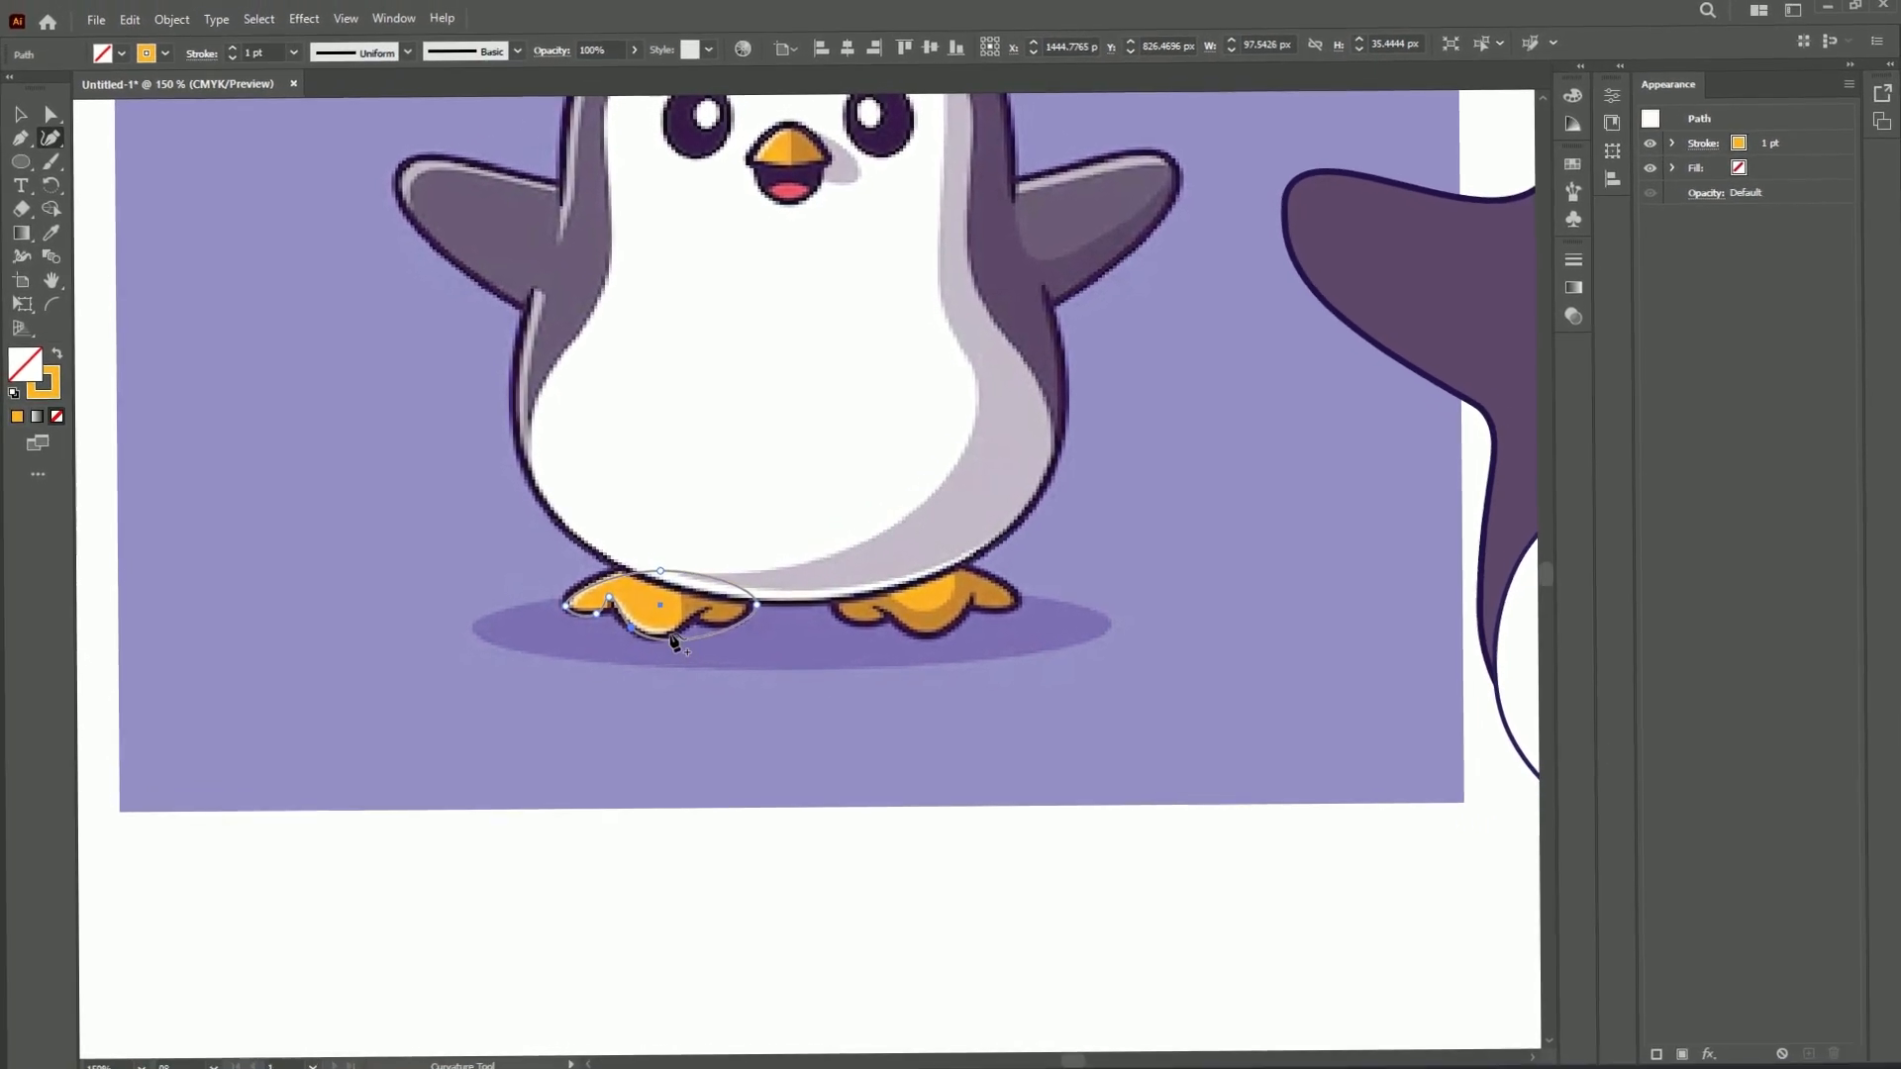
click(688, 626)
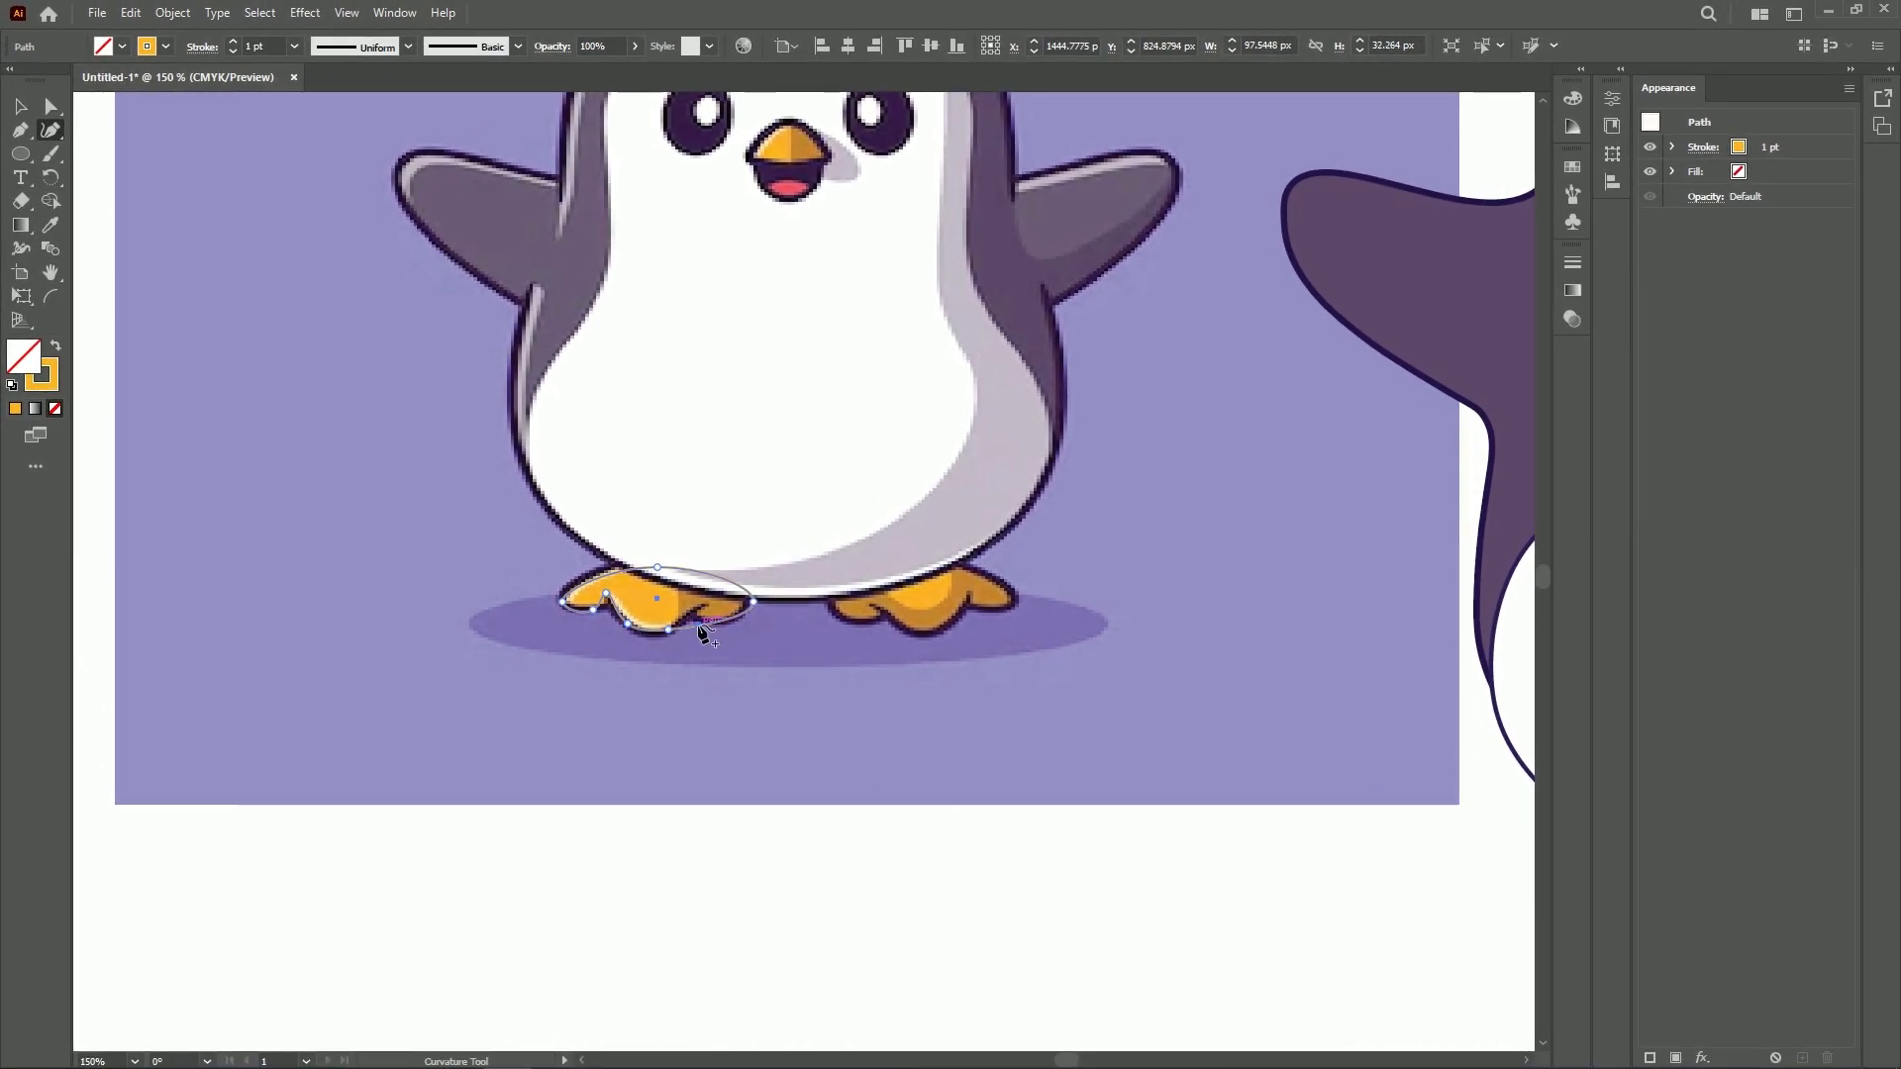
click(684, 613)
drag(702, 608, 699, 617)
click(728, 611)
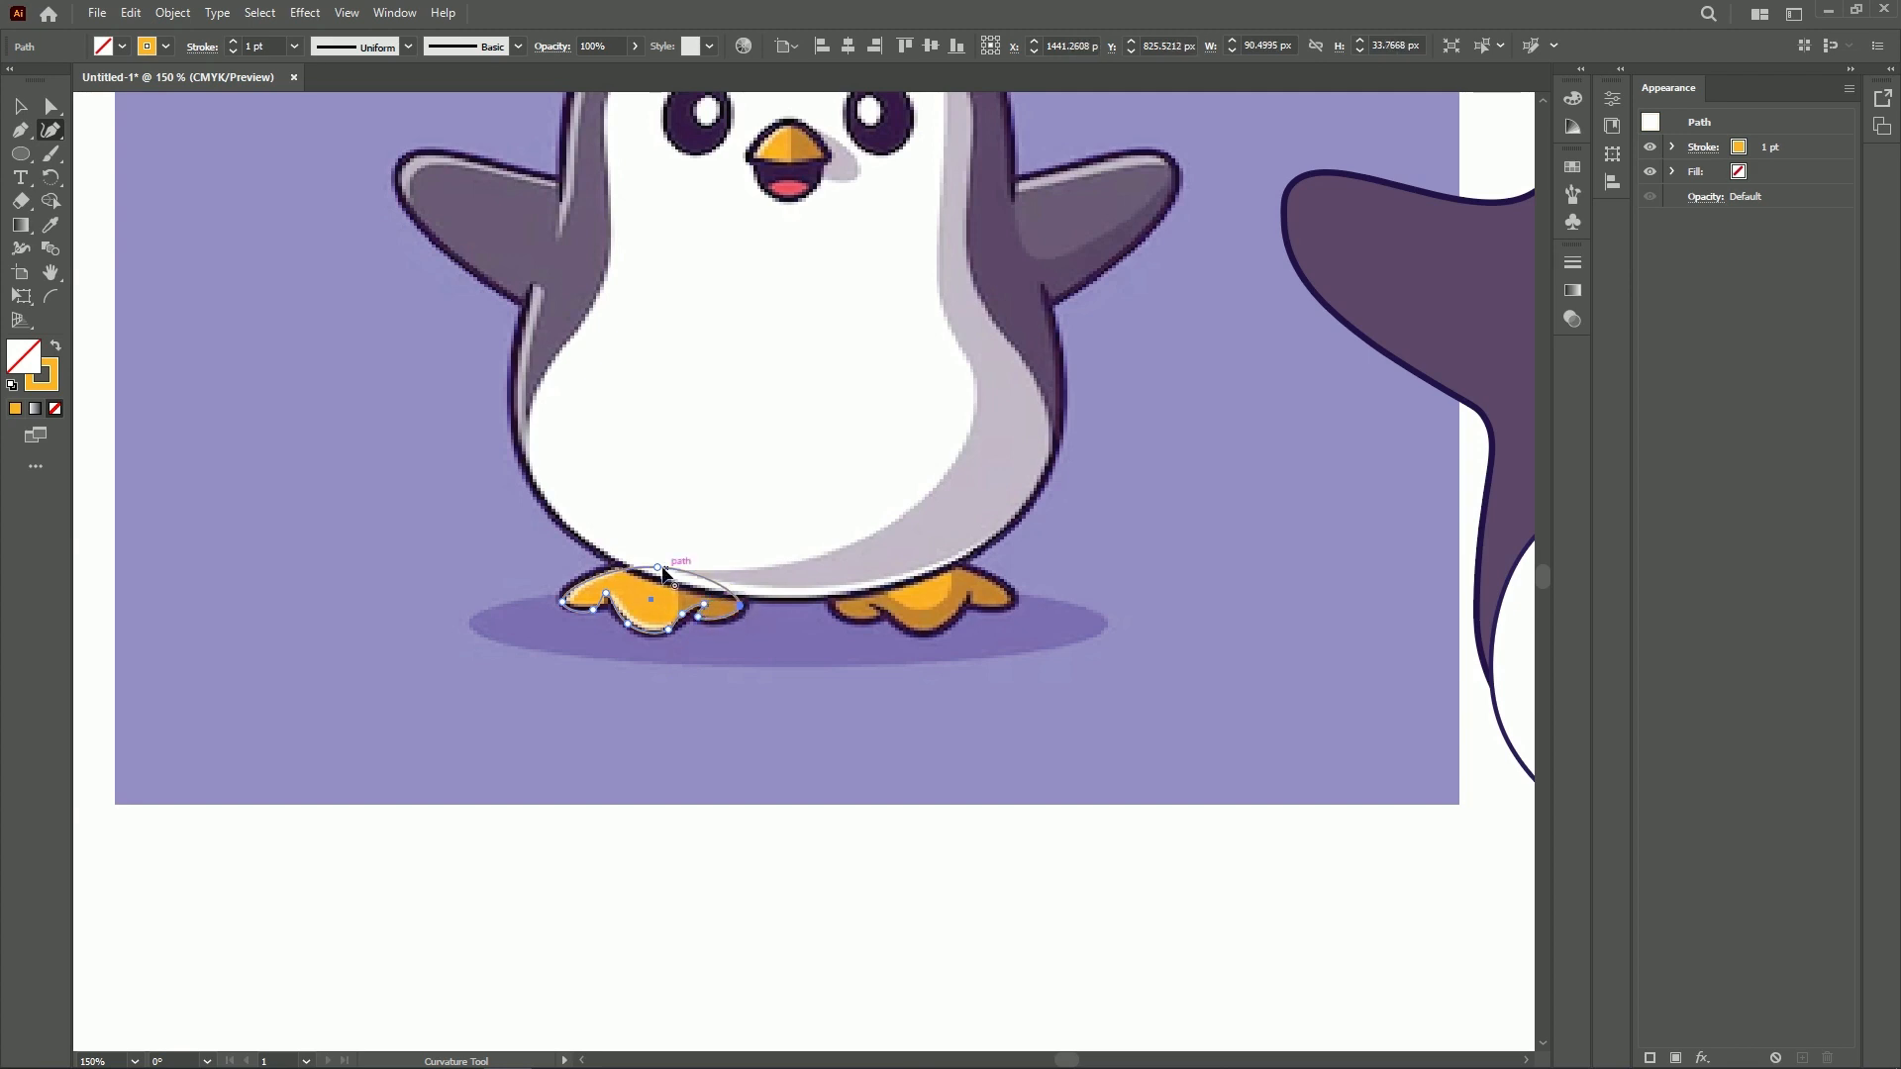
Reshape the upper edge and left toe of the foot outline to match the reference foot below the belly
drag(660, 594, 625, 568)
click(674, 592)
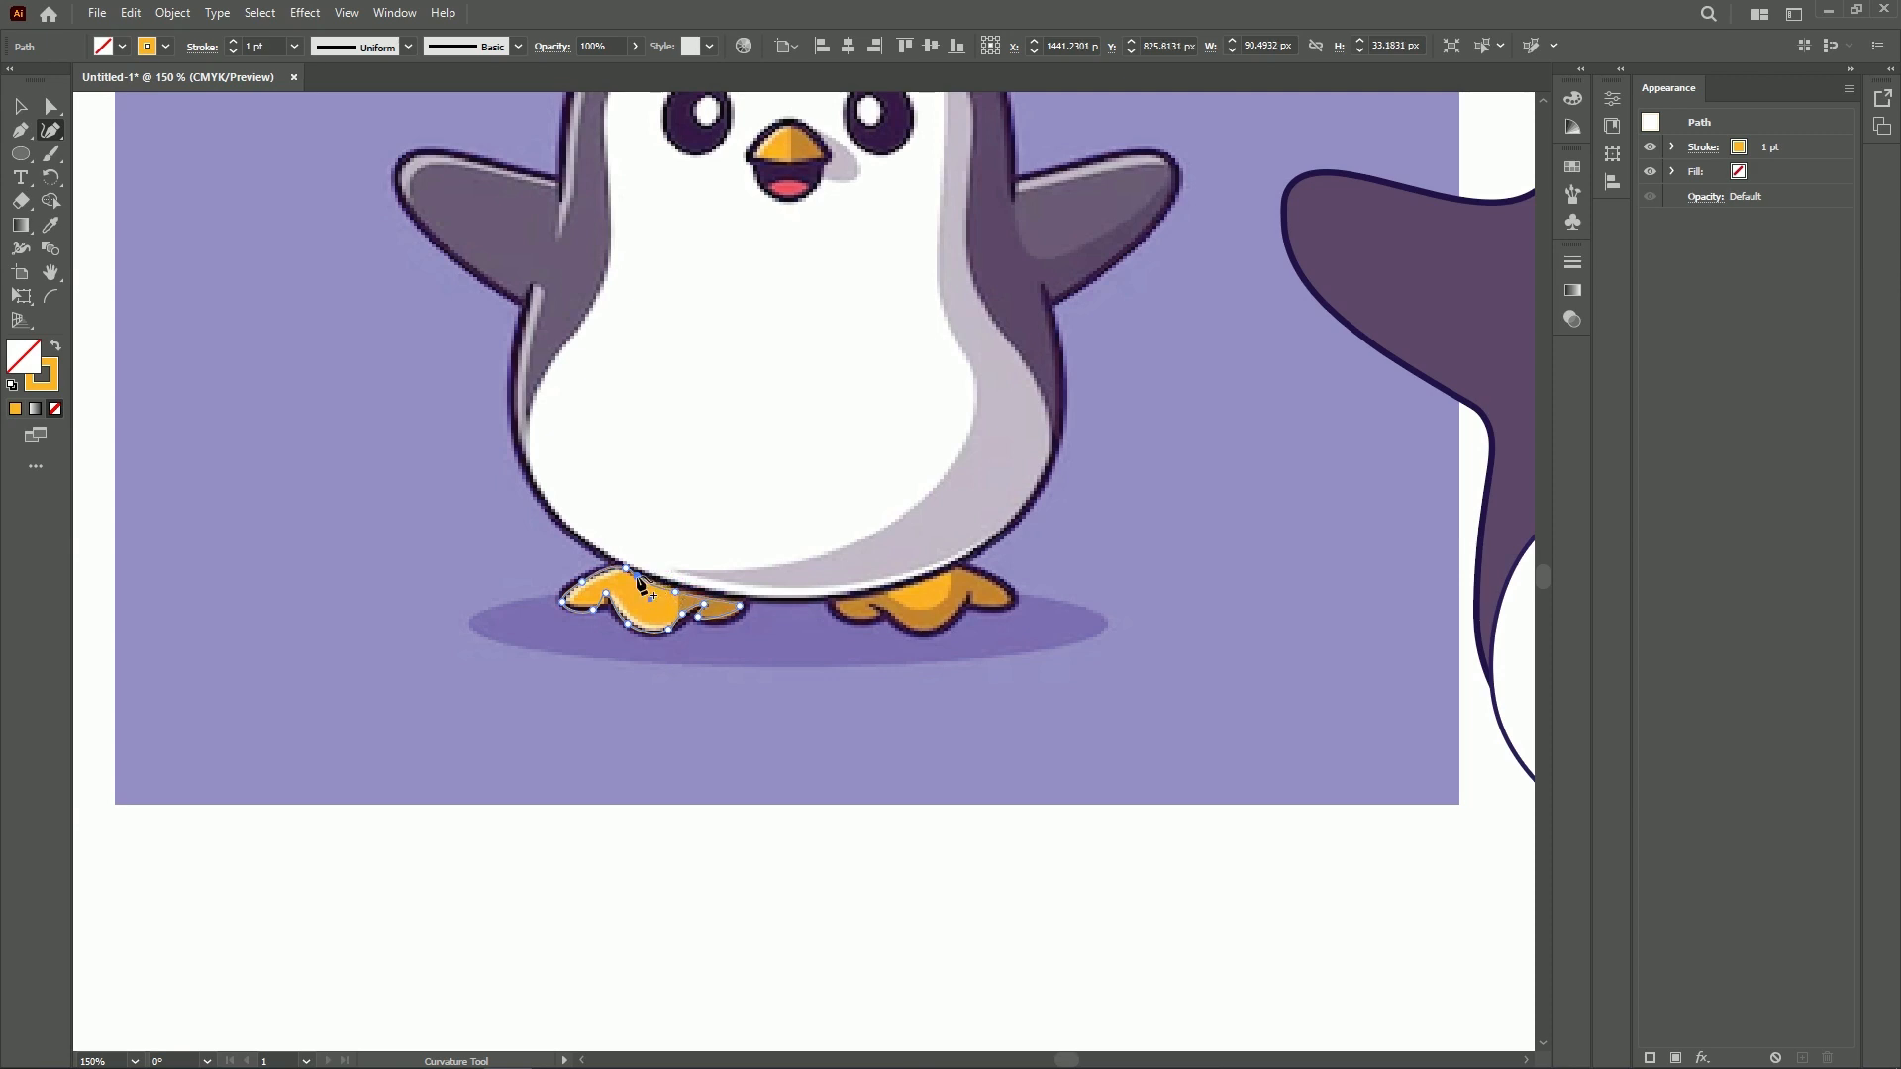
click(579, 584)
click(586, 602)
click(583, 604)
Move the reference image and the vector penguin left around the traced foot, and swap the foot's orange stroke into its fill
key(v)
drag(629, 596, 288, 615)
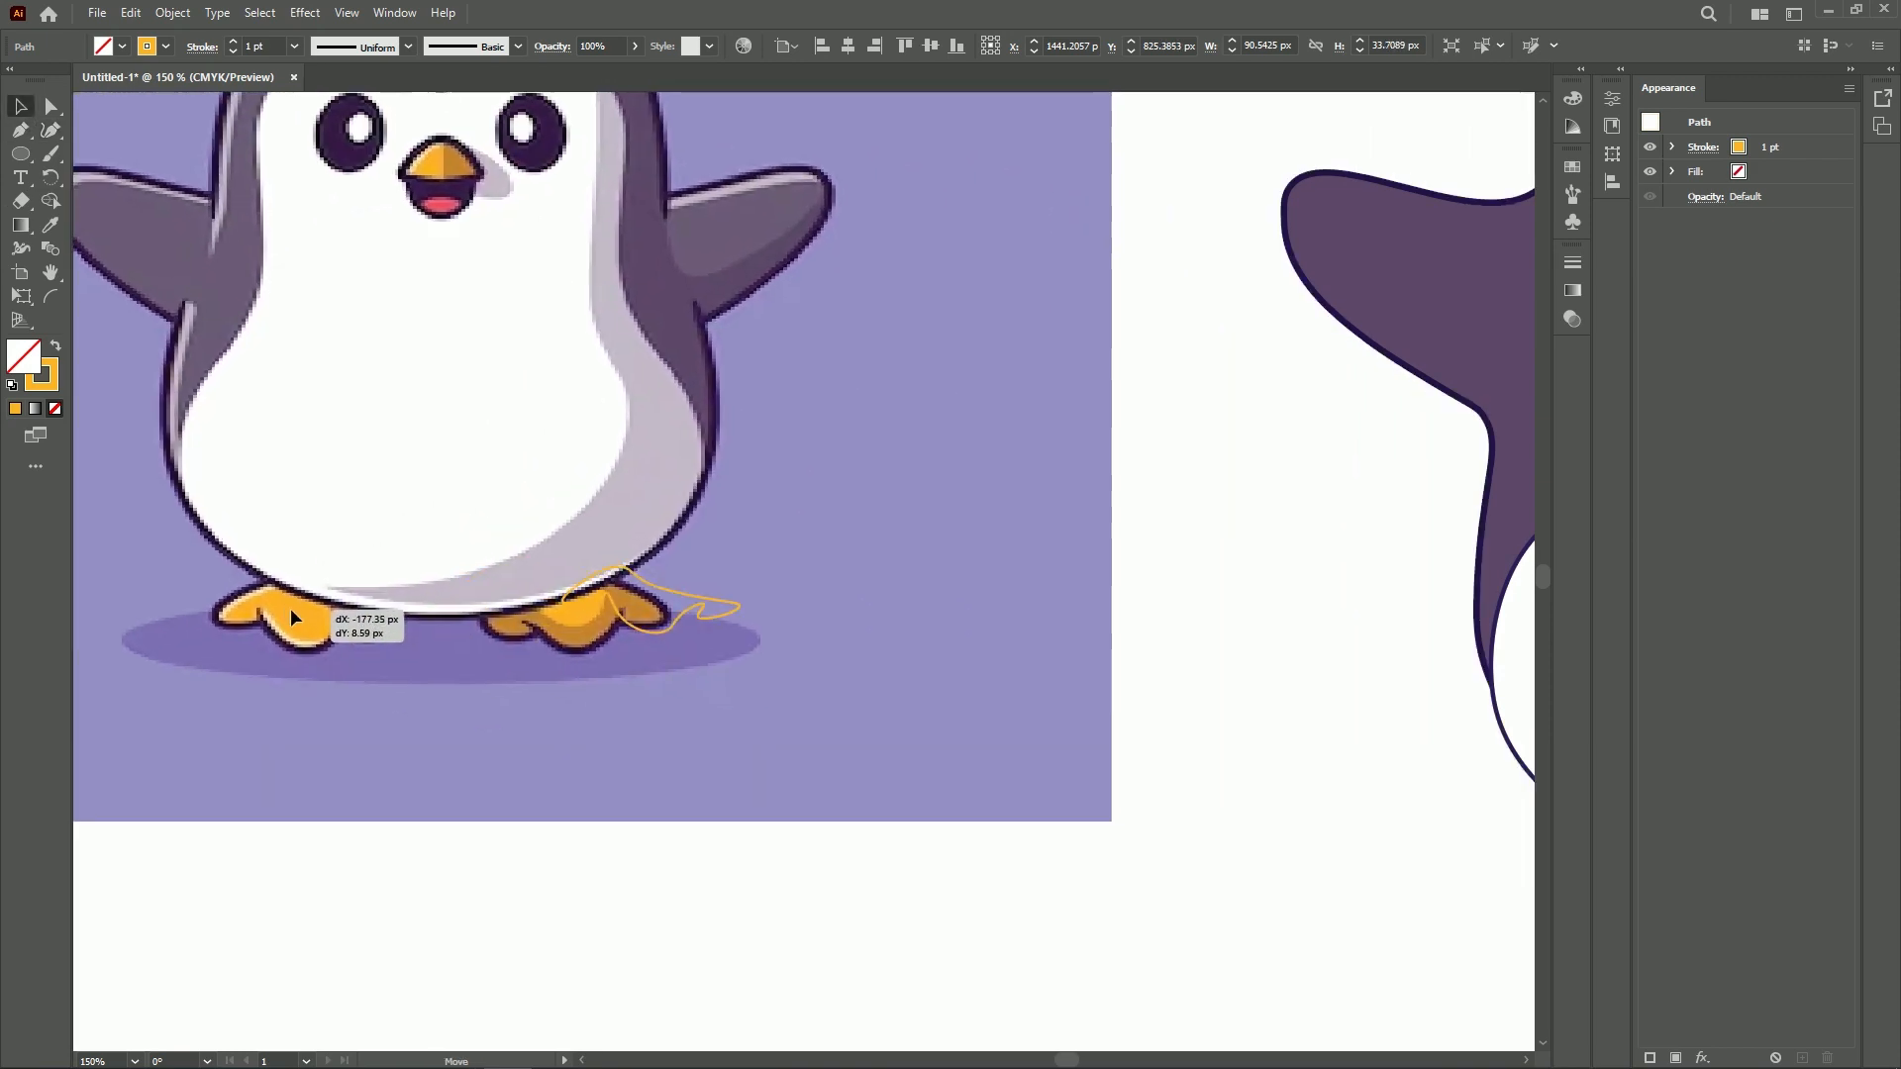
drag(1493, 501, 989, 413)
drag(746, 632, 566, 549)
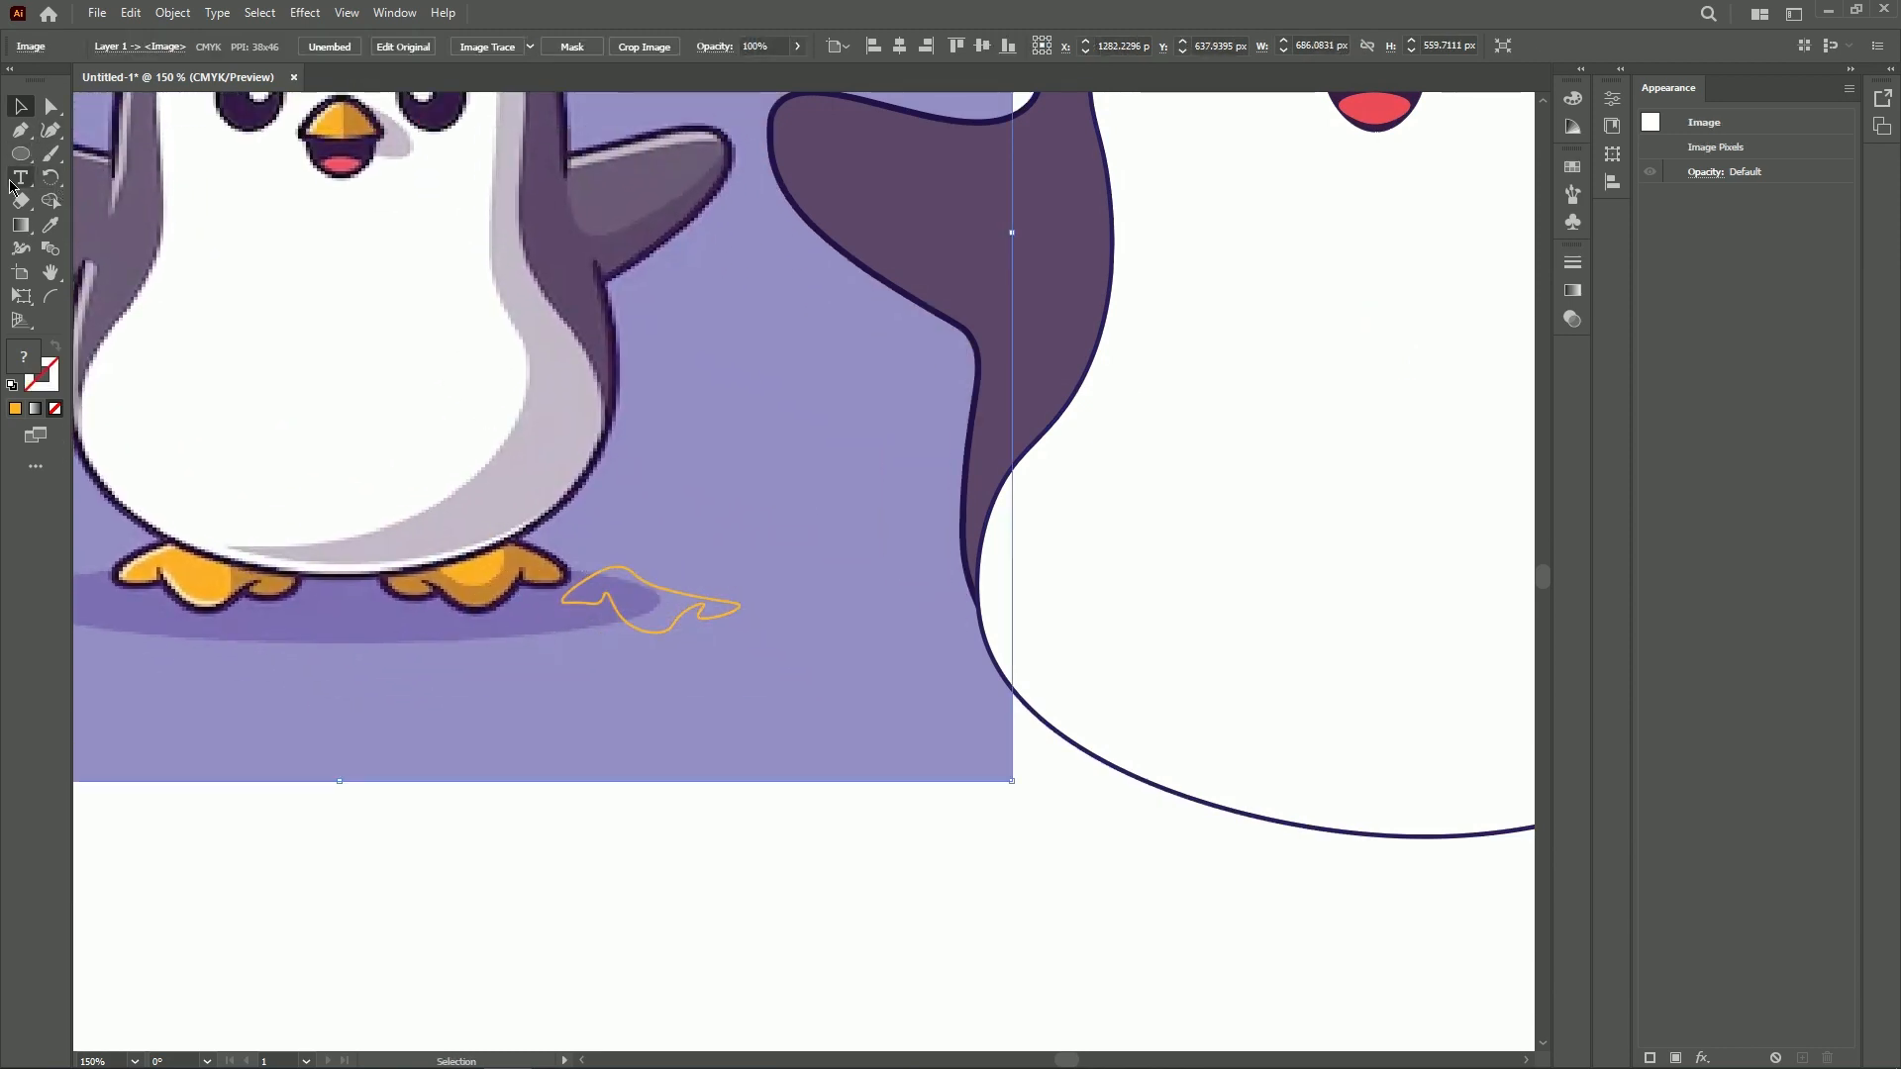
click(625, 570)
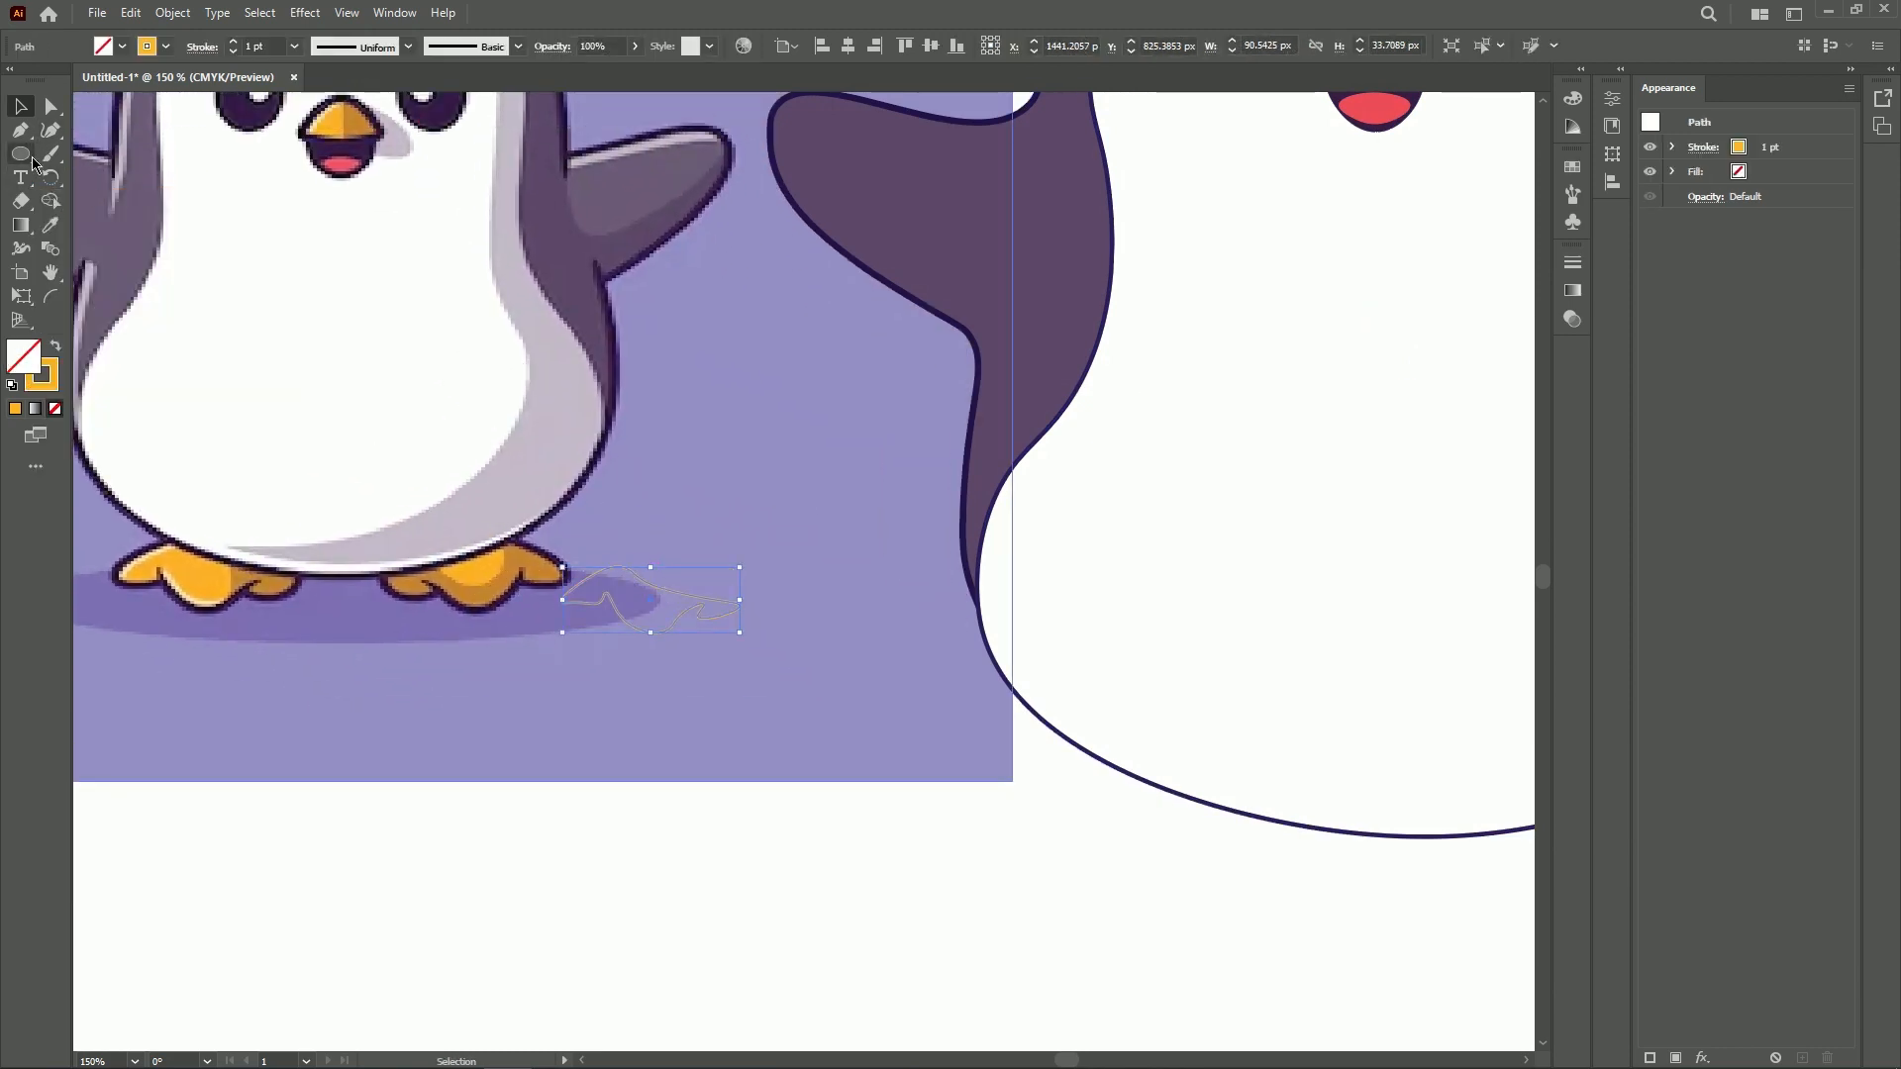
click(55, 345)
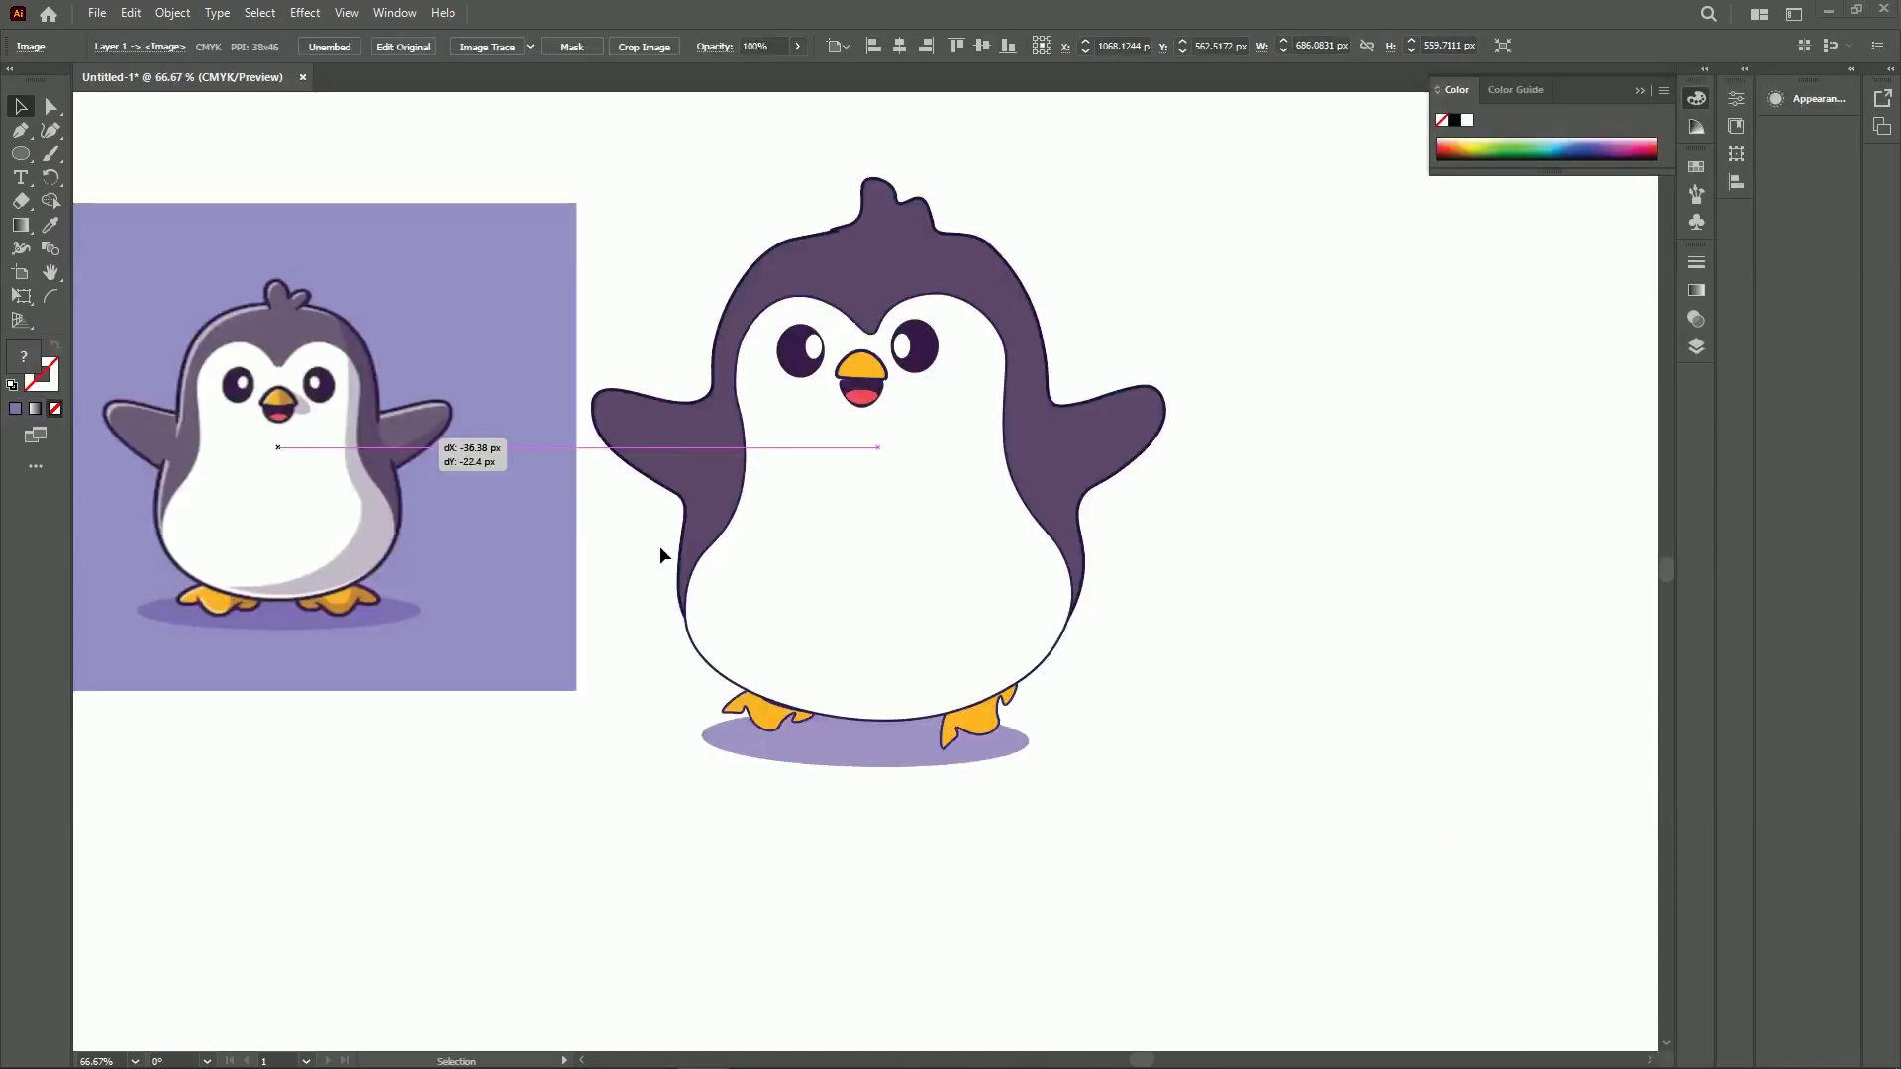
Move the reference image left and slightly up, clear of the vector penguin
drag(662, 554, 725, 552)
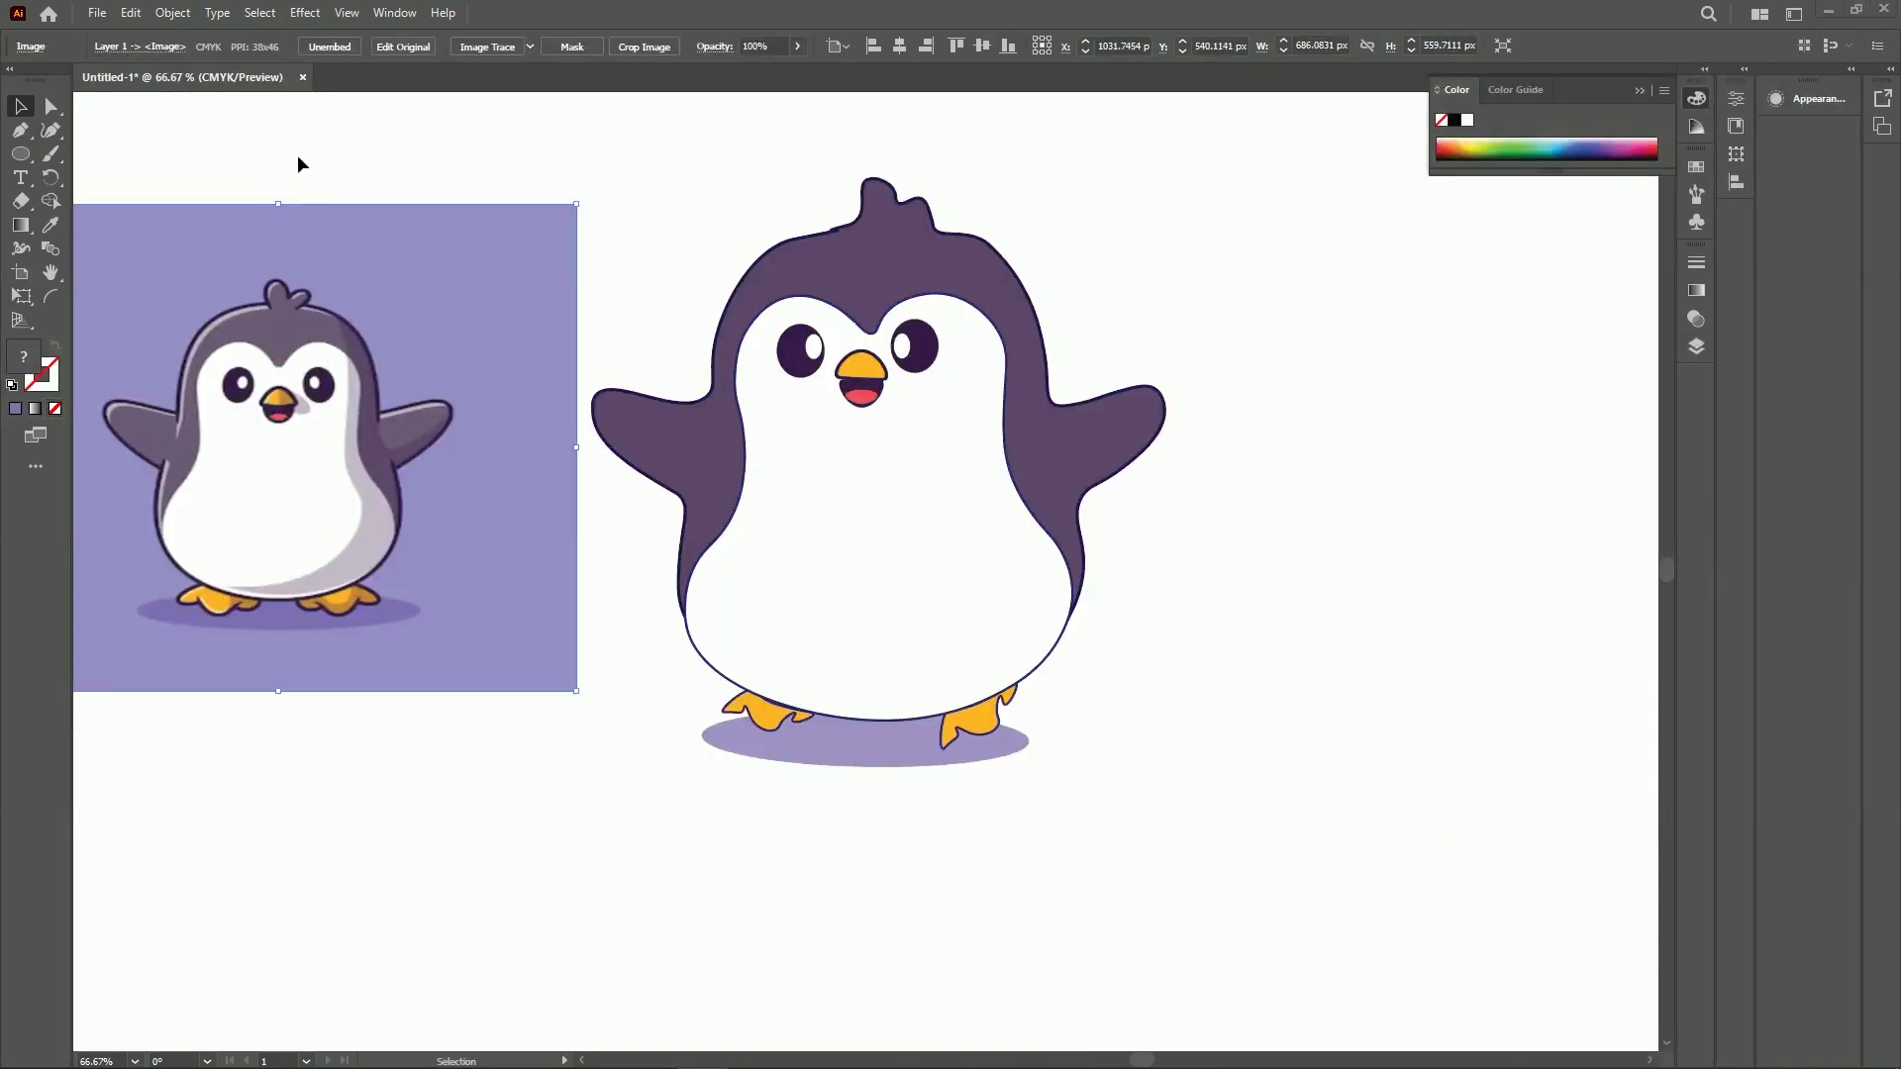
scroll(1574, 233, up, 2)
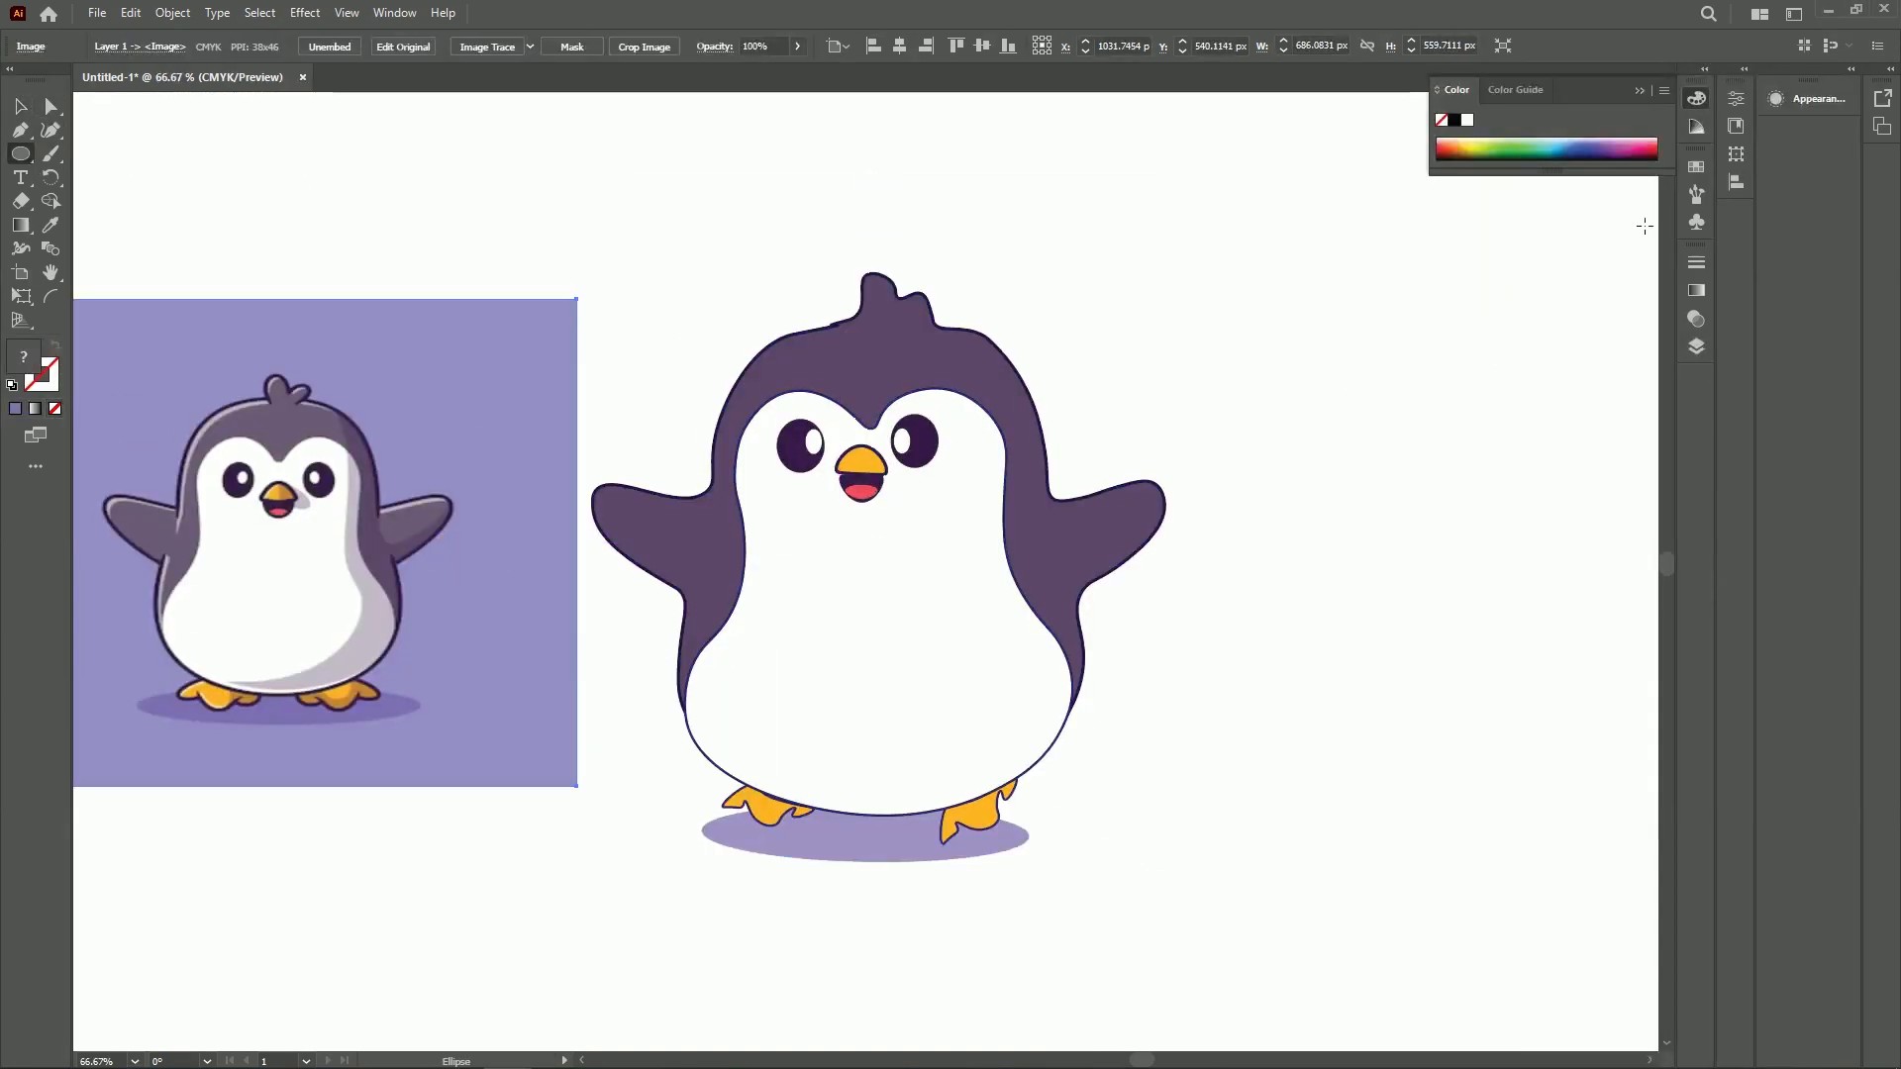
Draw a rectangle about 1216 by 798 px over the vector penguin and fill it with the reference background's light purple
drag(1646, 221, 1267, 430)
key(ctrl+z)
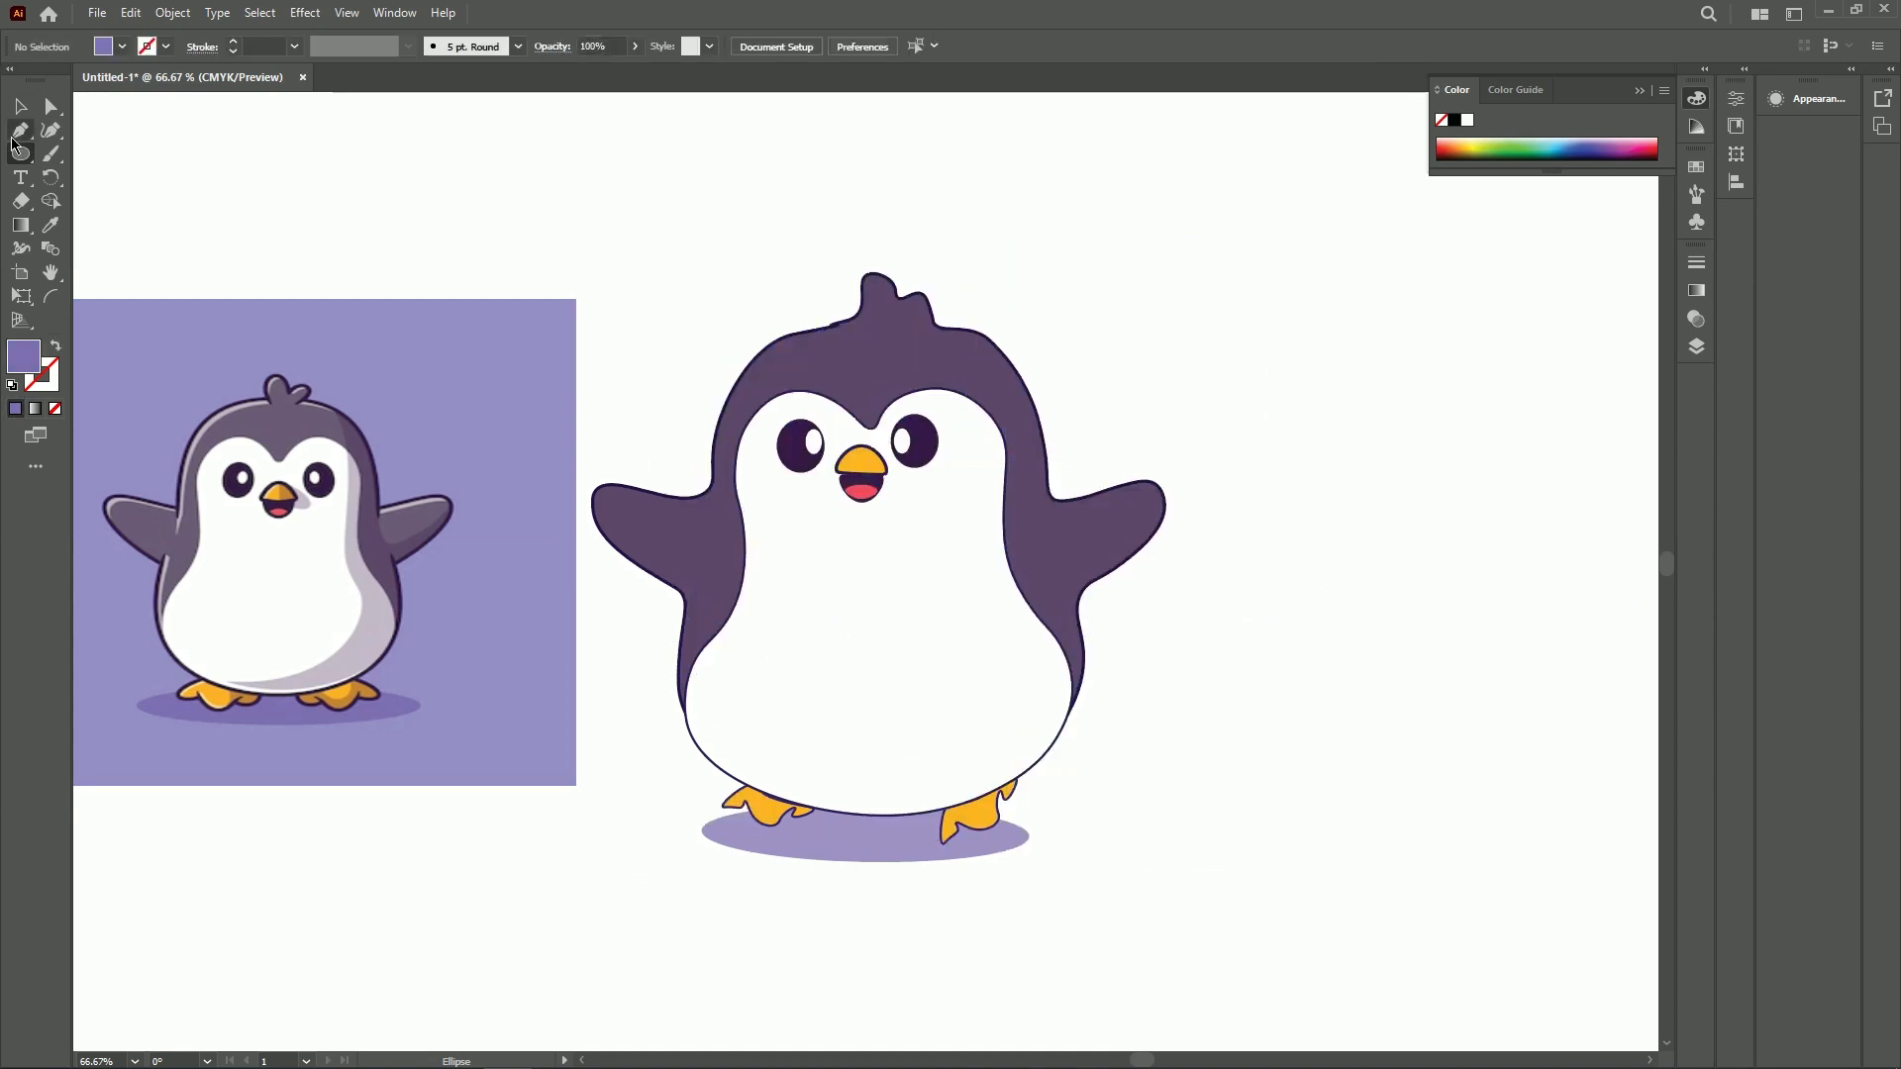
drag(20, 154, 151, 163)
drag(1648, 204, 593, 898)
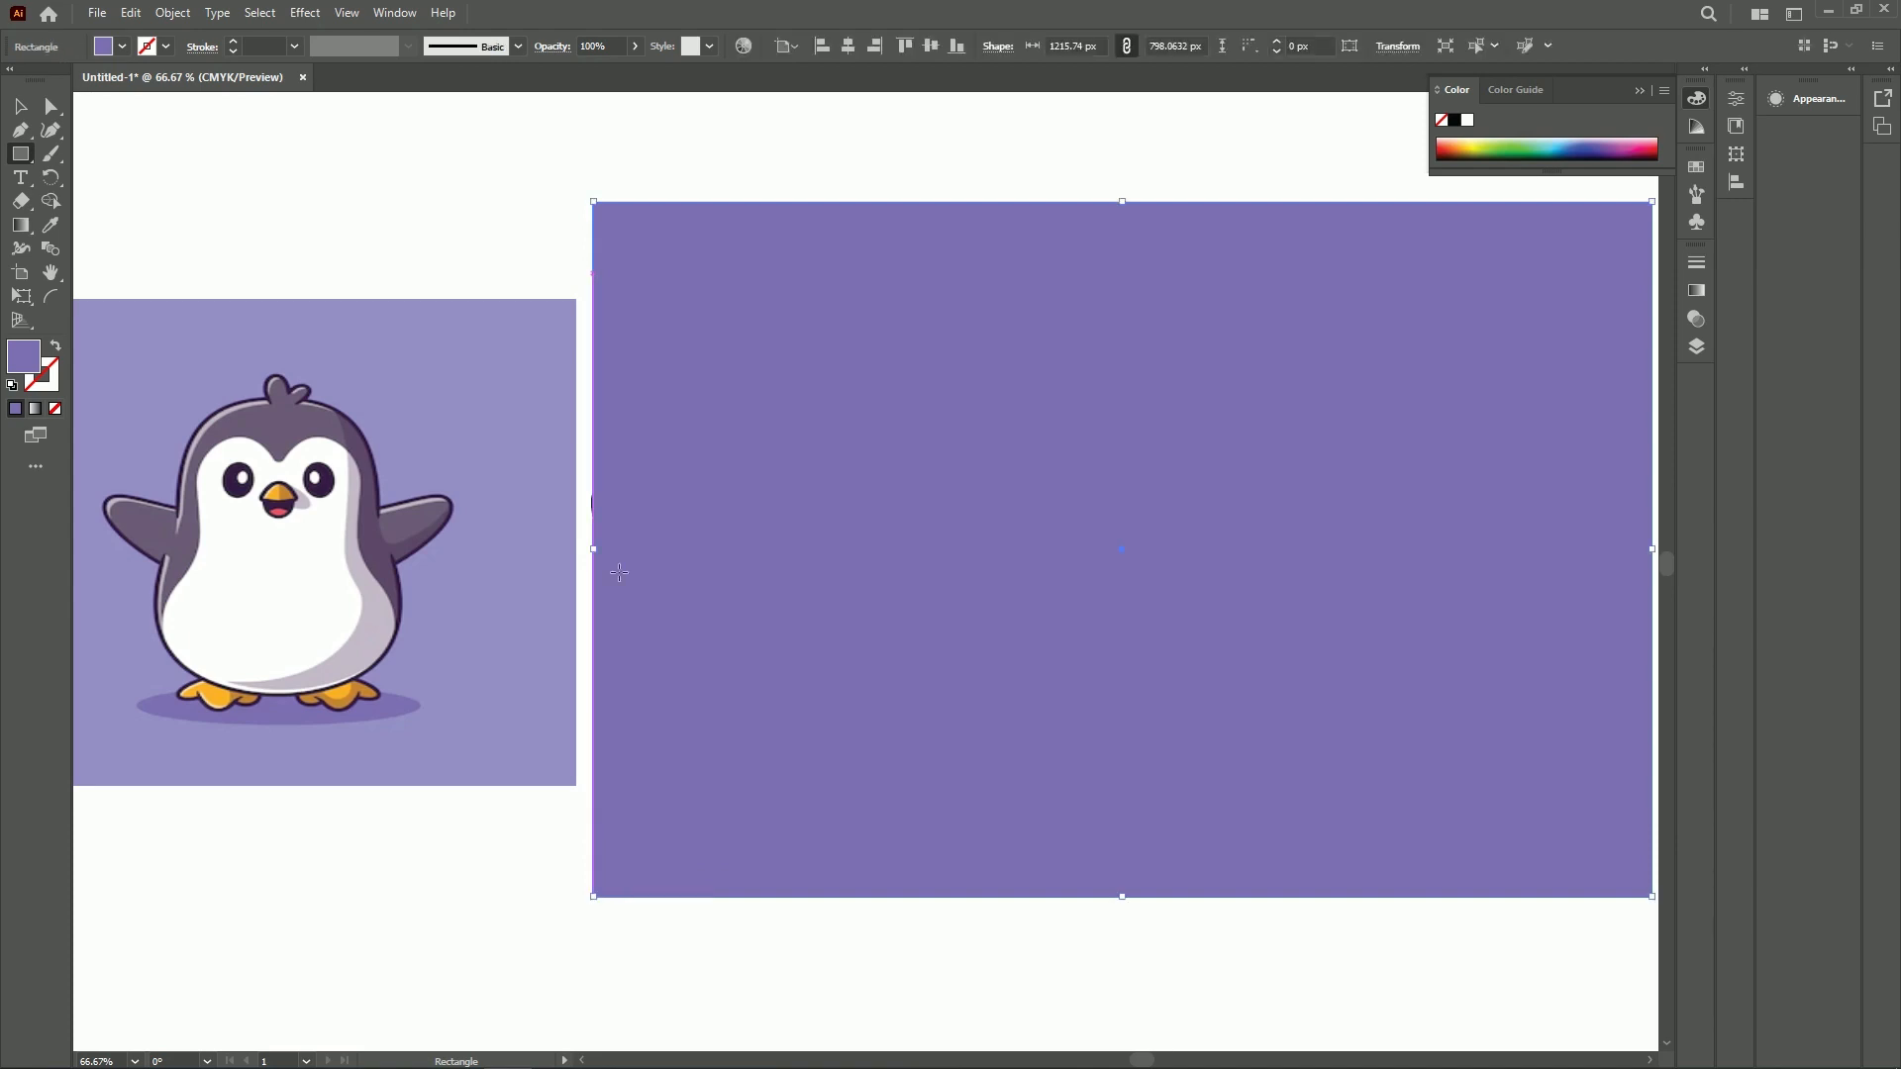
click(50, 225)
click(206, 302)
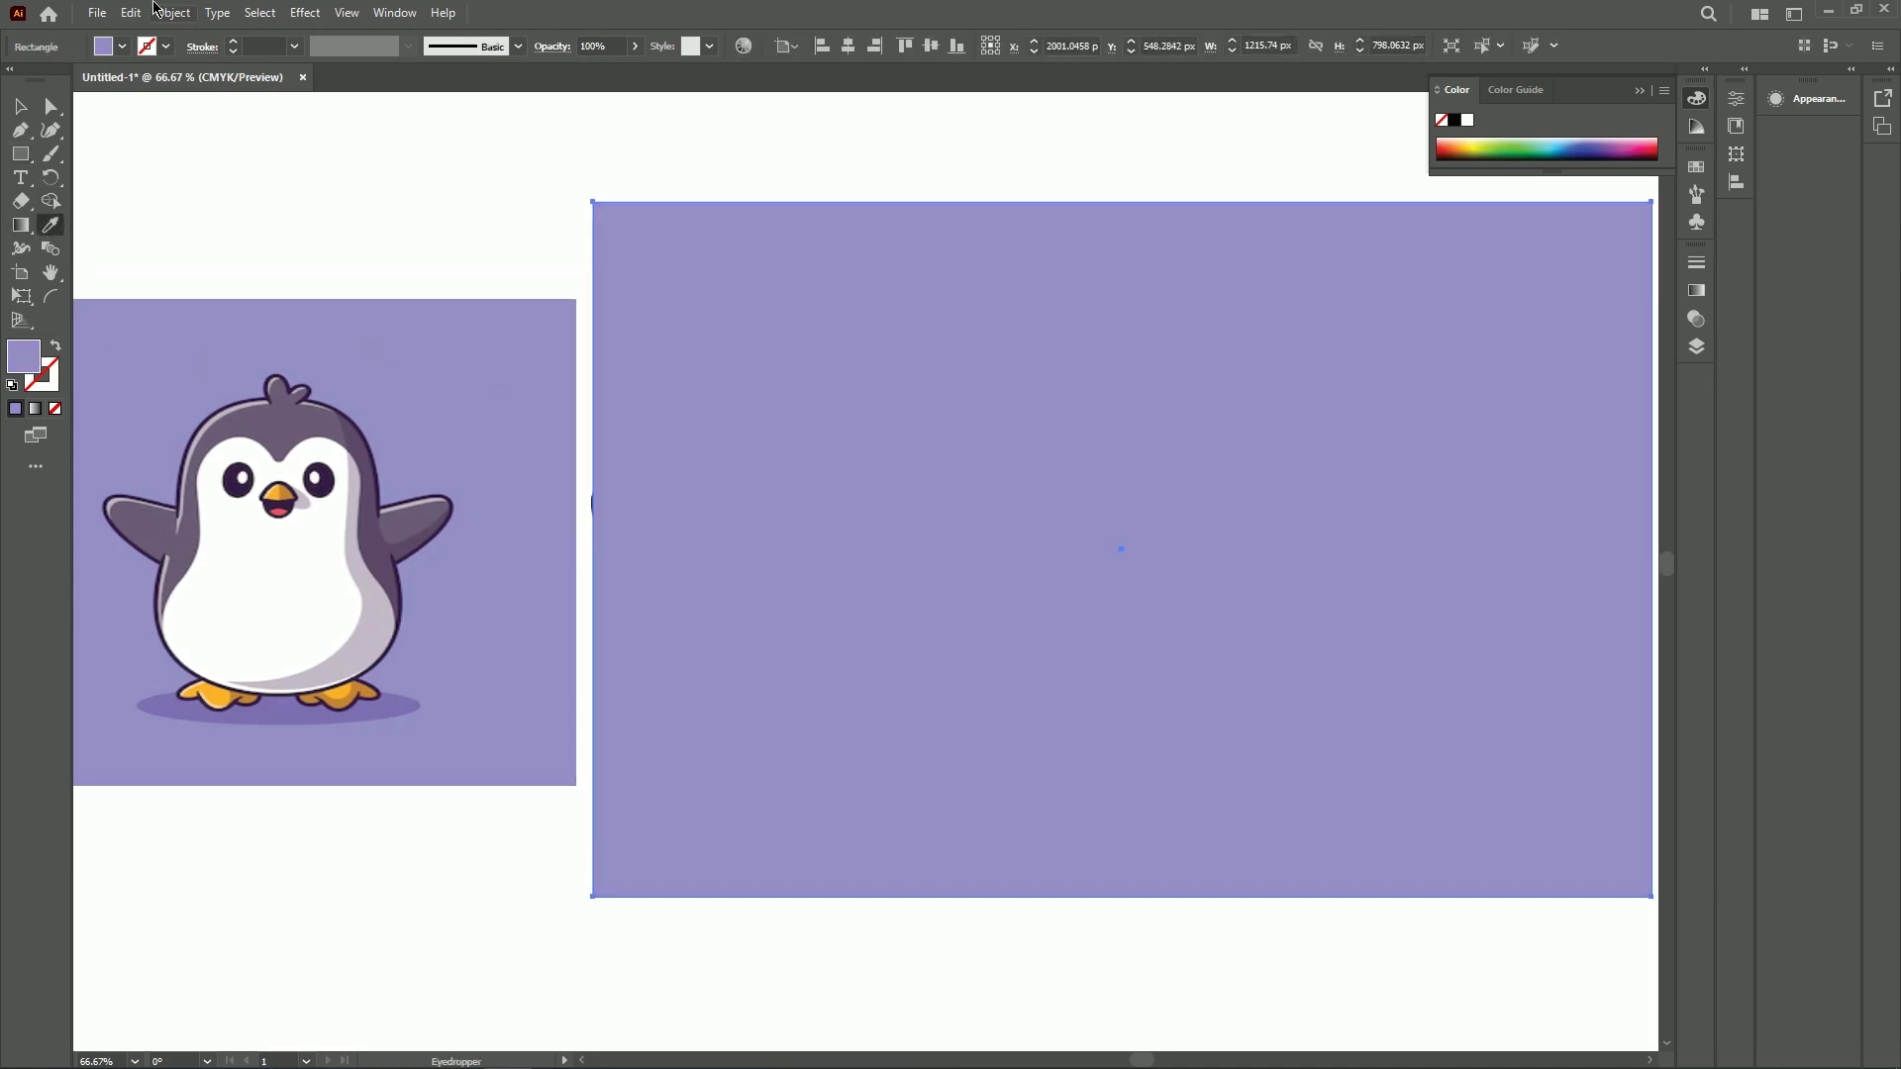
Select the reference image and send it to the back of the stacking order
key(v)
click(110, 306)
right_click(963, 277)
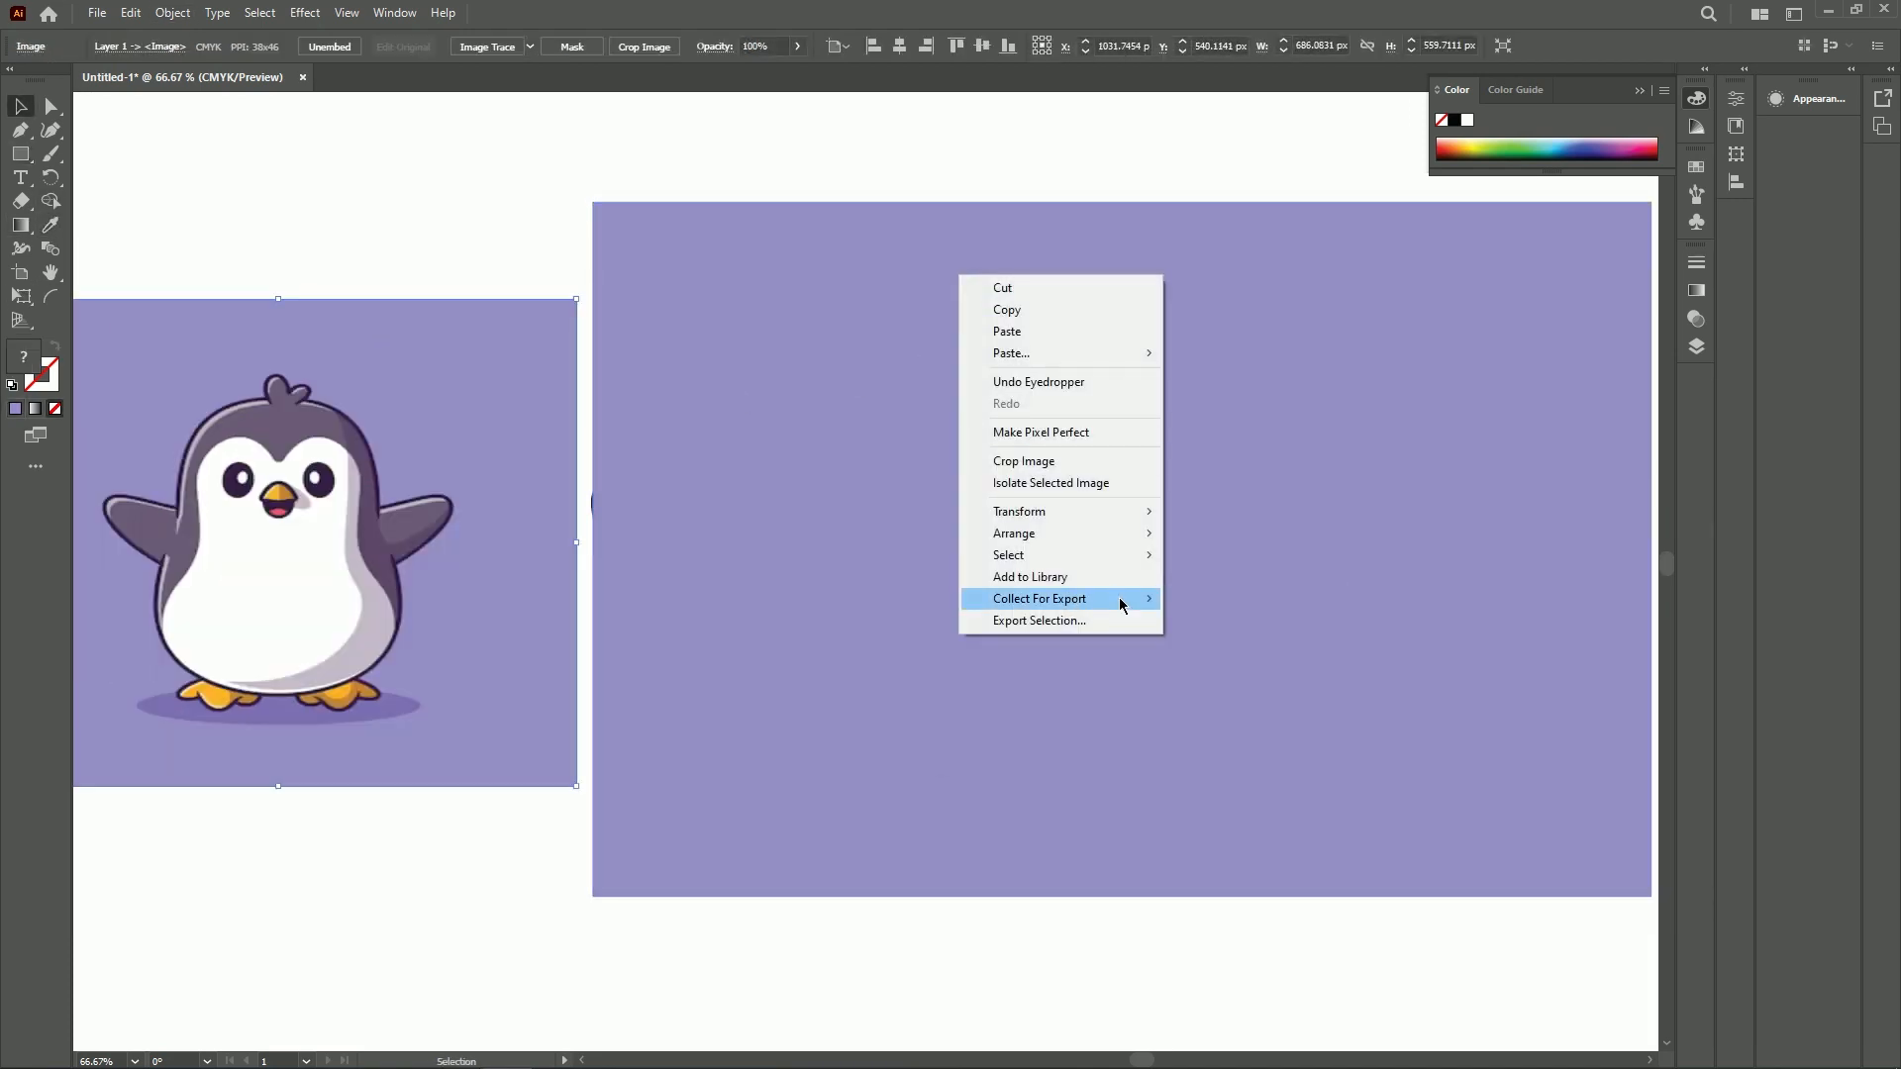
mouse_move(1149, 534)
click(1279, 599)
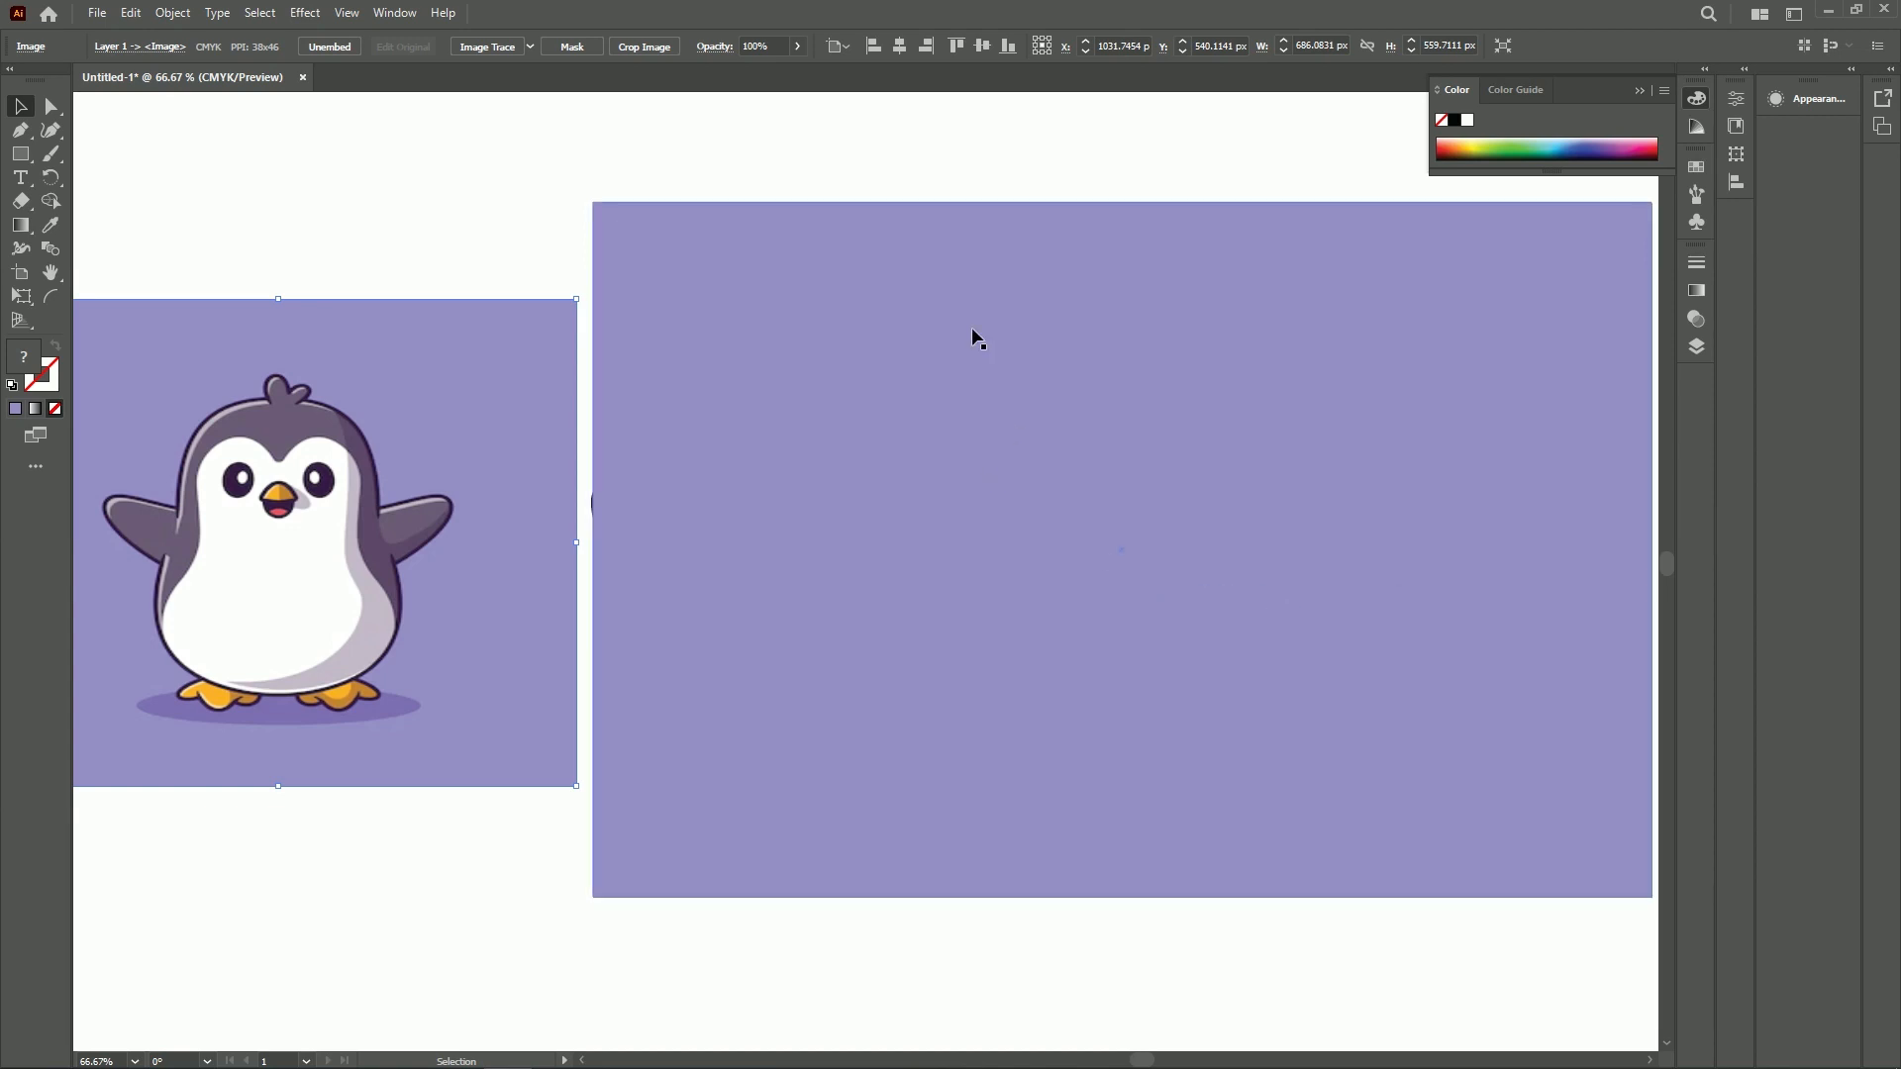
Send the light purple rectangle to the back of the stacking order, behind the vector penguin
right_click(983, 310)
click(827, 259)
right_click(829, 259)
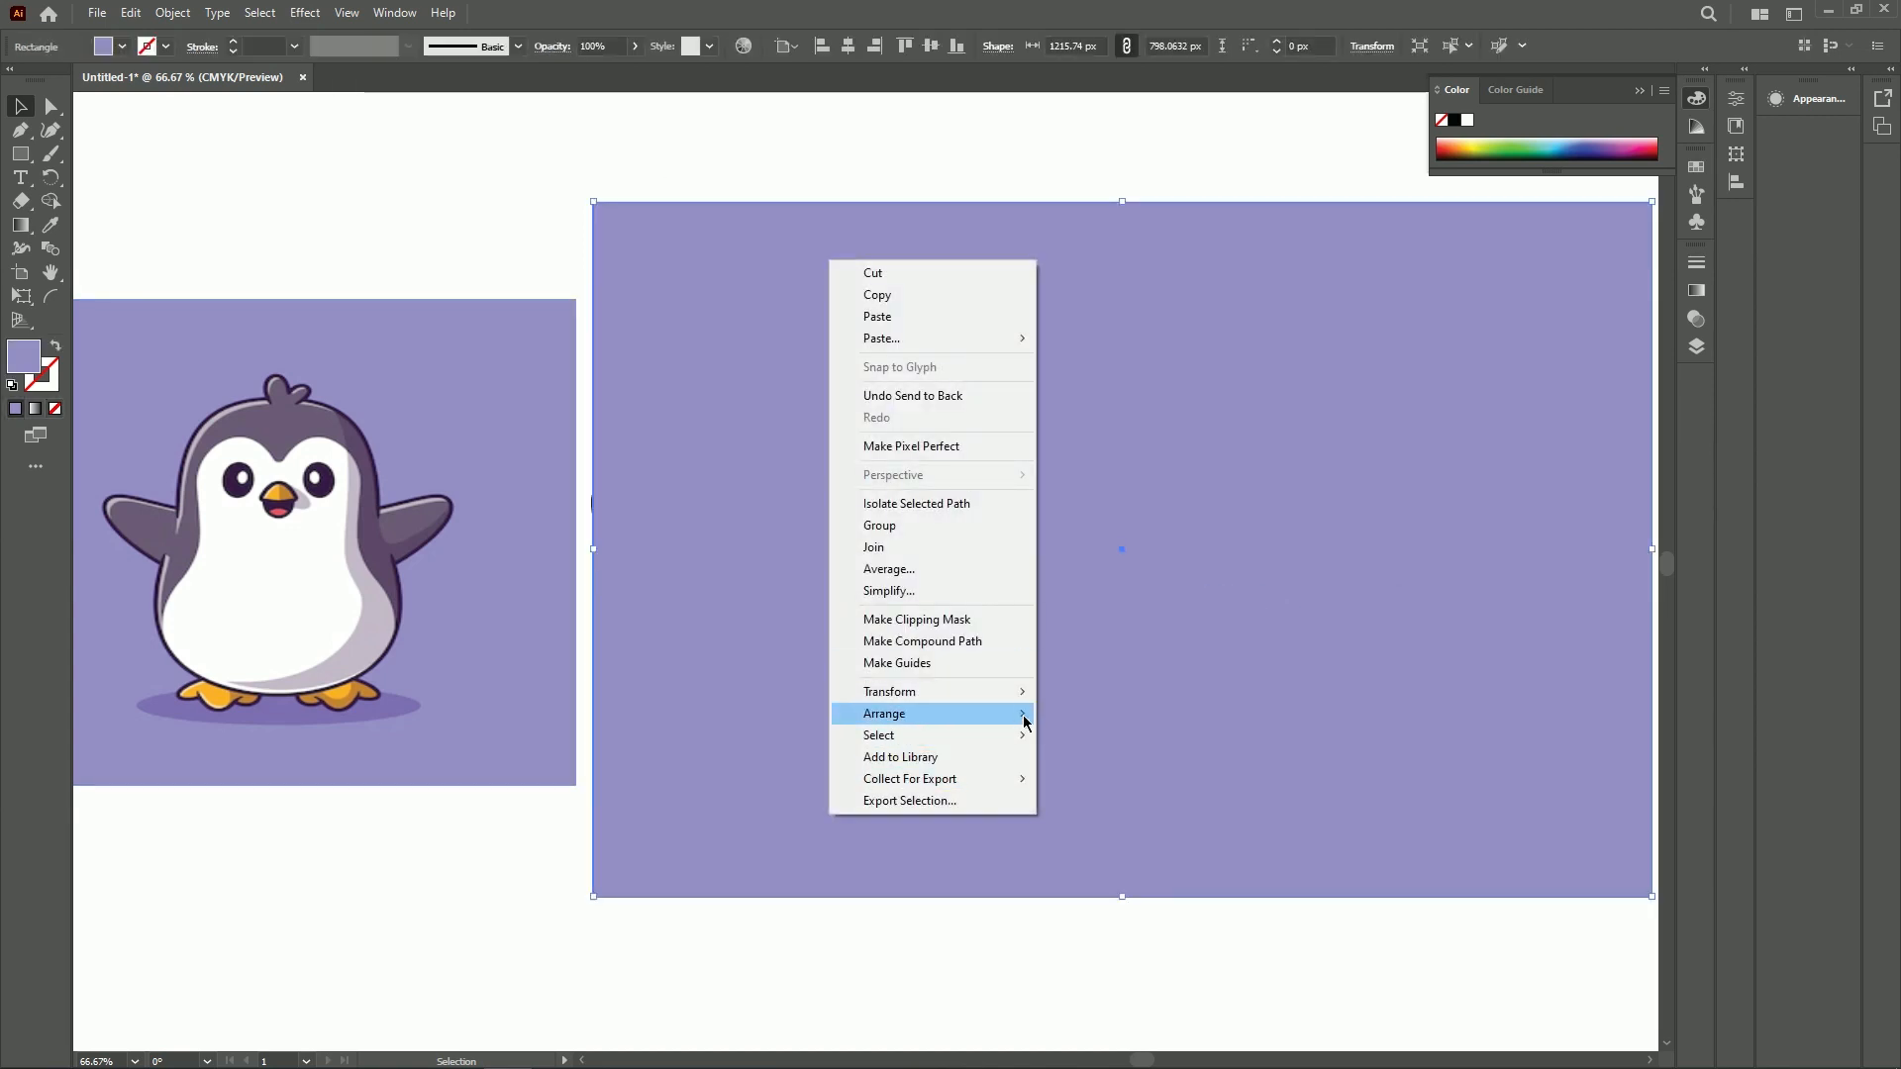
mouse_move(1020, 714)
click(1155, 782)
Move the vector penguin right toward the middle of the purple rectangle and place the shadow ellipse under its feet
drag(870, 594, 1168, 576)
drag(879, 834, 1193, 813)
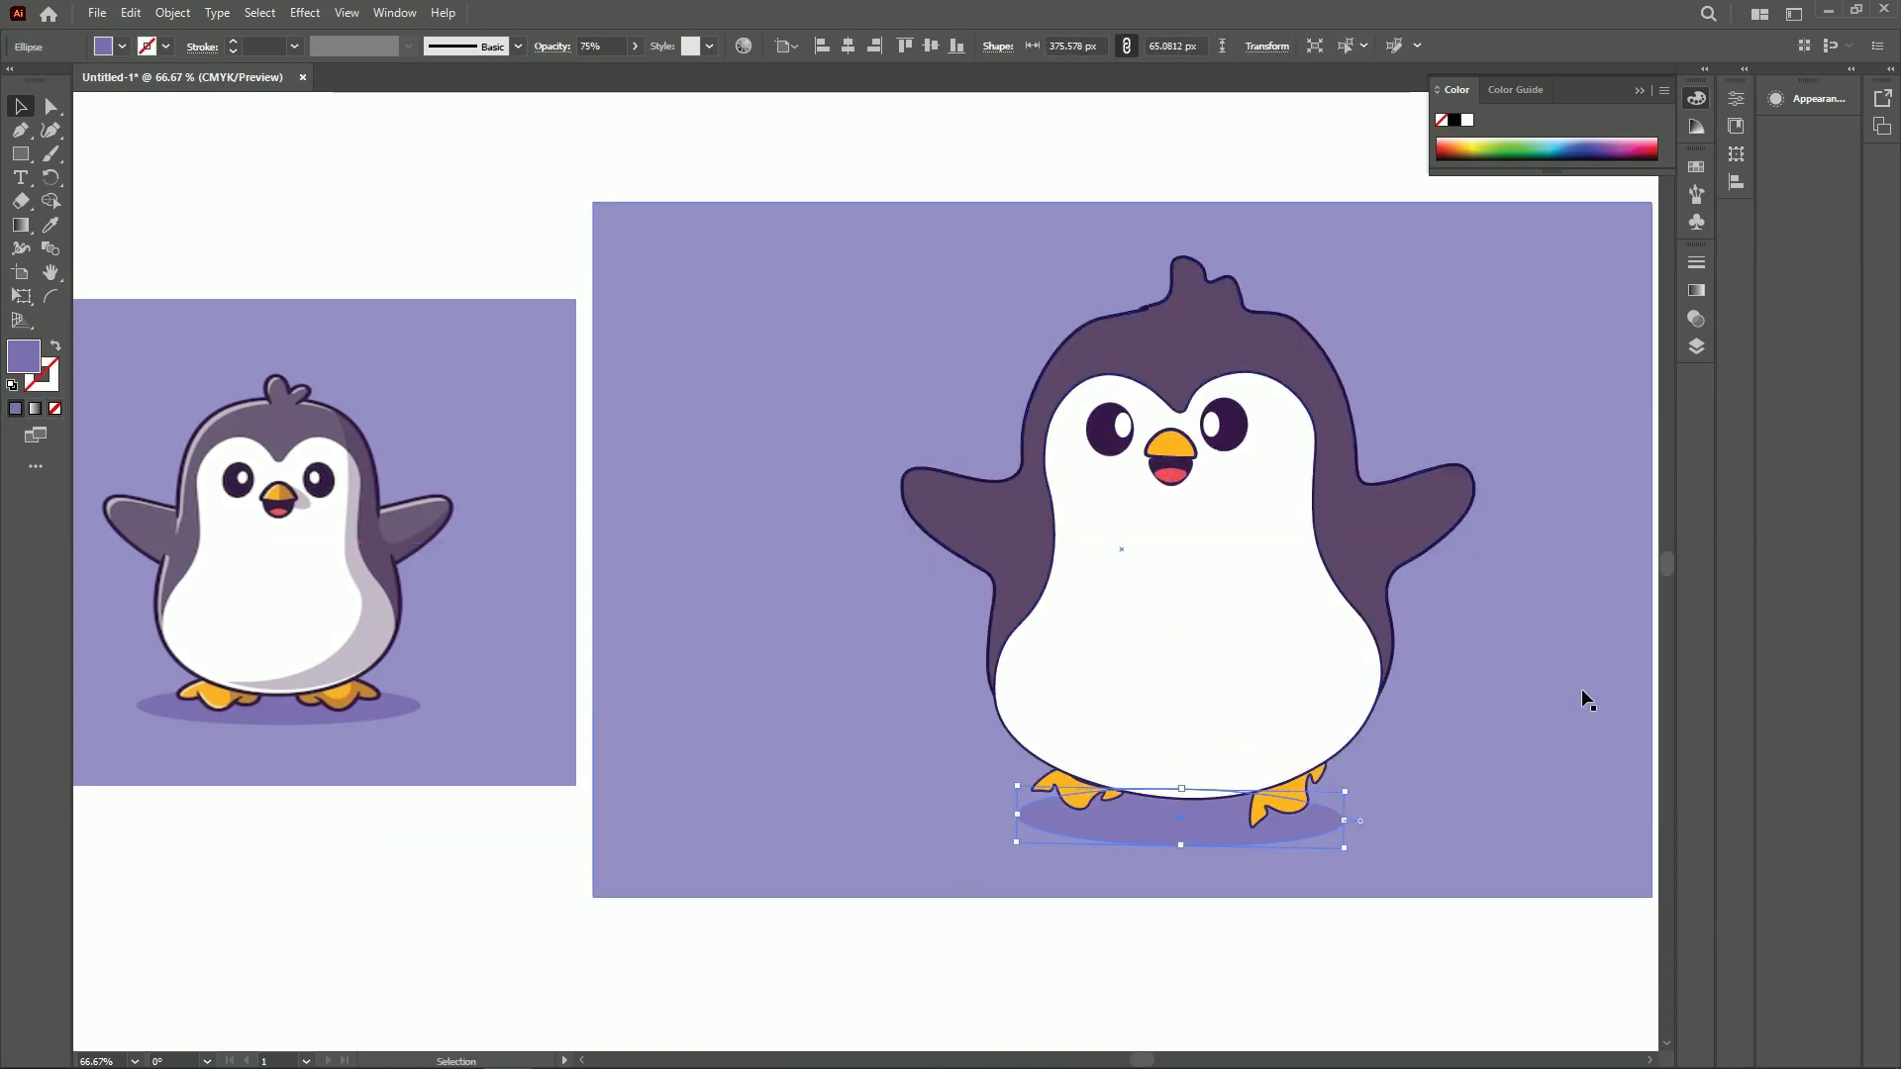
click(1010, 119)
Place the reference image beside the vector penguin and compare their faces, bodies and feet up close
drag(398, 531, 295, 473)
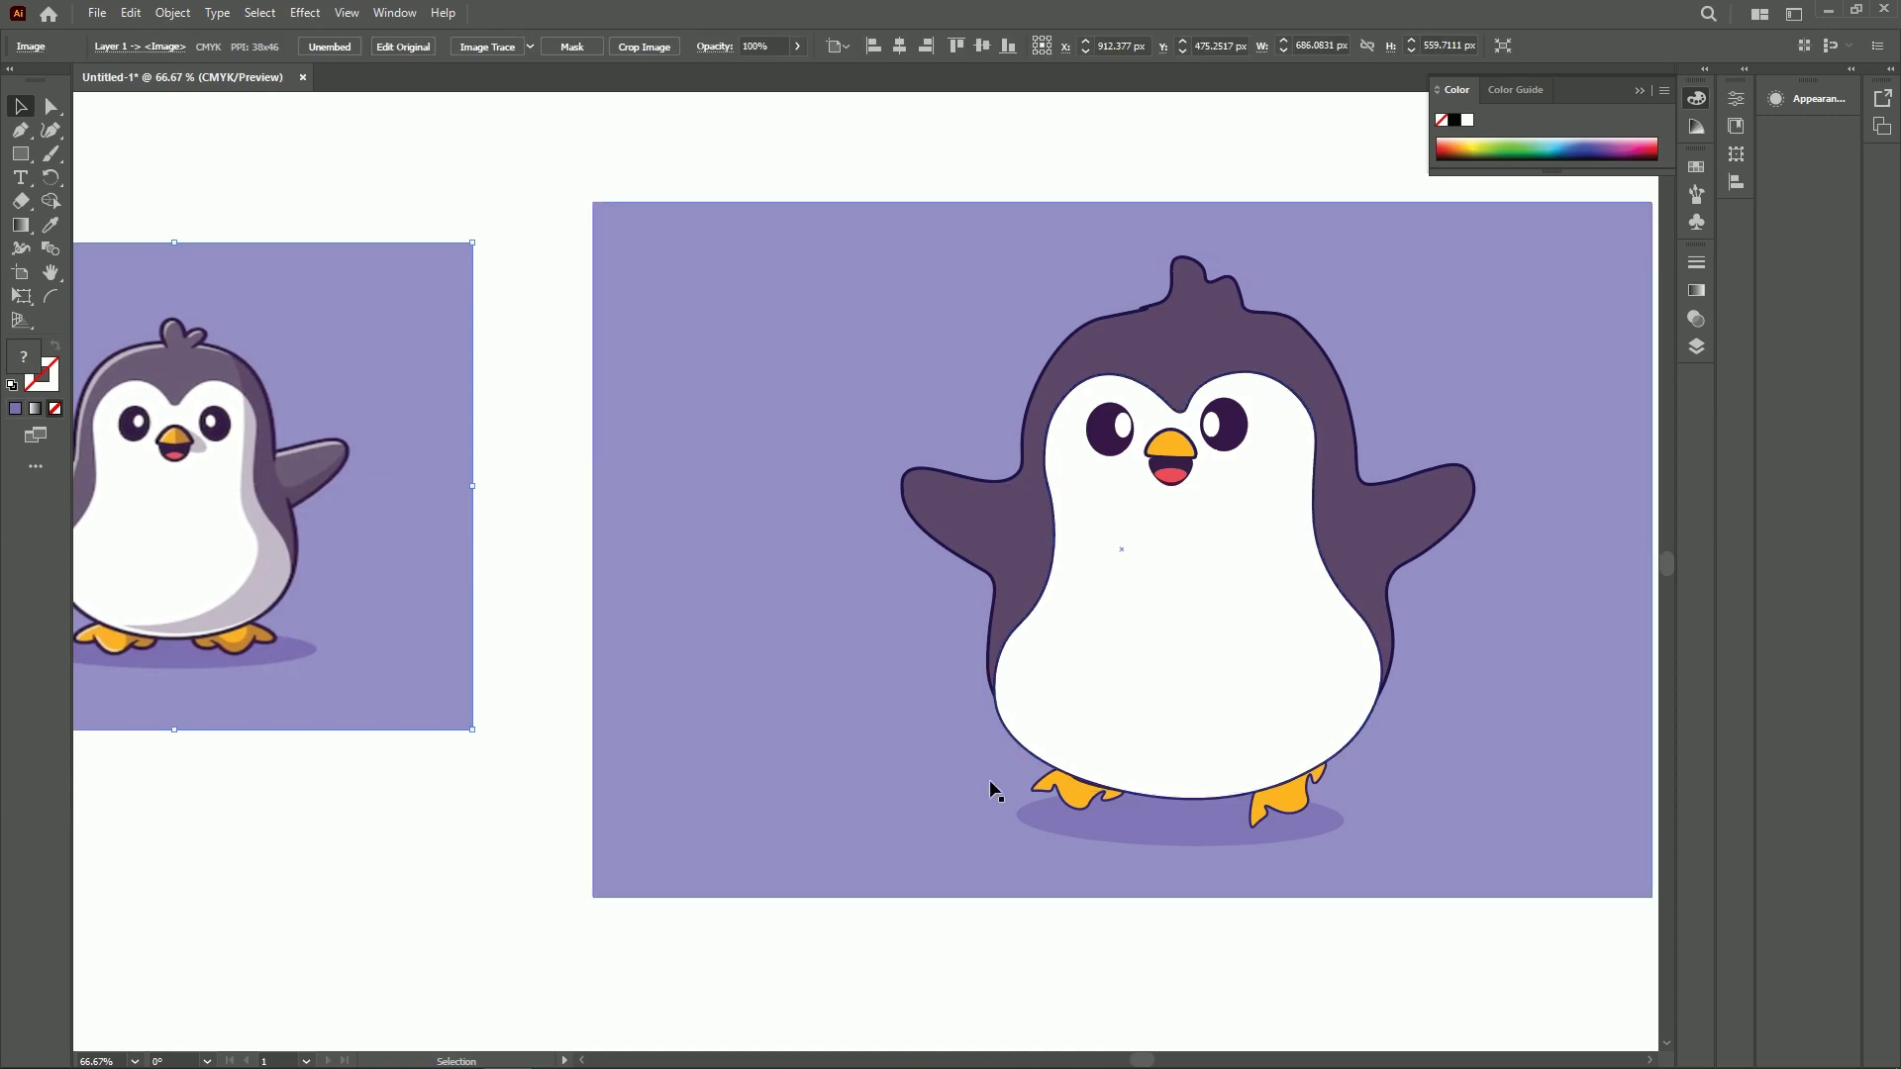
drag(1073, 757, 891, 758)
drag(246, 417, 691, 484)
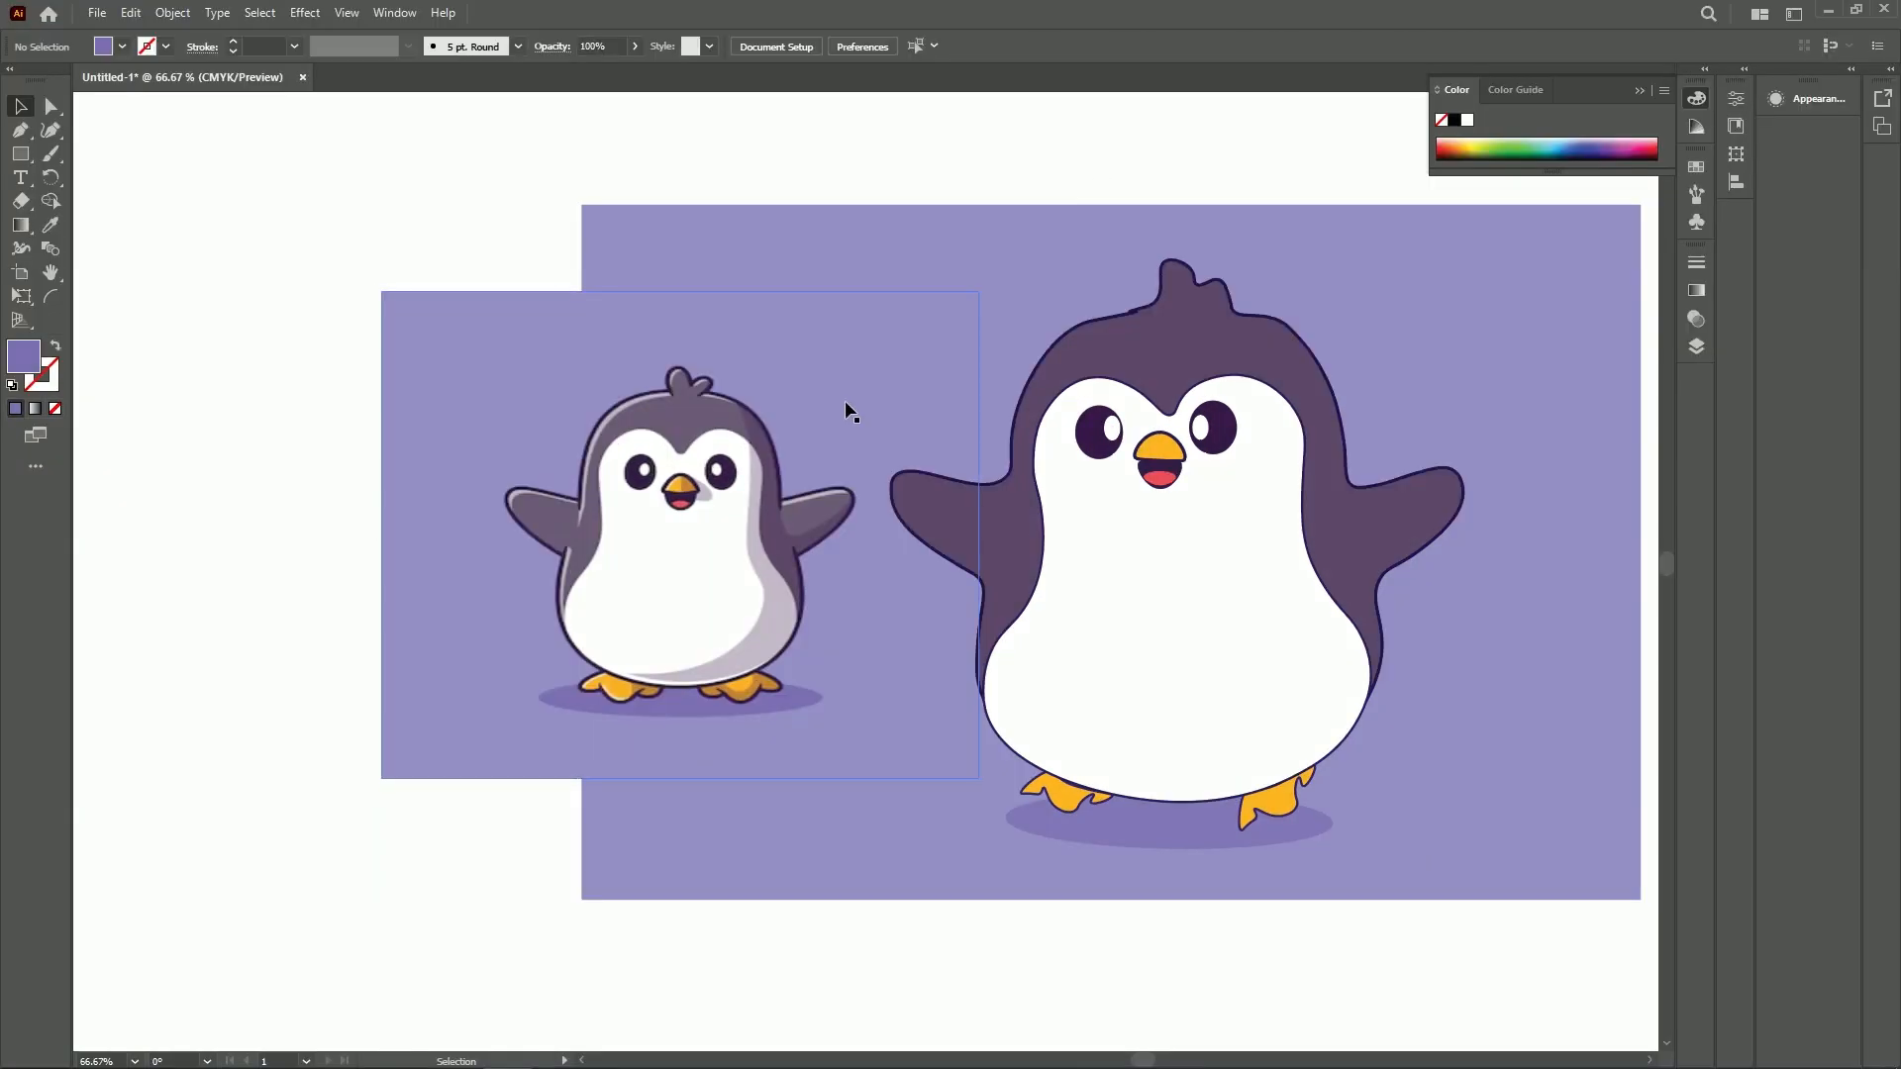
key(ctrl+plus)
key(ctrl+plus)
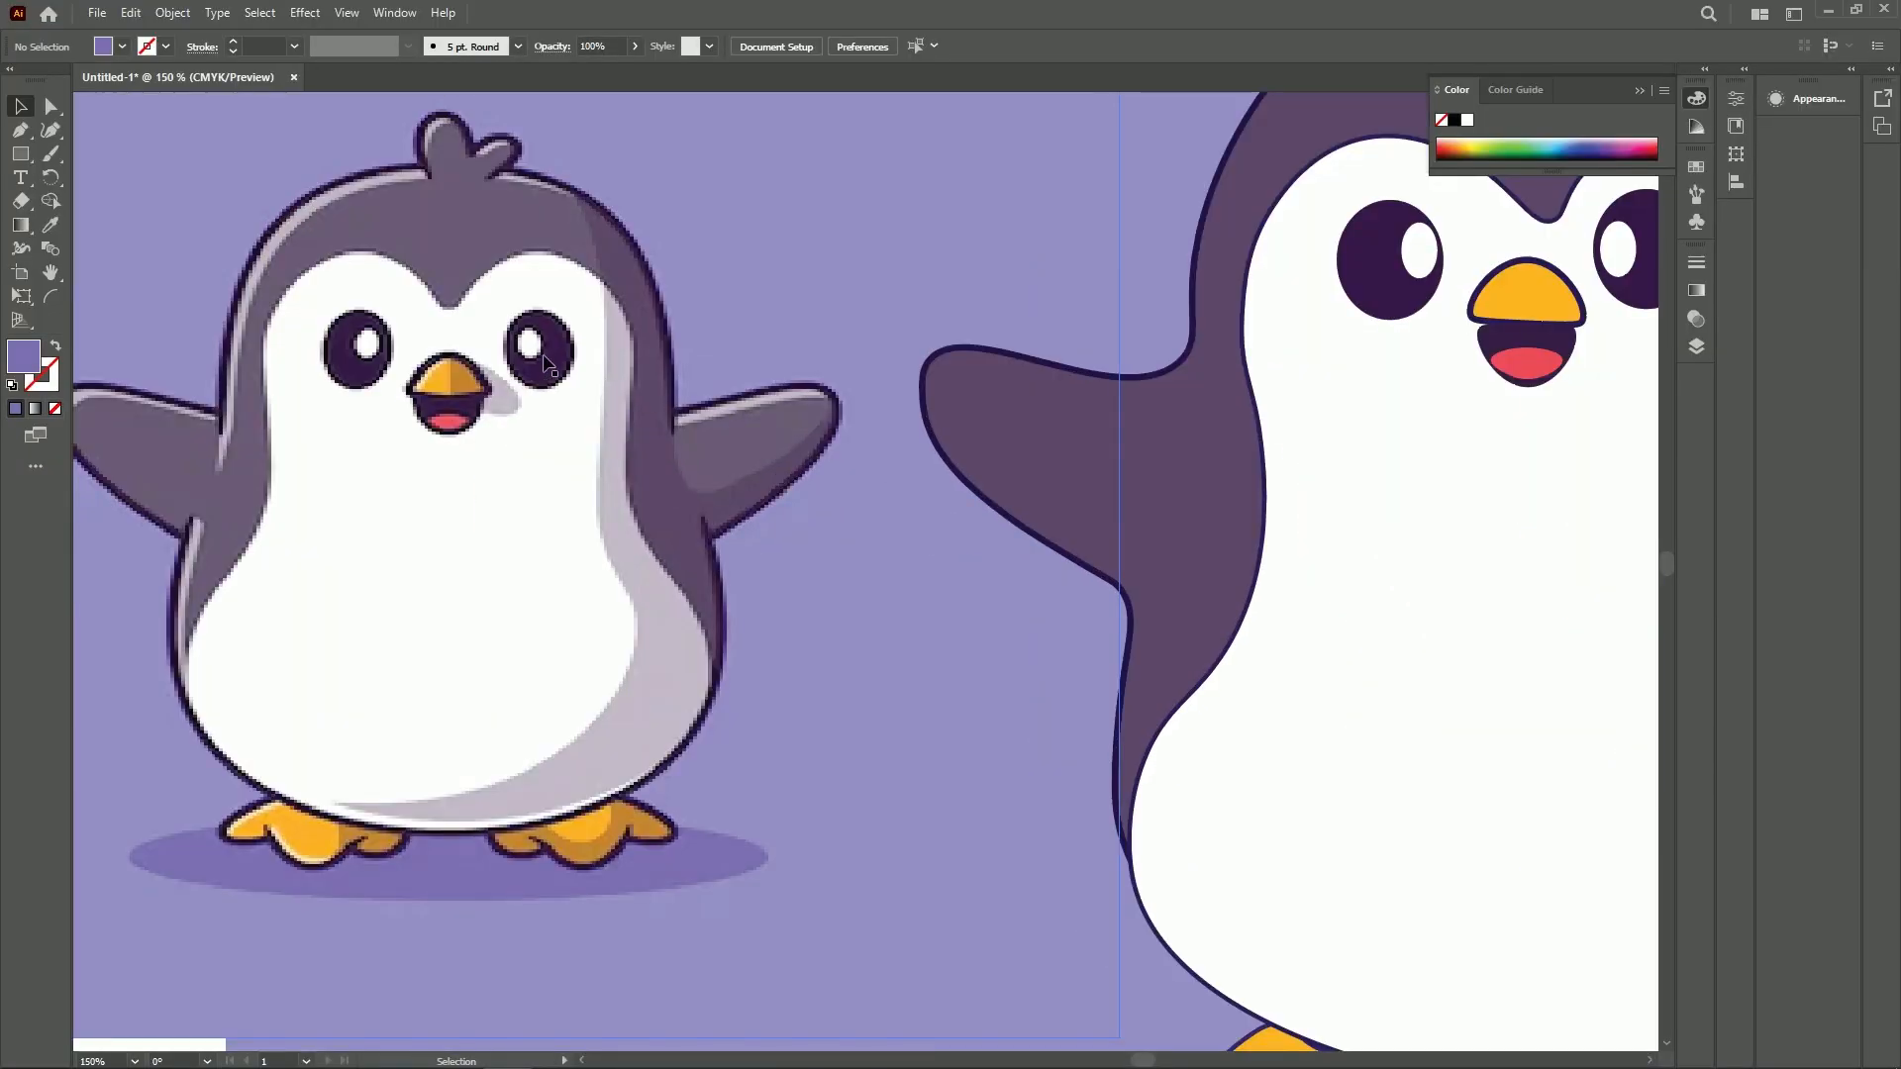
drag(545, 365, 871, 426)
key(ctrl+plus)
key(ctrl+plus)
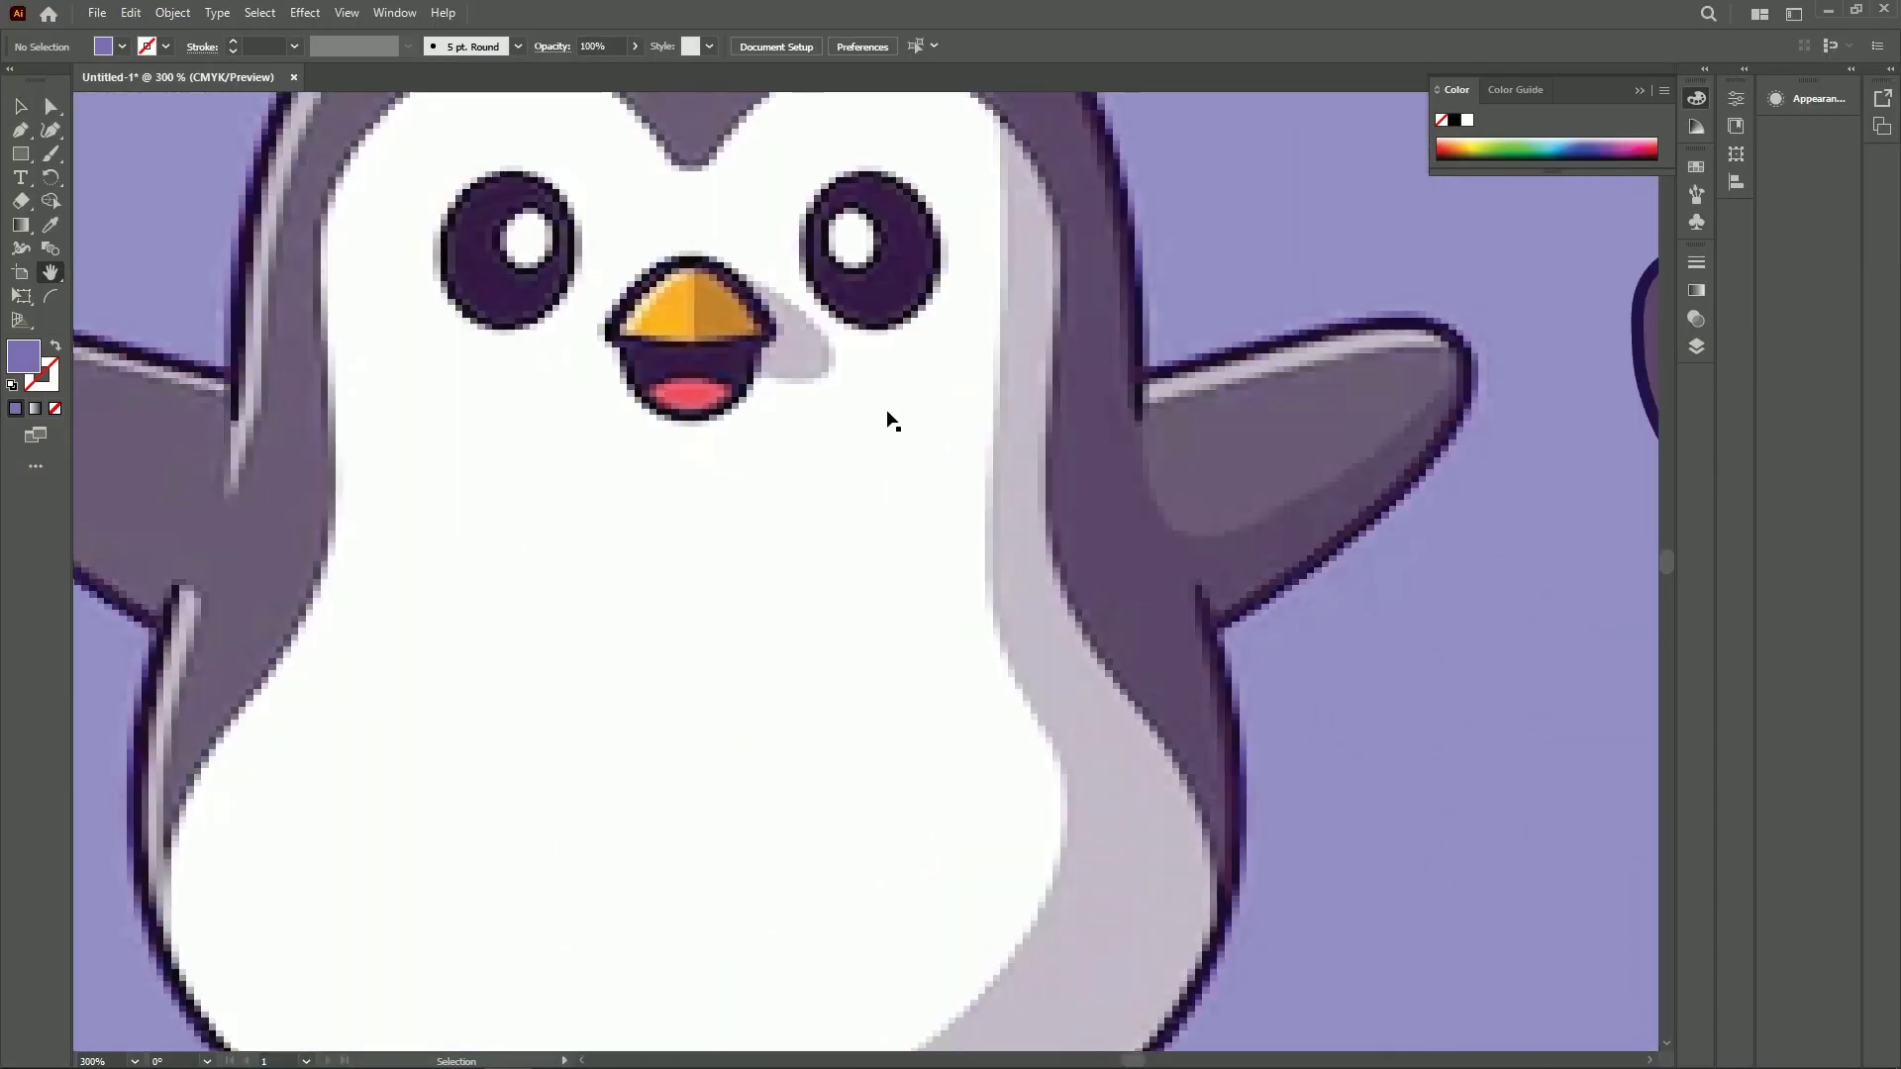
drag(855, 675, 1042, 471)
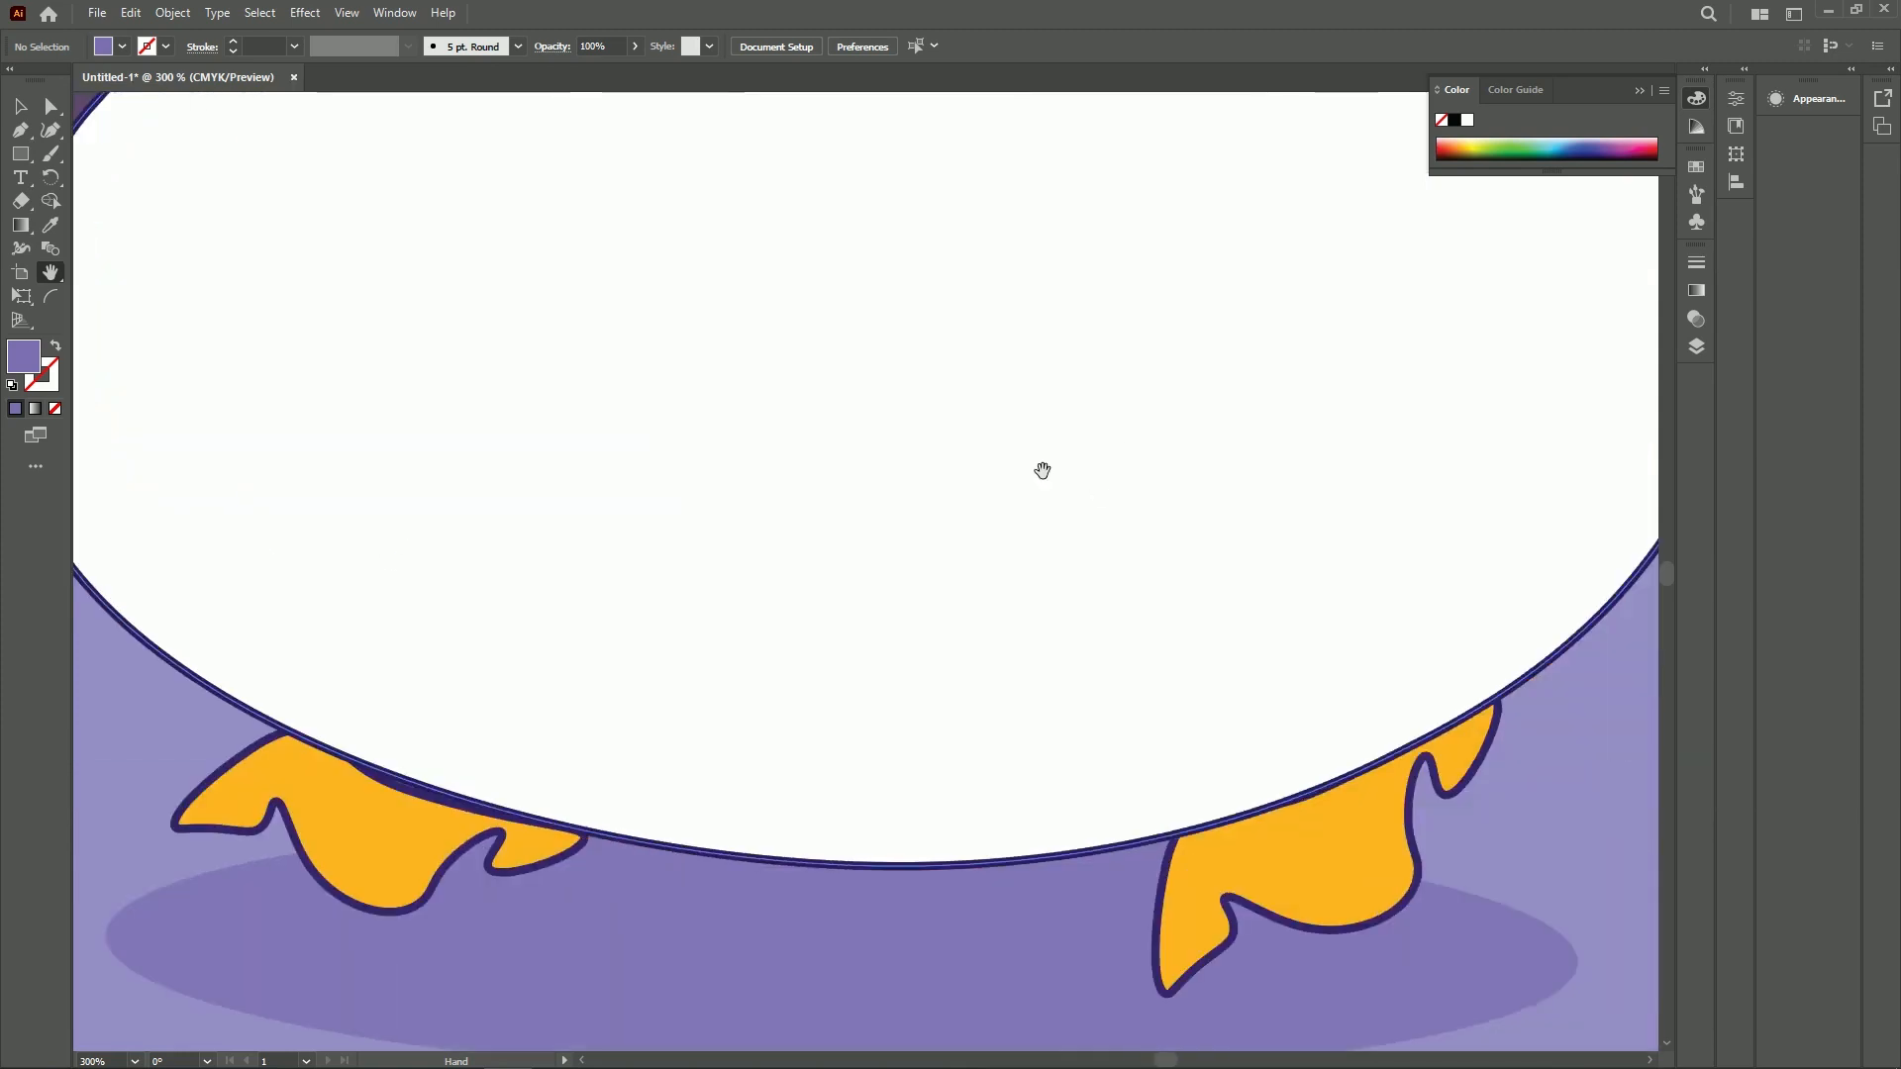
scroll(717, 538, down, 4)
scroll(717, 526, up, 2)
scroll(764, 686, left, 4)
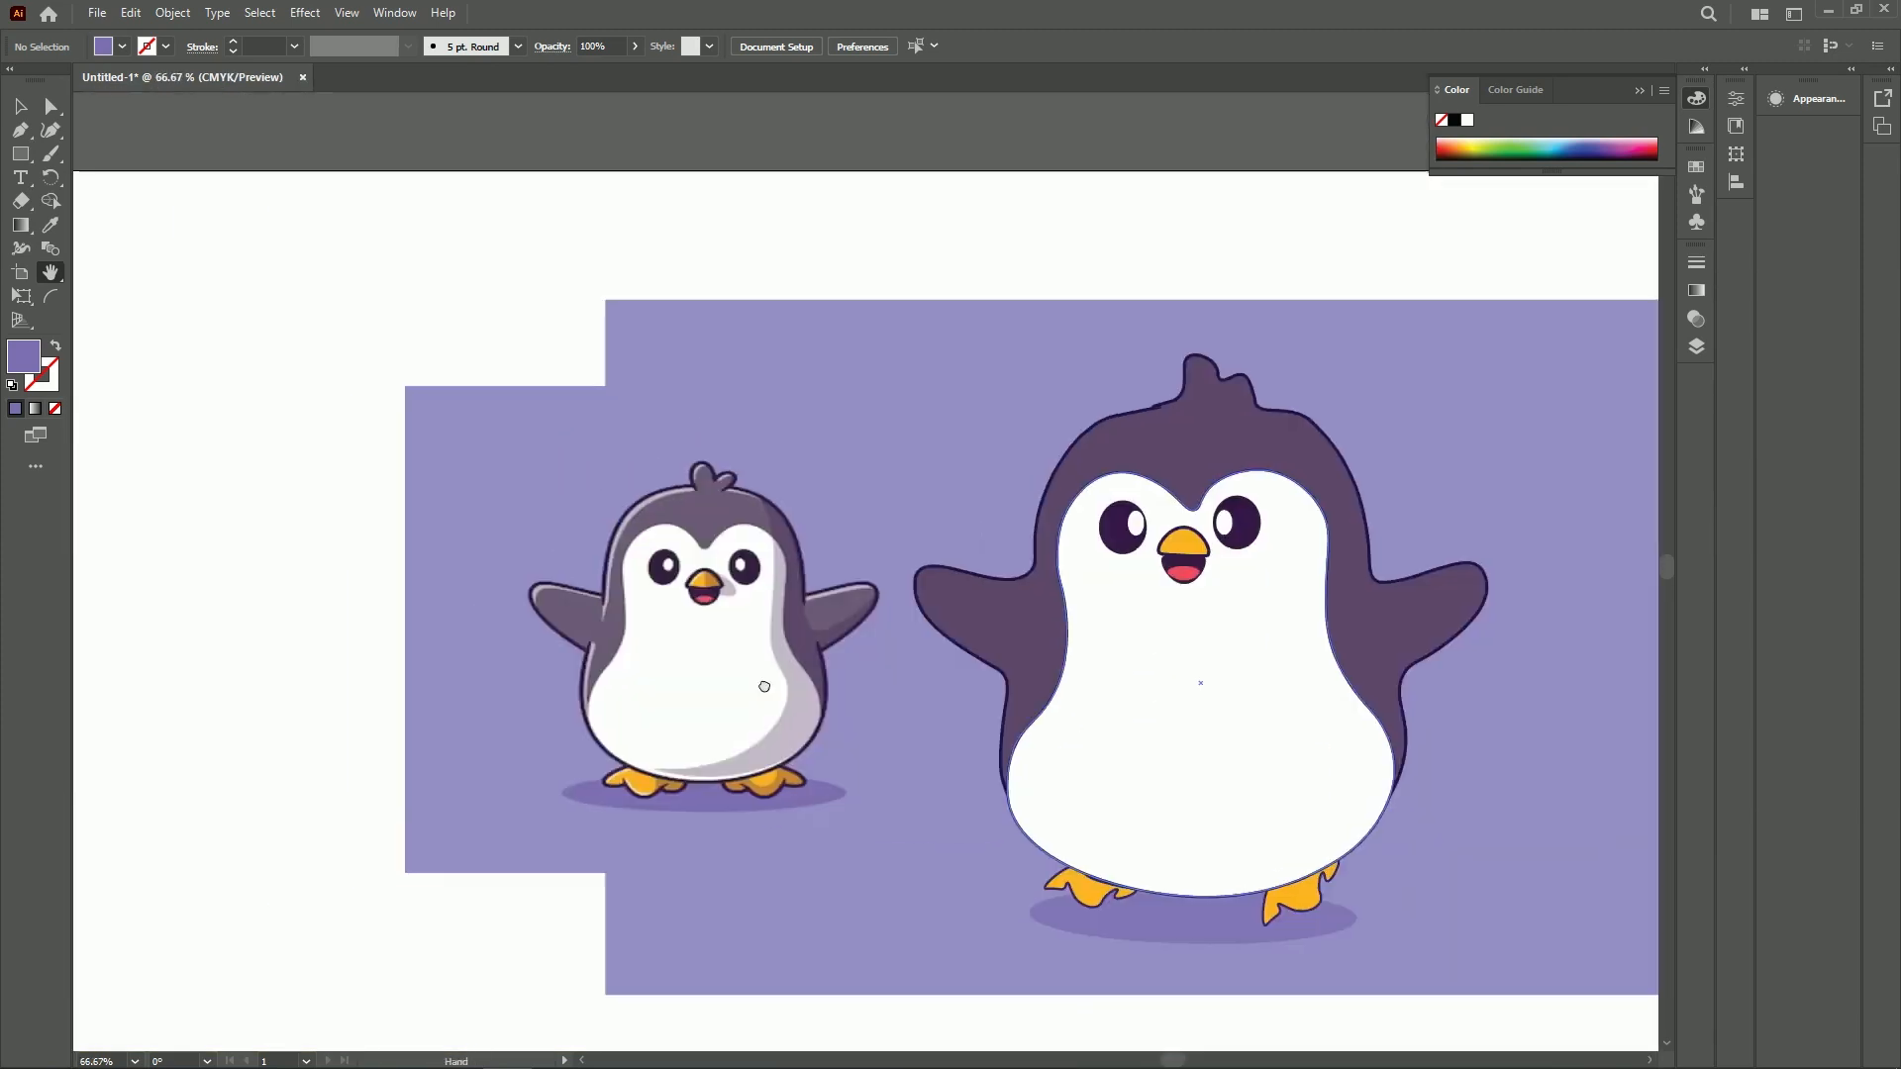
scroll(764, 686, left, 2)
Delete the reference image and move the light purple rectangle slightly right to centre it behind the penguin
key(v)
click(676, 614)
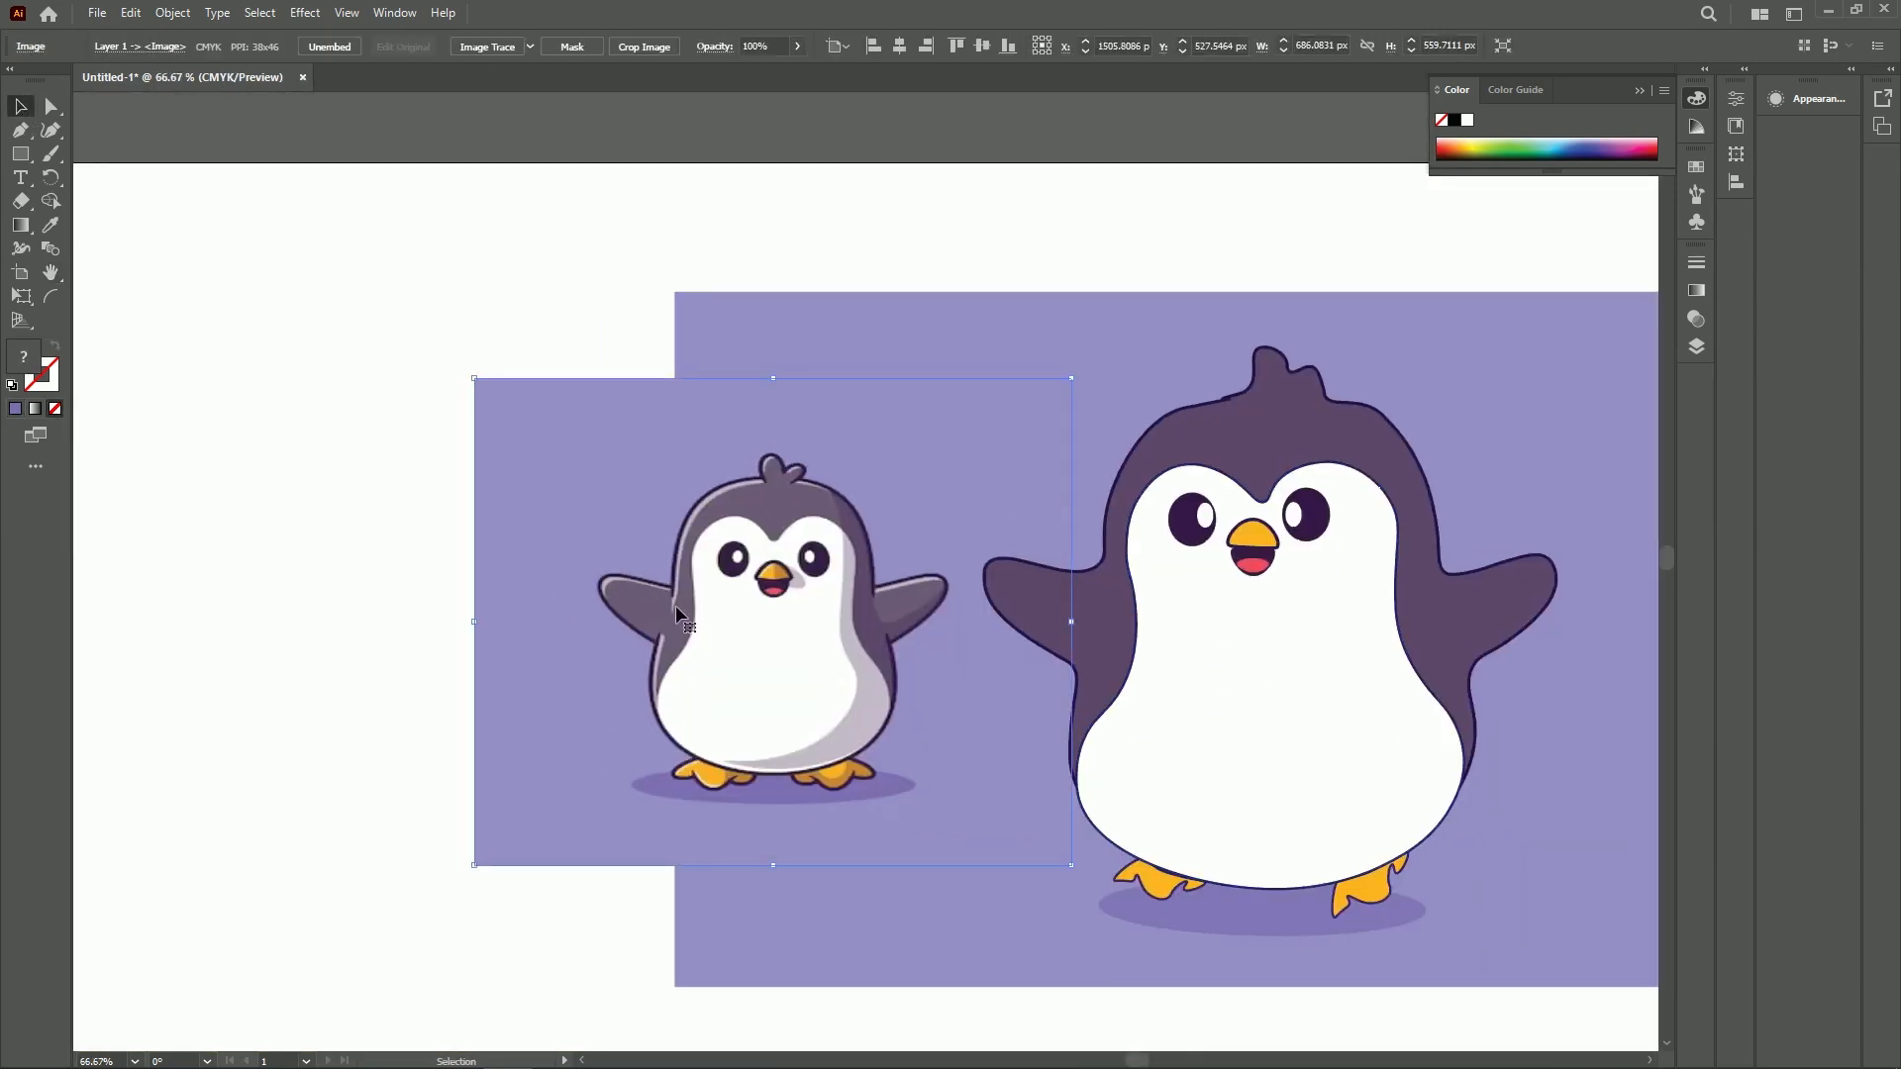
key(Delete)
drag(1456, 314, 1511, 316)
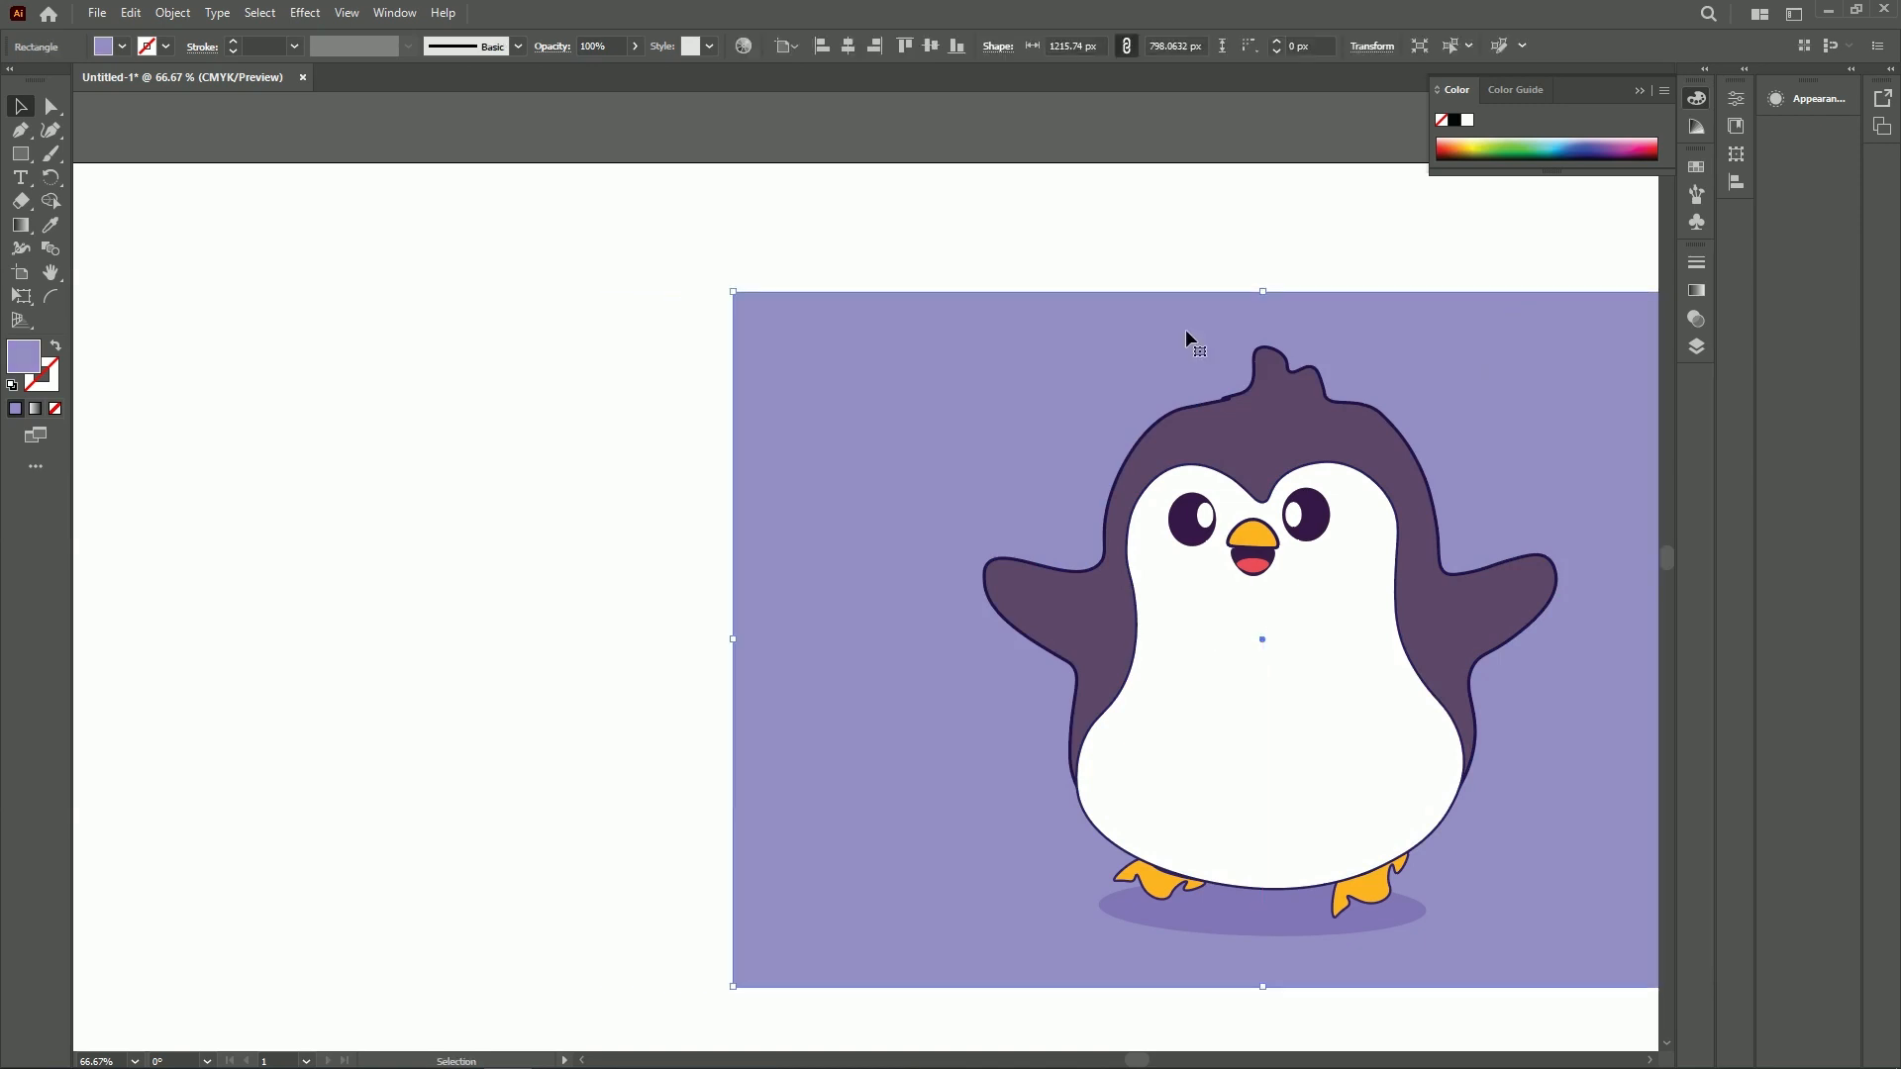
right_click(1003, 334)
drag(1217, 195, 1261, 436)
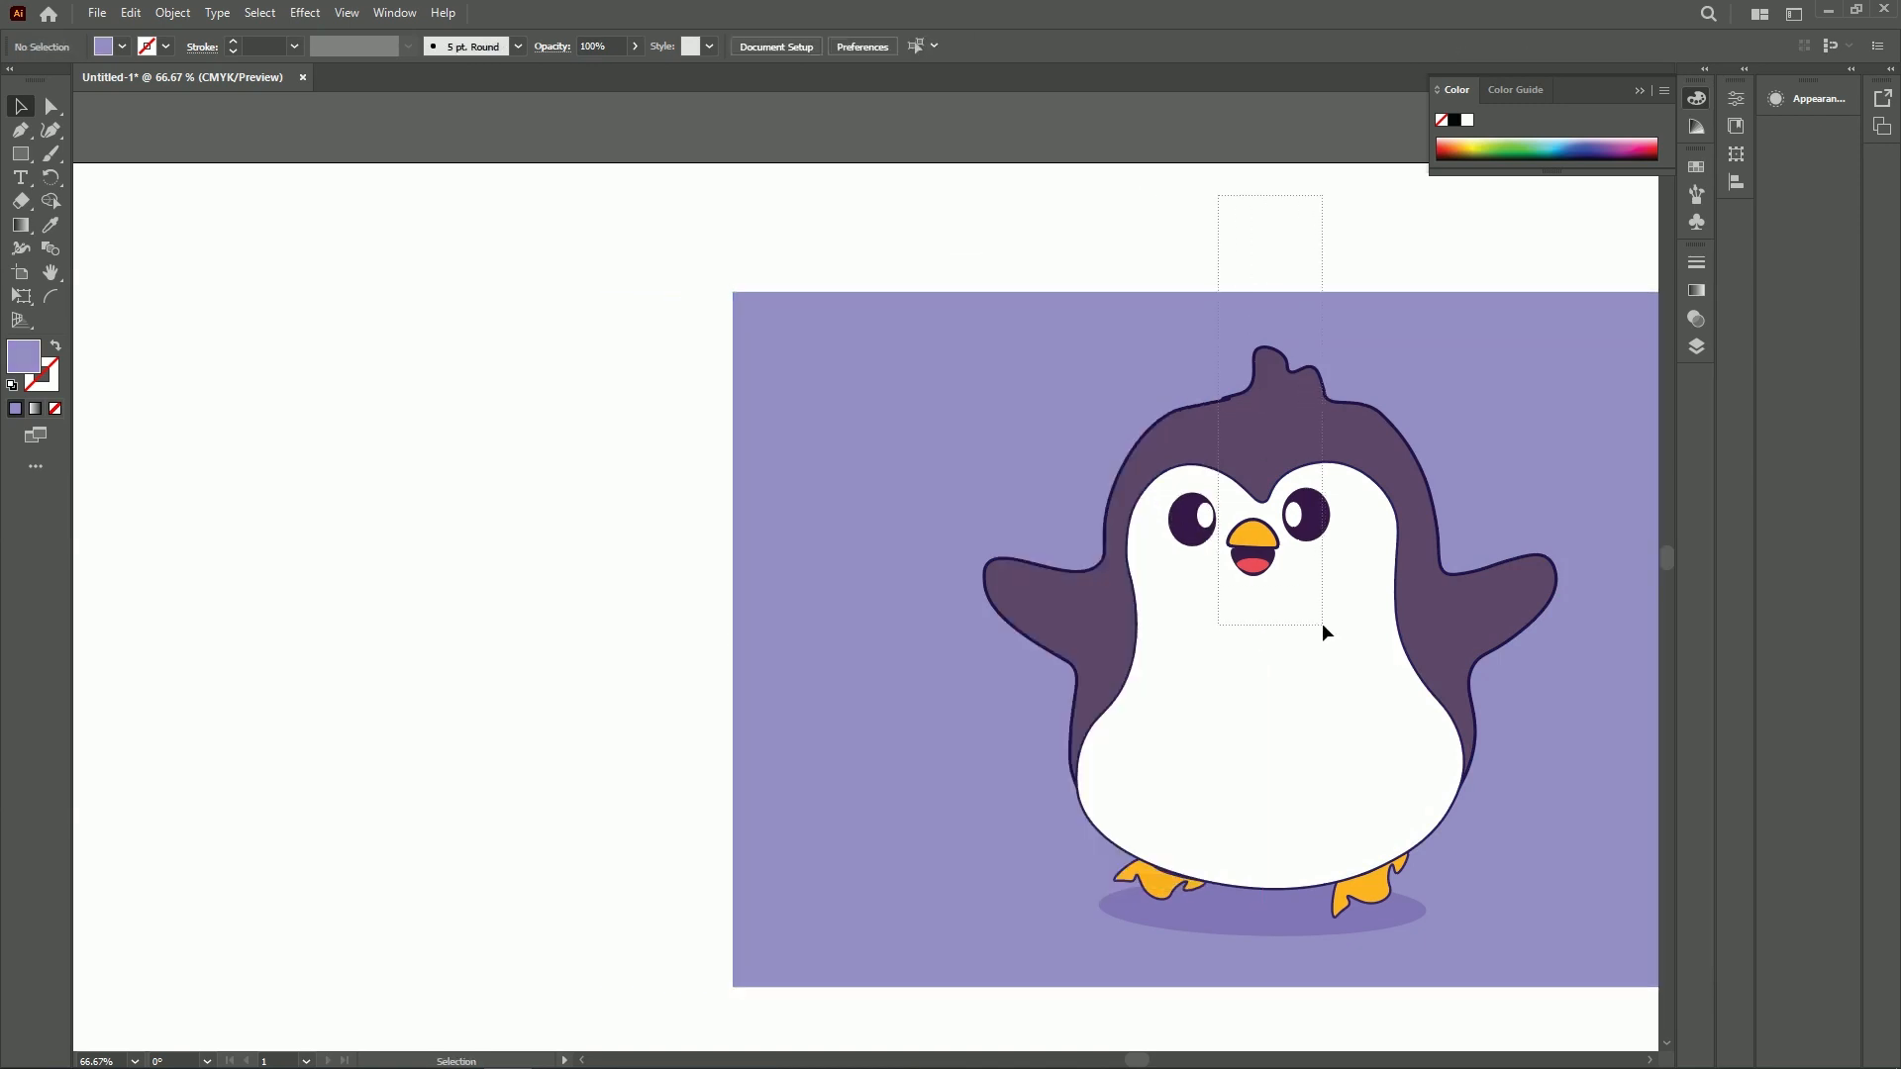
drag(1321, 621, 1322, 622)
click(1039, 792)
Enlarge the ground shadow ellipse and raise it slightly so it sits centred beneath the penguin's feet
click(1222, 917)
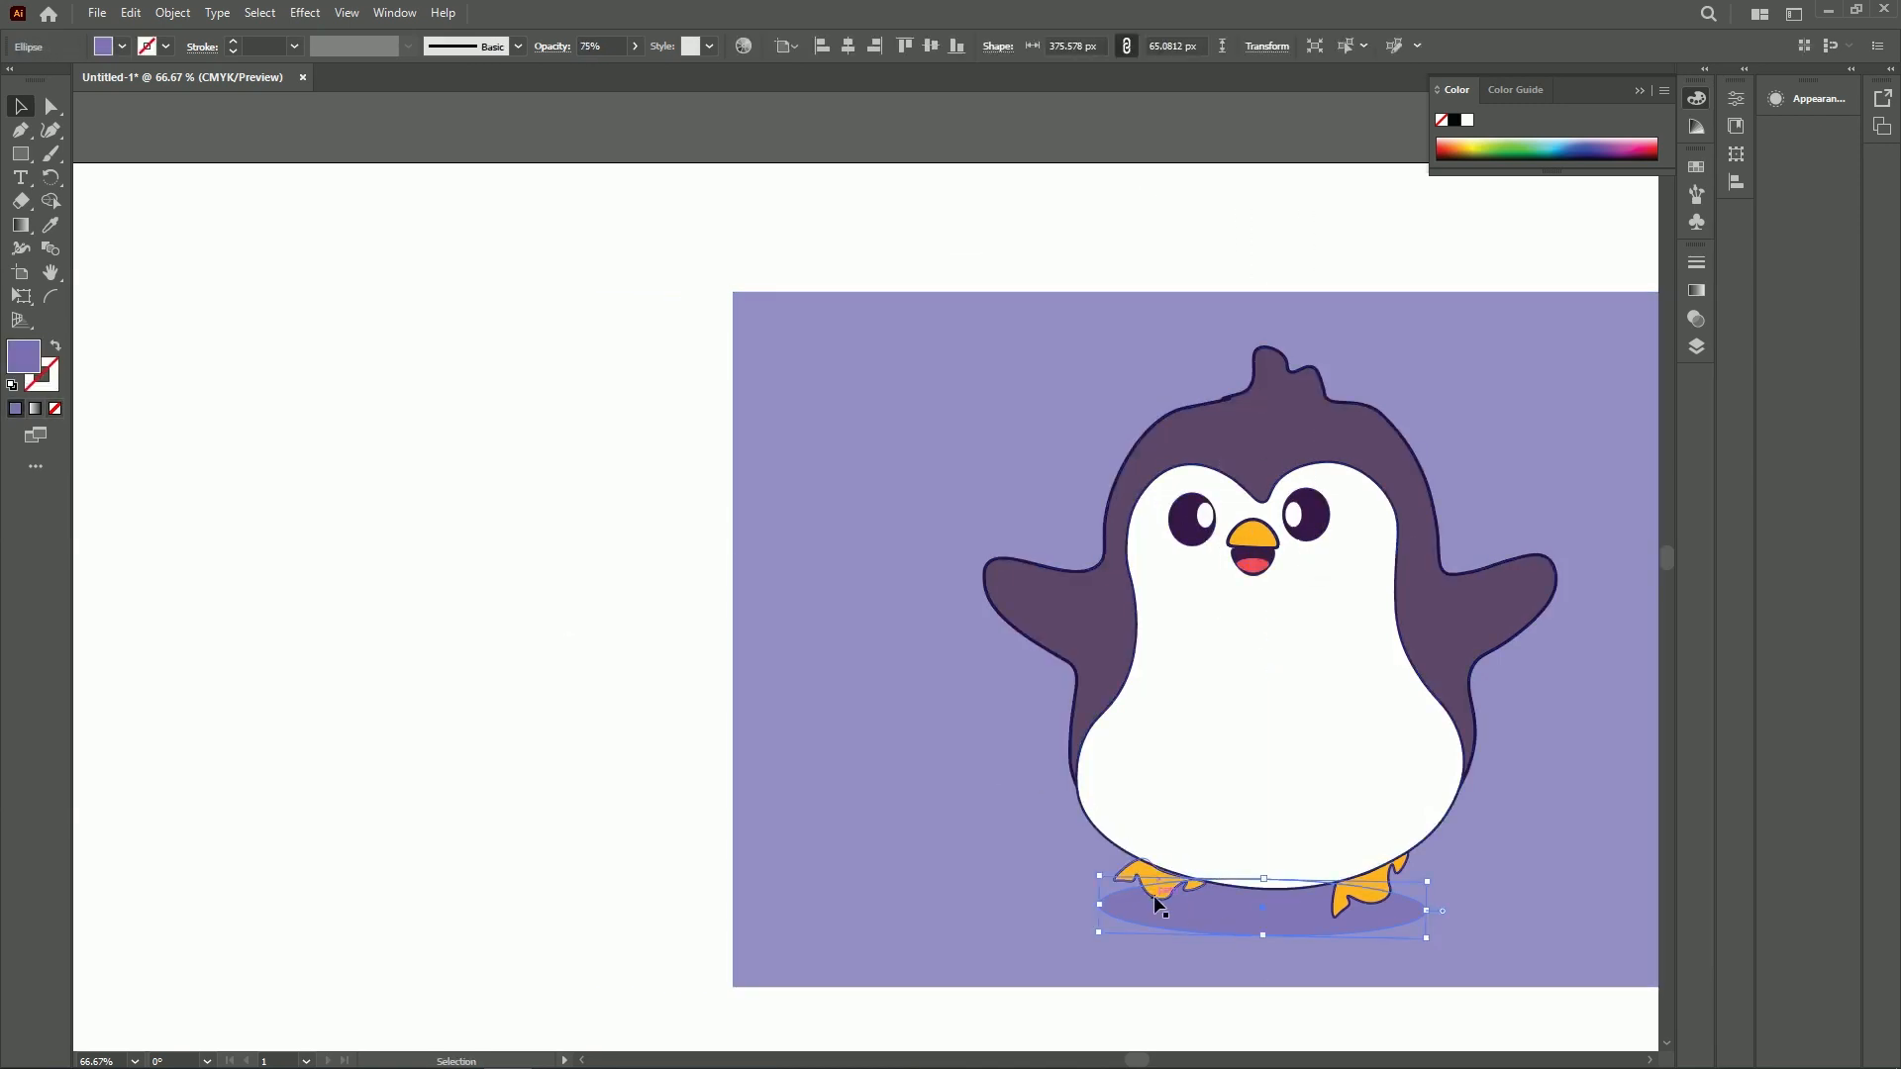
drag(1098, 932, 1065, 941)
drag(1198, 913, 1216, 889)
Try to group the penguin with the light purple background rectangle
drag(1379, 220, 1261, 425)
right_click(1257, 424)
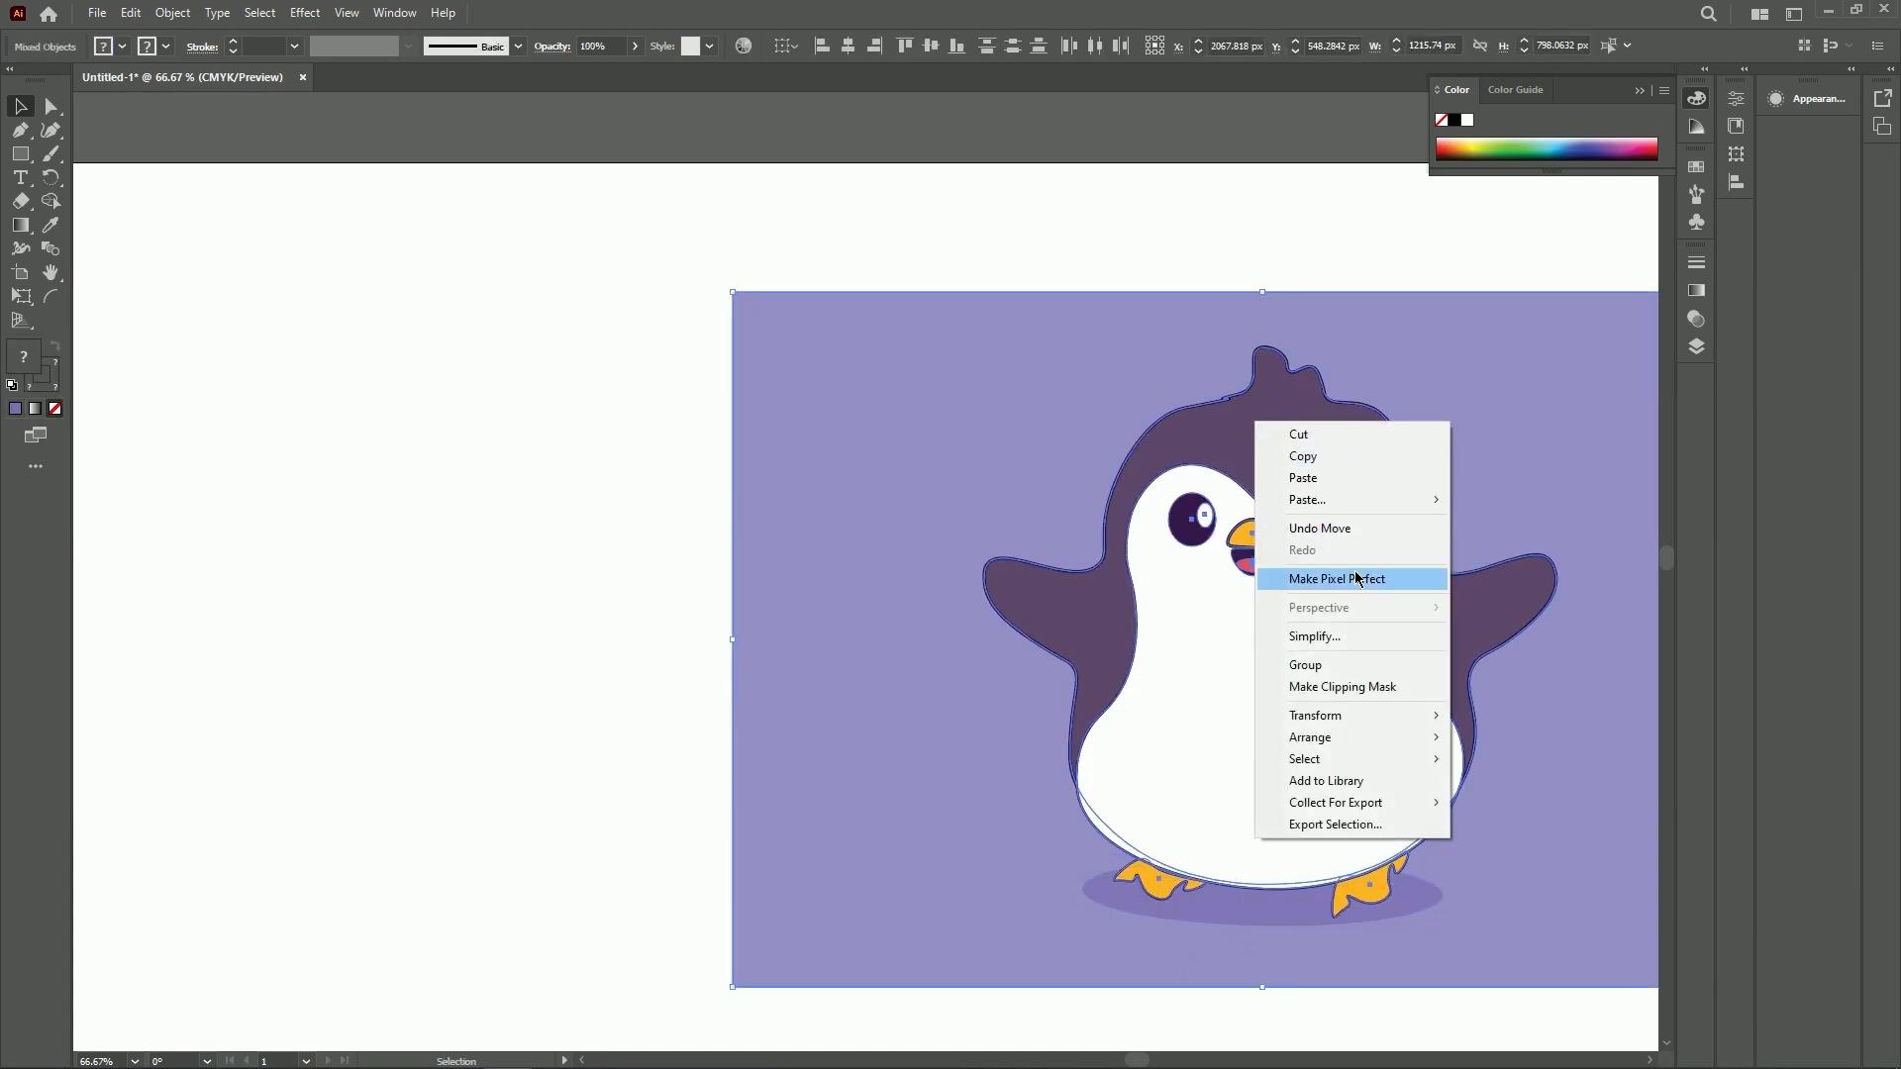
click(1356, 664)
right_click(1267, 401)
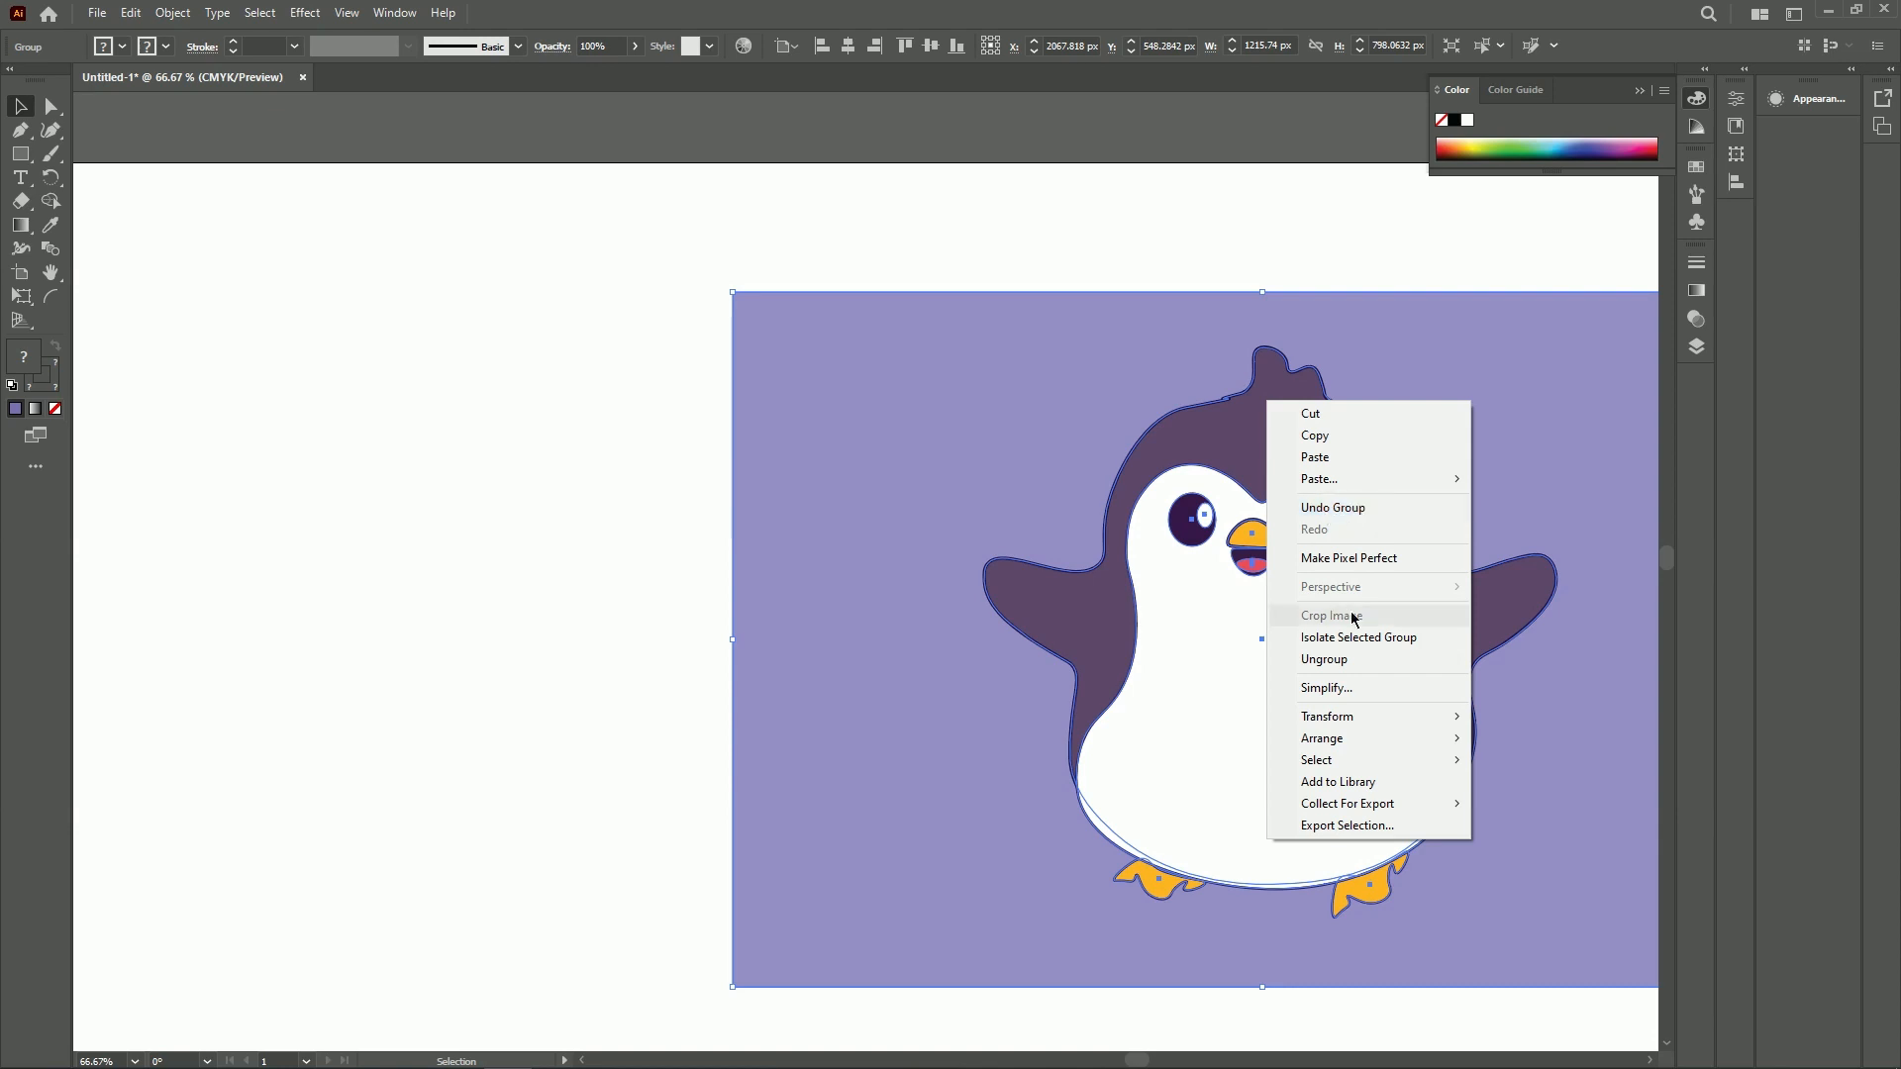
click(1328, 233)
click(1239, 905)
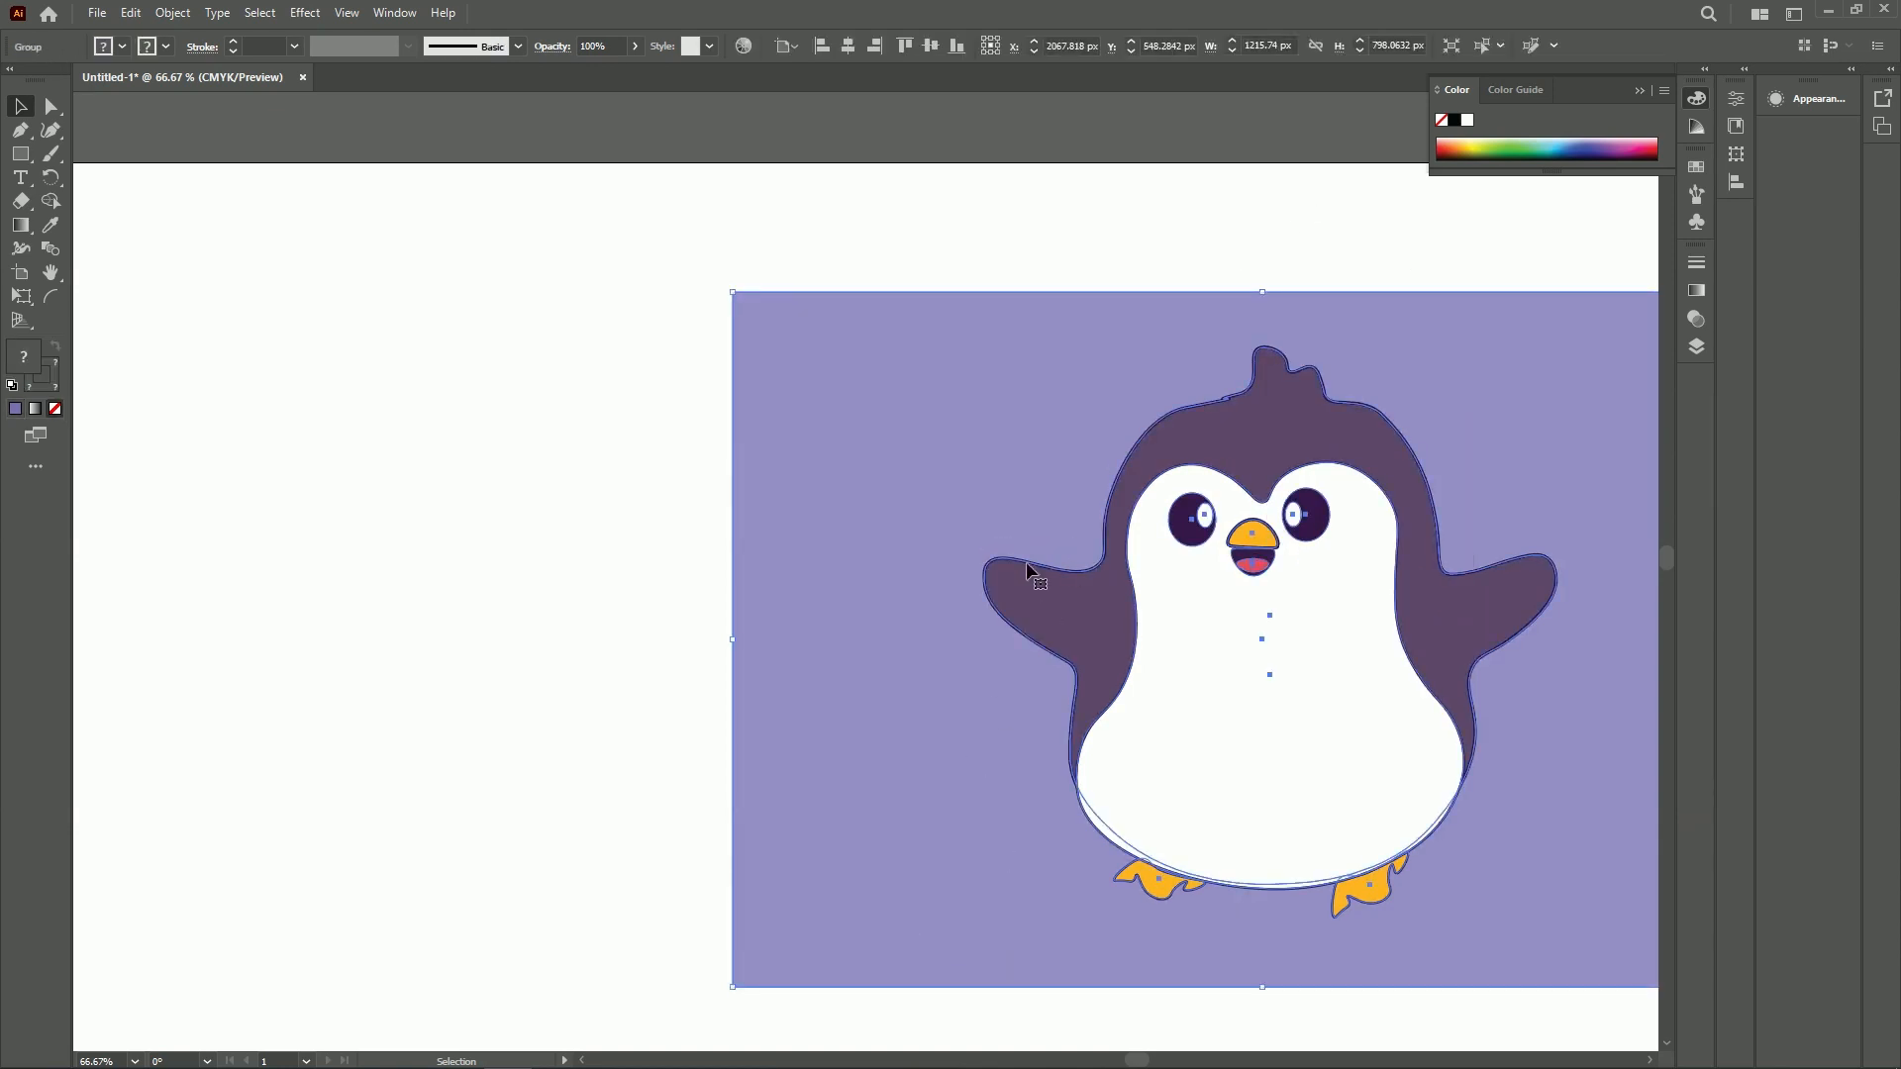
click(521, 444)
key(ctrl+z)
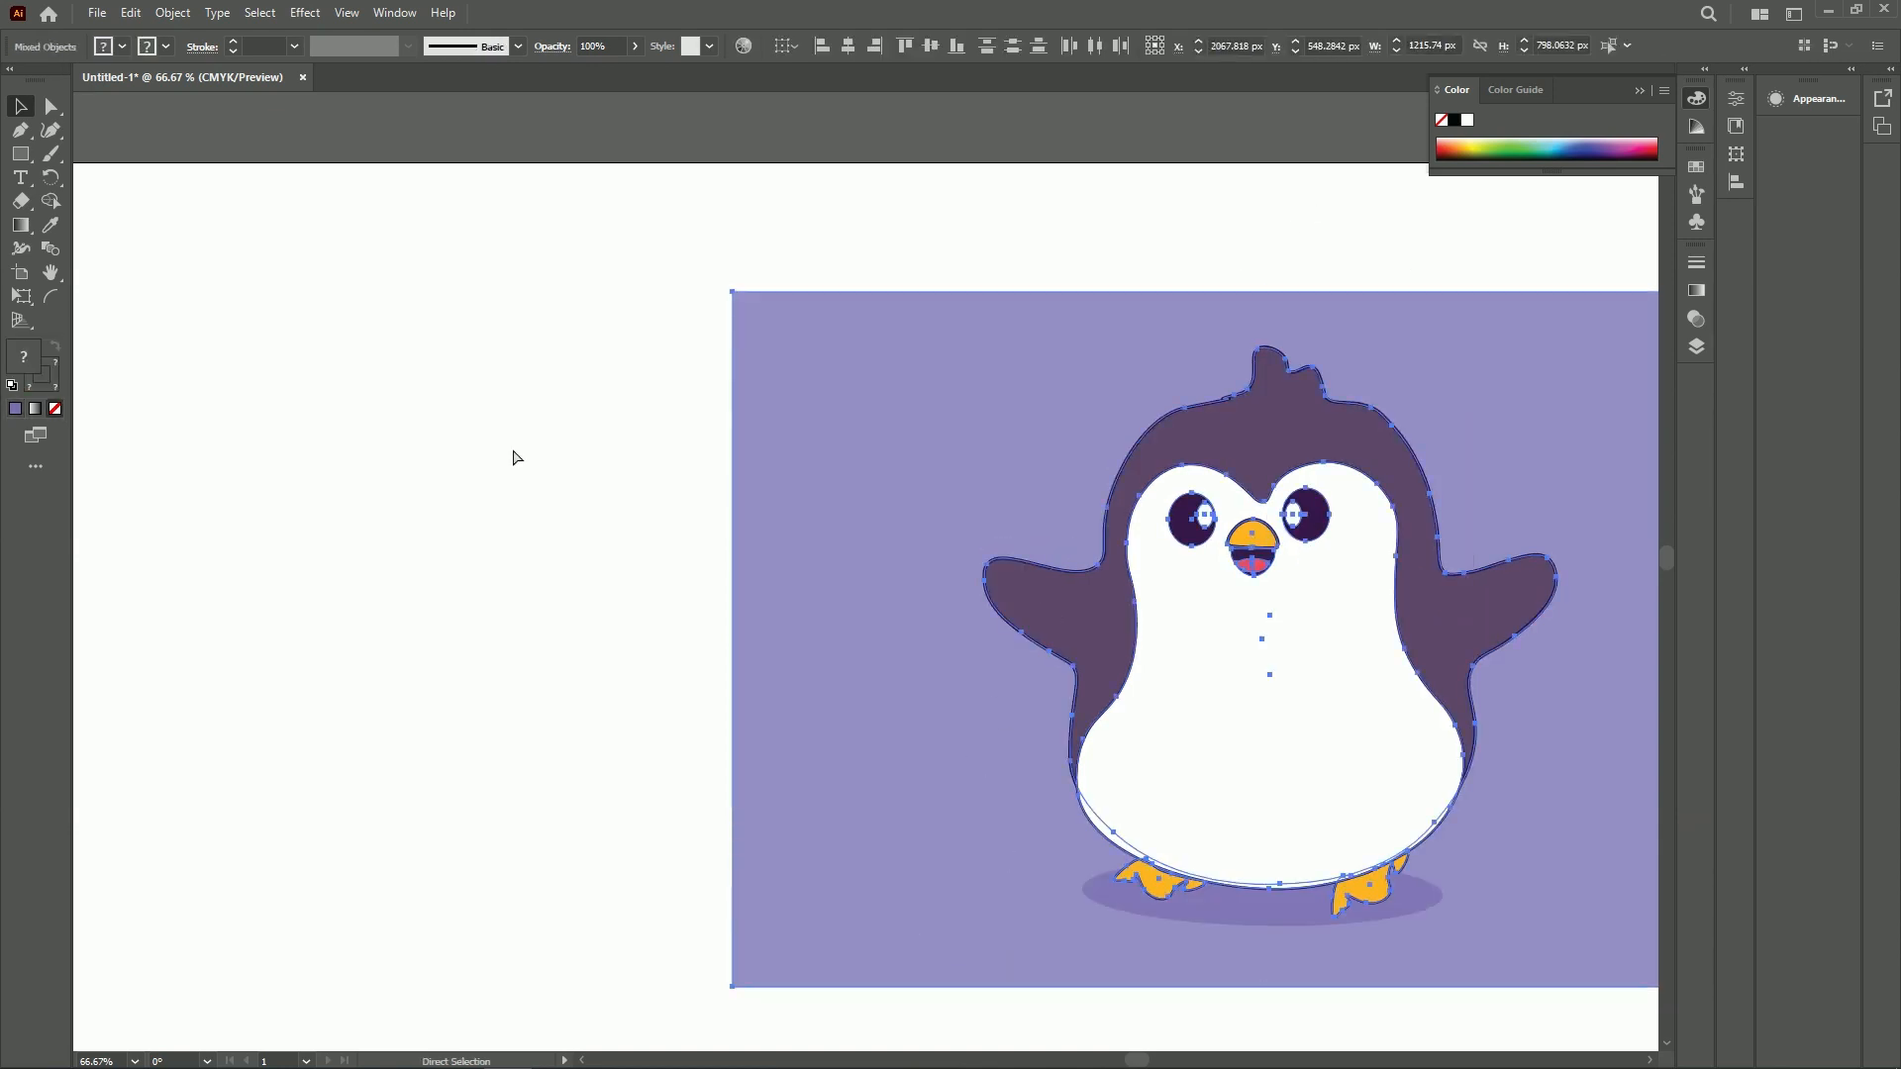
Deselect the artwork, centre it in view and close the floating Color panel
click(598, 472)
drag(1312, 500, 933, 435)
click(1646, 92)
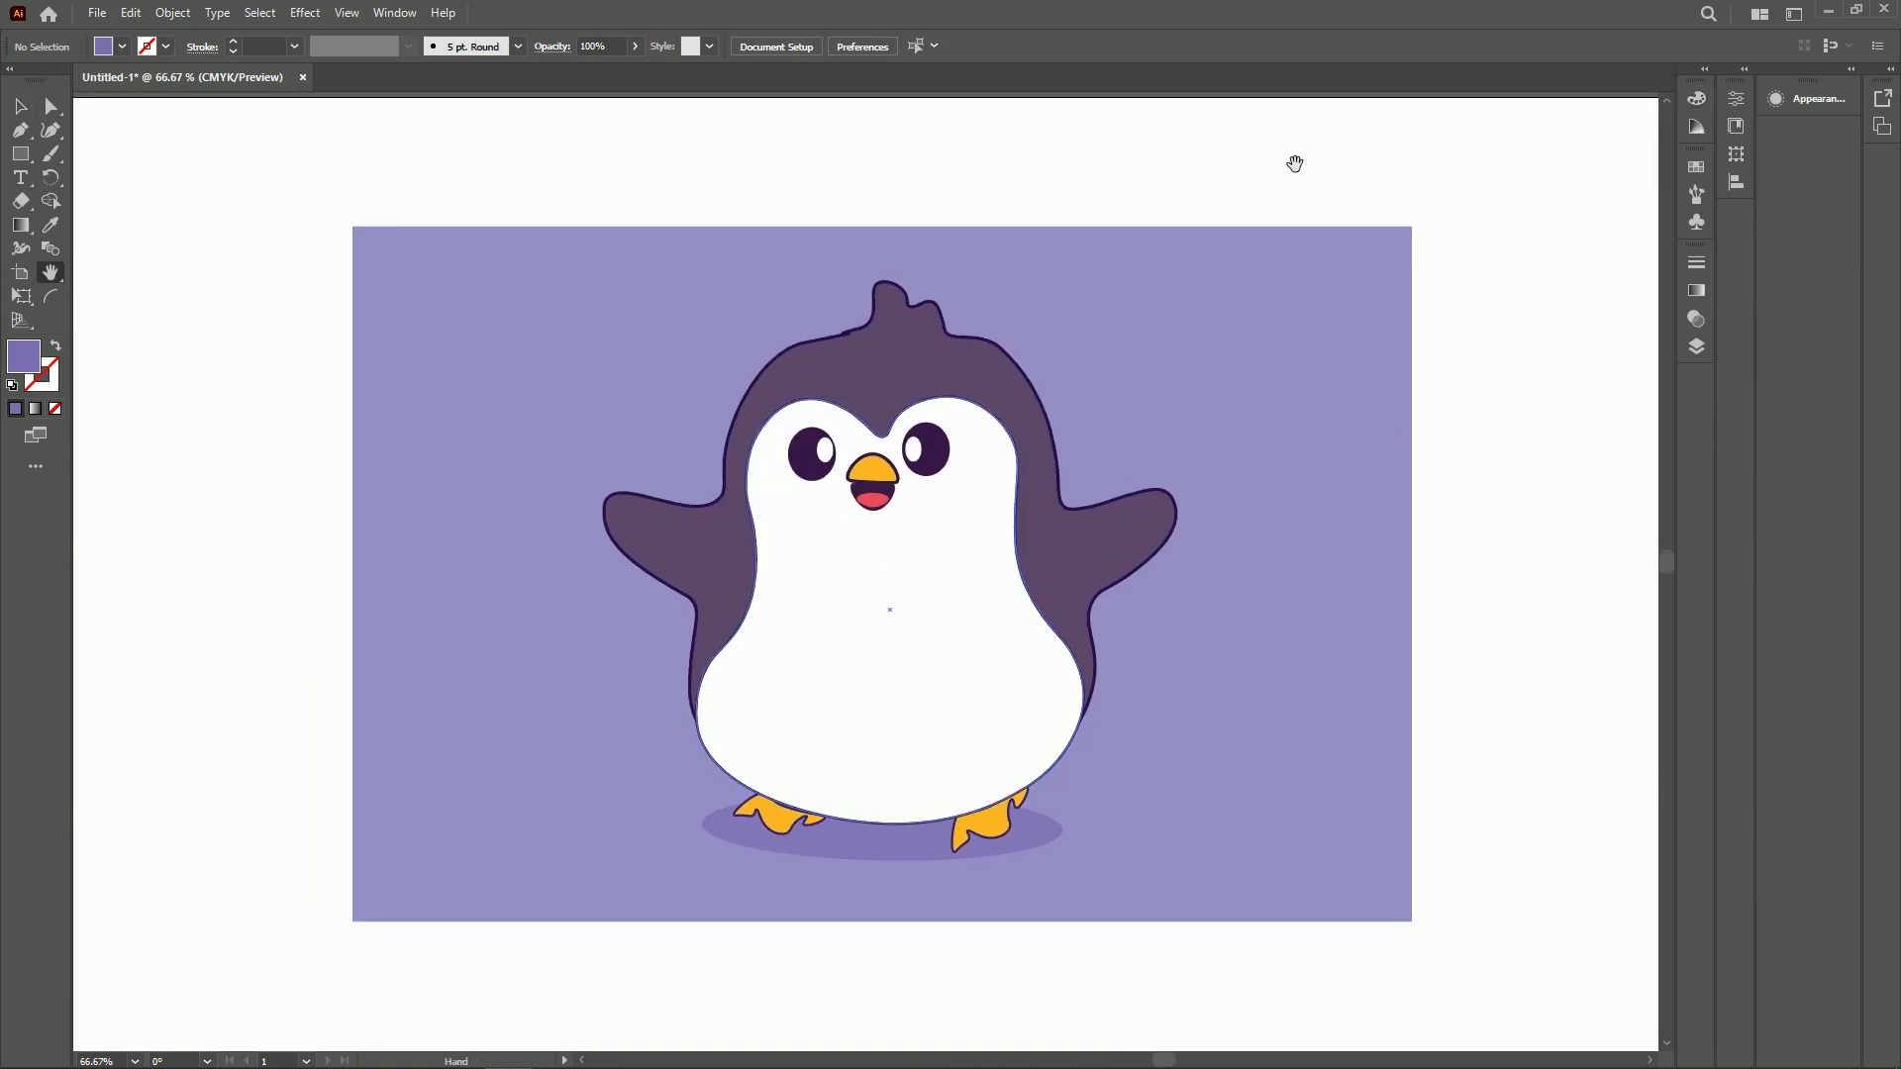
click(20, 105)
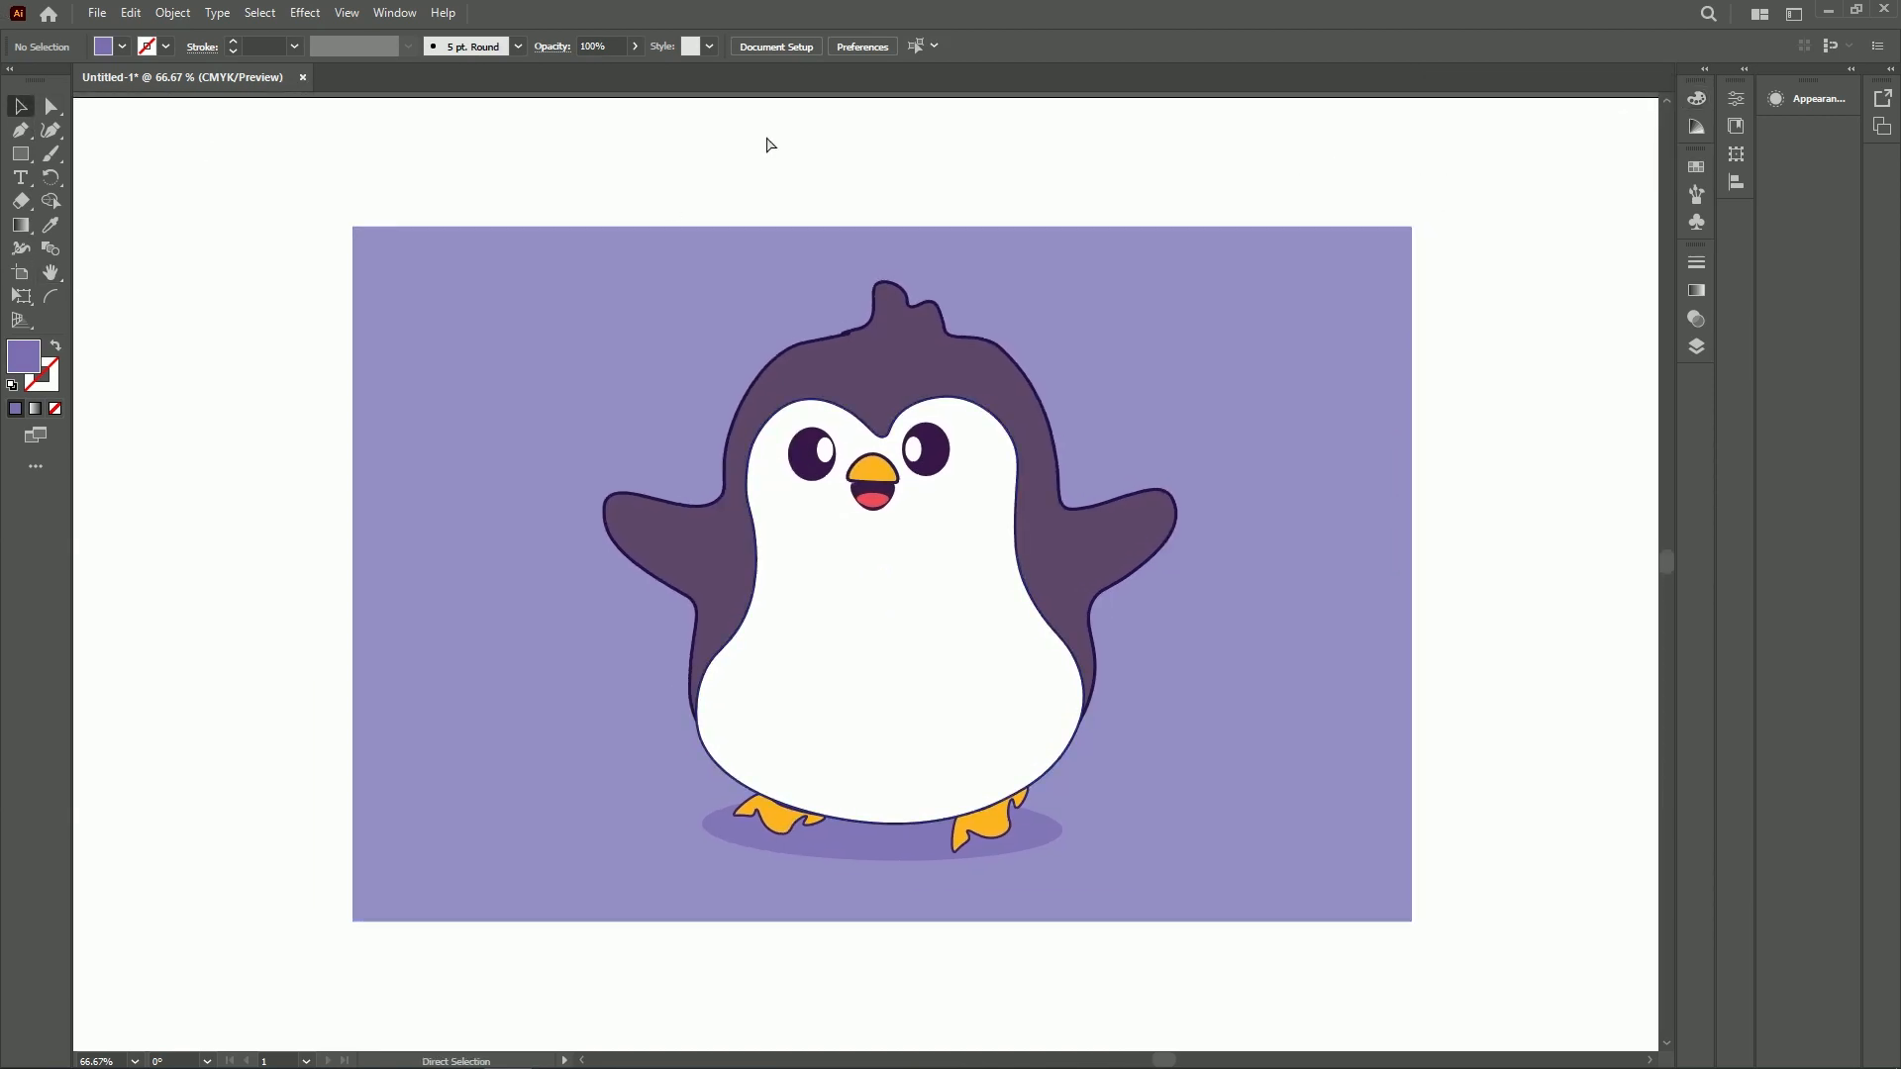
Examine the assembled penguin up close and its placement on the whole artboard
key(ctrl+1)
key(ctrl+equal)
key(ctrl+equal)
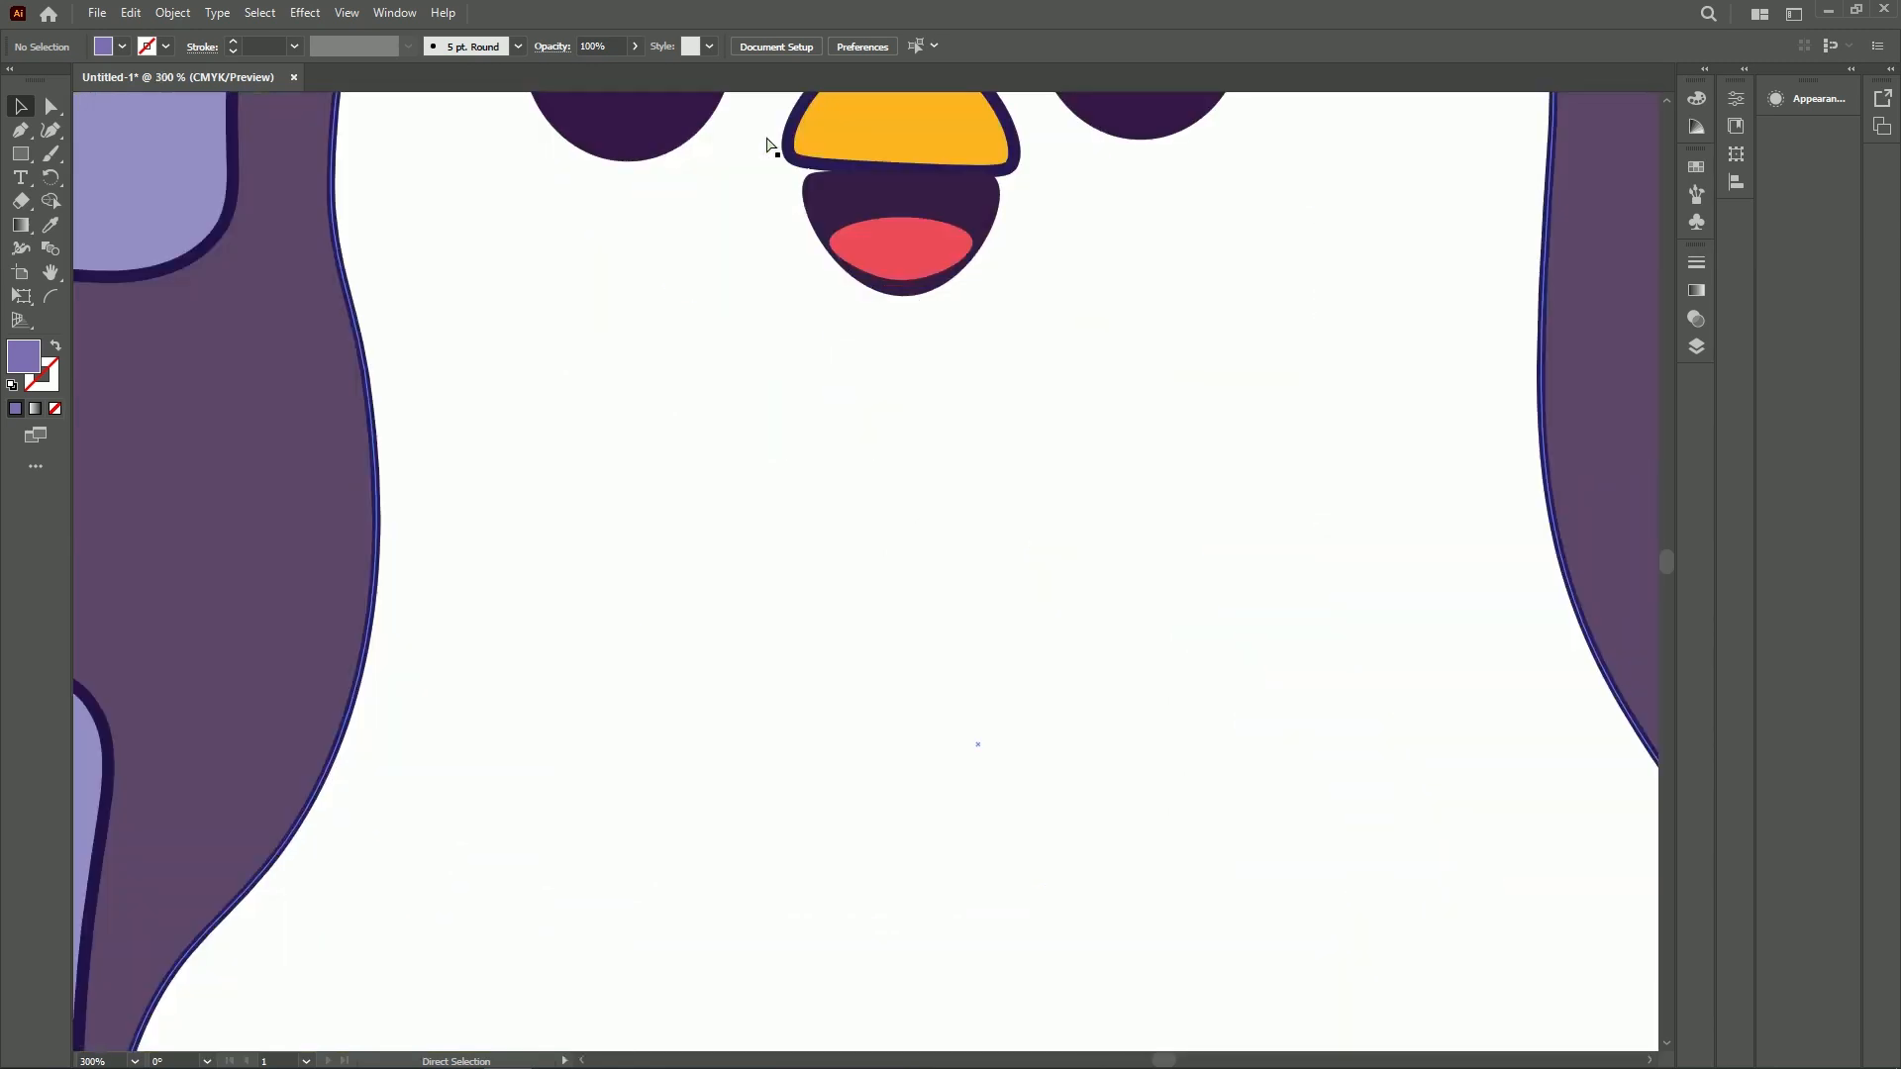
key(ctrl+minus)
key(ctrl+minus)
key(ctrl+minus)
key(ctrl+minus)
key(ctrl+minus)
key(ctrl+minus)
key(ctrl+minus)
key(ctrl+minus)
key(ctrl+minus)
key(ctrl+minus)
key(ctrl+minus)
key(ctrl+minus)
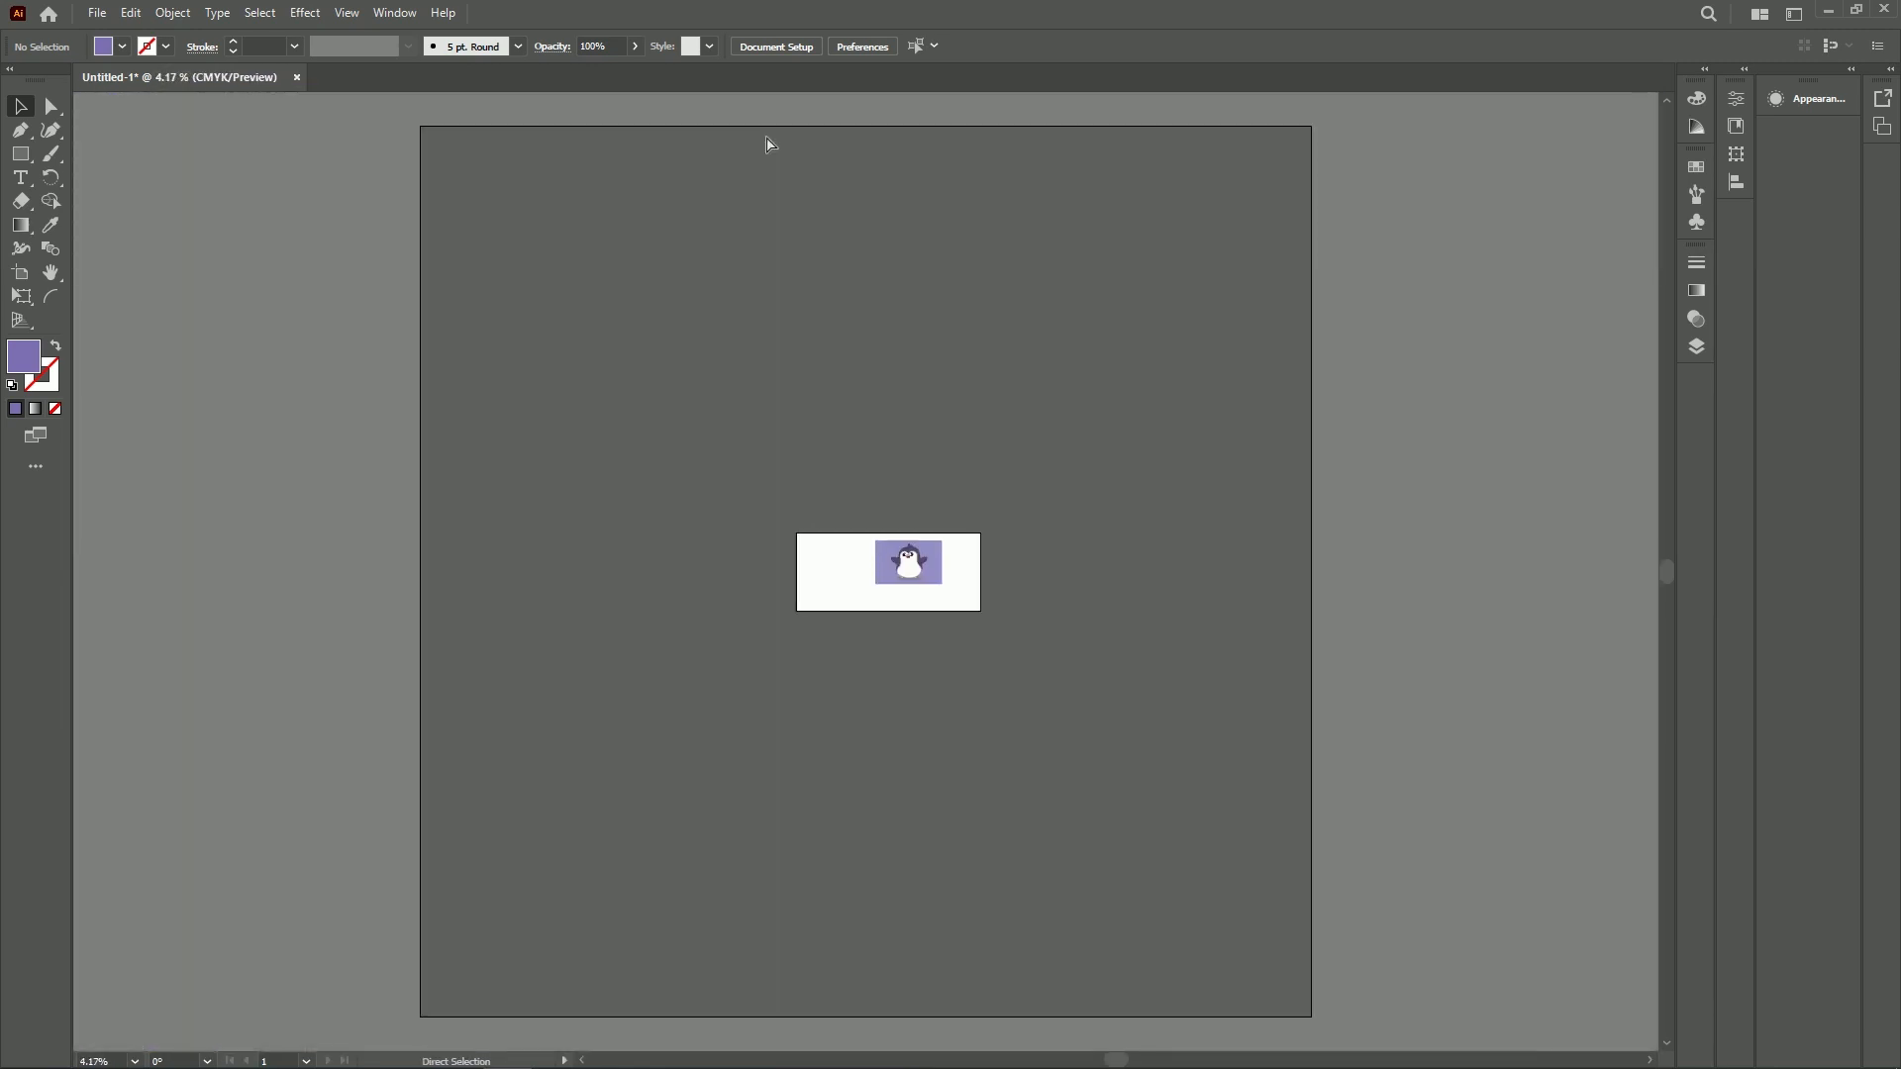
key(ctrl+equal)
key(ctrl+equal)
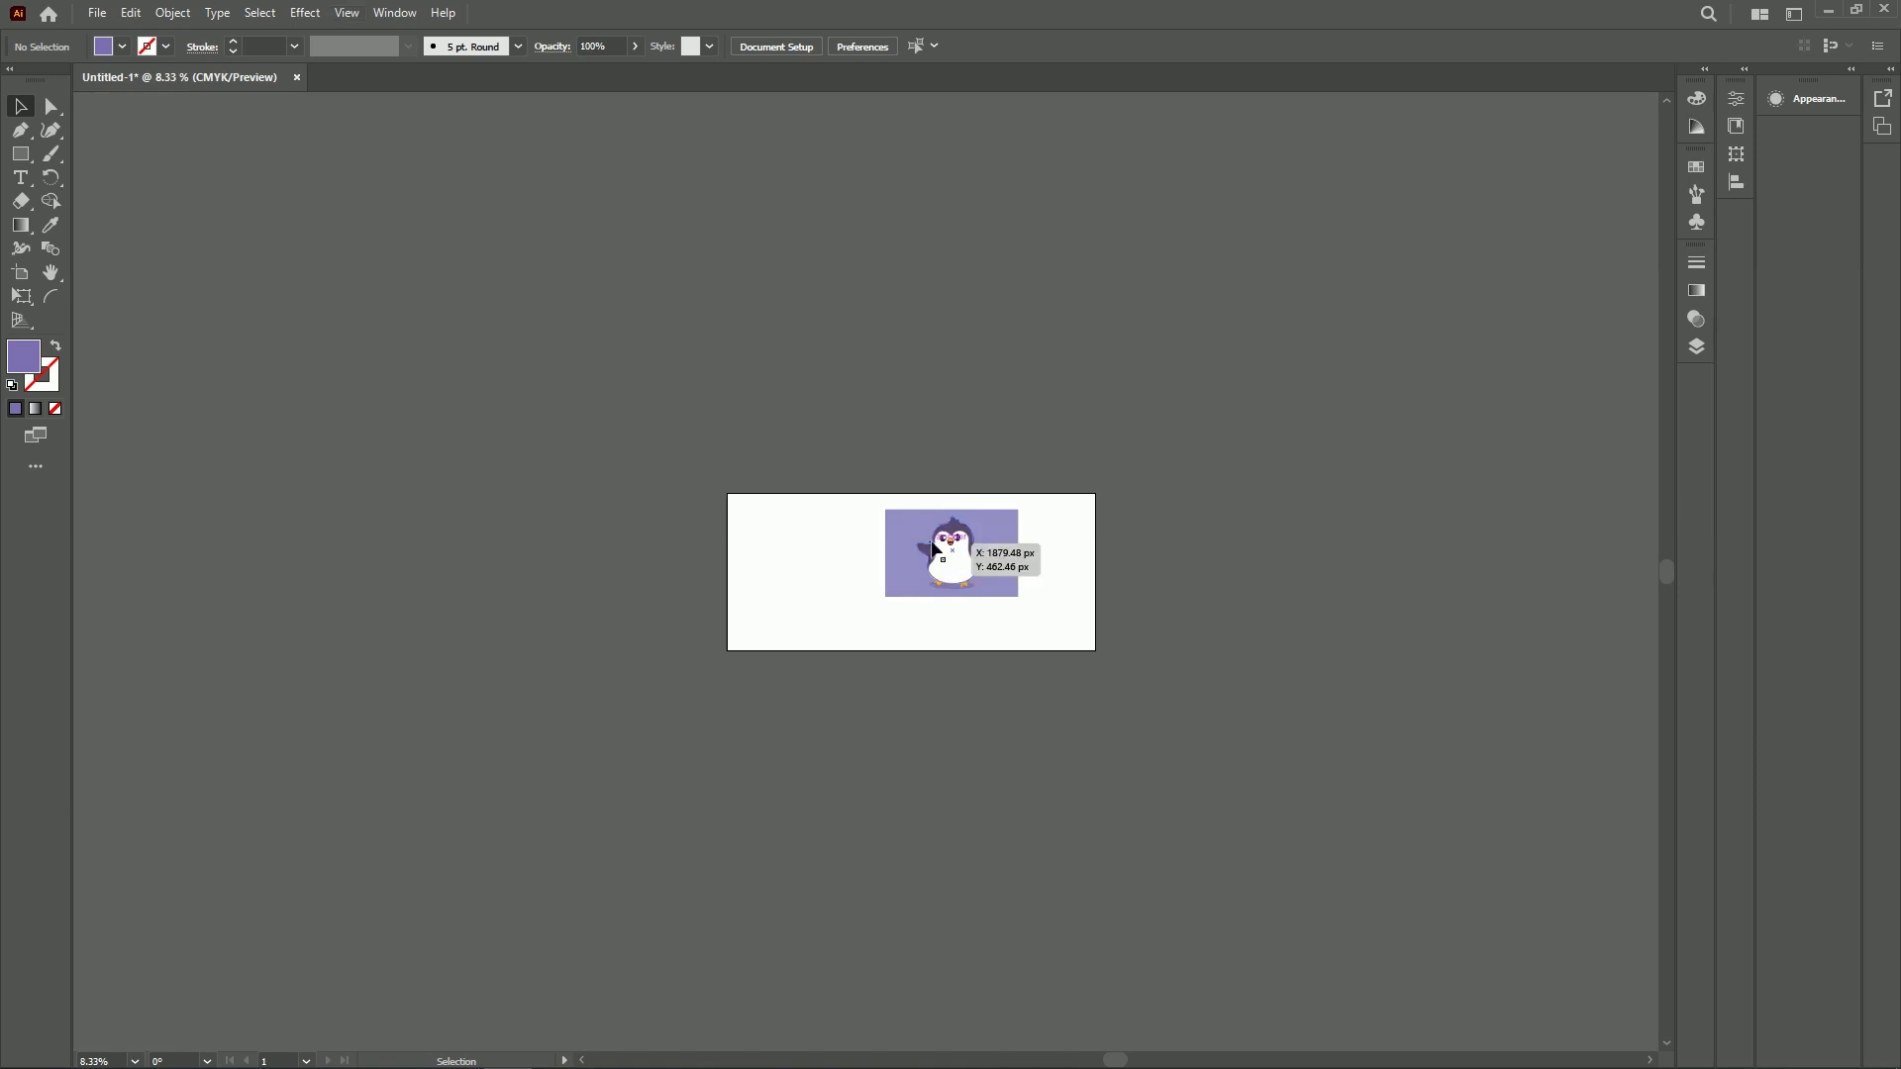
drag(990, 557, 992, 557)
click(1036, 547)
key(ctrl+equal)
key(ctrl+equal)
key(ctrl+equal)
key(ctrl+equal)
key(ctrl+equal)
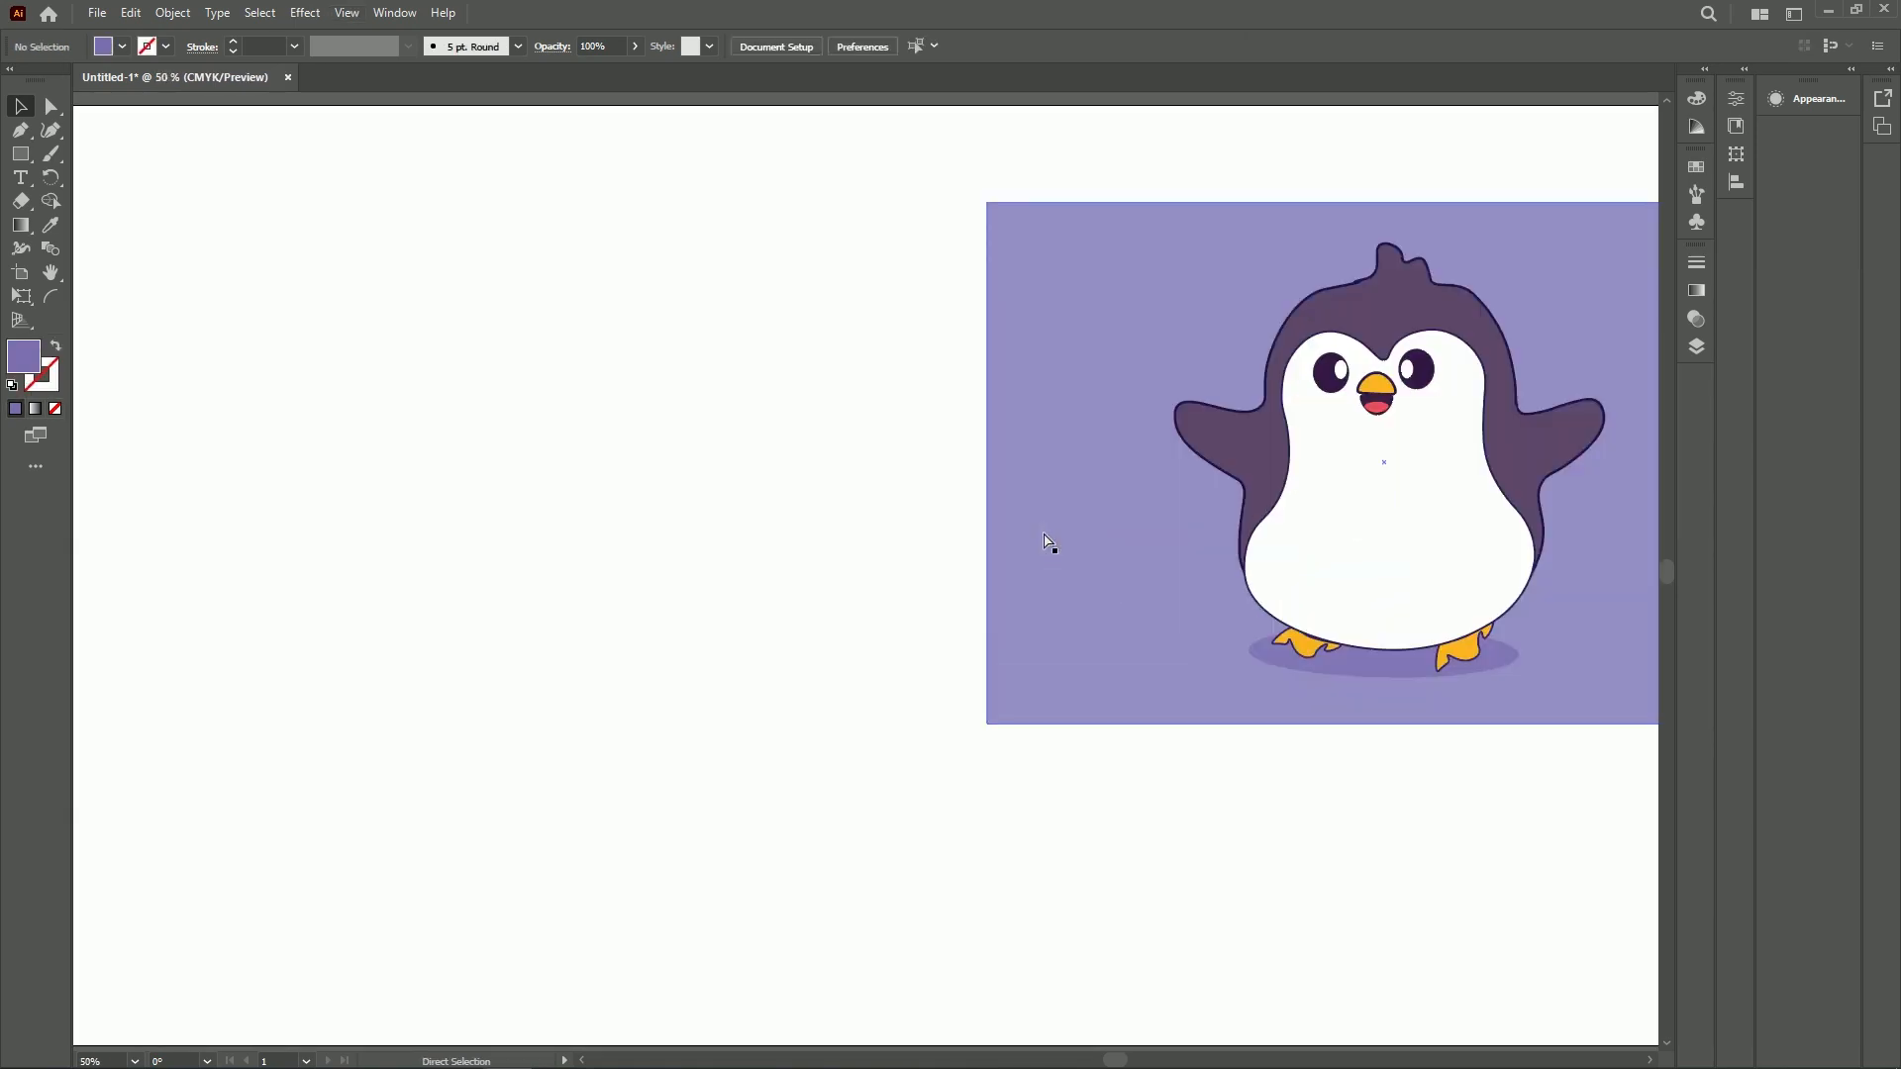
drag(668, 346, 1255, 458)
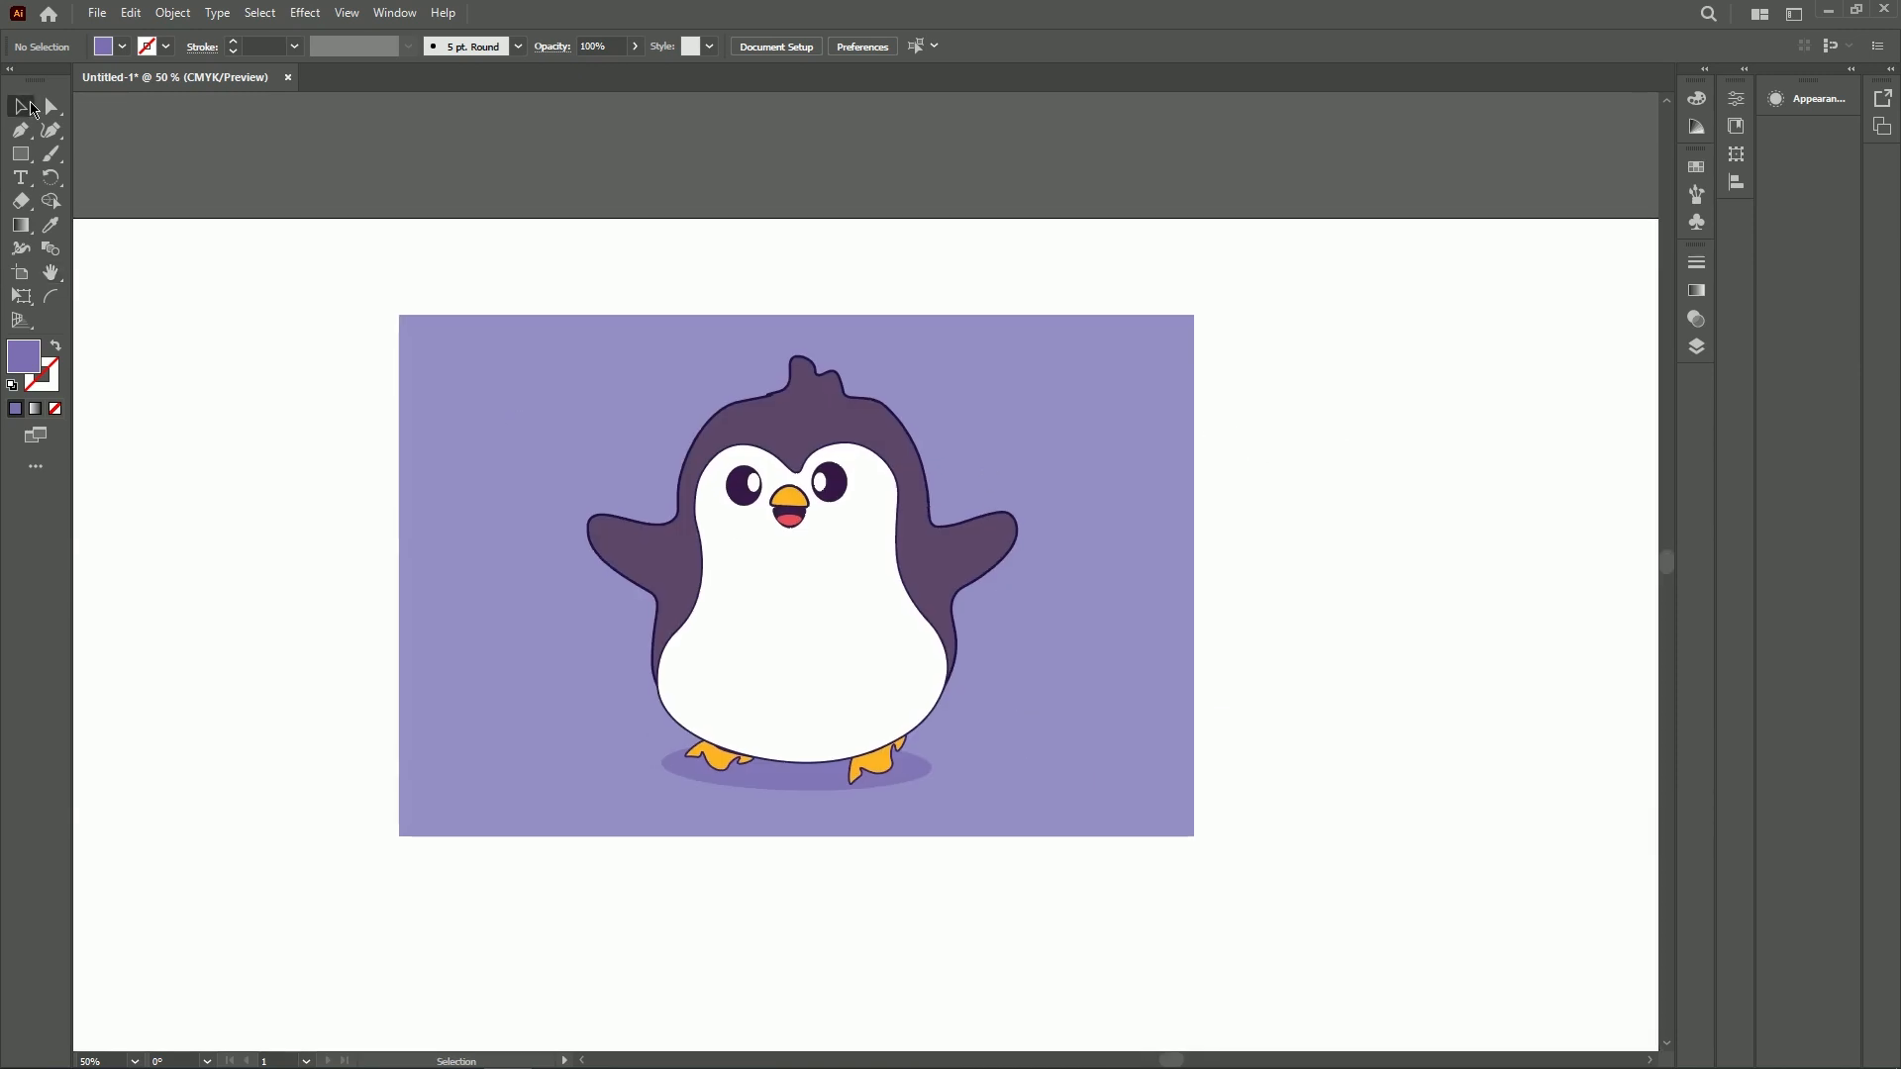
Group the penguin, shadow and background together and move the group to the middle of the artboard
drag(1393, 479, 633, 784)
right_click(760, 604)
click(840, 846)
drag(849, 535, 766, 602)
key(ctrl+minus)
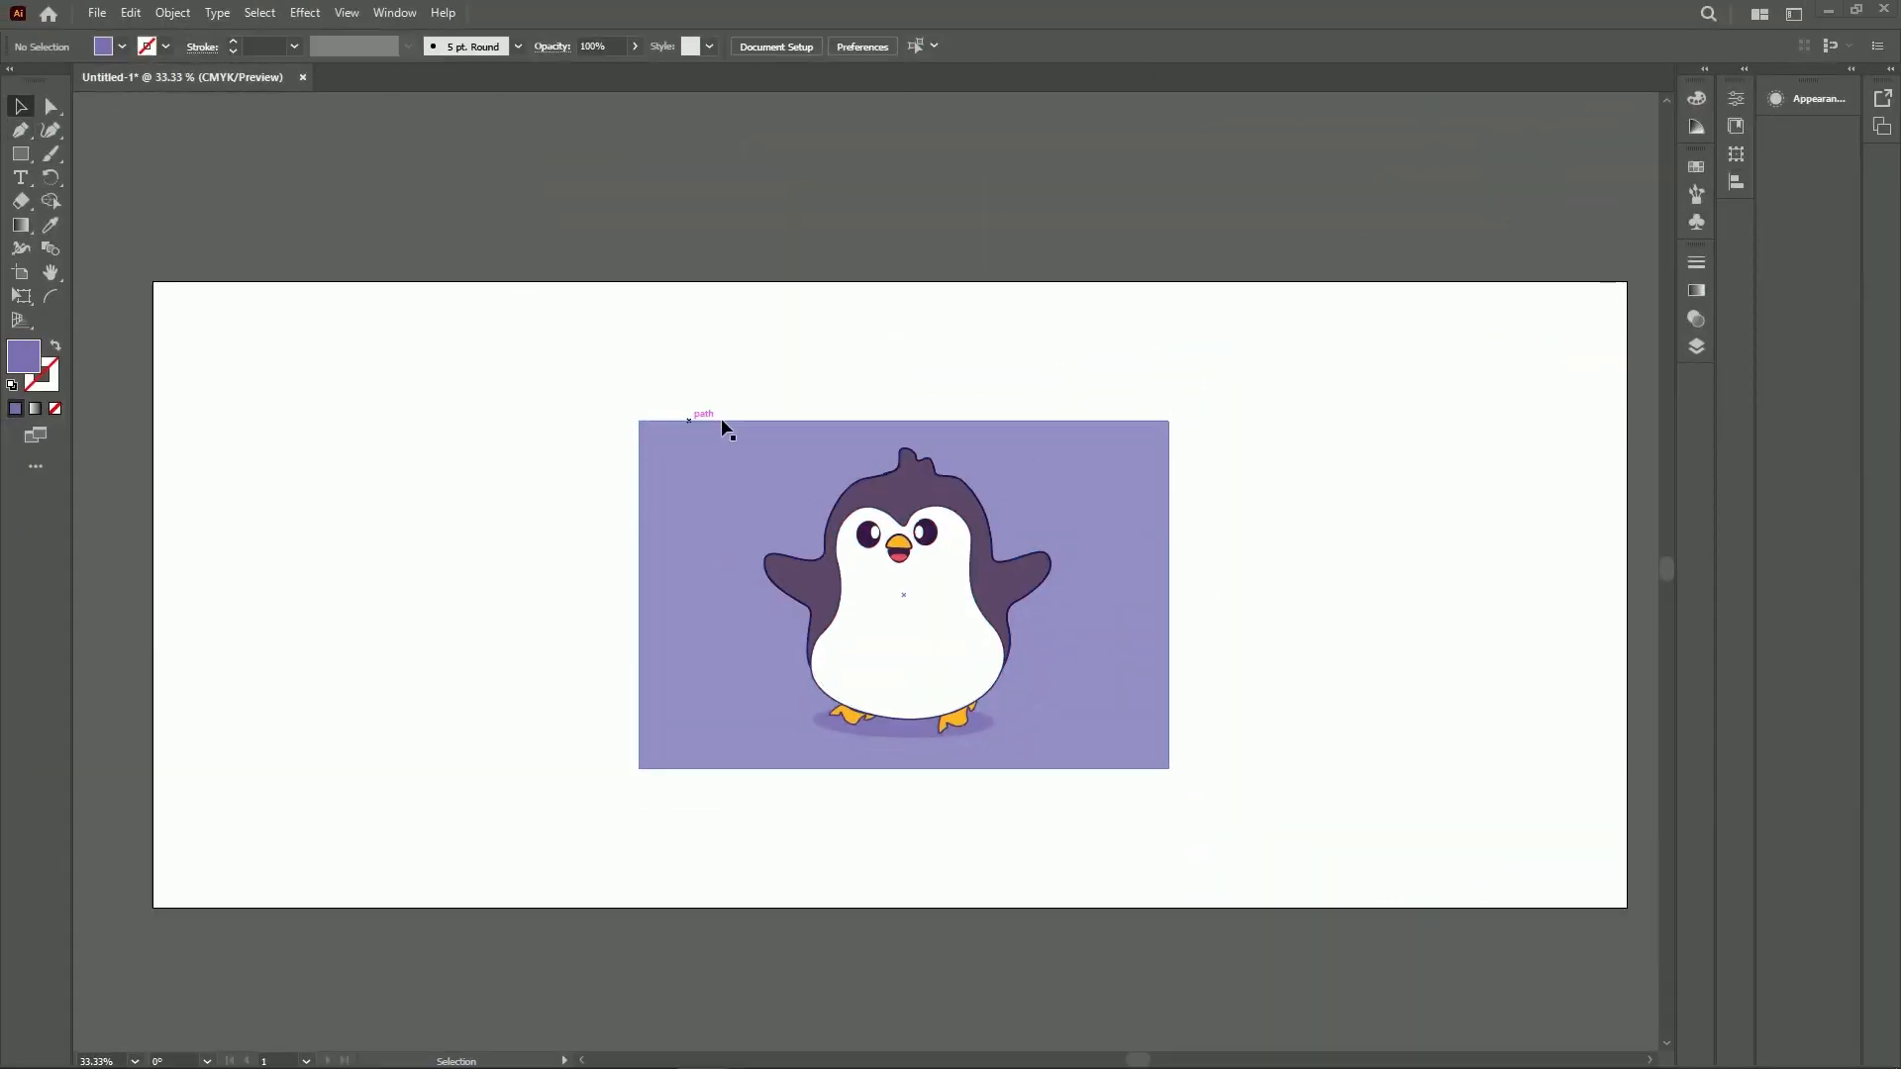
Ungroup the complete illustration to separate the background rectangle from the penguin
click(806, 436)
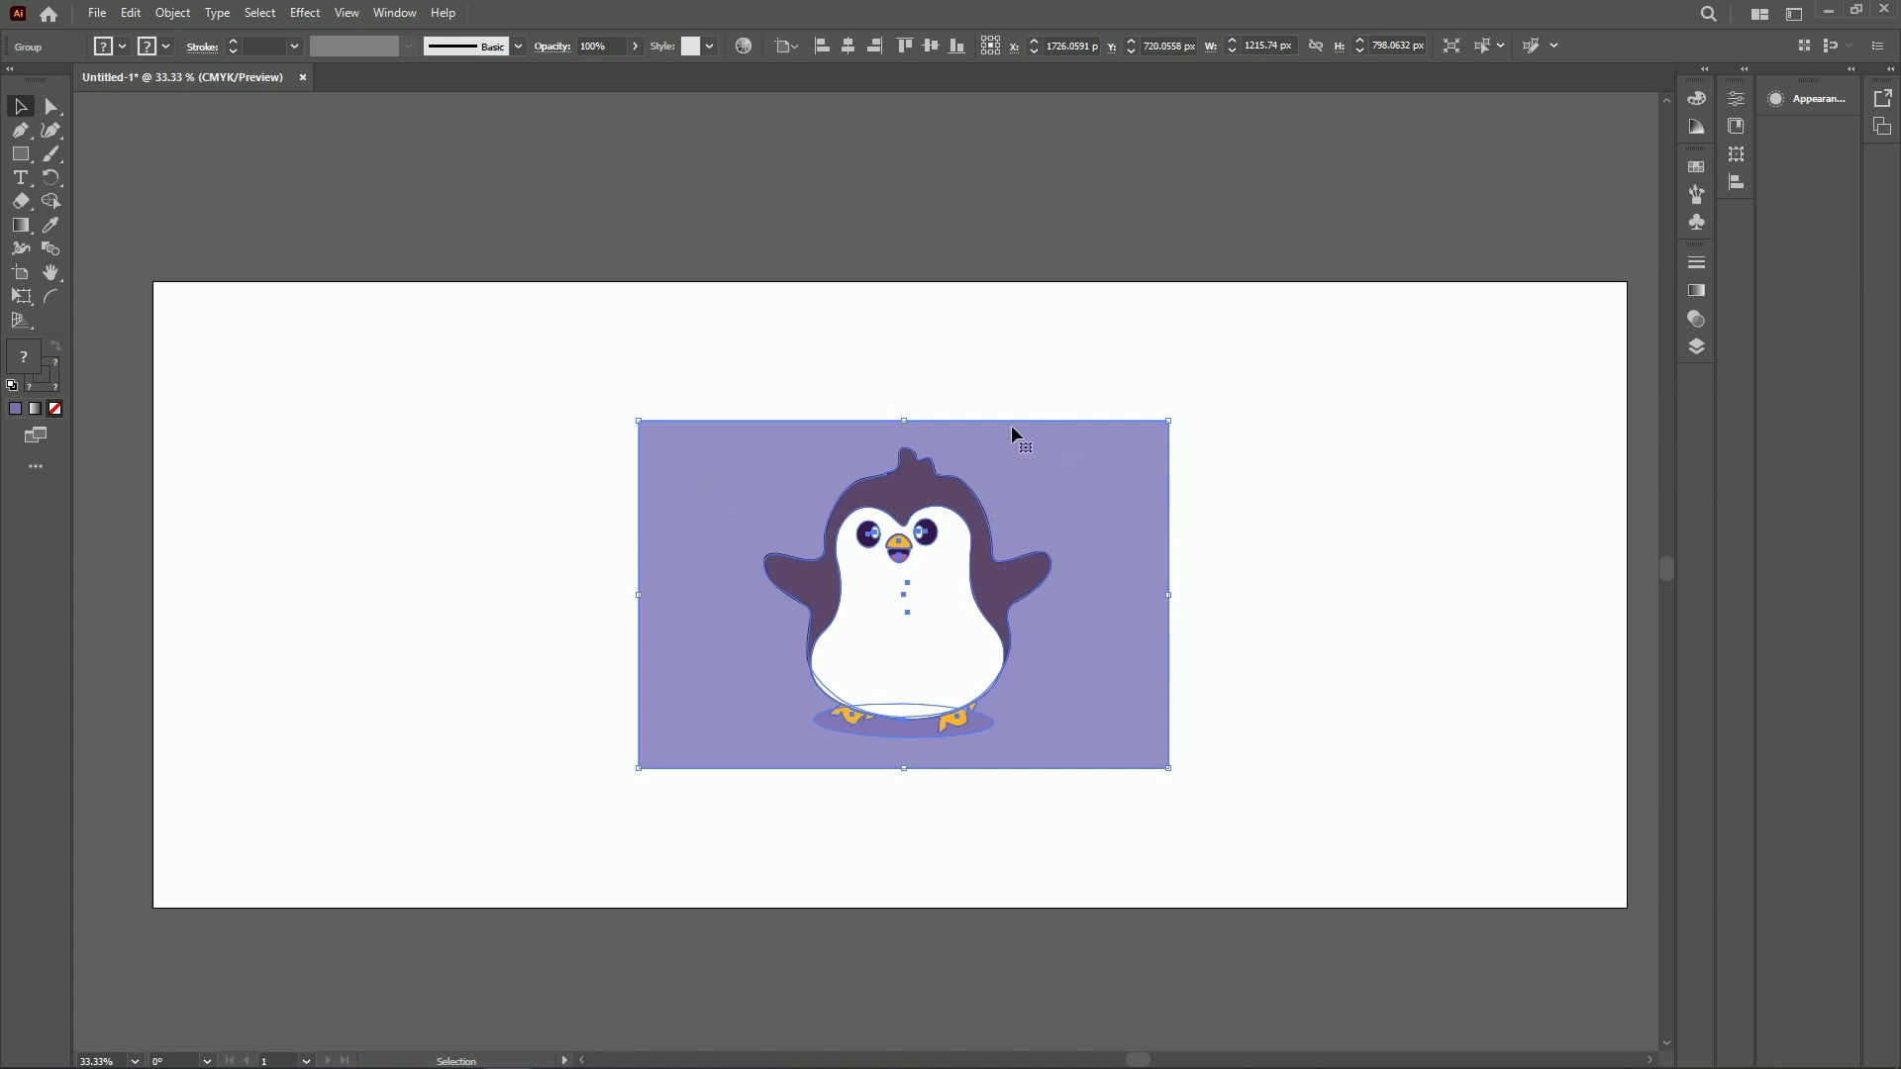
right_click(1088, 440)
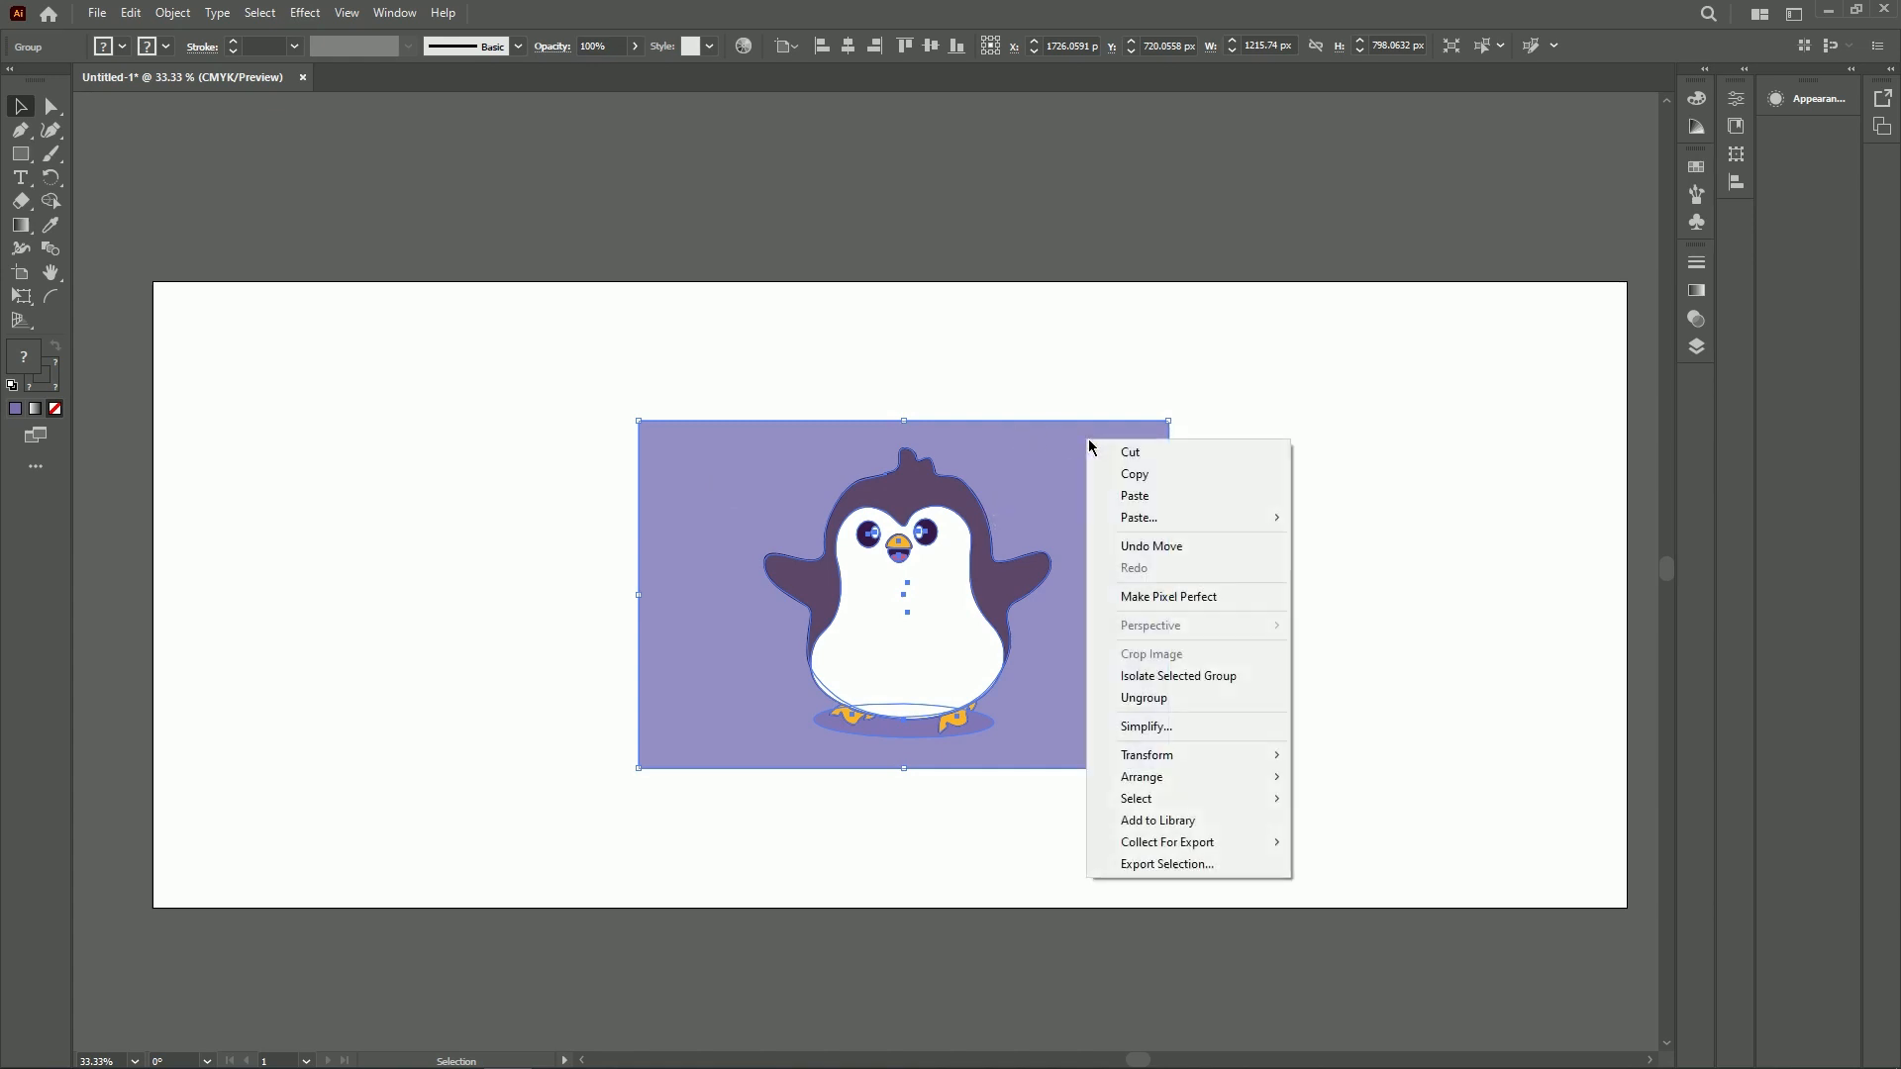
click(1175, 699)
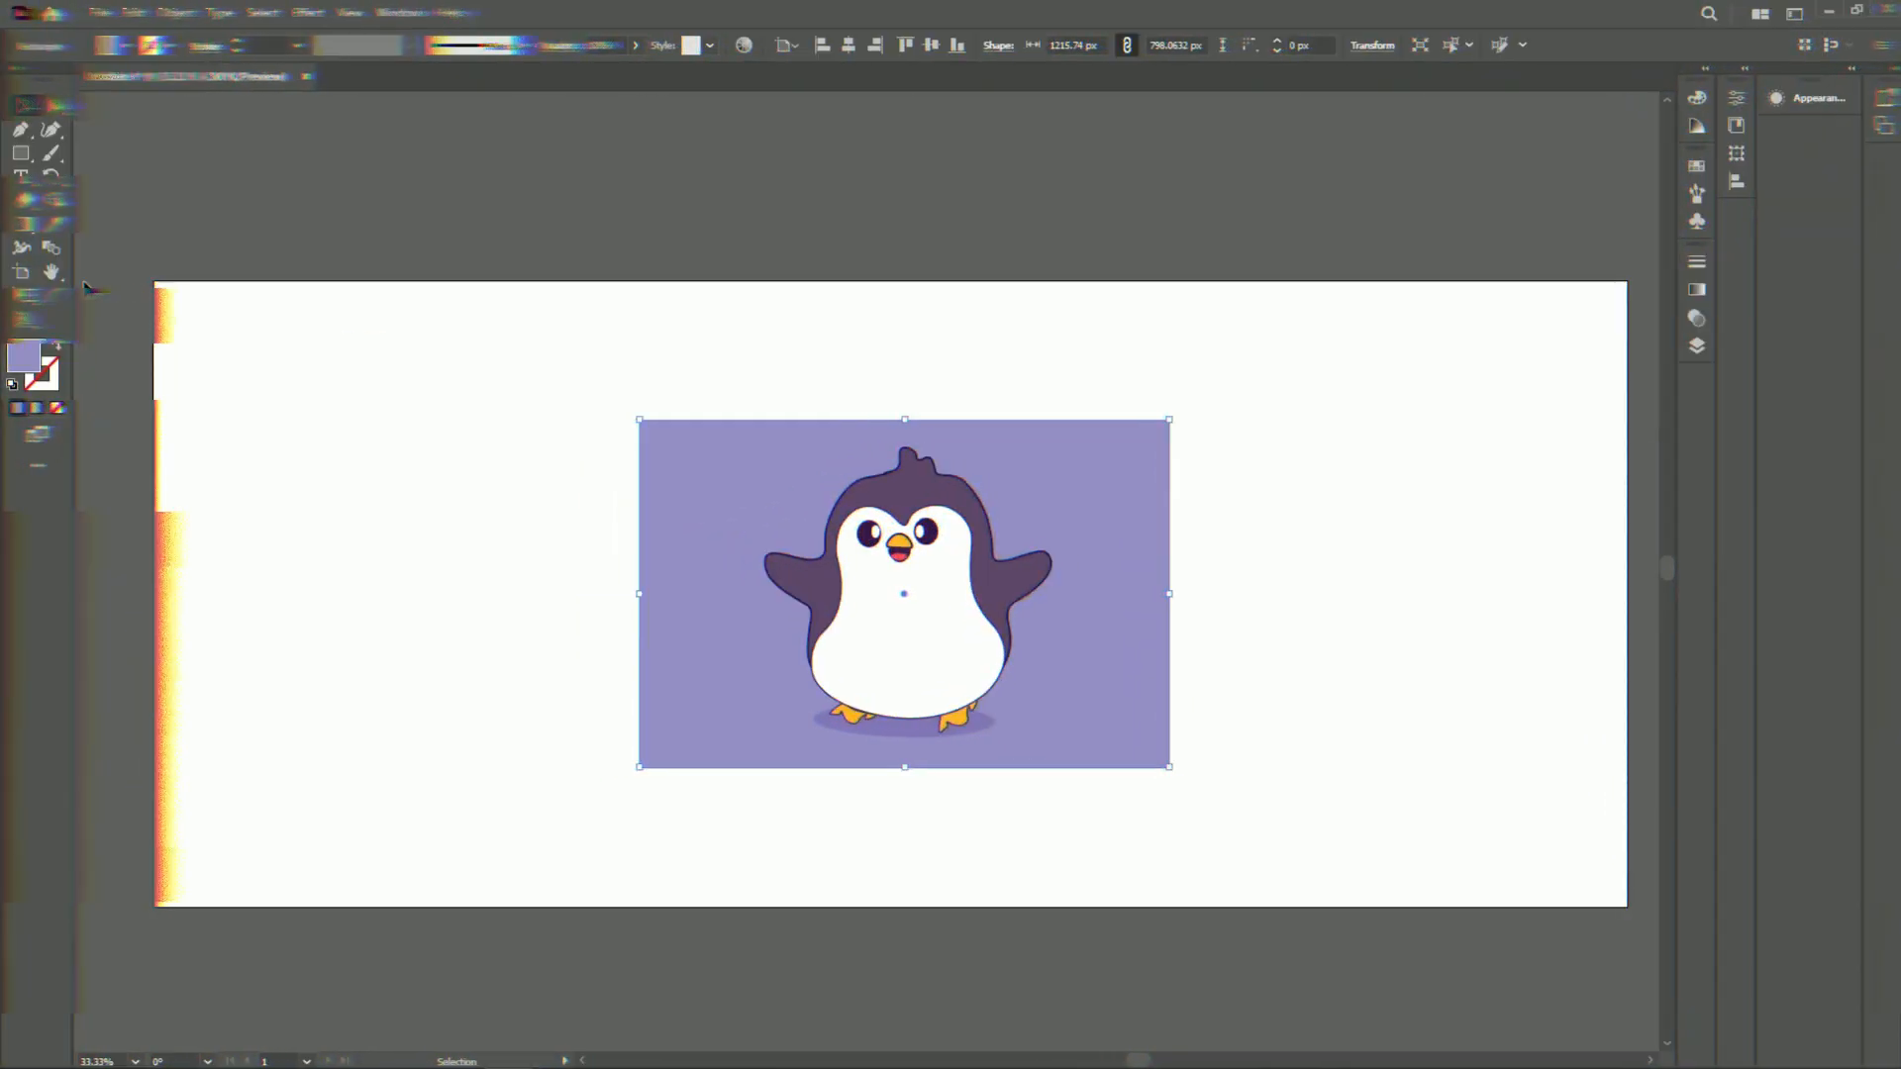
Change the background rectangle's fill to the saturated blue #3A4FA2
double_click(38, 356)
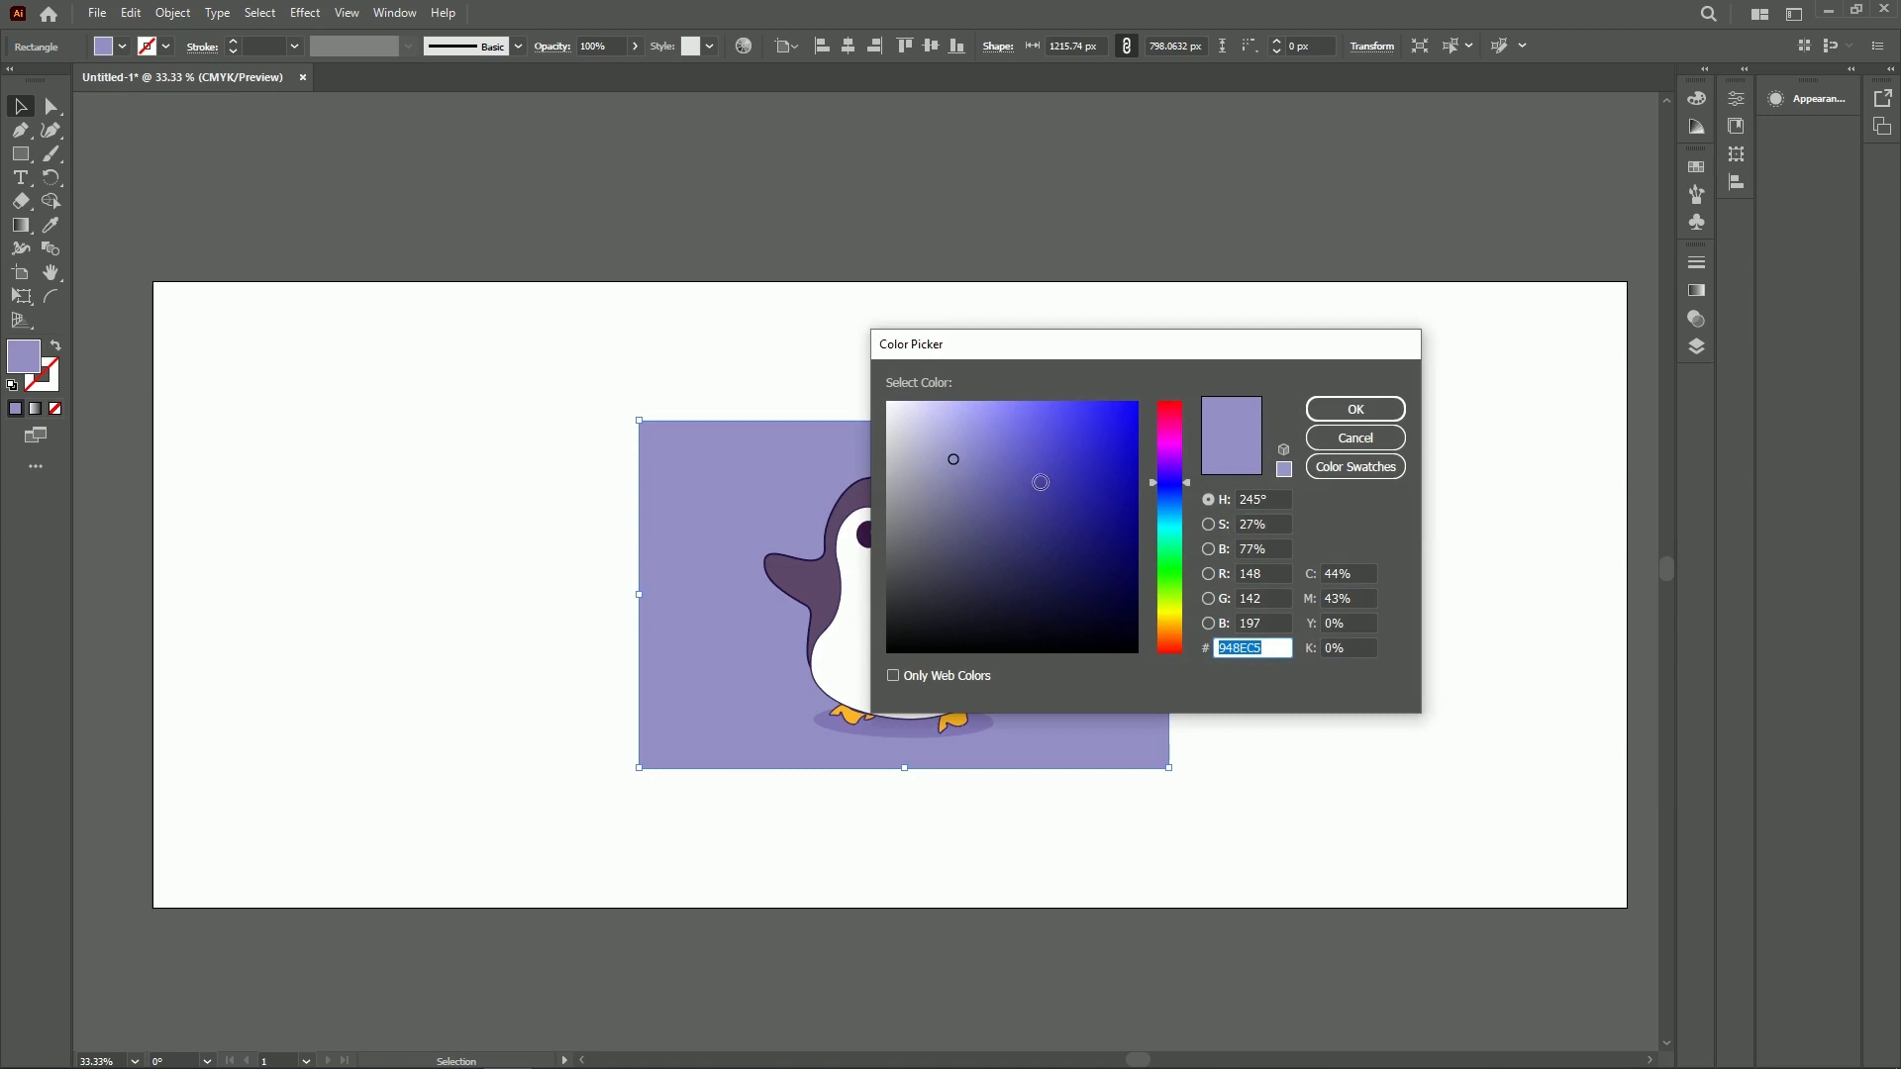
click(1129, 423)
click(1307, 414)
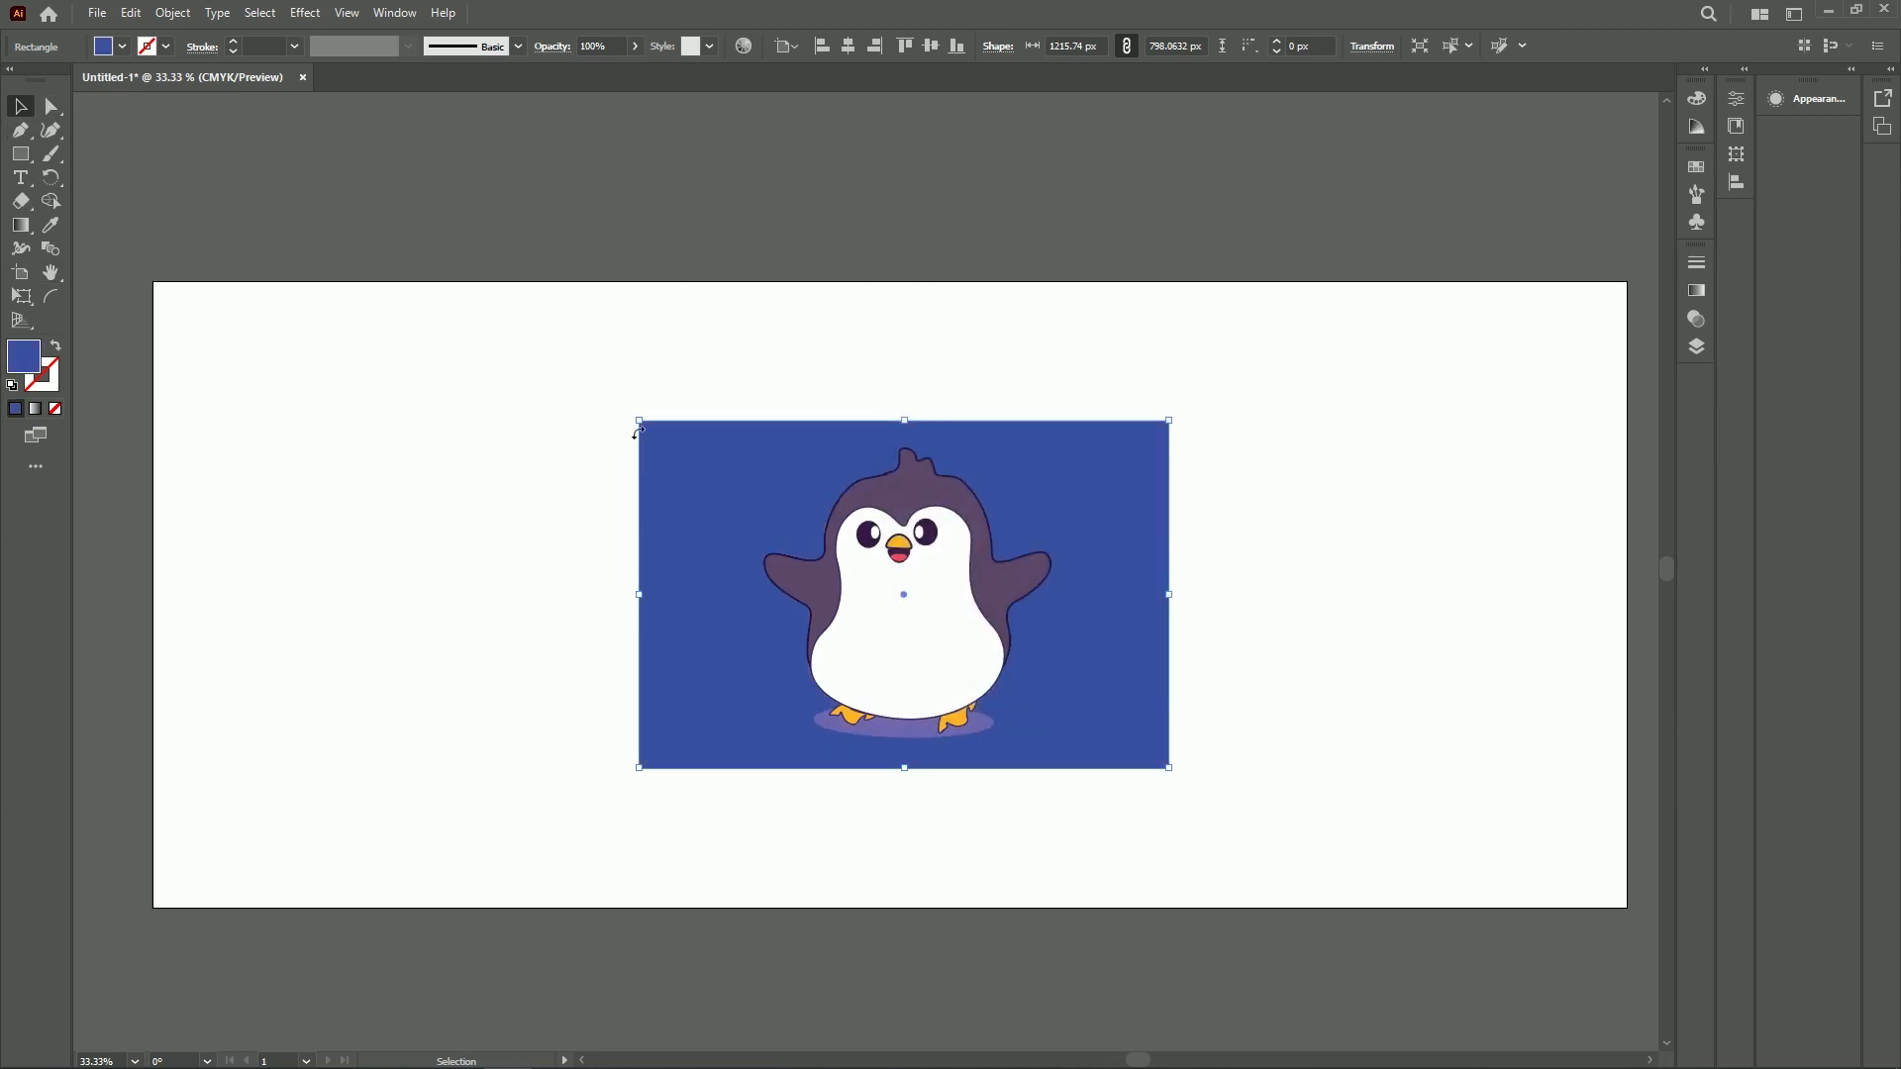
Ungroup the penguin's group of parts and clear the selection
click(896, 507)
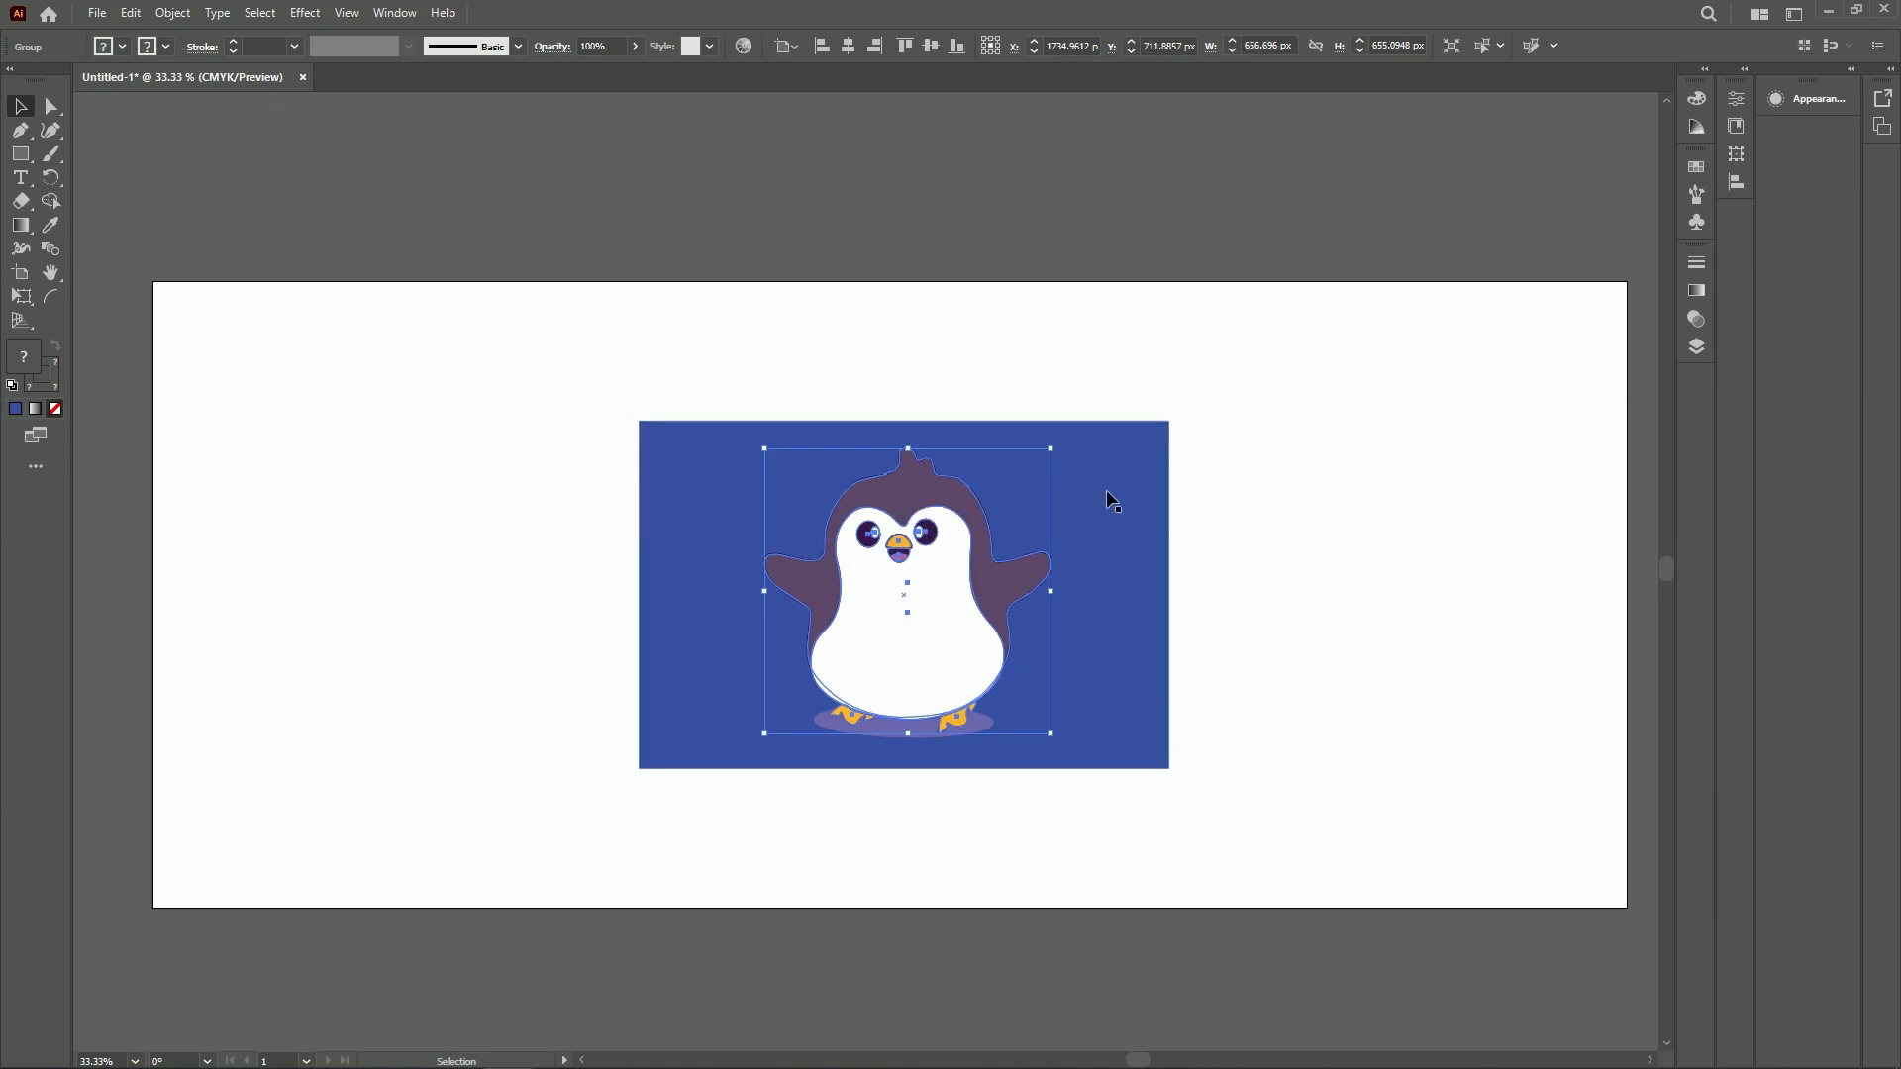
right_click(948, 511)
click(1055, 775)
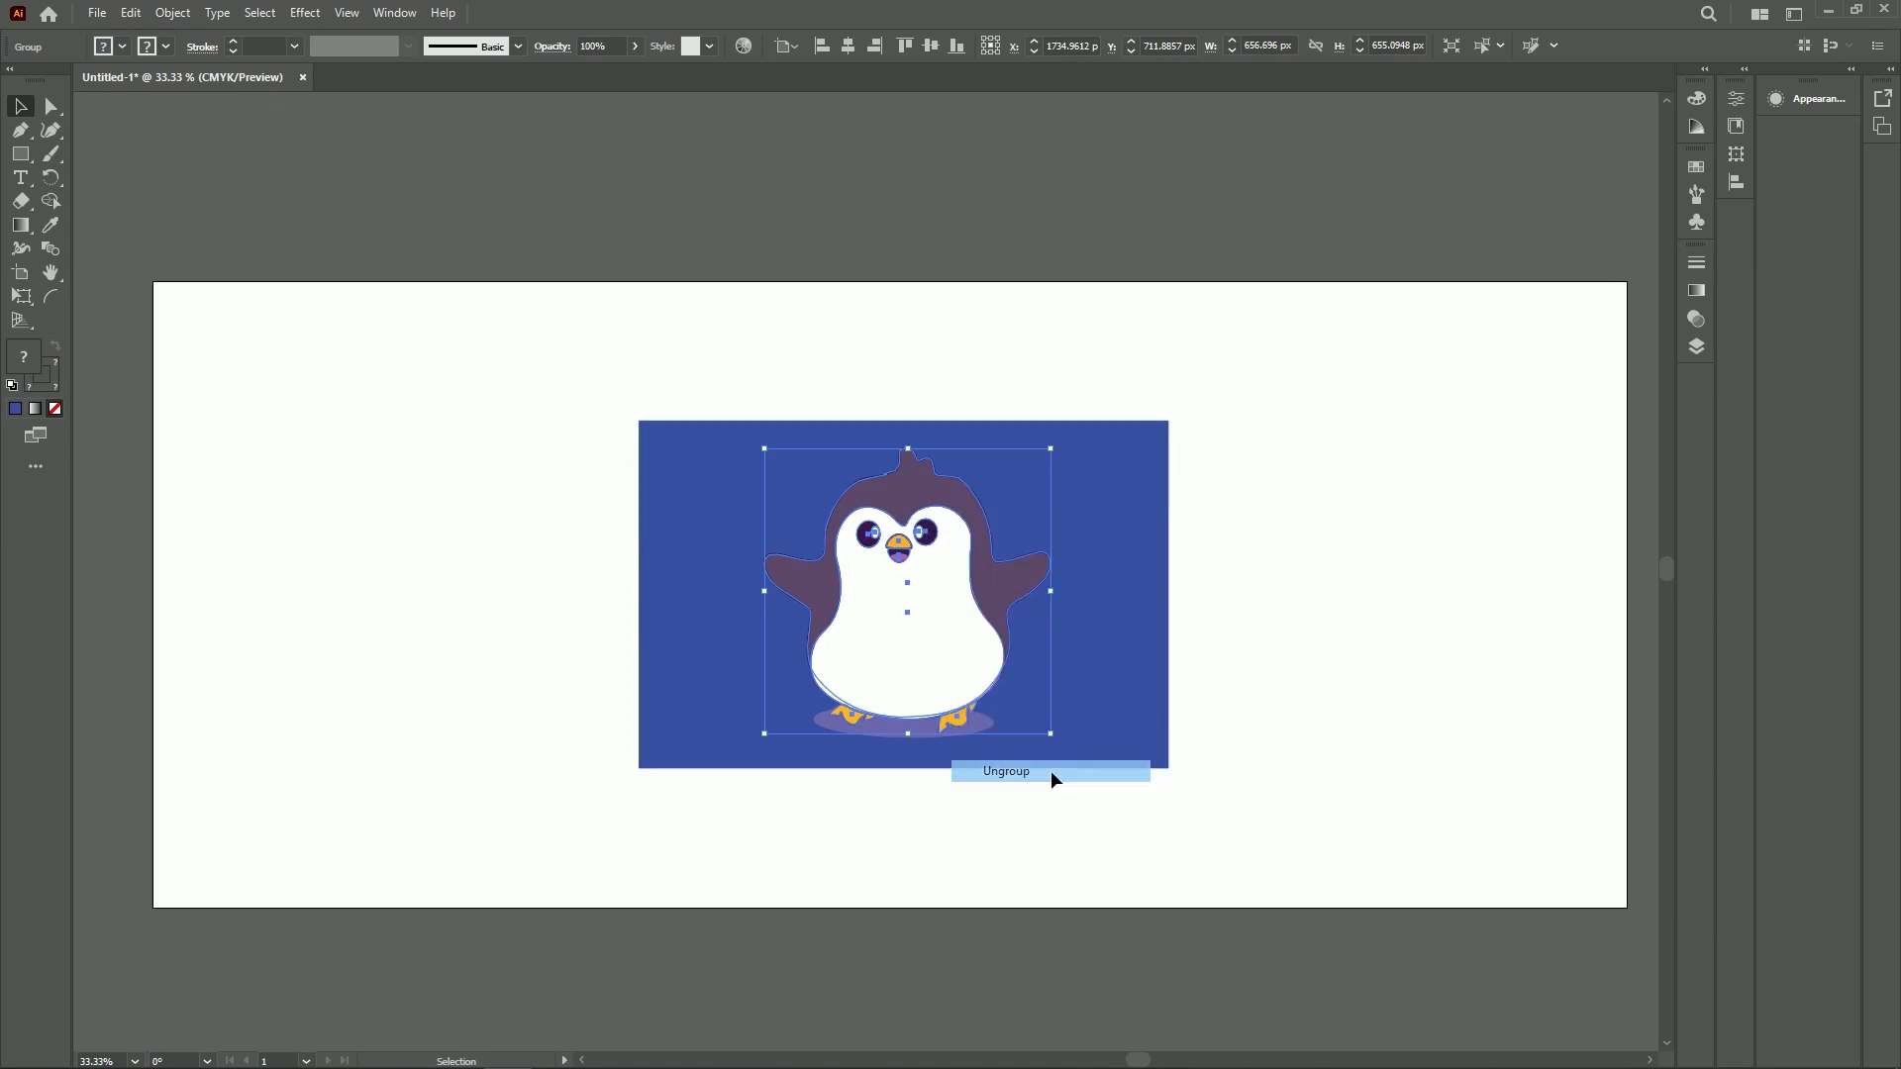
right_click(918, 511)
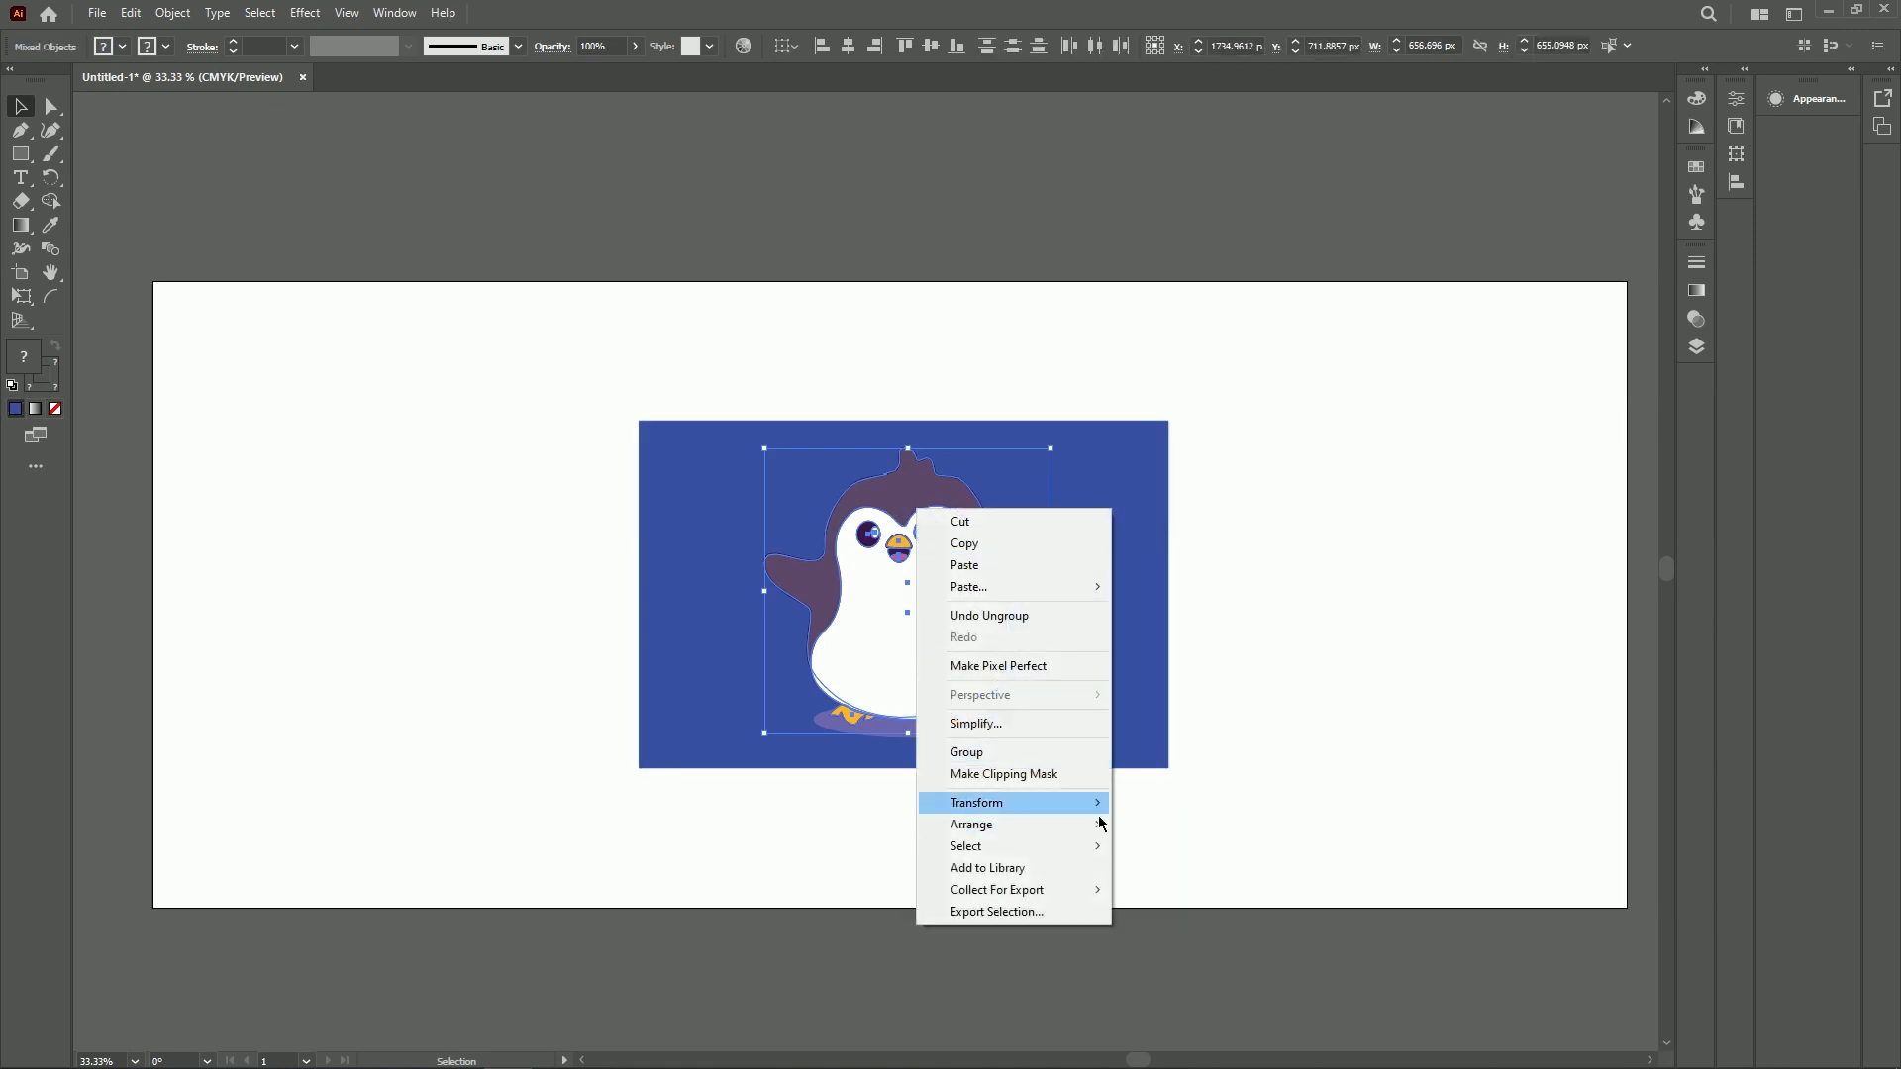
click(1047, 747)
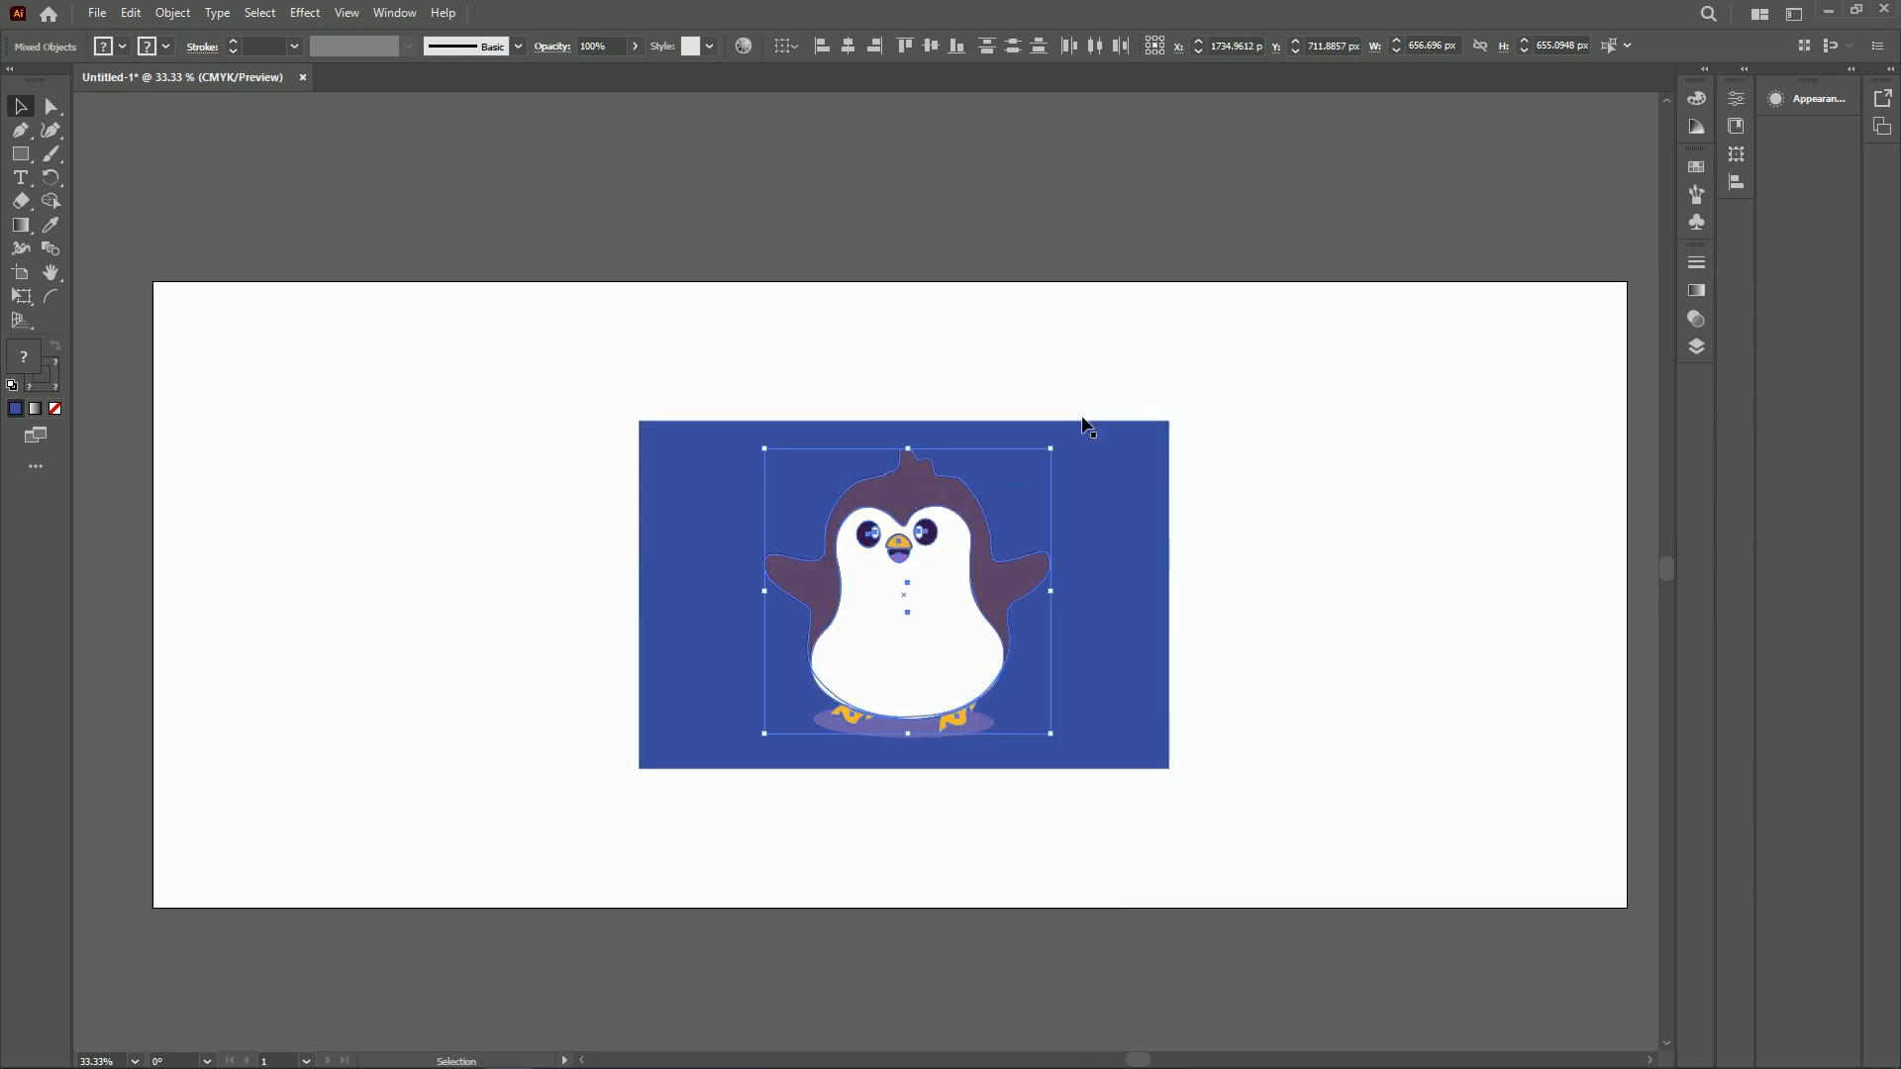
click(1081, 190)
Try to fill the penguin's body group with green #3CA03E and ungroup it, and undo both changes
click(929, 507)
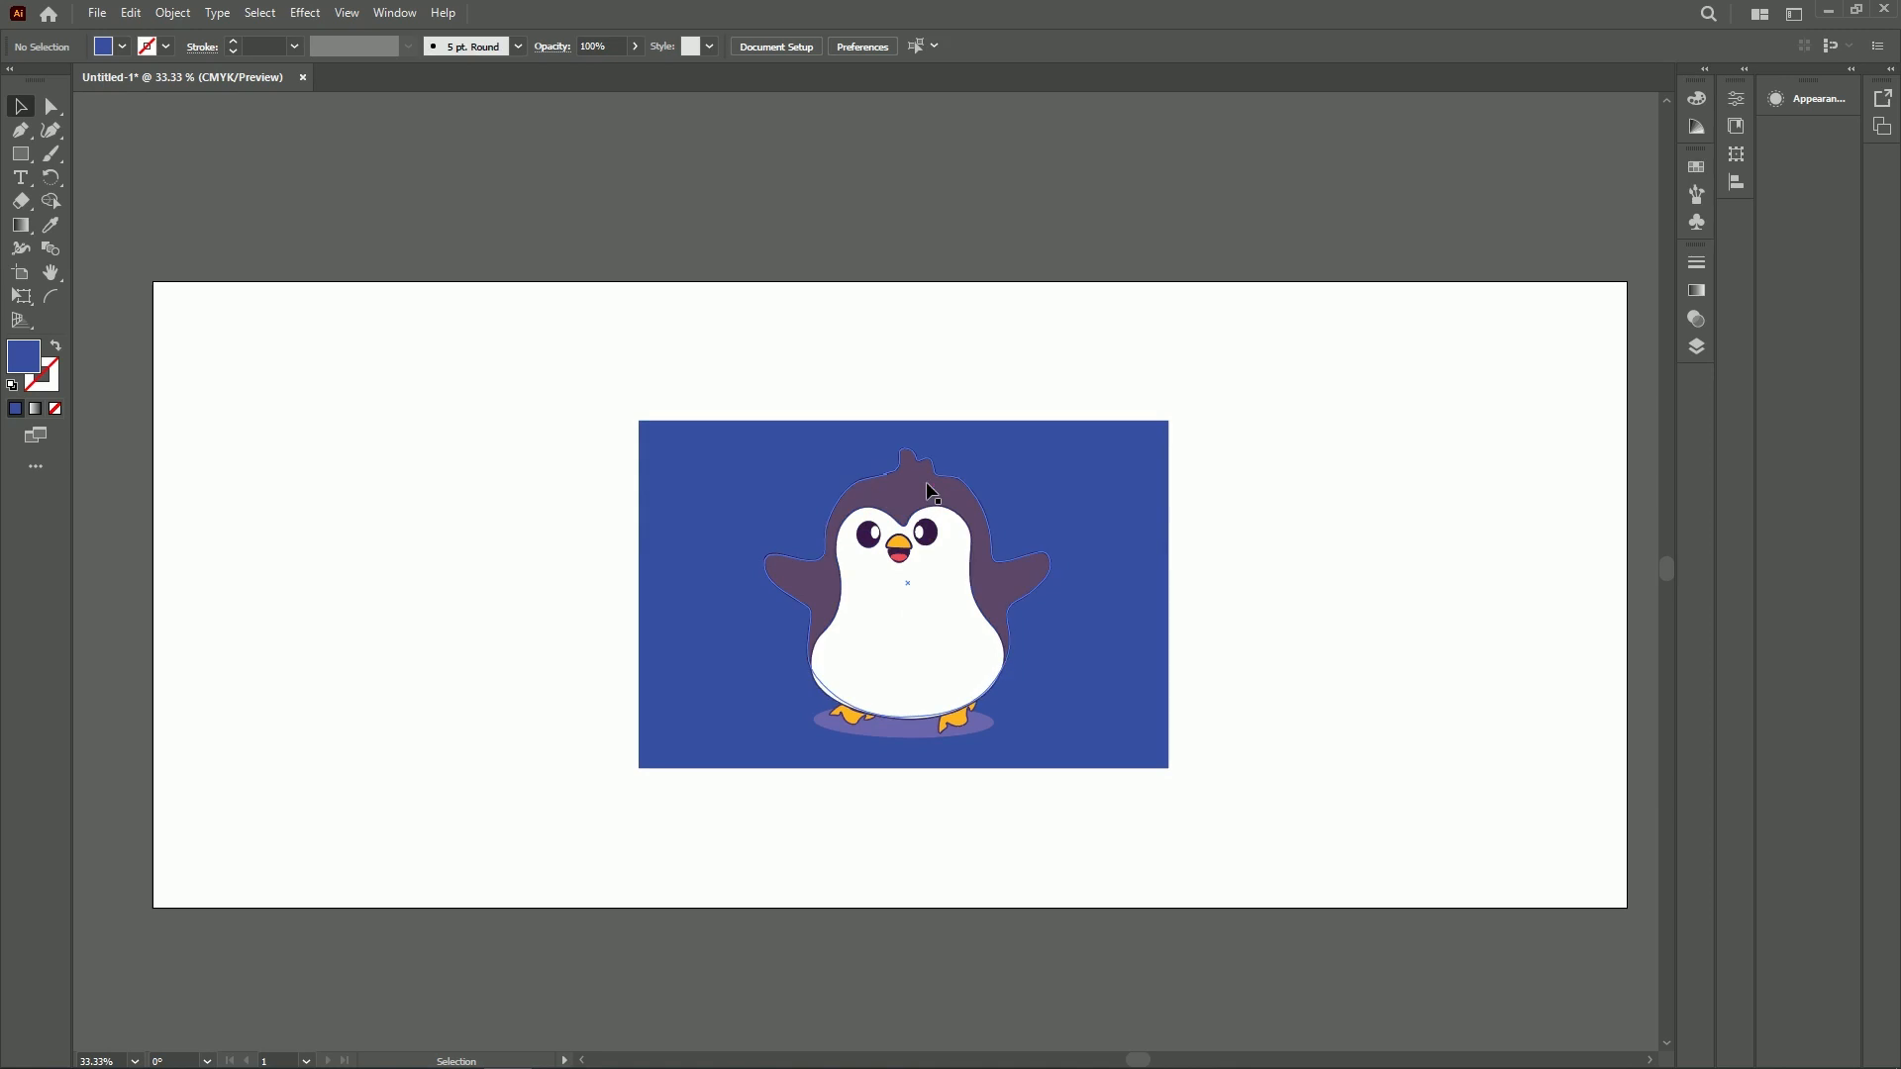
double_click(20, 353)
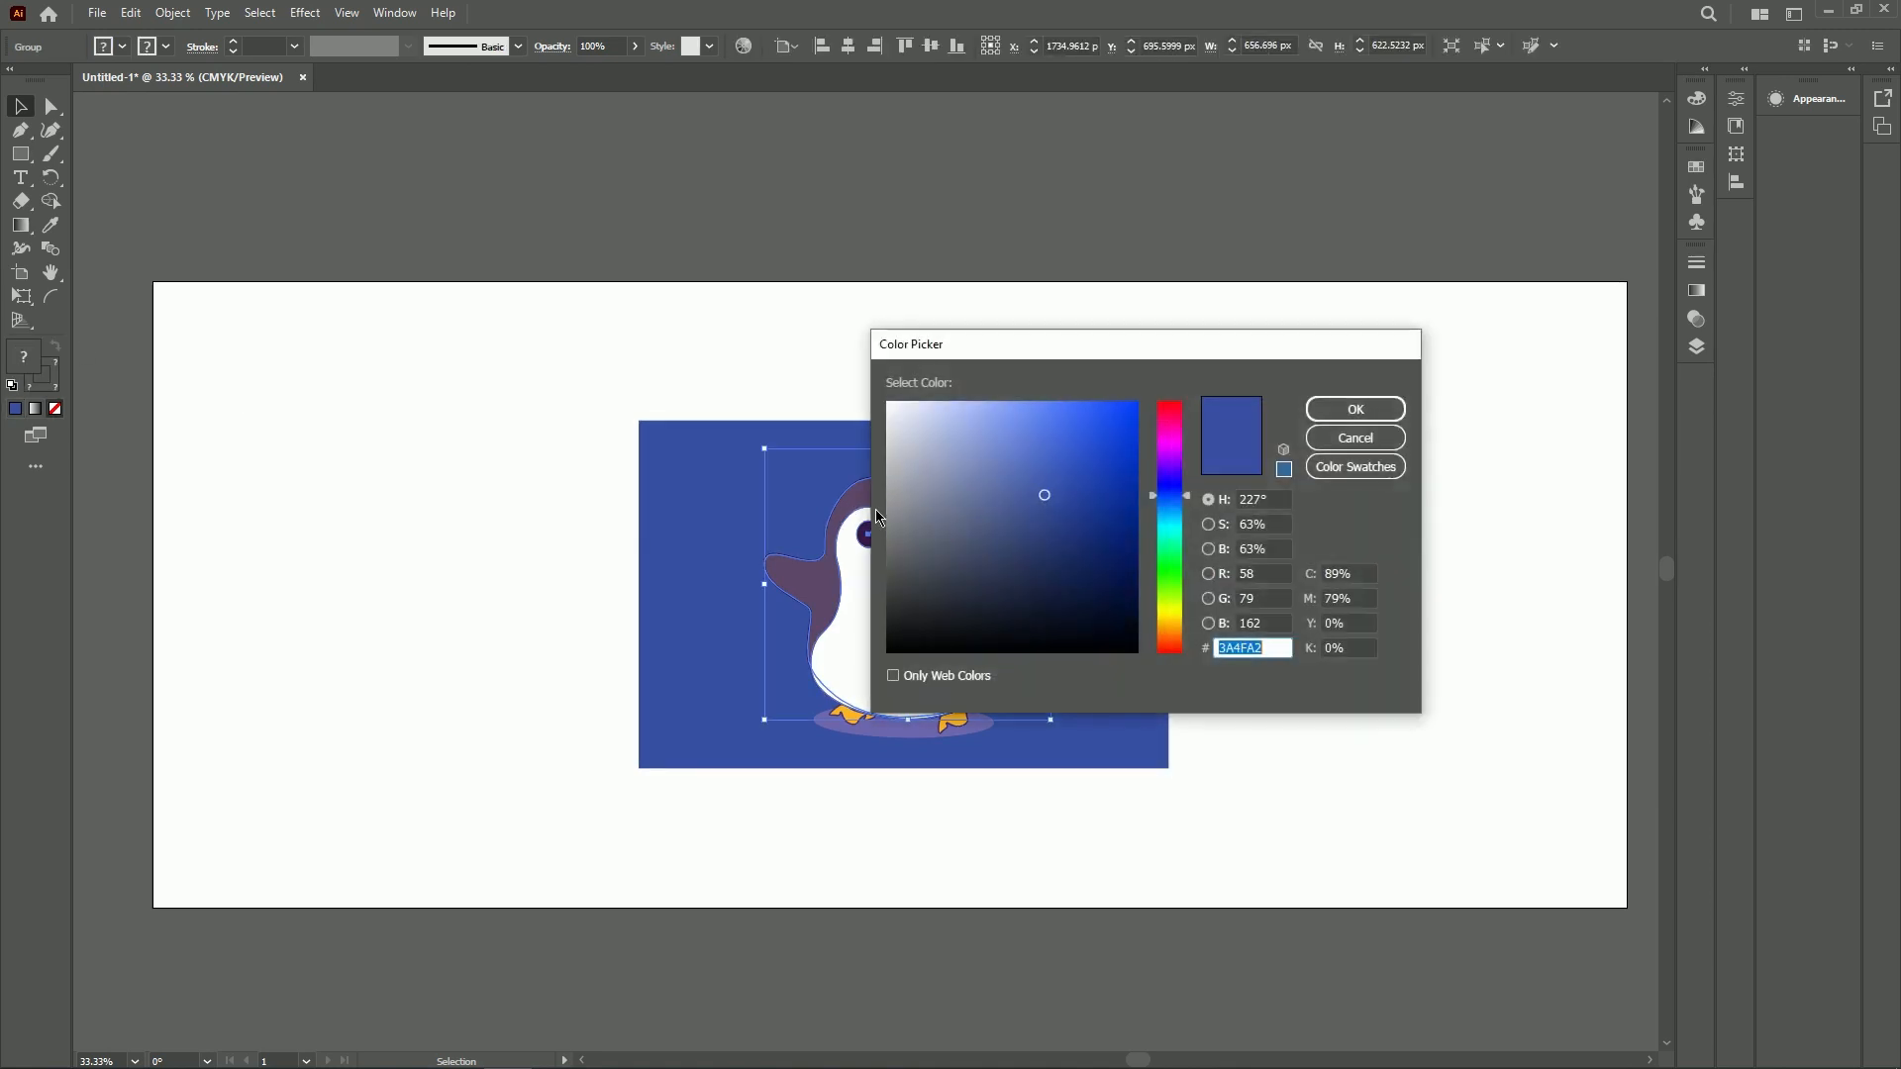
drag(1167, 584, 1172, 557)
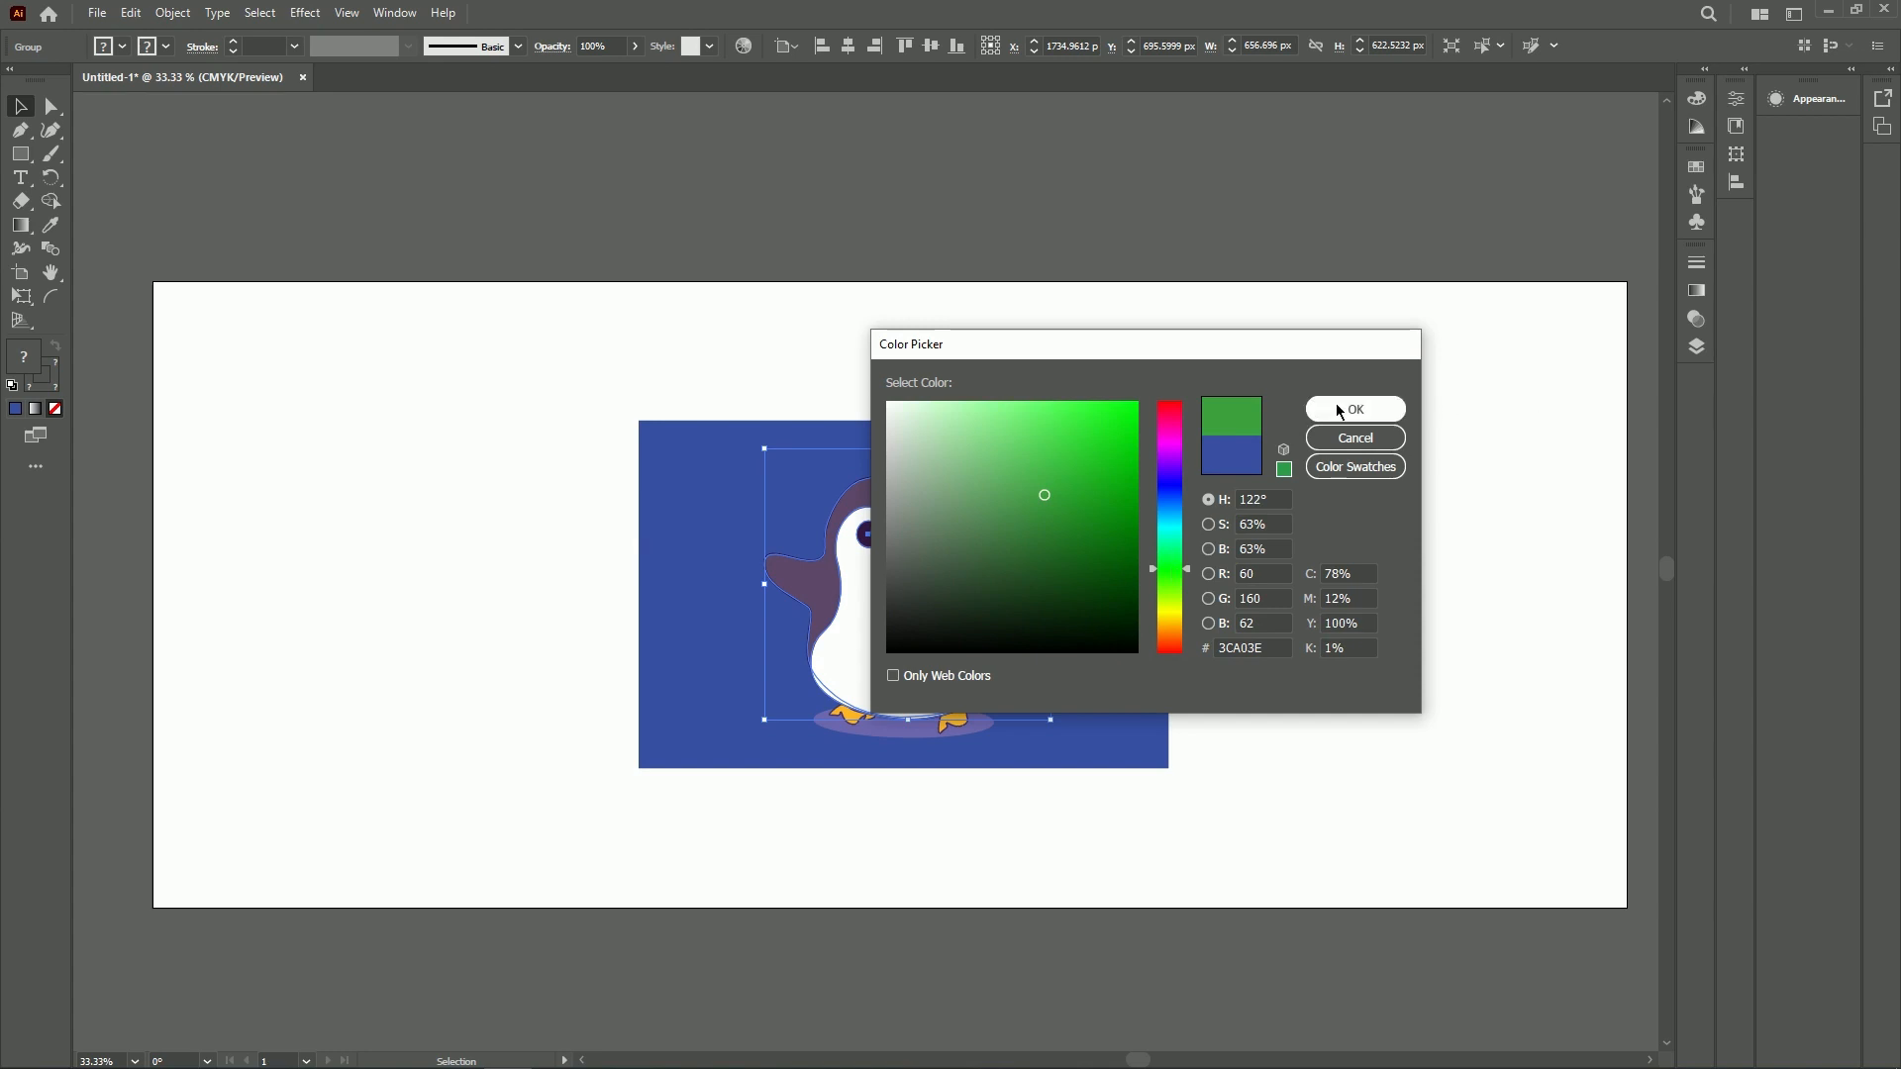
click(1336, 405)
right_click(853, 528)
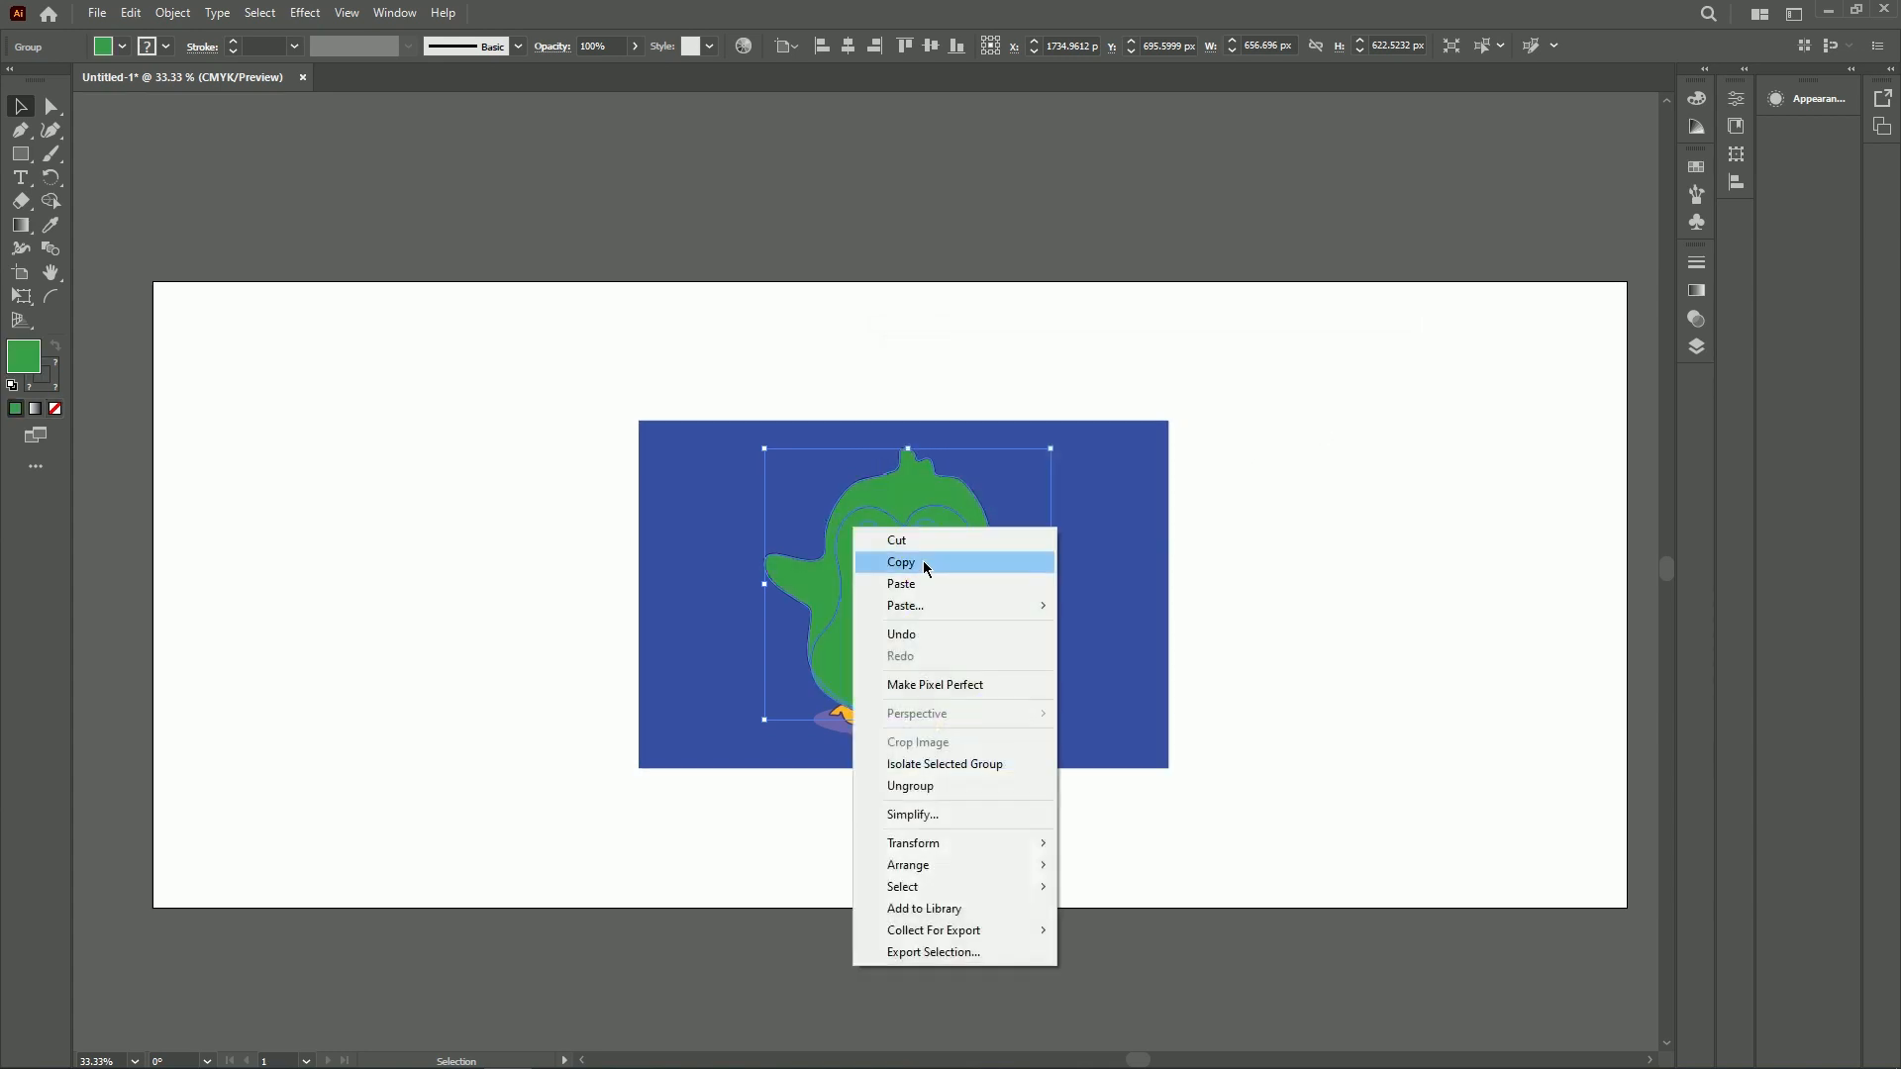
click(925, 785)
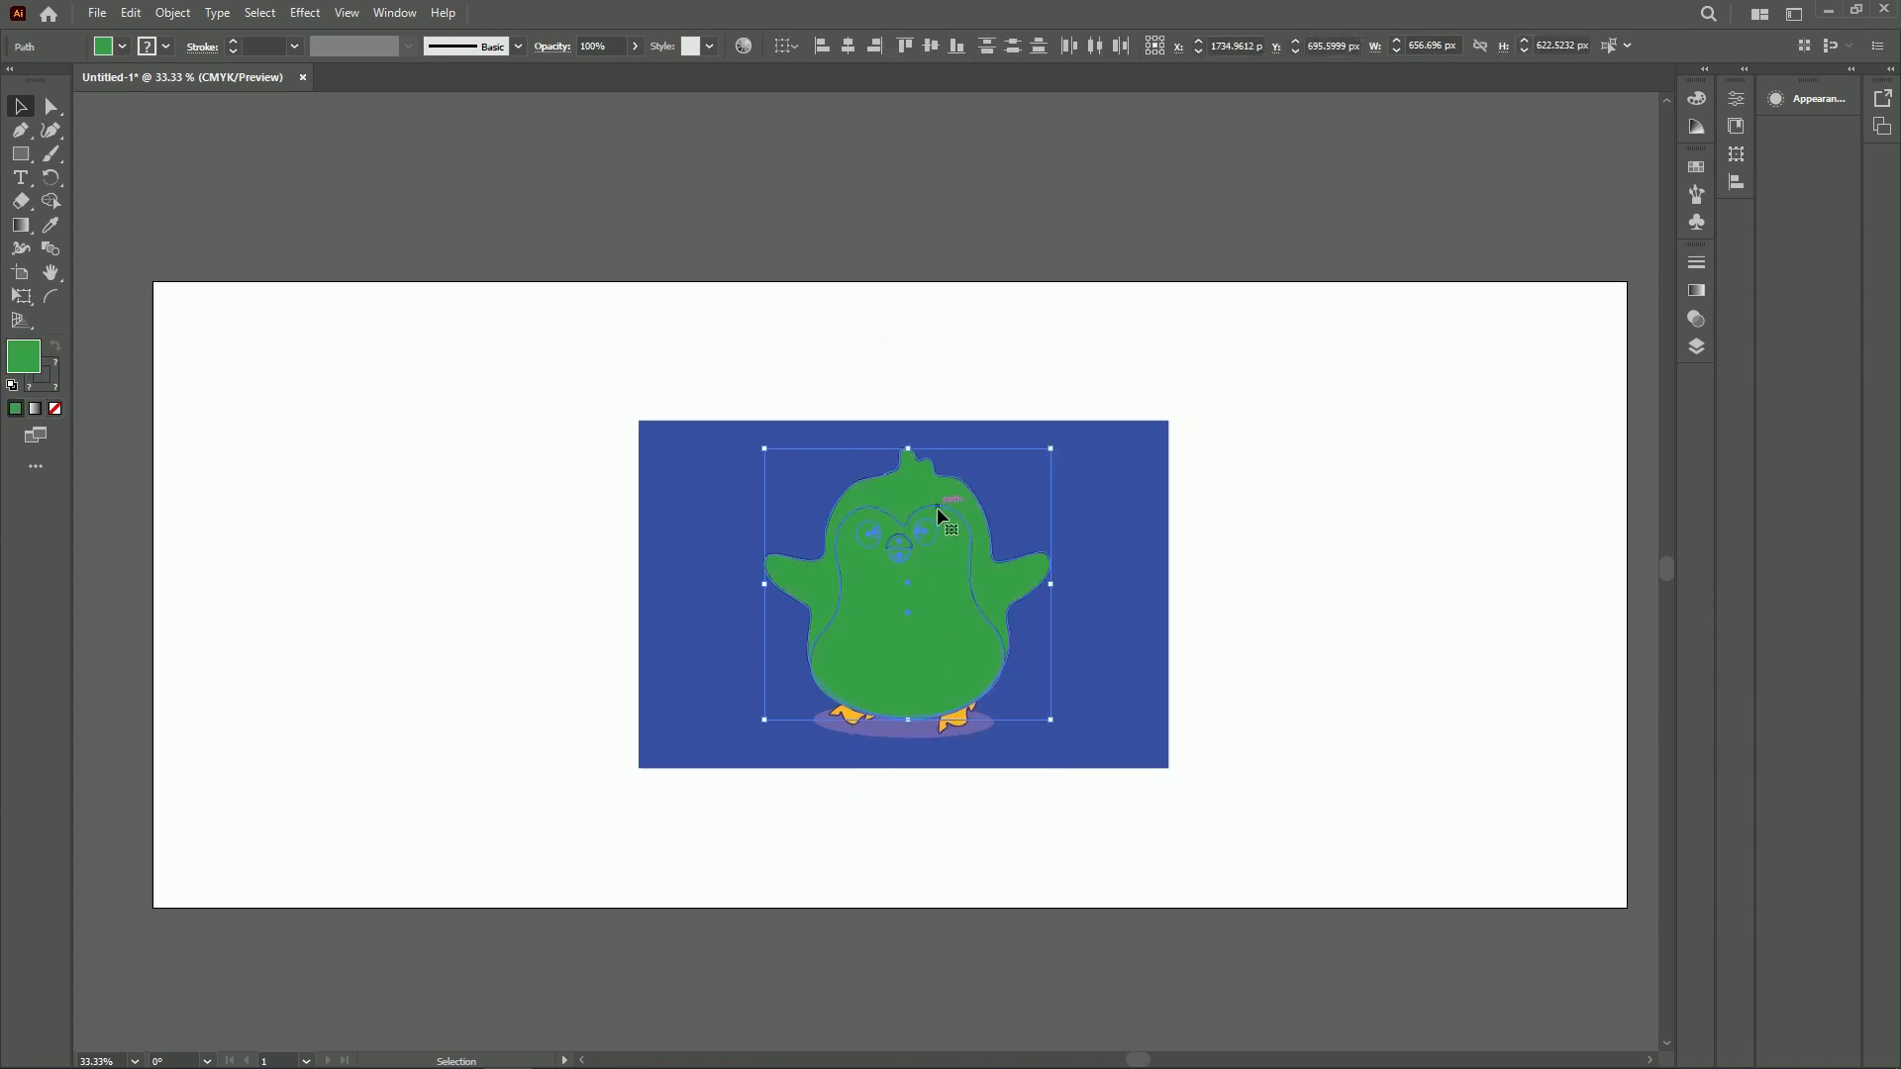
key(ctrl+z)
key(ctrl+z)
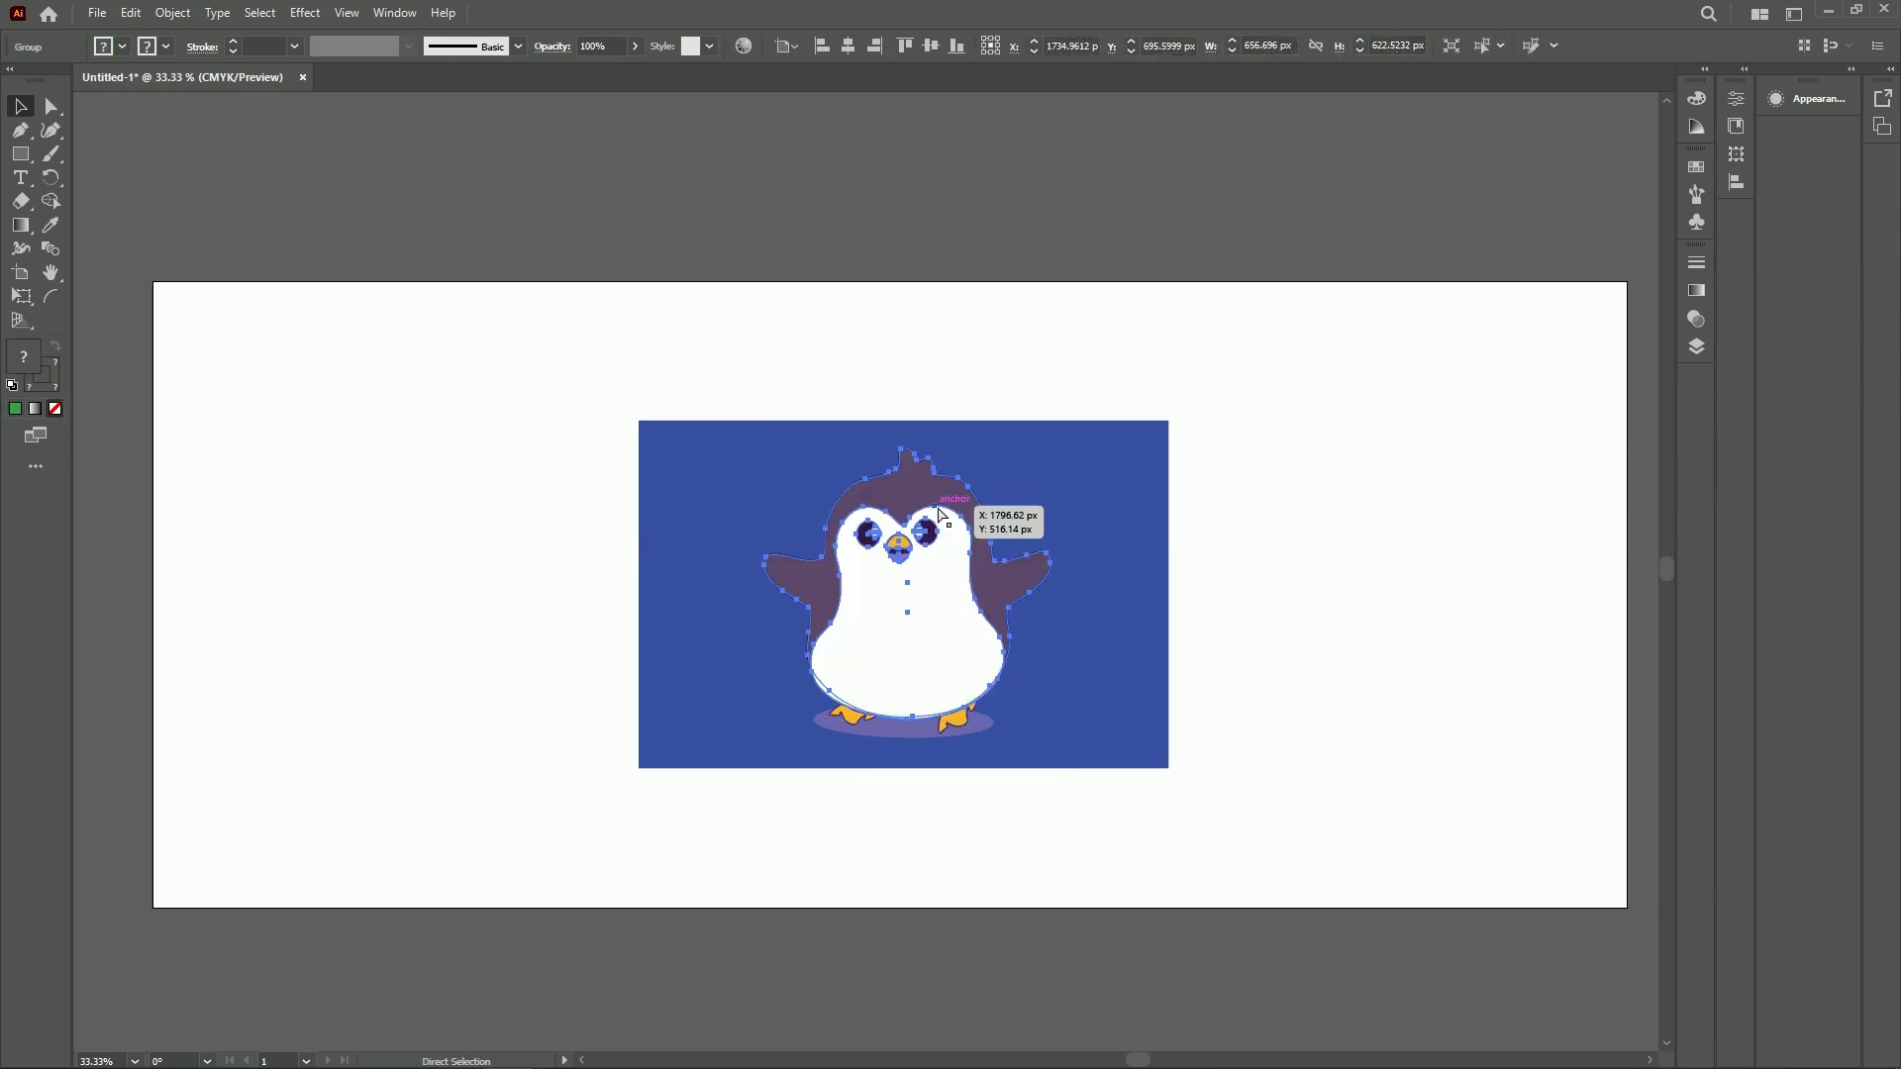
Move the blue background rectangle off to the left so the penguin stands clear of it
right_click(939, 512)
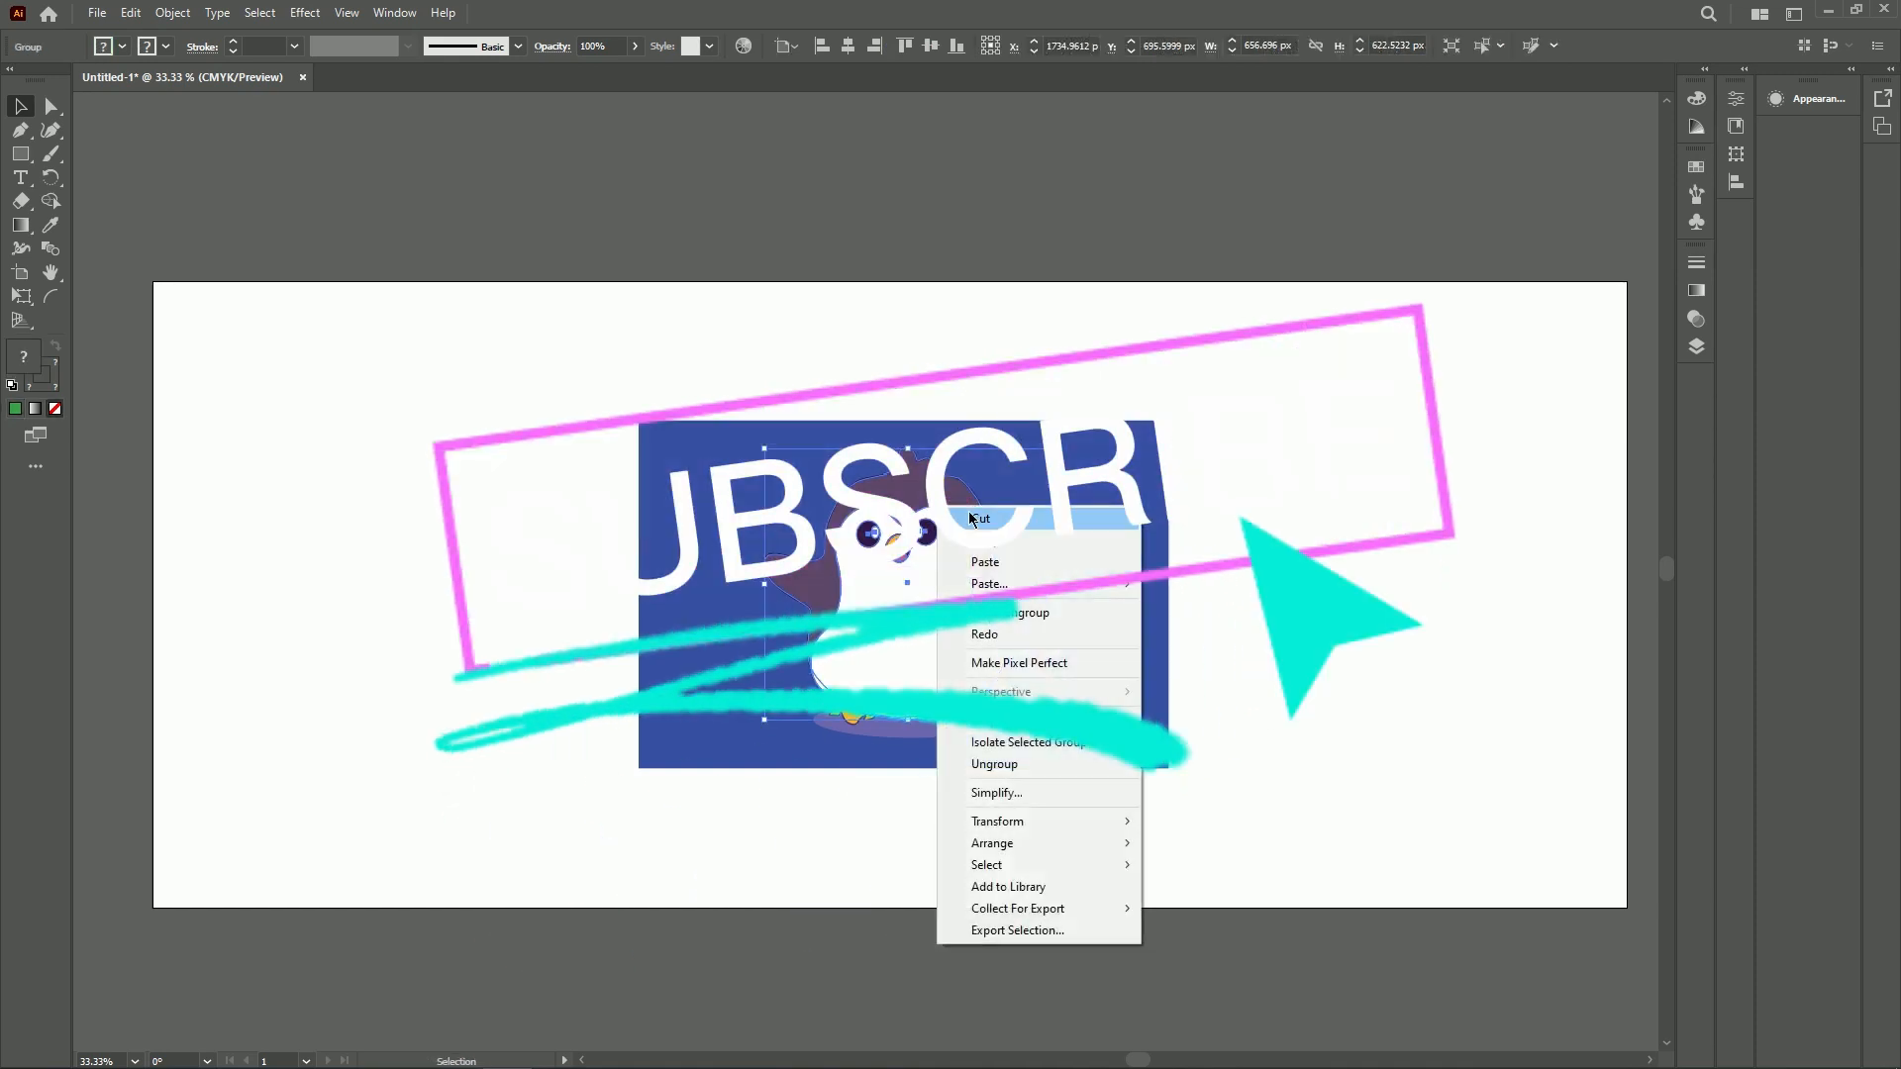
click(1242, 485)
drag(1067, 524, 658, 541)
Ungroup the penguin's body, face and belly into separate shapes and clear the selection
click(888, 597)
right_click(944, 527)
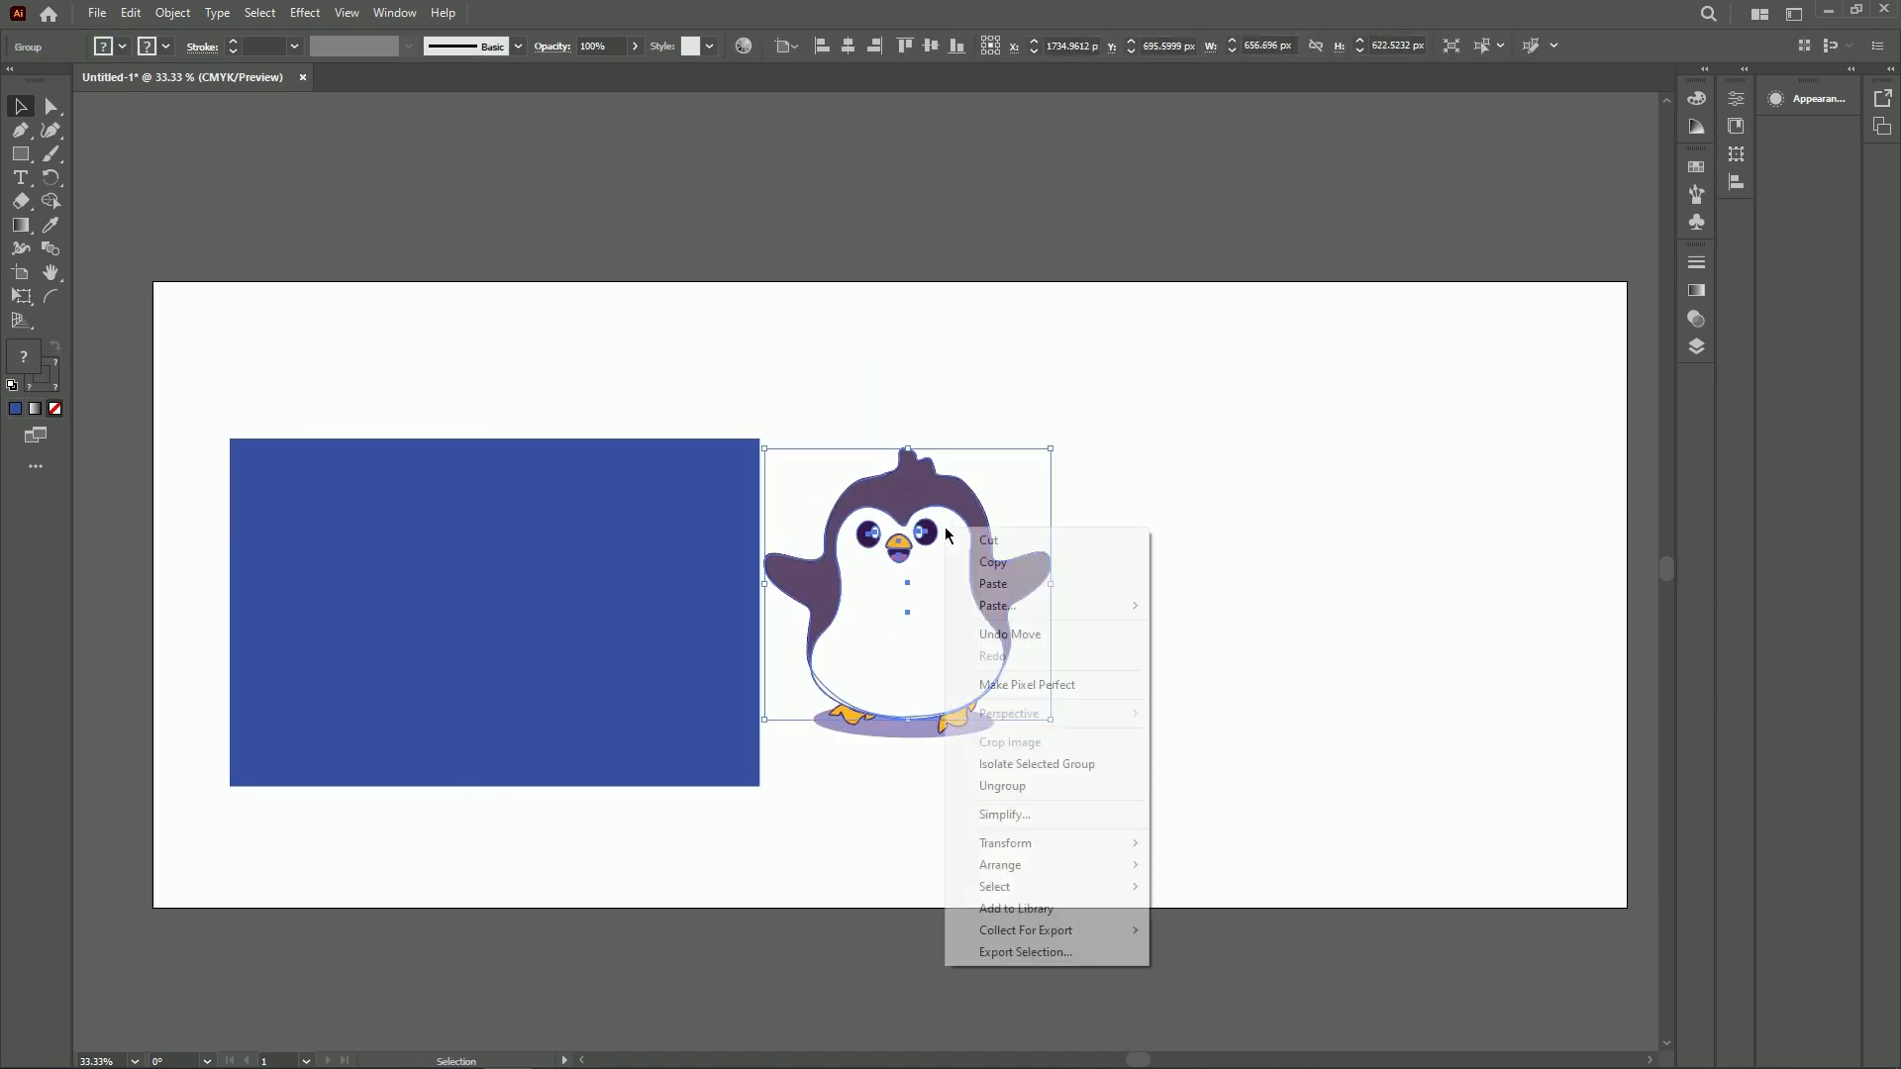
click(1018, 787)
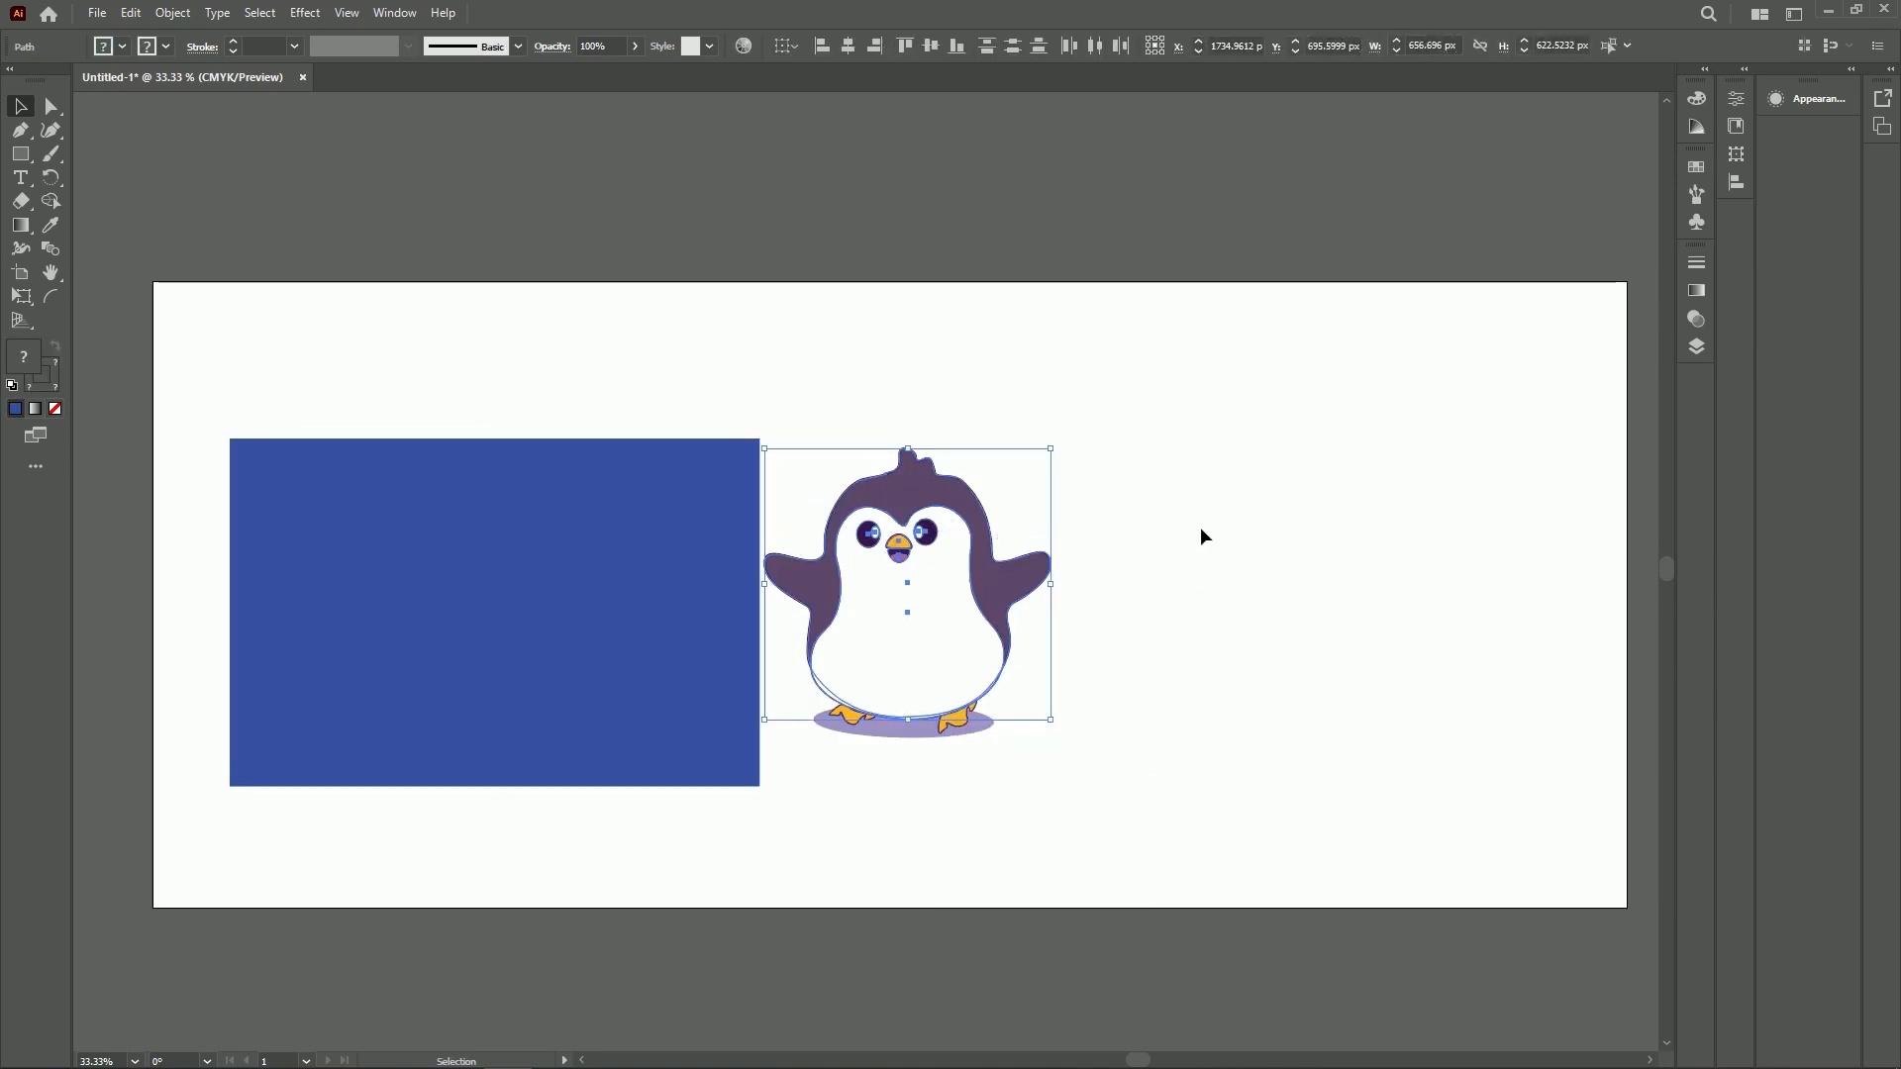
click(1200, 527)
click(918, 593)
right_click(919, 591)
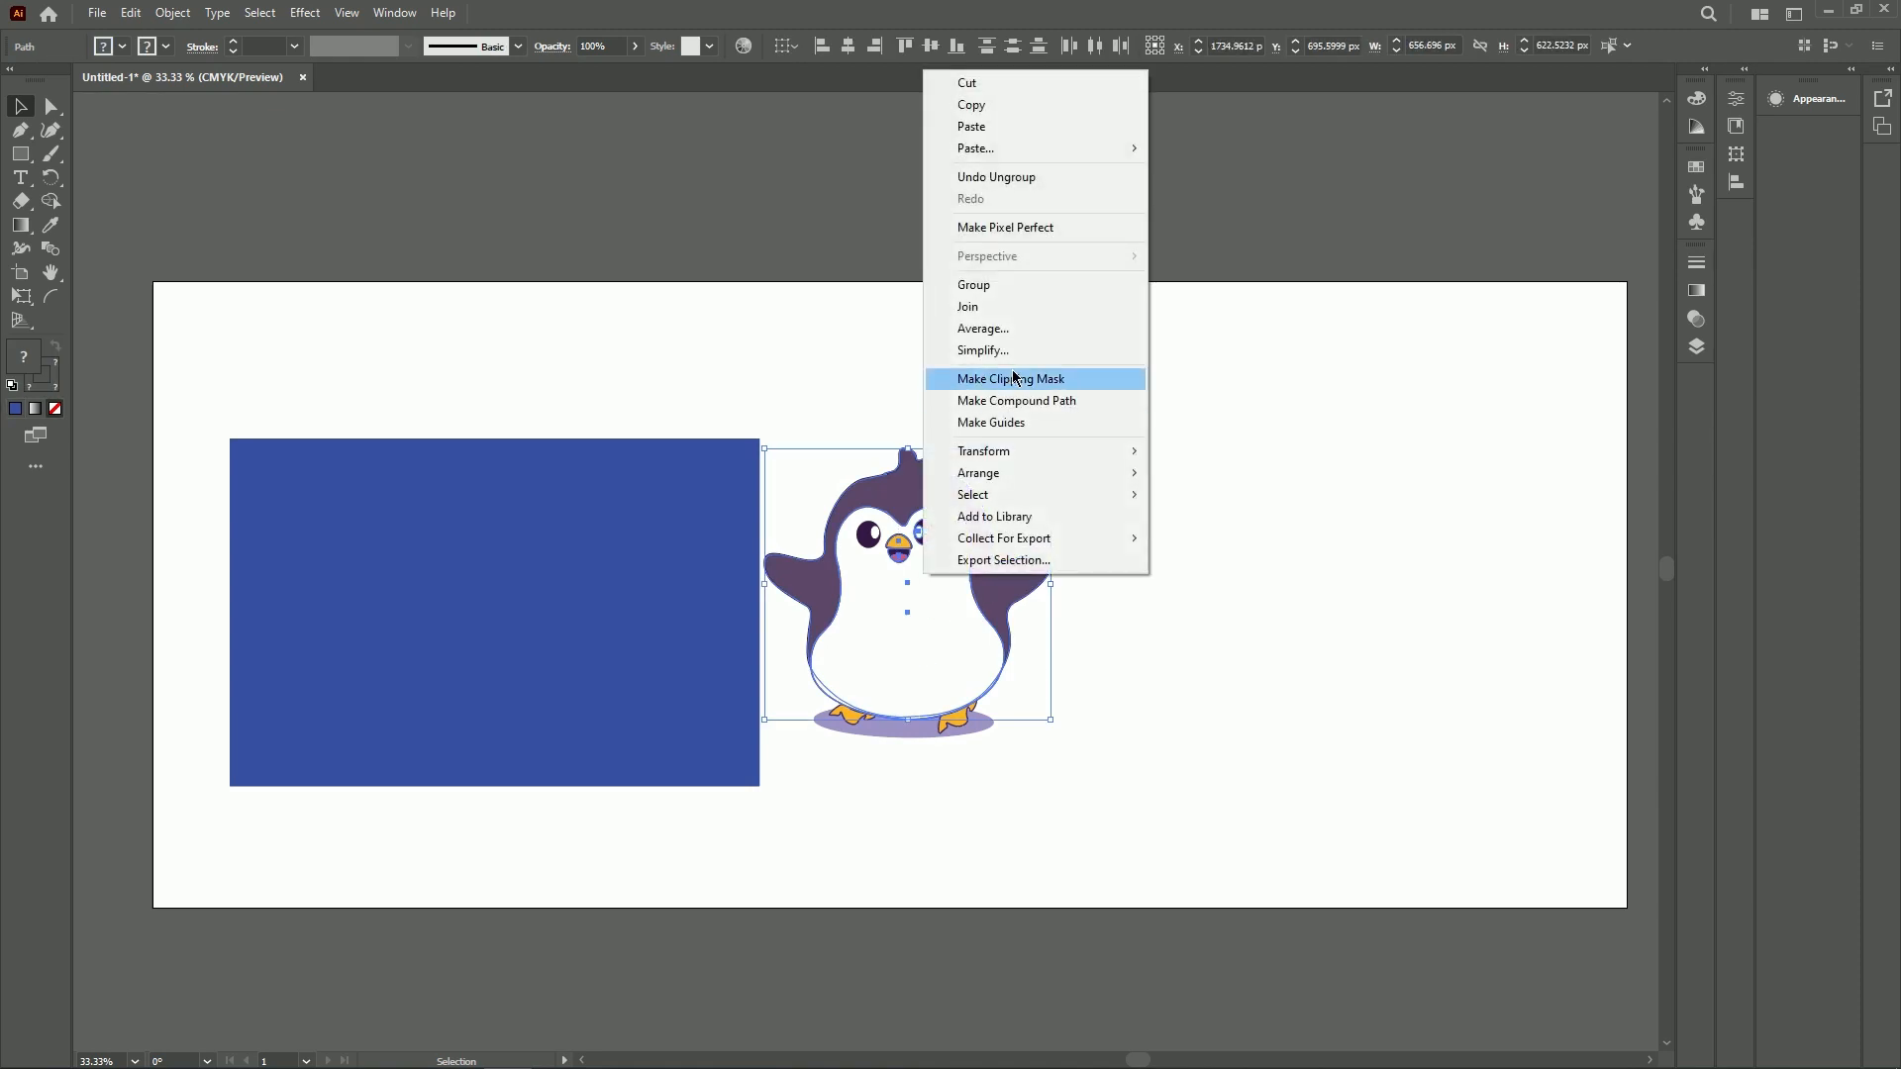
click(1381, 489)
Change the fill of the penguin's outer body shape, including head and wings, to green #25A540
click(878, 500)
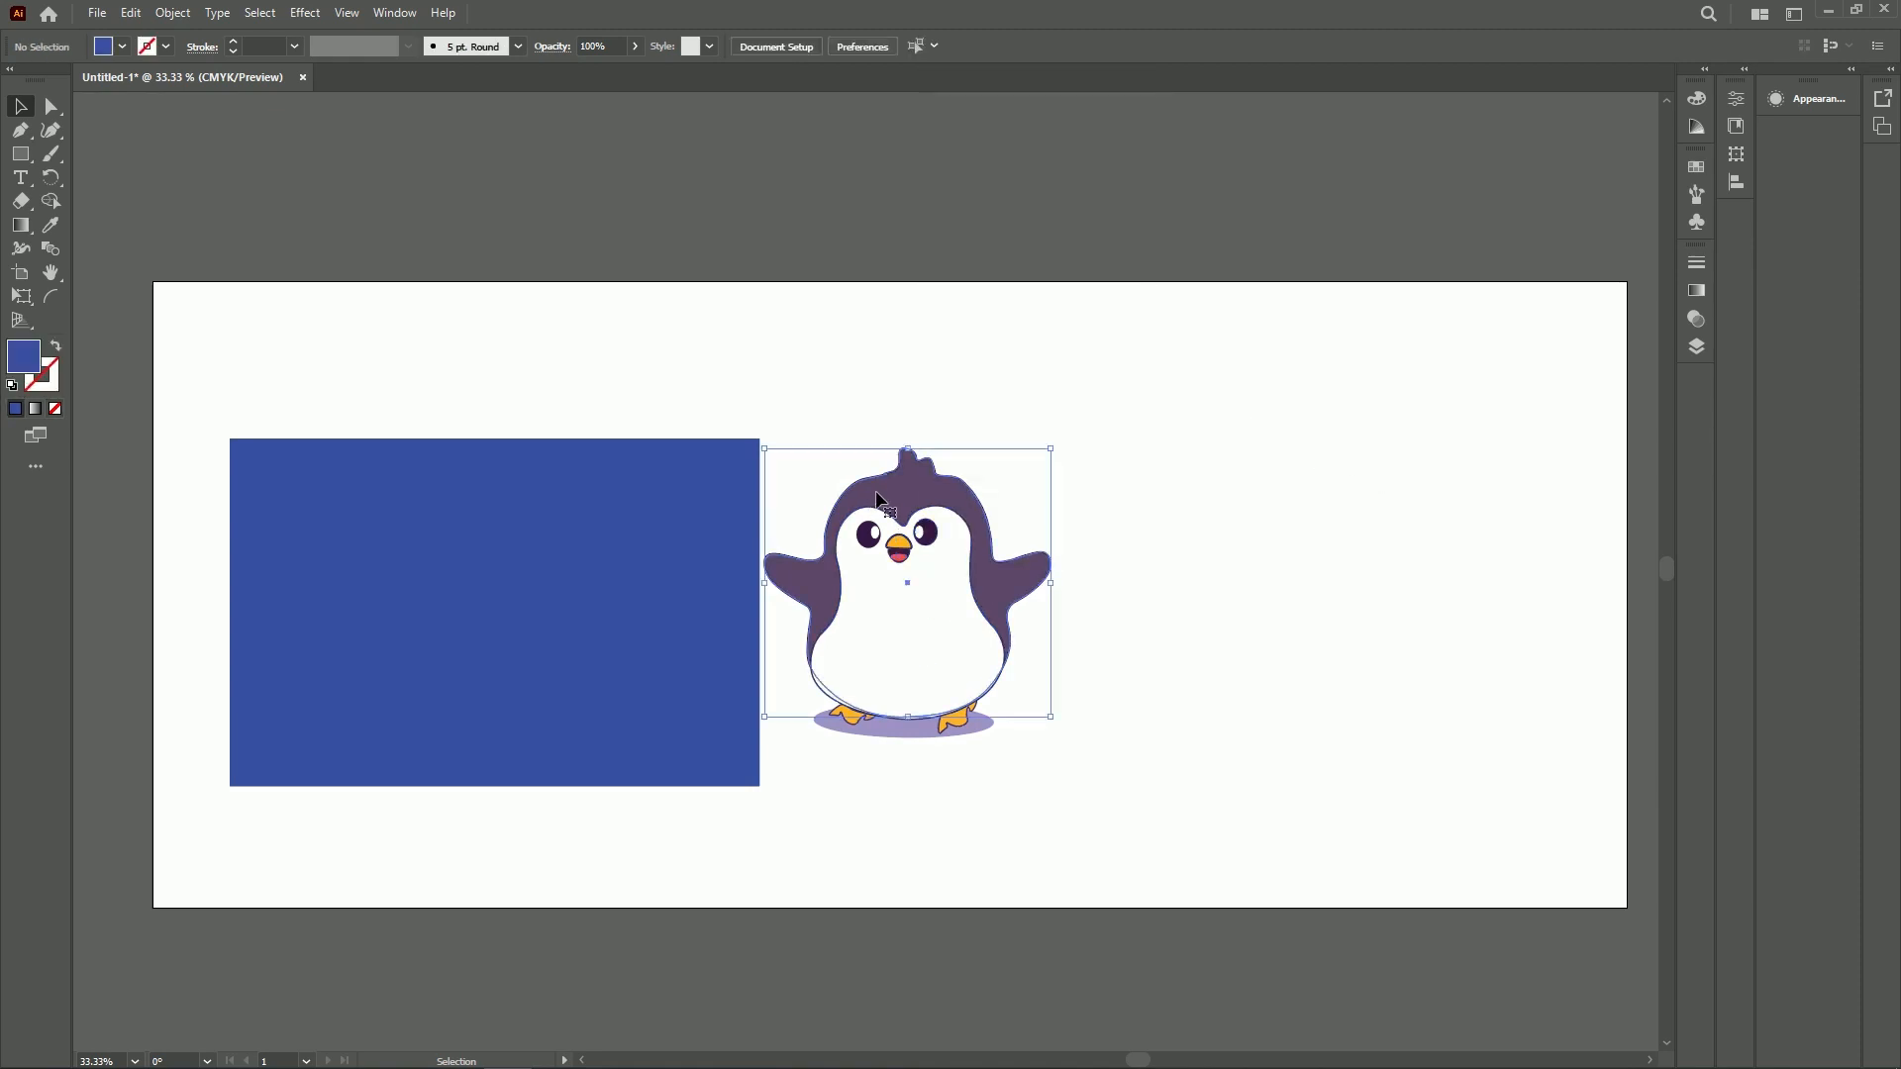
double_click(23, 357)
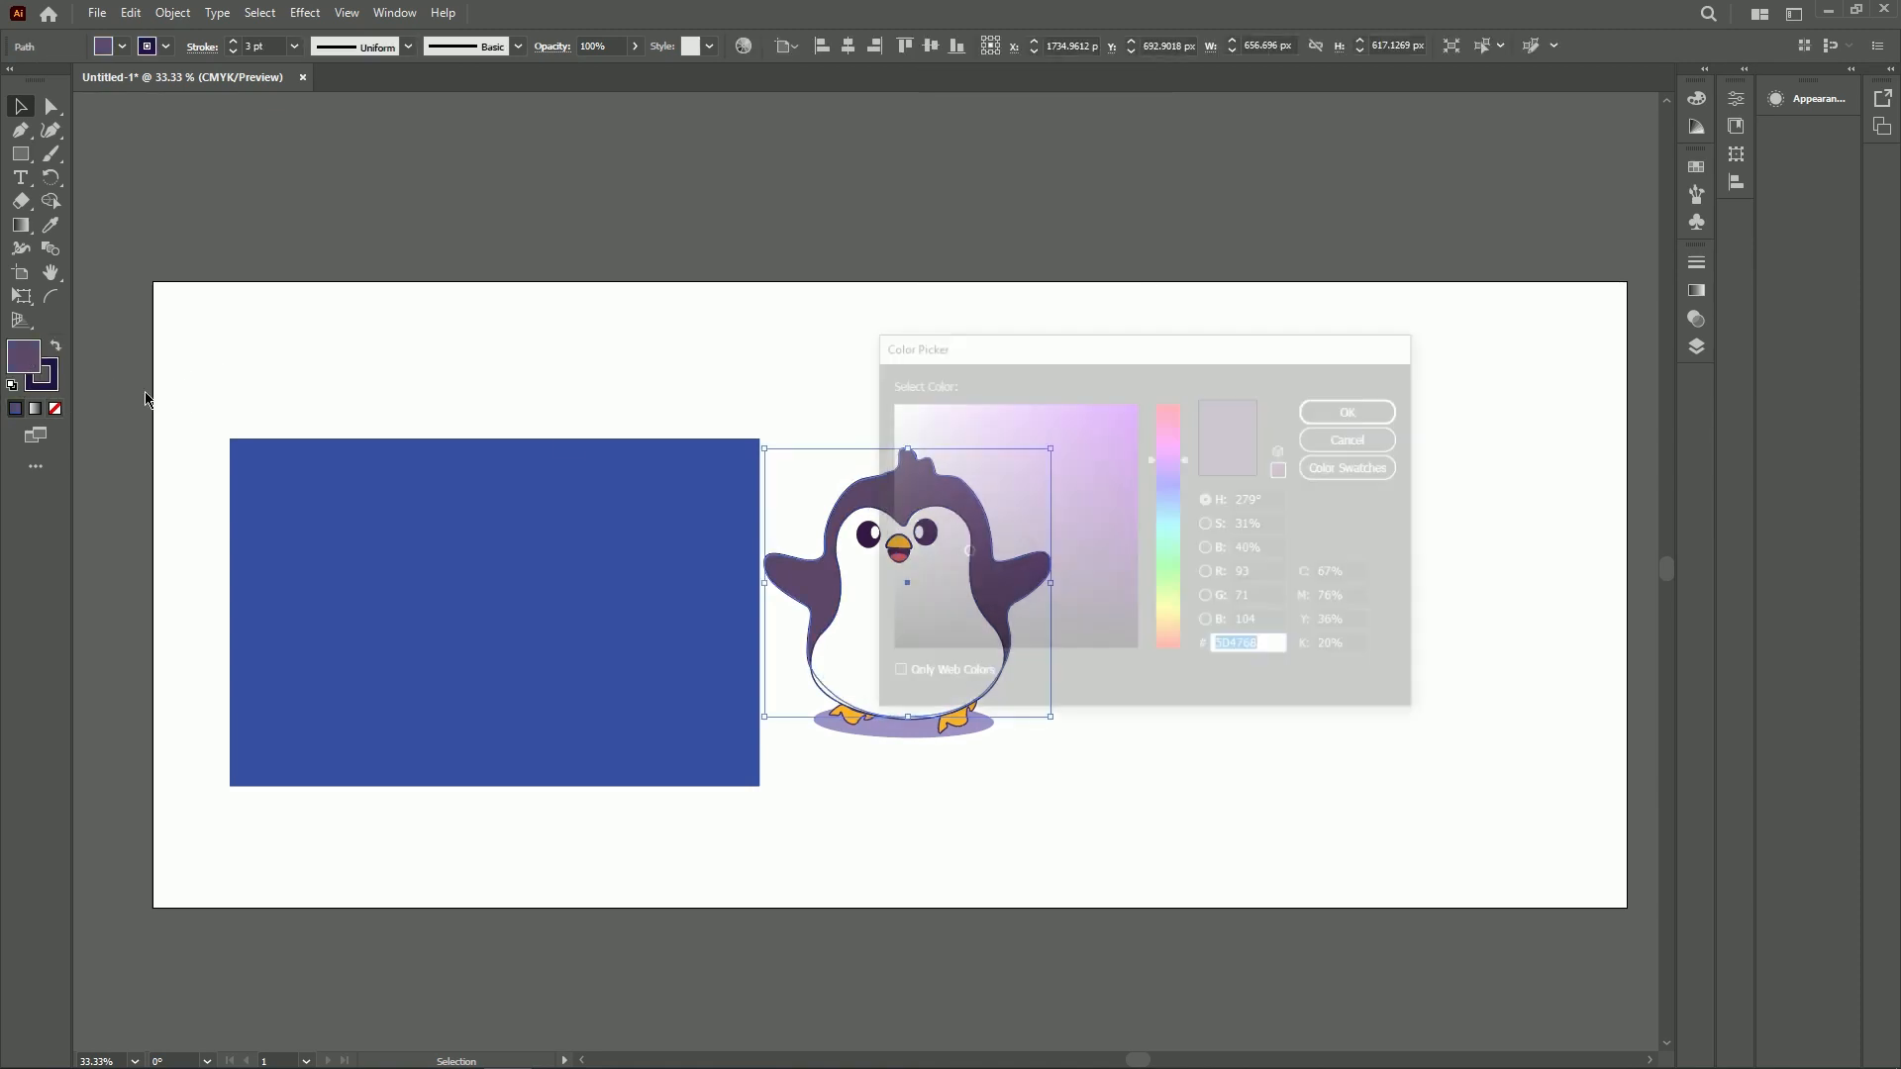
click(1165, 585)
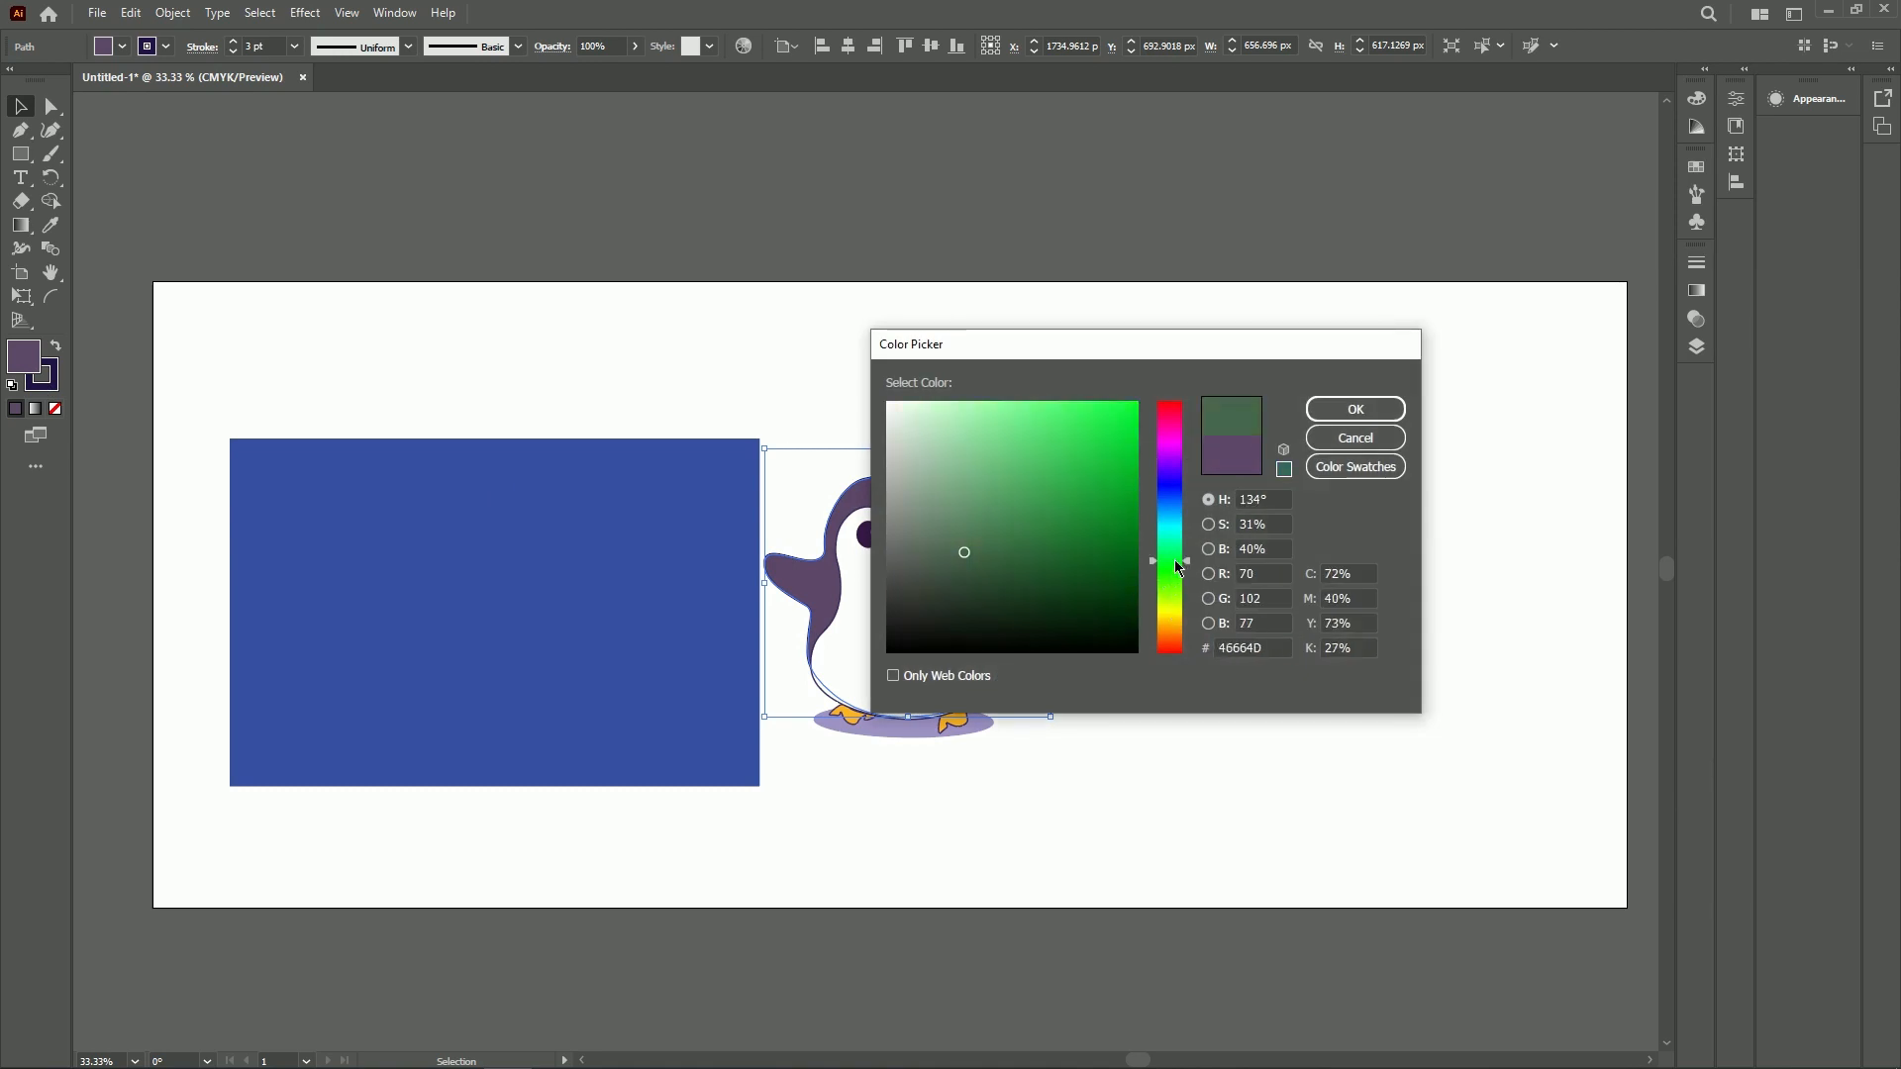
click(1079, 478)
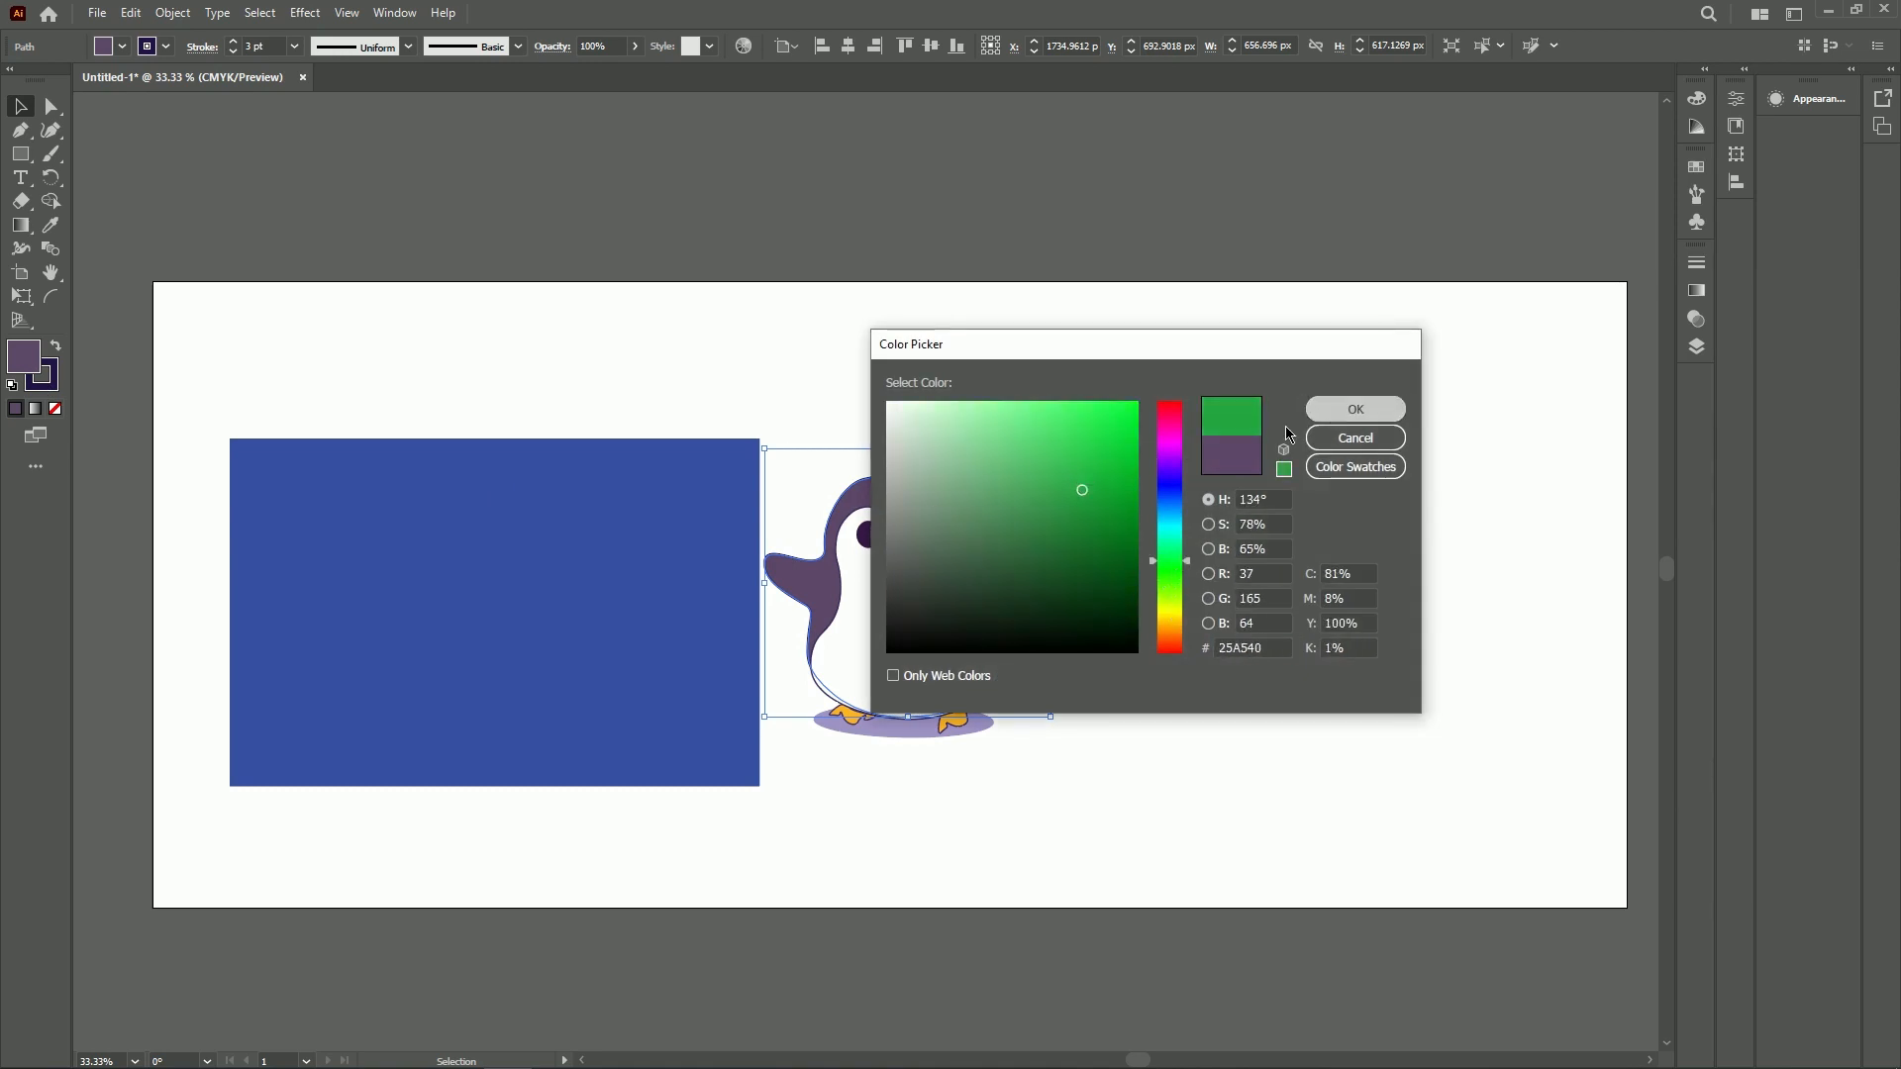
click(1327, 410)
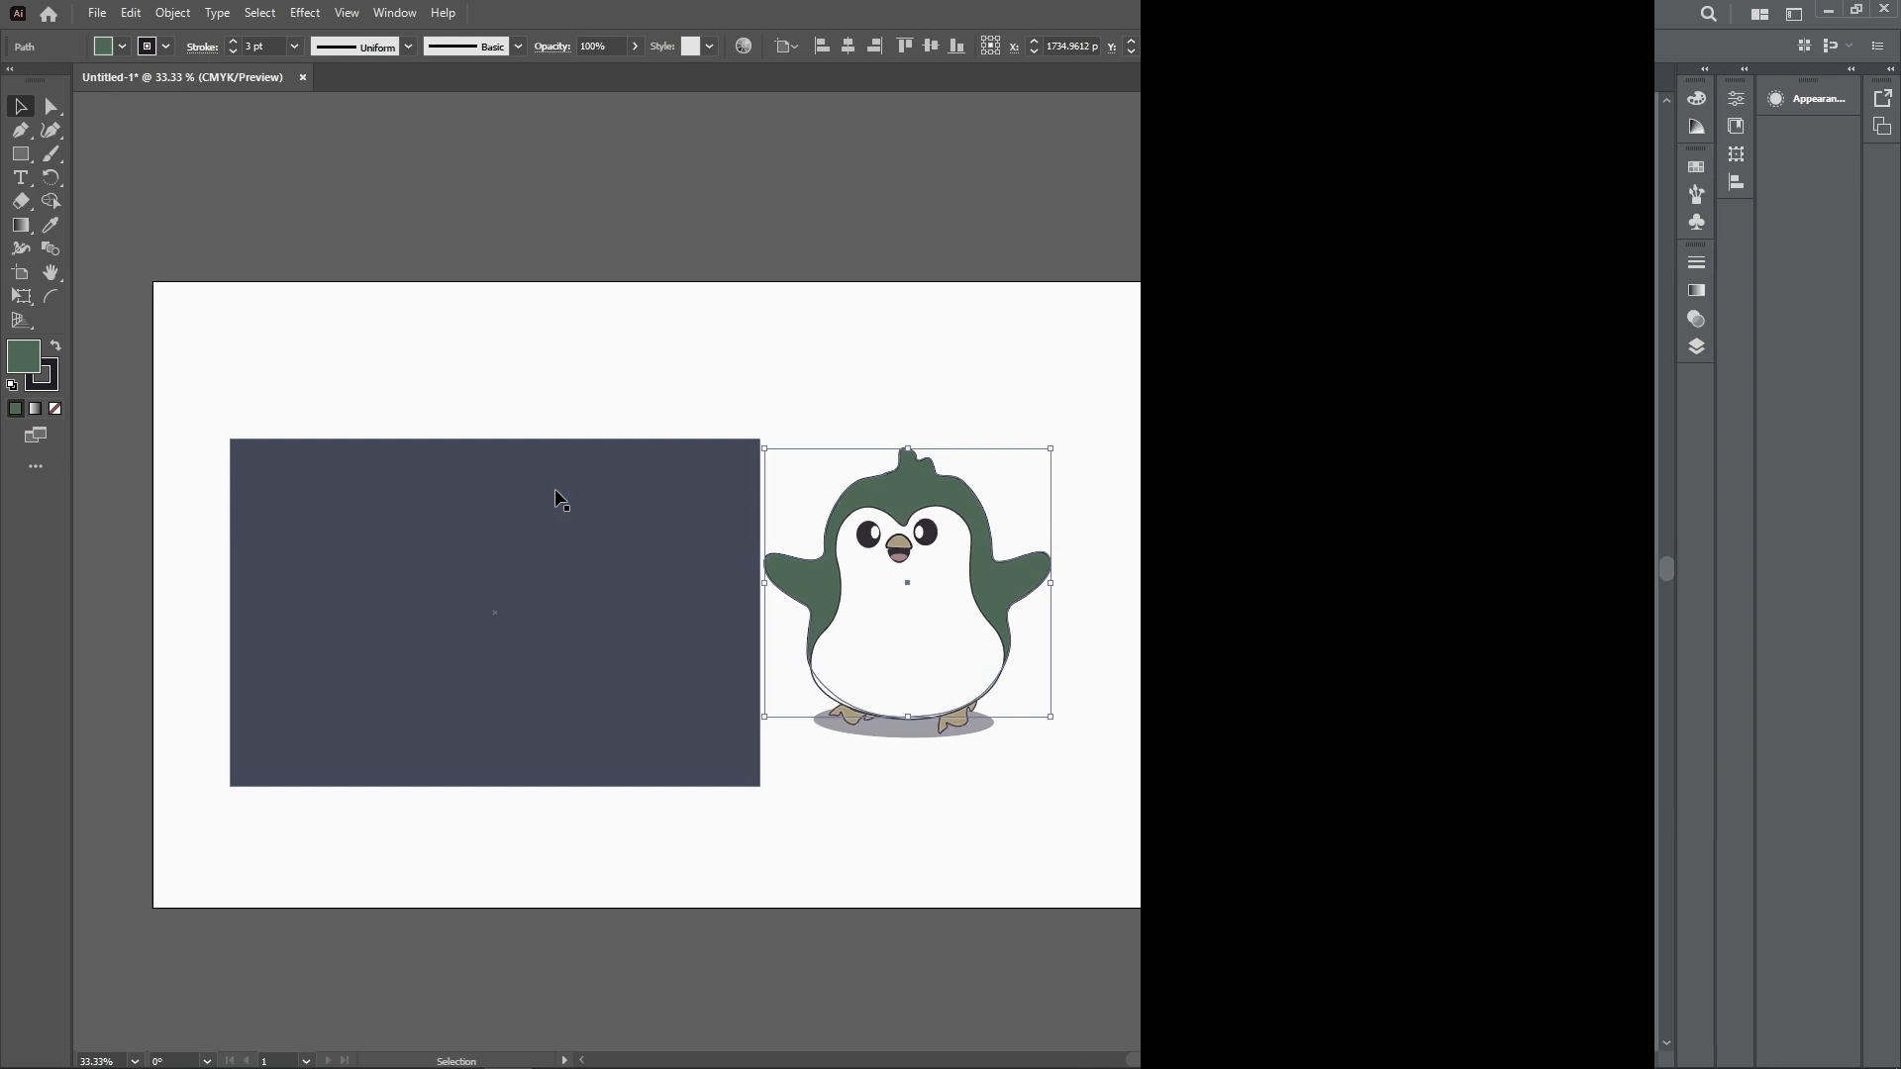
Move the blue background rectangle back behind the penguin and clear its selection
drag(555, 496, 1016, 466)
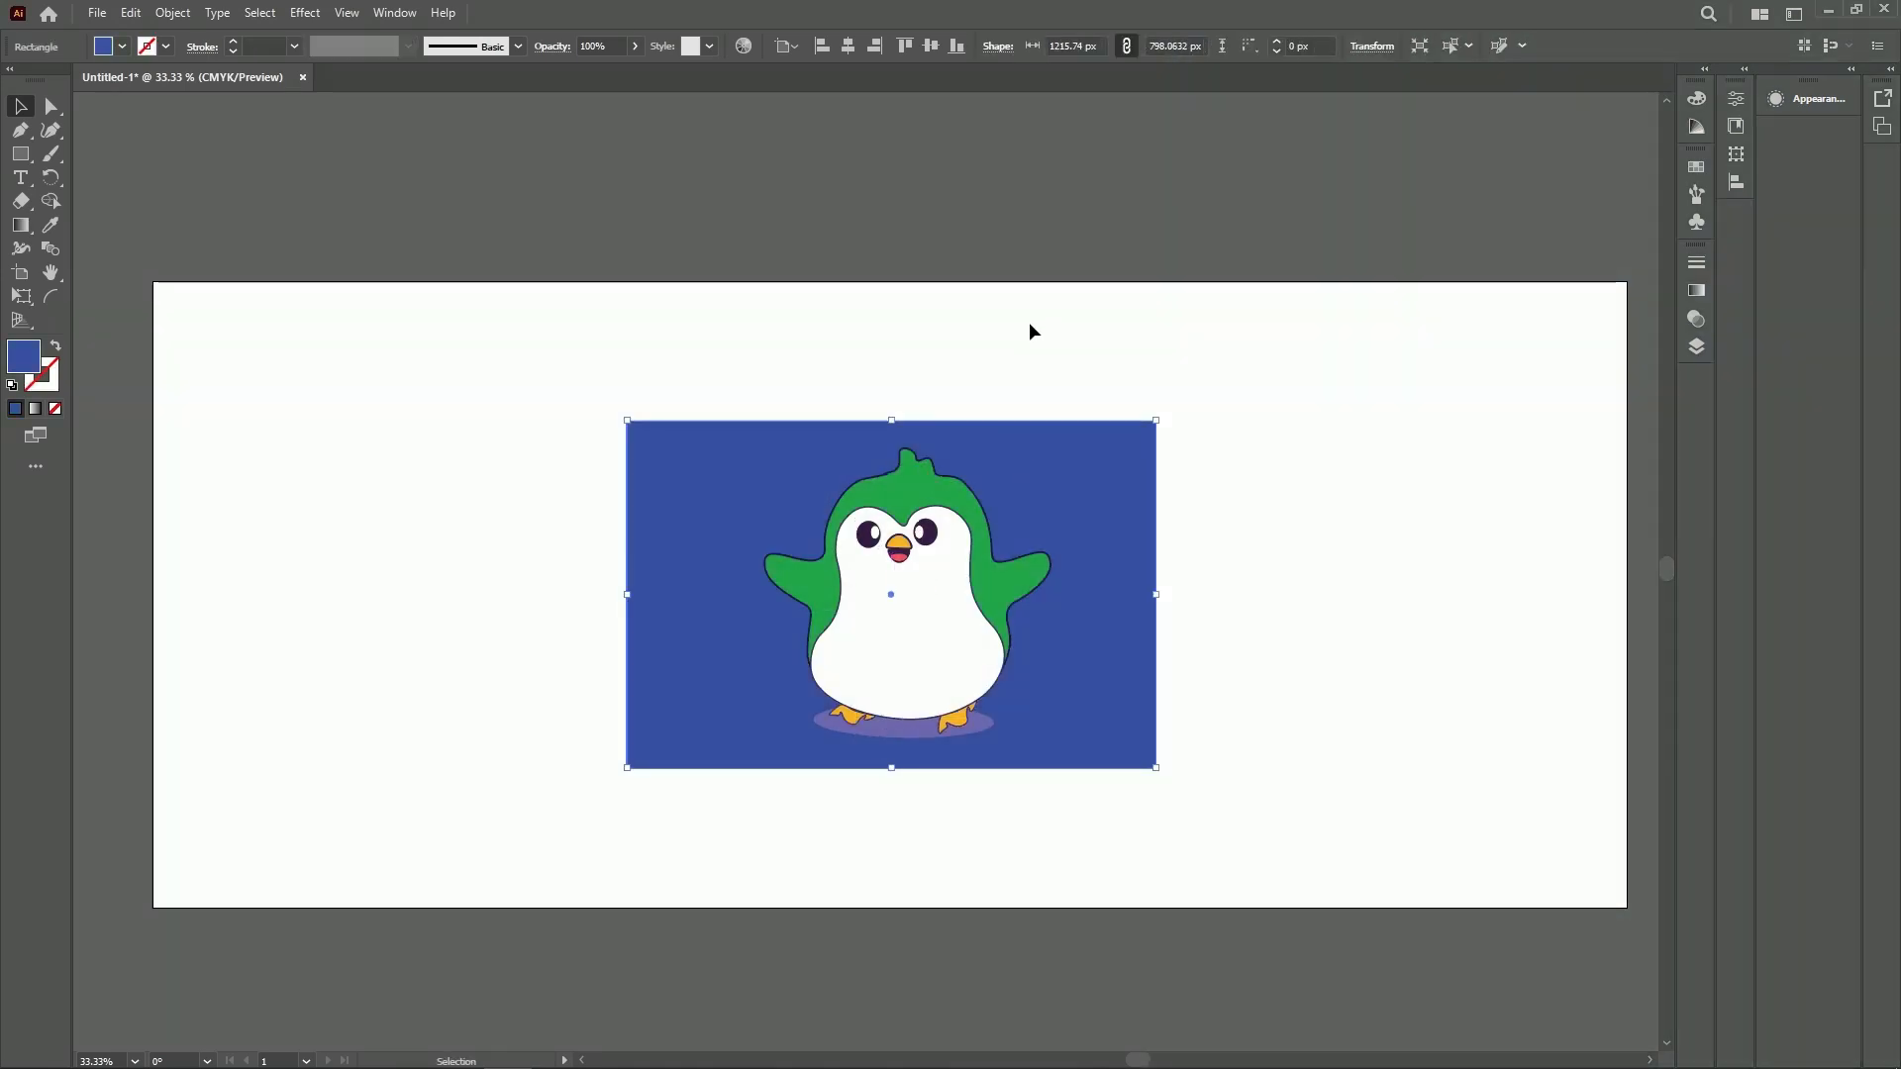
click(1029, 323)
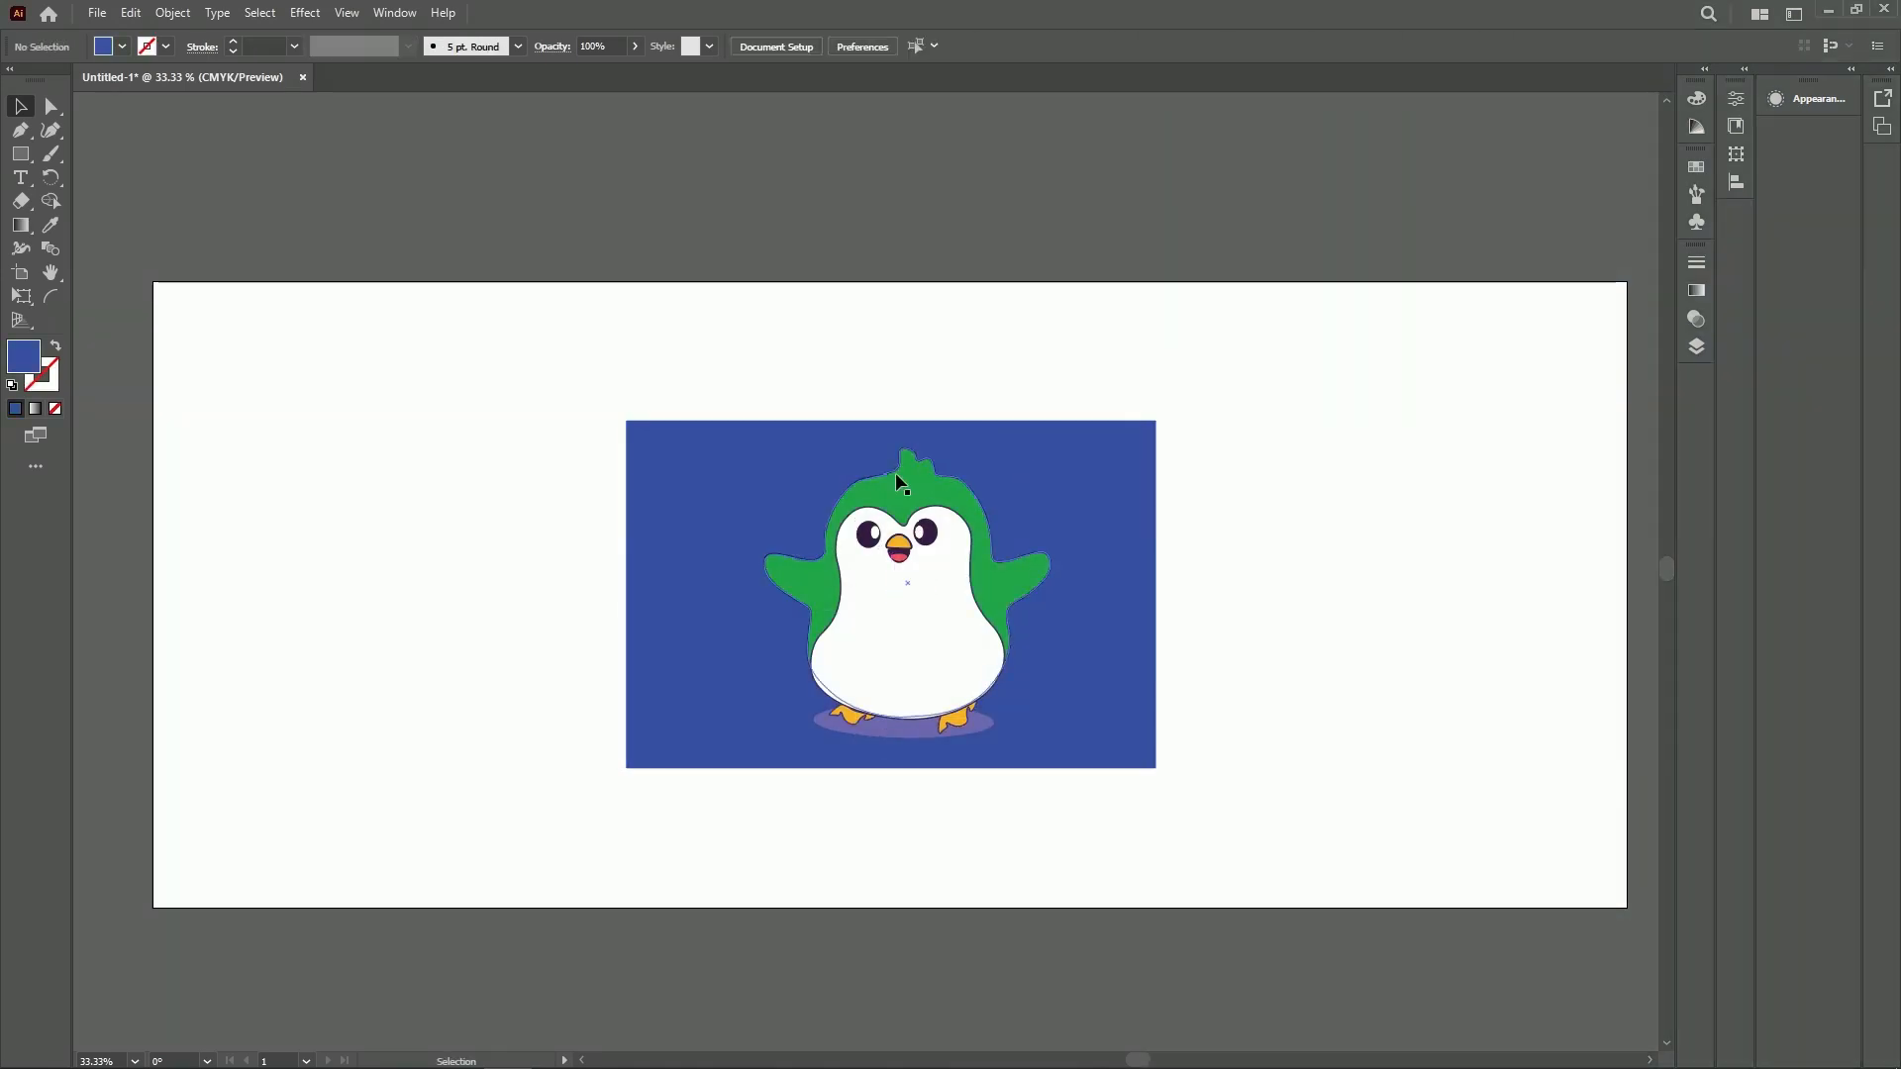
click(903, 628)
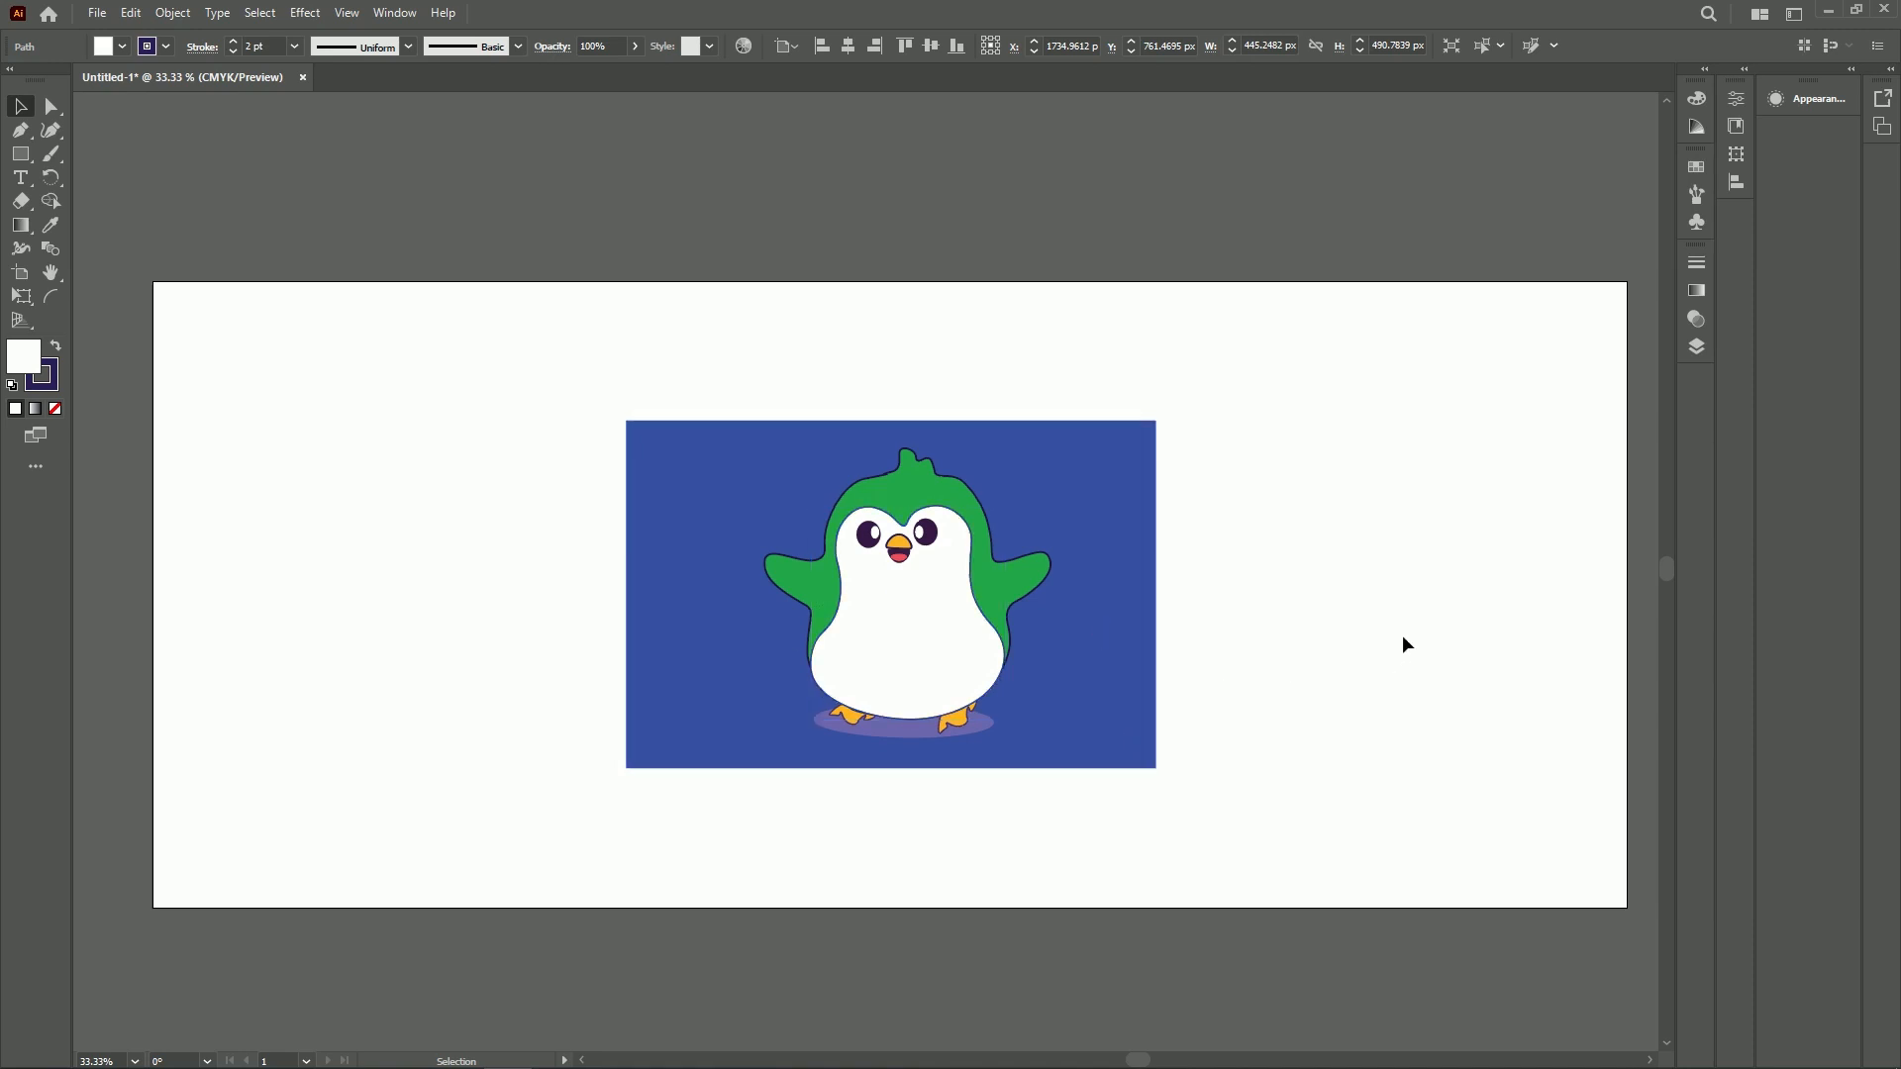
Change the fill of the shadow ellipse under the feet to deep violet-blue #3F24B2 and deselect it
click(916, 730)
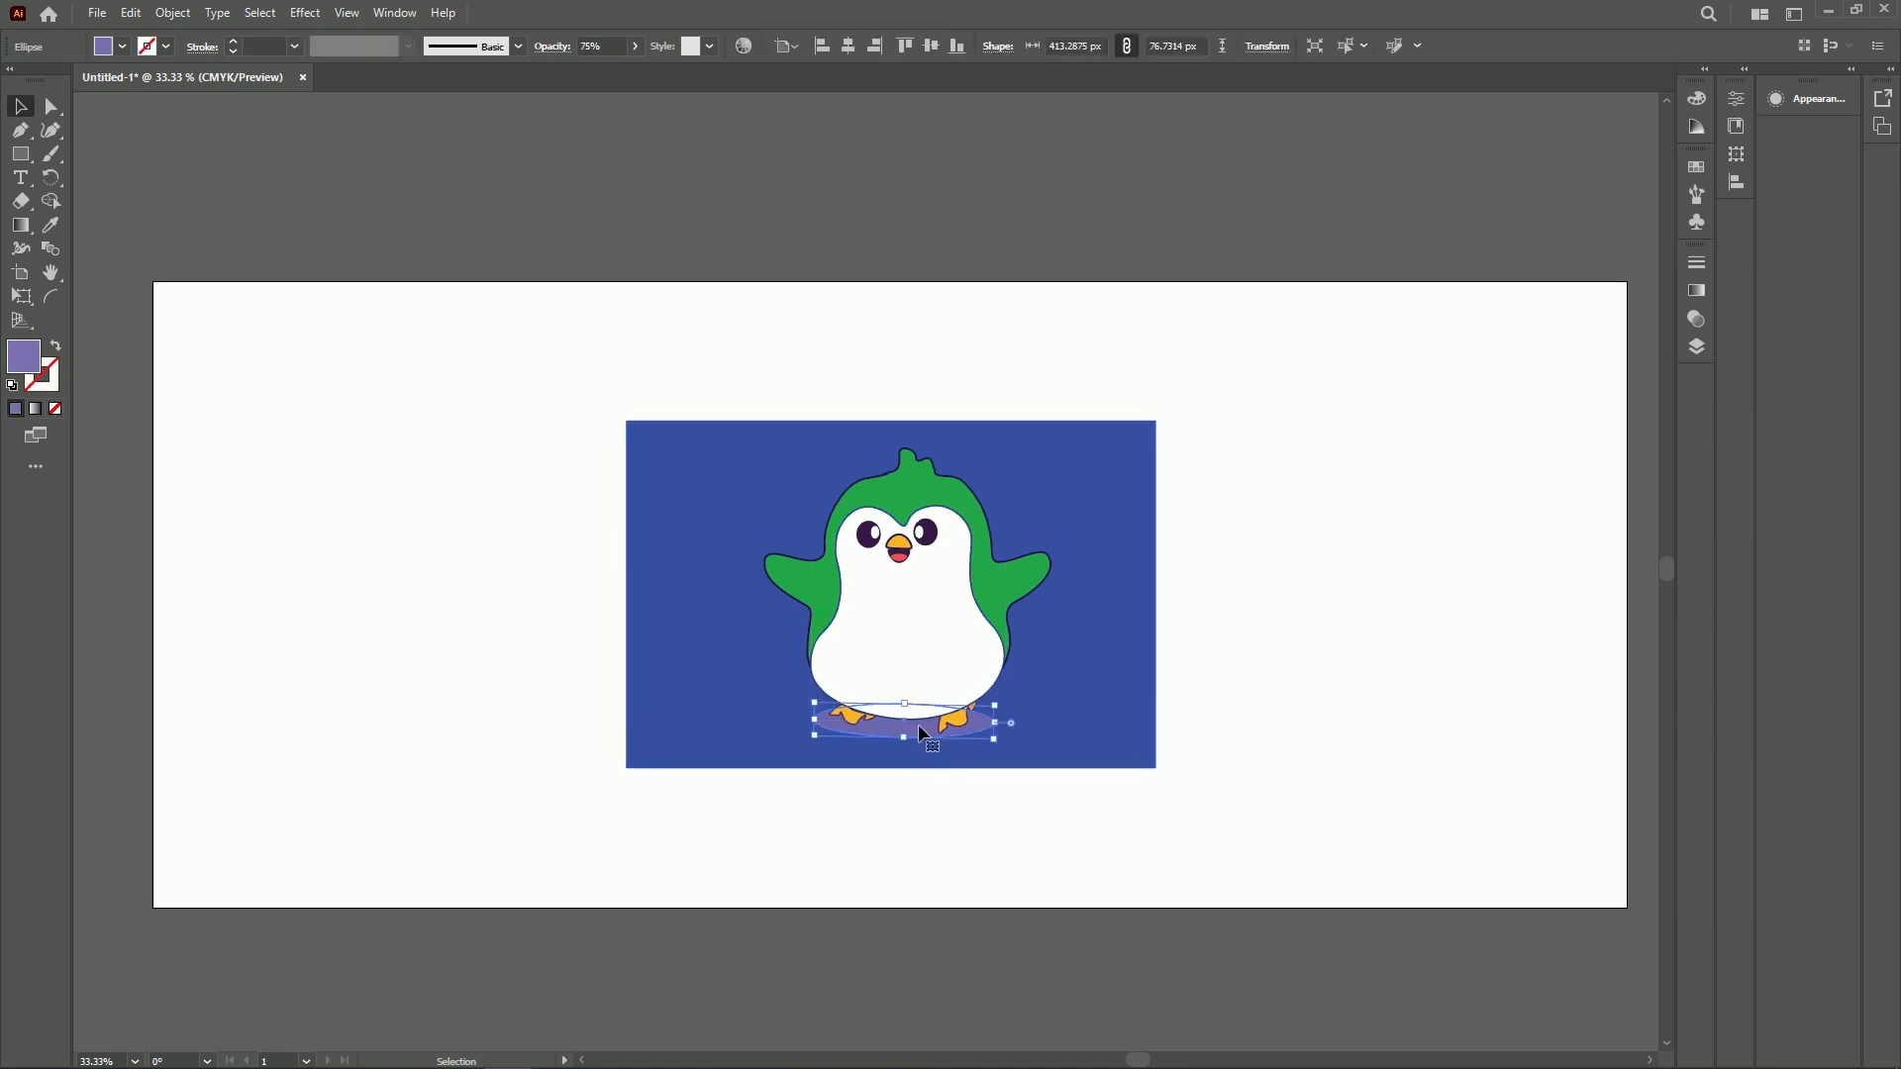
double_click(24, 356)
mouse_move(1094, 483)
mouse_down()
mouse_move(1132, 467)
mouse_move(1087, 477)
mouse_up()
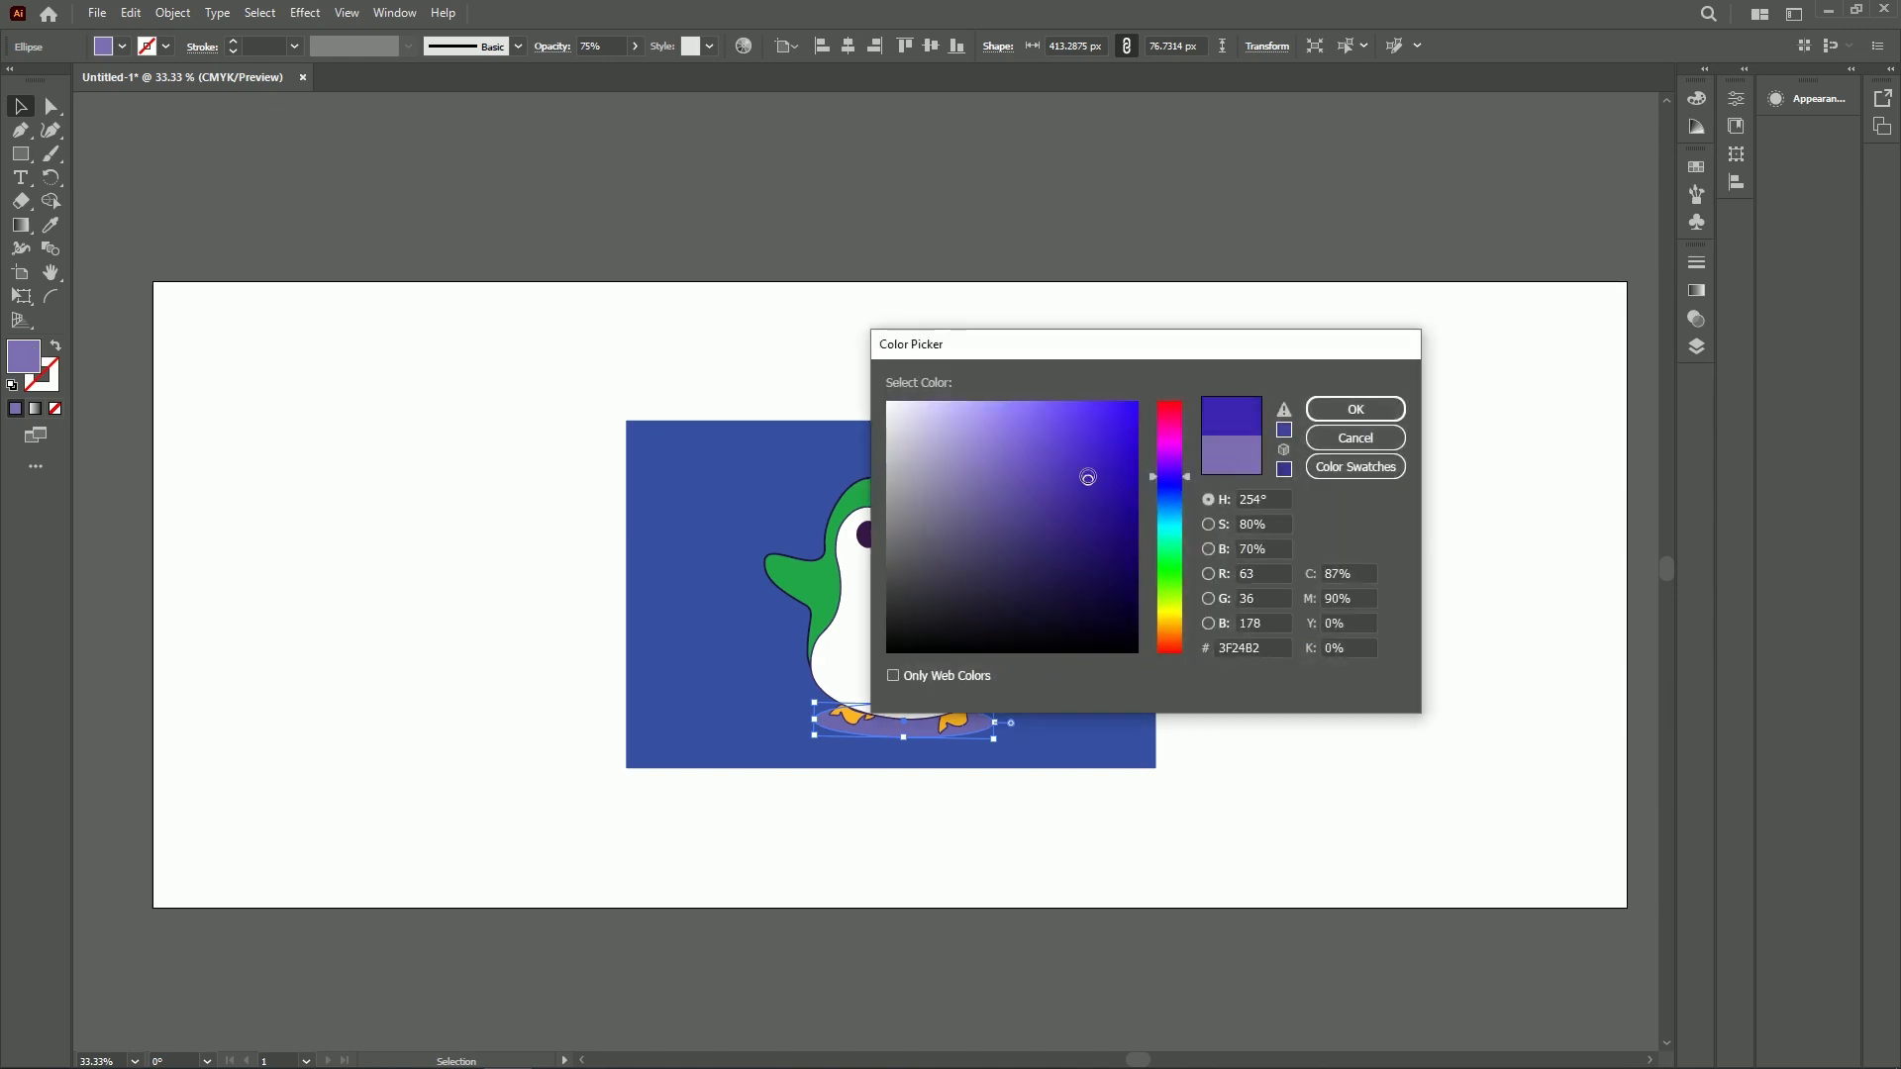
click(1355, 409)
click(953, 195)
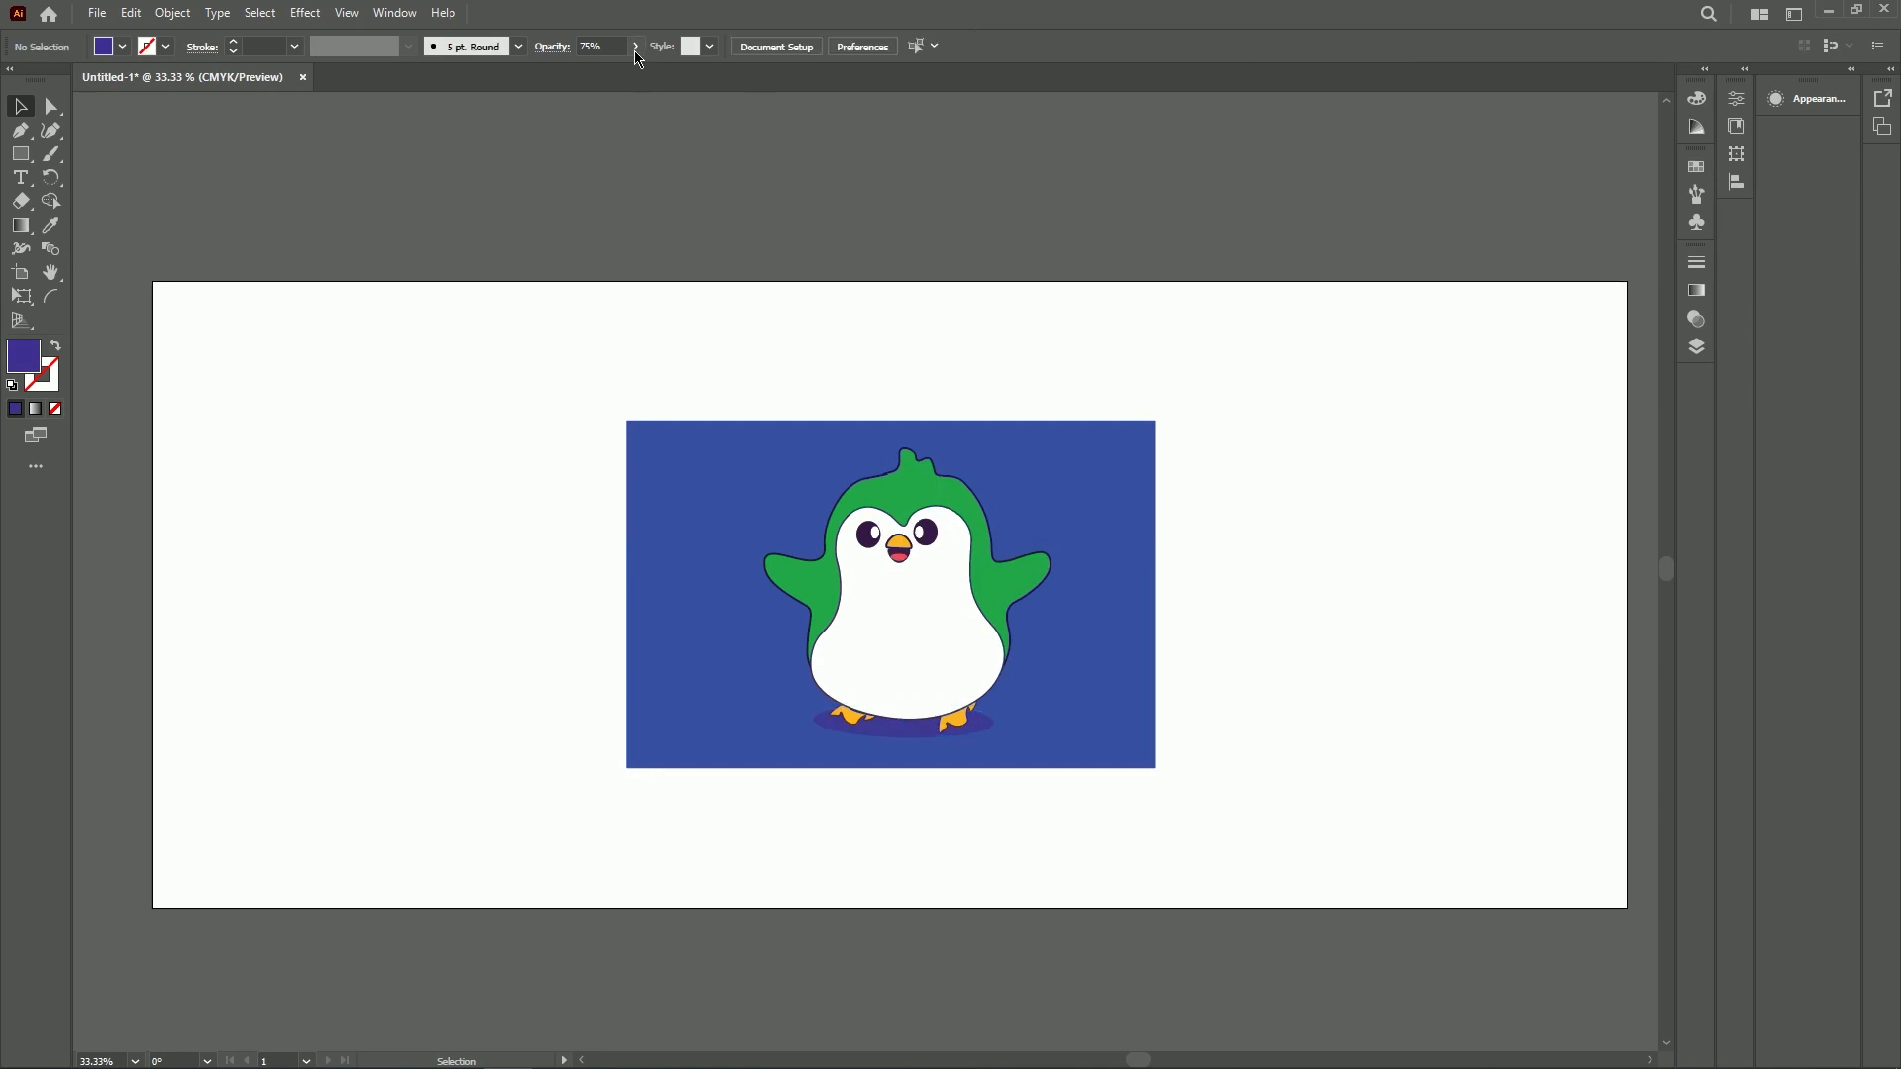
click(942, 710)
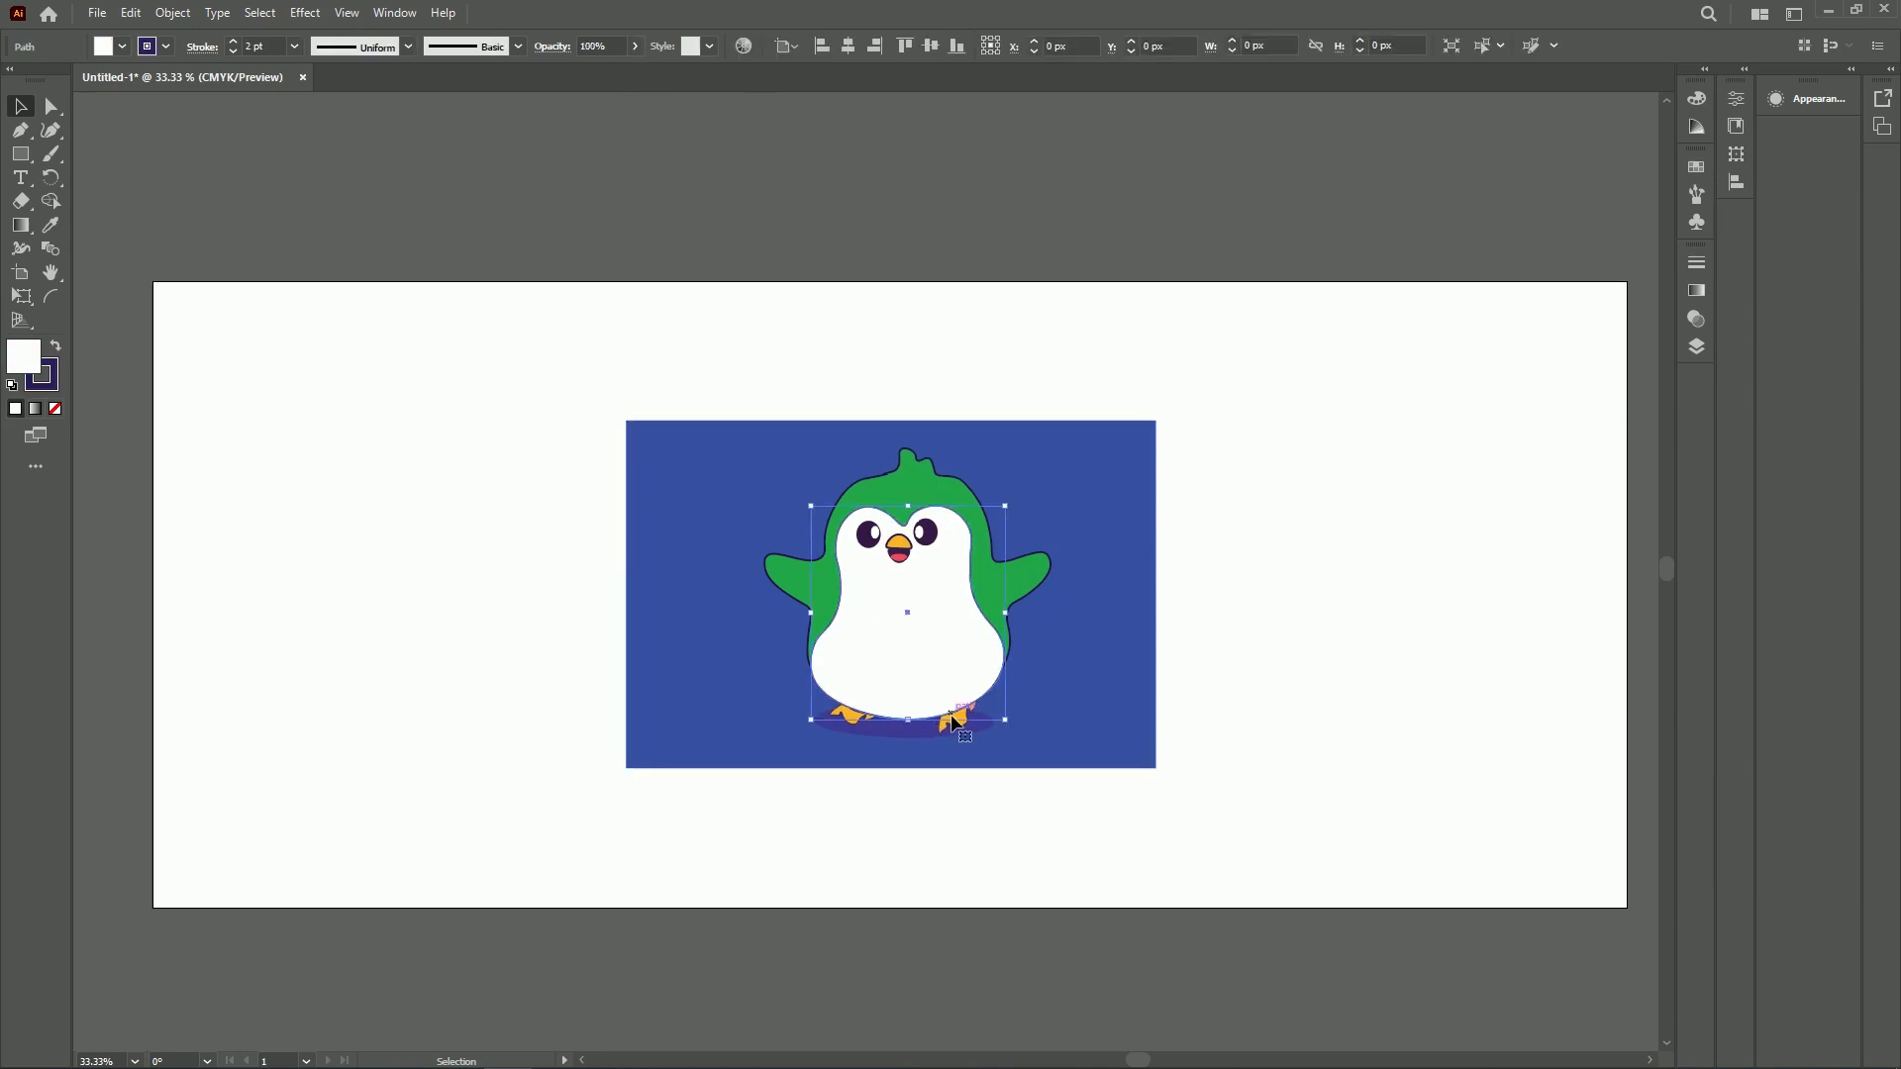
right_click(947, 592)
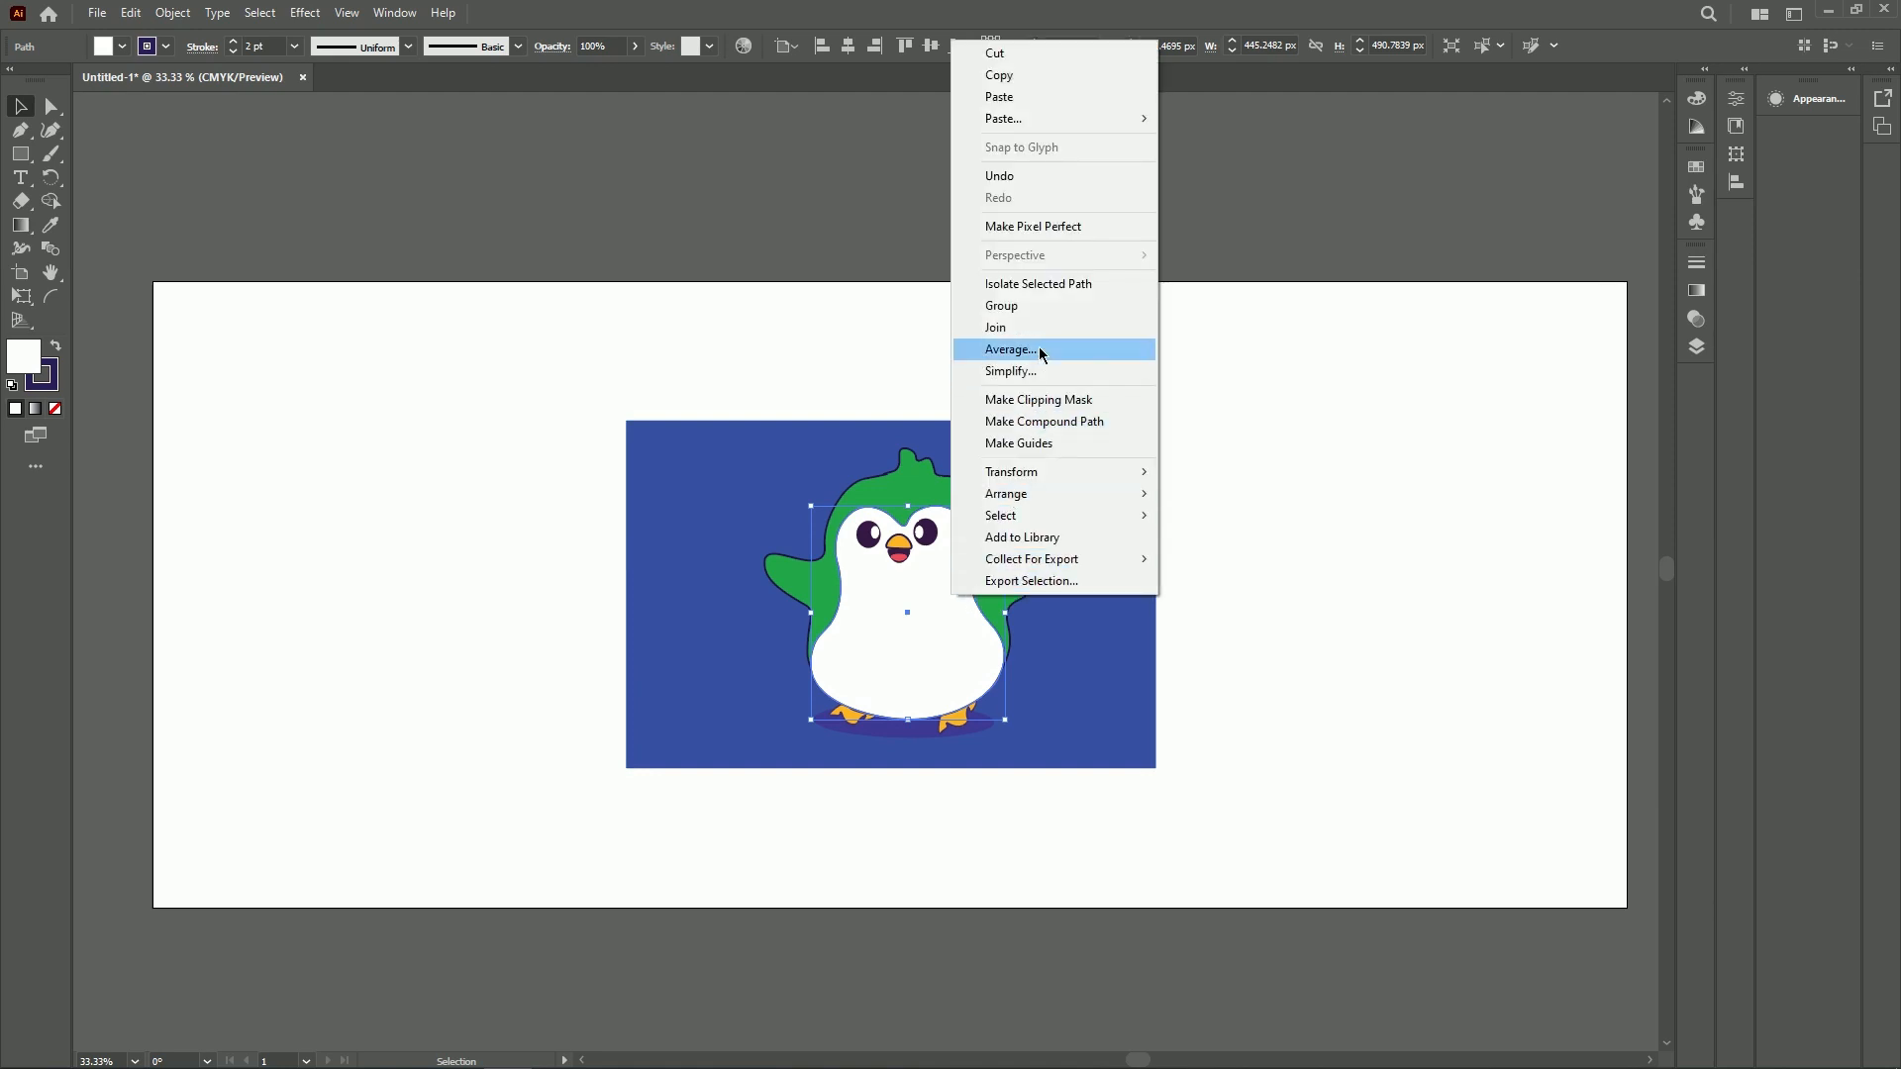
click(1090, 354)
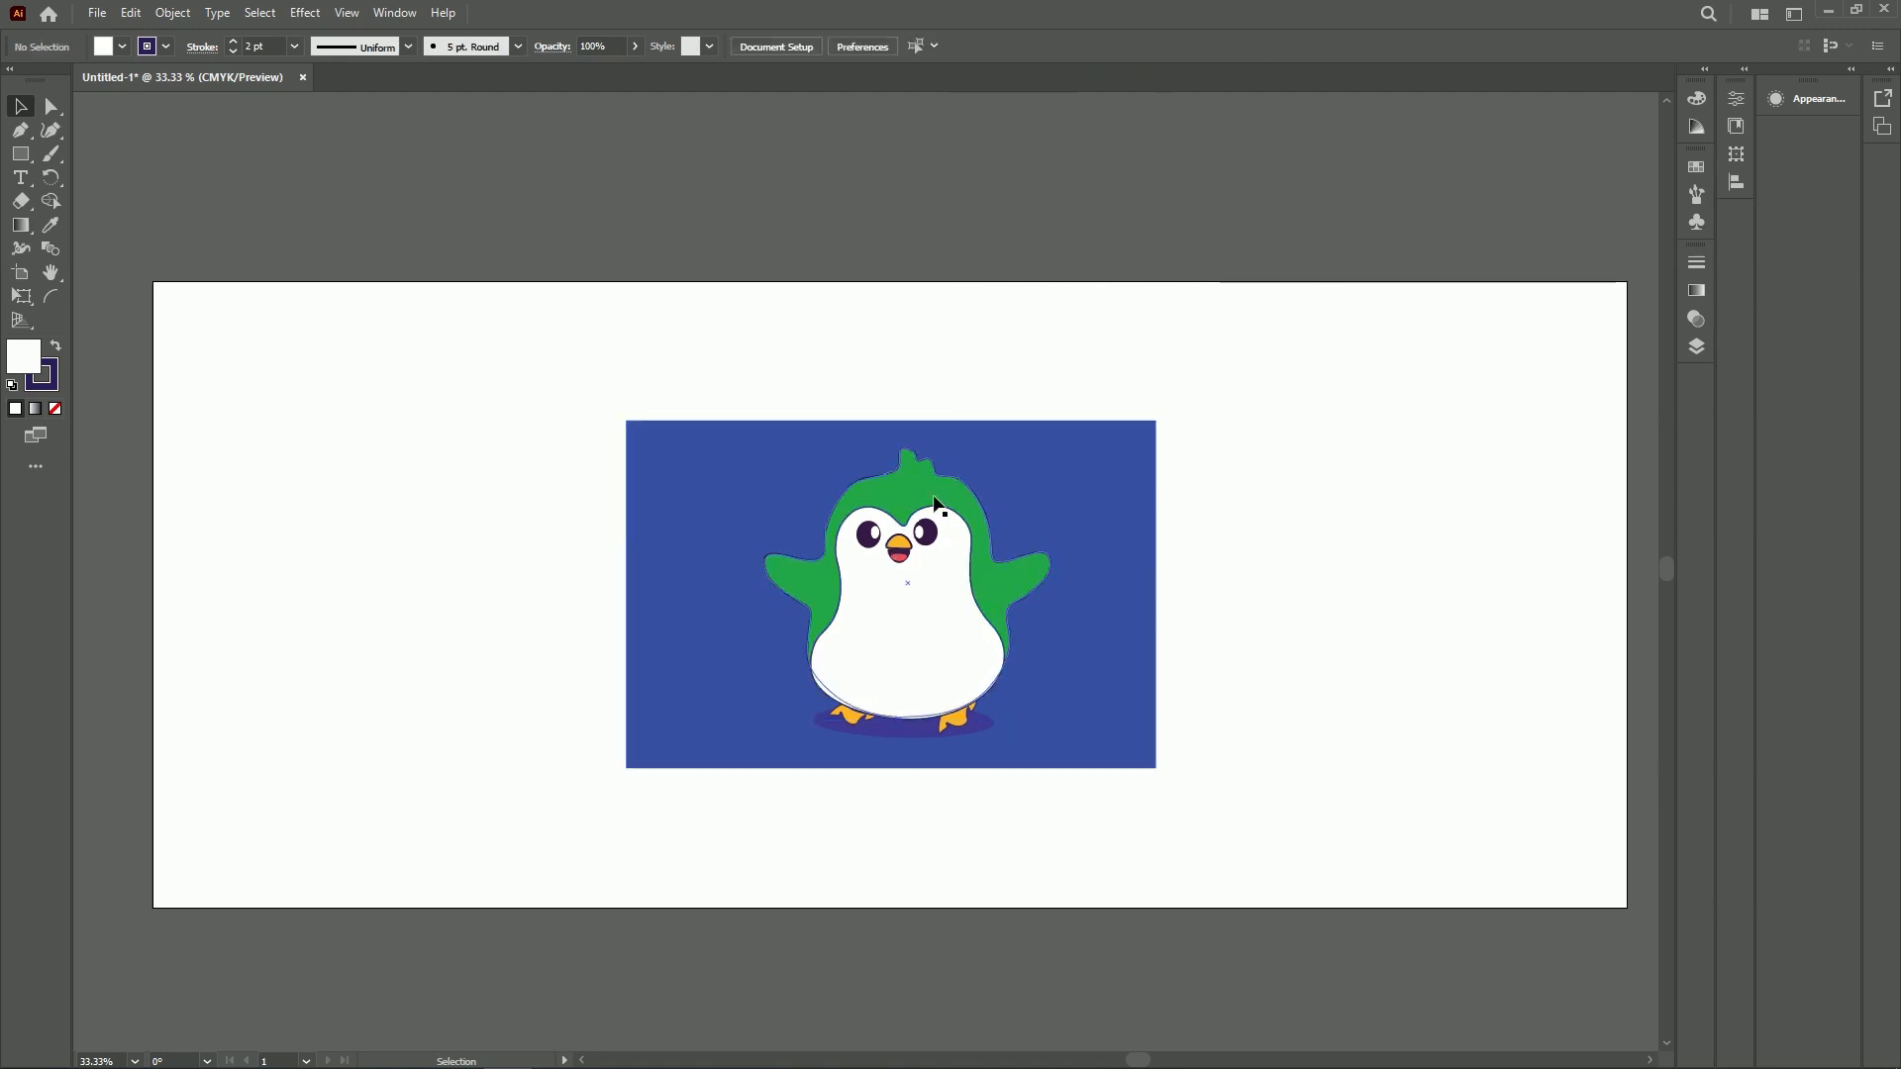
Change the fill of the penguin's white face and belly shape to yellow-green #BDD320
click(965, 676)
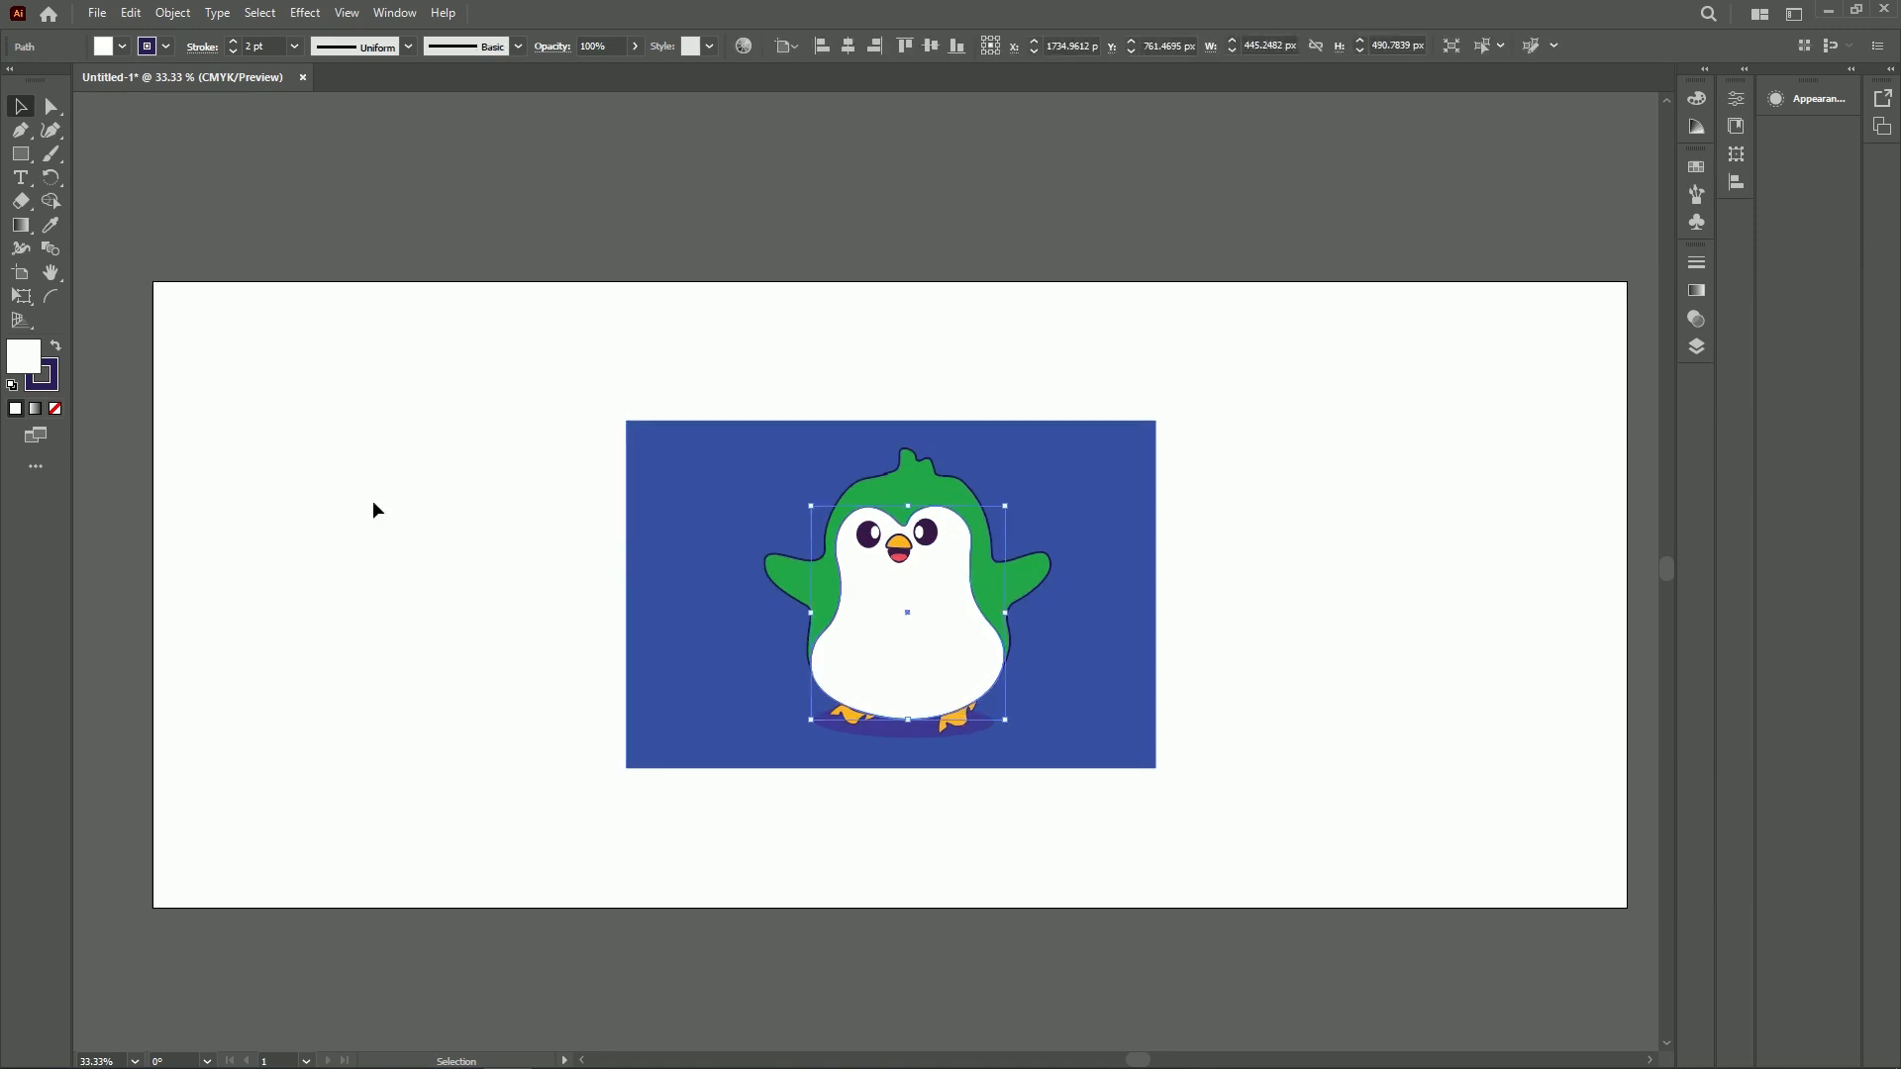
double_click(15, 361)
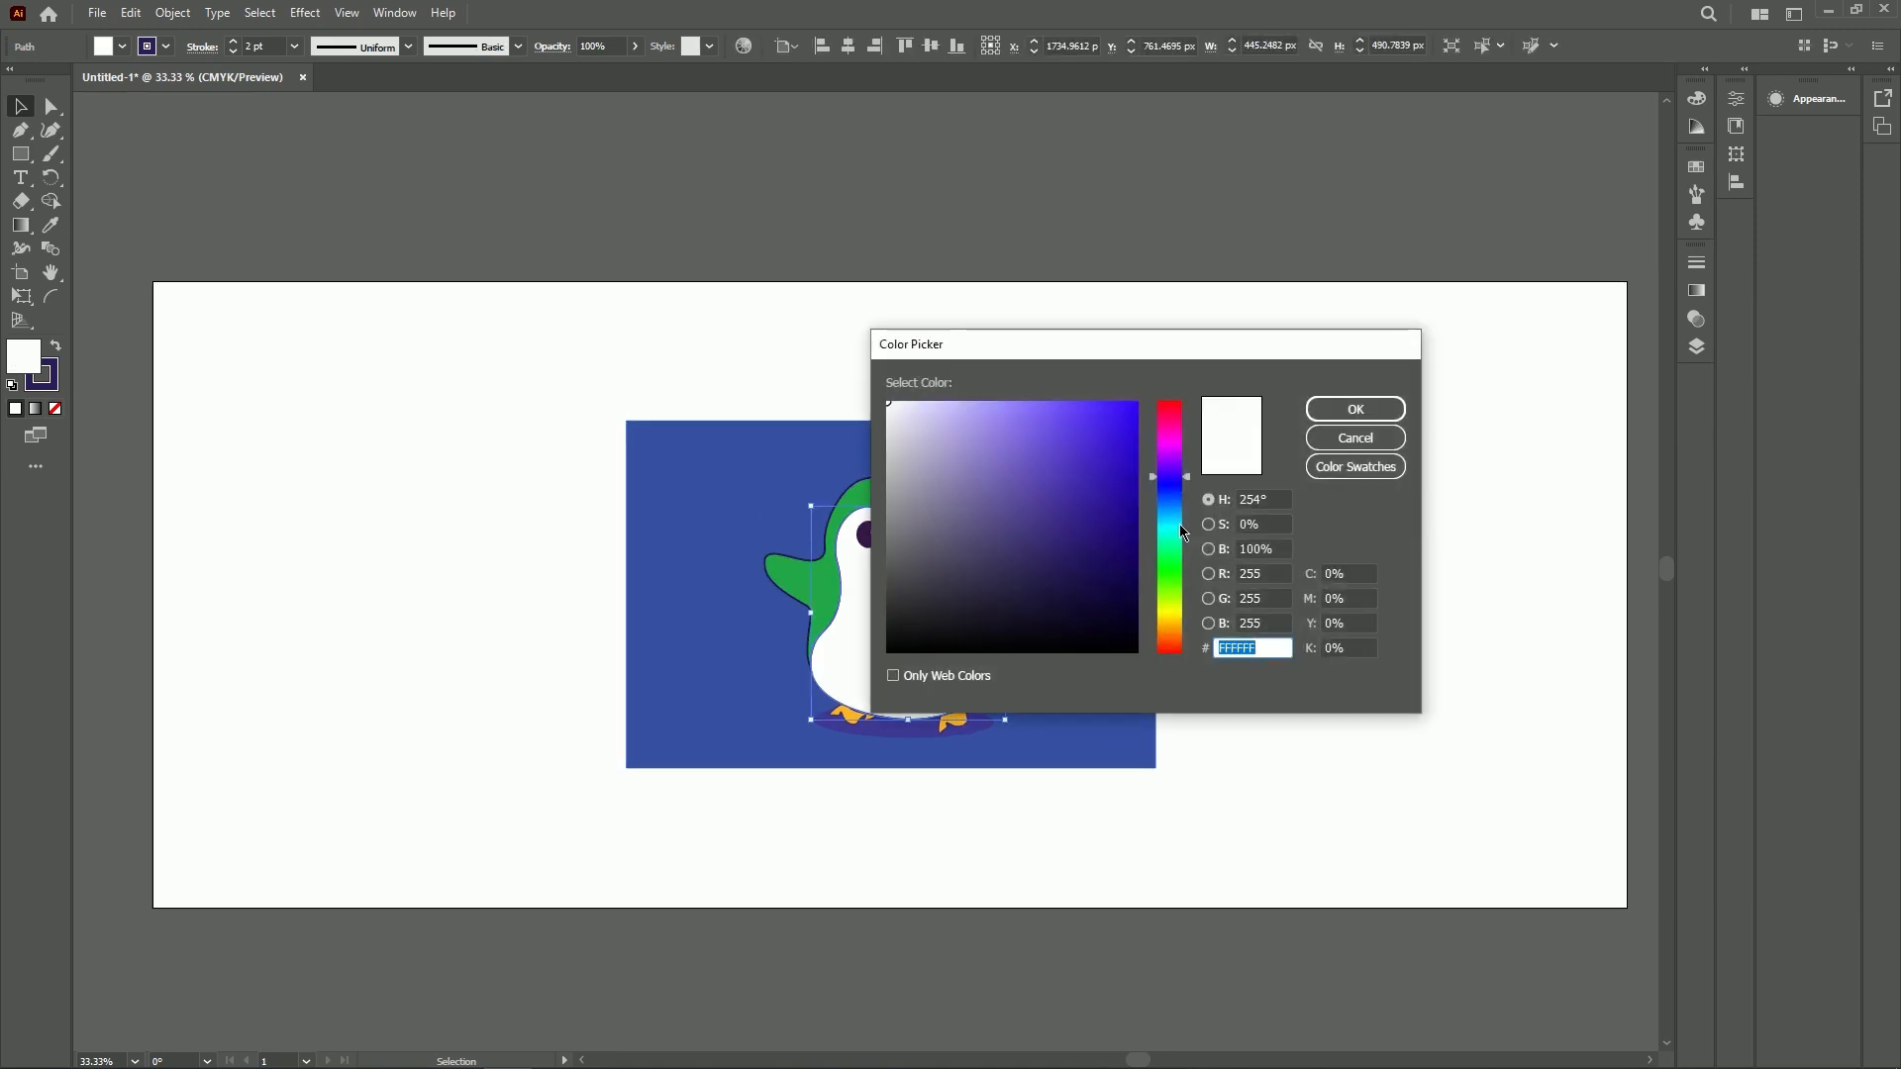
click(1184, 607)
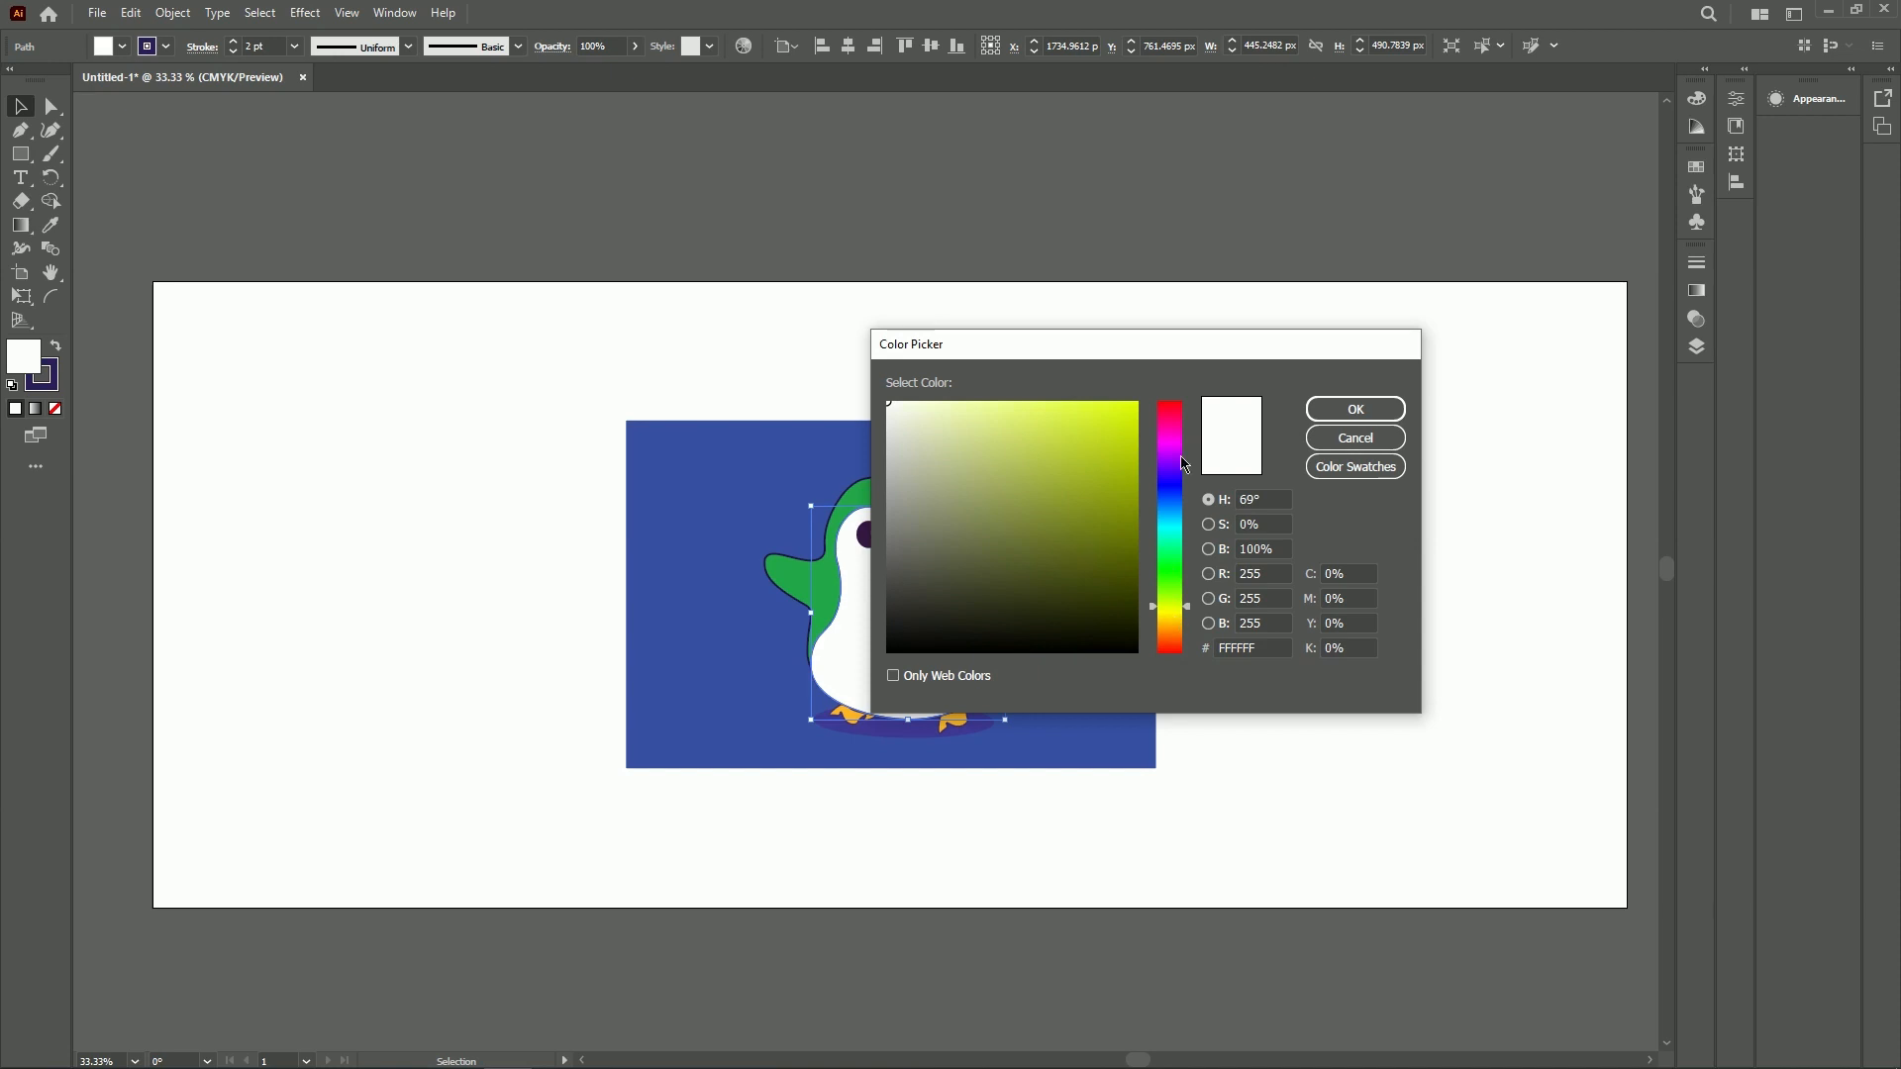
click(1099, 445)
click(1352, 411)
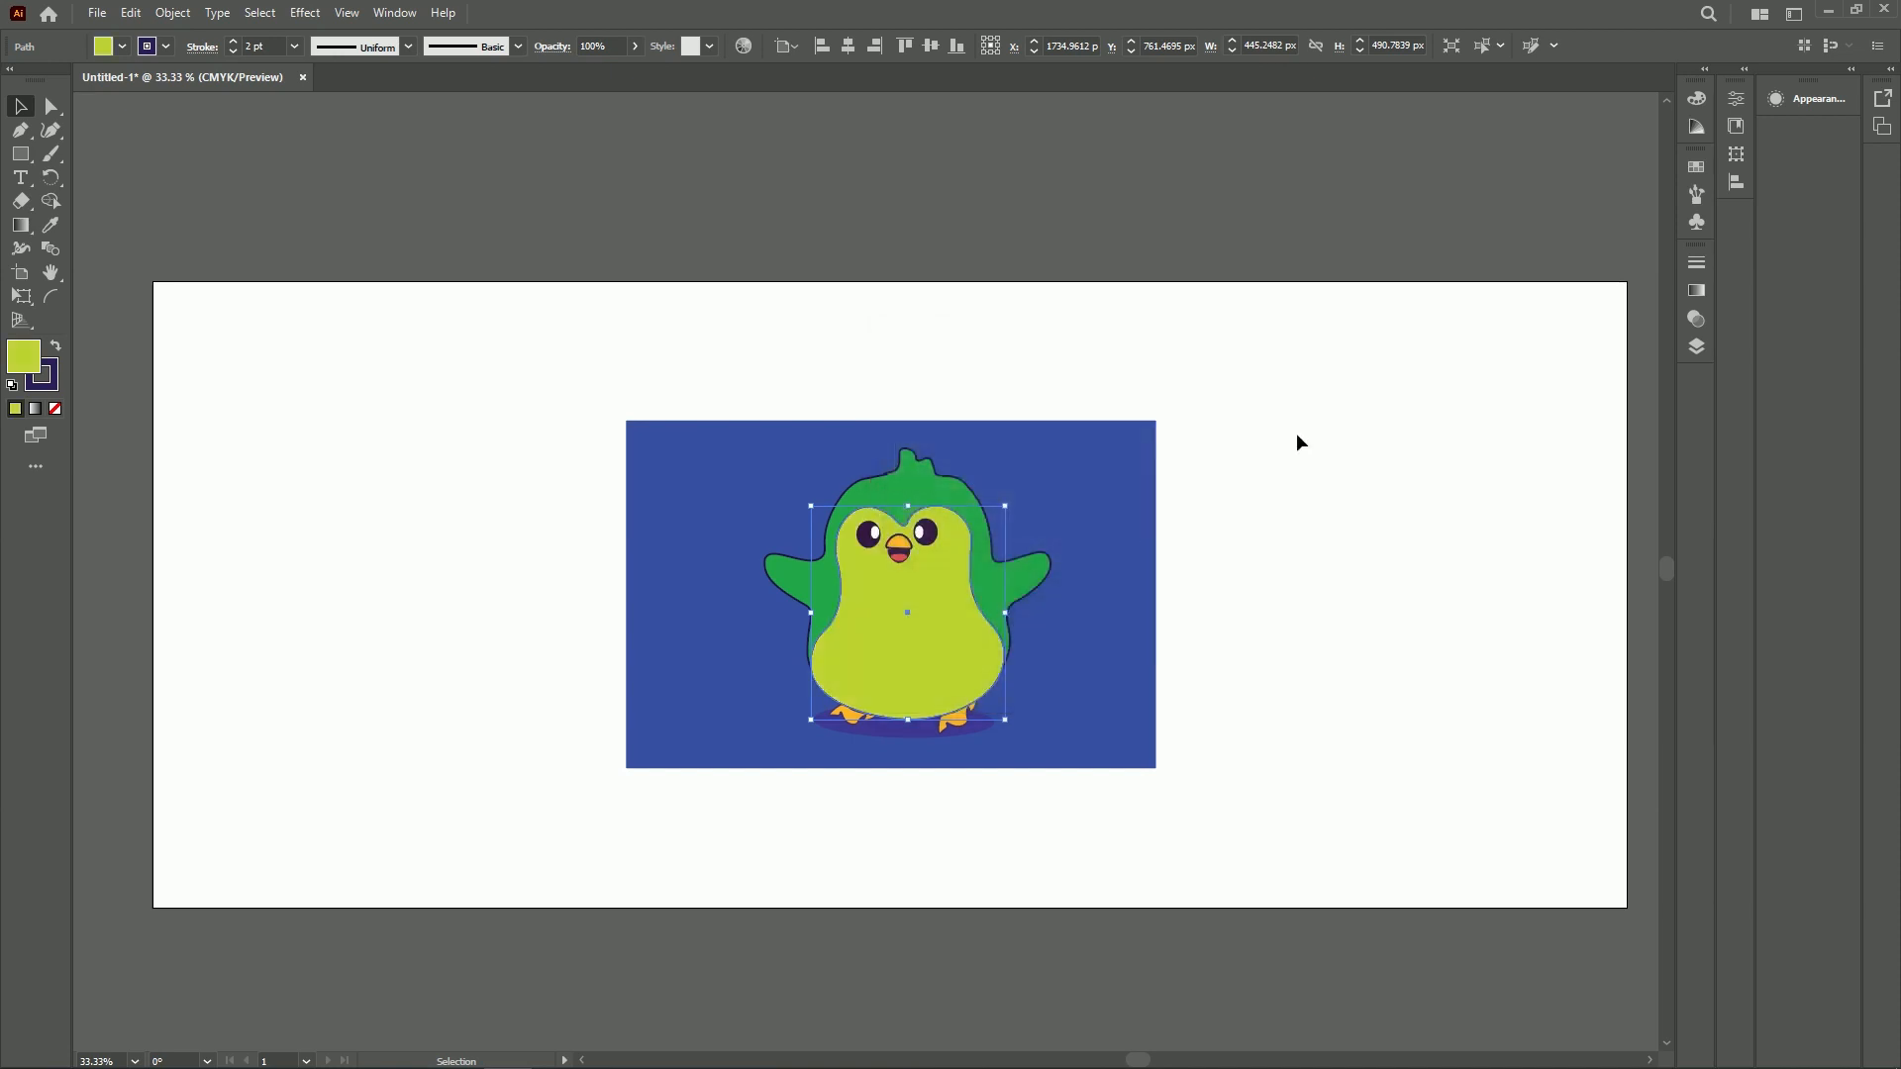
click(1084, 250)
Change the fill of the penguin's face and belly shape to magenta-purple #93197C
click(894, 660)
double_click(36, 362)
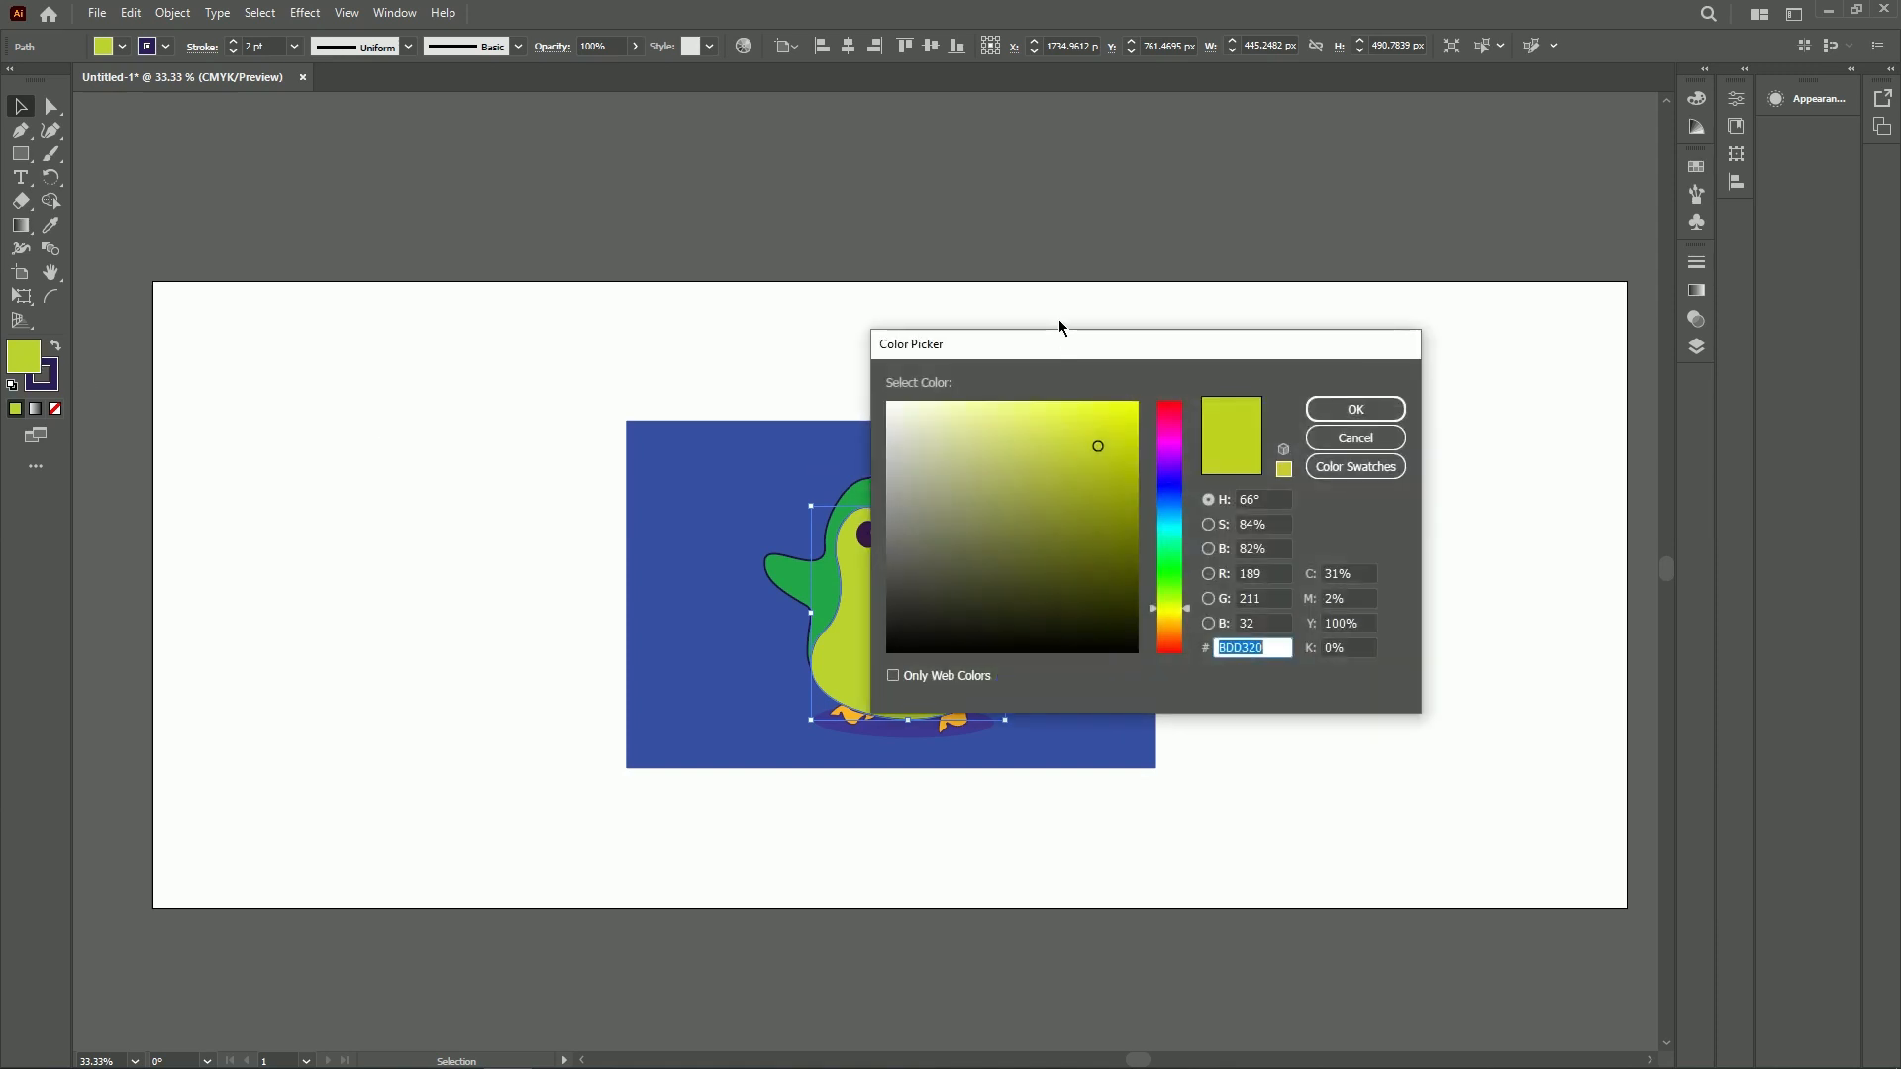
drag(1069, 352, 1308, 329)
click(1175, 534)
mouse_move(1408, 540)
mouse_down()
mouse_move(1408, 500)
mouse_move(1412, 584)
mouse_move(1399, 412)
mouse_up()
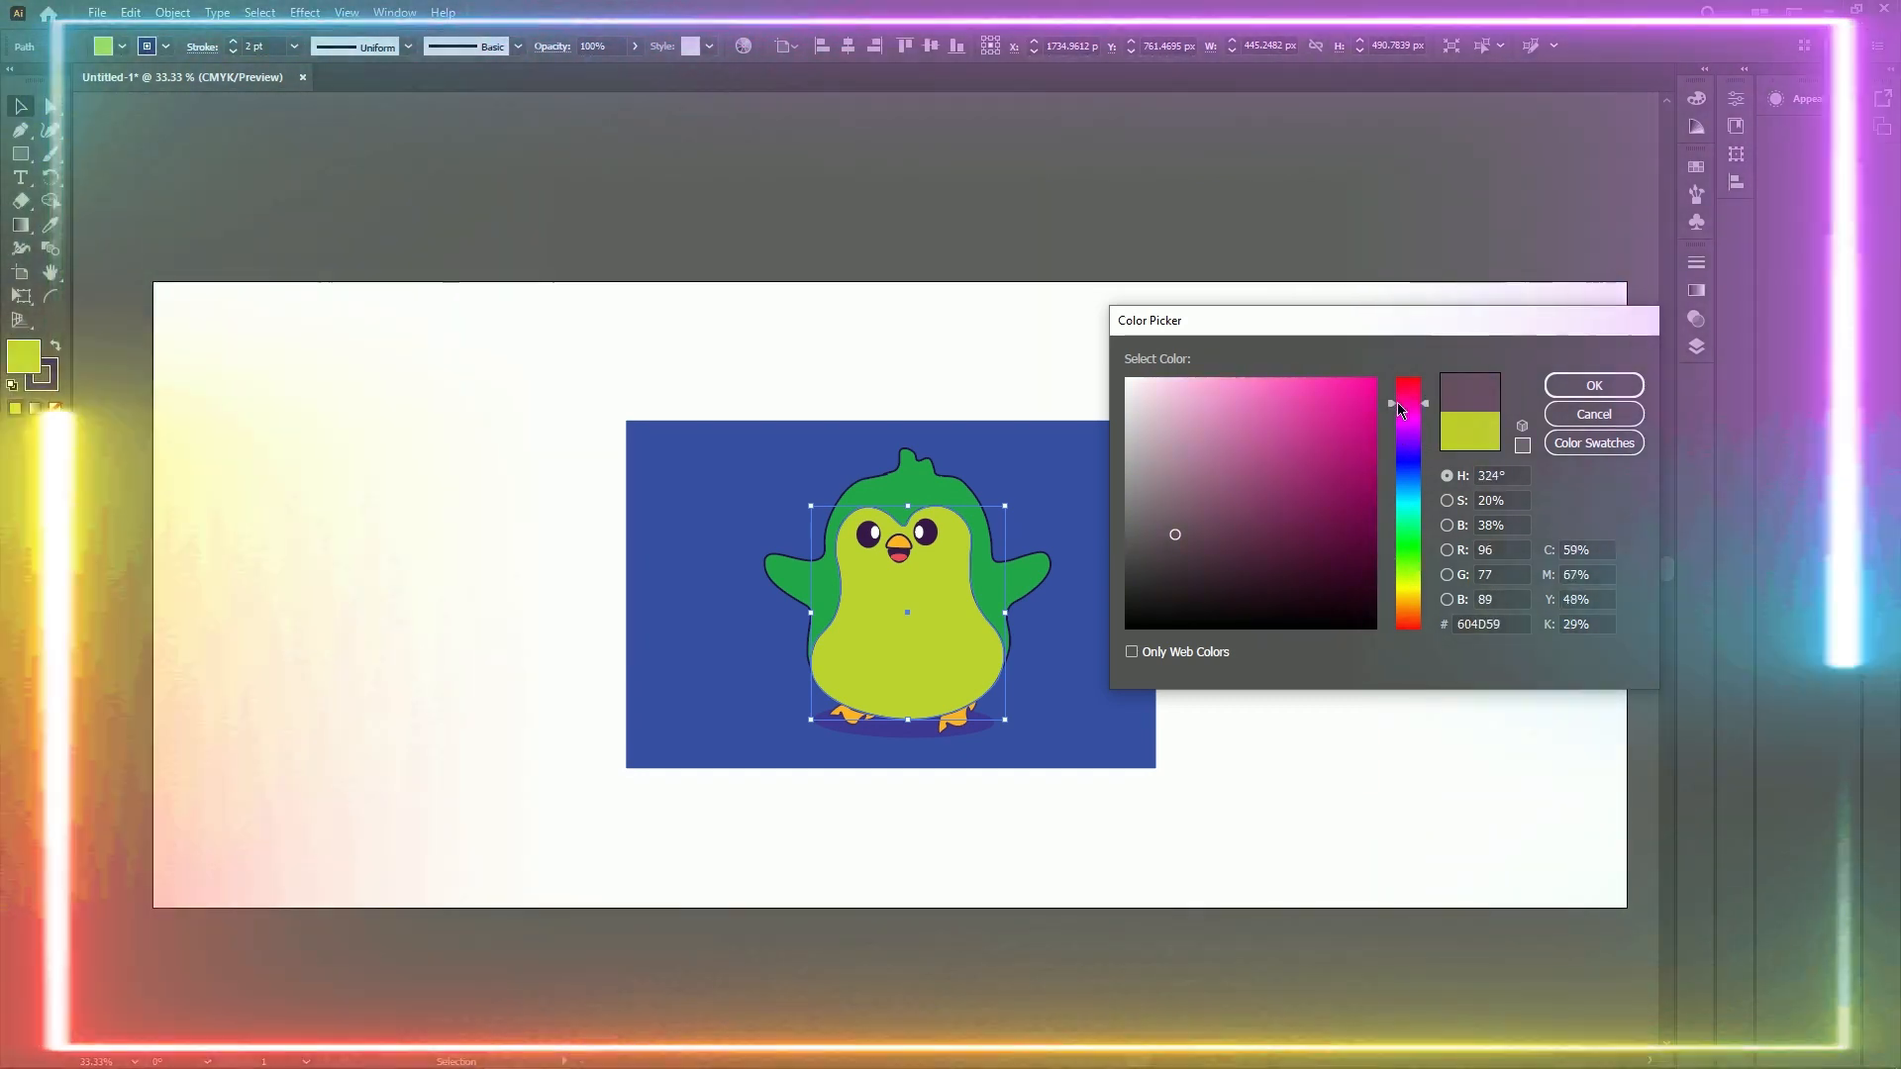
mouse_move(1297, 451)
mouse_down()
mouse_move(1347, 500)
mouse_move(1334, 483)
mouse_up()
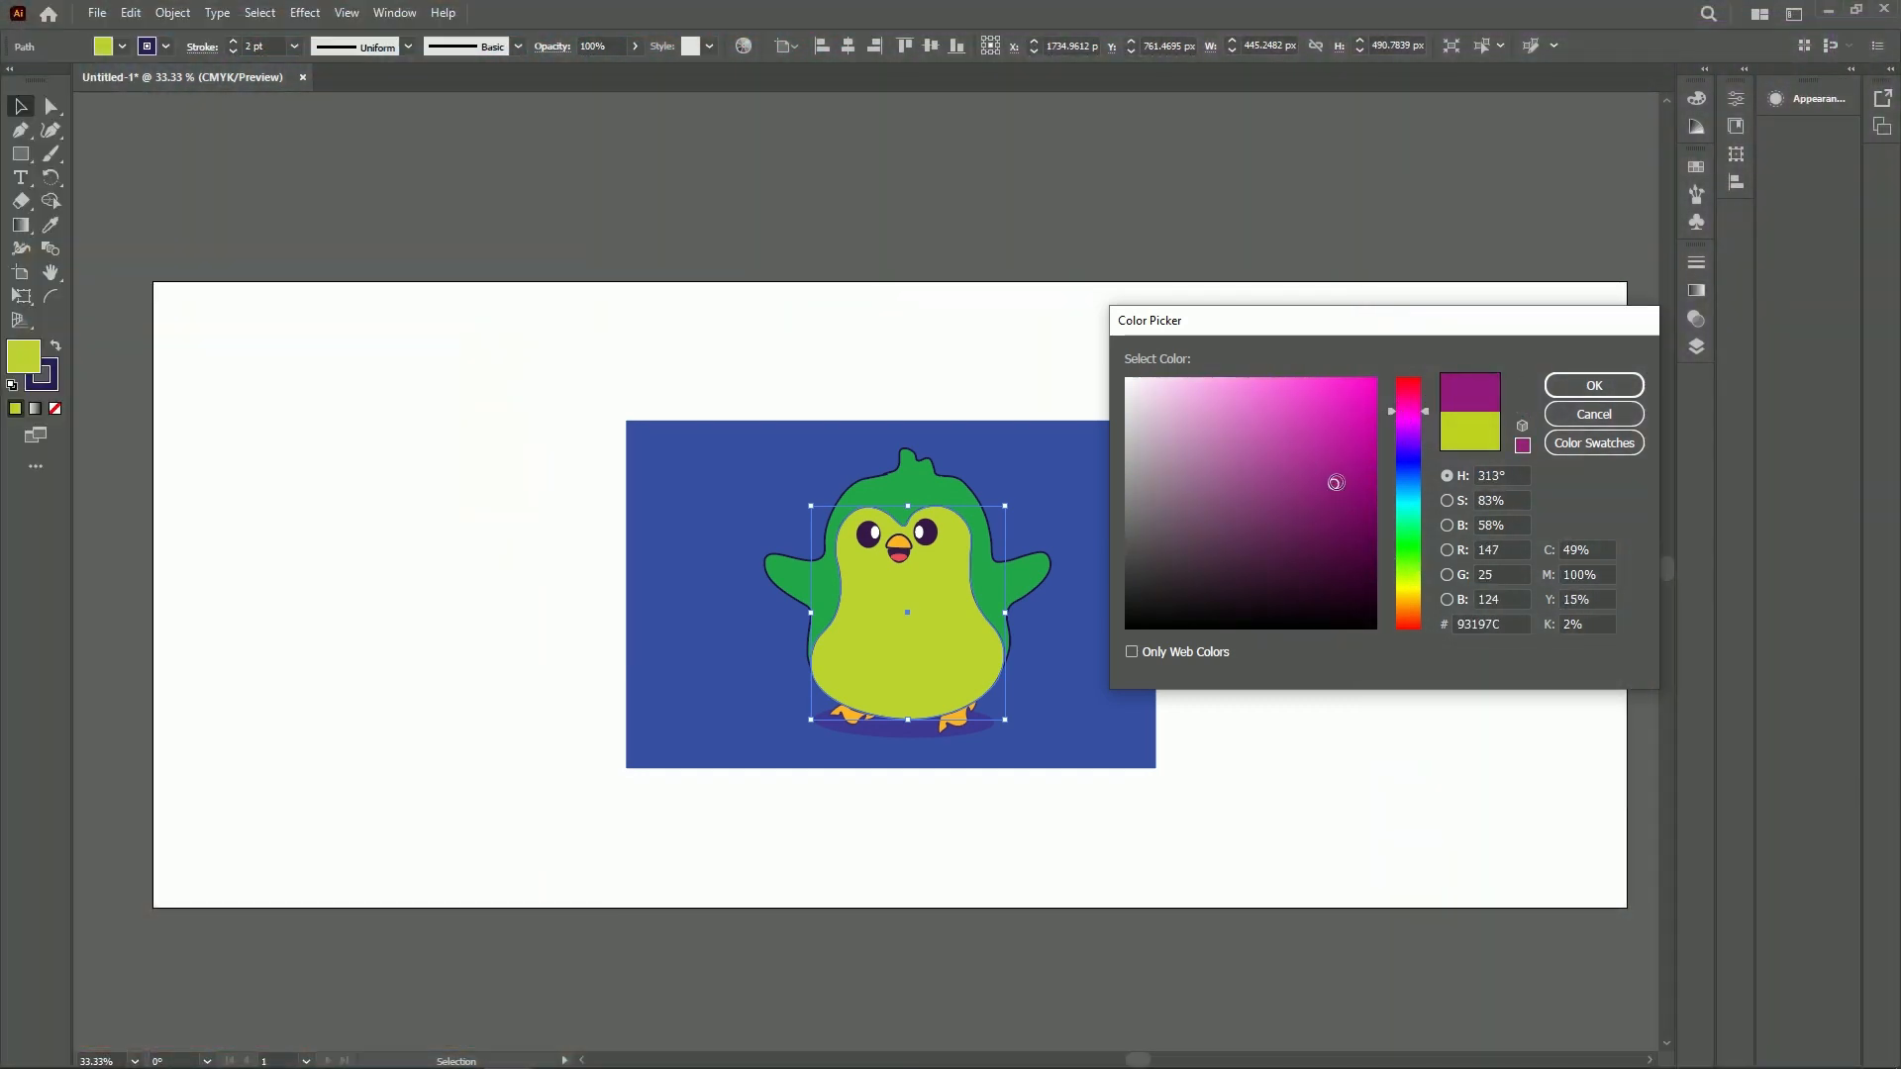
click(1589, 384)
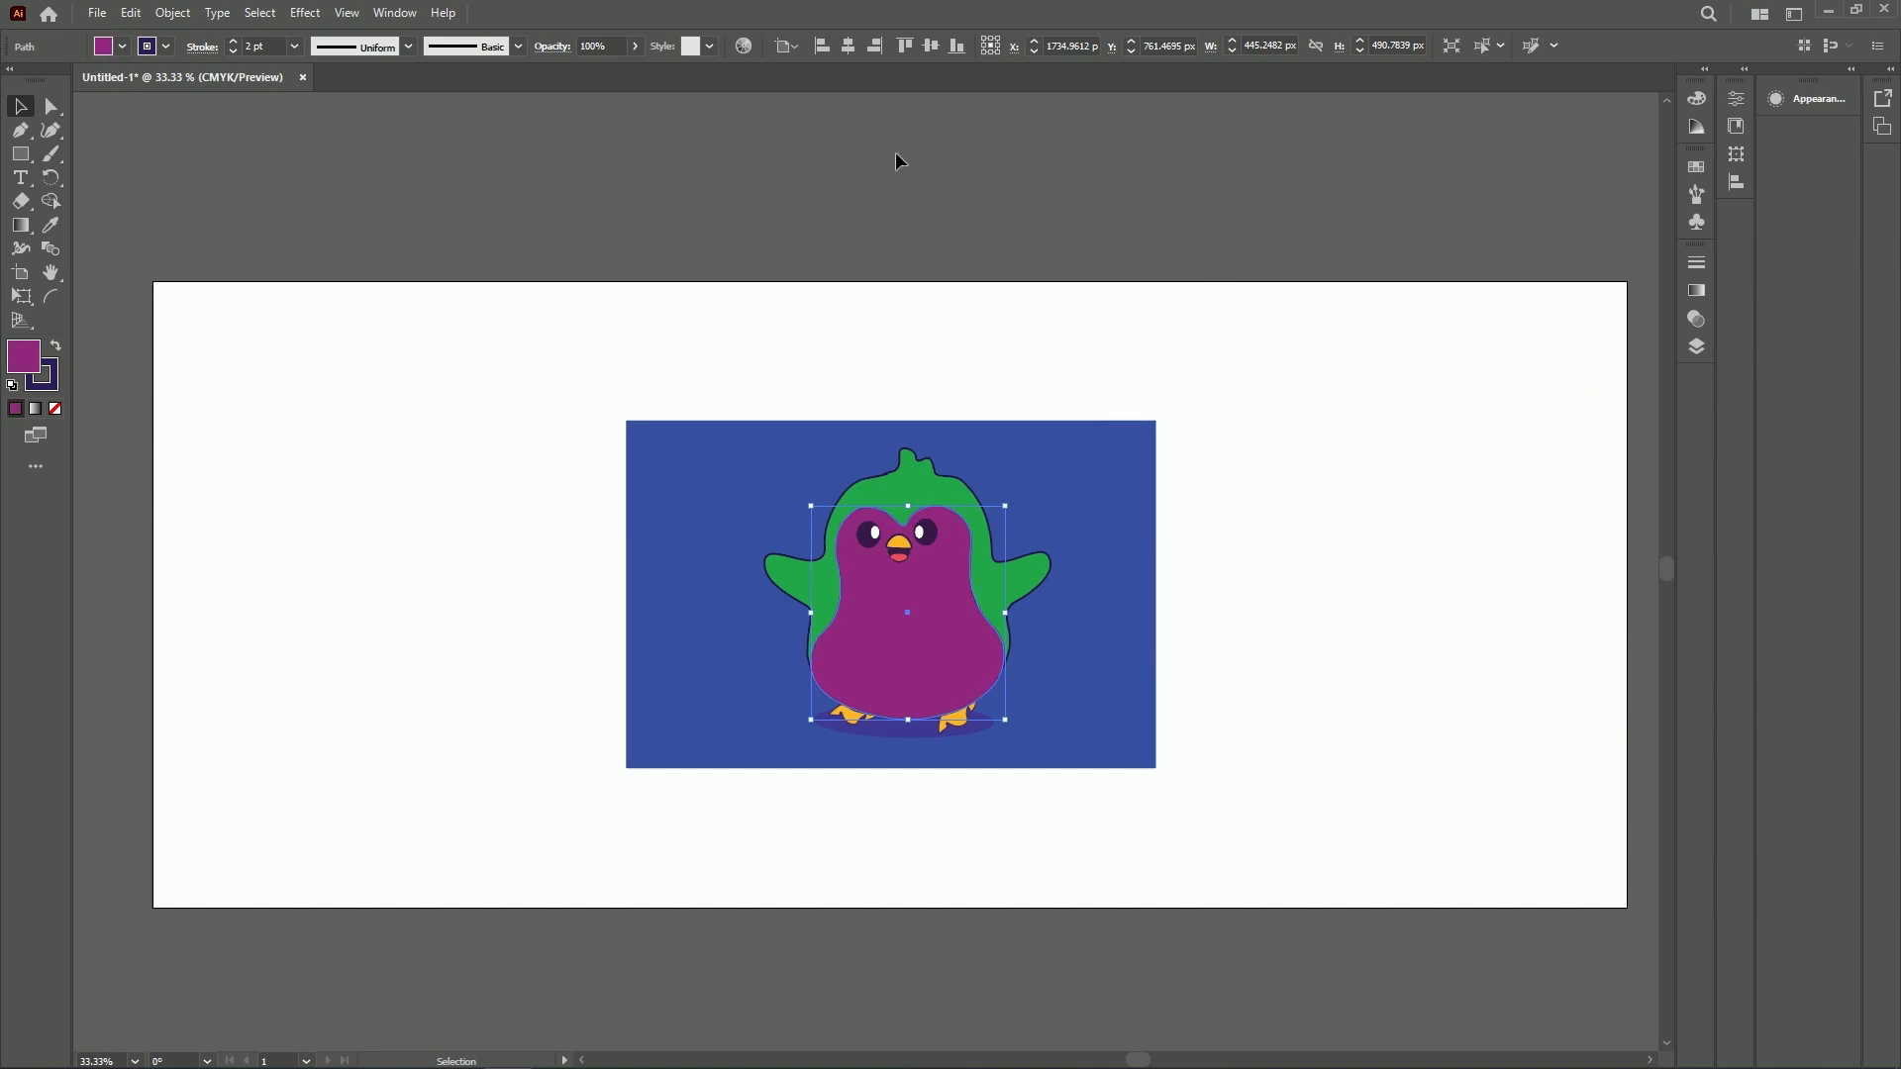
Change the fill of the penguin's face and belly shape to a very pale off-white and clear the selection
double_click(24, 356)
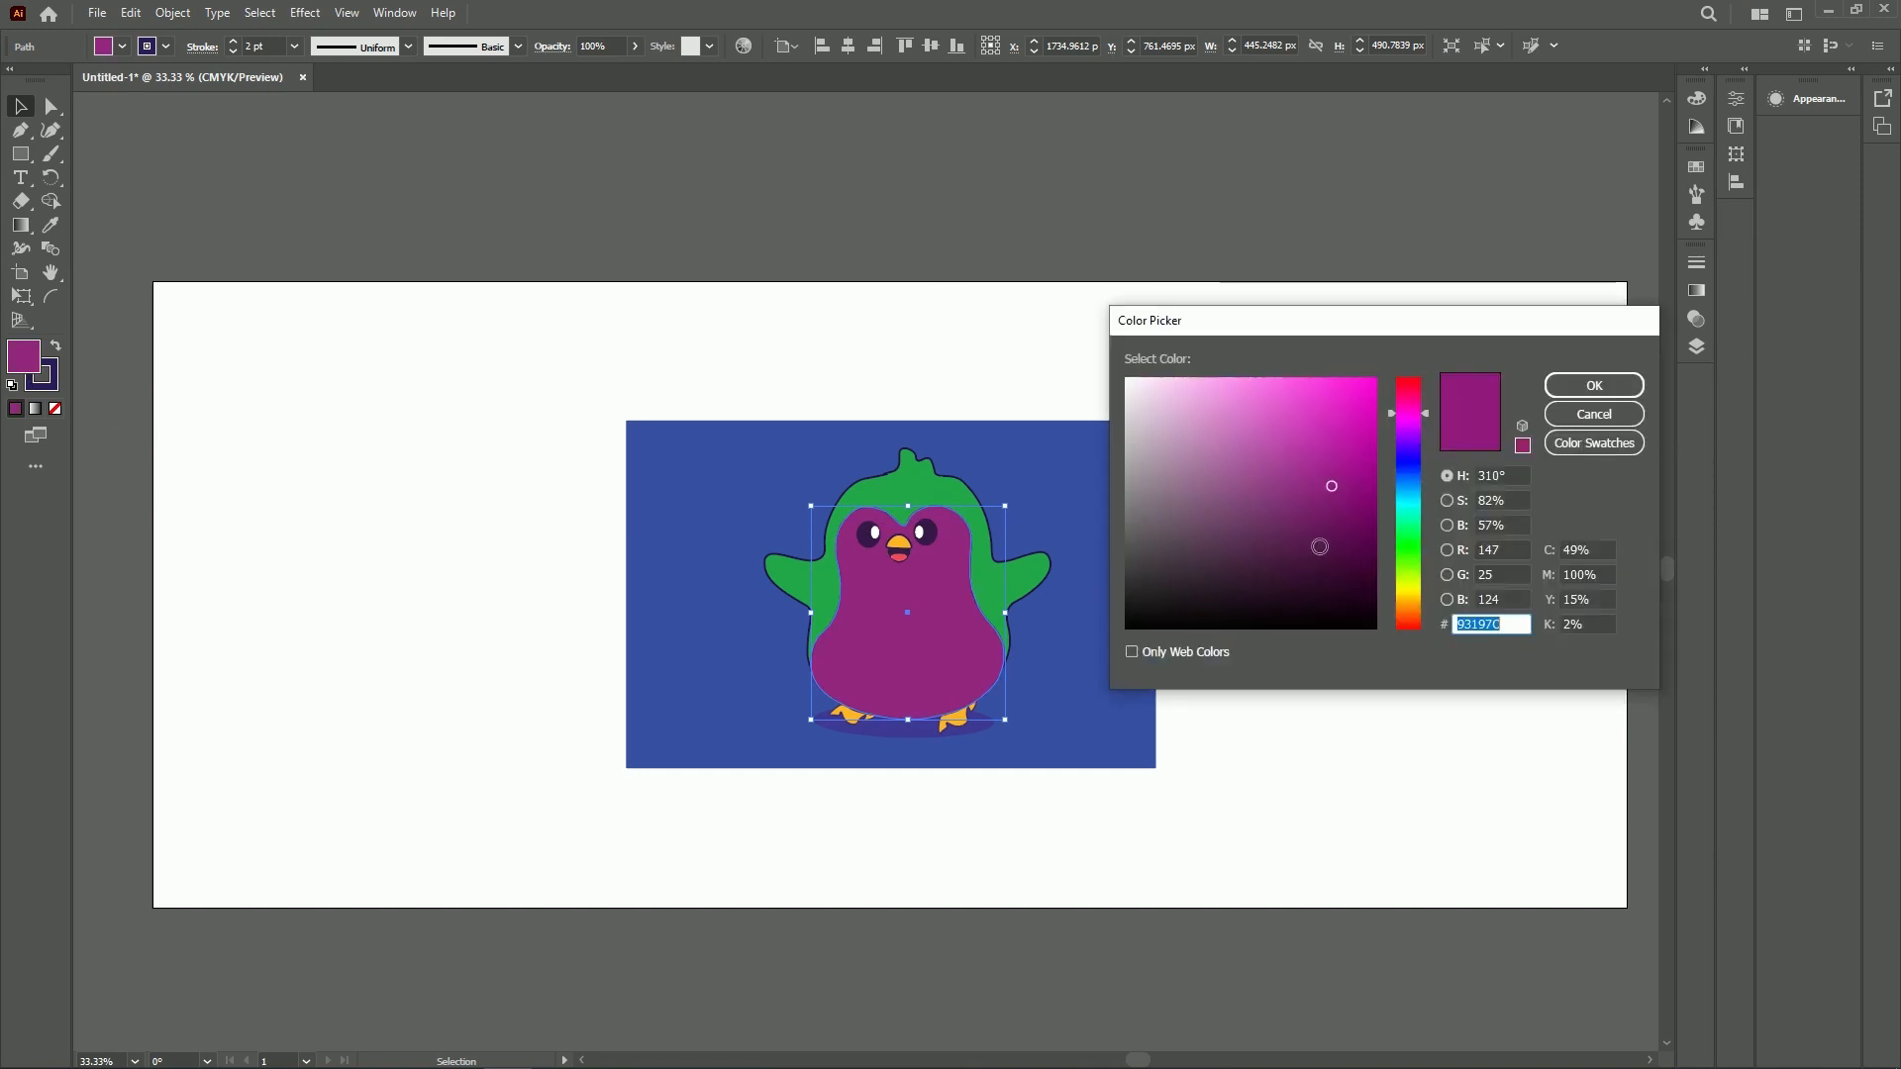
drag(1178, 441, 1130, 387)
click(1631, 394)
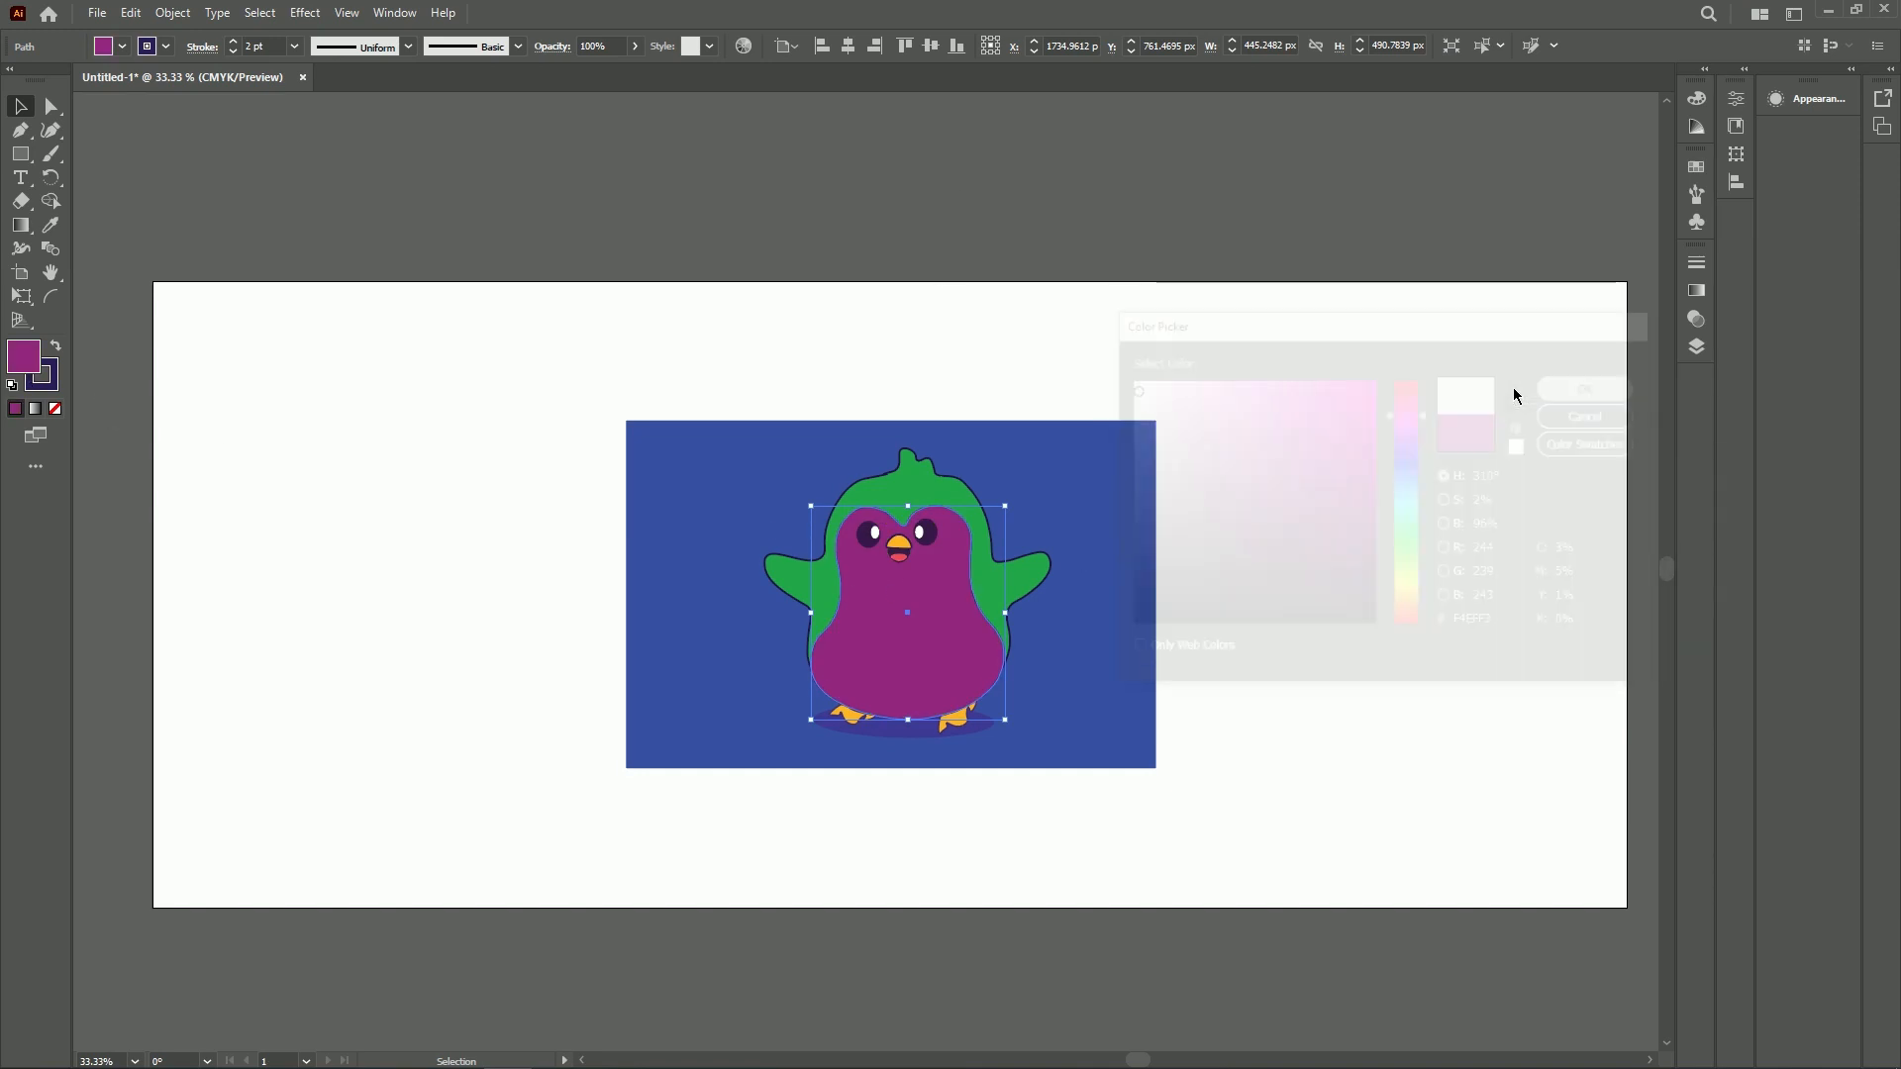
click(1011, 180)
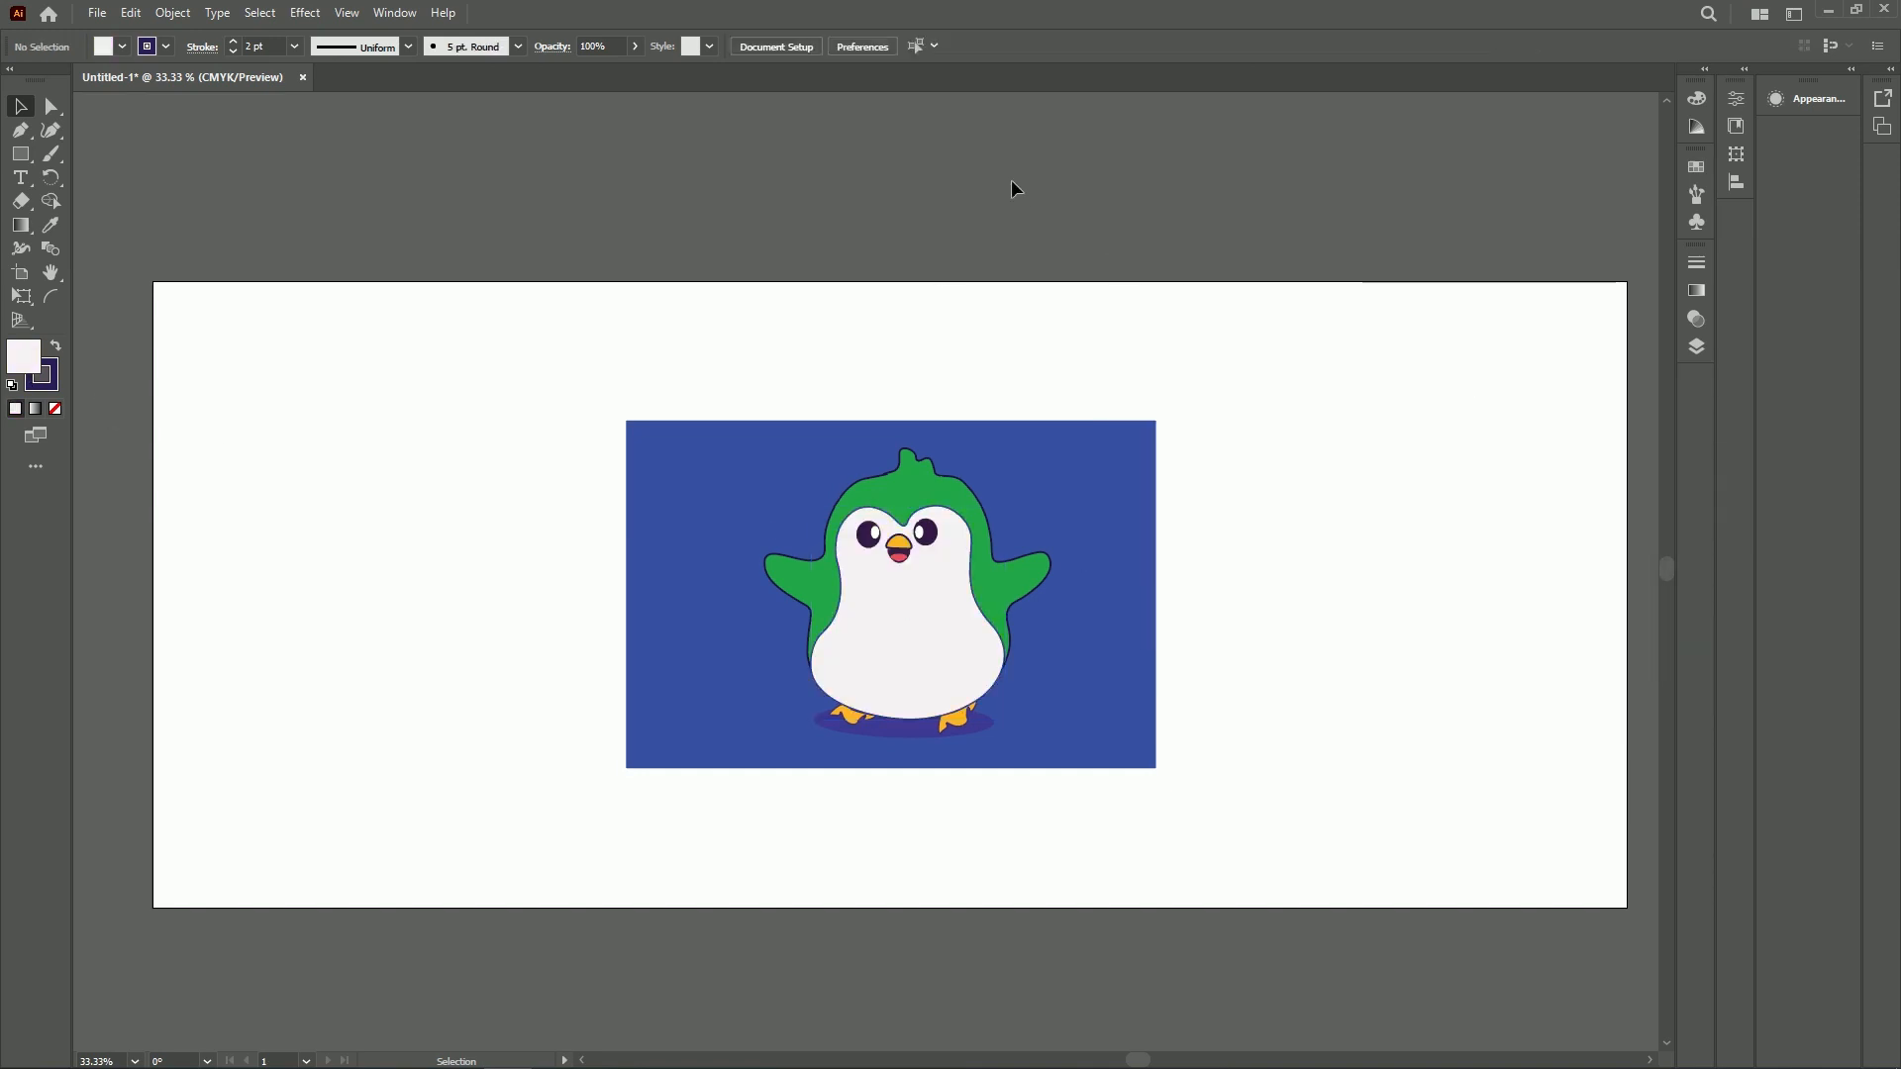
click(947, 723)
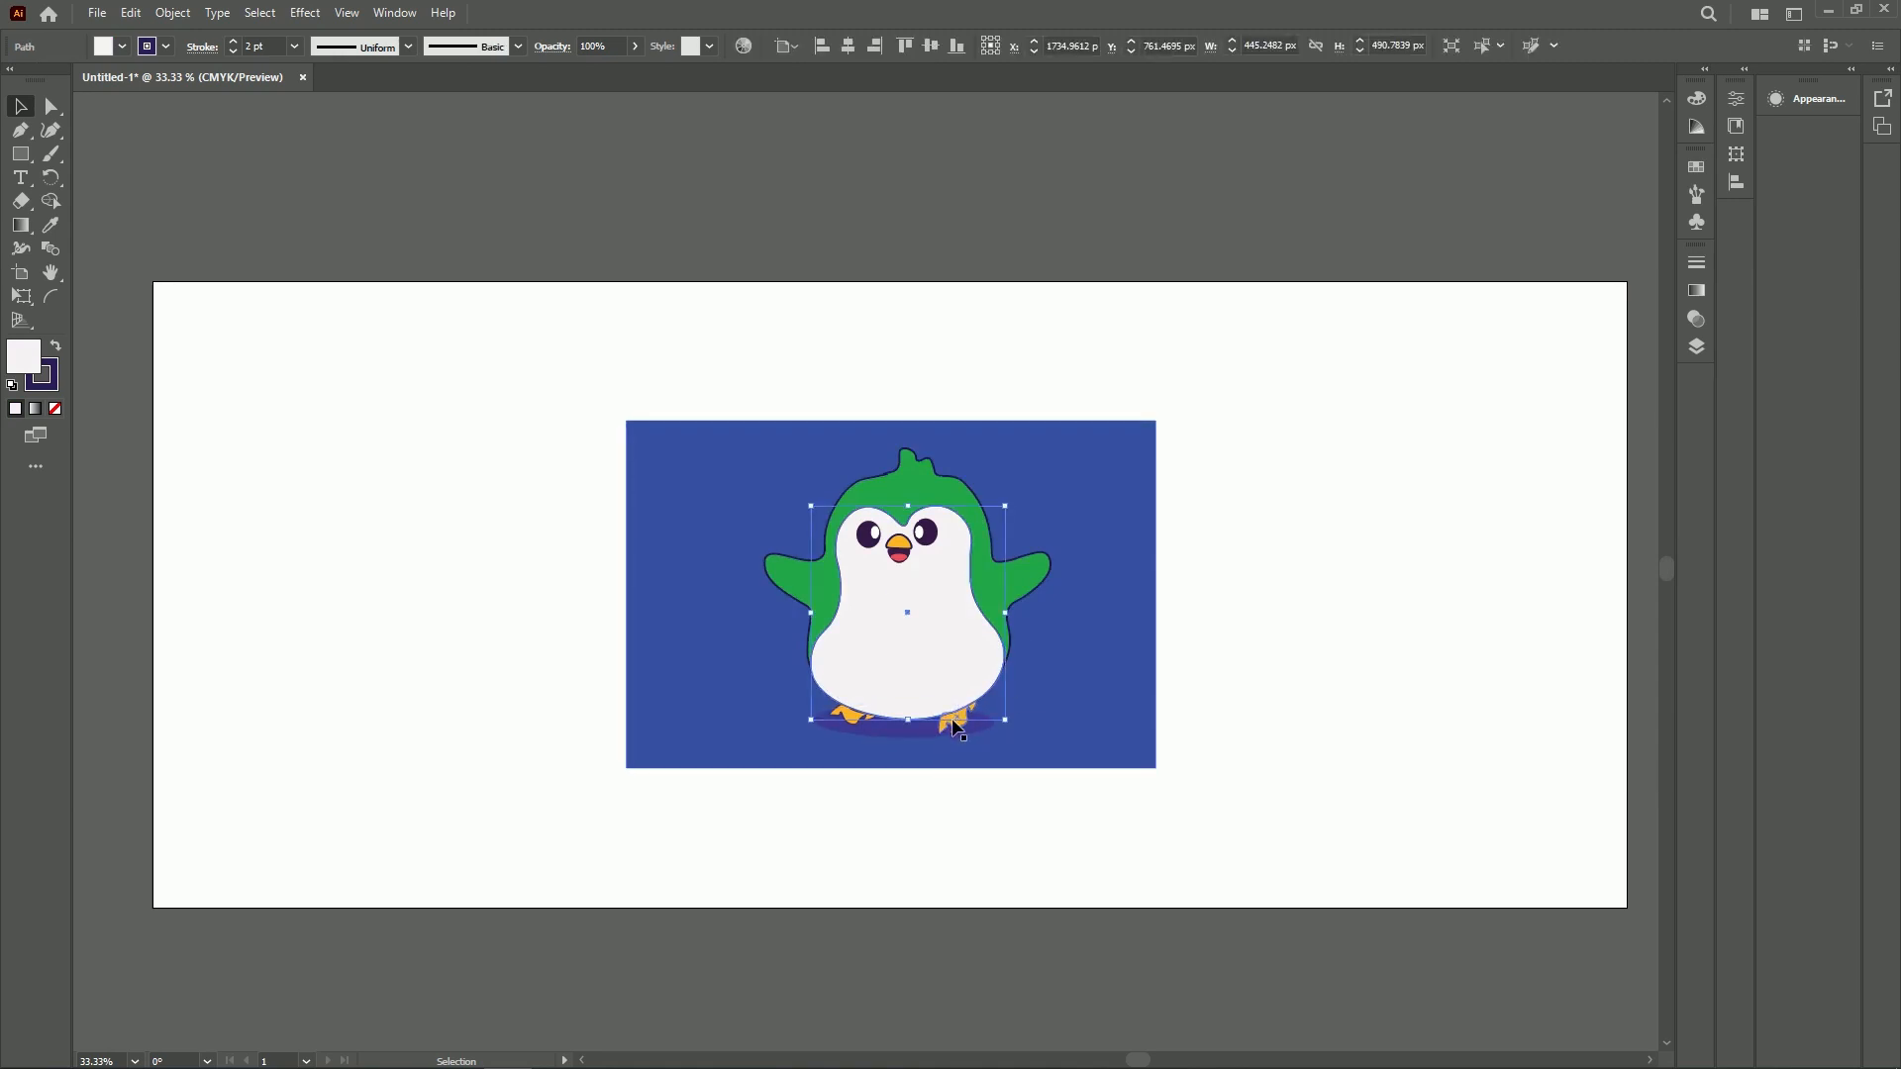
right_click(910, 660)
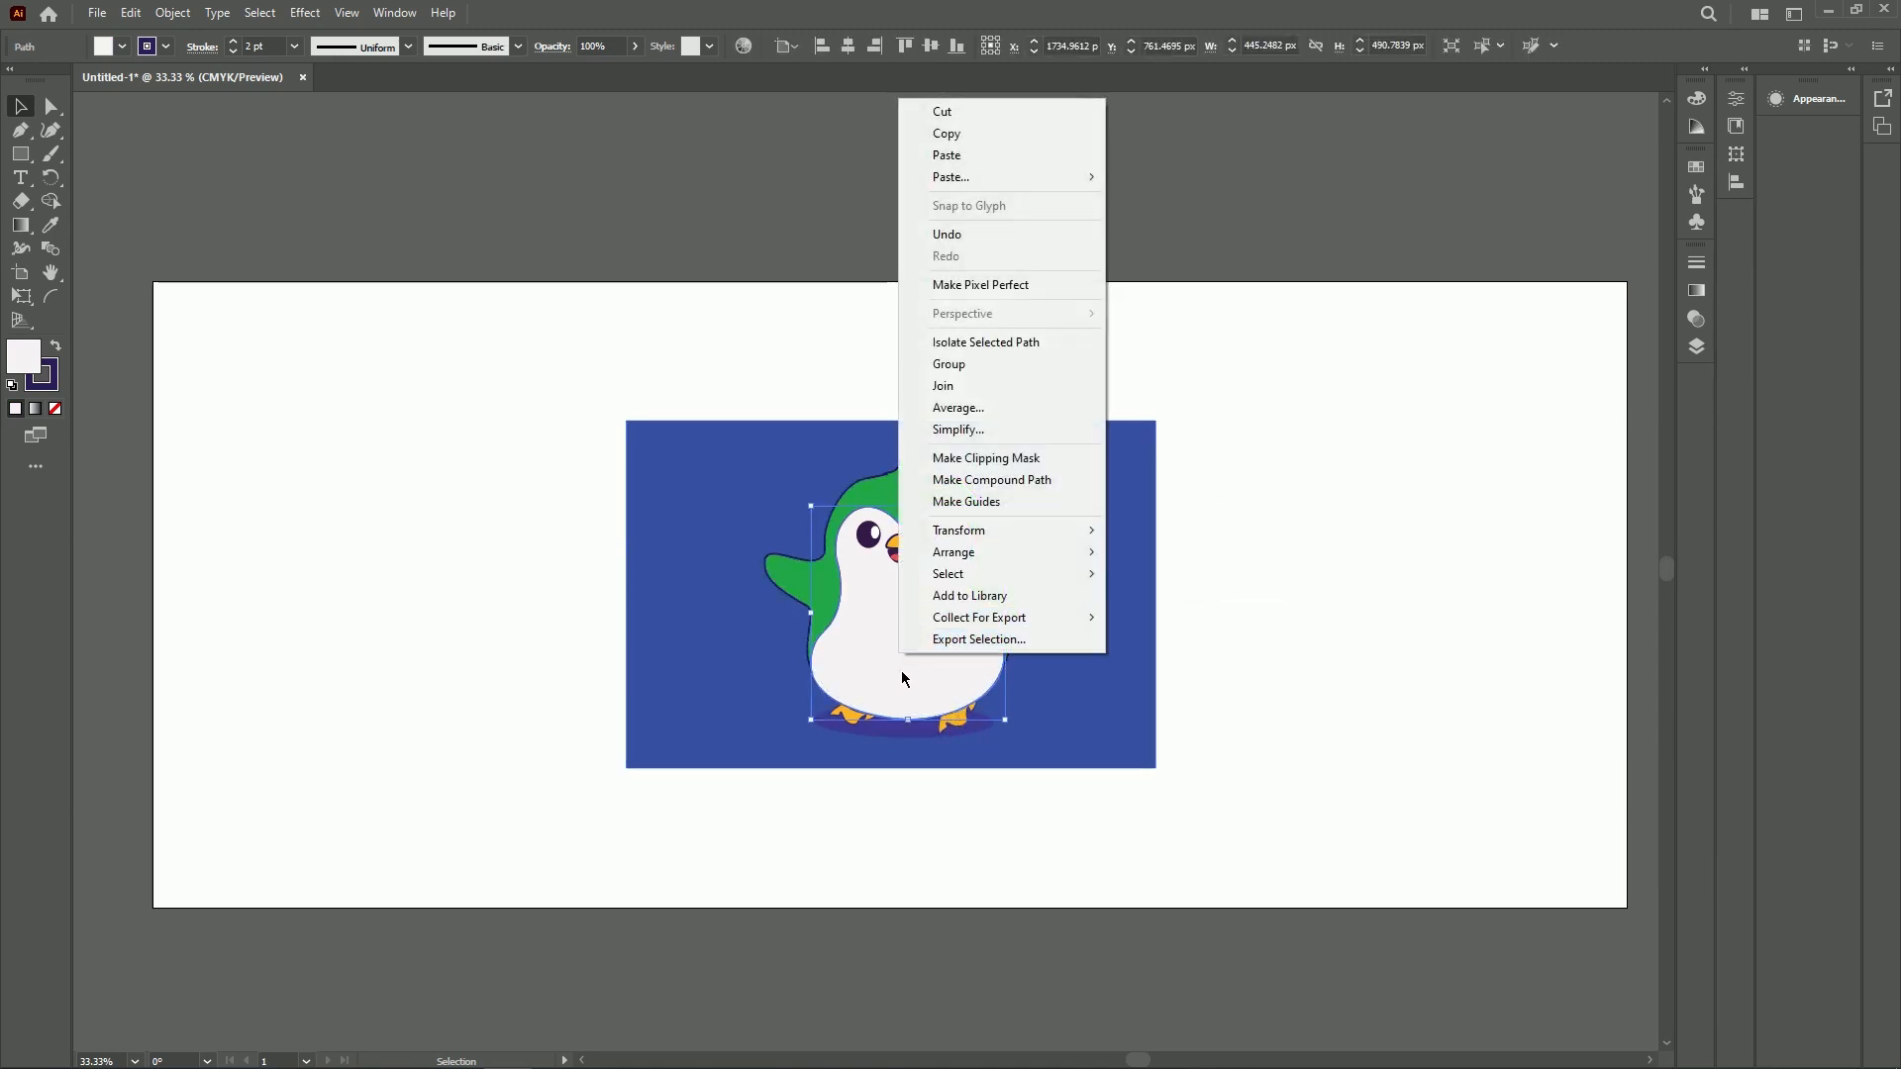
click(901, 669)
click(1015, 873)
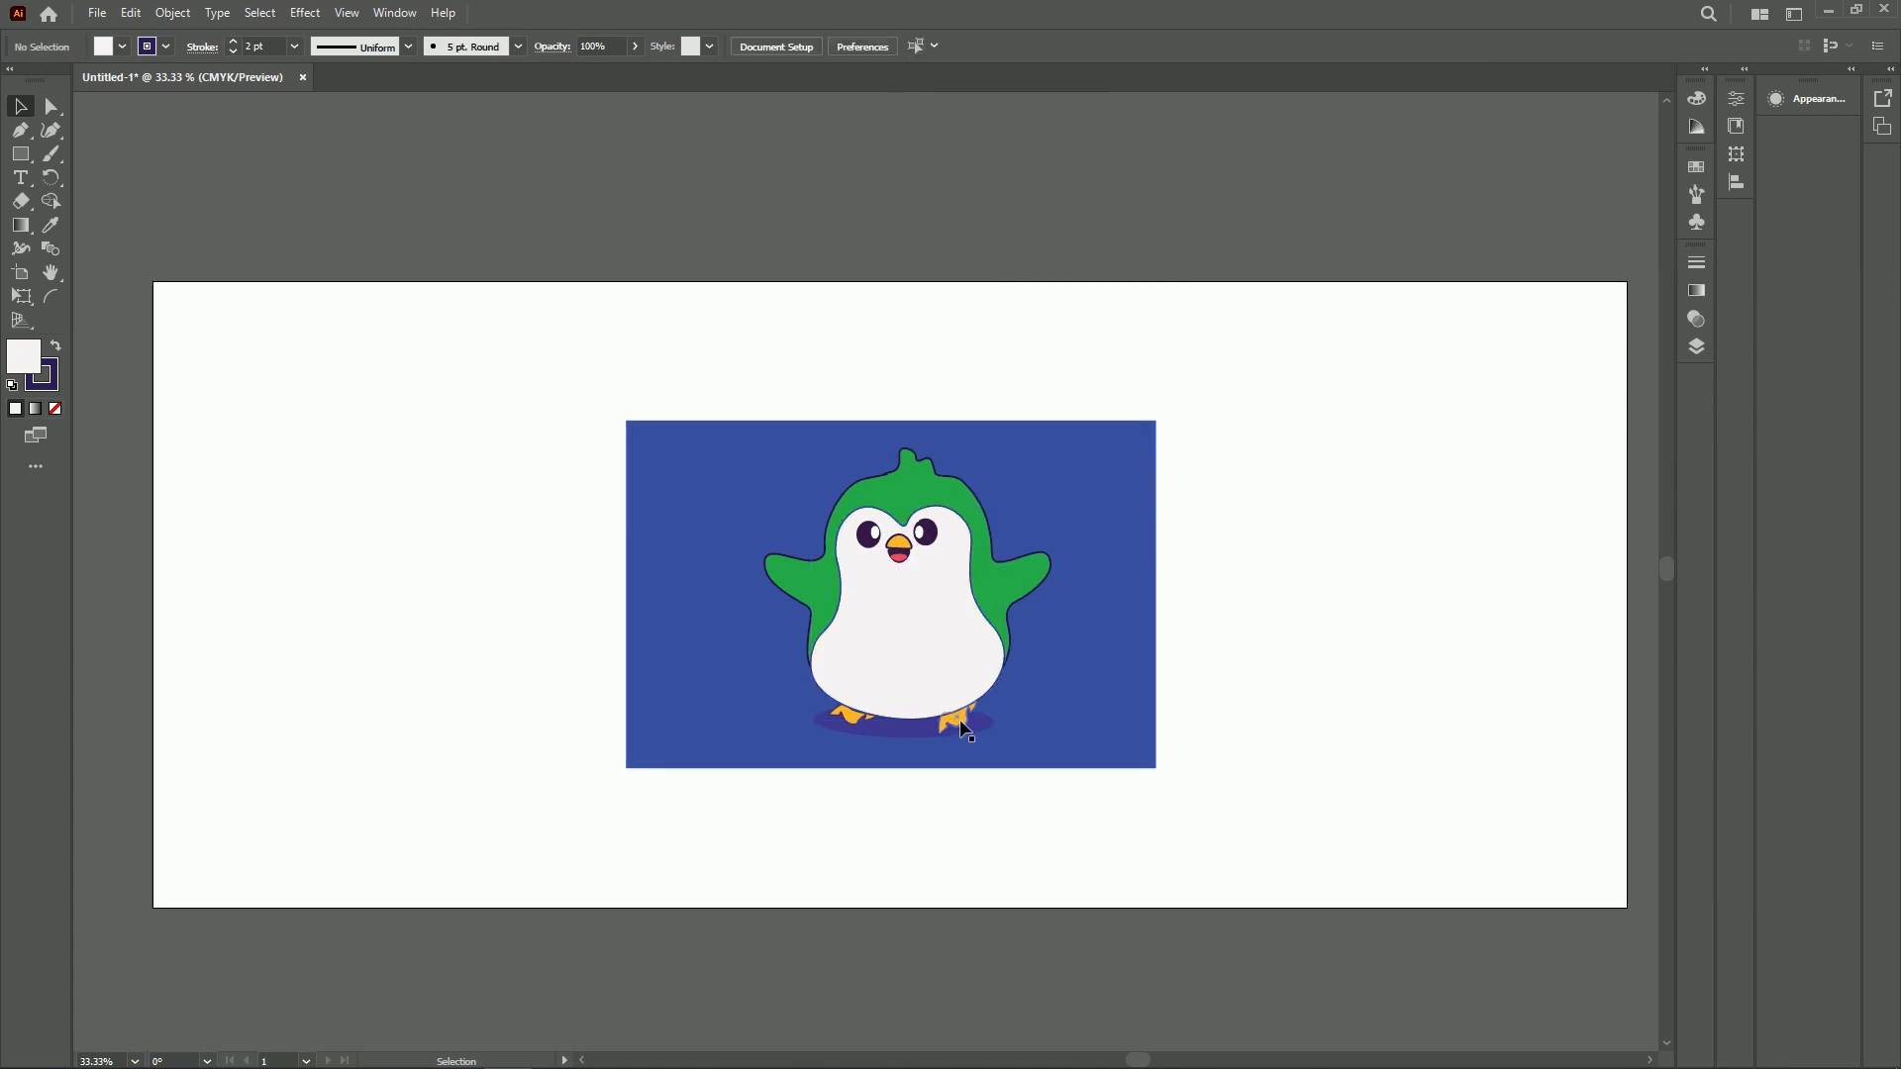
Change the fill of the penguin's right-hand foot to bright cyan #23F9EE and clear the selection
click(960, 716)
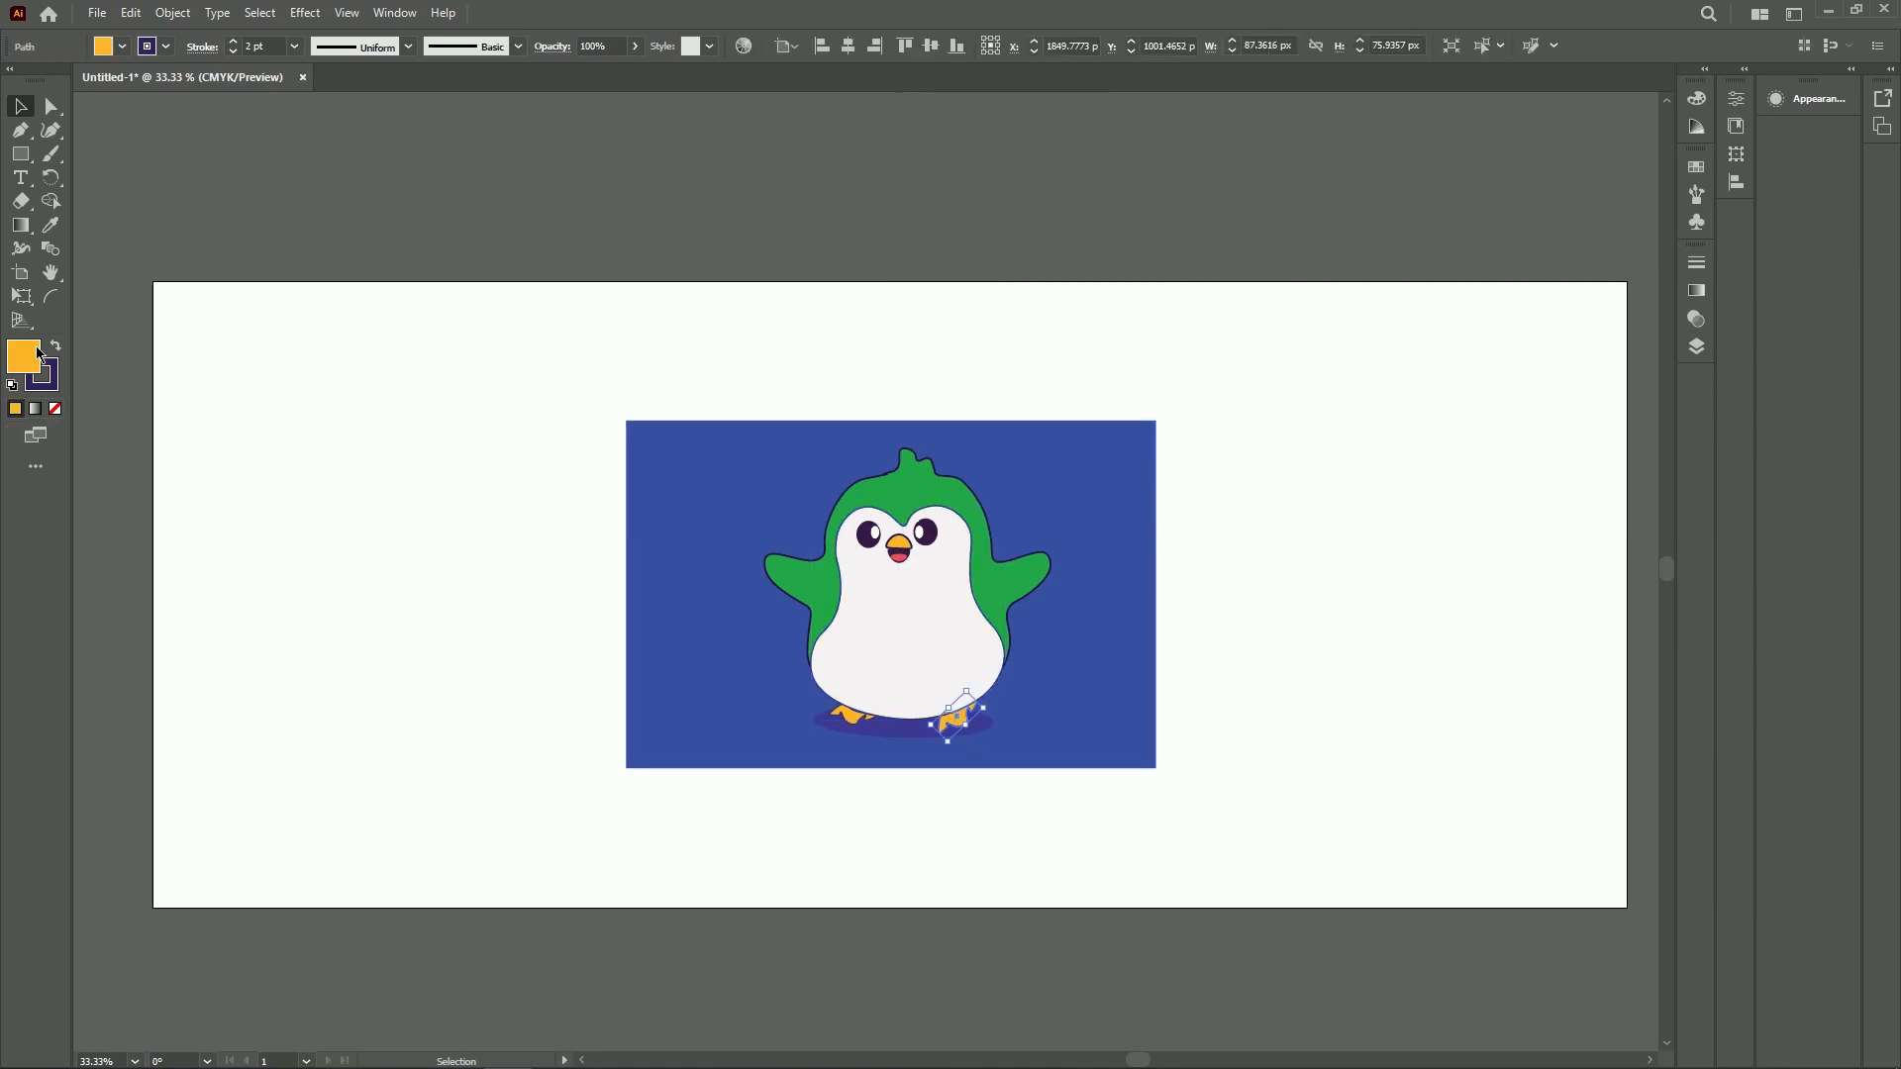
double_click(38, 352)
click(1408, 506)
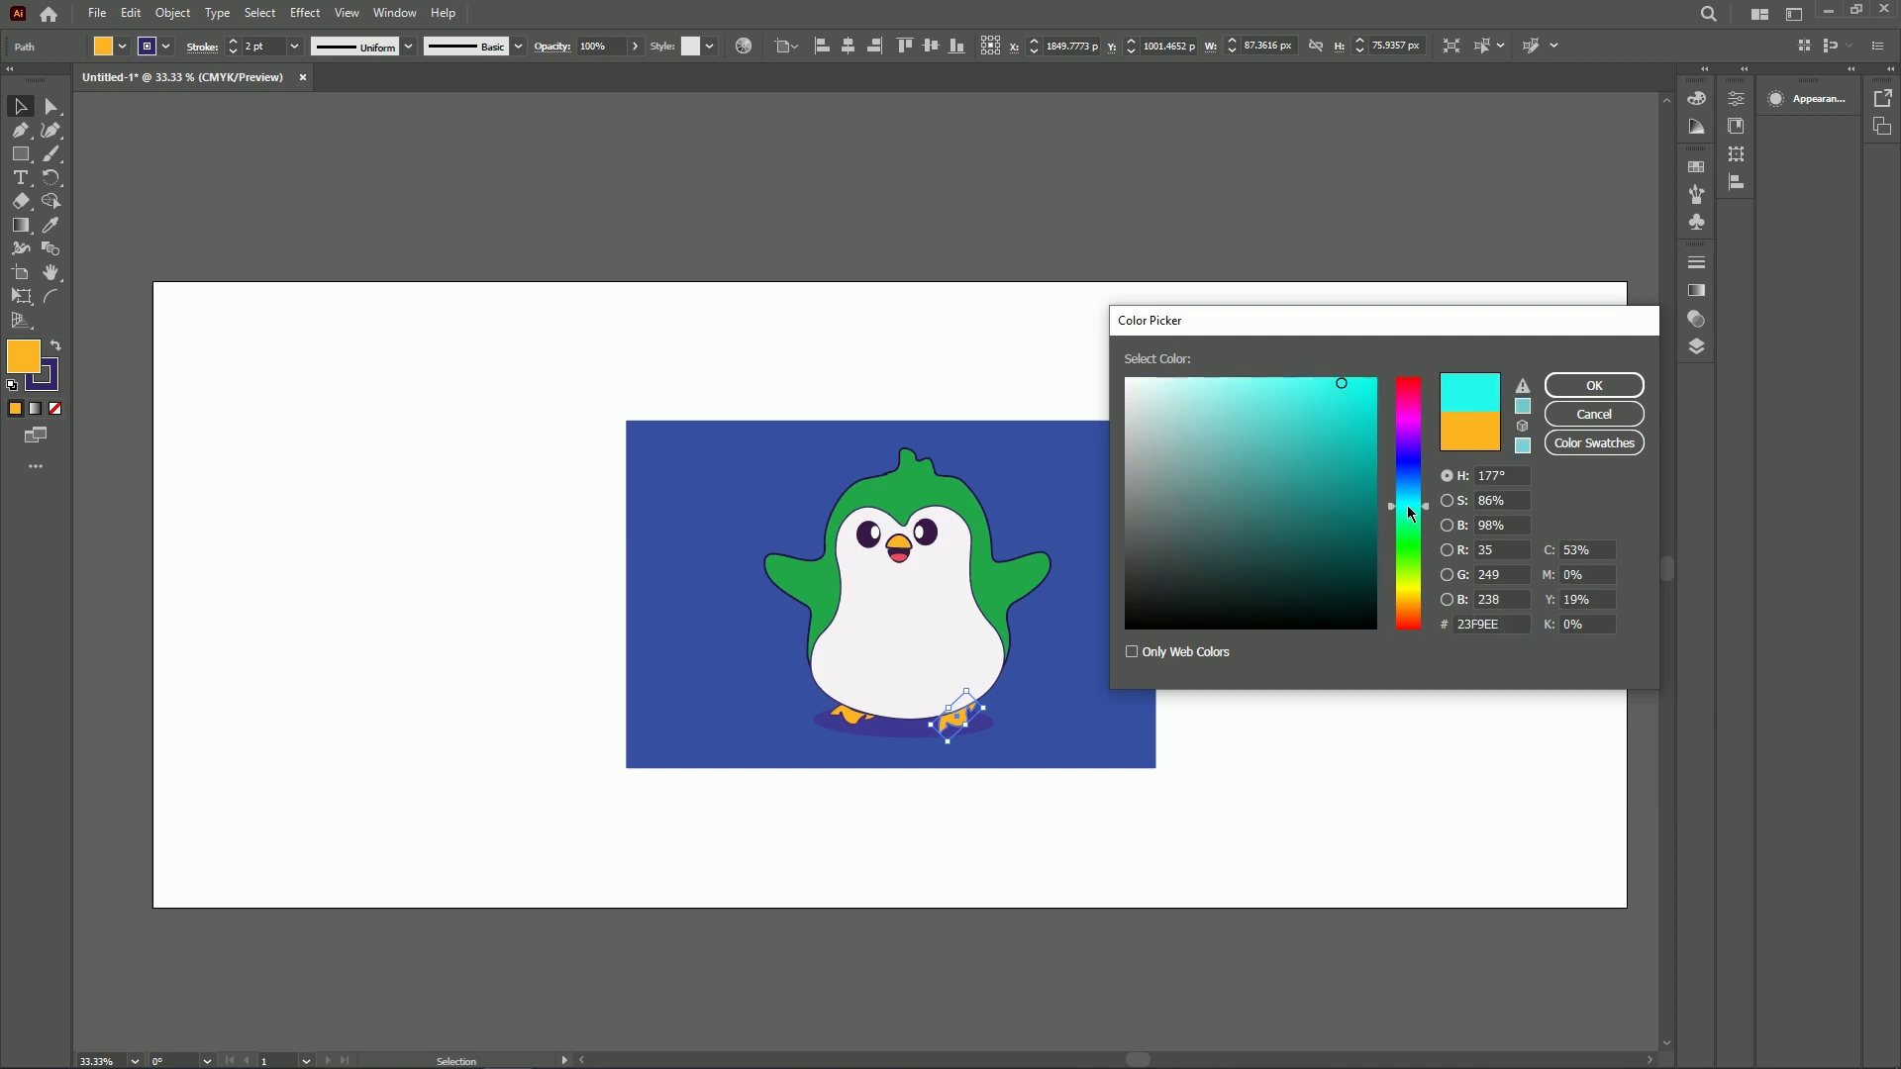
click(1594, 386)
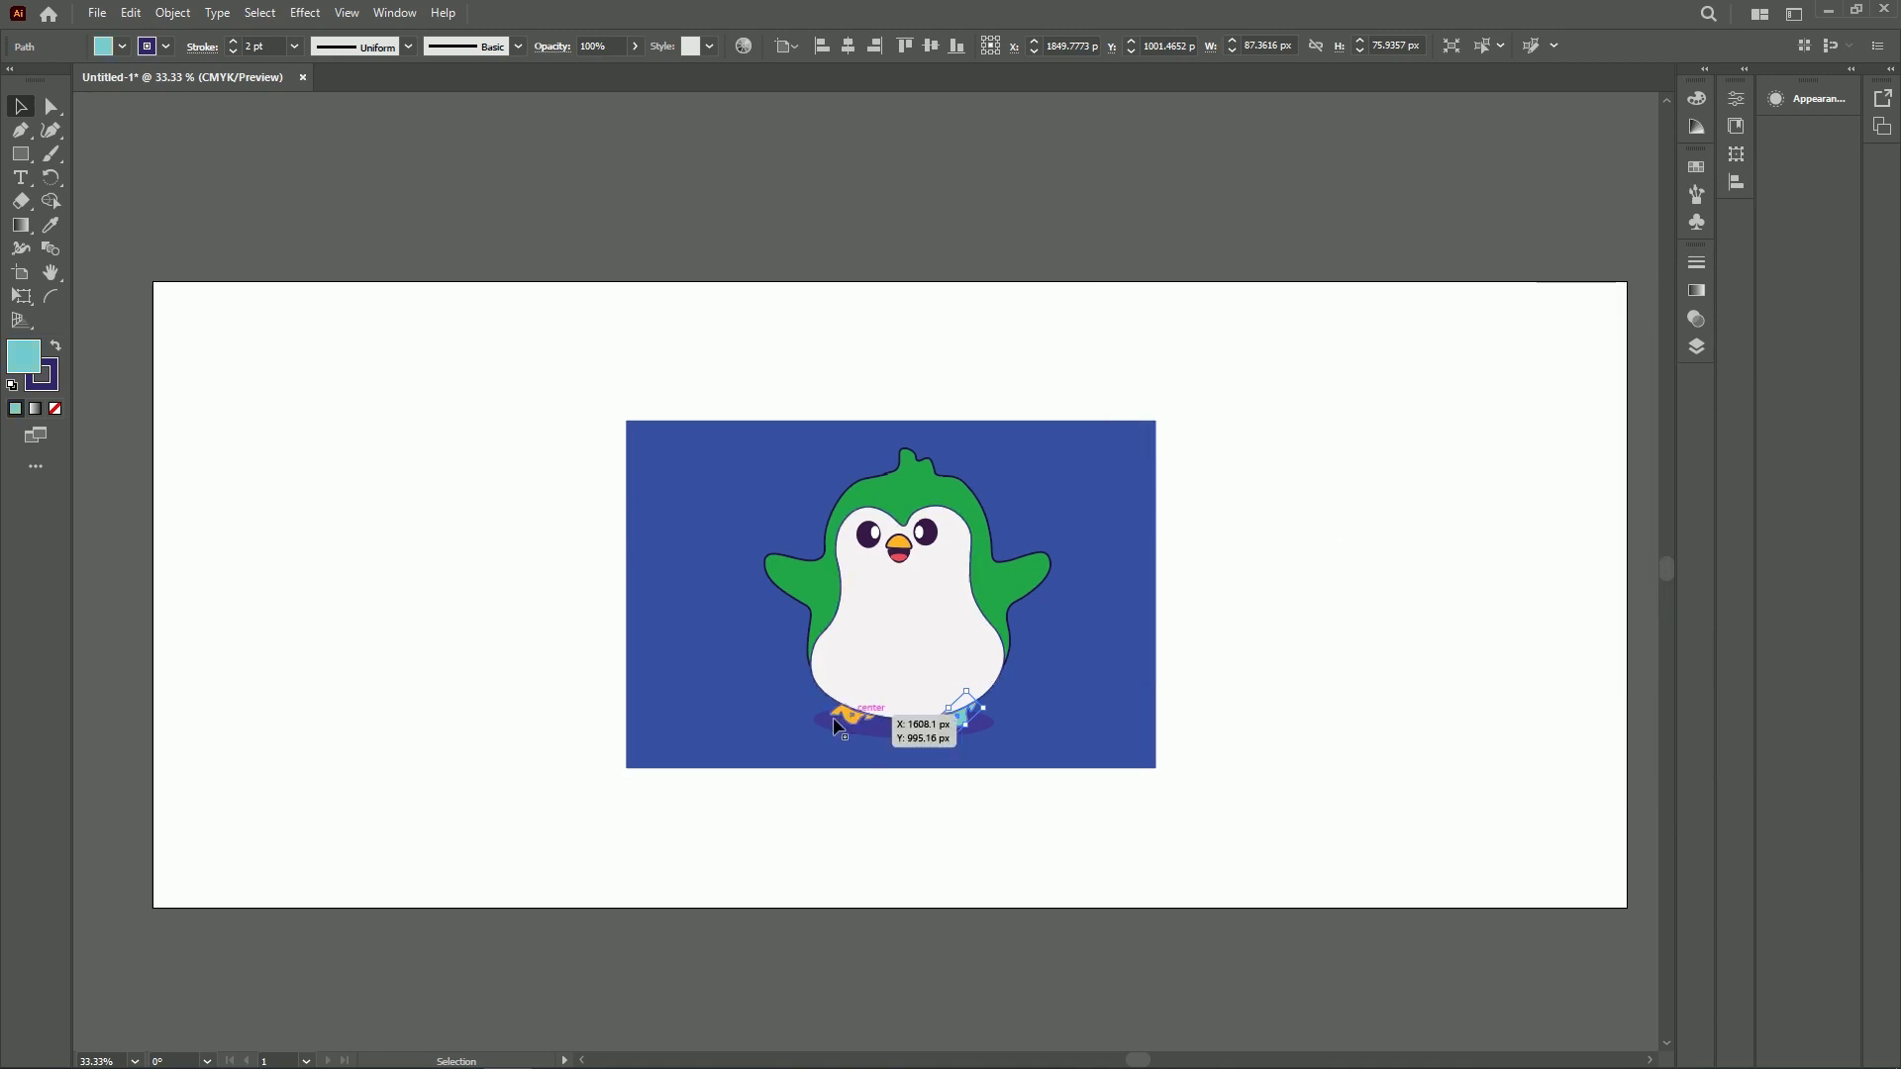
click(1164, 188)
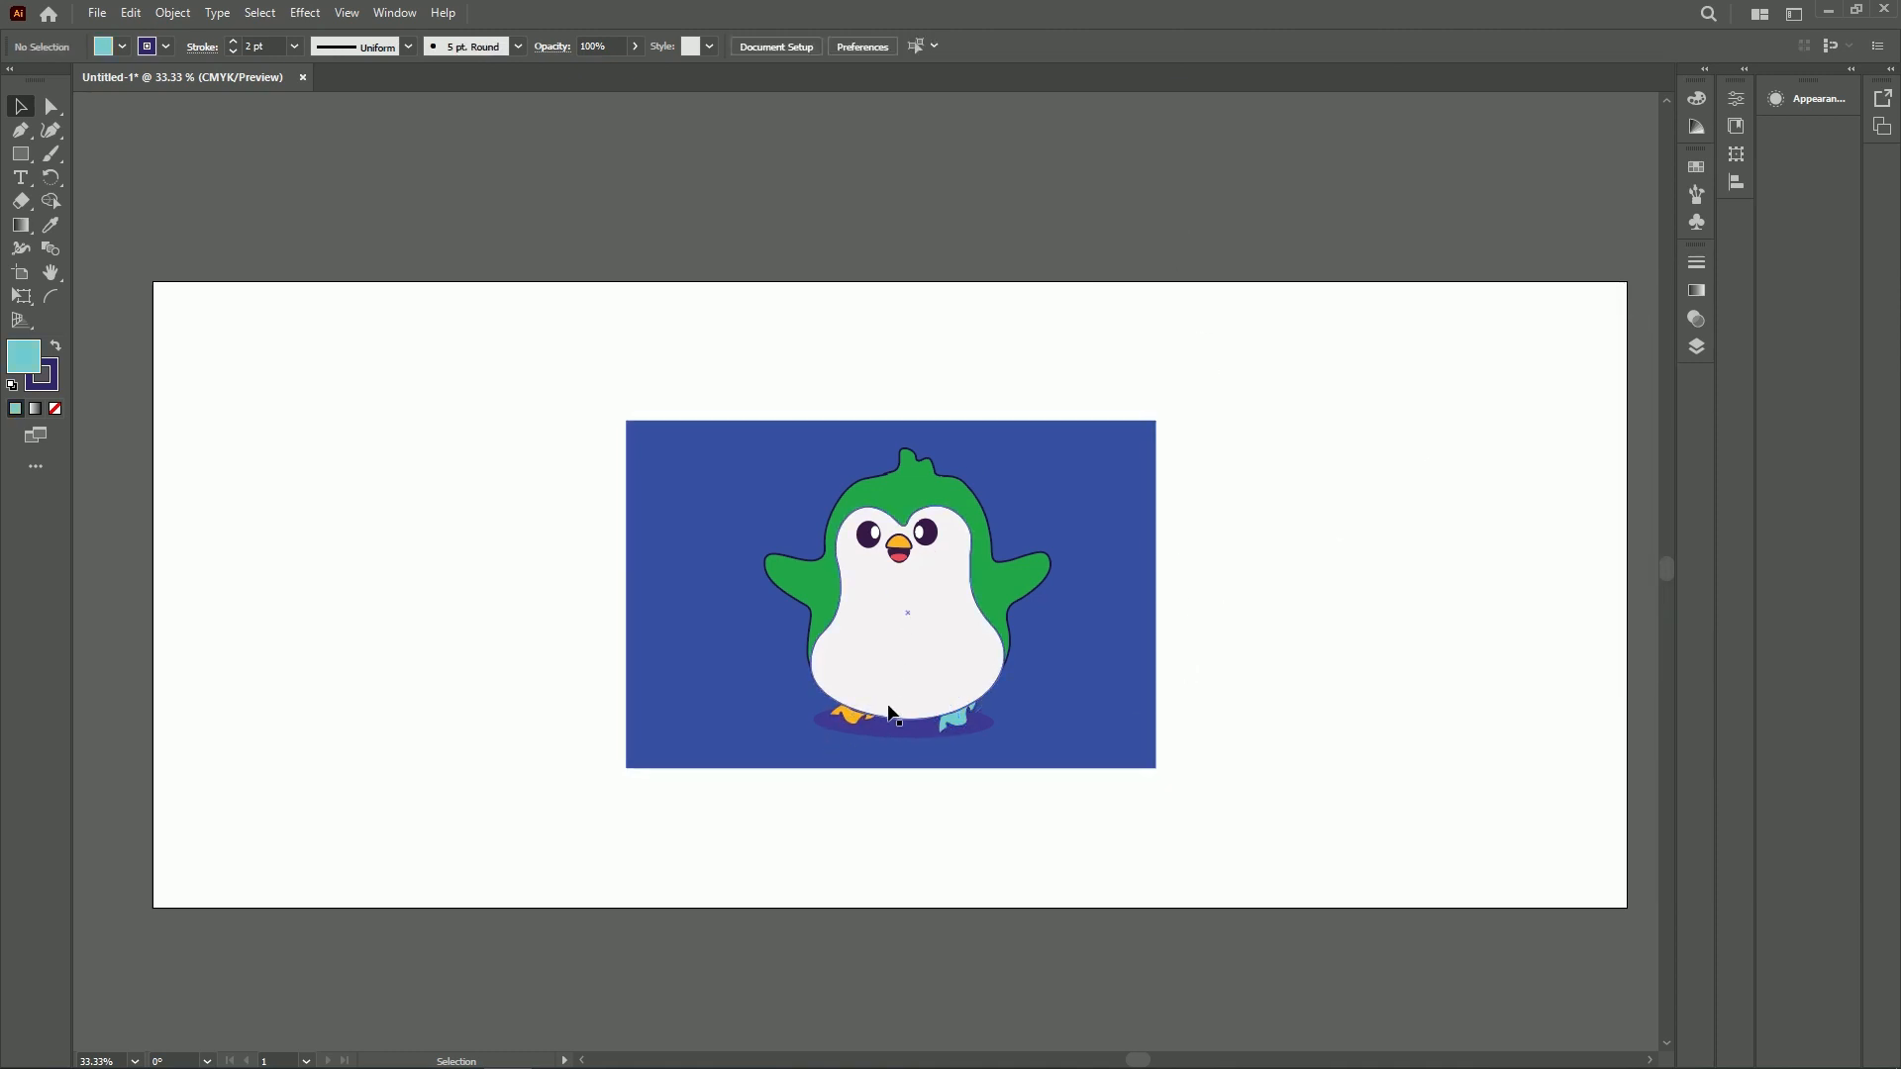
Change the fill of the penguin's left-hand foot to turquoise #00E5D4 and deselect it
click(852, 714)
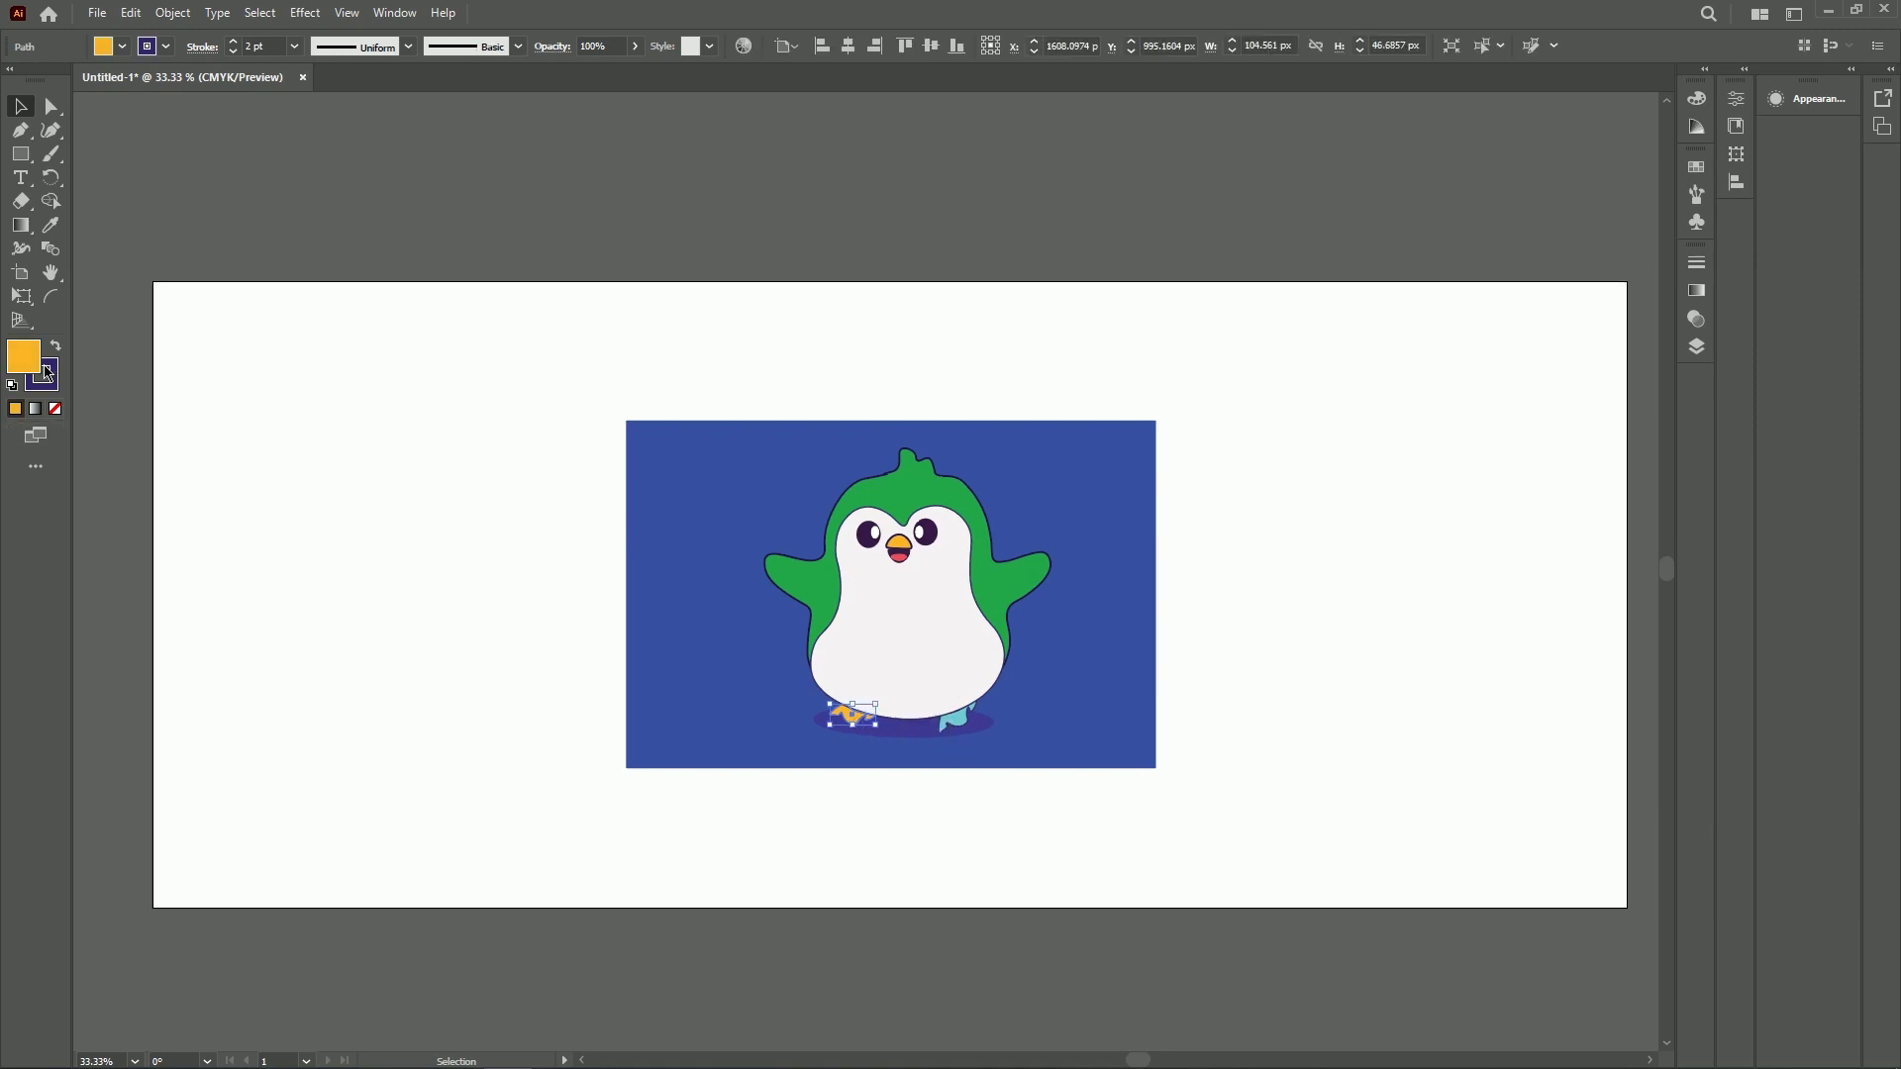
double_click(33, 364)
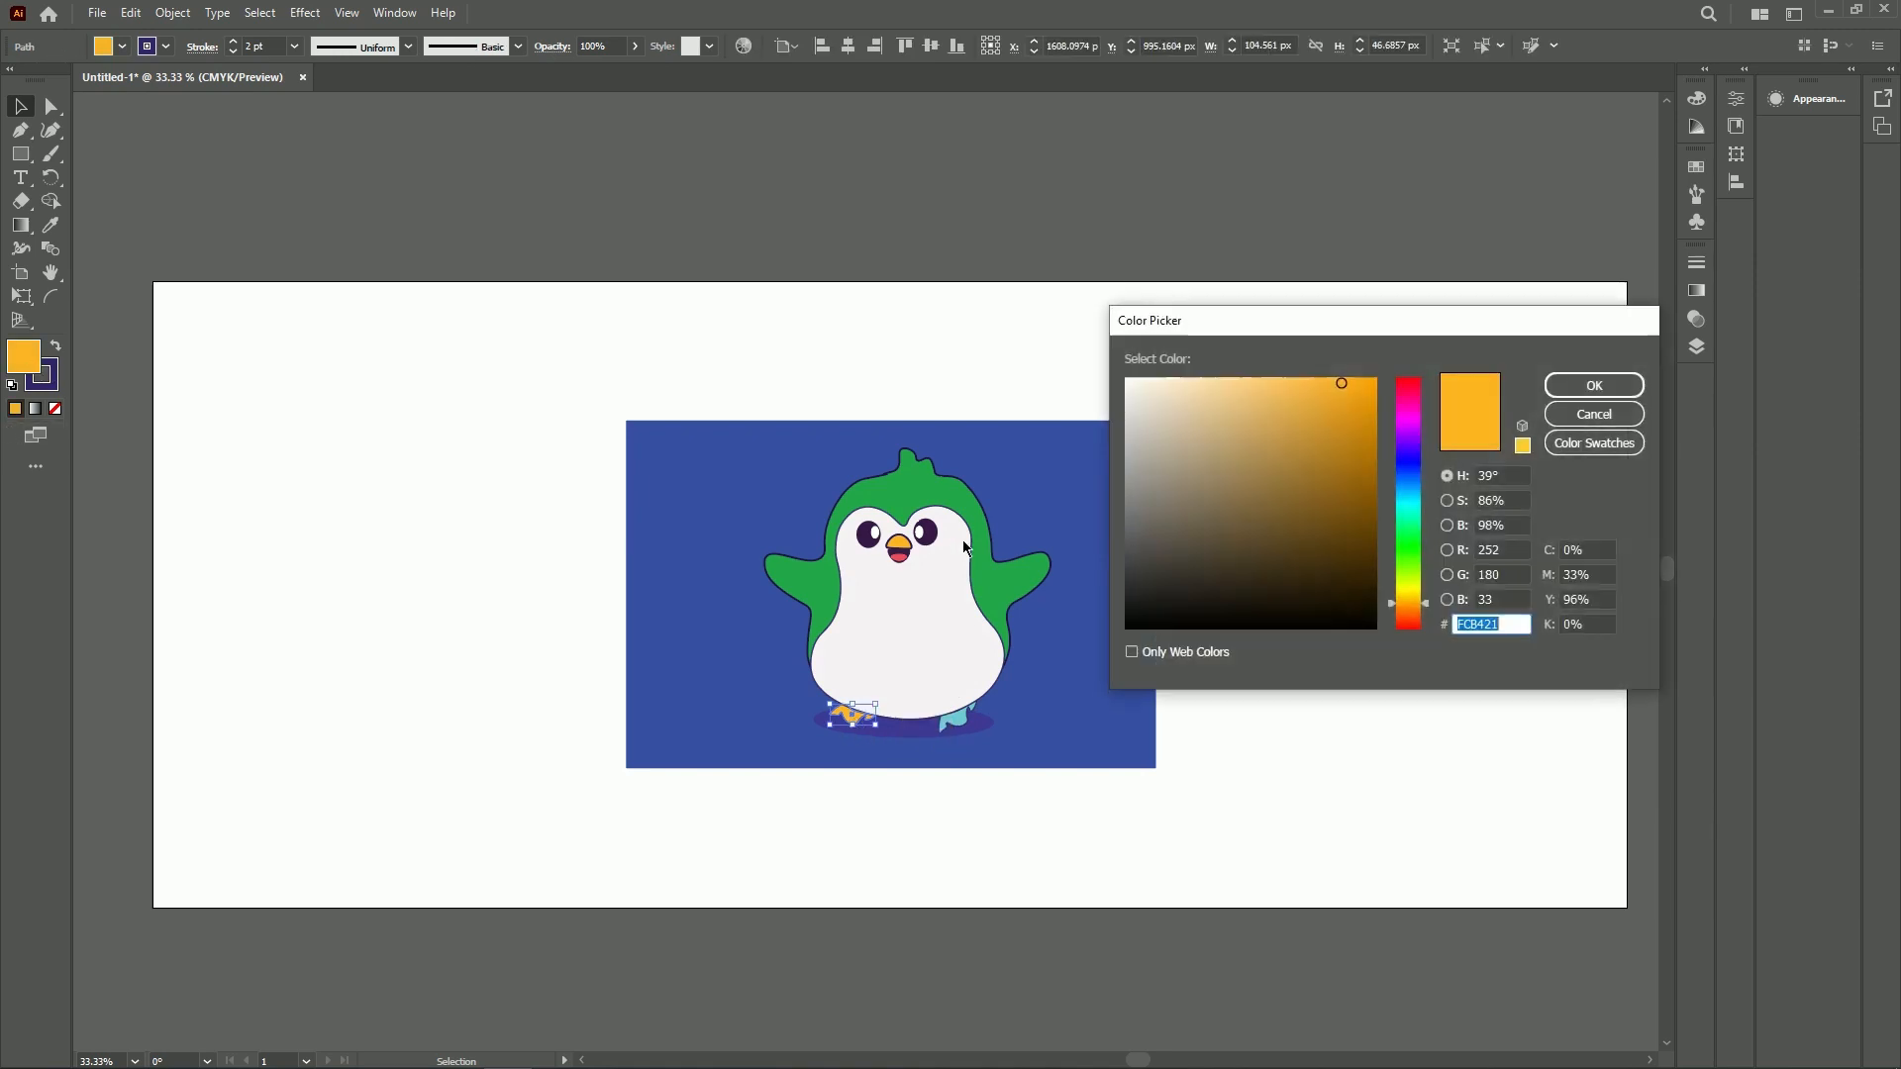
click(1417, 500)
drag(1417, 503, 1419, 513)
mouse_move(1299, 421)
mouse_down()
mouse_move(1349, 425)
mouse_move(1377, 402)
mouse_up()
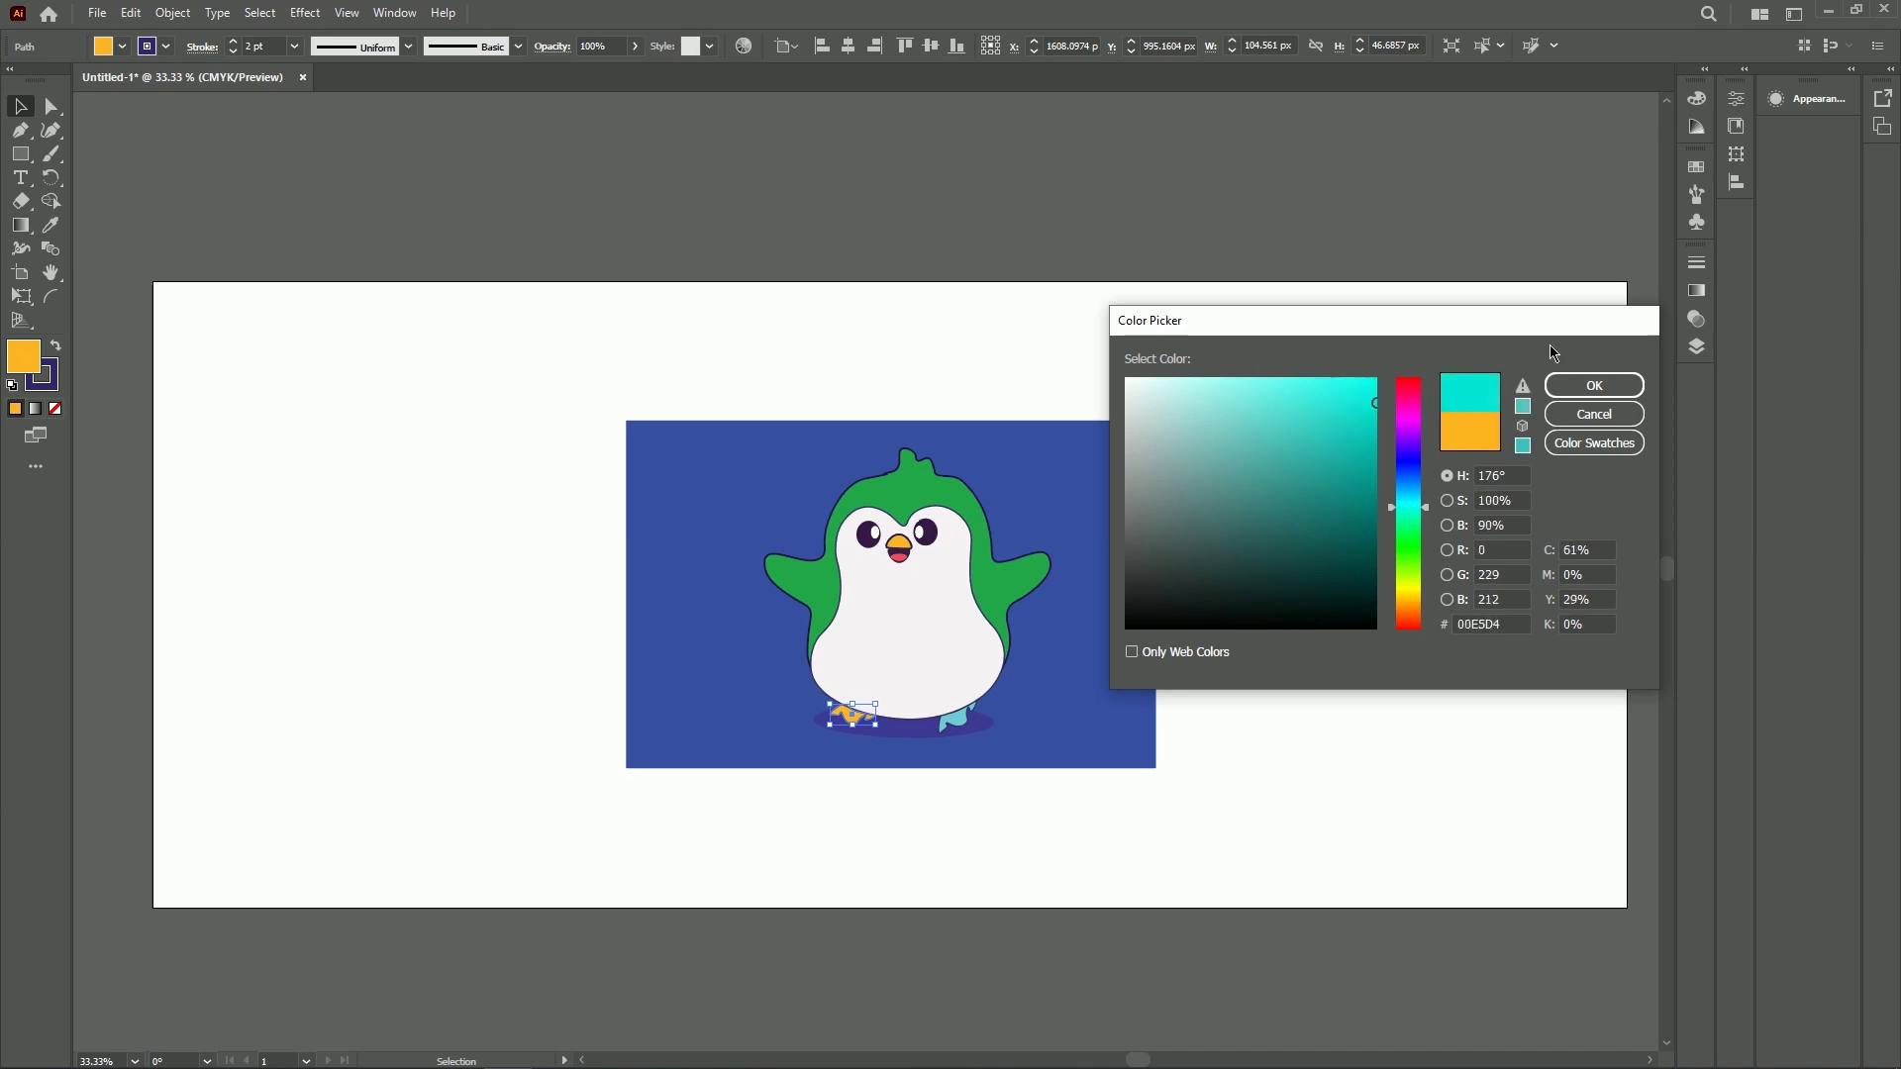
click(1576, 385)
click(1175, 235)
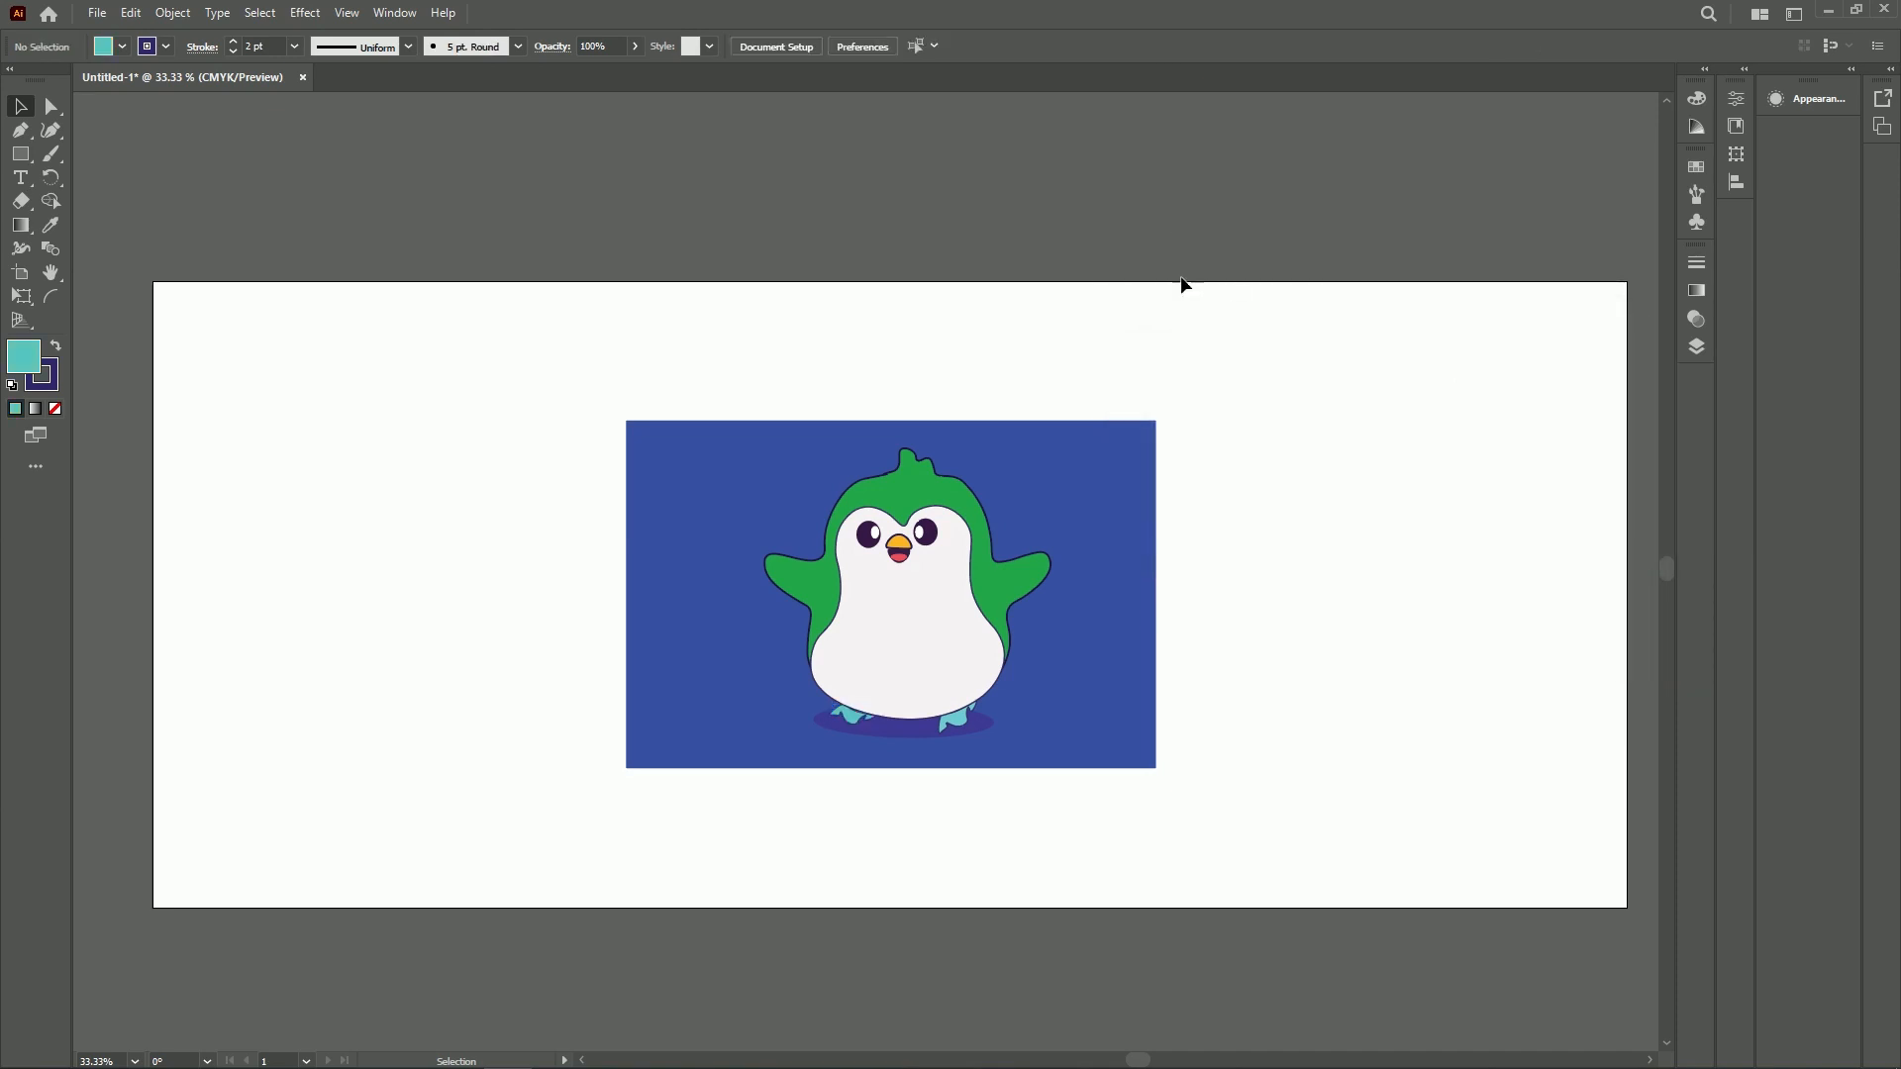
Examine the recoloured penguin up close, from the head tuft down to the feet and ground shadow
scroll(1158, 356, down, 2)
scroll(1139, 441, up, 1)
scroll(1082, 513, down, 1)
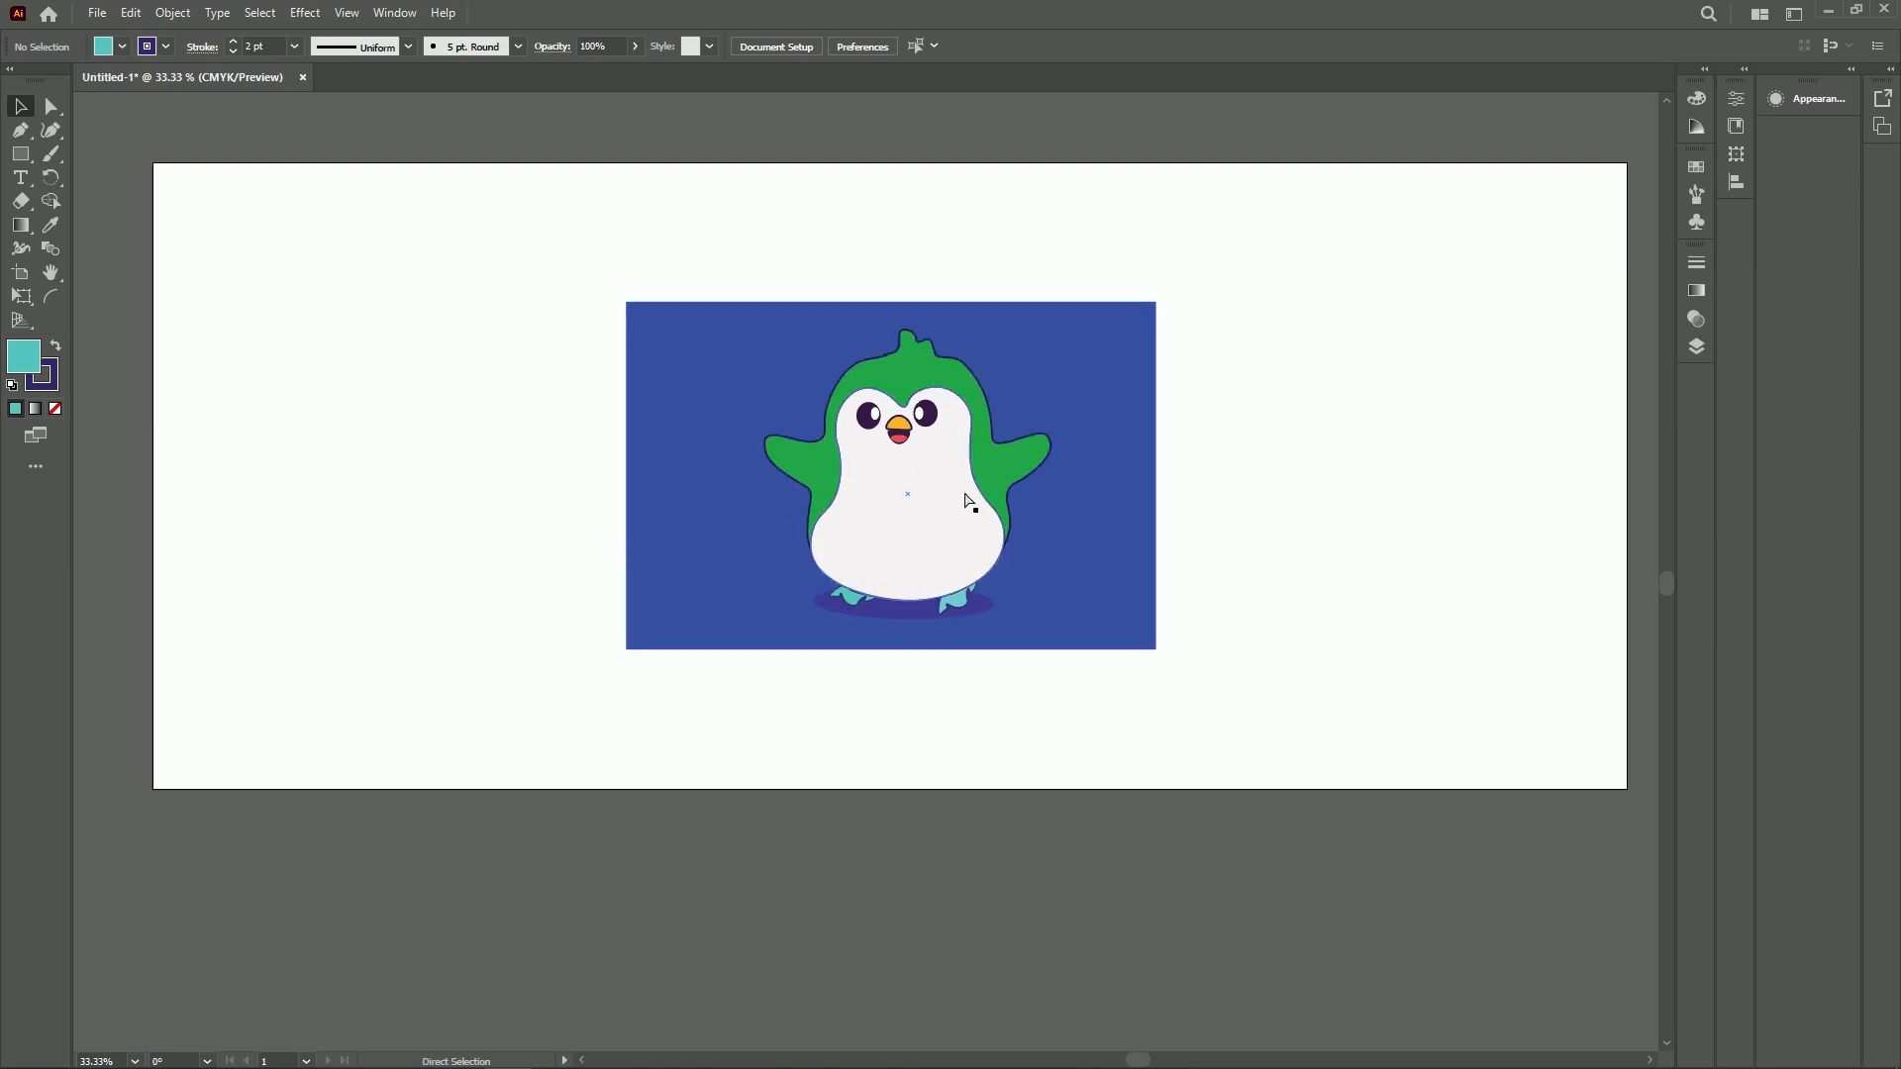
key(ctrl+plus)
key(ctrl+plus)
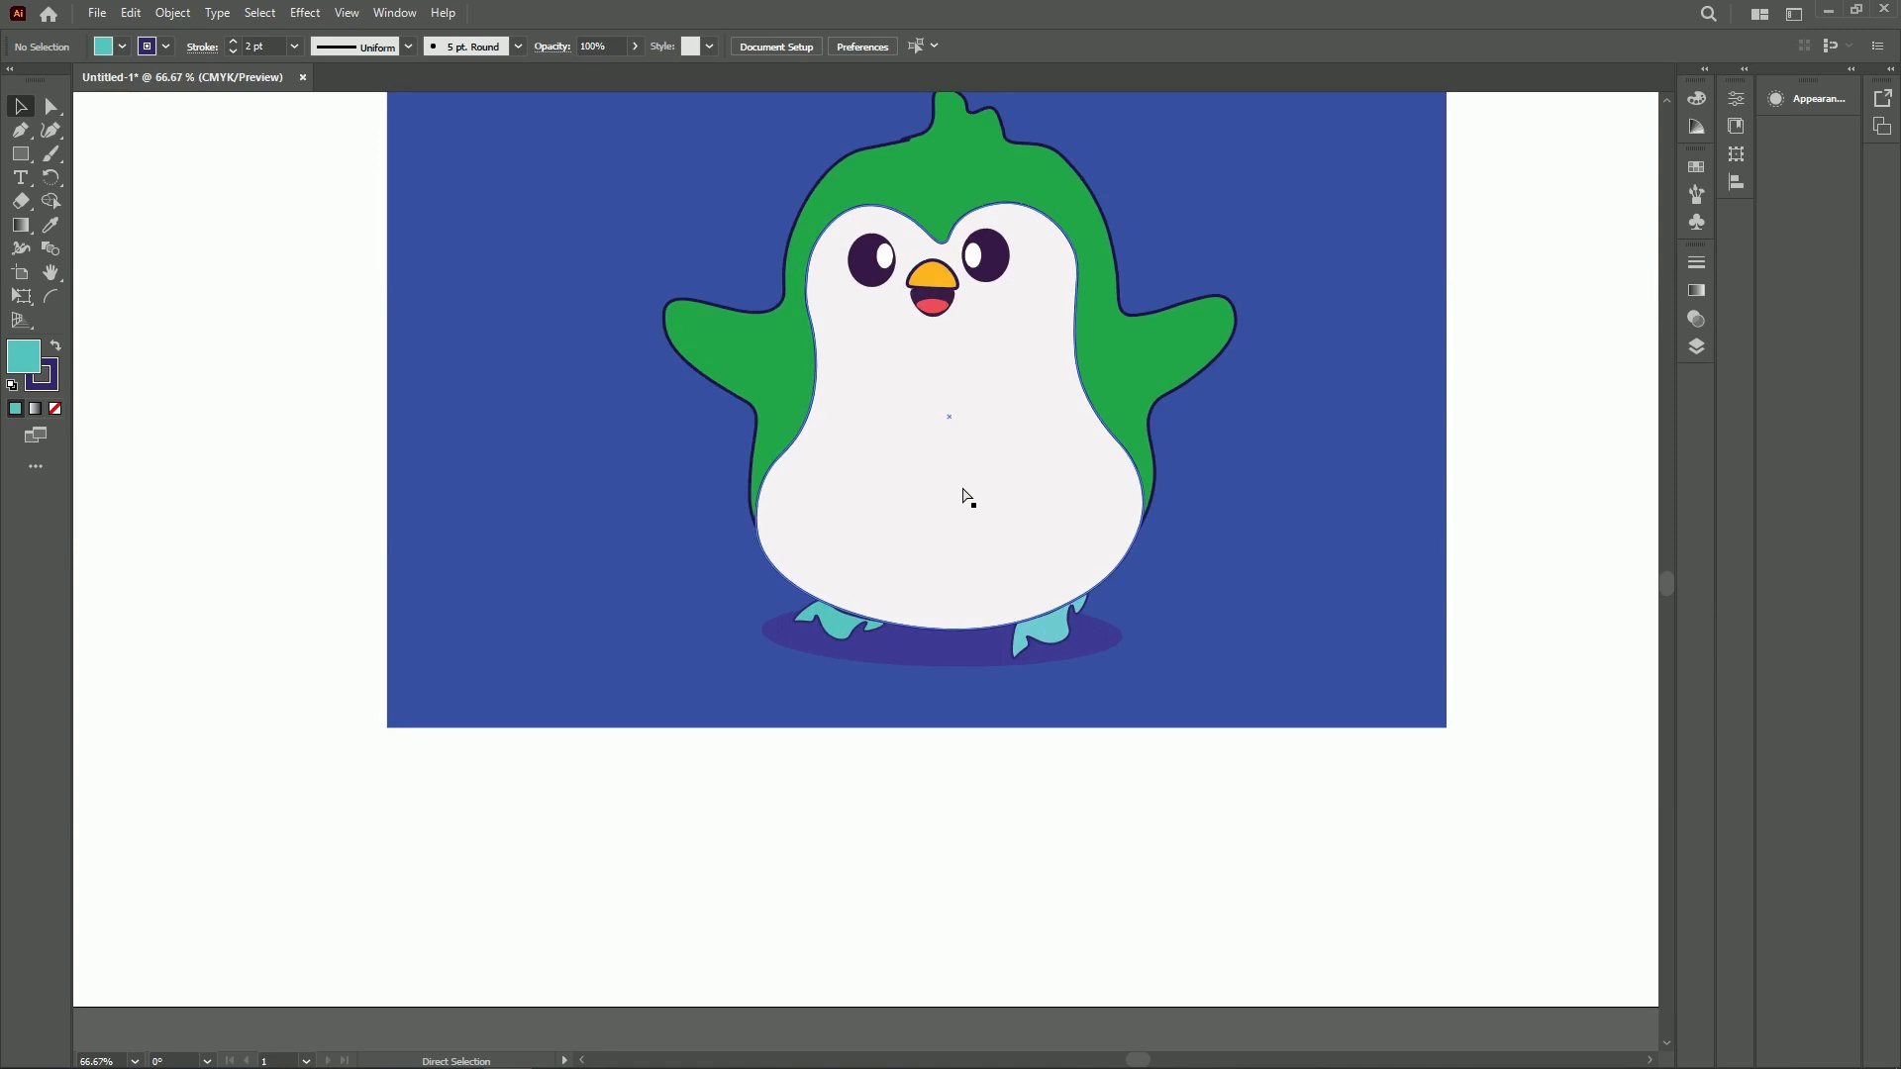
scroll(967, 497, up, 3)
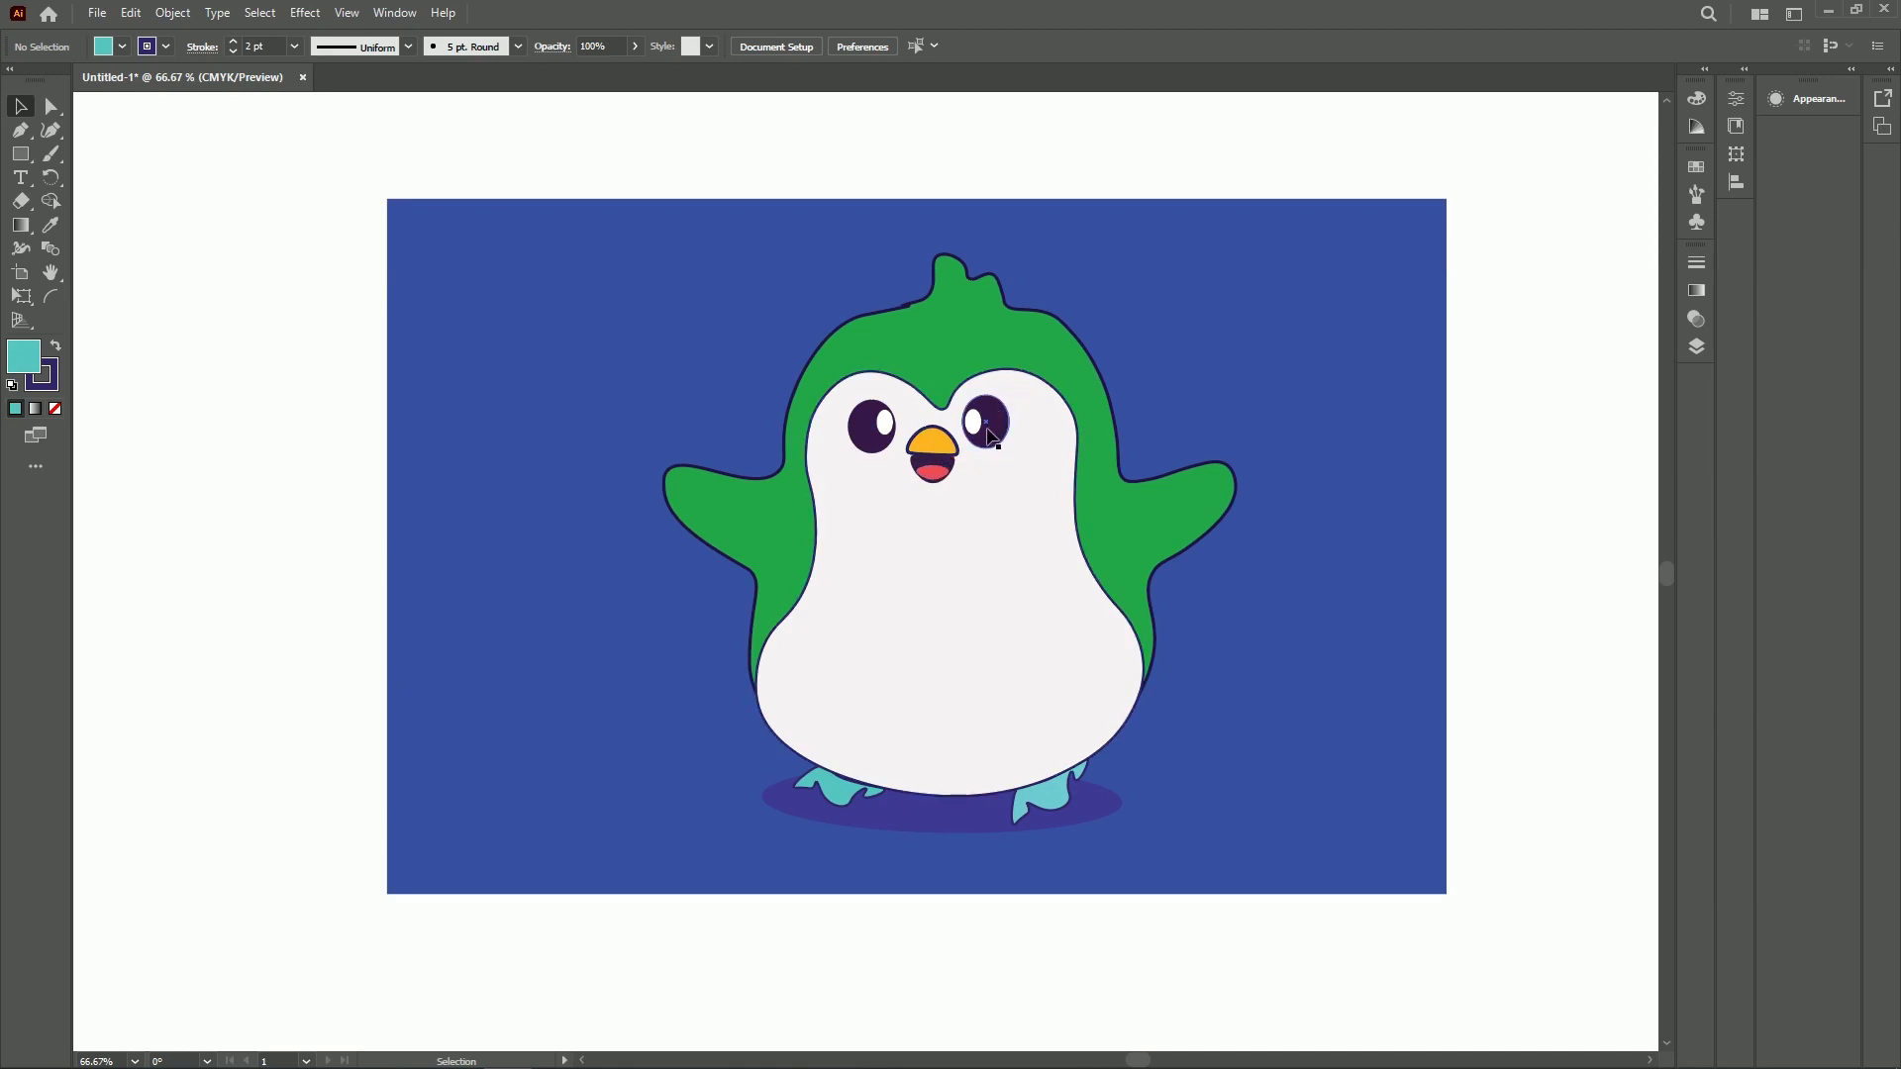
scroll(1485, 248, down, 3)
scroll(1406, 352, up, 3)
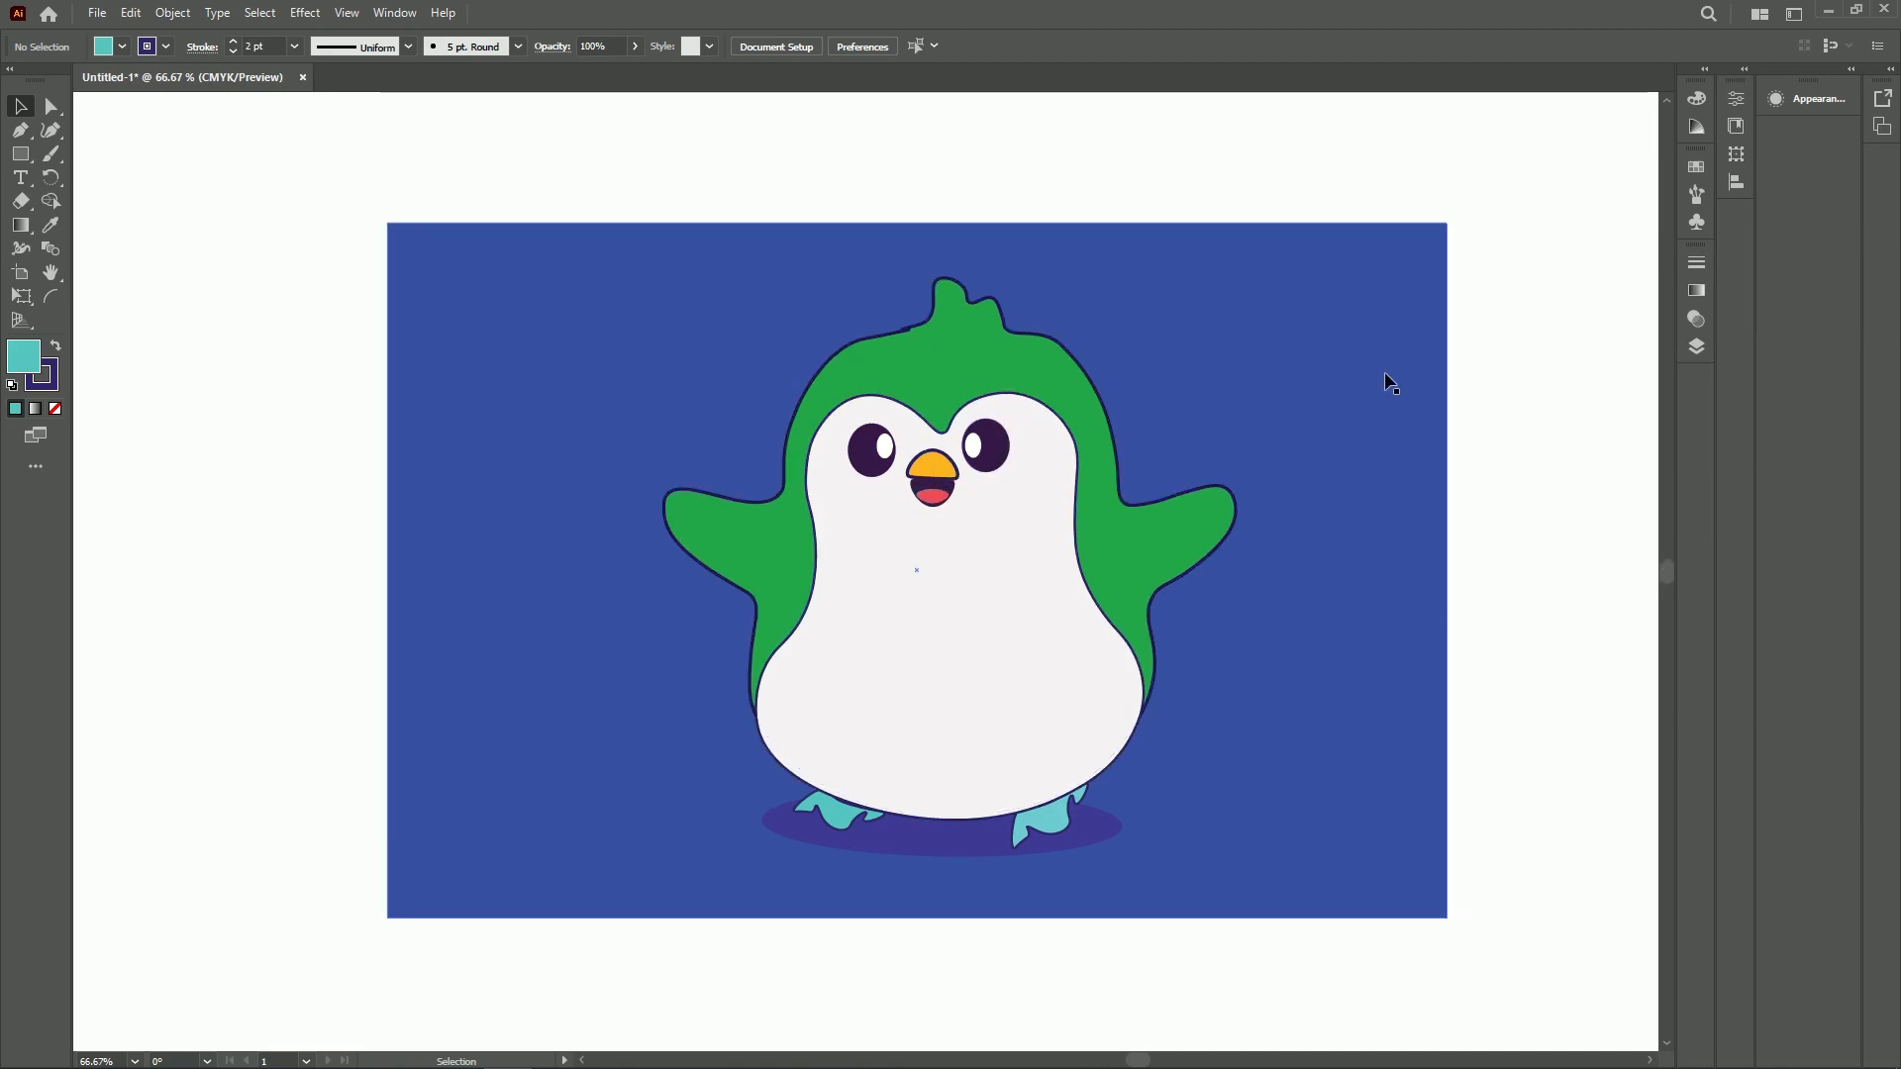
scroll(1376, 406, down, 3)
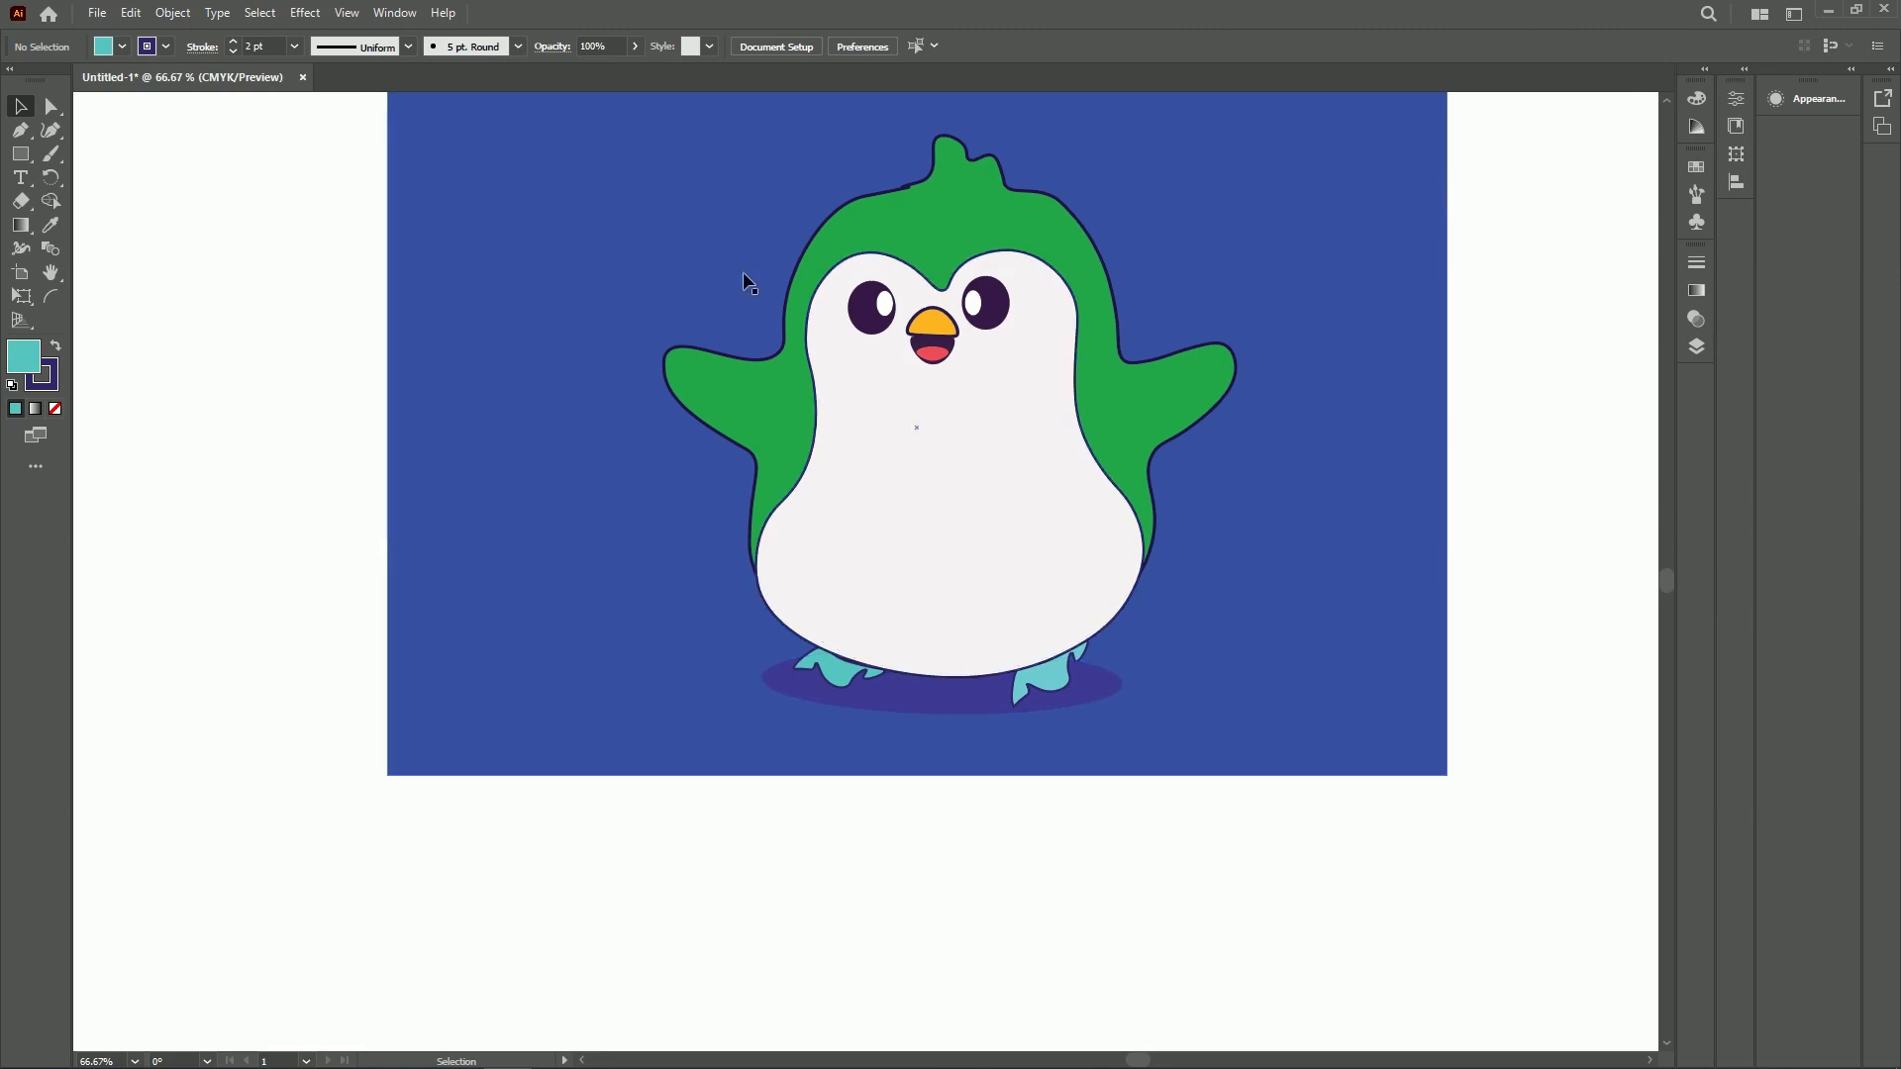
Change the outline colour of the penguin's green body shape to red and deselect it
click(893, 228)
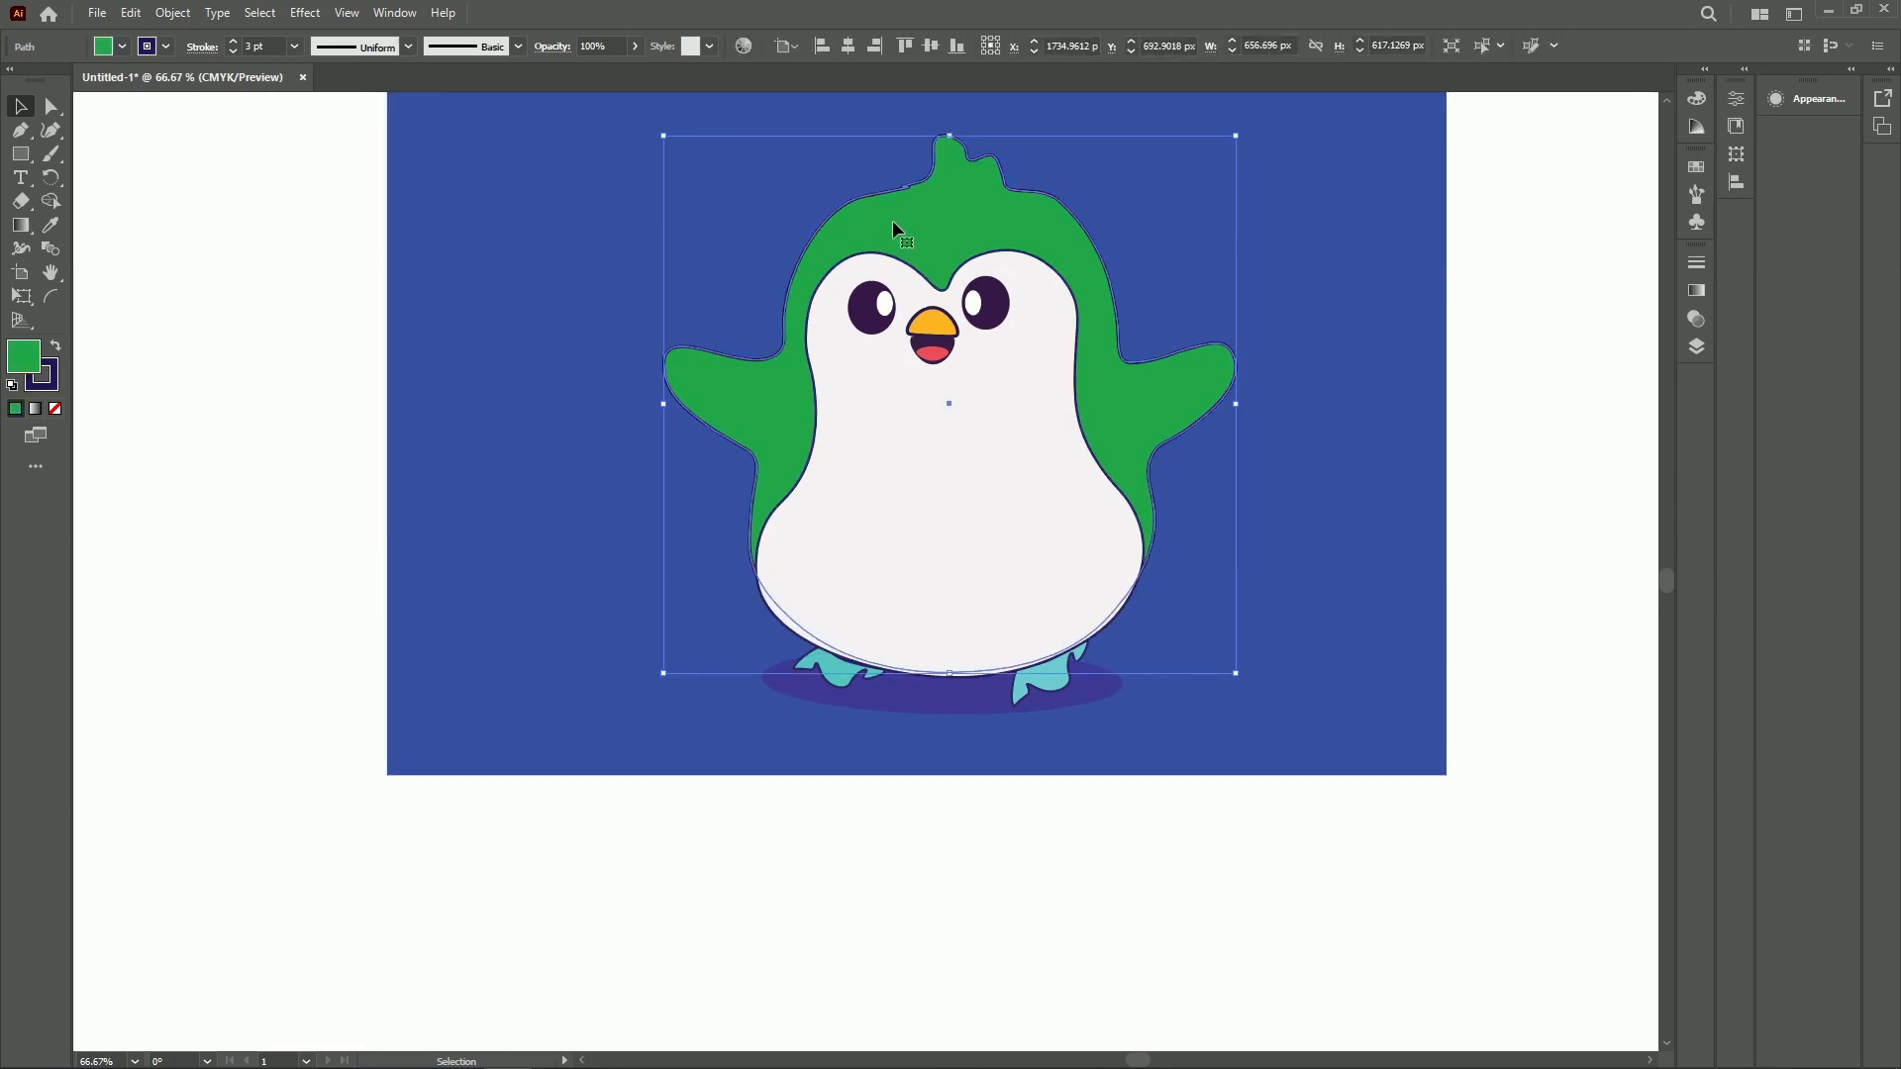
click(165, 47)
click(151, 79)
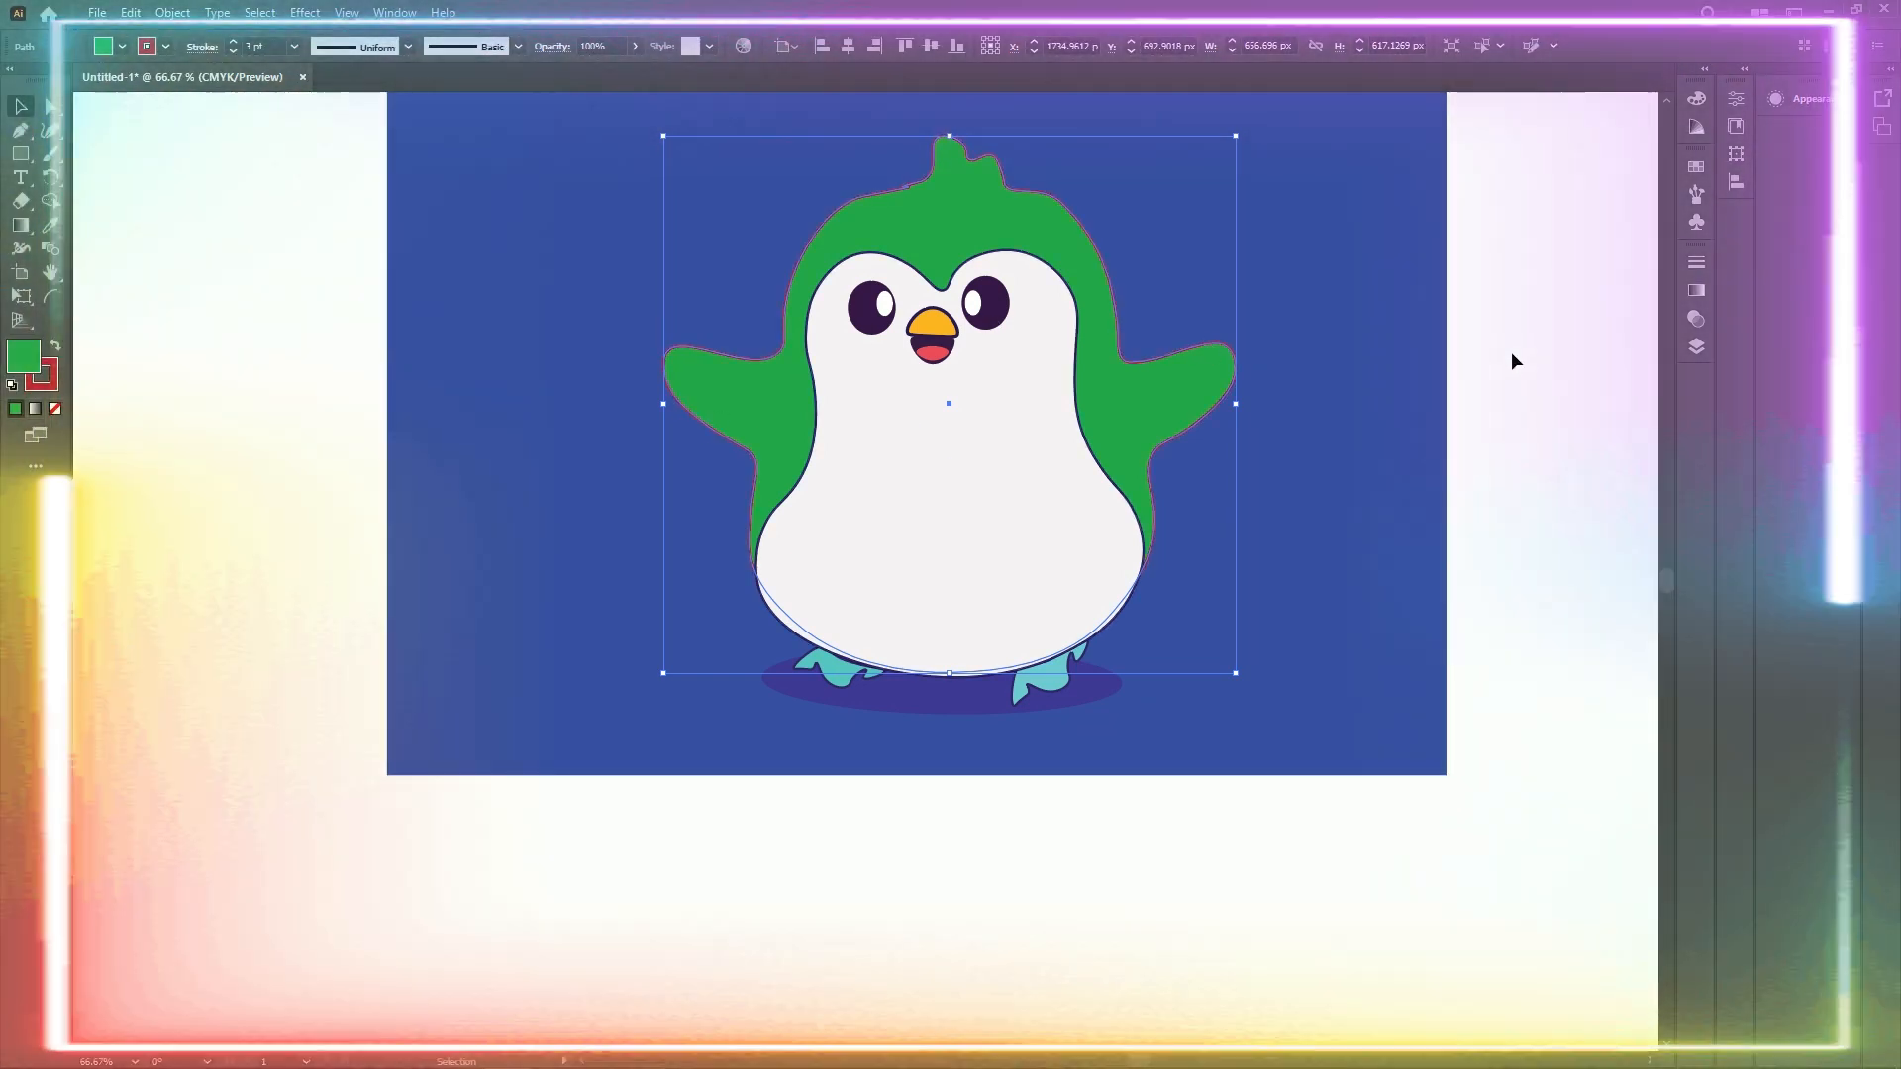
click(1374, 398)
scroll(1374, 398, up, 1)
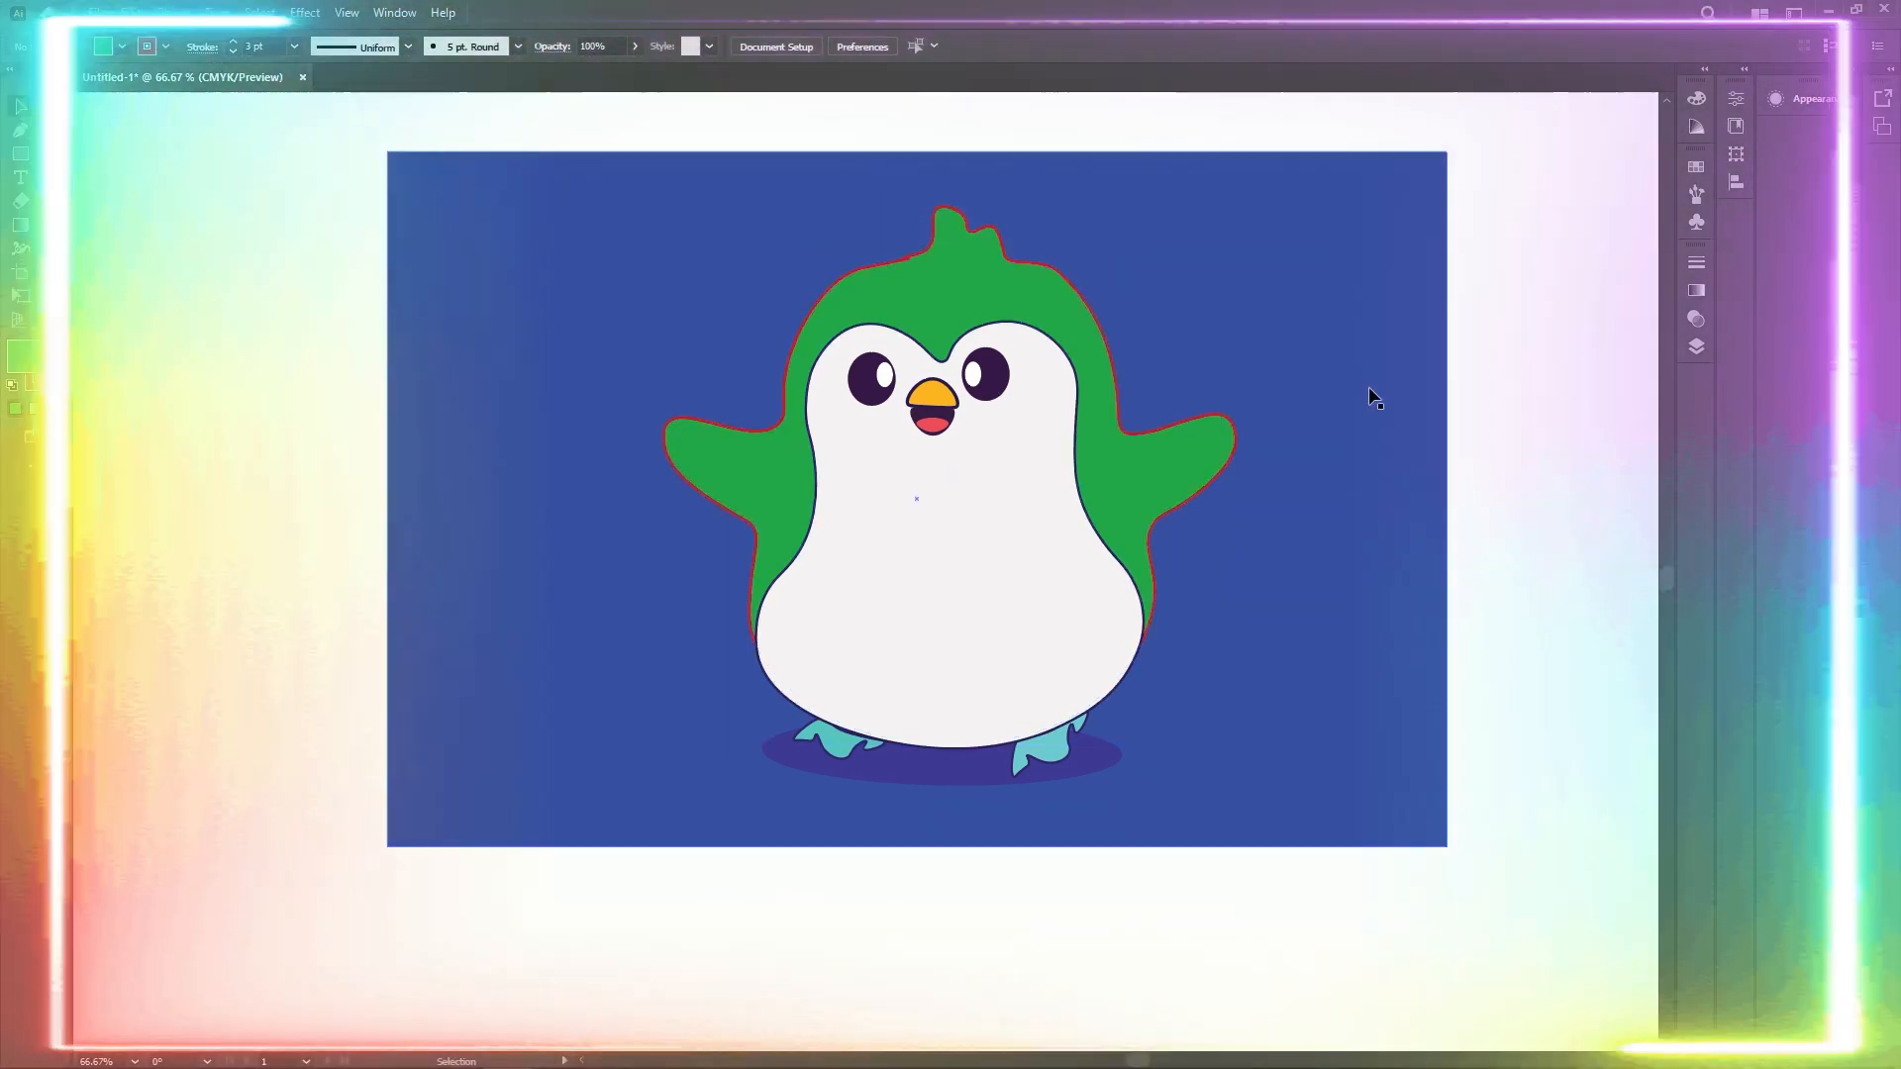
scroll(1374, 398, up, 2)
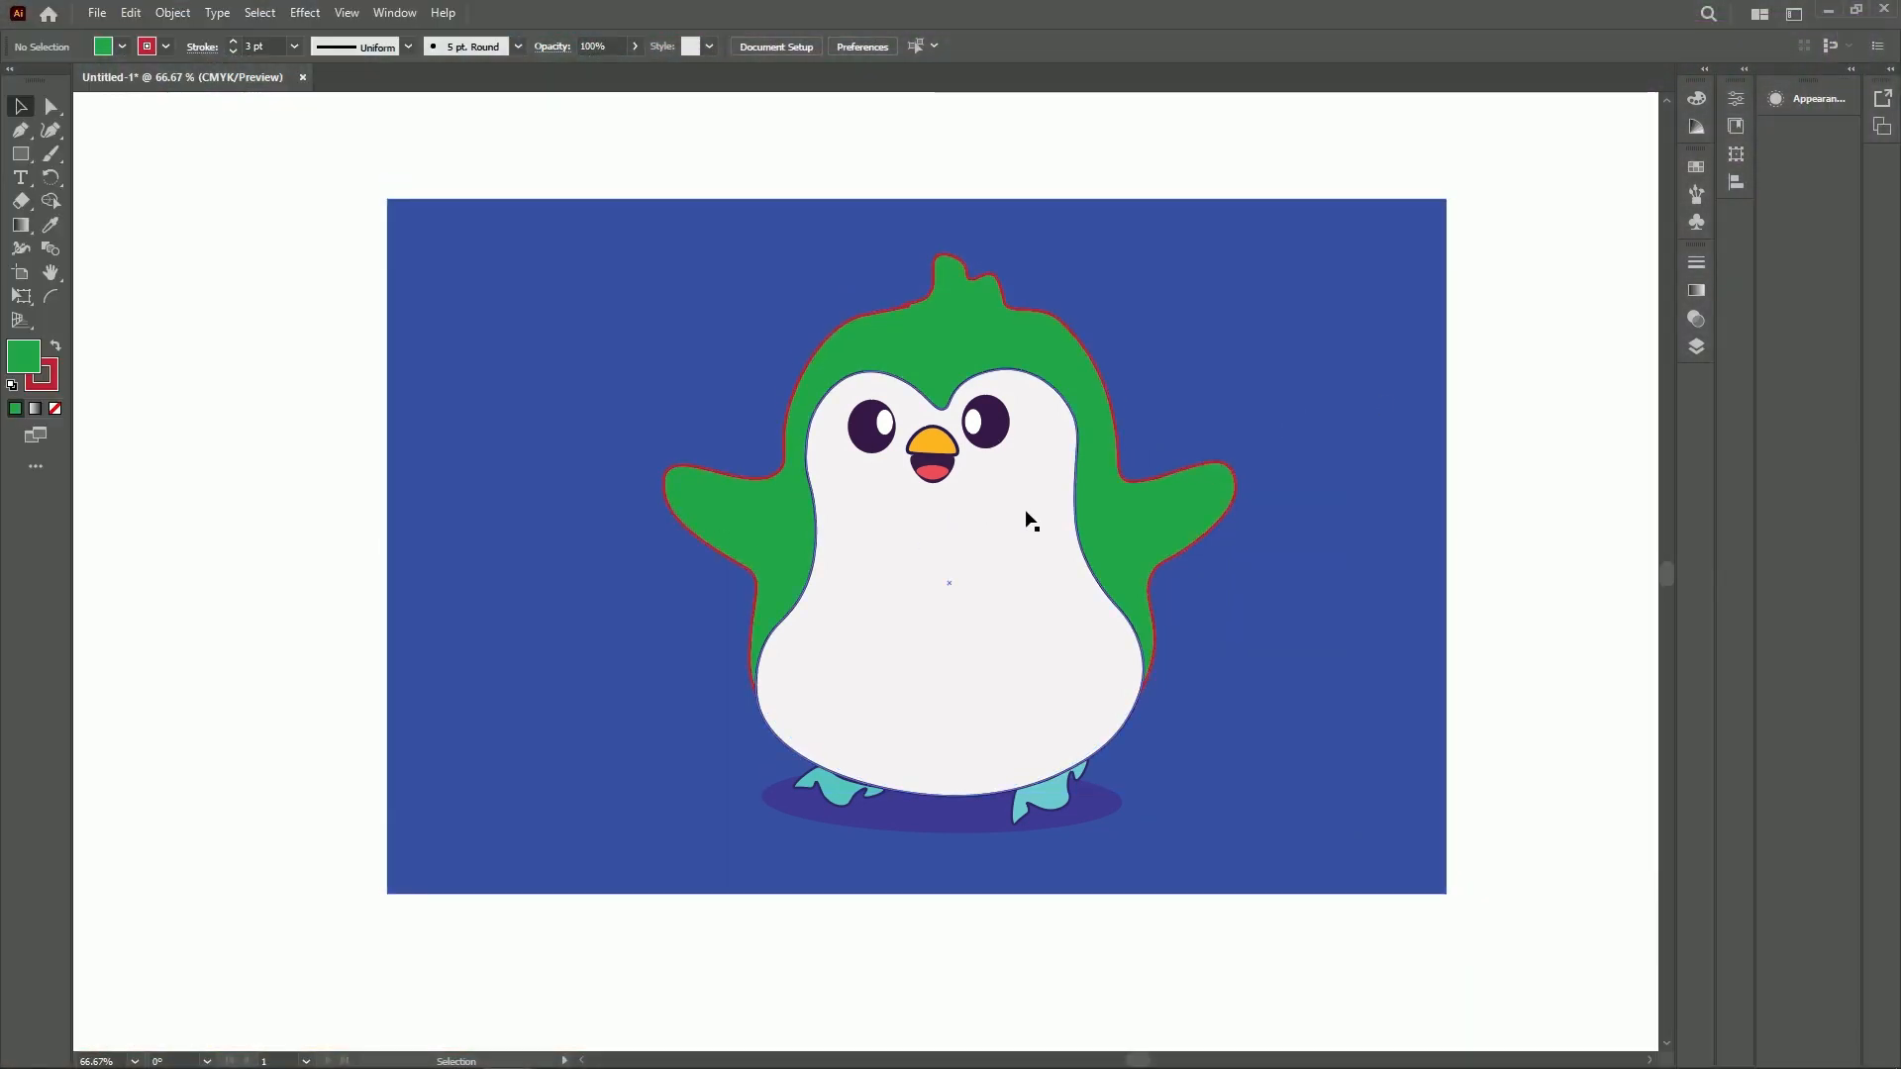
Change the outline colour of the penguin's face and belly shape to the lightest grey swatch and clear the selection
click(993, 466)
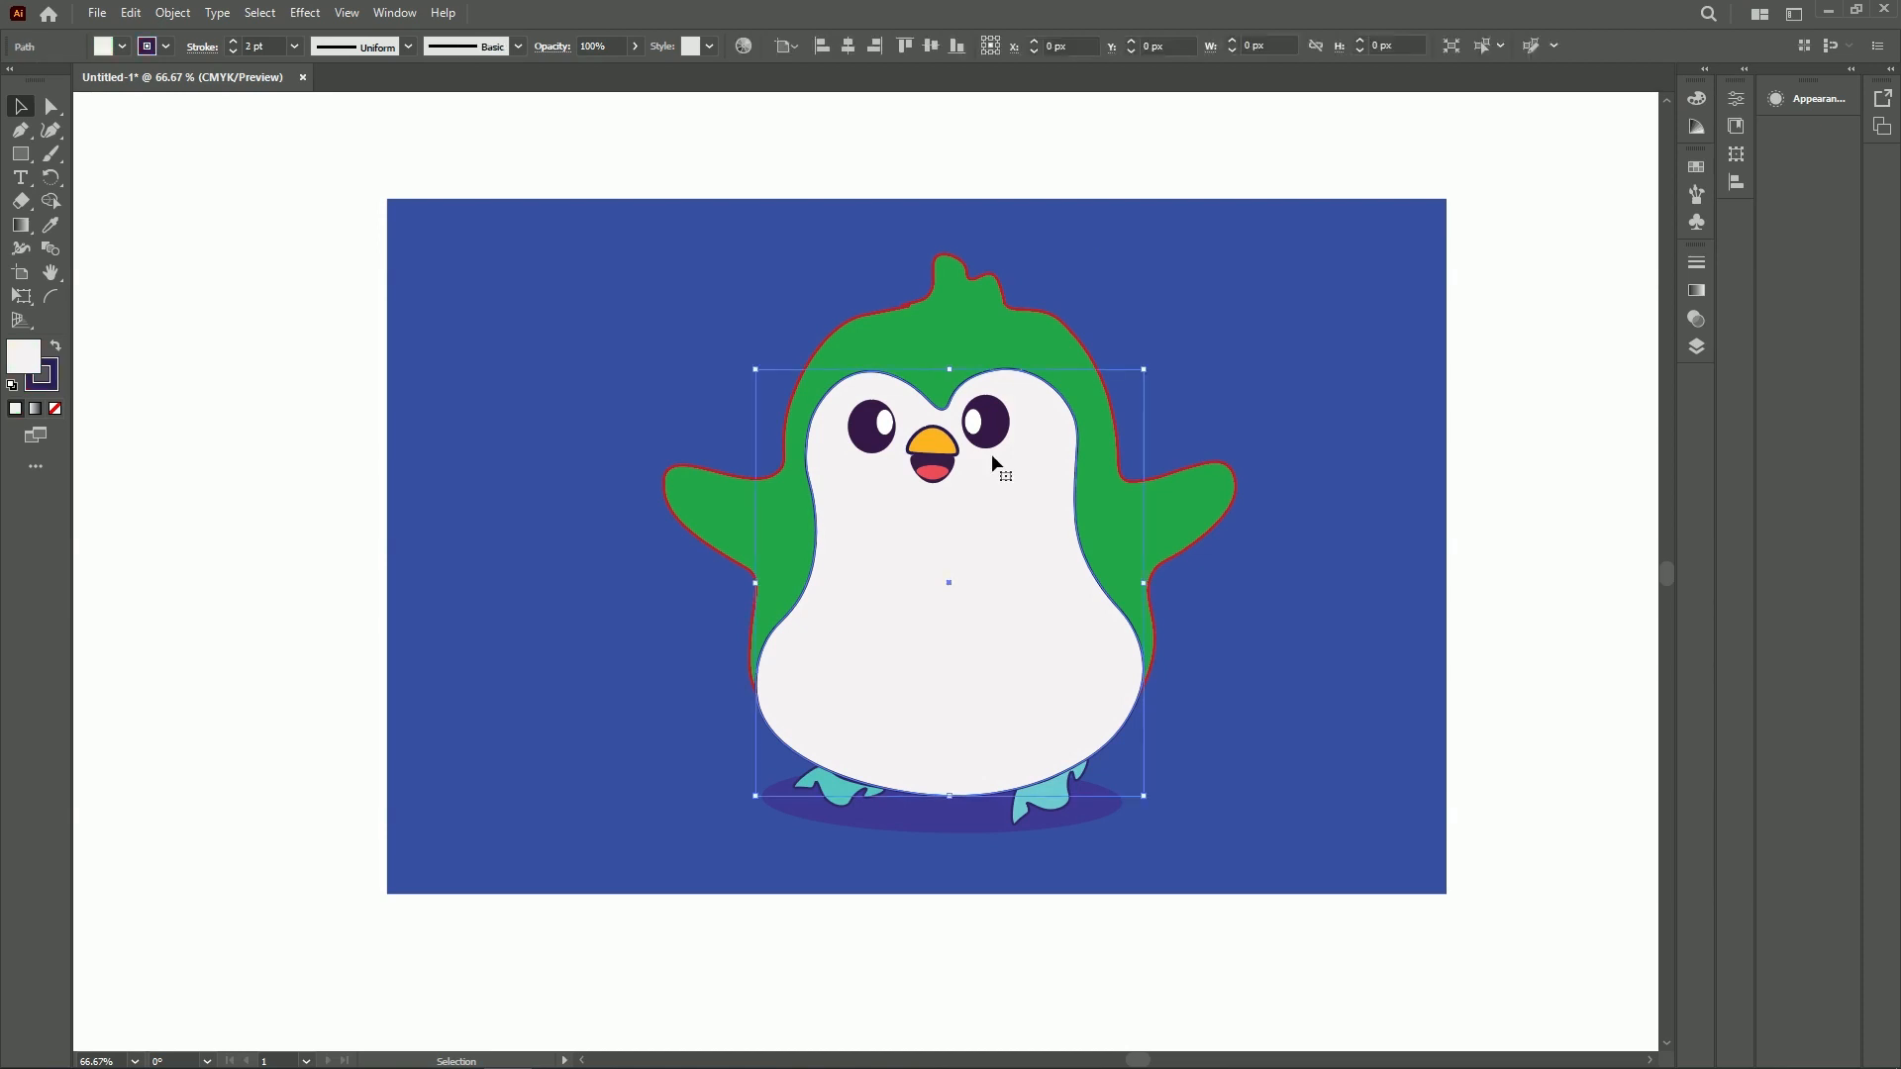
click(147, 46)
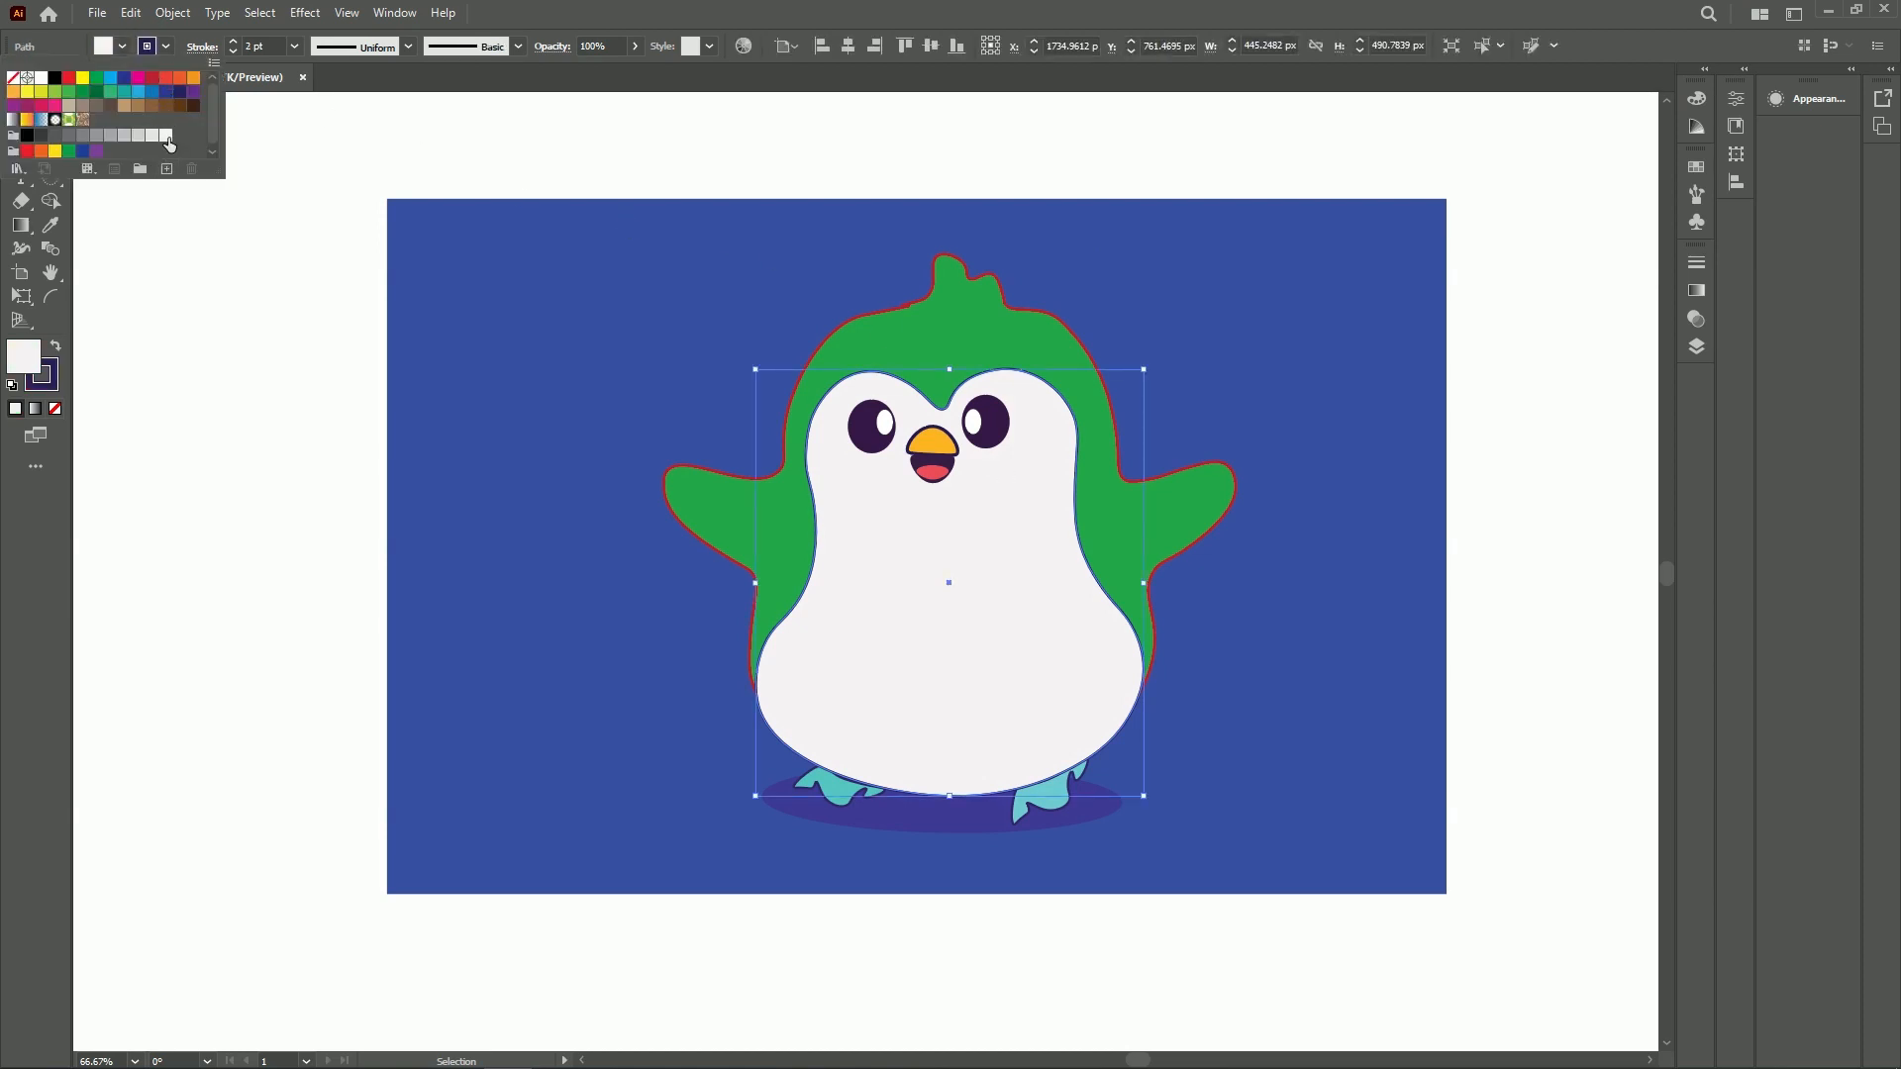
click(166, 136)
click(330, 418)
click(354, 556)
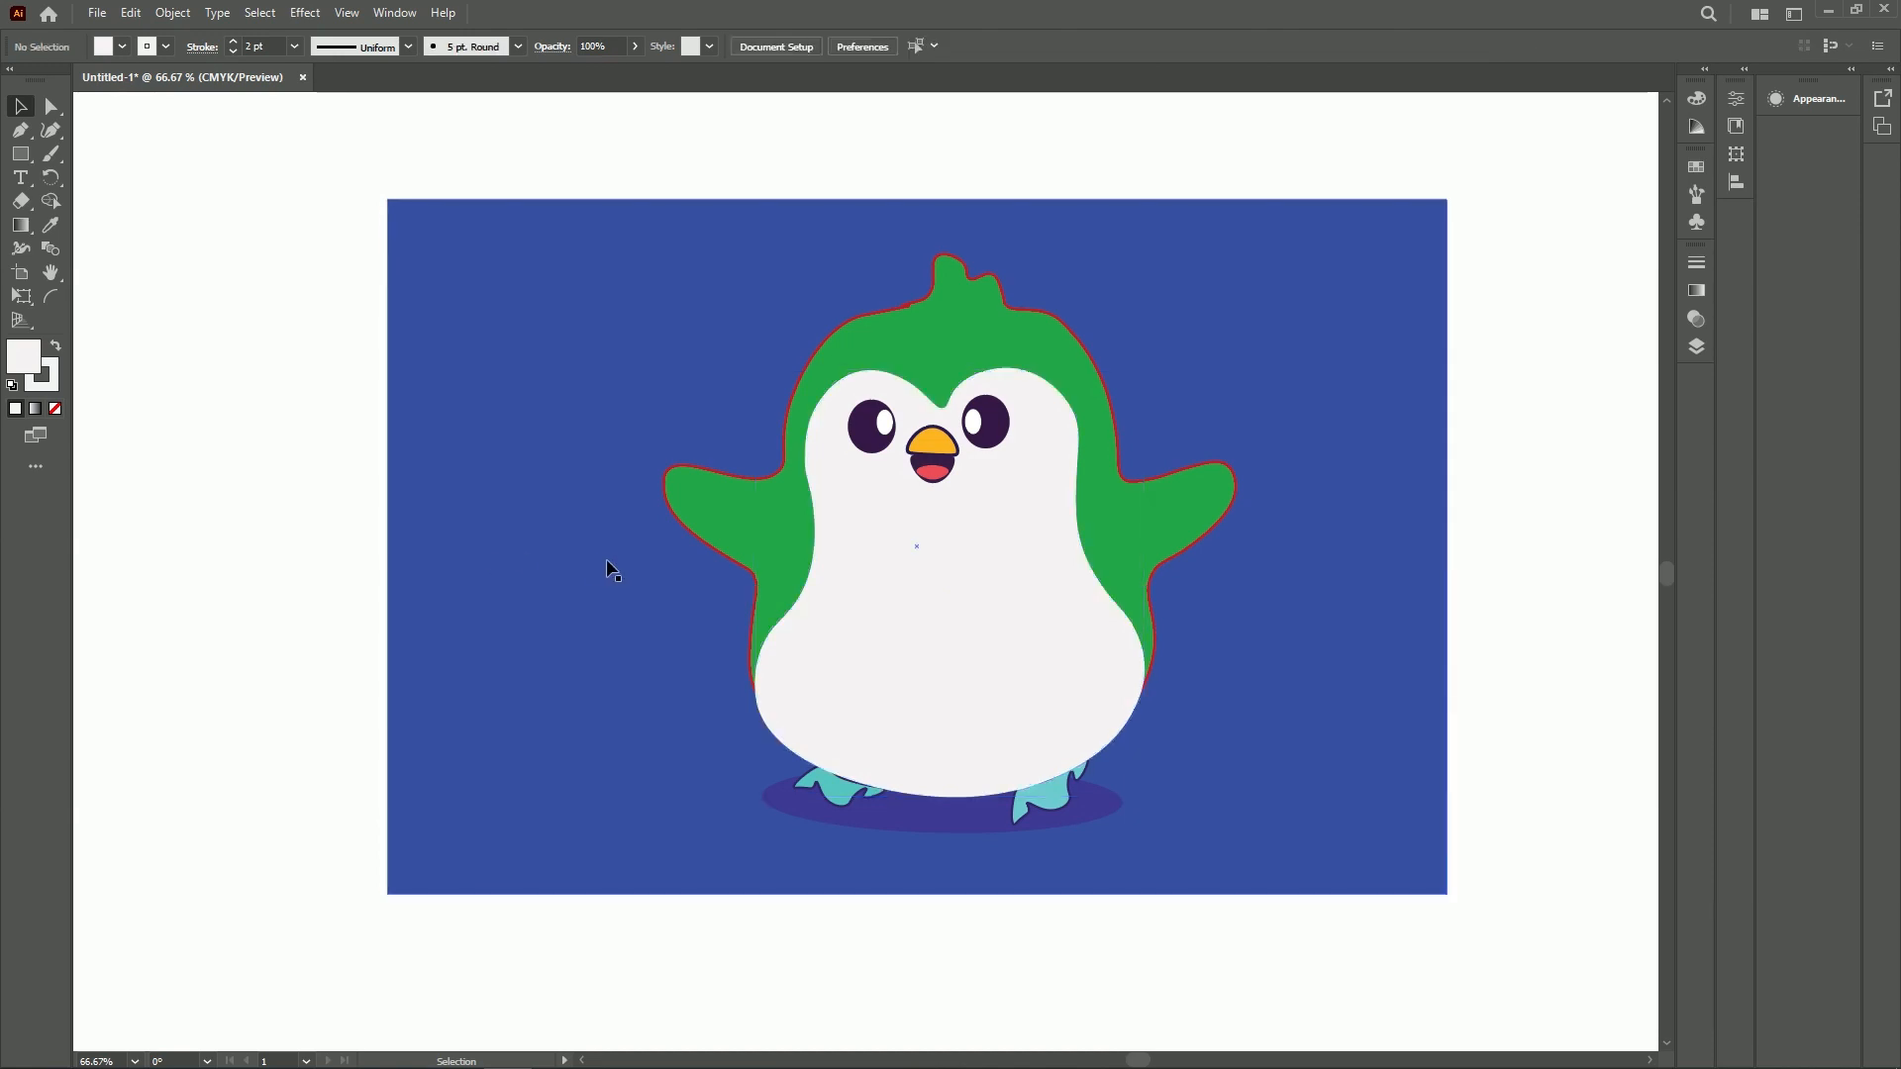
click(606, 564)
click(311, 580)
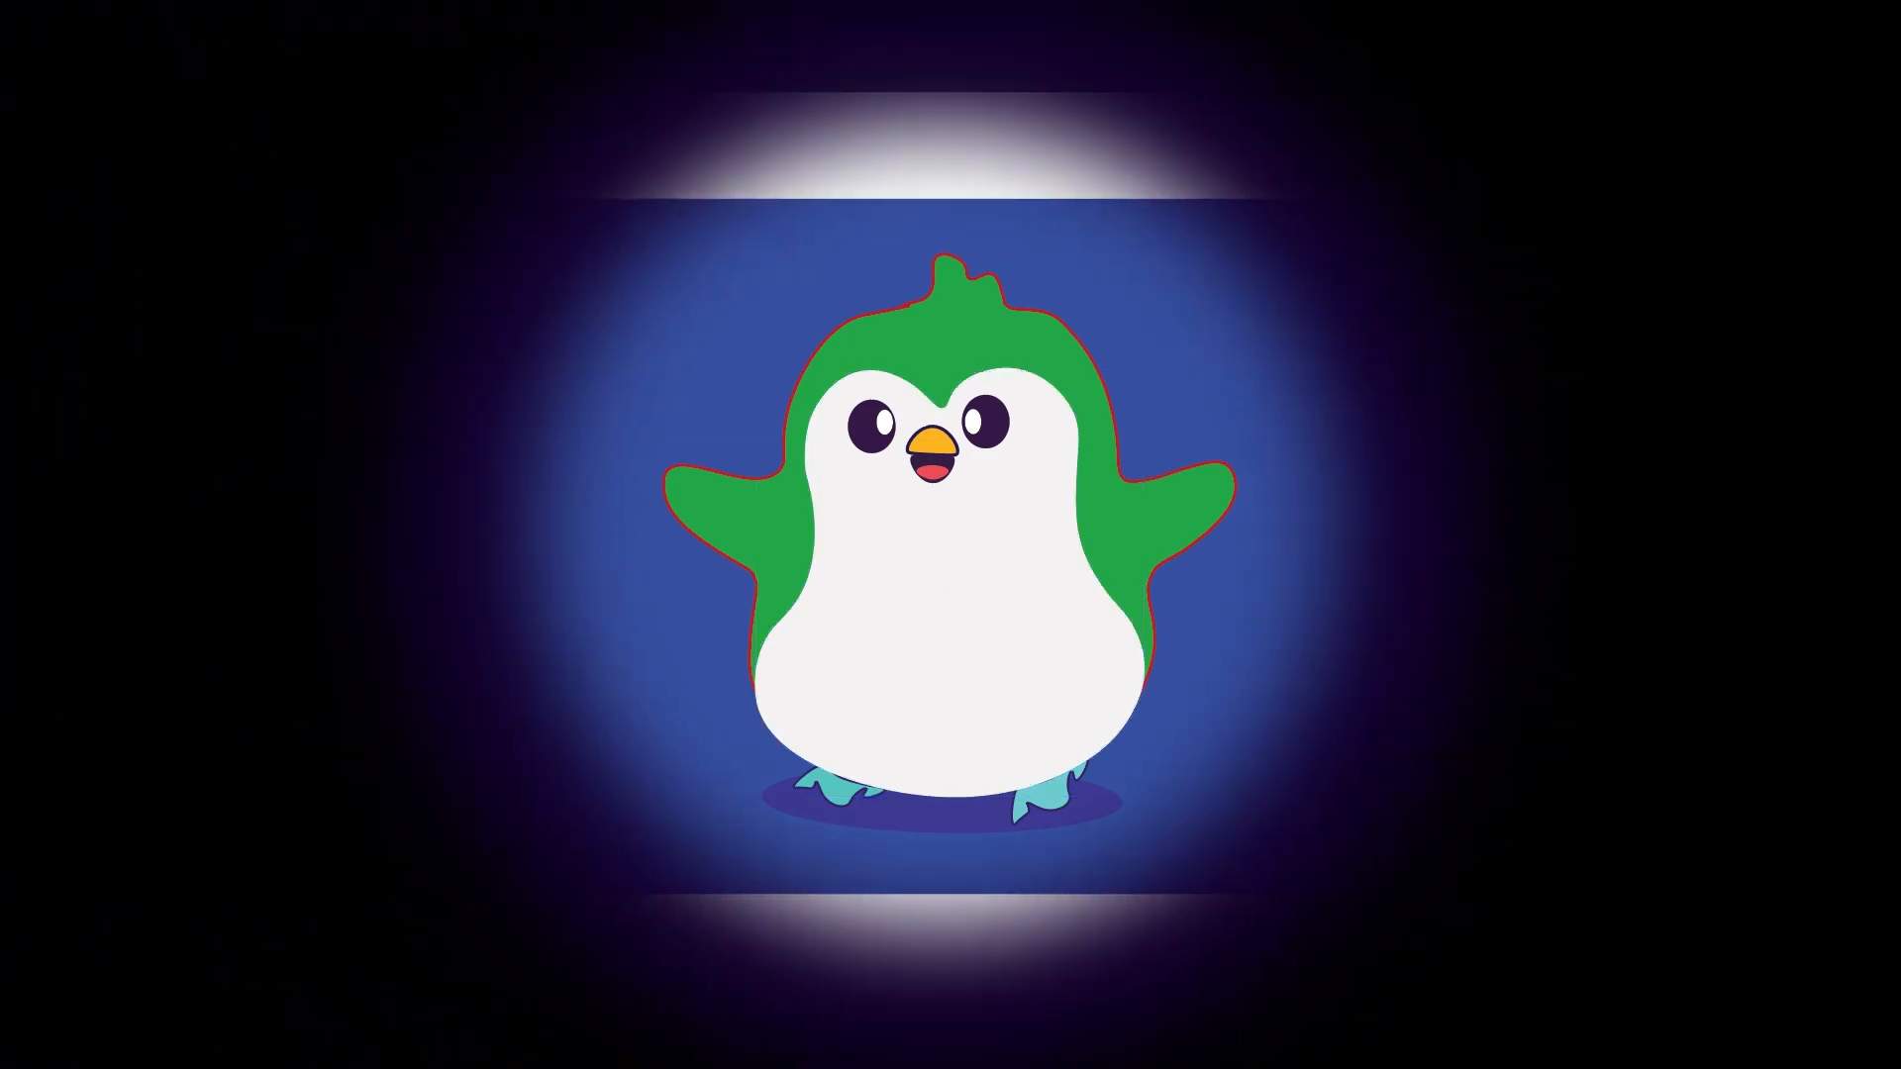